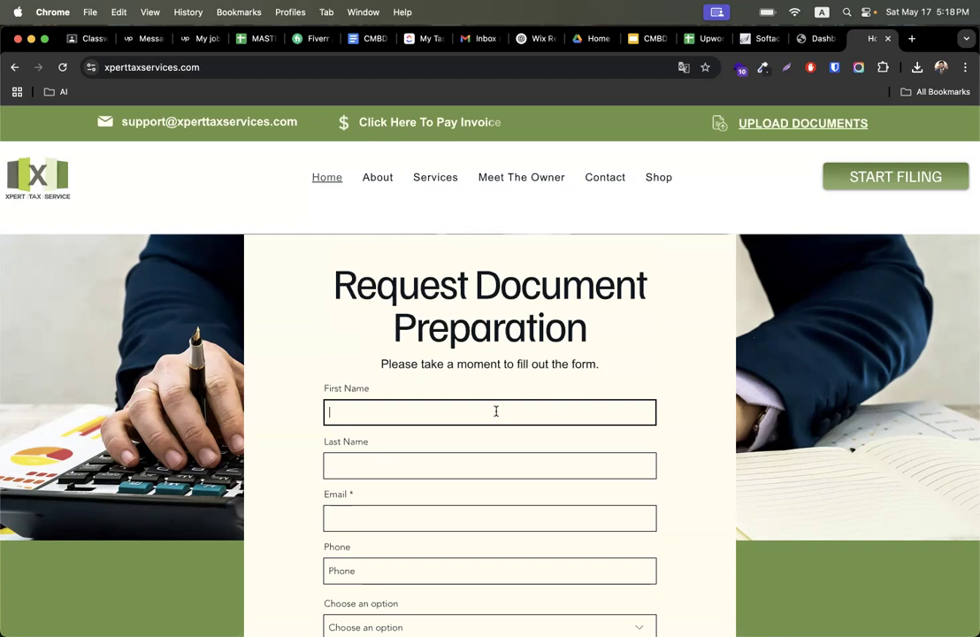
# - Examine the fields of the Request Document Preparation form on the tax services website
pyautogui.scroll(-3, 496, 409)
pyautogui.click(427, 353)
pyautogui.click(377, 301)
pyautogui.click(372, 352)
pyautogui.click(363, 406)
pyautogui.click(356, 455)
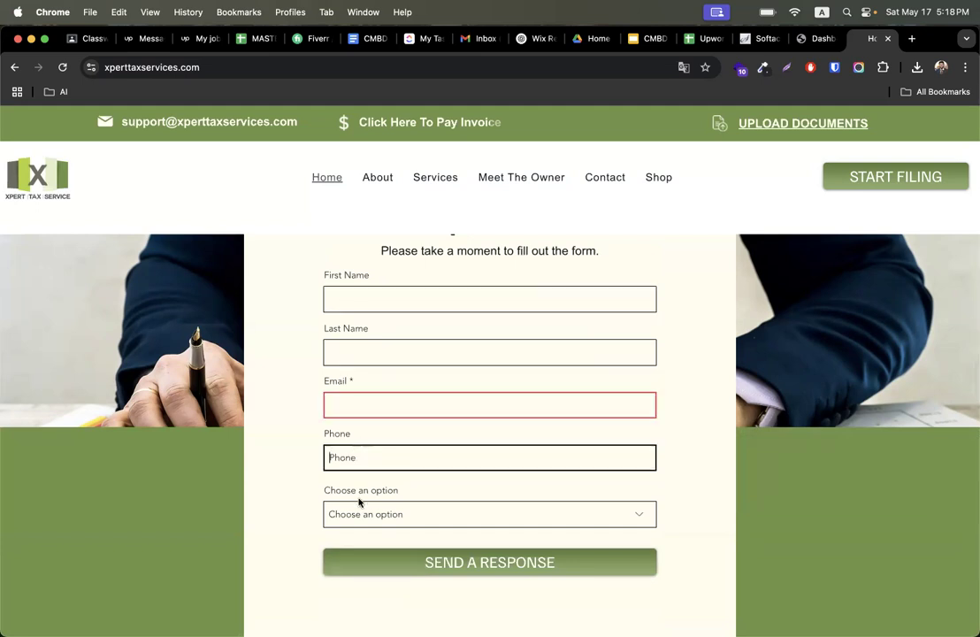
pyautogui.click(358, 510)
pyautogui.click(284, 447)
pyautogui.scroll(2, 299, 409)
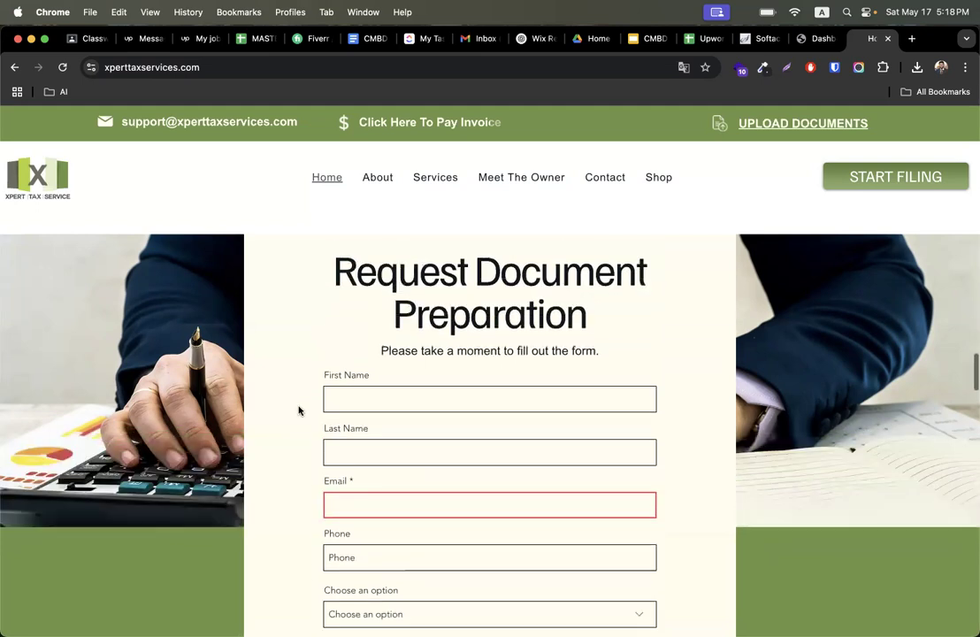
# - Switch to the other browser window and open the Furneaux Saunas live site from the Wix Studio sites list
pyautogui.hotkey('ctrl', 'Right')
pyautogui.hotkey('ctrl', 'Right')
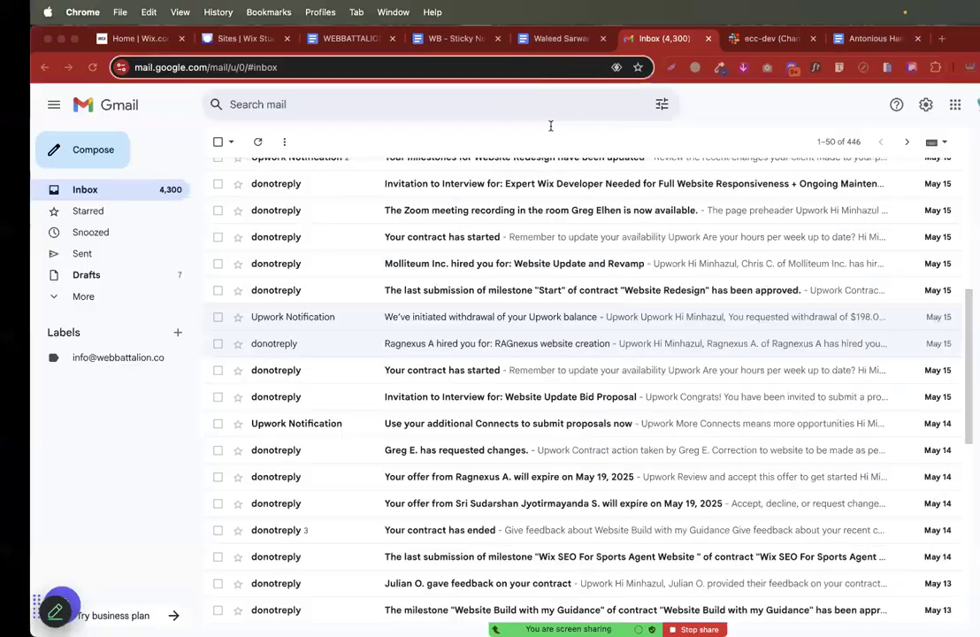
pyautogui.click(216, 39)
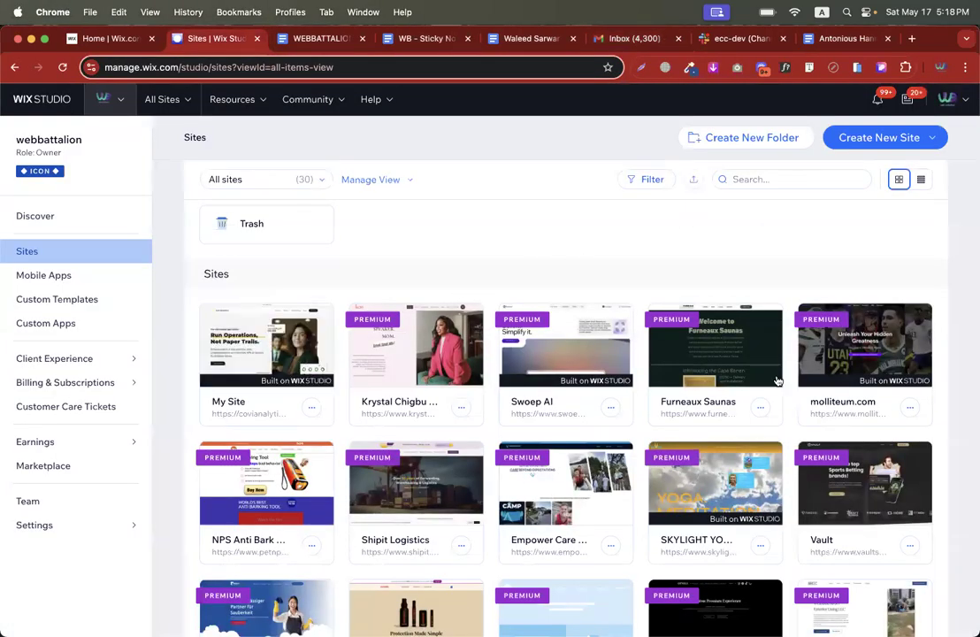
pyautogui.click(760, 409)
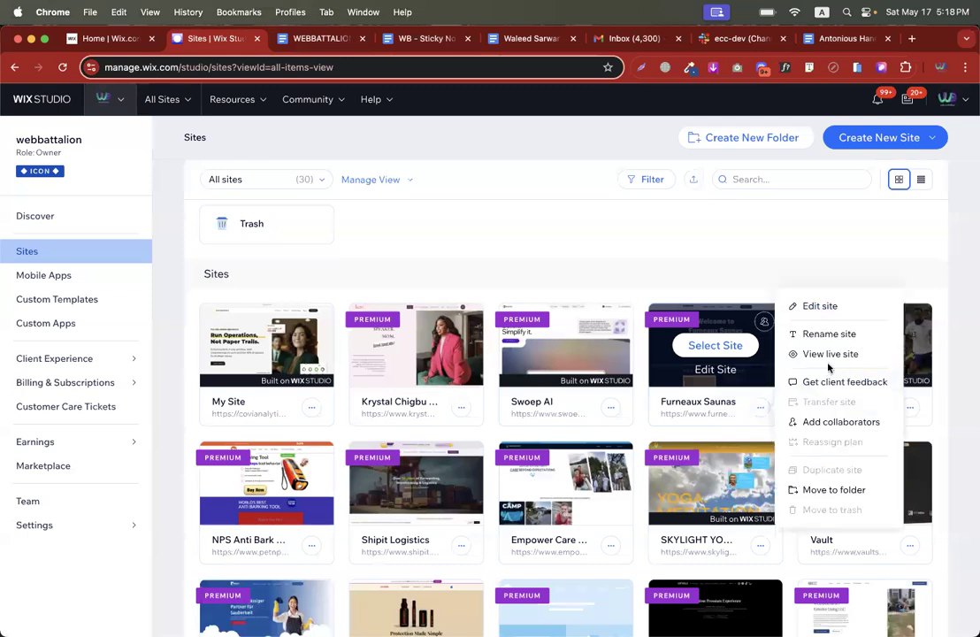
pyautogui.click(824, 354)
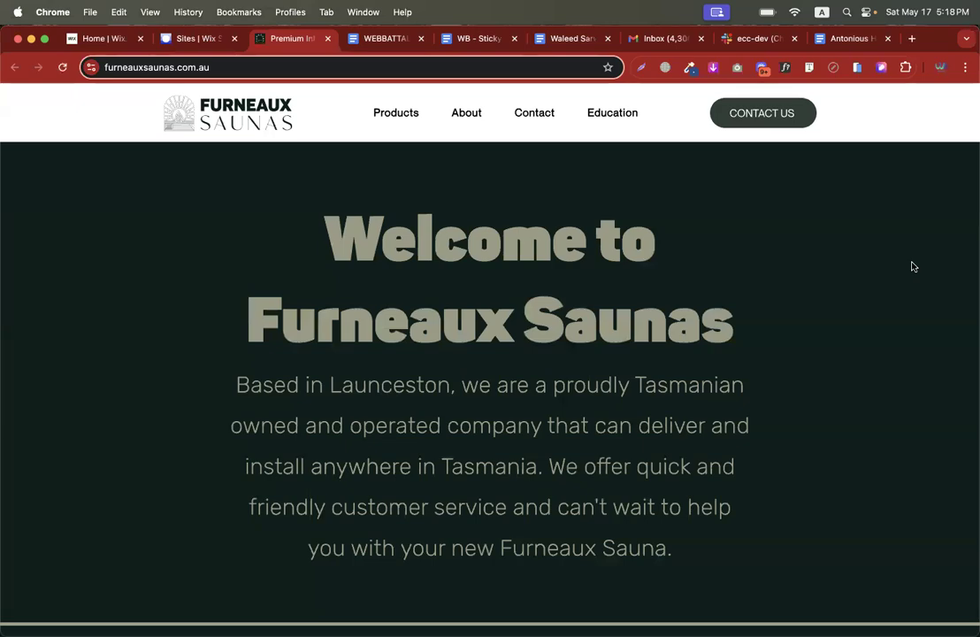
# - Scroll through the Furneaux Saunas home page and open its /home-v2 page
pyautogui.scroll(-7, 913, 266)
pyautogui.scroll(3, 880, 300)
pyautogui.scroll(-1, 880, 301)
pyautogui.scroll(5, 359, 204)
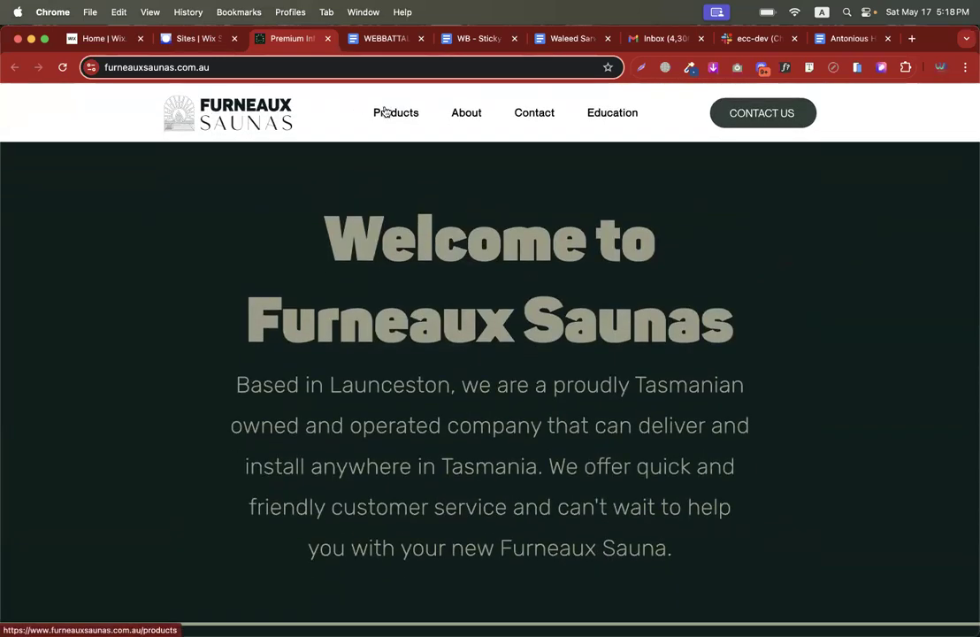
pyautogui.click(254, 67)
pyautogui.write('/home-')
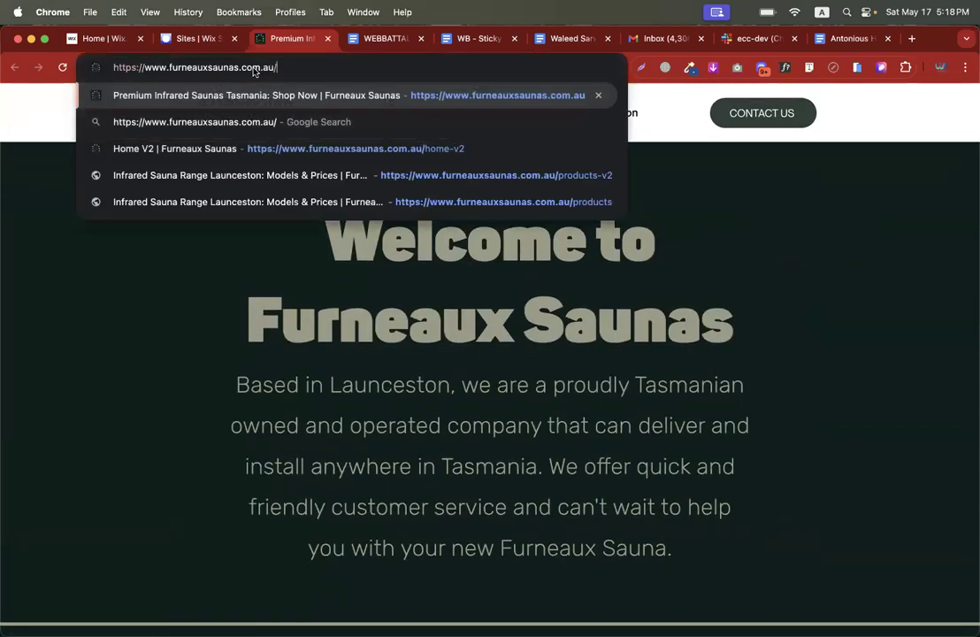
pyautogui.write('v2')
pyautogui.press('Return')
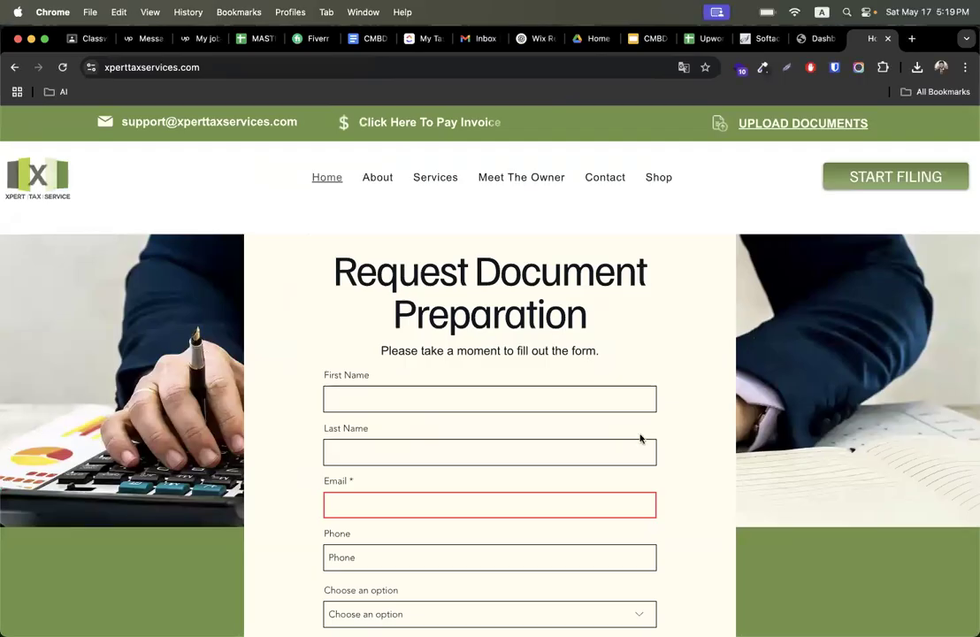
# - Review the Request Document Preparation form down to its Send a Response button
pyautogui.scroll(-1, 640, 439)
pyautogui.scroll(1, 640, 439)
pyautogui.scroll(-2, 641, 438)
pyautogui.scroll(2, 641, 439)
pyautogui.scroll(-3, 641, 435)
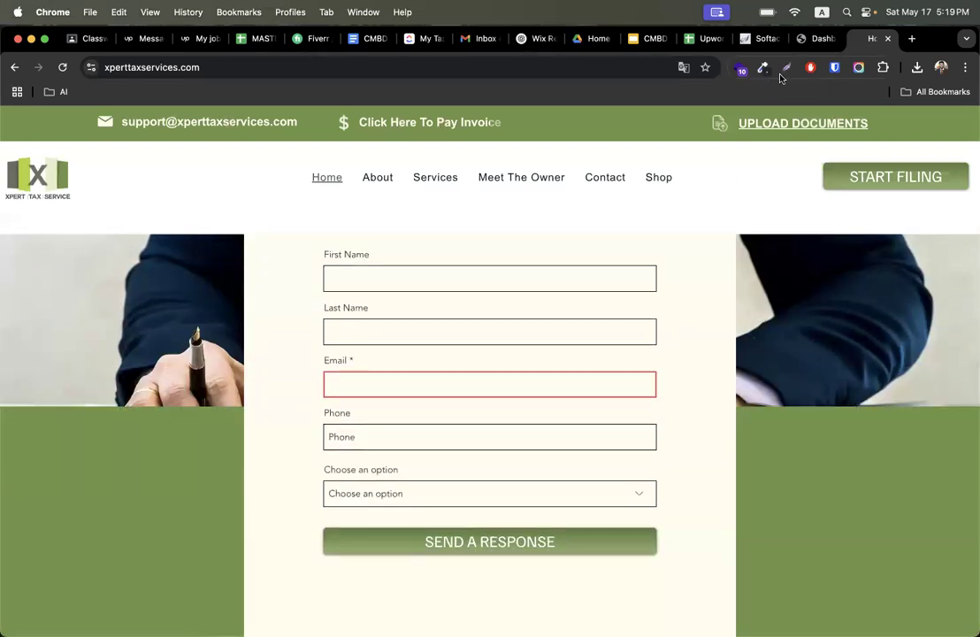
# - Create a new WordPress page from the dashboard and title it Contact us
pyautogui.click(807, 39)
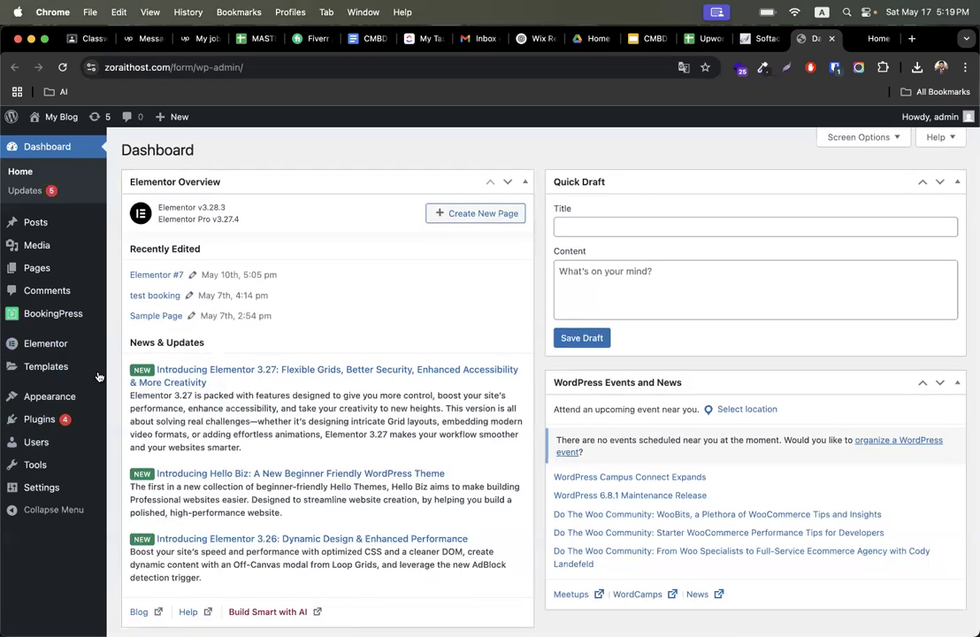
pyautogui.moveTo(43, 348)
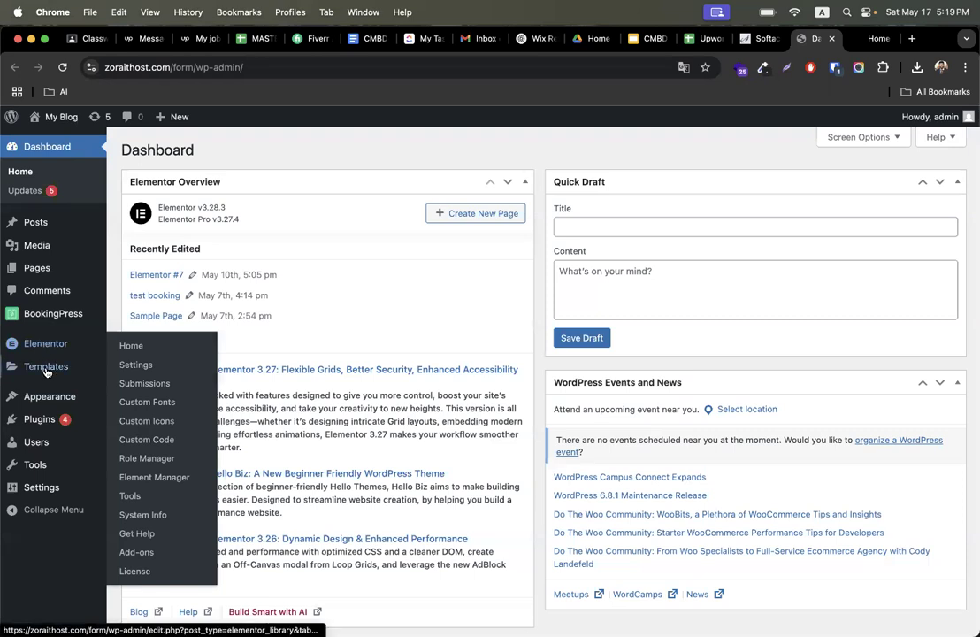
pyautogui.moveTo(47, 374)
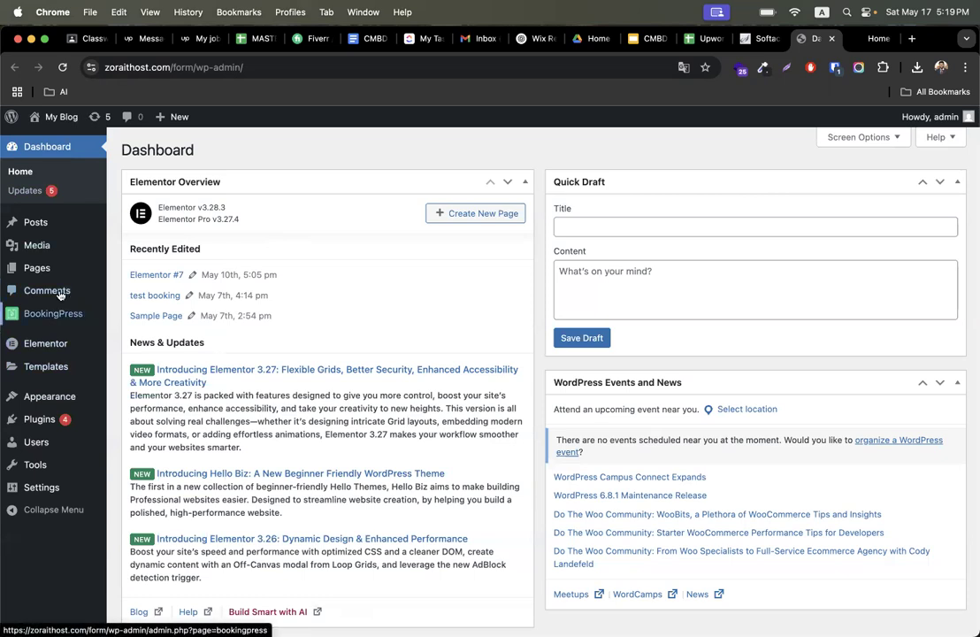
pyautogui.moveTo(52, 270)
pyautogui.click(146, 289)
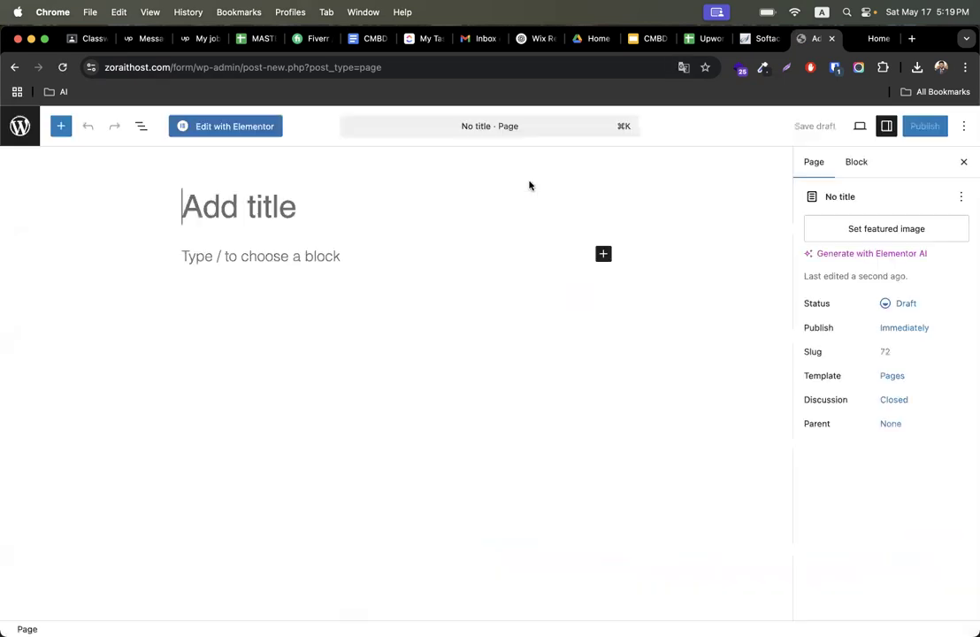
pyautogui.write('Conta')
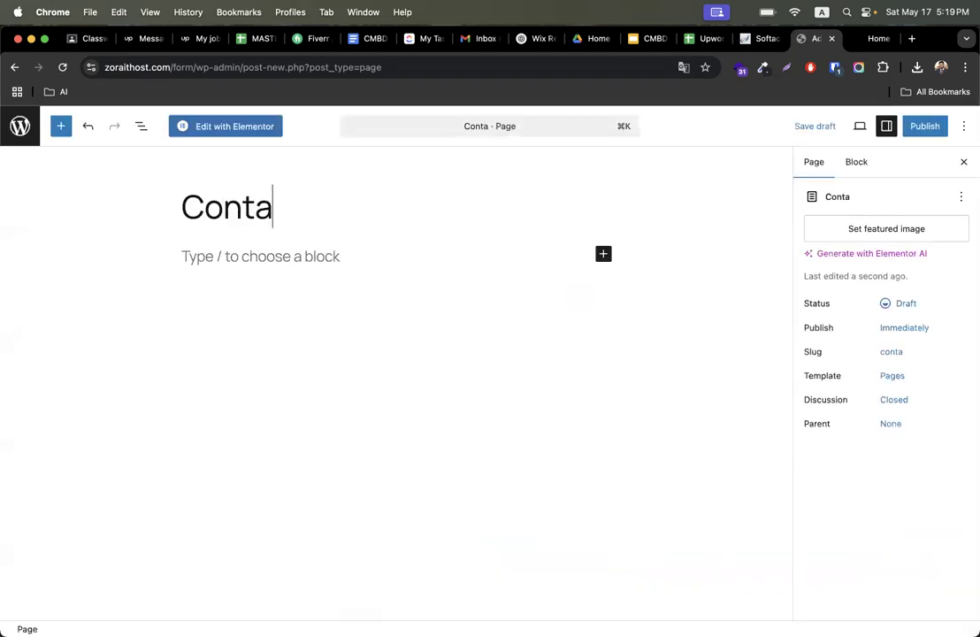
pyautogui.write('ct us')
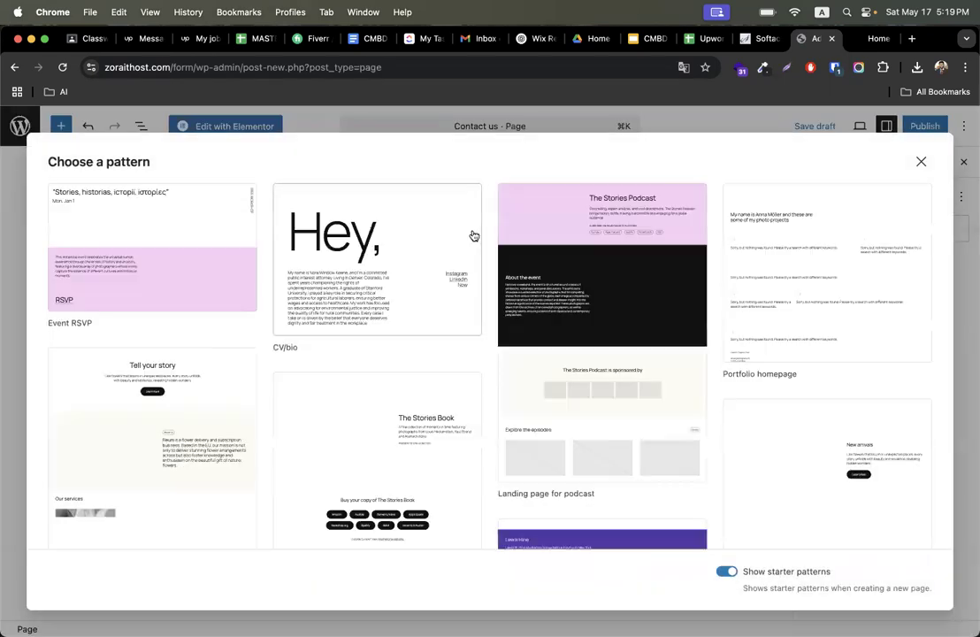
# - Close the pattern chooser and publish the Contact us page
pyautogui.click(920, 162)
pyautogui.click(921, 133)
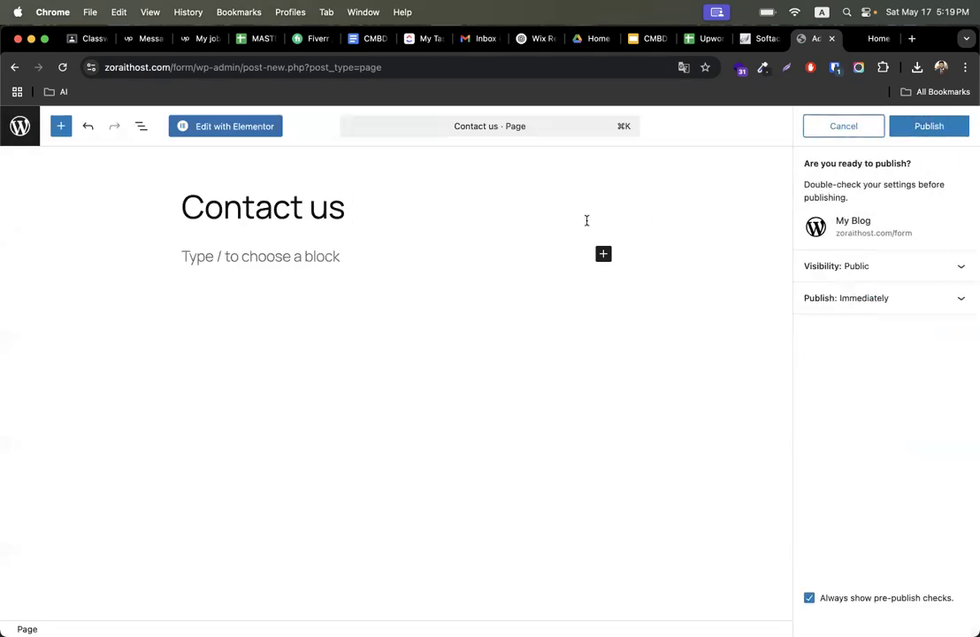
pyautogui.click(936, 129)
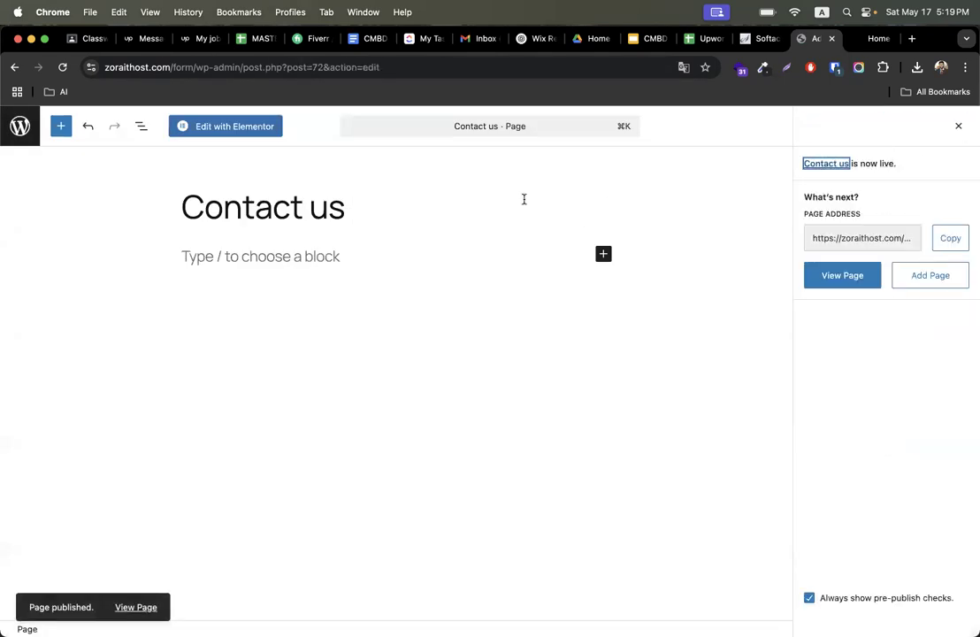
# - Open the page in Elementor, set its Page Layout to Elementor Full Width, and publish the change
pyautogui.click(241, 128)
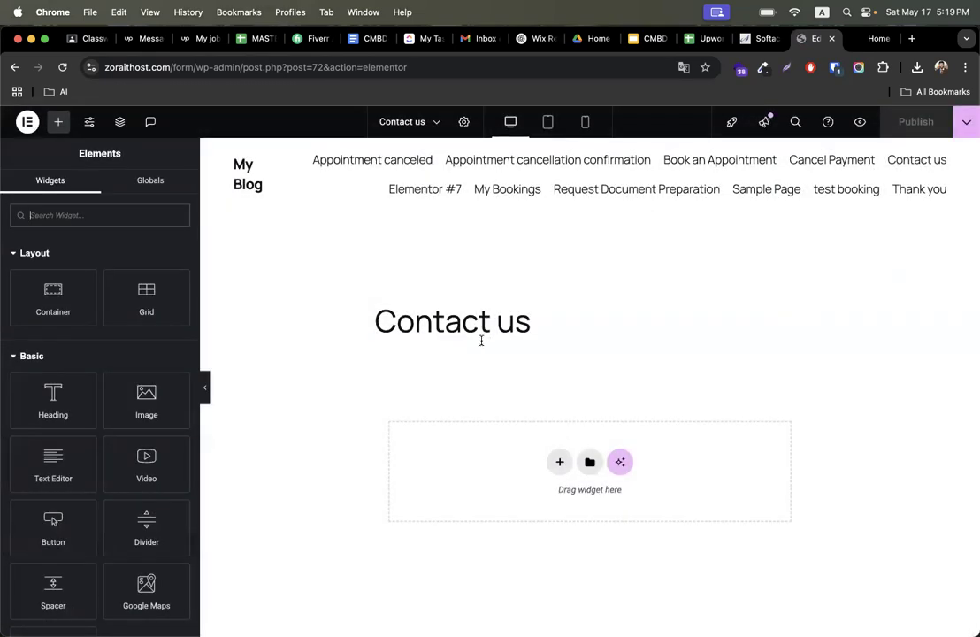
pyautogui.scroll(-2, 389, 443)
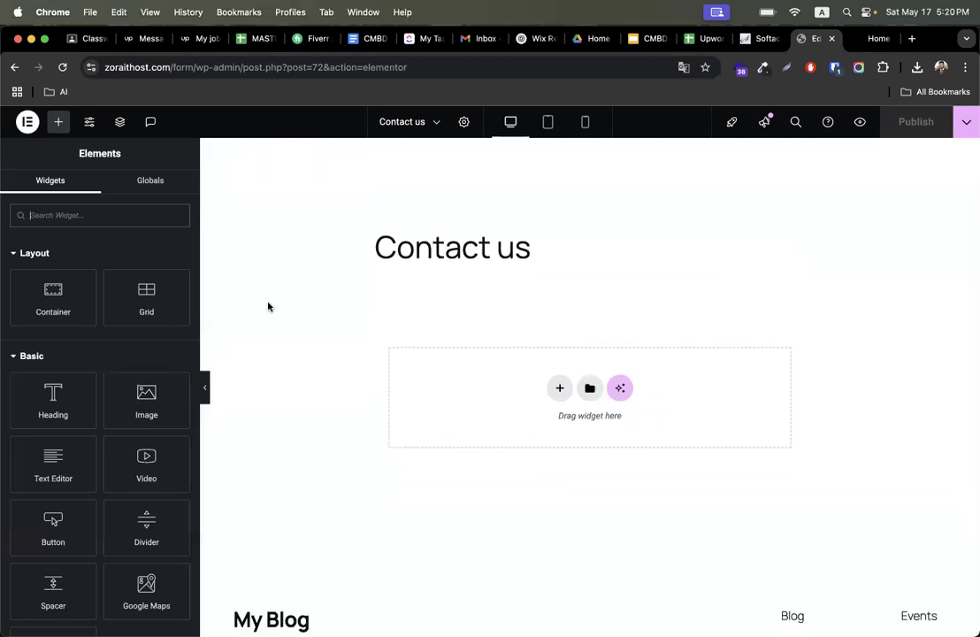
pyautogui.click(464, 121)
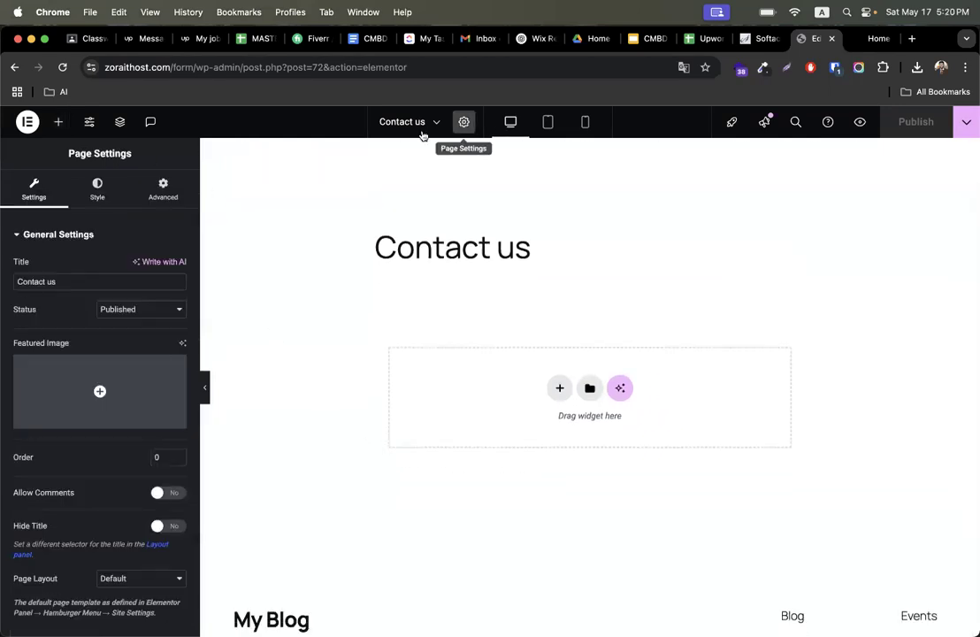
pyautogui.click(134, 579)
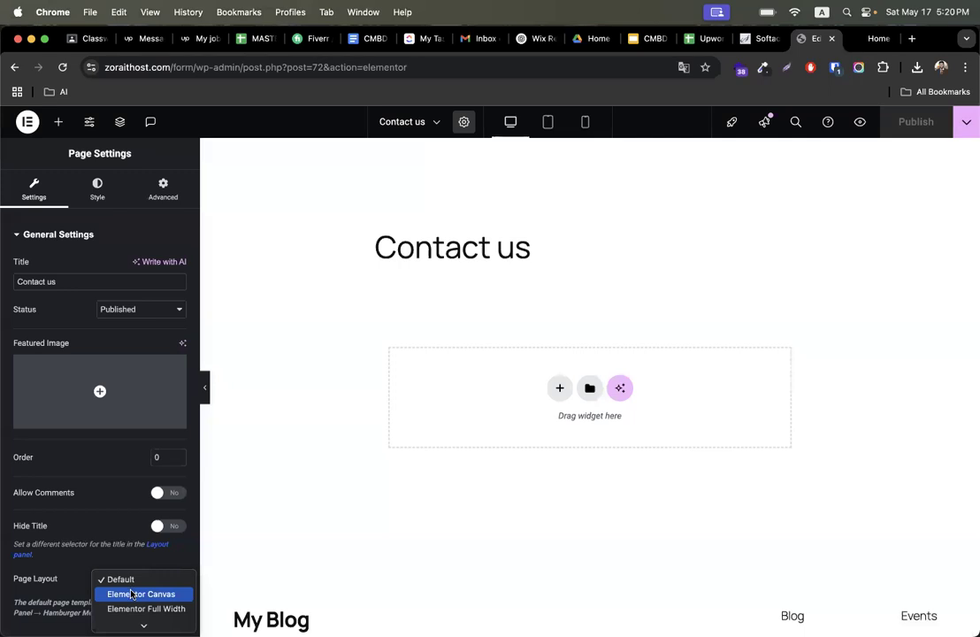
pyautogui.click(146, 608)
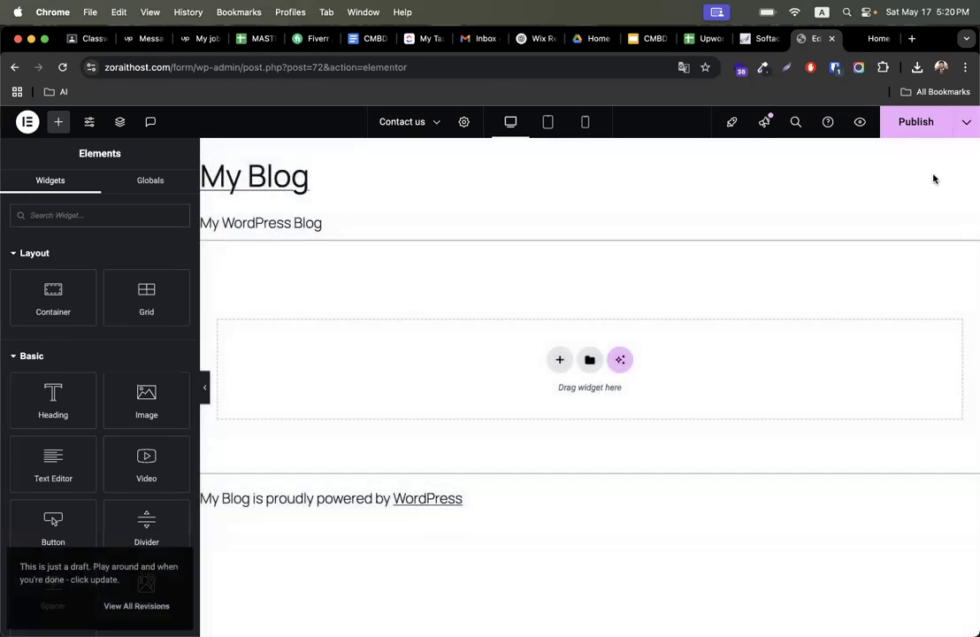
pyautogui.click(916, 121)
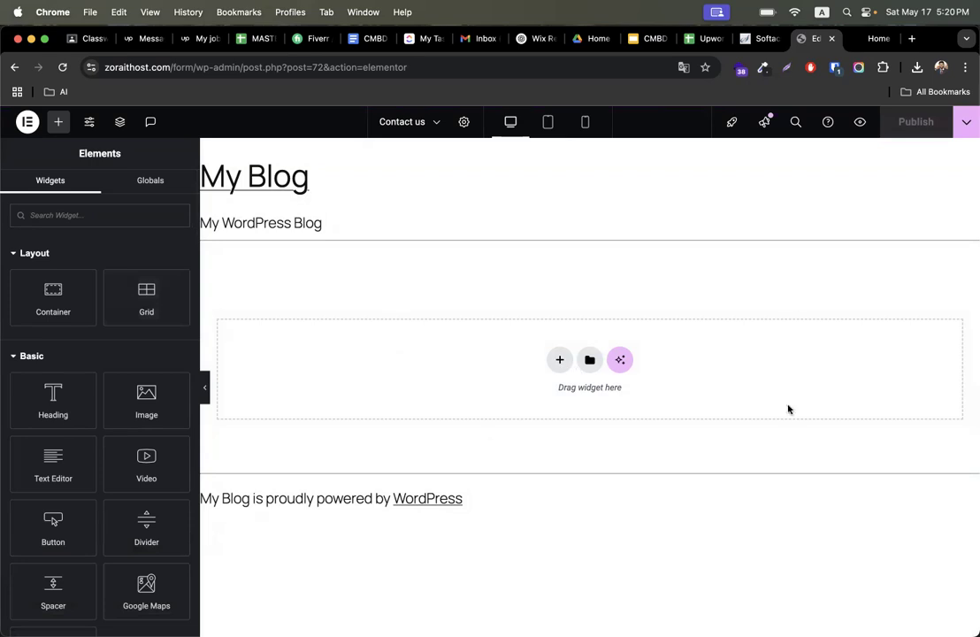
# - Add a flexbox container with a narrow-wide-narrow three-column structure to the page
pyautogui.click(104, 212)
pyautogui.write('form')
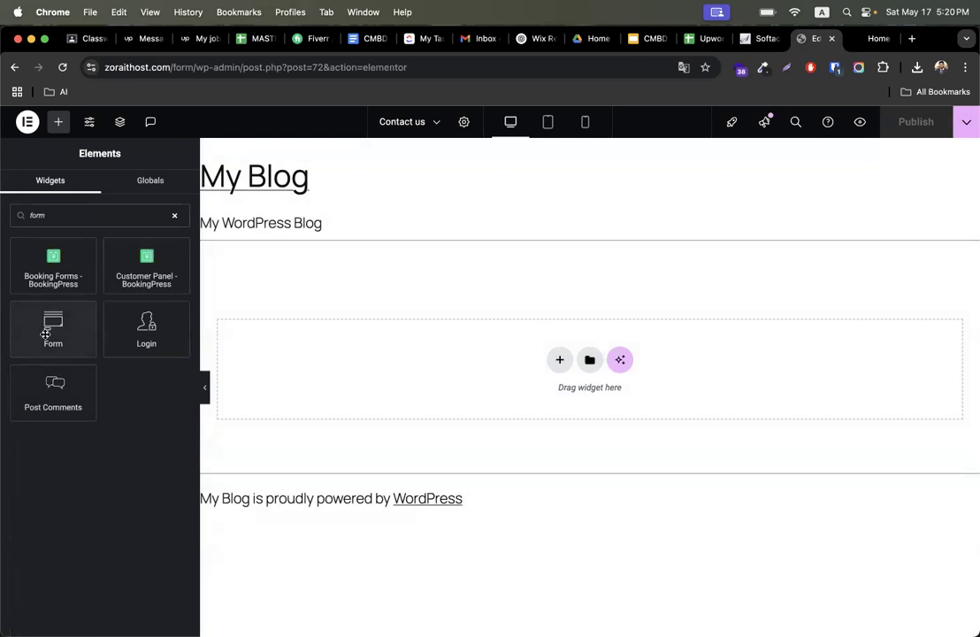
pyautogui.click(559, 359)
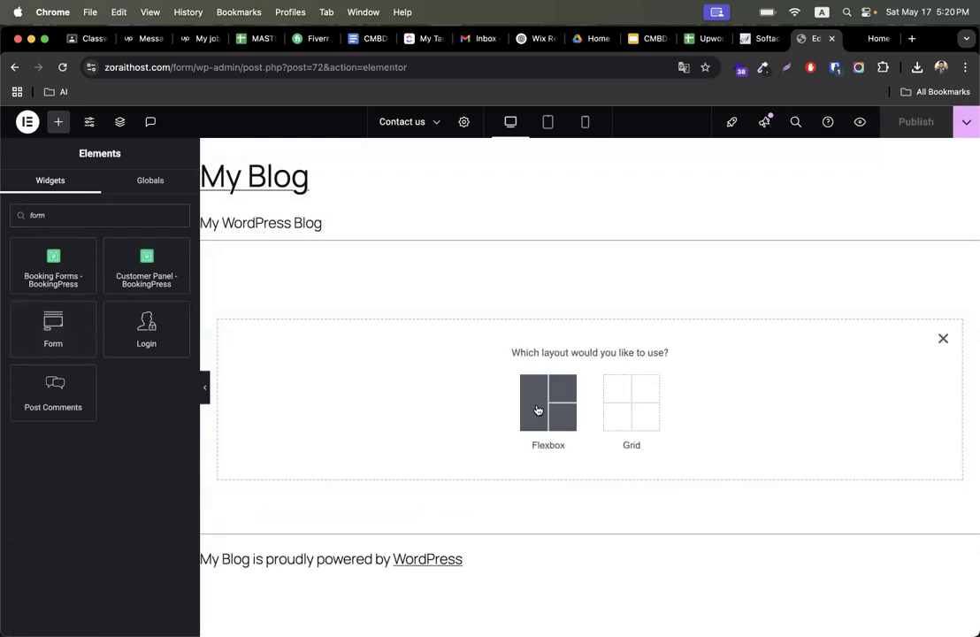
pyautogui.click(536, 385)
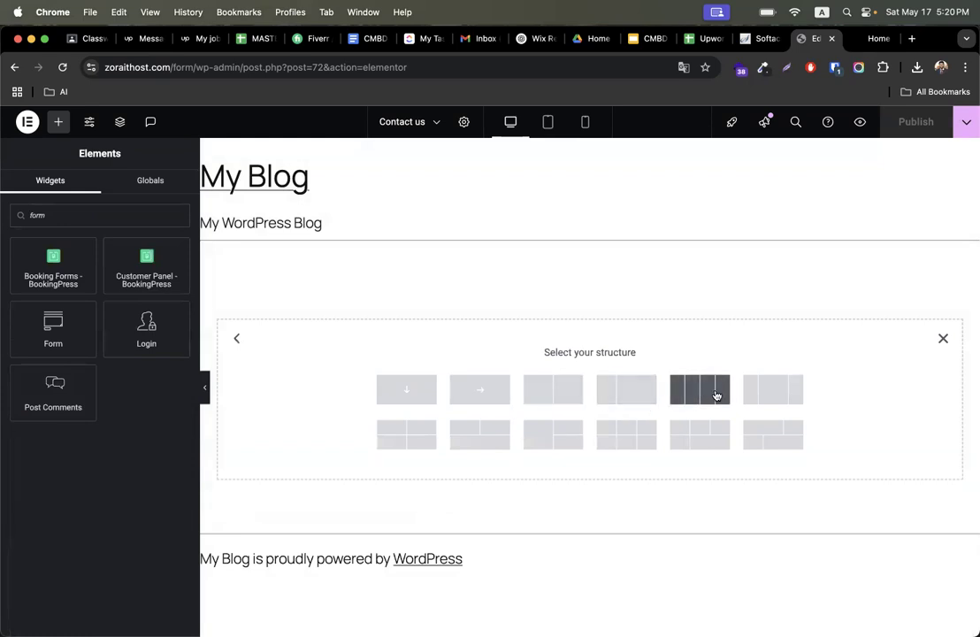
pyautogui.click(754, 396)
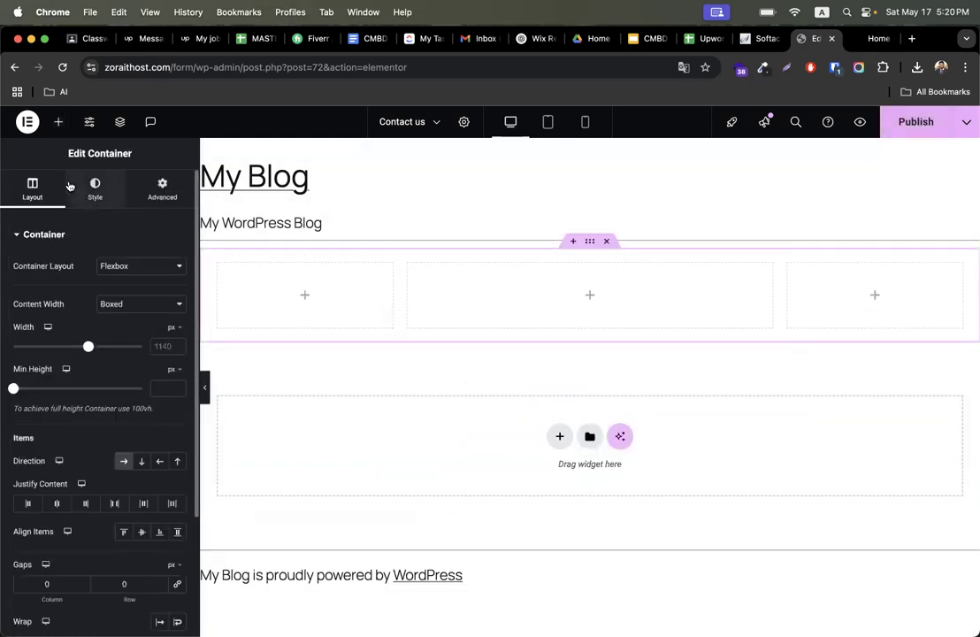
# - Search the widgets for form and place a Form widget in the container's middle column
pyautogui.click(61, 124)
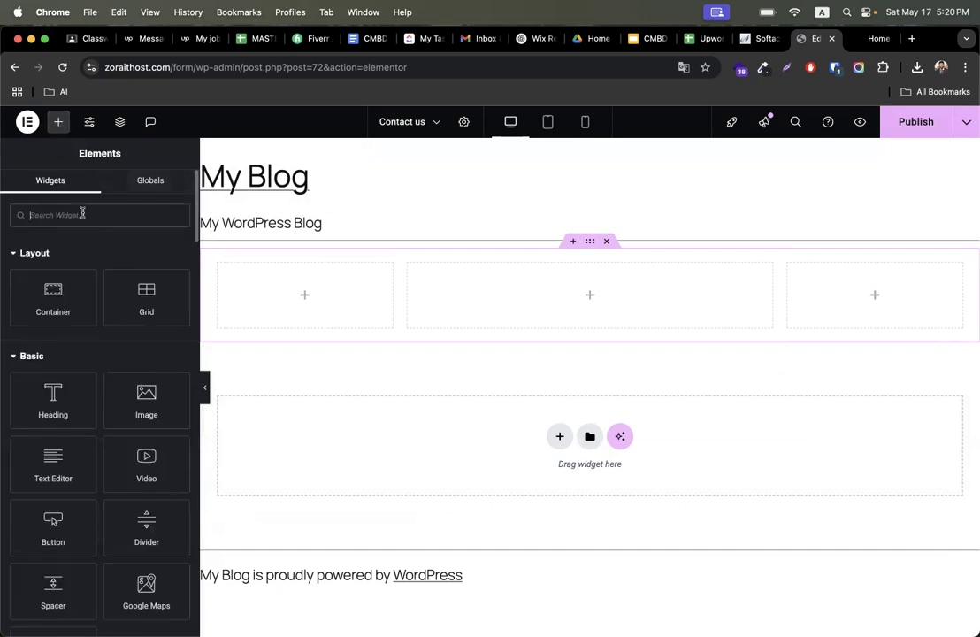
pyautogui.write('form')
pyautogui.moveTo(54, 327); pyautogui.dragTo(532, 316)
pyautogui.click(489, 284)
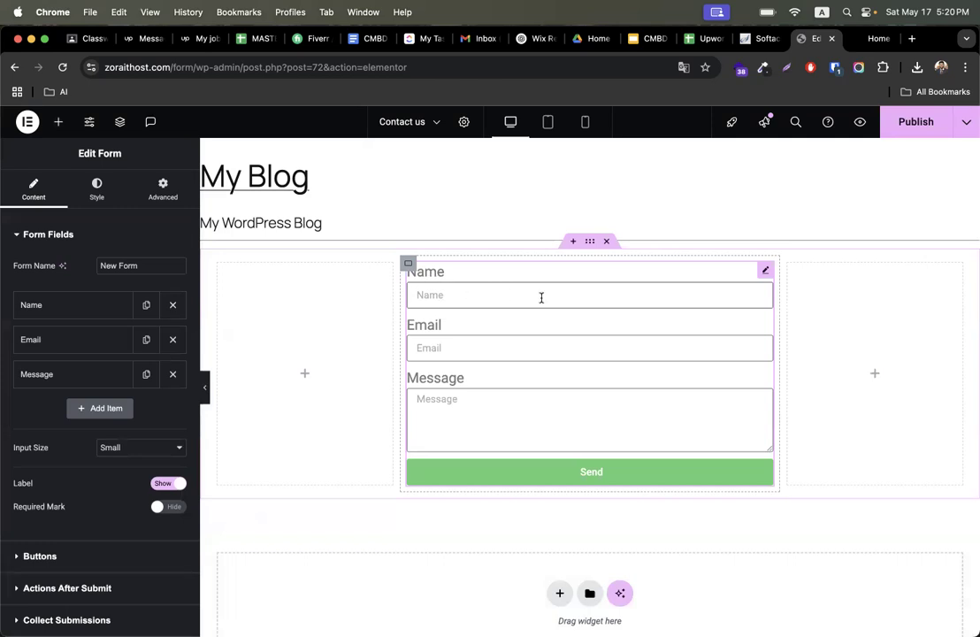
# - Try typing test text into the form's Name field and clear it
pyautogui.write('jkjhk')
pyautogui.press('super+a')
pyautogui.press('BackSpace')
pyautogui.write('kll')
pyautogui.press('super+a')
pyautogui.press('BackSpace')
# - Check the First Name field label on the reference tax services form
pyautogui.click(863, 41)
pyautogui.scroll(1, 394, 302)
pyautogui.click(349, 307)
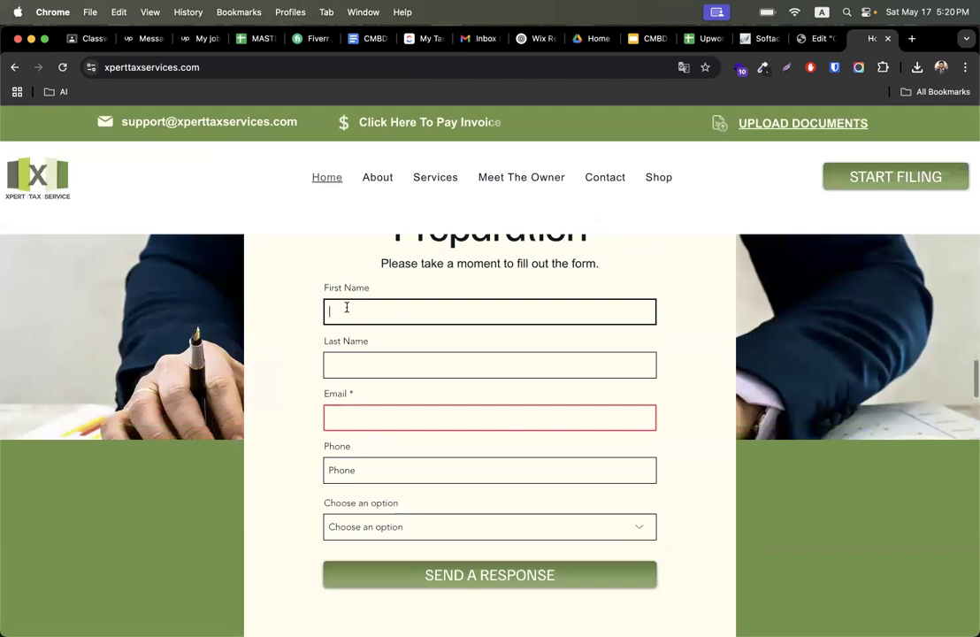
pyautogui.moveTo(324, 286); pyautogui.dragTo(401, 290)
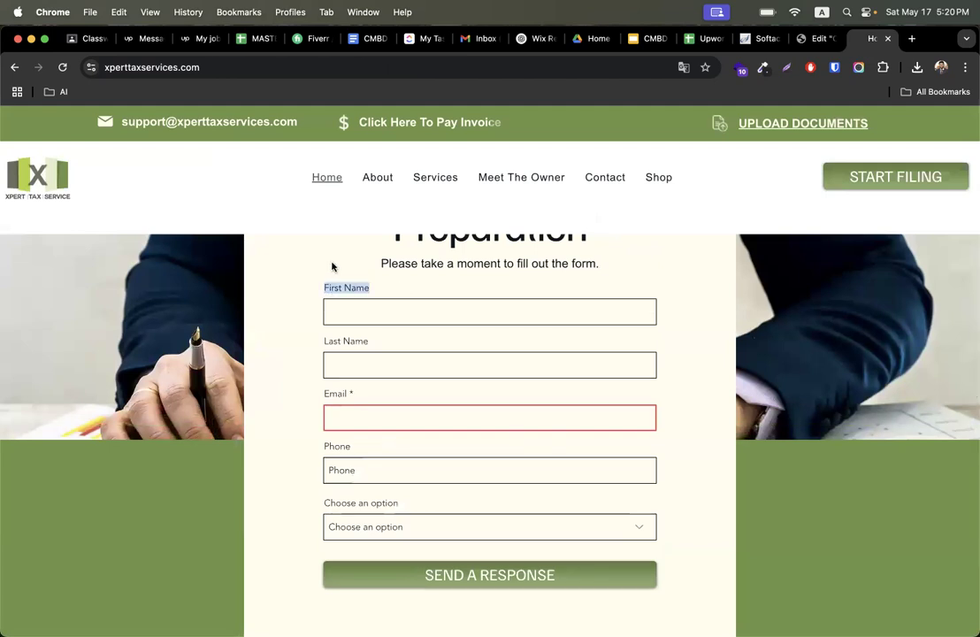
# - Return to Elementor and open the settings of the form's Name field
pyautogui.click(810, 38)
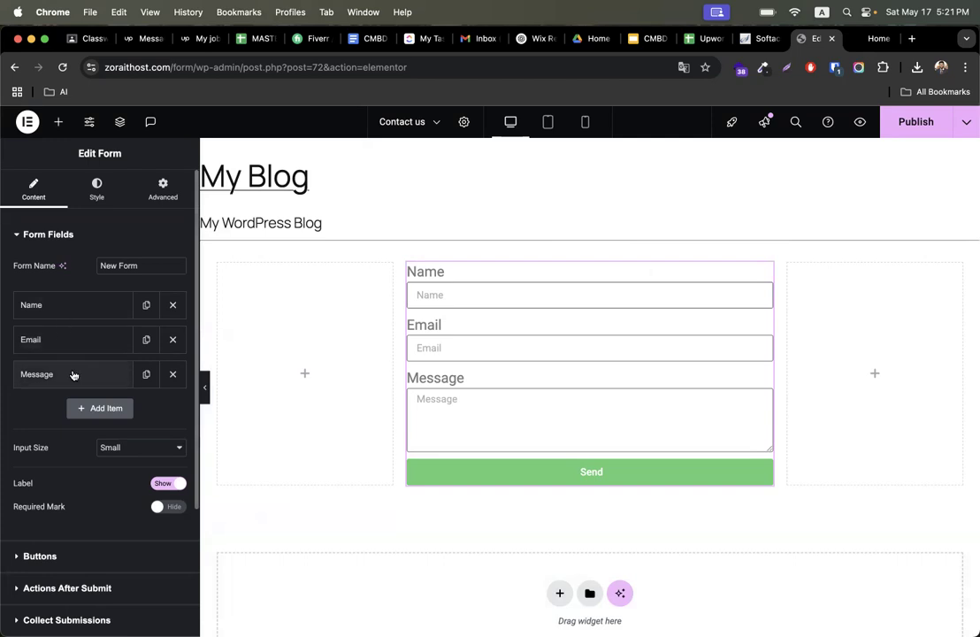
pyautogui.click(77, 306)
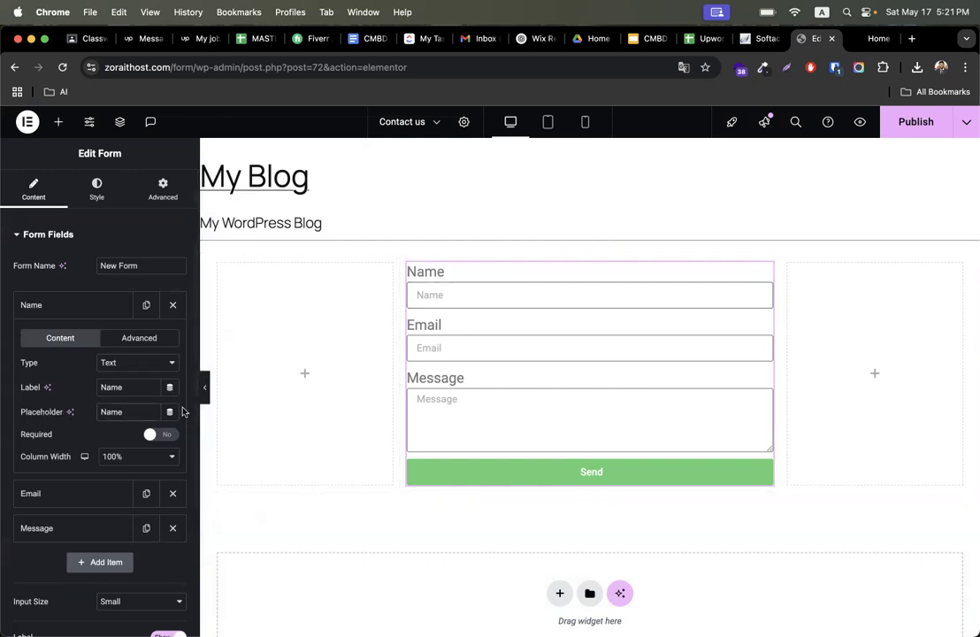
# - Set the Name field's placeholder to "Write Your Name"
pyautogui.click(101, 412)
pyautogui.write('Write ')
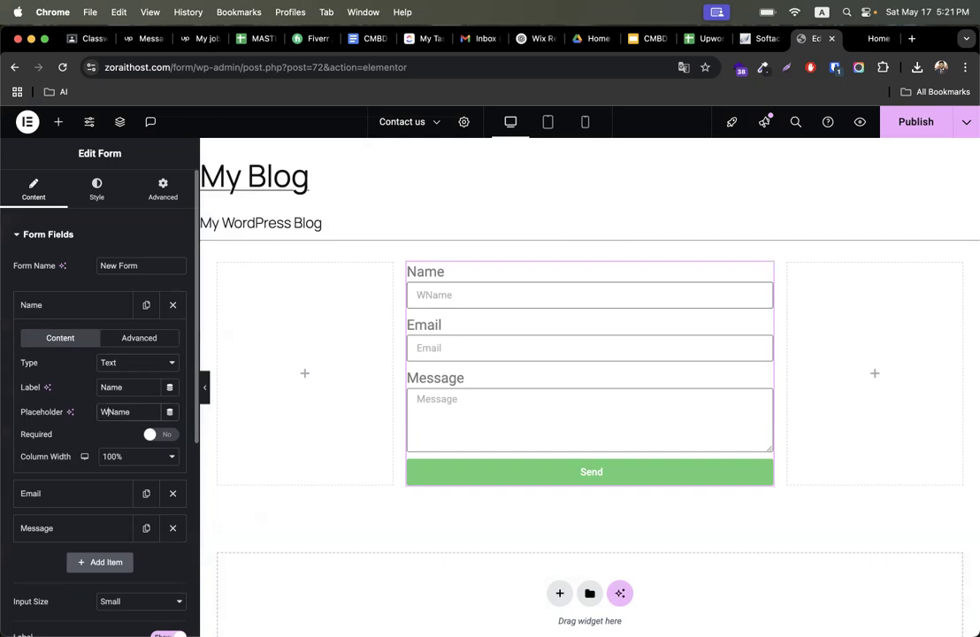
pyautogui.write('y')
pyautogui.press('BackSpace')
pyautogui.write('Your ')
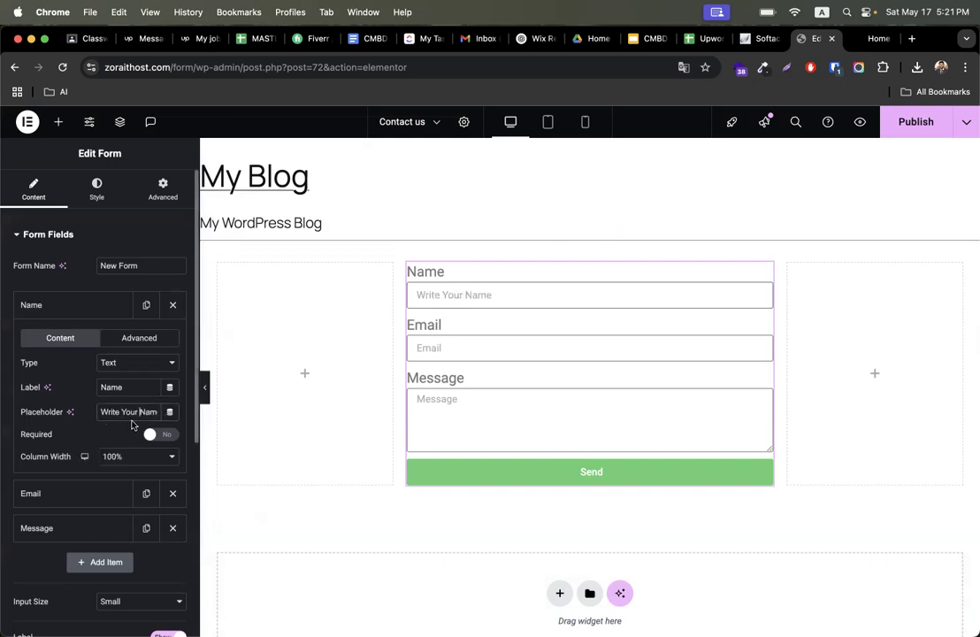
pyautogui.write('jkhkh')
pyautogui.press('BackSpace')
pyautogui.press('BackSpace')
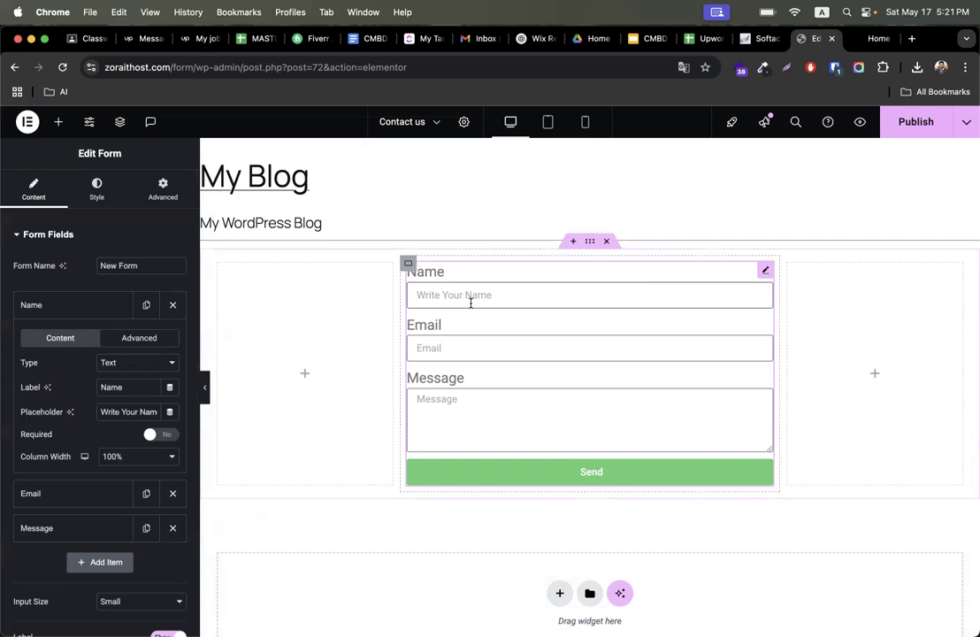
# - Review the Name field's advanced and content settings, then delete the Name field from the form
pyautogui.click(134, 342)
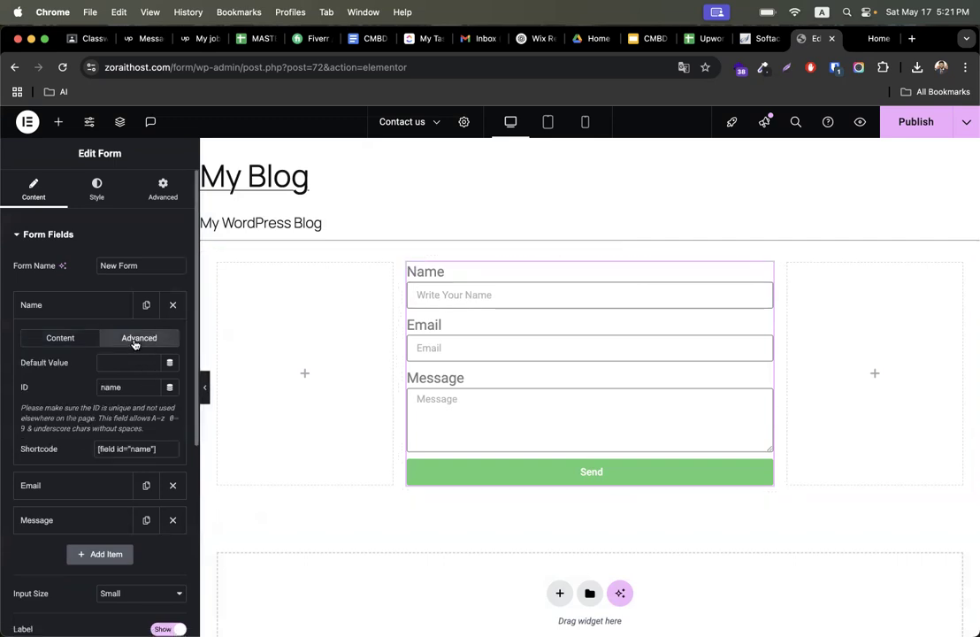
pyautogui.click(57, 341)
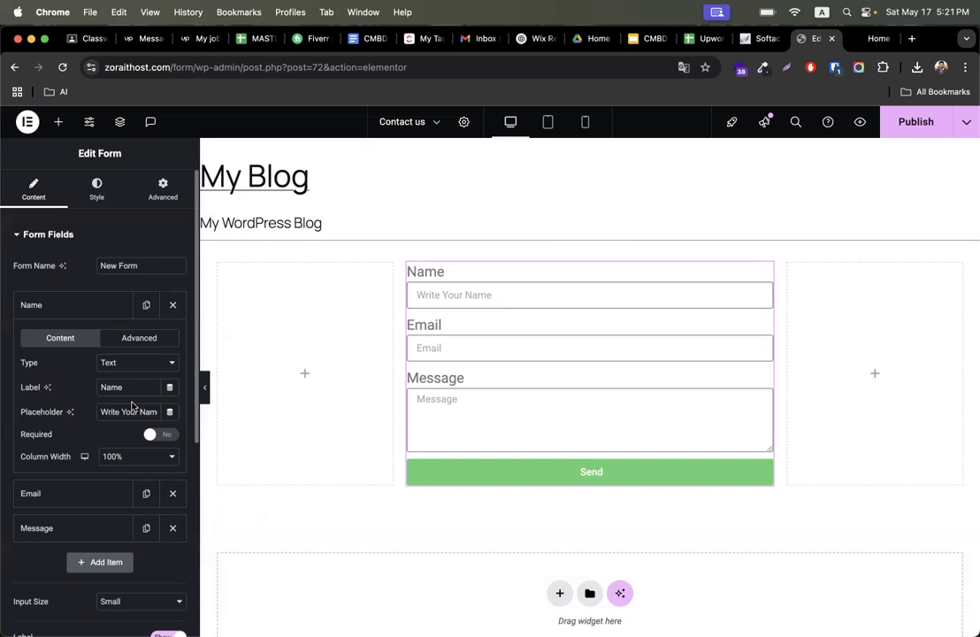
pyautogui.click(154, 437)
pyautogui.click(84, 307)
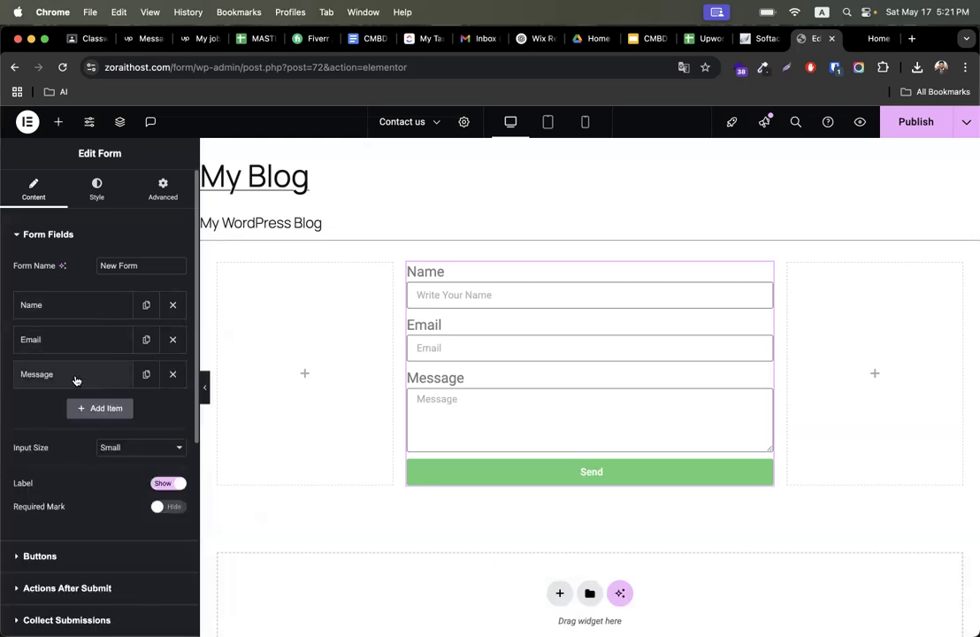
pyautogui.click(78, 307)
pyautogui.scroll(-1, 77, 415)
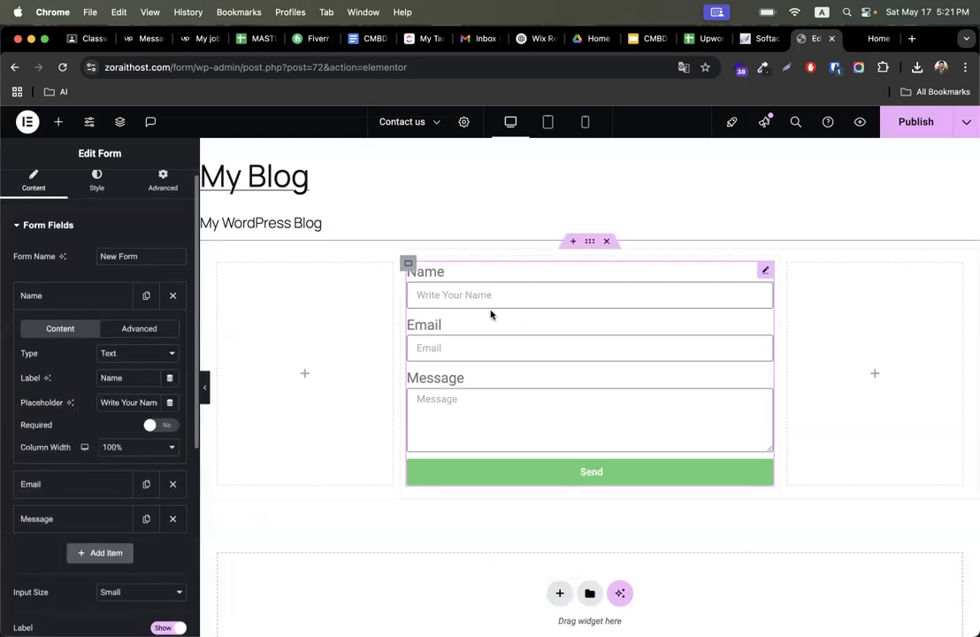
pyautogui.click(76, 307)
pyautogui.click(173, 296)
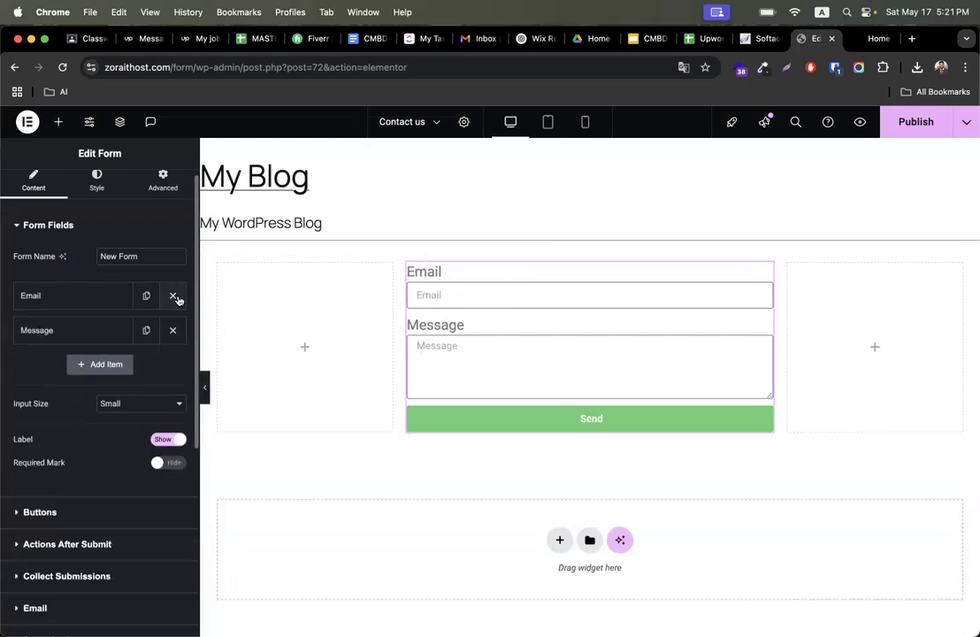
# - Add a new form field and label it First Name
pyautogui.click(106, 364)
pyautogui.click(124, 430)
pyautogui.click(125, 430)
pyautogui.click(138, 447)
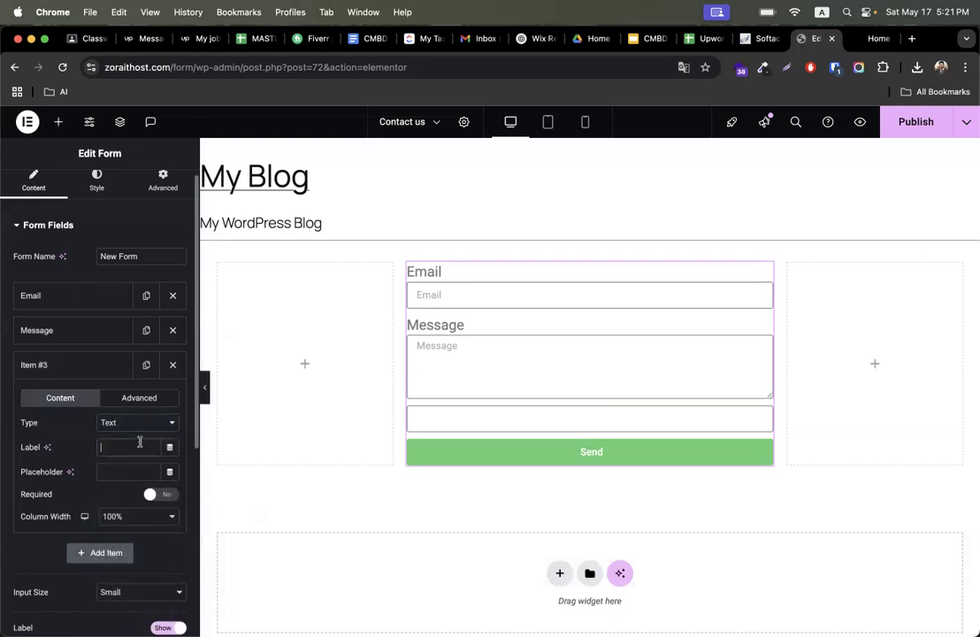
pyautogui.write('First Name')
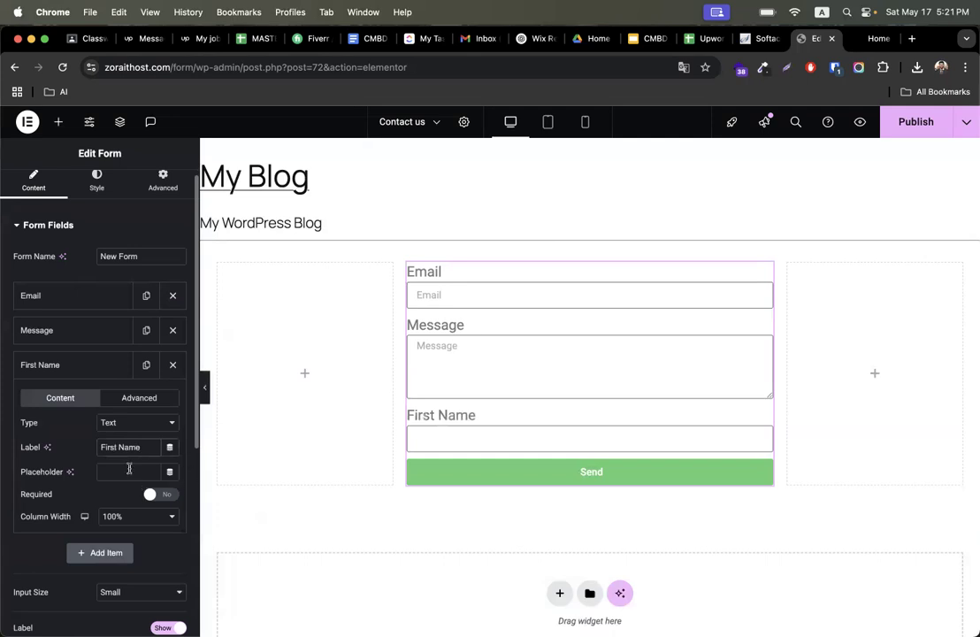
# - Copy the label into the First Name placeholder and set the field's column width to 50%
pyautogui.press('super+a')
pyautogui.press('super+c')
pyautogui.click(129, 469)
pyautogui.press('super+v')
pyautogui.click(114, 517)
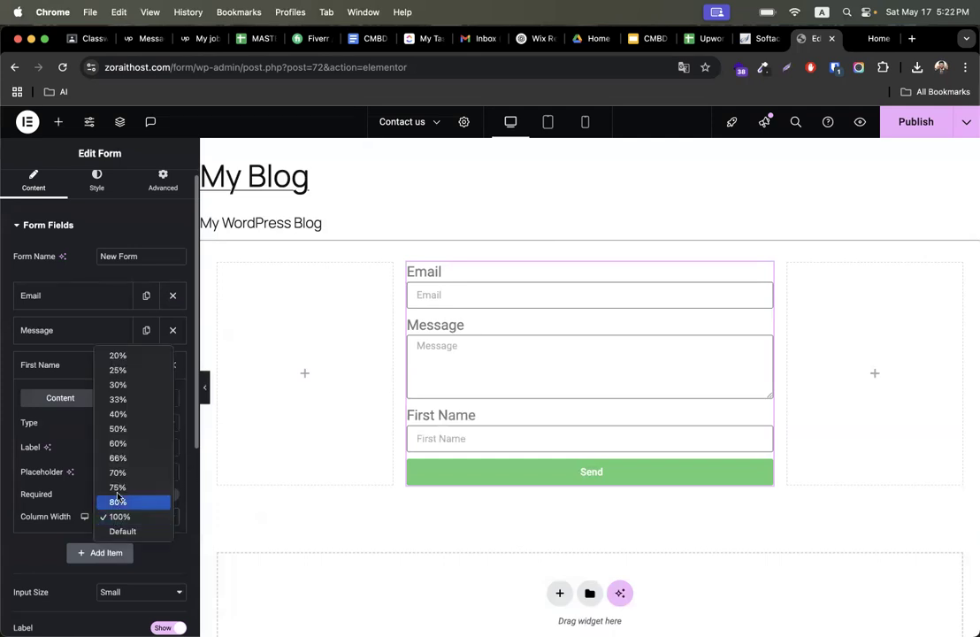
pyautogui.click(113, 429)
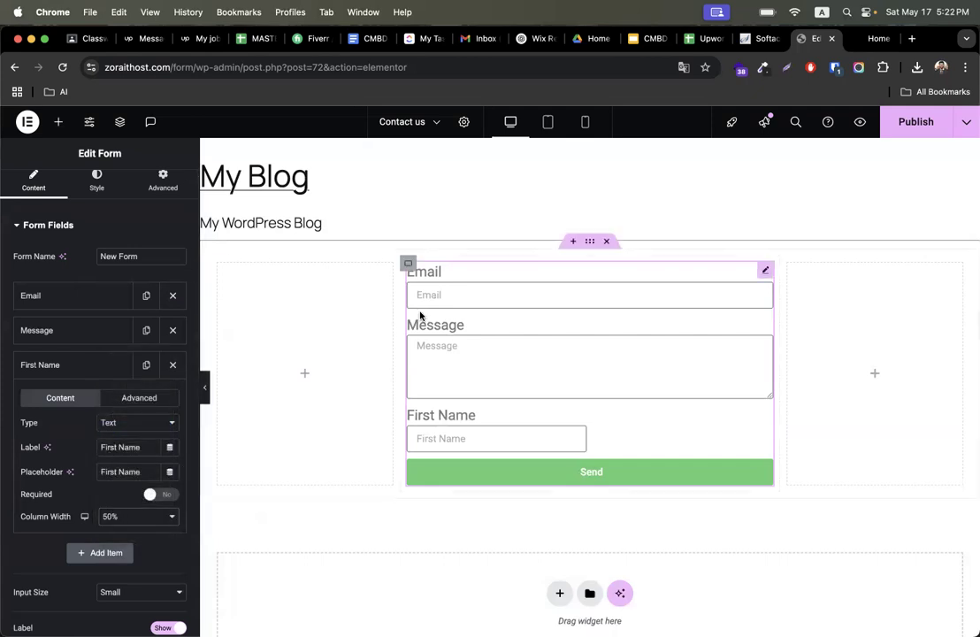
# - Duplicate the First Name field and change the copy's label and placeholder to Last Name
pyautogui.click(74, 365)
pyautogui.click(145, 364)
pyautogui.click(88, 400)
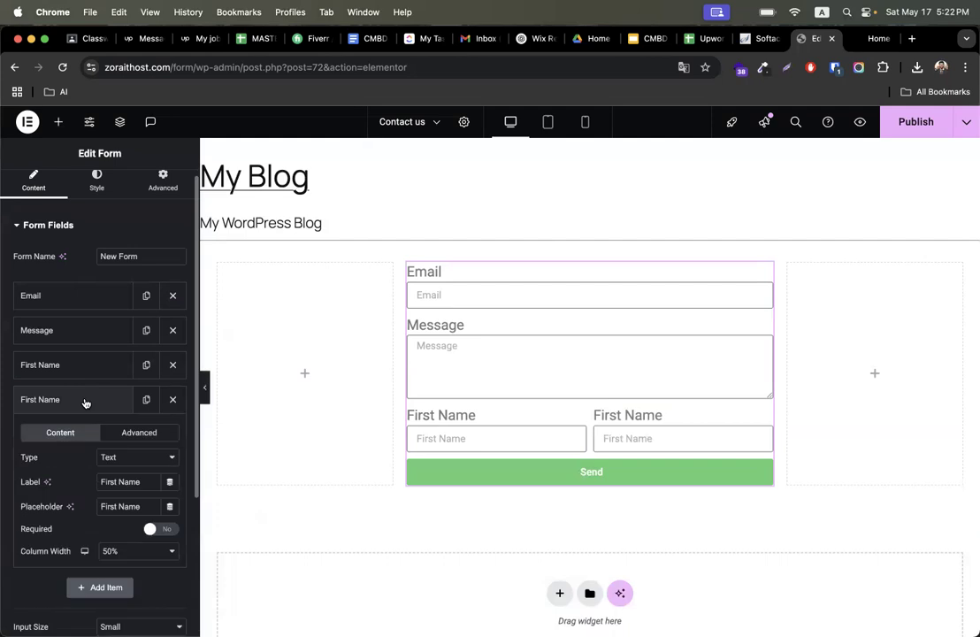
pyautogui.doubleClick(108, 482)
pyautogui.write('Last')
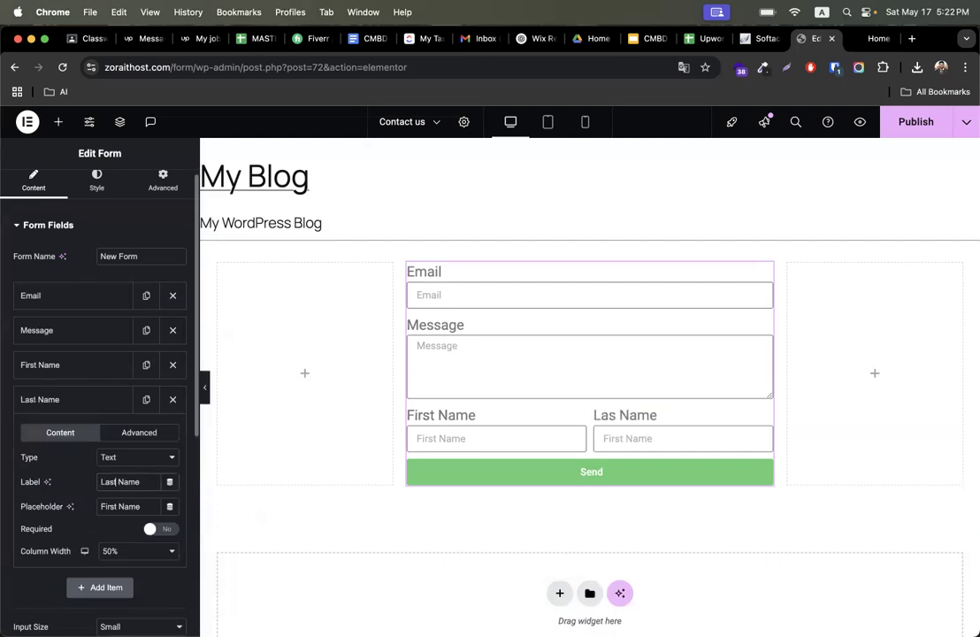
pyautogui.doubleClick(113, 506)
pyautogui.write('Last')
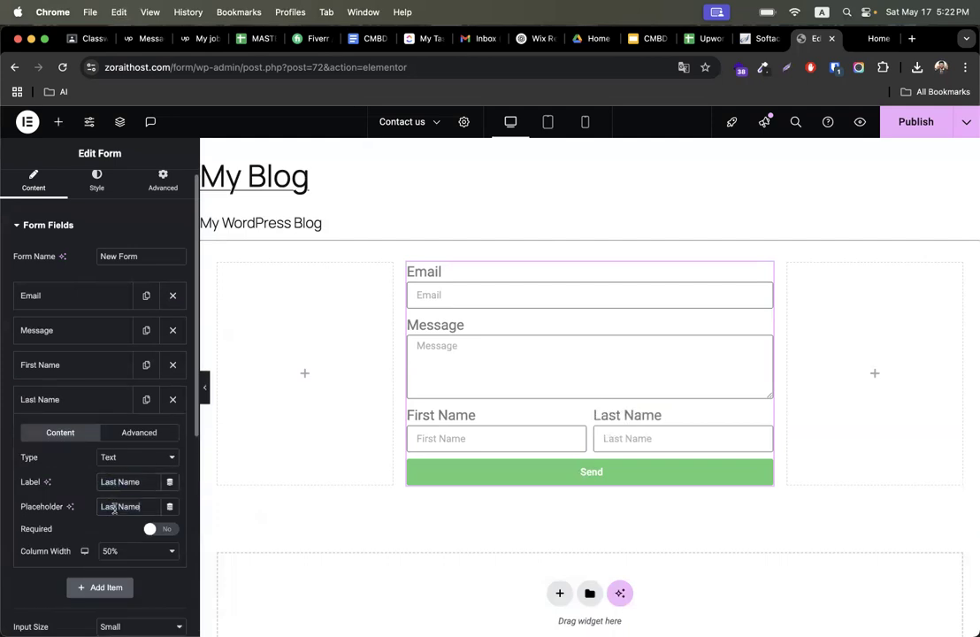
# - Move the First Name and Last Name fields to the top of the form's field list
pyautogui.click(97, 399)
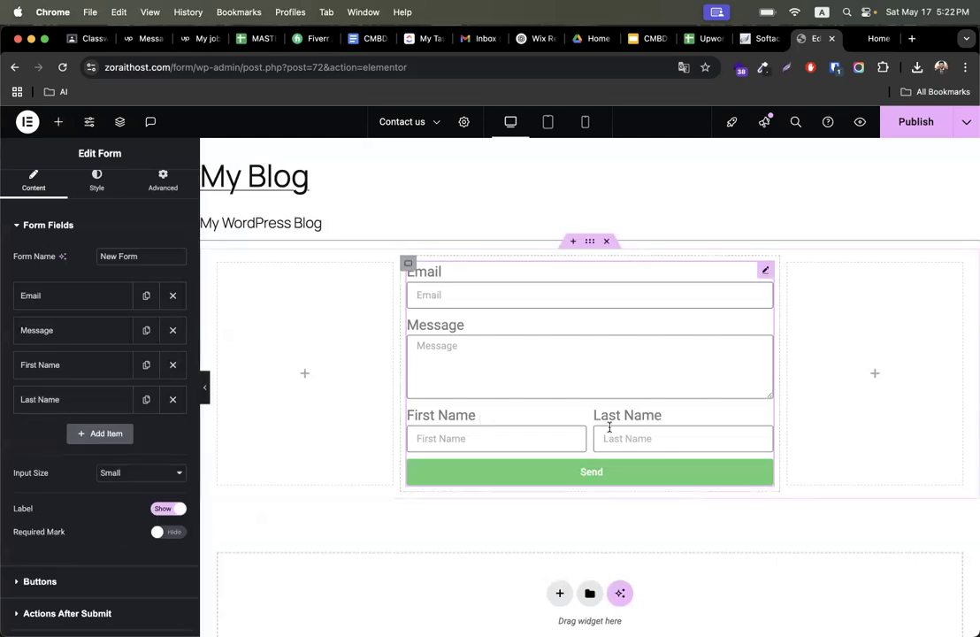
pyautogui.moveTo(79, 373); pyautogui.dragTo(71, 289)
pyautogui.moveTo(73, 400); pyautogui.dragTo(72, 306)
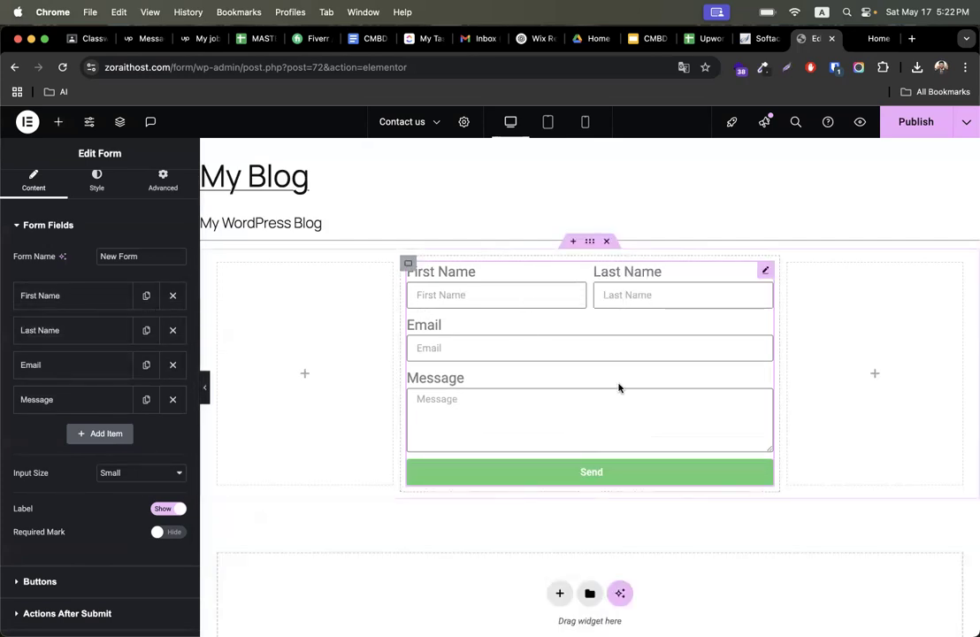
# - Add a new Number-type field labelled Phone Number
pyautogui.click(100, 433)
pyautogui.click(122, 497)
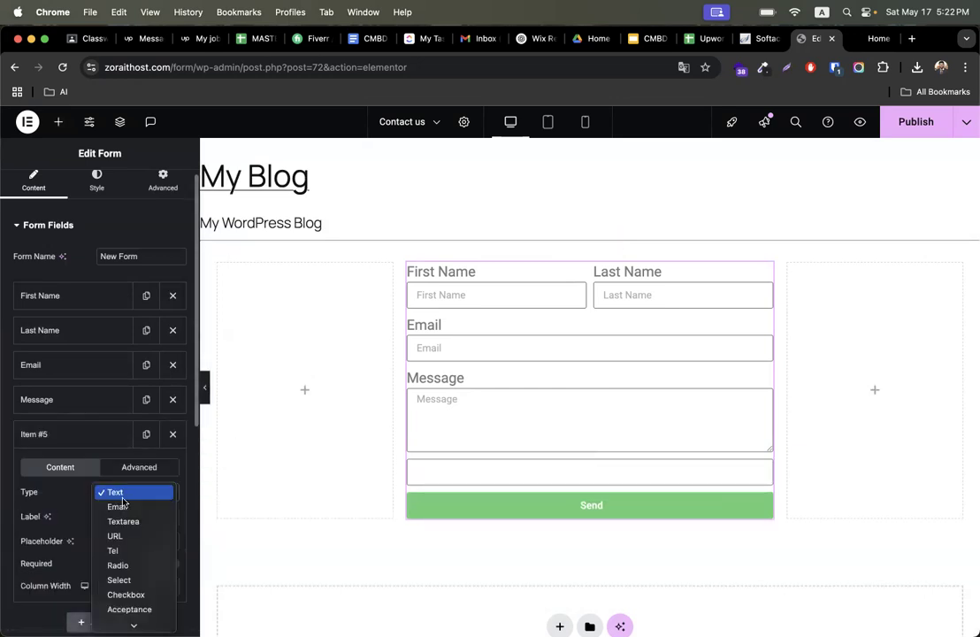
pyautogui.scroll(-3, 146, 547)
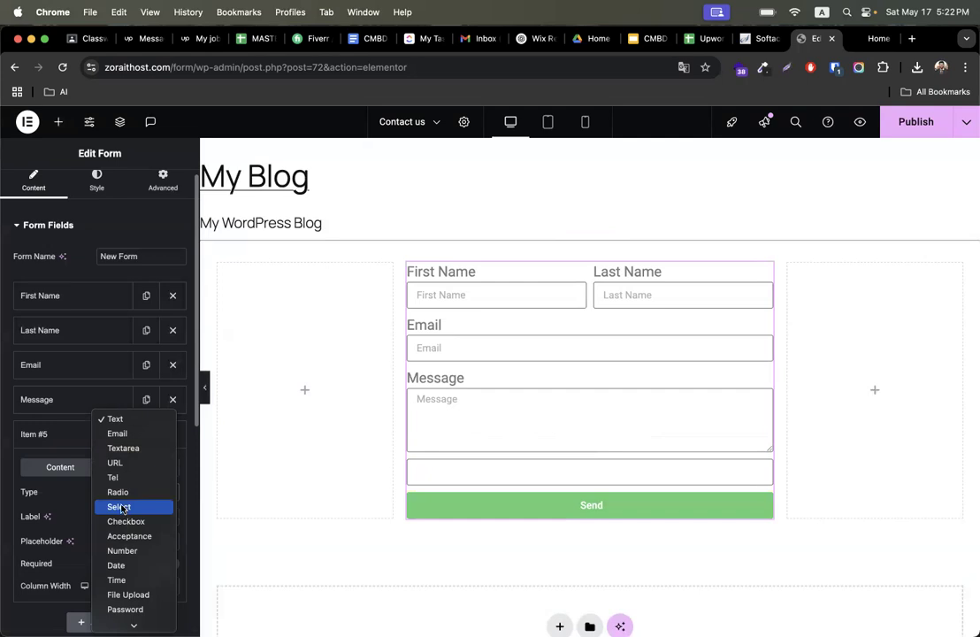
pyautogui.click(111, 552)
pyautogui.click(69, 436)
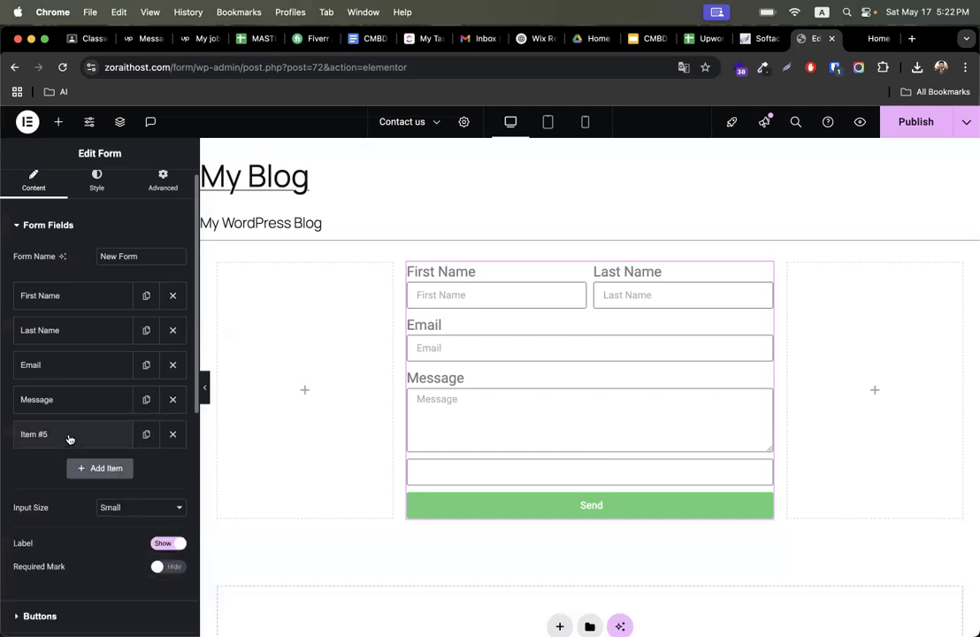
pyautogui.click(69, 436)
pyautogui.click(133, 491)
pyautogui.click(60, 486)
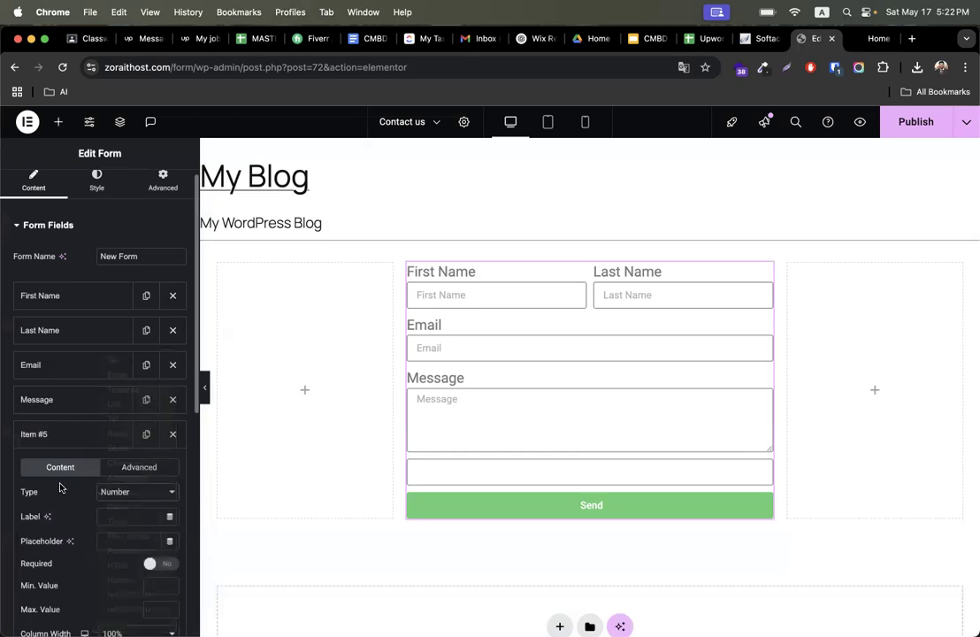
pyautogui.write('Pho')
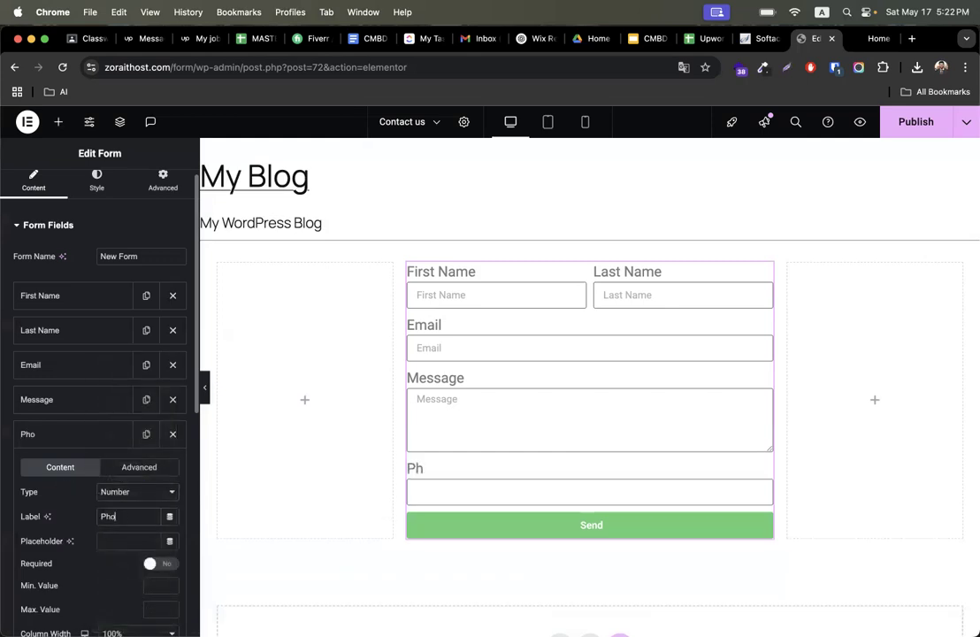
pyautogui.write('ne Number')
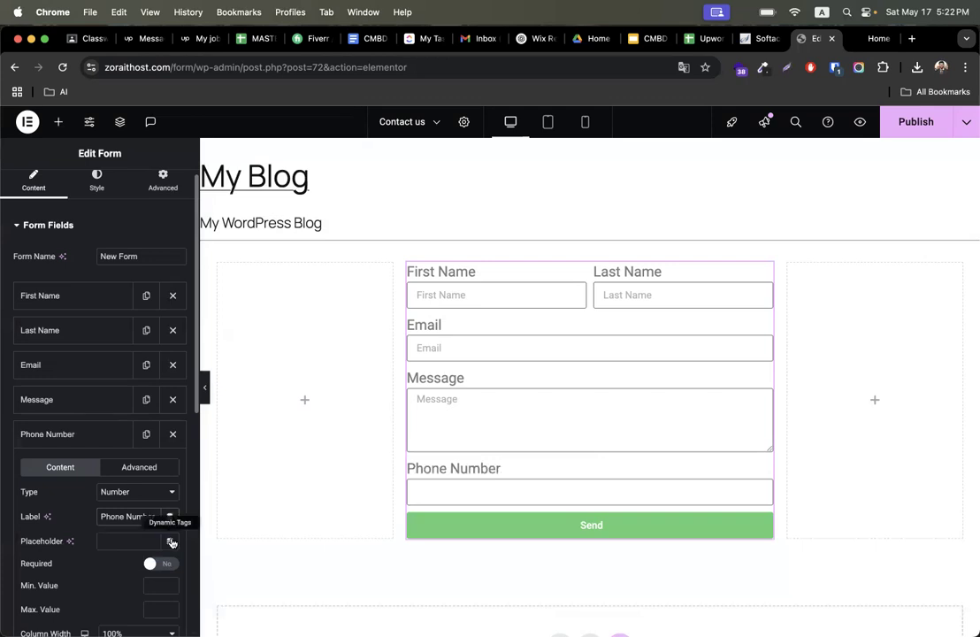
# - Paste Phone Number as the field's placeholder and move the field above Message
pyautogui.press('super+a')
pyautogui.click(132, 538)
pyautogui.press('super+v')
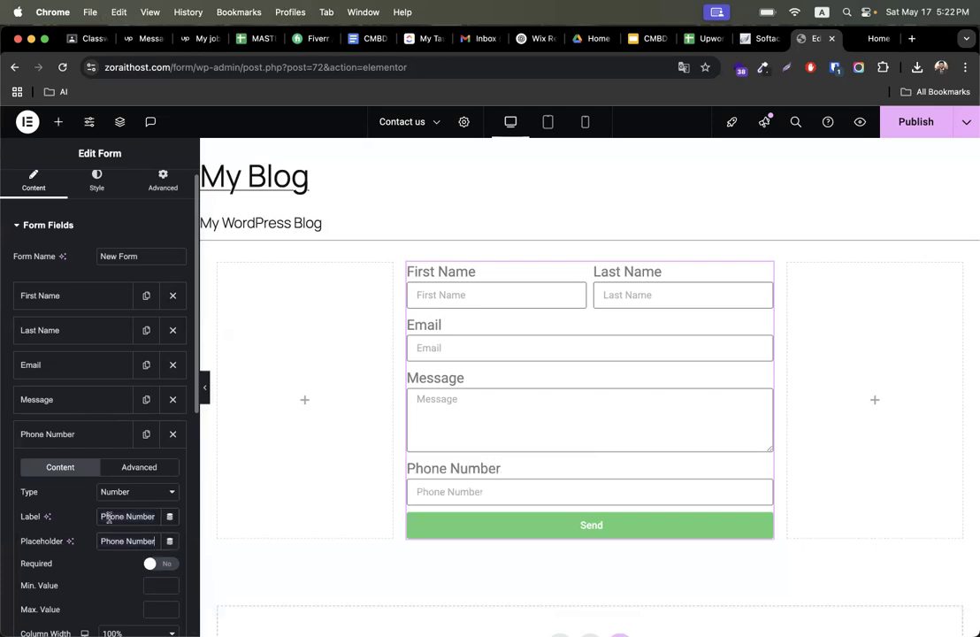
pyautogui.click(72, 443)
pyautogui.moveTo(71, 442); pyautogui.dragTo(75, 403)
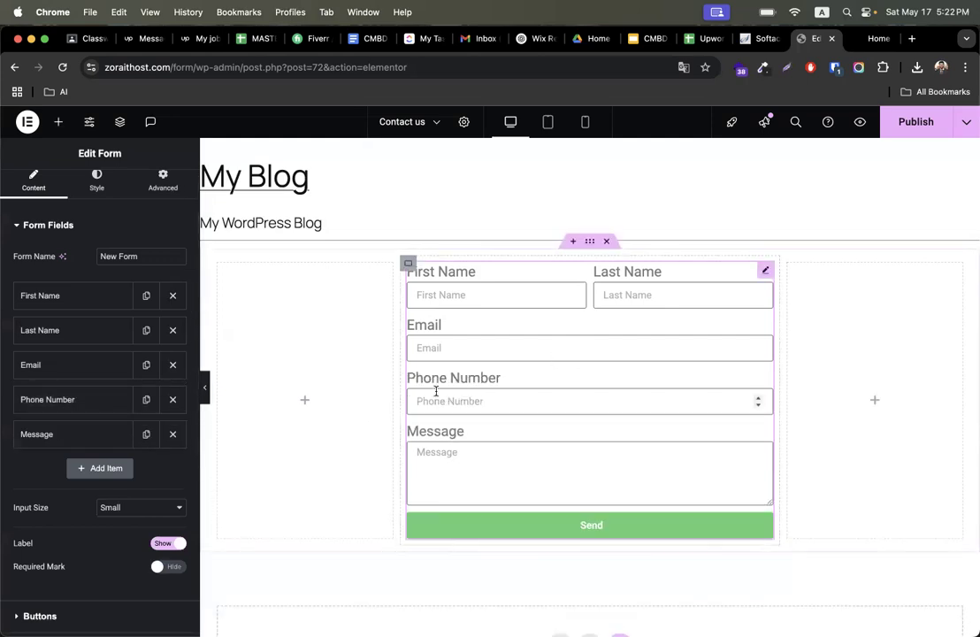
# - Add another form field, set its type to Date, and open its date picker in the preview
pyautogui.click(100, 468)
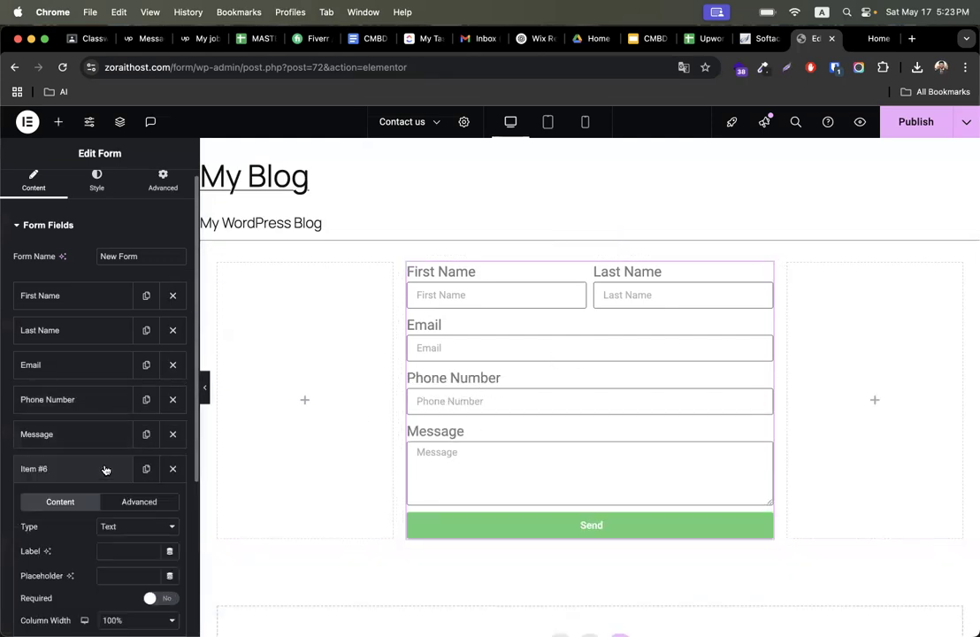
pyautogui.scroll(-3, 124, 514)
pyautogui.click(125, 432)
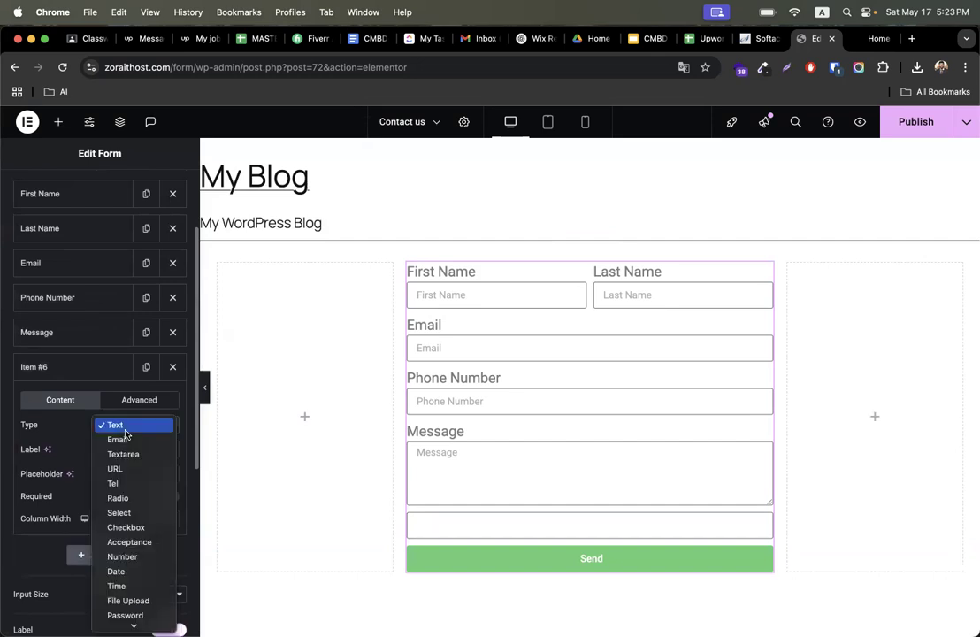
pyautogui.click(121, 572)
pyautogui.scroll(-2, 109, 372)
pyautogui.click(468, 522)
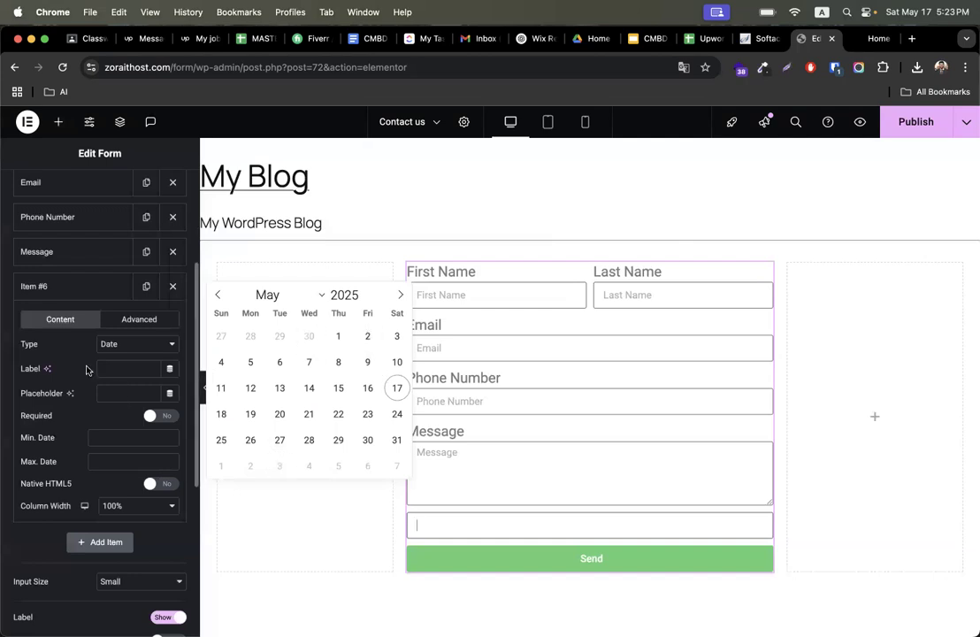
# - Switch the new field's type through File Upload and URL, settling on Select
pyautogui.click(137, 344)
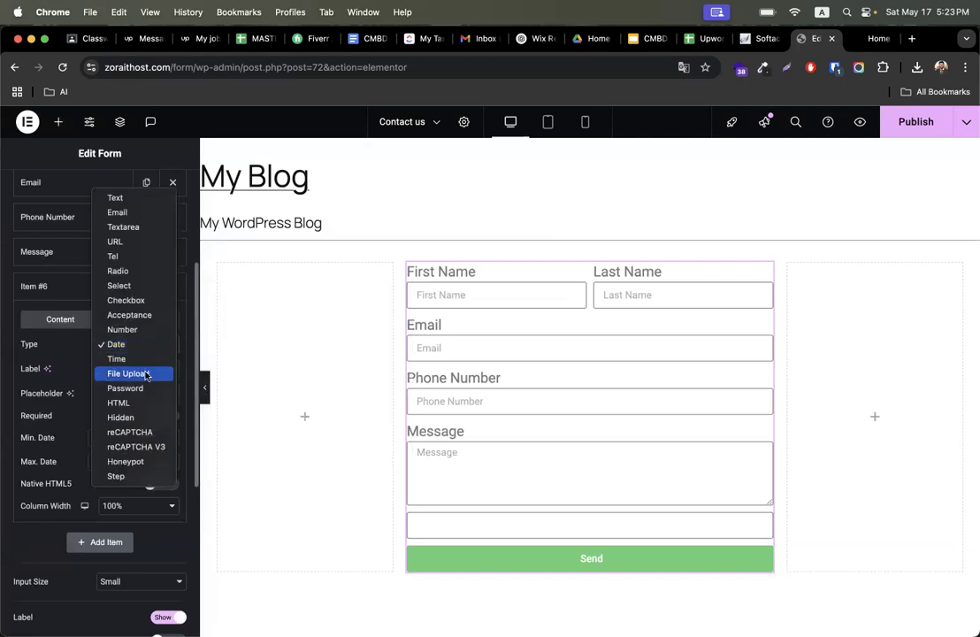
pyautogui.click(146, 375)
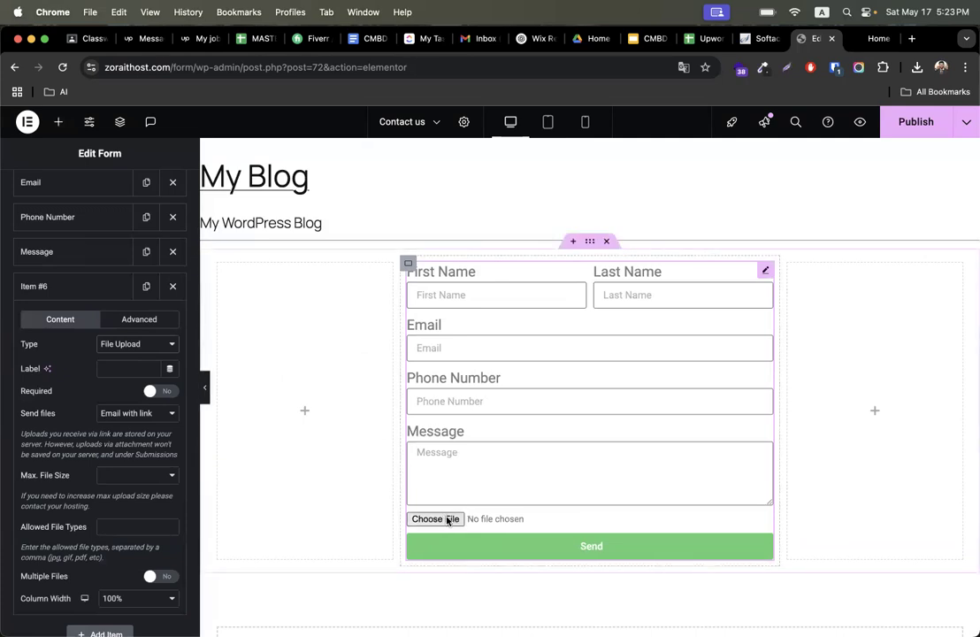
pyautogui.click(152, 347)
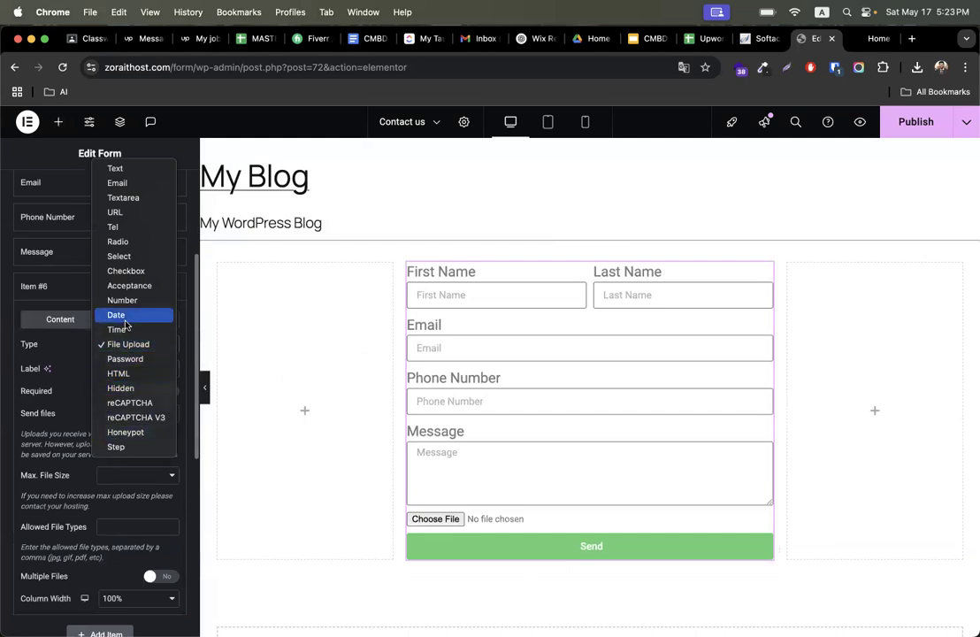
pyautogui.click(121, 212)
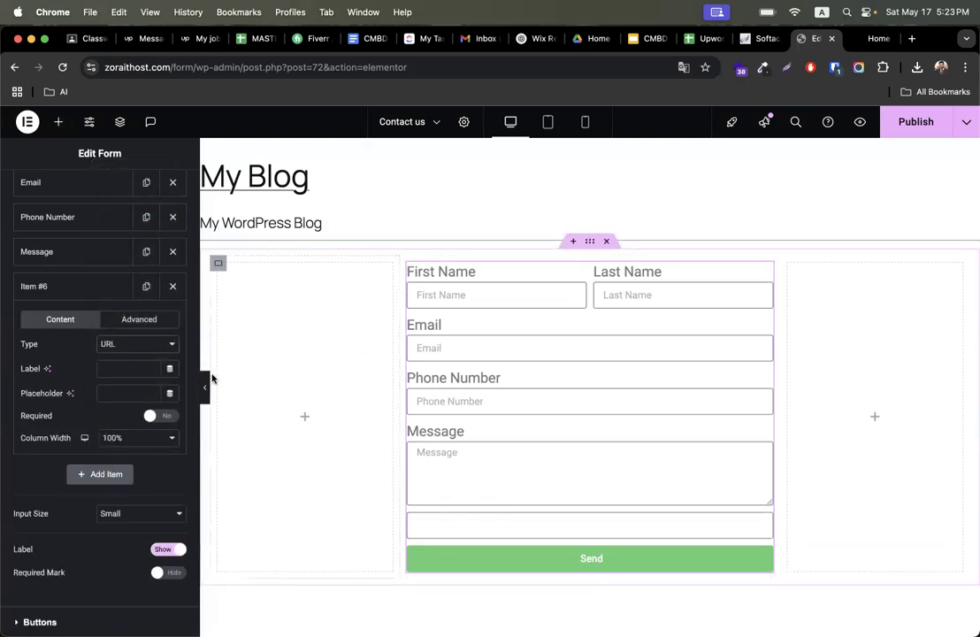
pyautogui.click(146, 345)
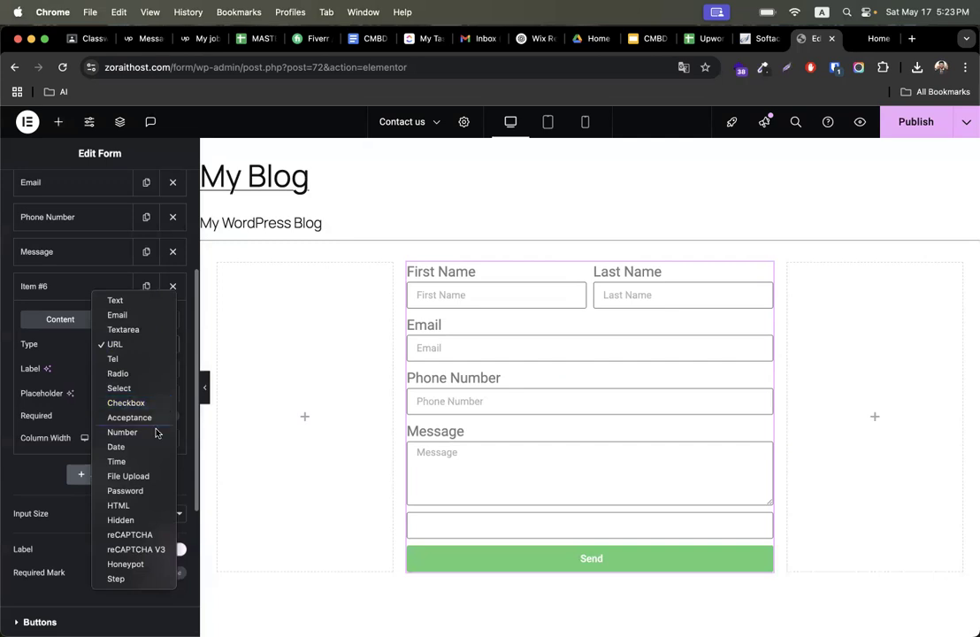
pyautogui.click(118, 387)
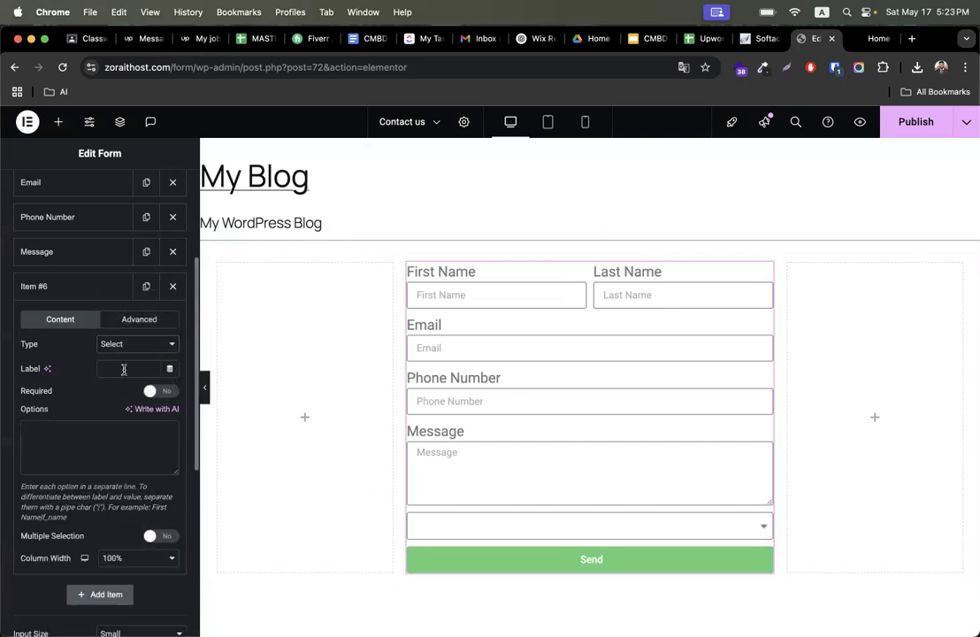
# - Label the new select field Choose Your Service
pyautogui.click(127, 368)
pyautogui.write('Choose Your')
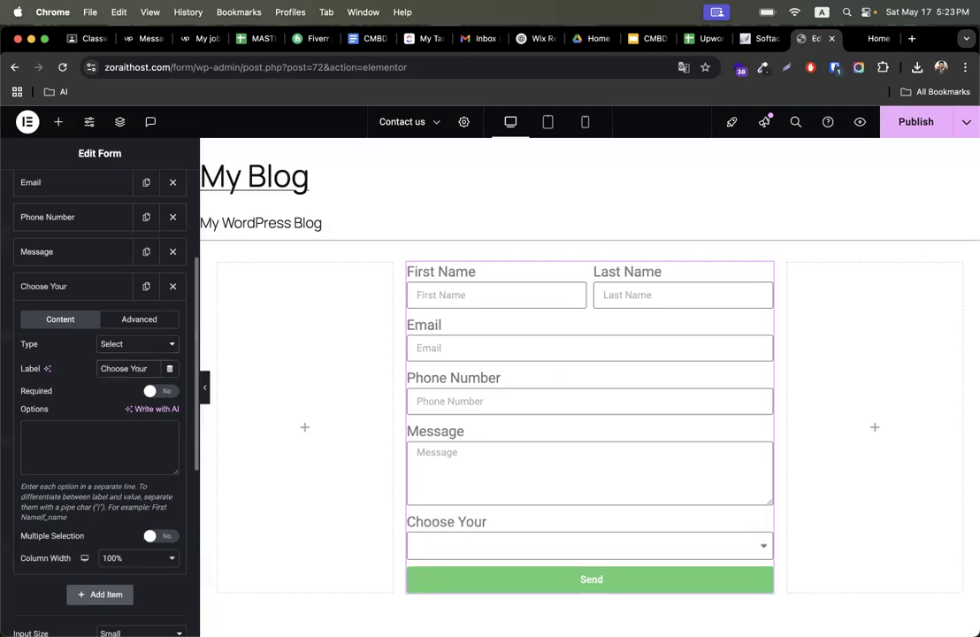
pyautogui.write(' Servoce')
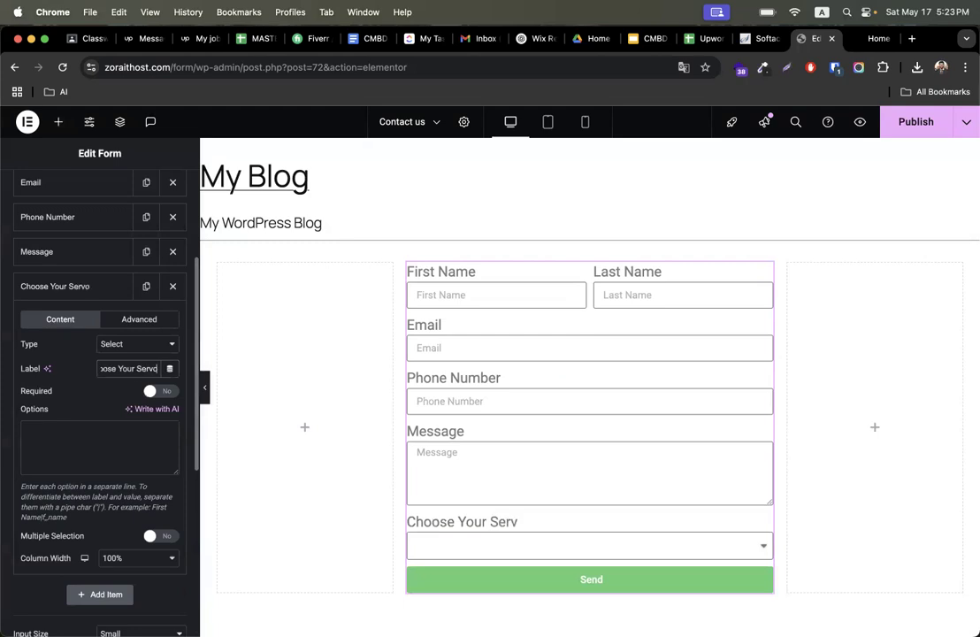
pyautogui.press('BackSpace')
pyautogui.press('BackSpace')
pyautogui.press('BackSpace')
pyautogui.write('ice')
# - Enter the select options WordpRess and Shopify, then open the dropdown in the preview to check them
pyautogui.click(98, 424)
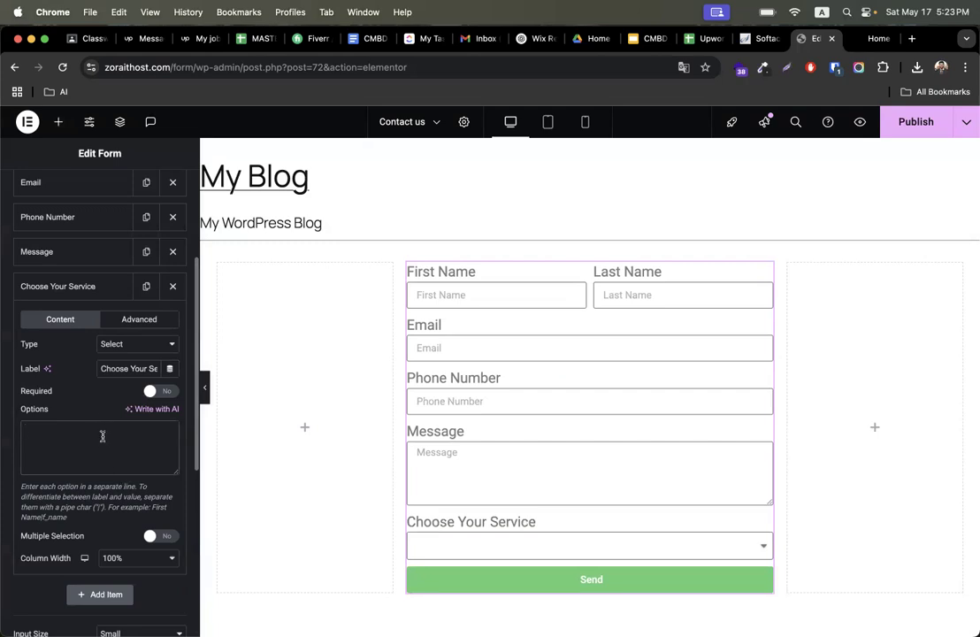
pyautogui.write('WordpRess')
pyautogui.press('Return')
pyautogui.write('Shopify')
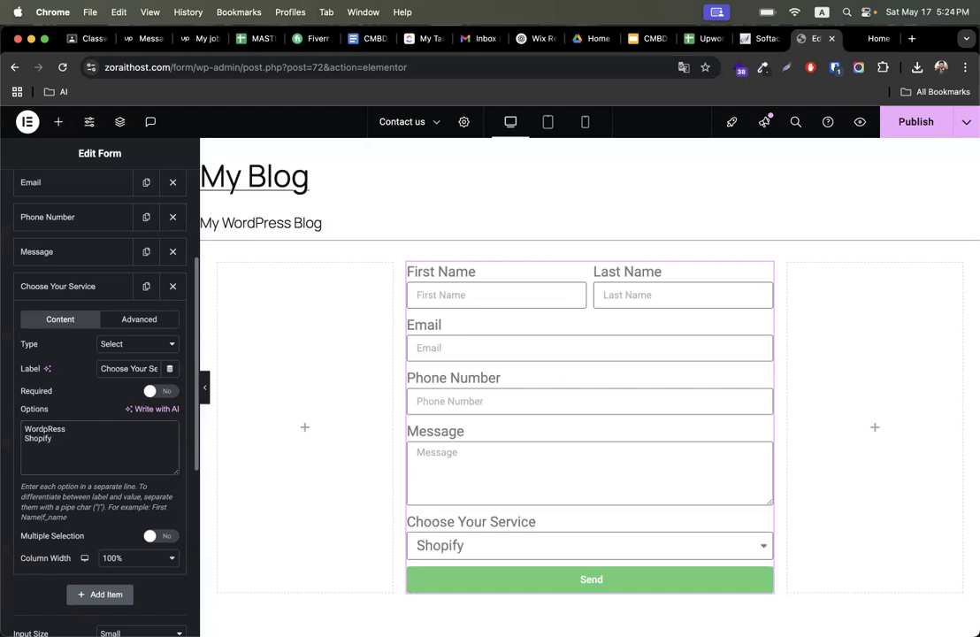
pyautogui.click(527, 546)
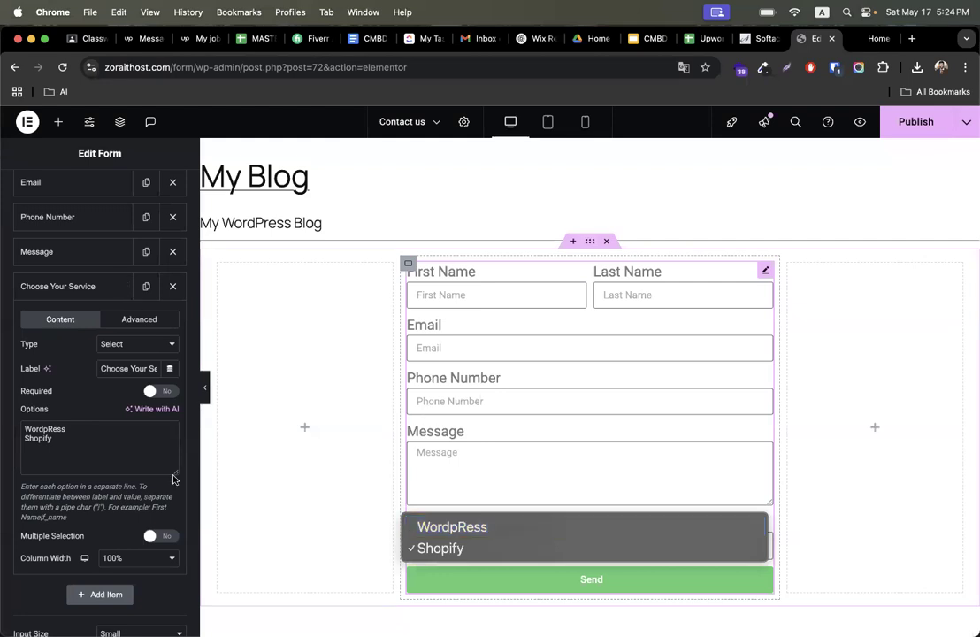
pyautogui.click(474, 600)
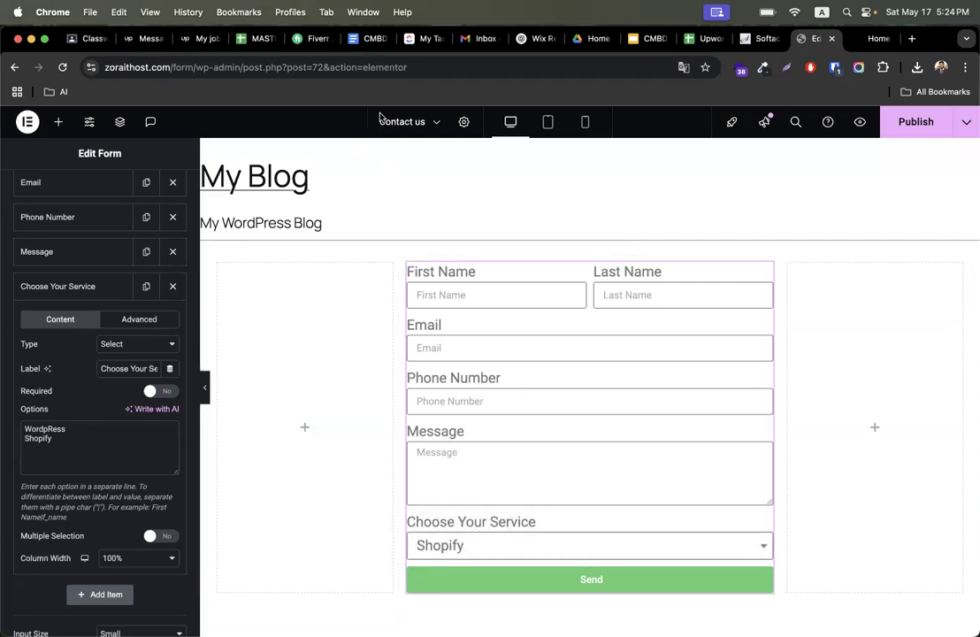
# - Set the form's columns gap to 21 px, rows gap to 22 px, and label spacing to 7 px
pyautogui.scroll(5, 76, 372)
pyautogui.click(96, 189)
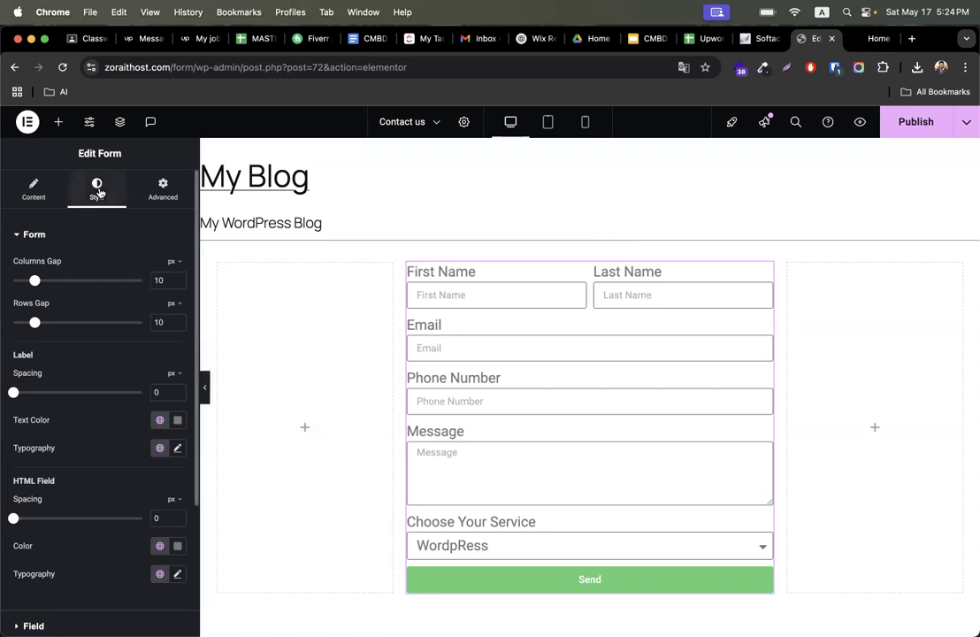
pyautogui.moveTo(34, 280); pyautogui.dragTo(59, 281)
pyautogui.moveTo(36, 324); pyautogui.dragTo(60, 326)
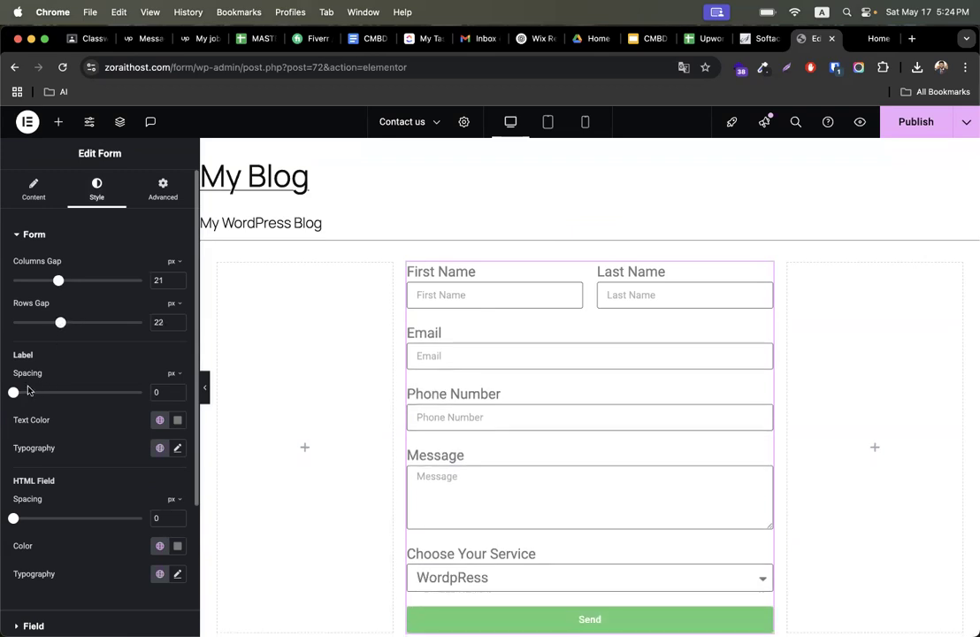
pyautogui.moveTo(14, 395); pyautogui.dragTo(41, 393)
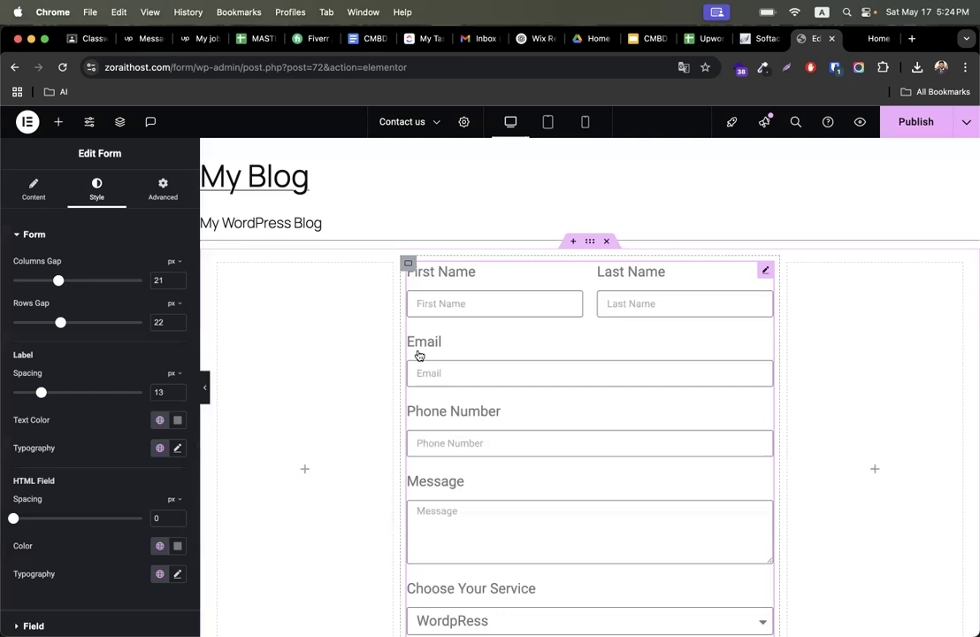
pyautogui.moveTo(41, 396); pyautogui.dragTo(29, 396)
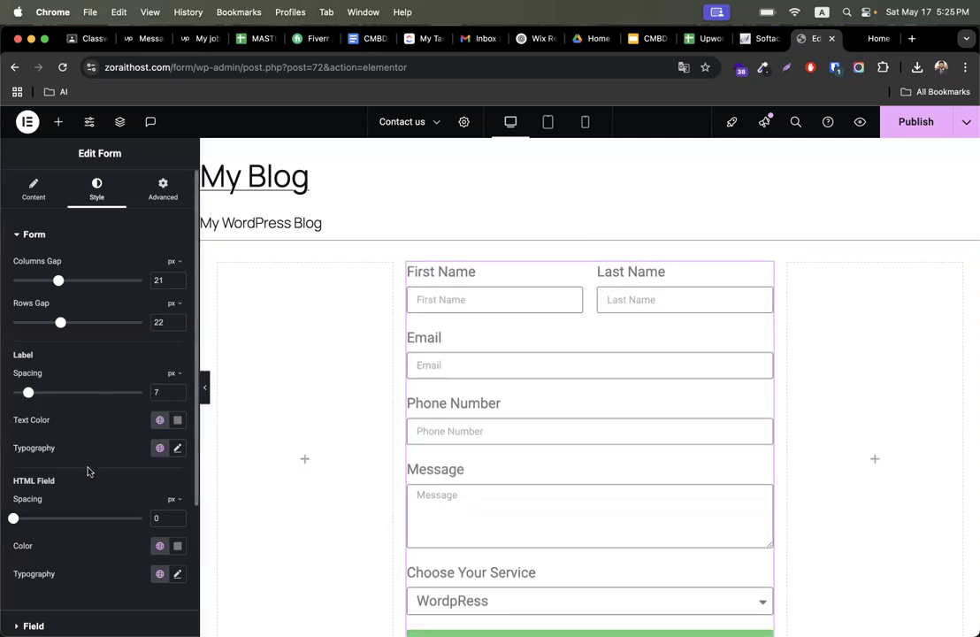
# - Set the fields' text colour to #1805EC
pyautogui.scroll(-4, 88, 471)
pyautogui.scroll(4, 80, 377)
pyautogui.scroll(-4, 80, 377)
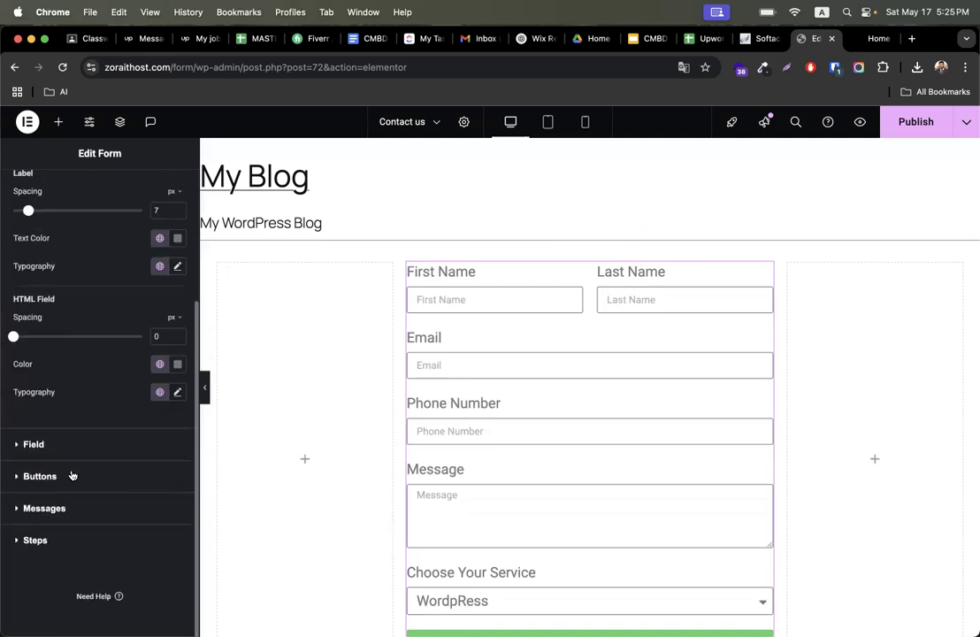
pyautogui.click(39, 444)
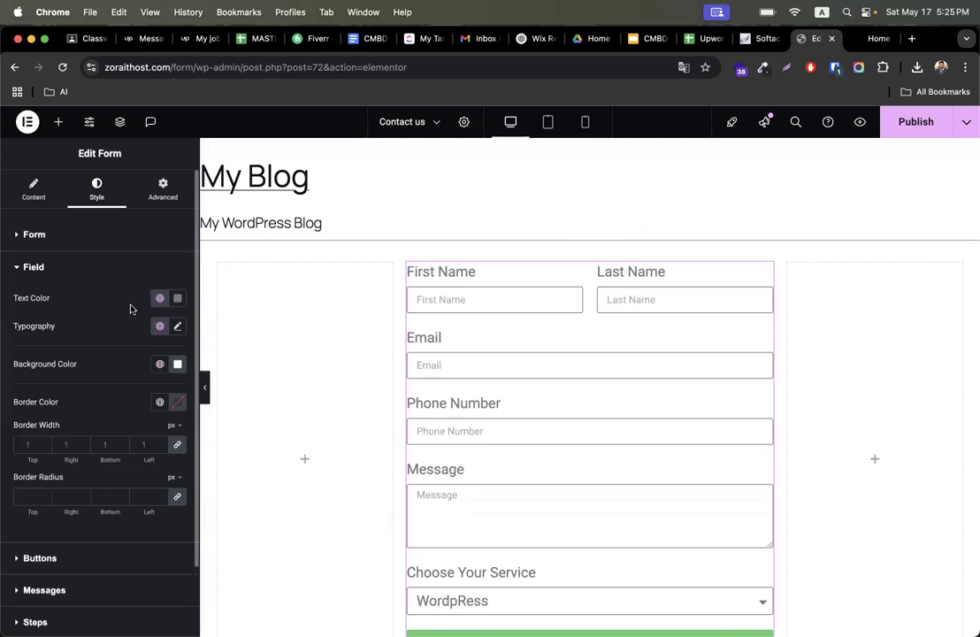
pyautogui.click(181, 303)
pyautogui.click(239, 370)
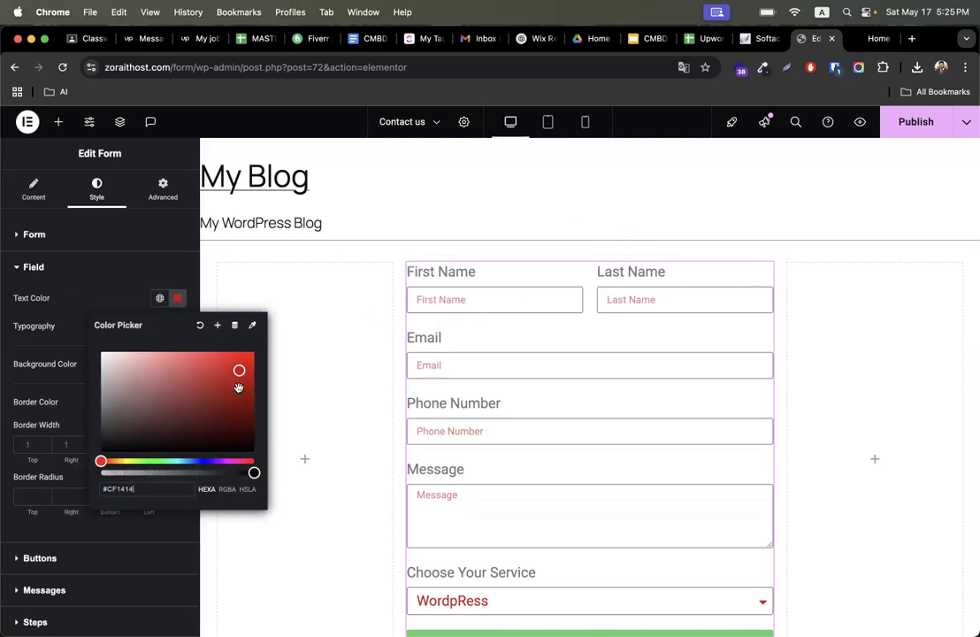
pyautogui.moveTo(241, 373); pyautogui.dragTo(221, 451)
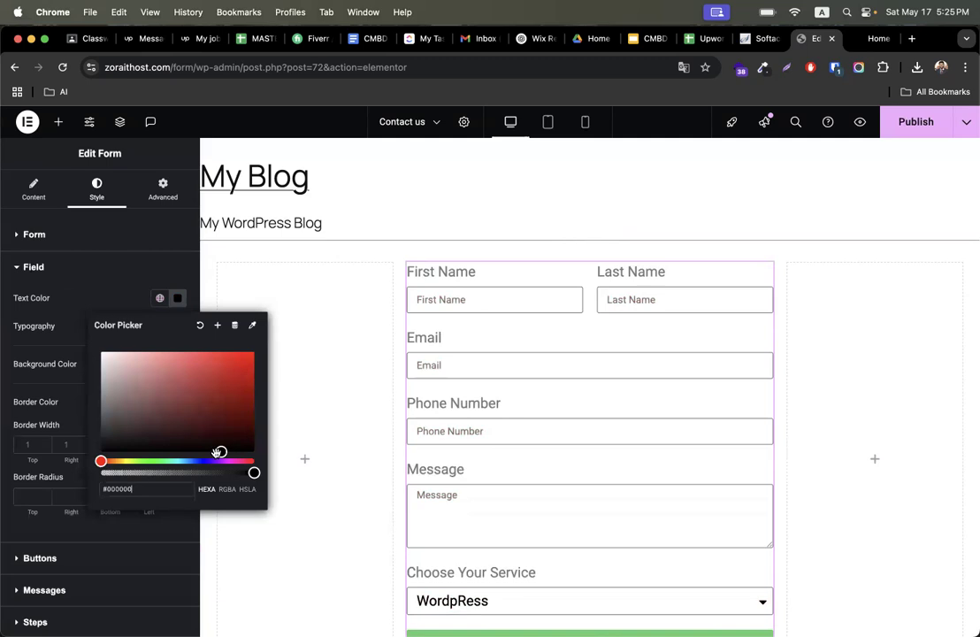
pyautogui.click(205, 461)
pyautogui.moveTo(193, 390); pyautogui.dragTo(250, 359)
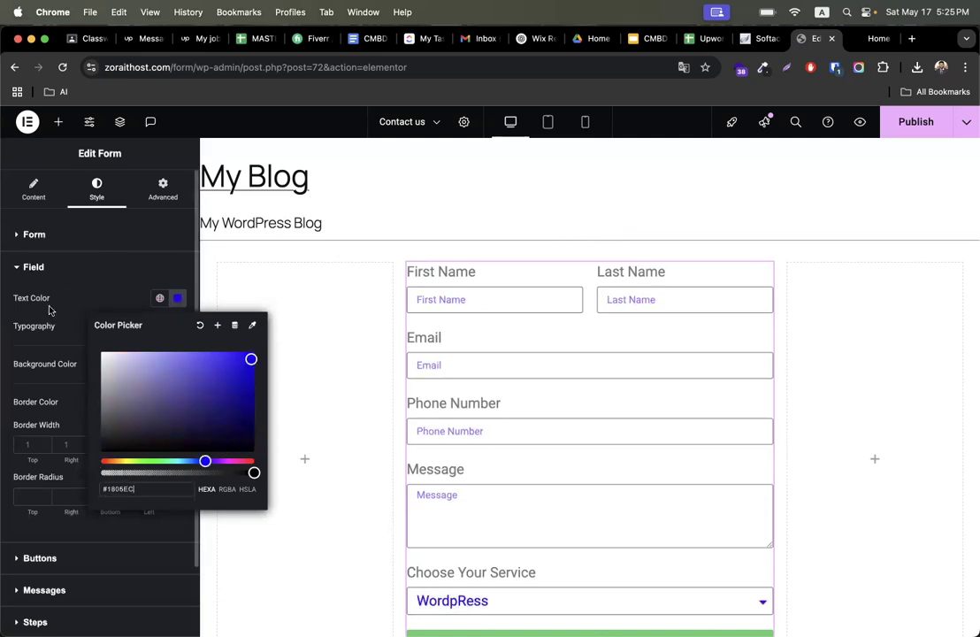
pyautogui.click(44, 267)
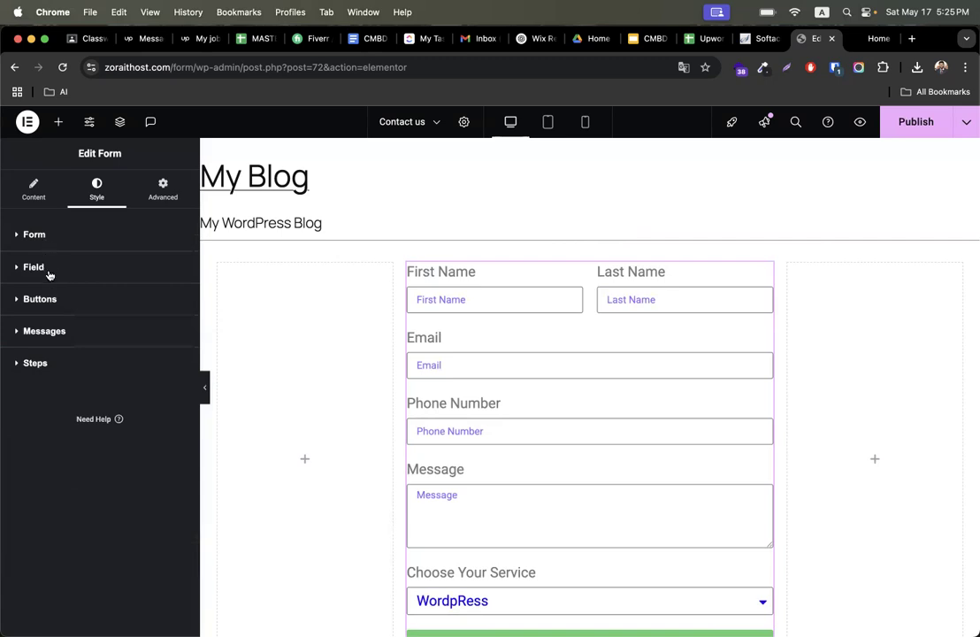
# - Type test text into the Email field in the preview to check the field text colour
pyautogui.click(50, 272)
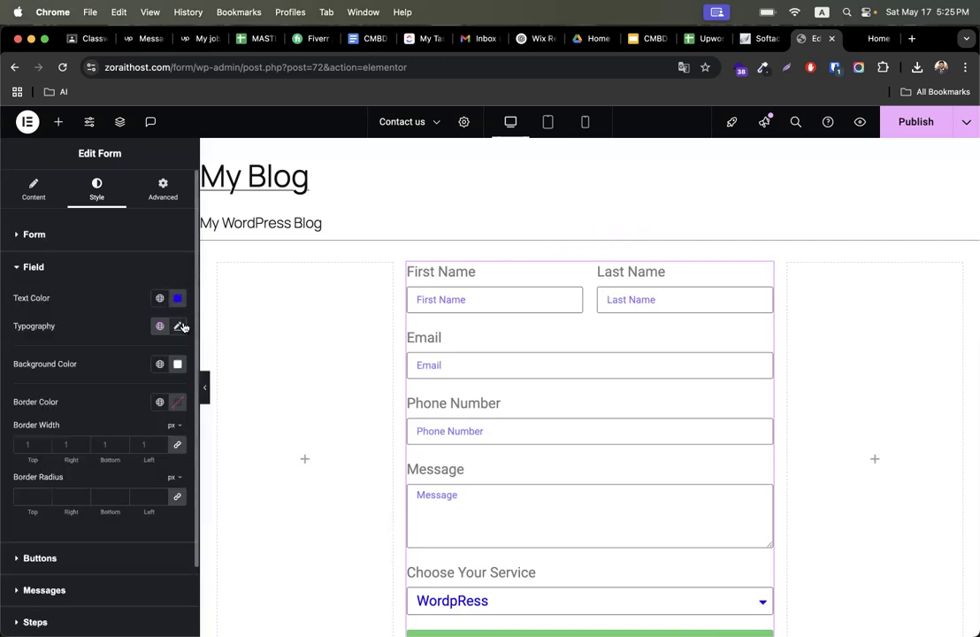
pyautogui.click(442, 366)
pyautogui.write('mhbjj')
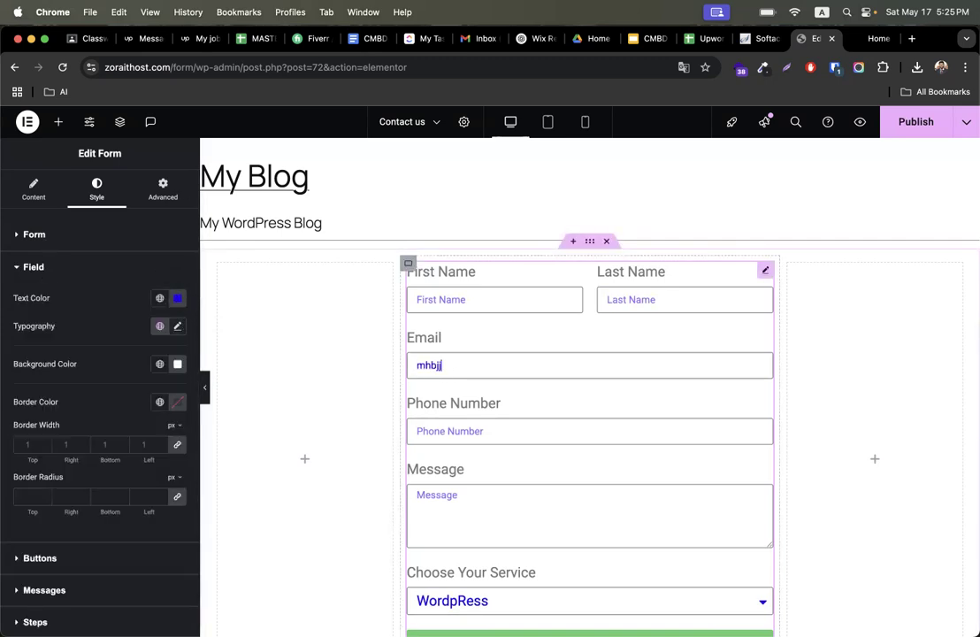
# - Set the field font size to 18 px, briefly trying the Risque font before returning to Roboto
pyautogui.click(177, 326)
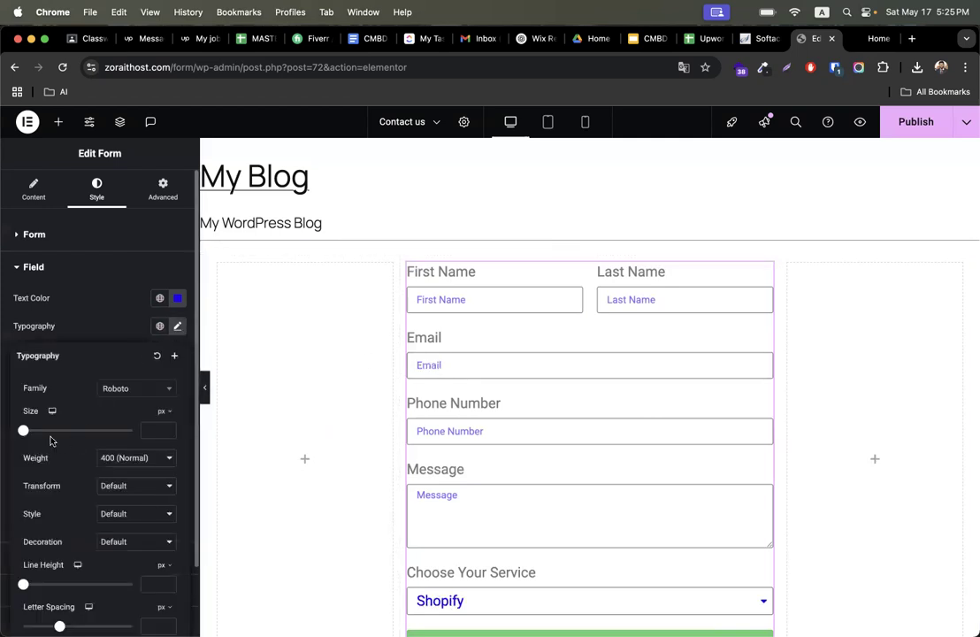
pyautogui.moveTo(24, 431)
pyautogui.mouseDown()
pyautogui.moveTo(59, 432)
pyautogui.moveTo(35, 432)
pyautogui.mouseUp()
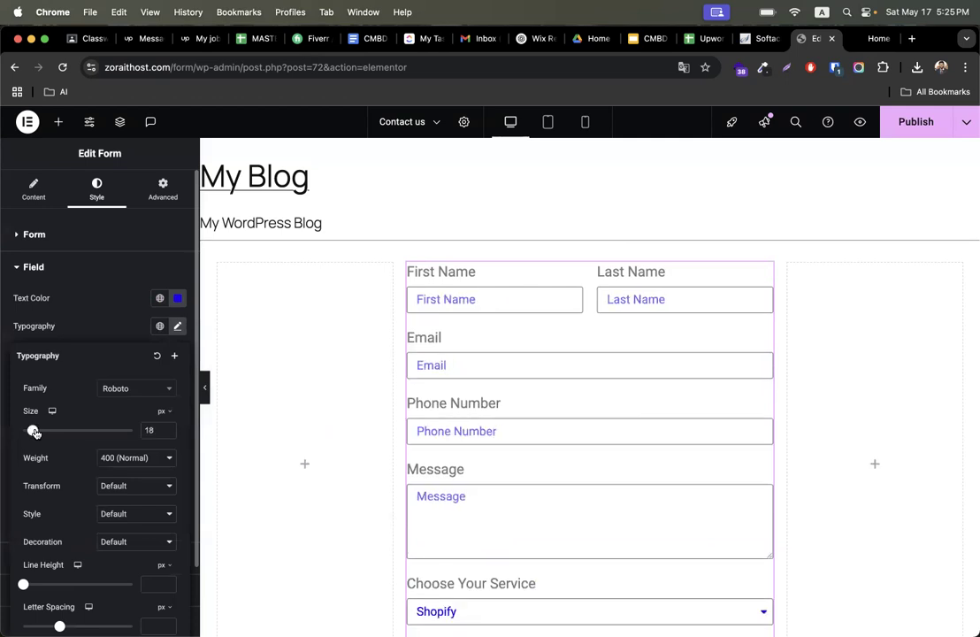
pyautogui.click(129, 395)
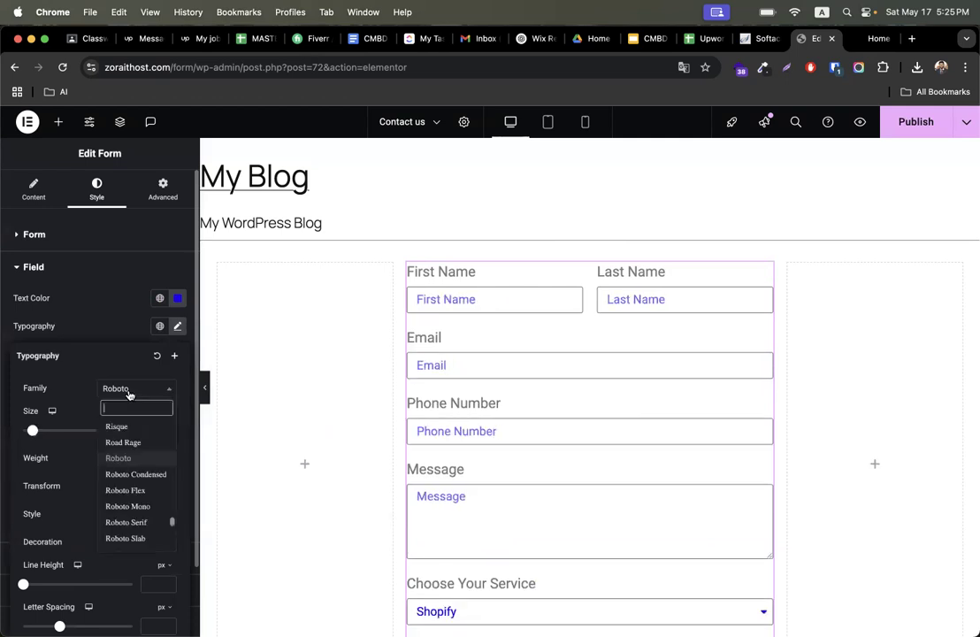
pyautogui.click(121, 432)
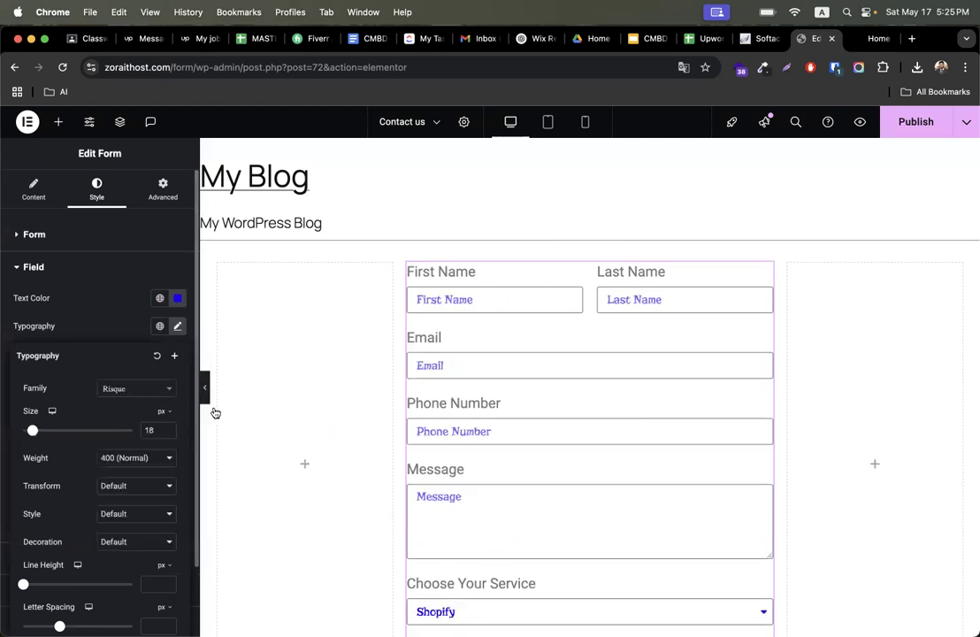
pyautogui.click(124, 398)
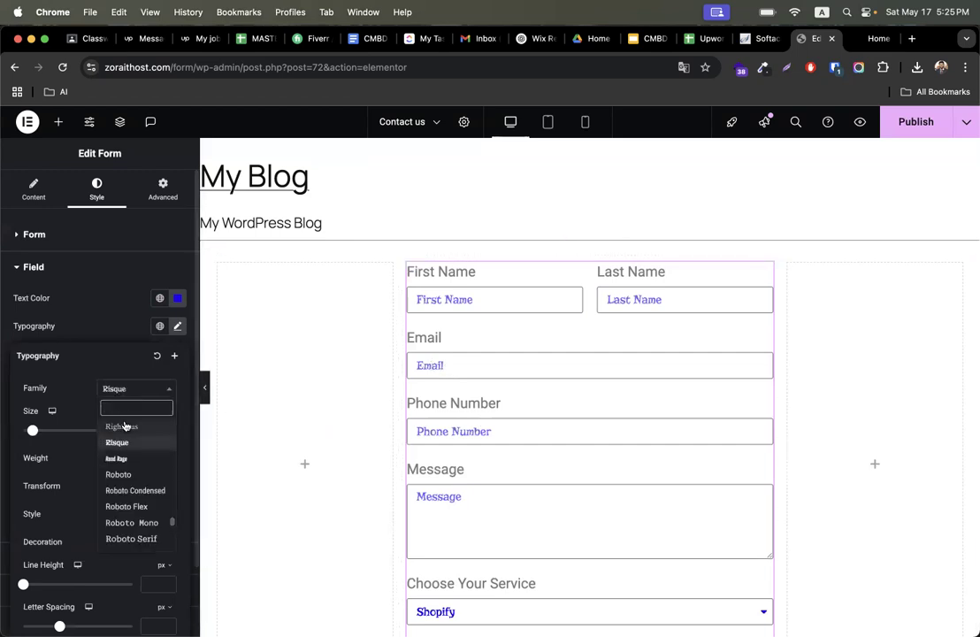
pyautogui.click(127, 475)
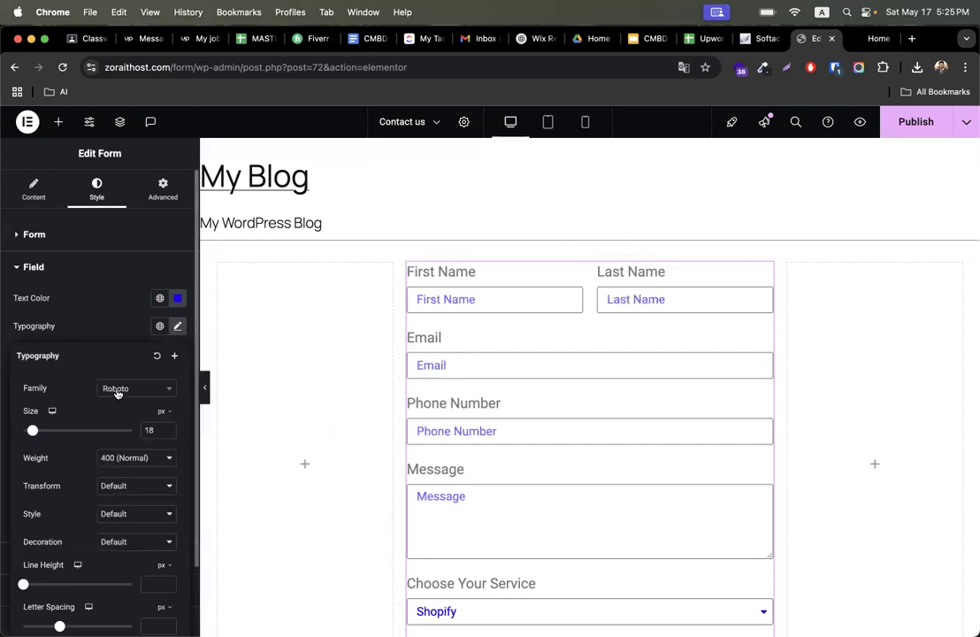
pyautogui.click(179, 327)
# - Set the fields' background colour to #E4DDFD
pyautogui.click(178, 364)
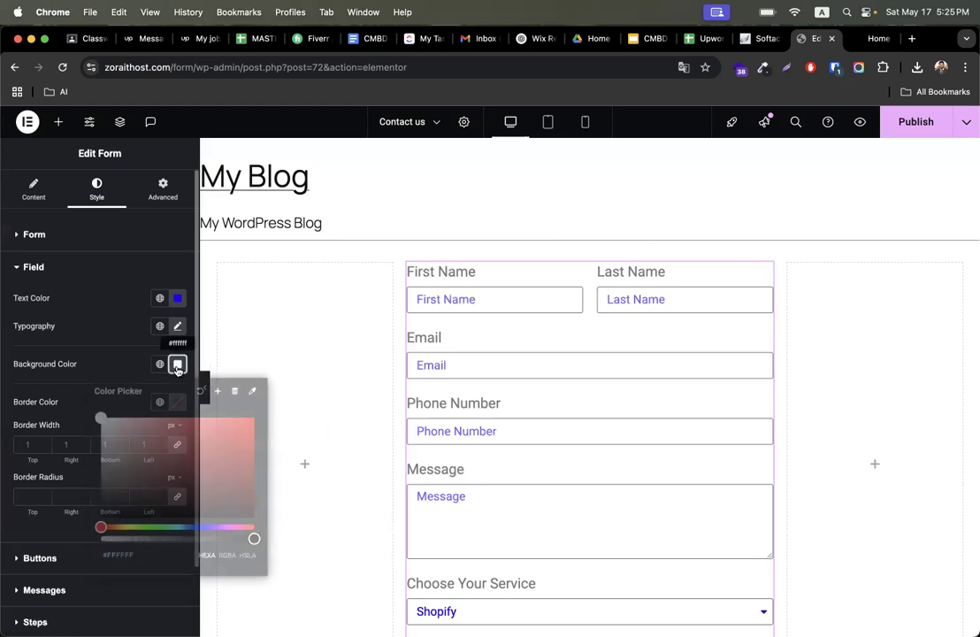
pyautogui.moveTo(187, 527); pyautogui.dragTo(208, 528)
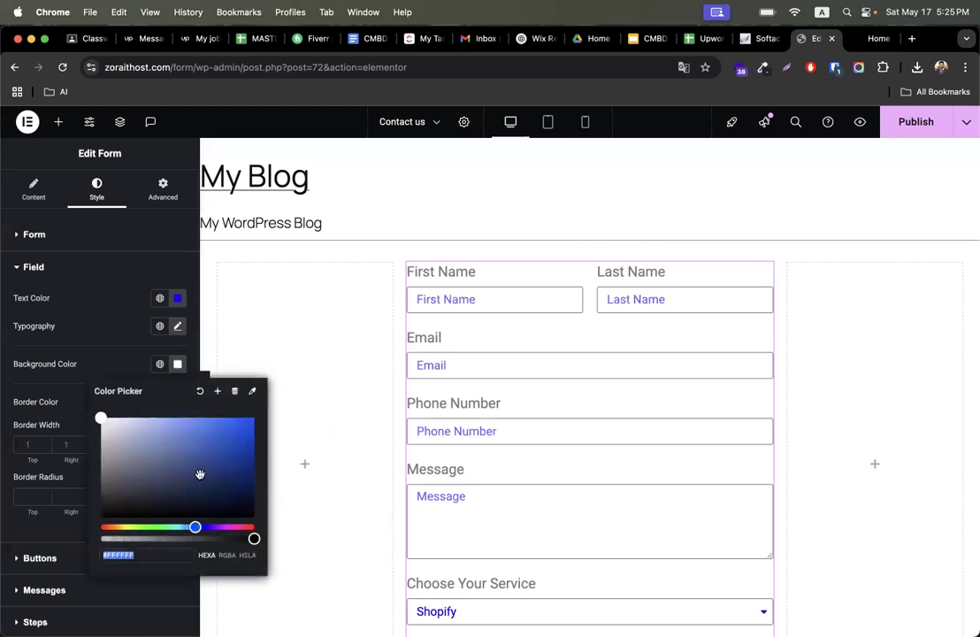
pyautogui.moveTo(165, 452); pyautogui.dragTo(120, 419)
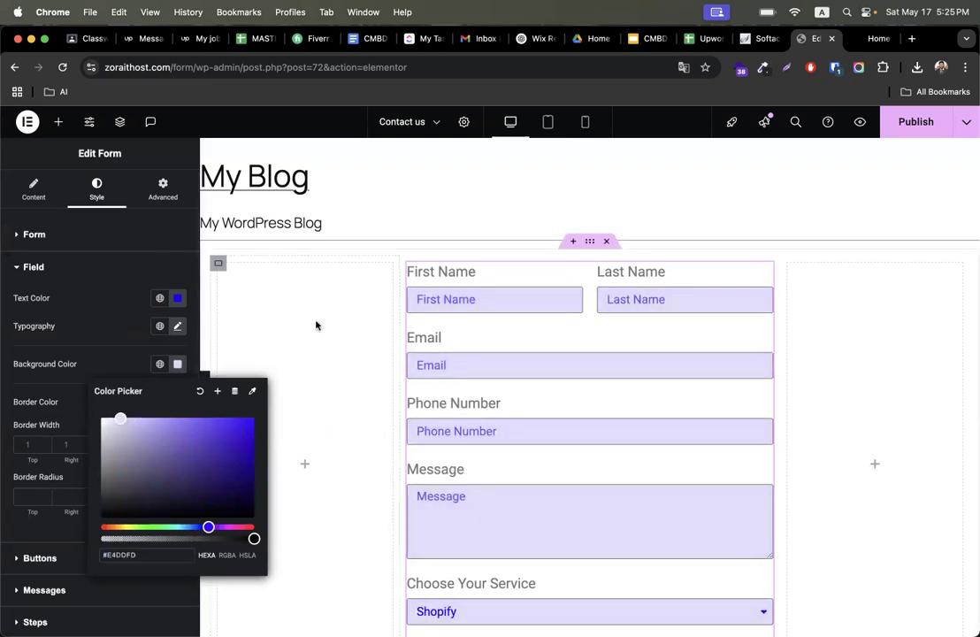
pyautogui.click(88, 370)
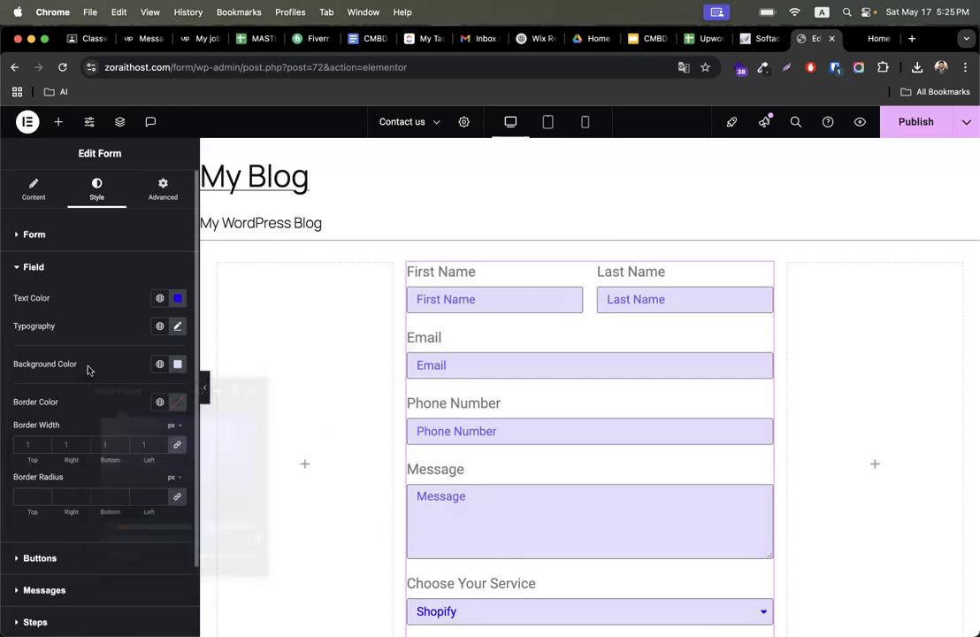
# - Set the fields' border colour to #471291
pyautogui.scroll(-5, 547, 438)
pyautogui.scroll(4, 547, 442)
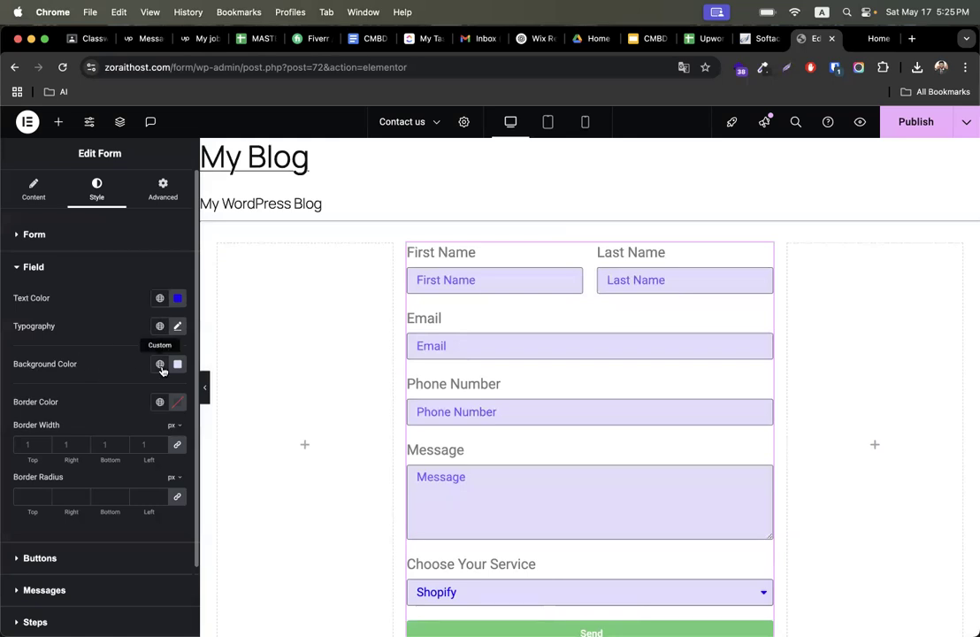
pyautogui.click(178, 401)
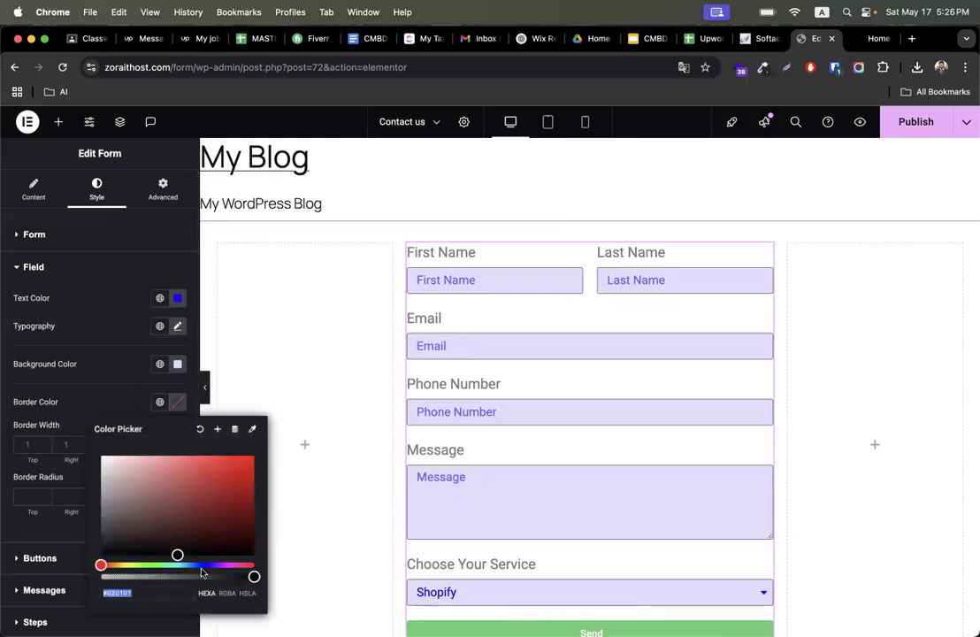
pyautogui.click(214, 565)
pyautogui.click(246, 517)
pyautogui.click(246, 526)
pyautogui.click(234, 499)
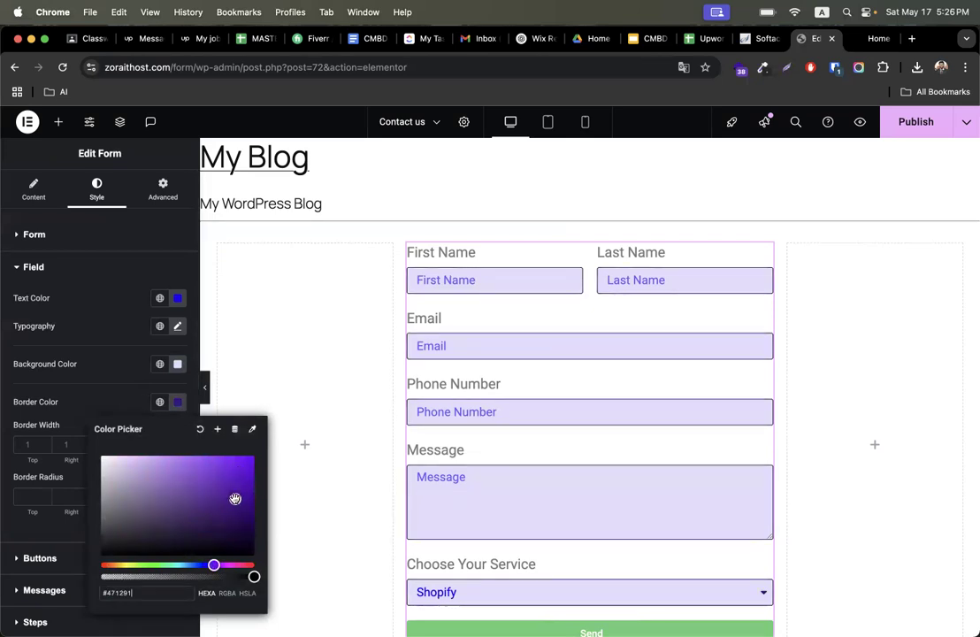
# - Set the fields' border width to 7 px on all sides
pyautogui.click(120, 382)
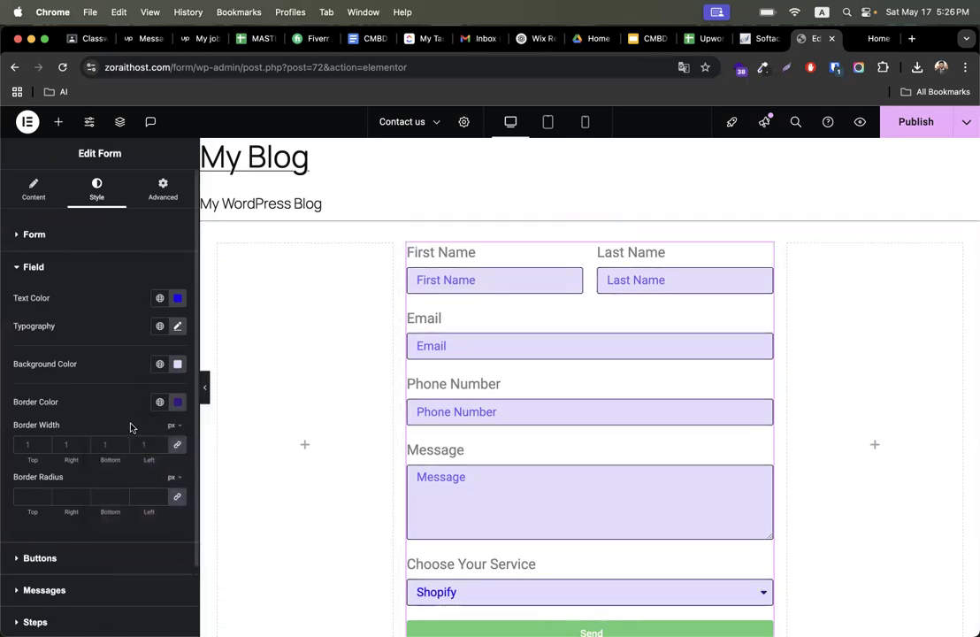
pyautogui.click(46, 445)
pyautogui.click(46, 445)
pyautogui.click(46, 445)
pyautogui.click(46, 445)
pyautogui.click(46, 445)
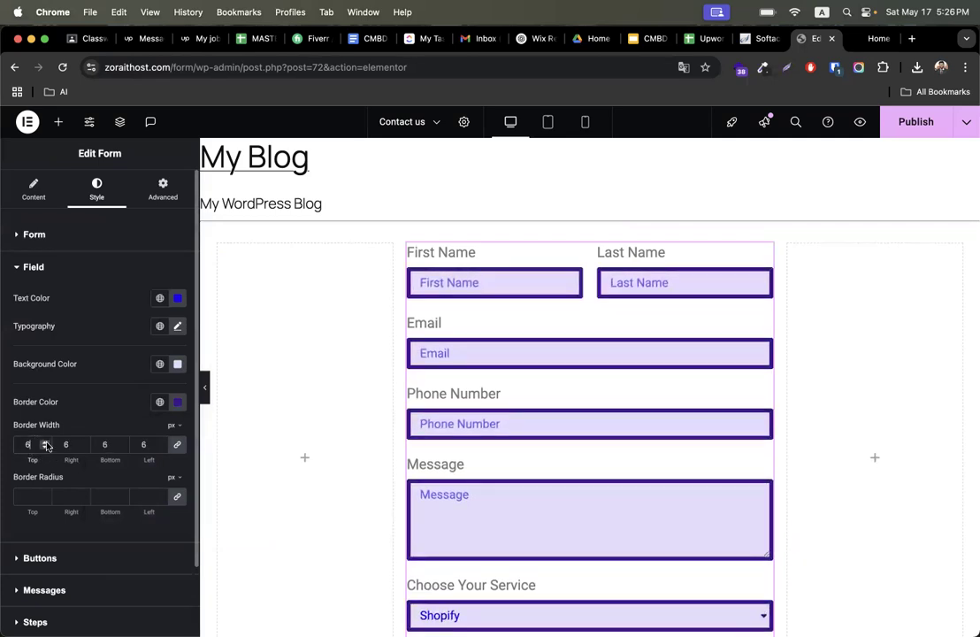
pyautogui.click(46, 445)
pyautogui.click(46, 445)
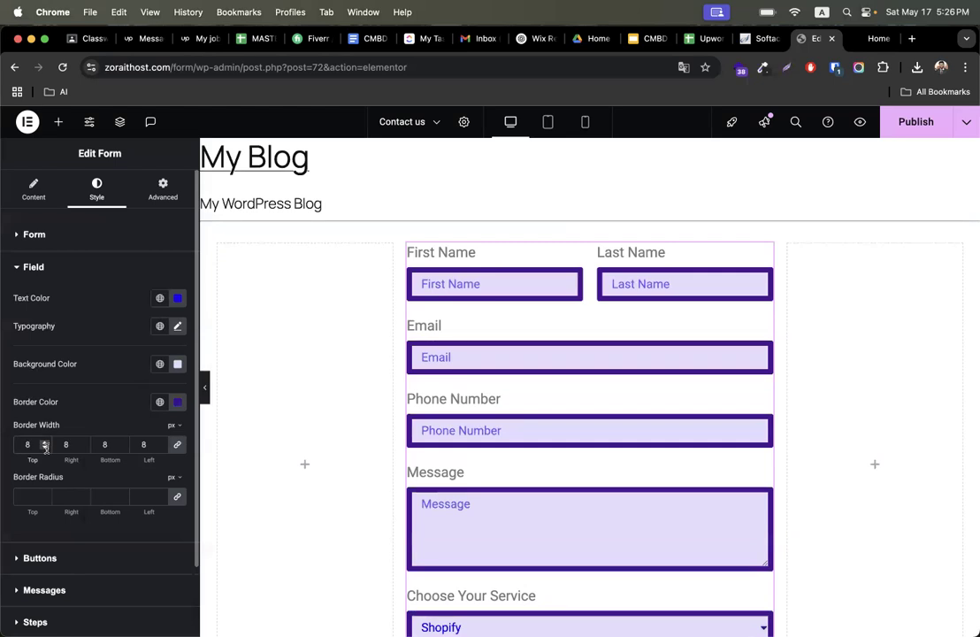
pyautogui.click(45, 449)
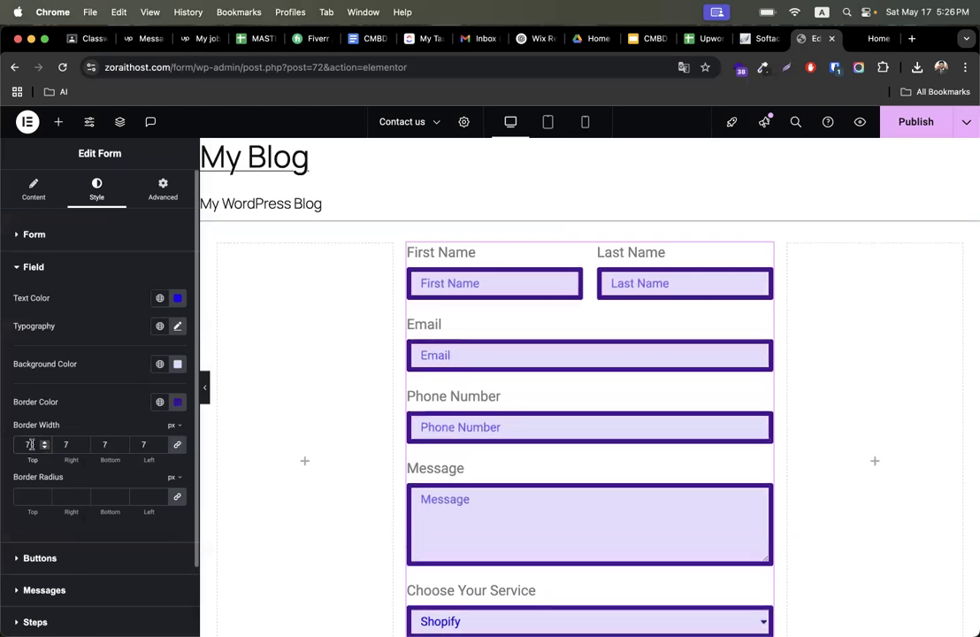
# - Set the fields' border width to 2 px on all sides and their border radius to 5 px
pyautogui.write('2')
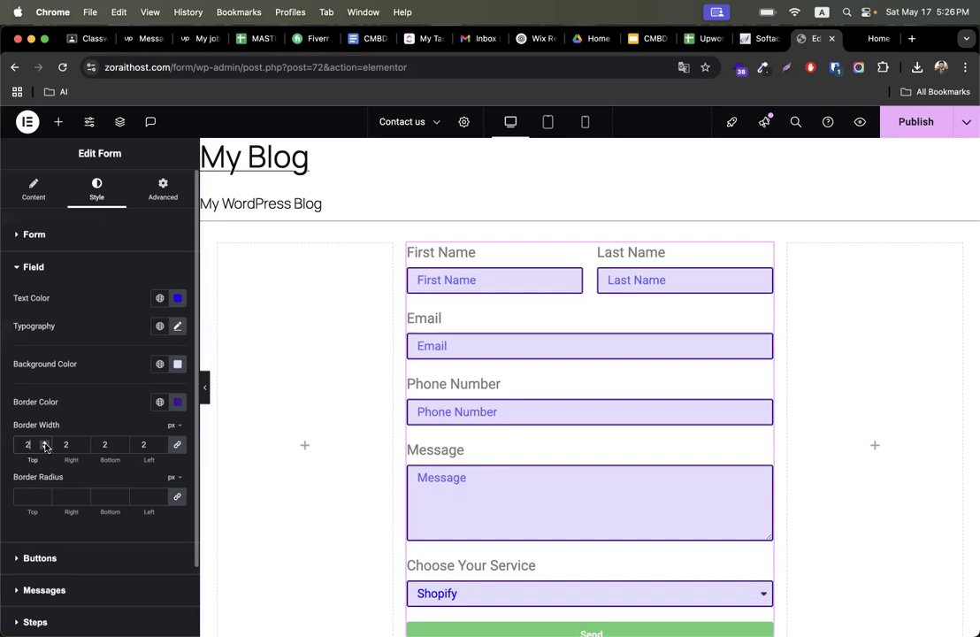
pyautogui.click(21, 498)
pyautogui.write('10')
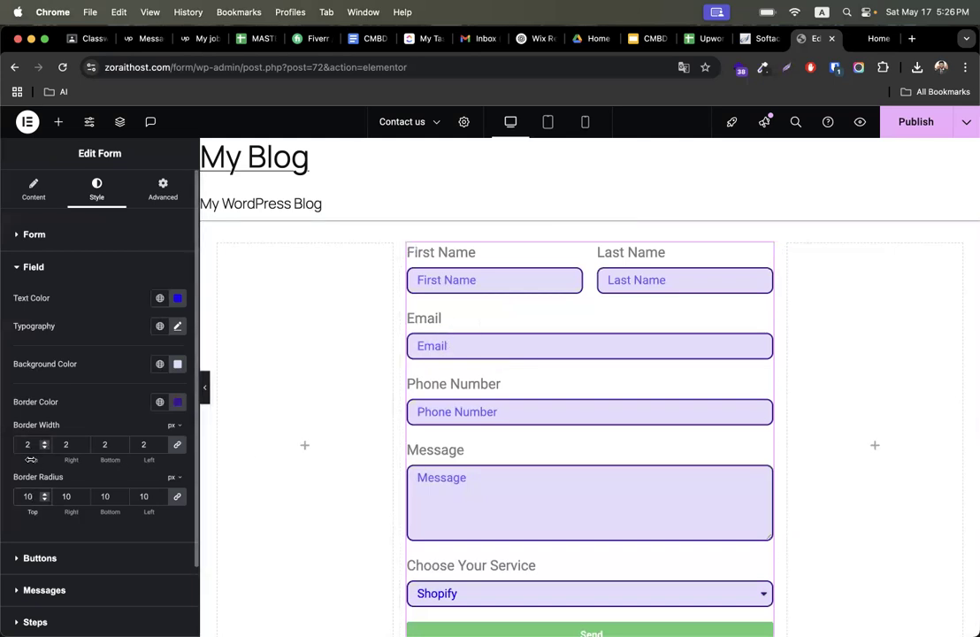
pyautogui.write('20')
pyautogui.press('BackSpace')
pyautogui.press('BackSpace')
pyautogui.press('BackSpace')
pyautogui.press('BackSpace')
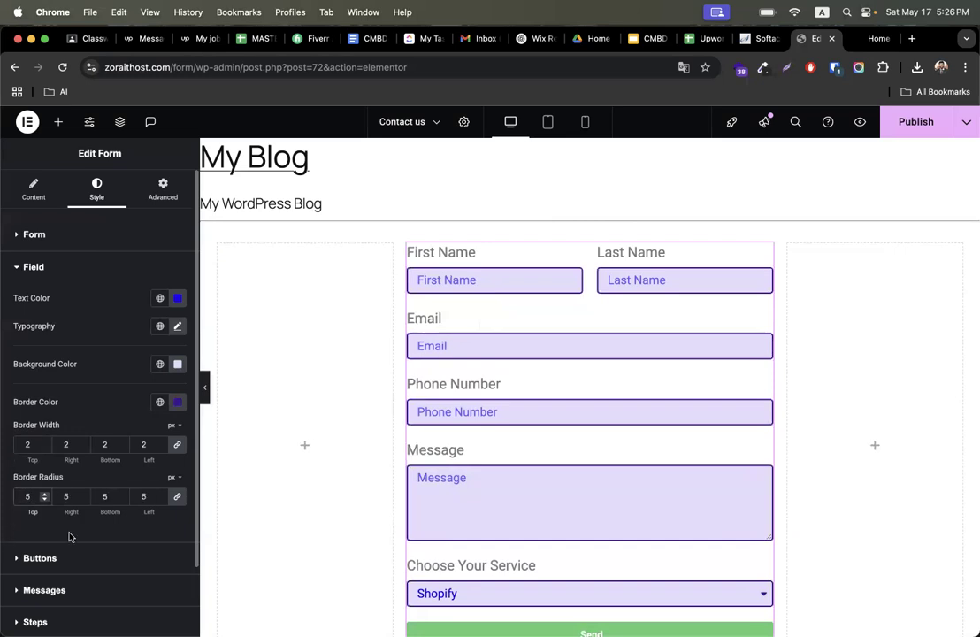
# - Set the submit button's normal background colour to a medium purple
pyautogui.click(68, 272)
pyautogui.click(40, 299)
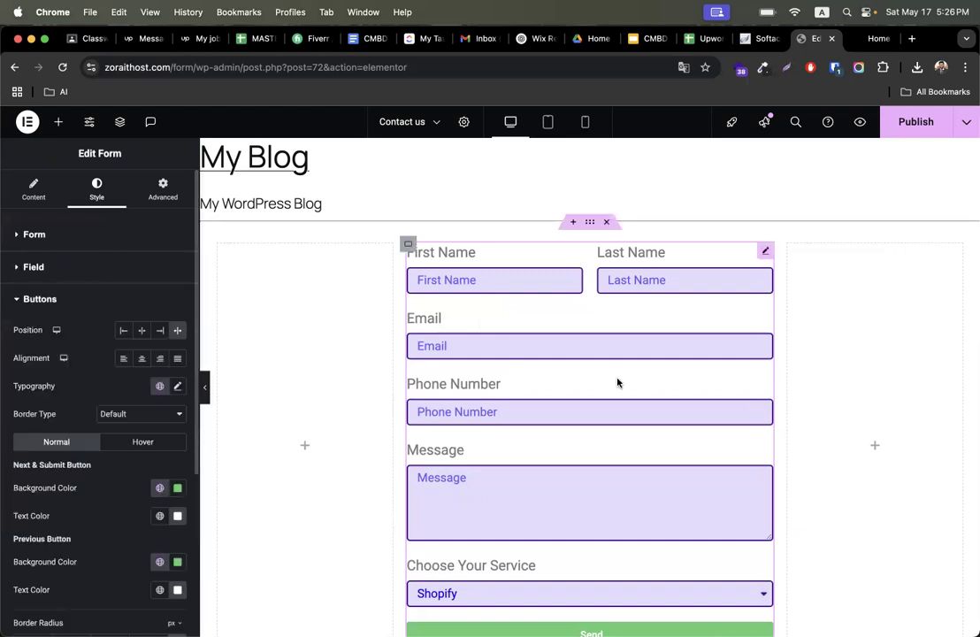
pyautogui.scroll(-5, 671, 408)
pyautogui.scroll(3, 531, 403)
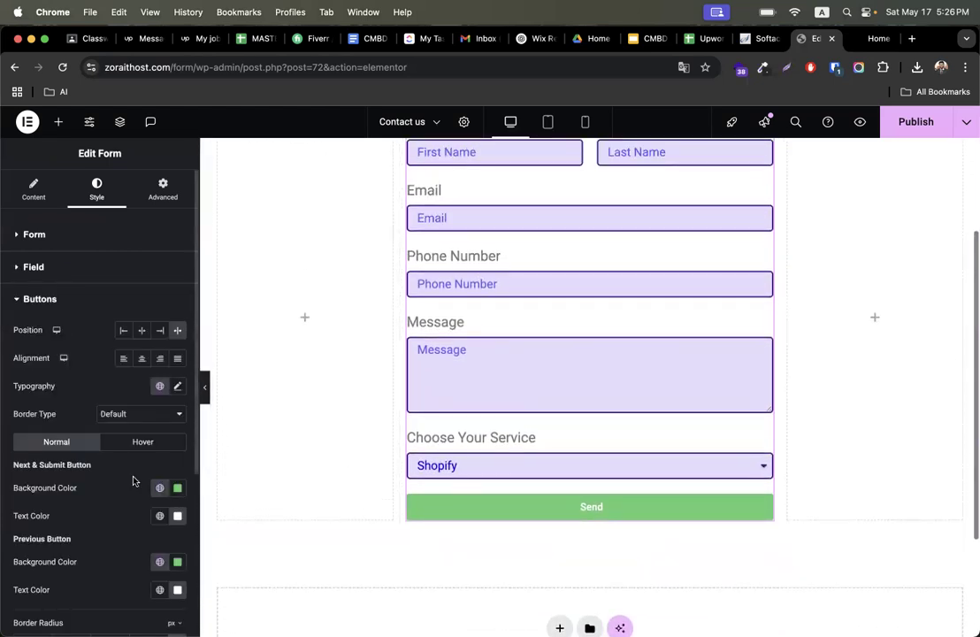
pyautogui.scroll(-3, 132, 460)
pyautogui.click(177, 420)
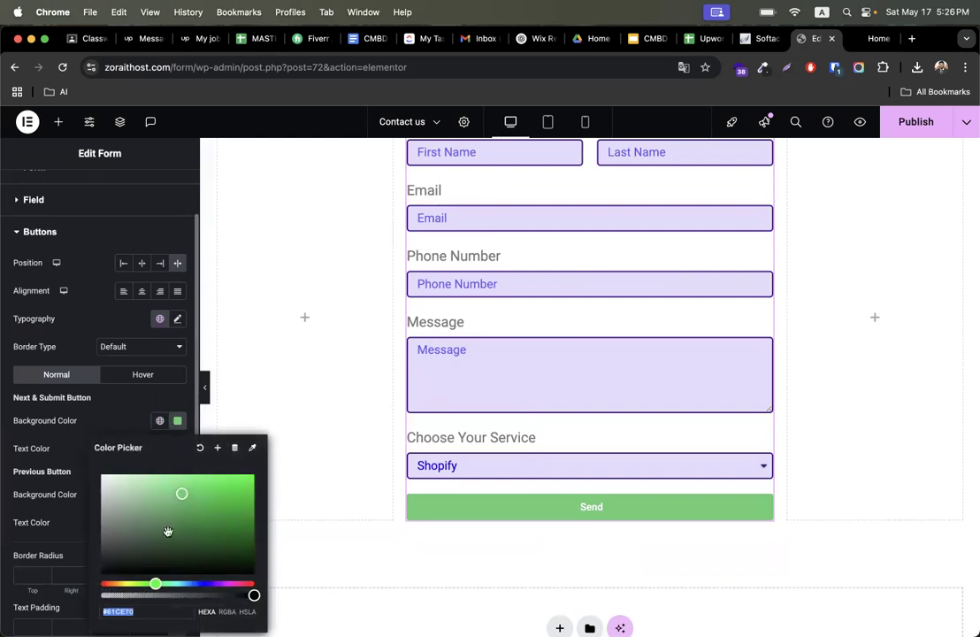
pyautogui.click(207, 583)
pyautogui.moveTo(235, 522); pyautogui.dragTo(200, 503)
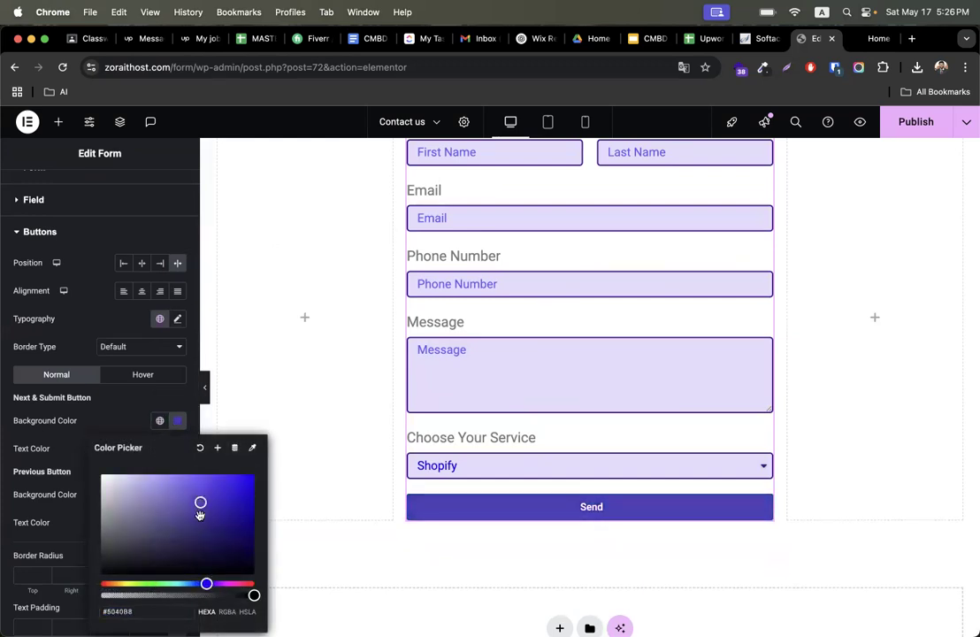
pyautogui.click(124, 401)
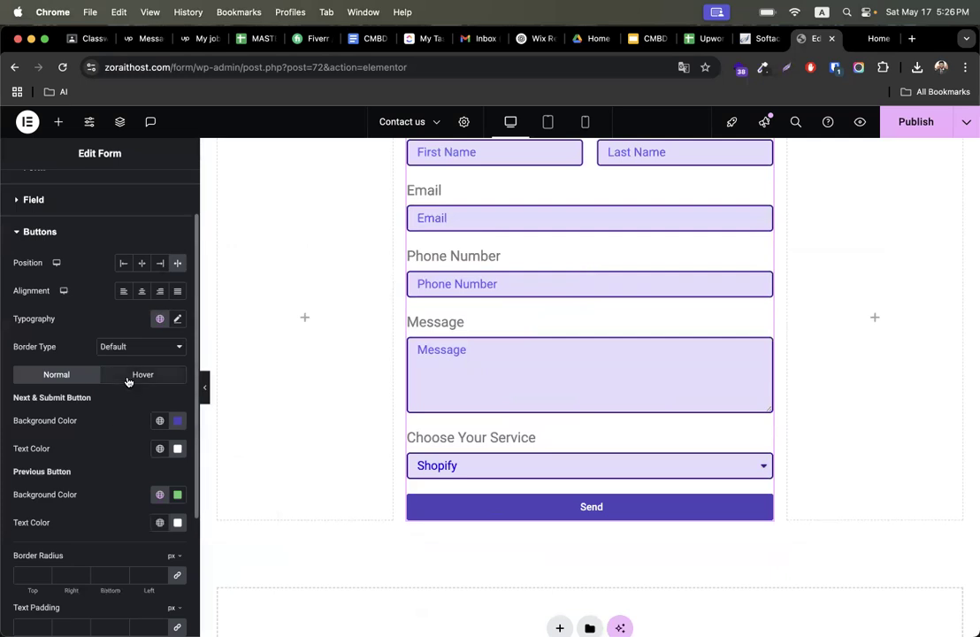
# - Set the submit button's hover background colour to dark purple #2C0A5F
pyautogui.click(128, 379)
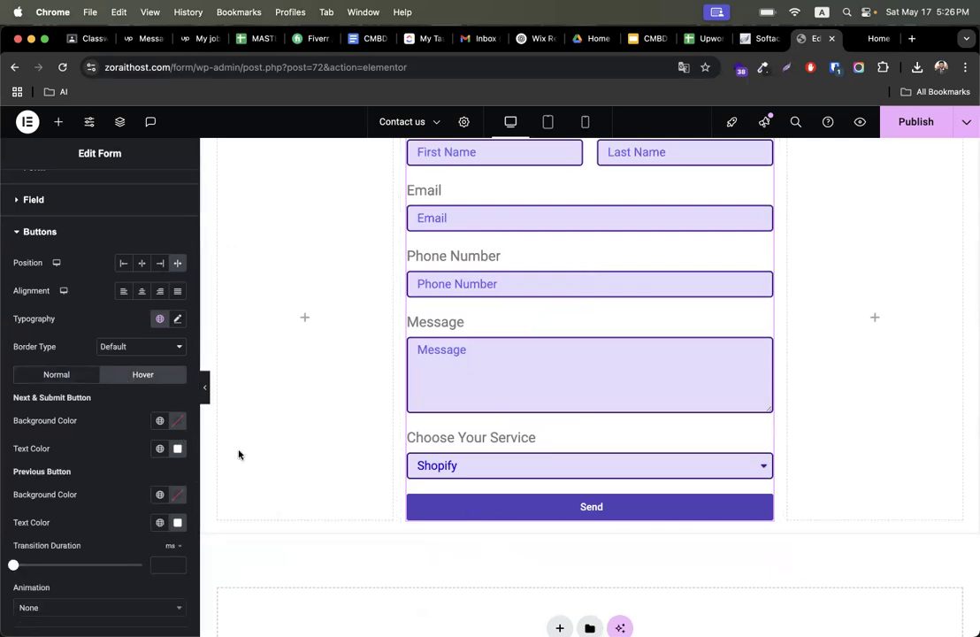
pyautogui.click(178, 422)
pyautogui.moveTo(204, 584); pyautogui.dragTo(213, 584)
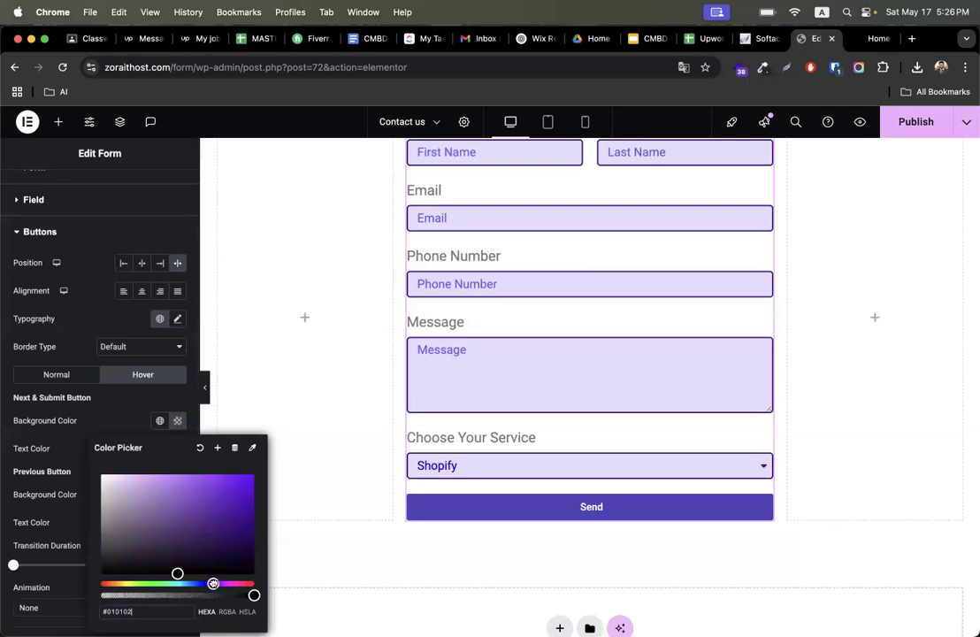
pyautogui.click(246, 564)
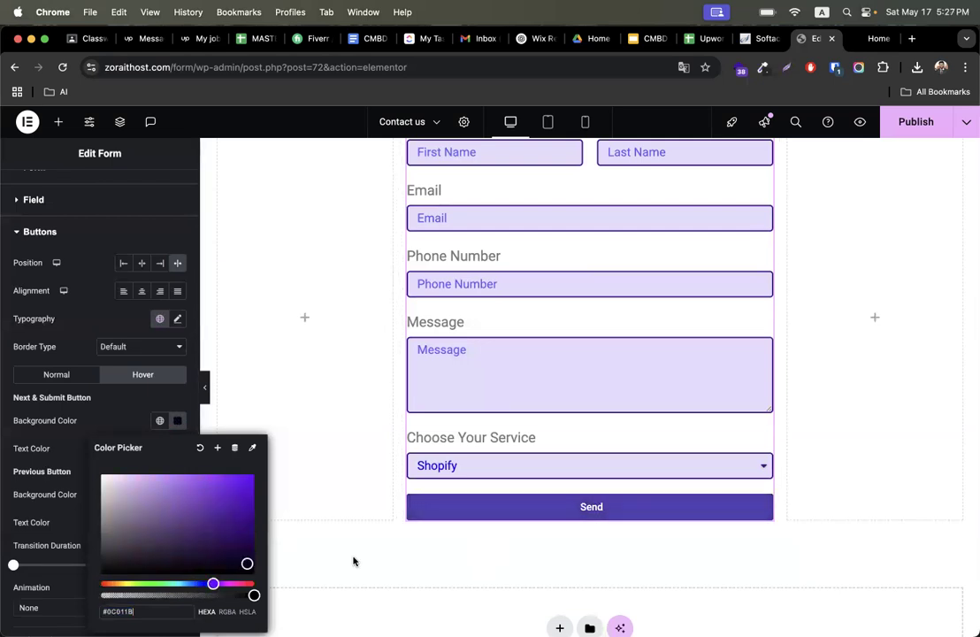
pyautogui.click(239, 537)
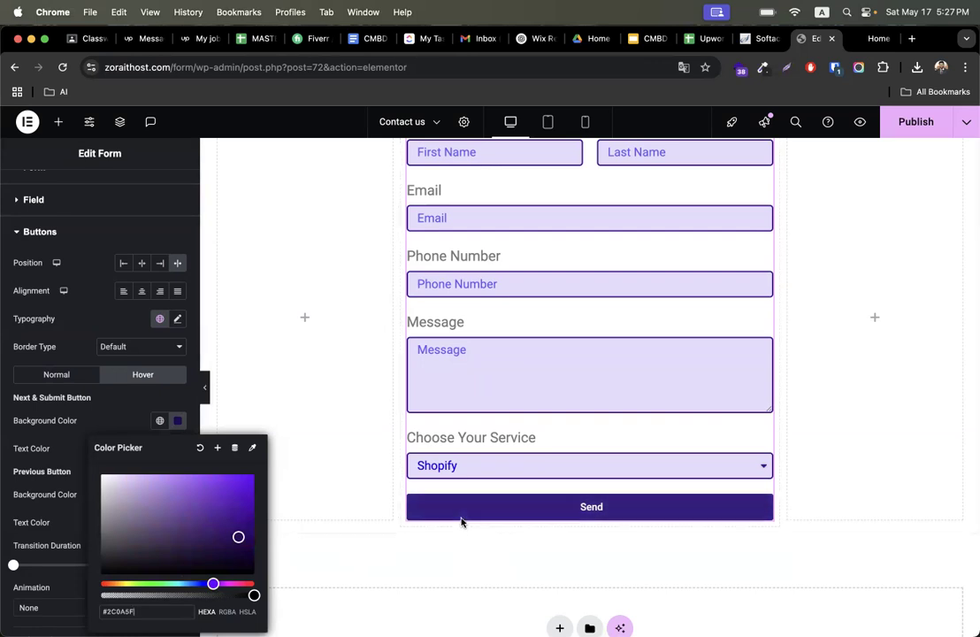
pyautogui.click(59, 374)
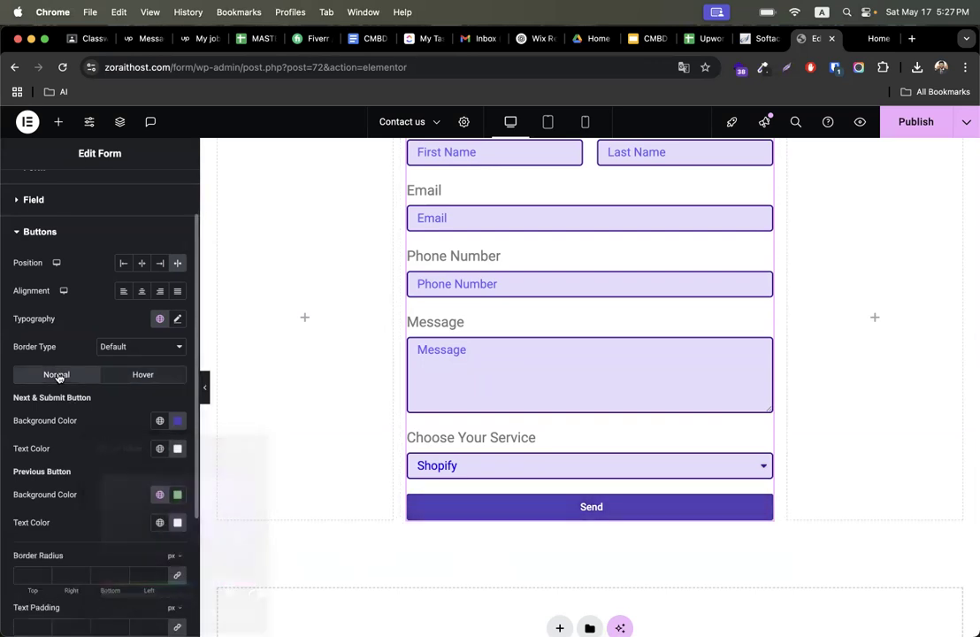
# - Give the buttons a Solid border 2 px wide on all sides
pyautogui.click(131, 346)
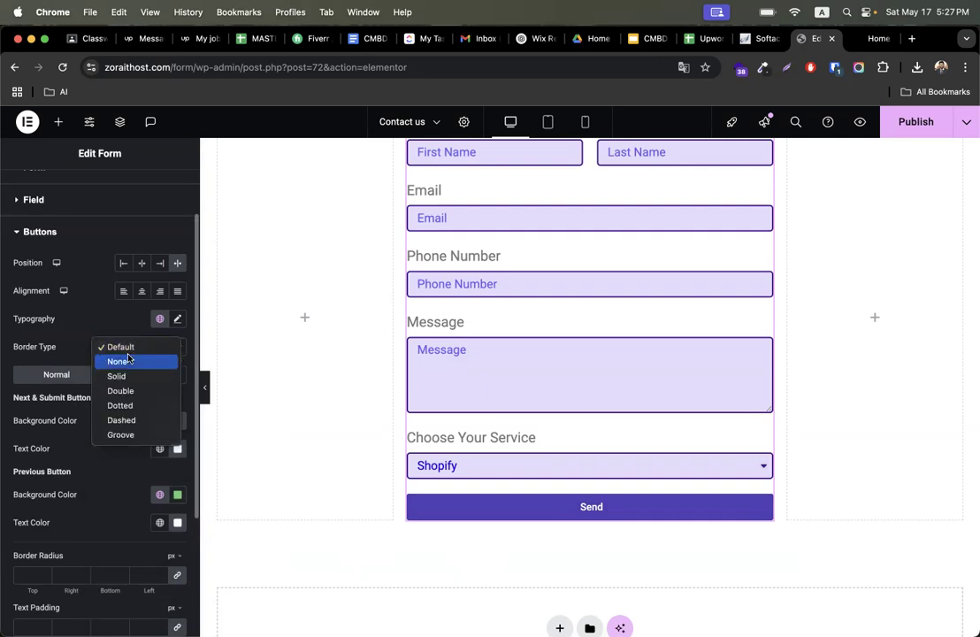
pyautogui.click(124, 376)
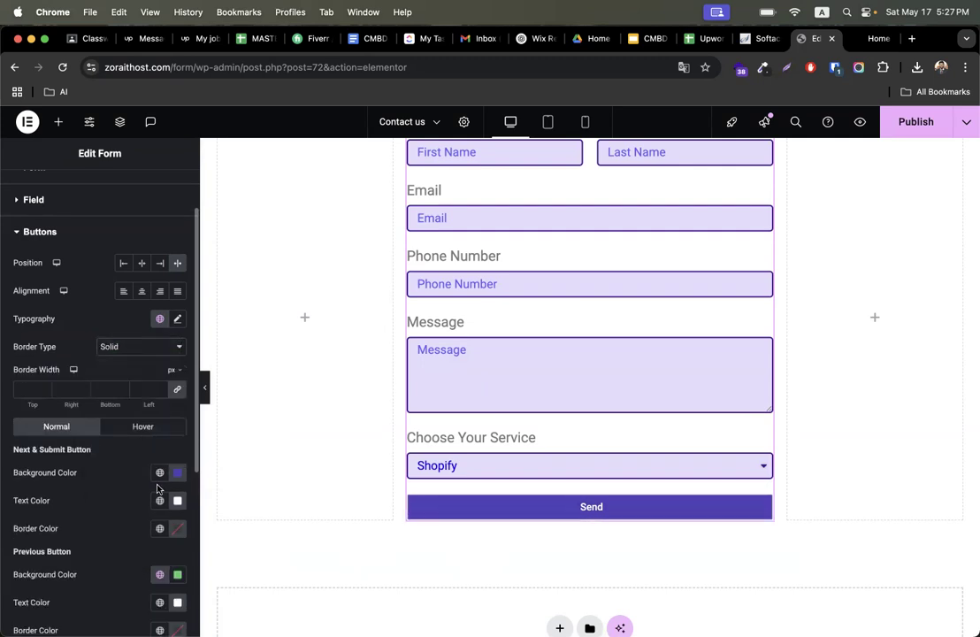
pyautogui.click(25, 387)
pyautogui.write('2')
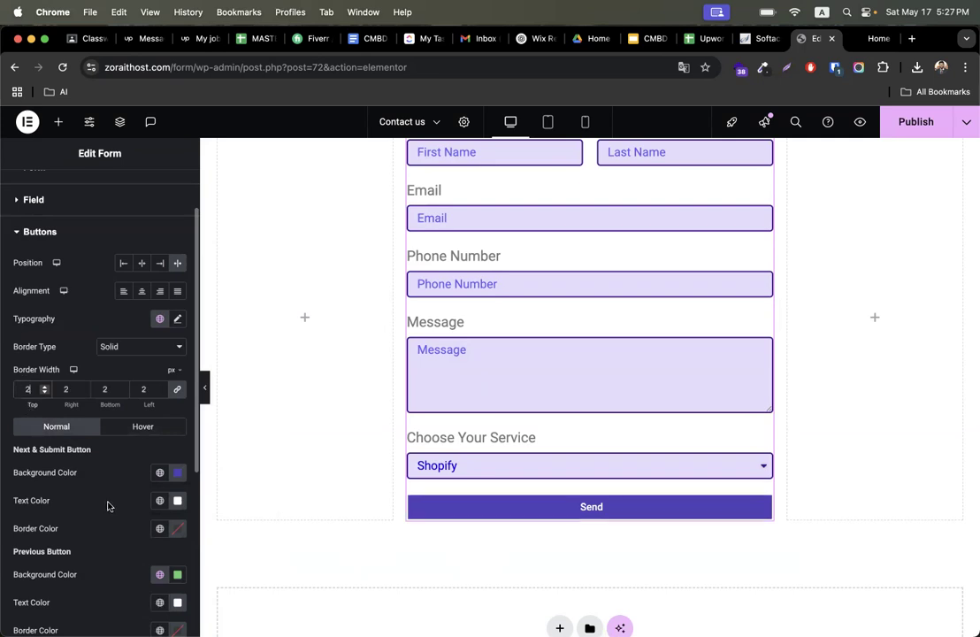
pyautogui.scroll(-1, 126, 503)
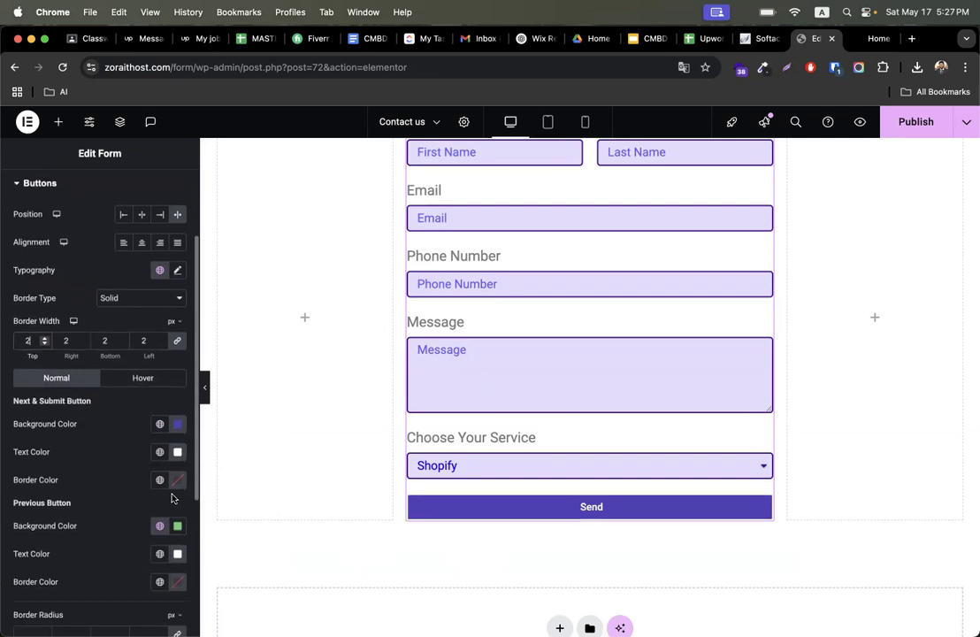
# - Set the submit button's border colour to a purple
pyautogui.click(177, 480)
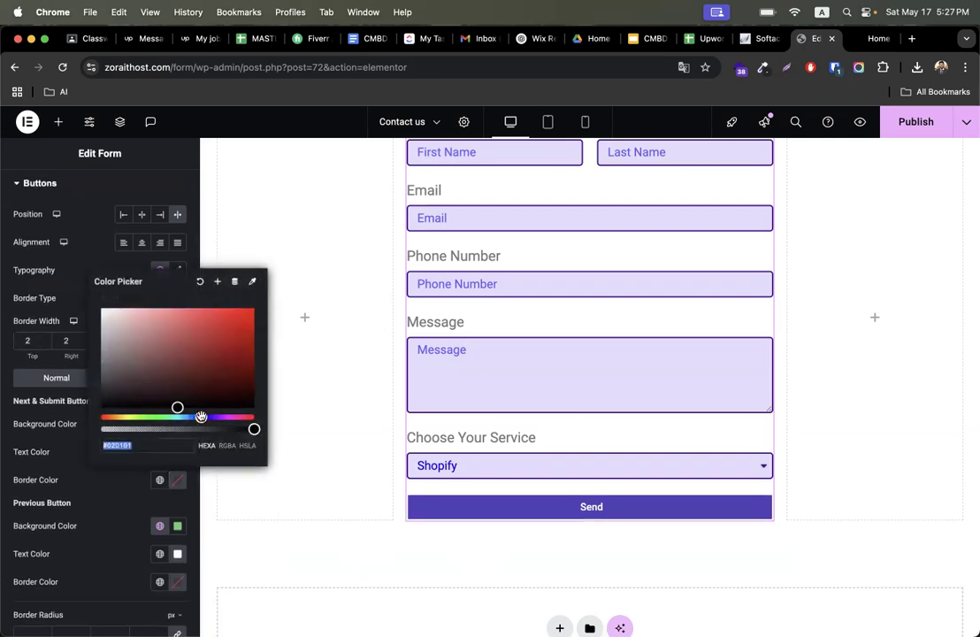
pyautogui.click(208, 416)
pyautogui.click(226, 359)
pyautogui.moveTo(227, 359); pyautogui.dragTo(235, 339)
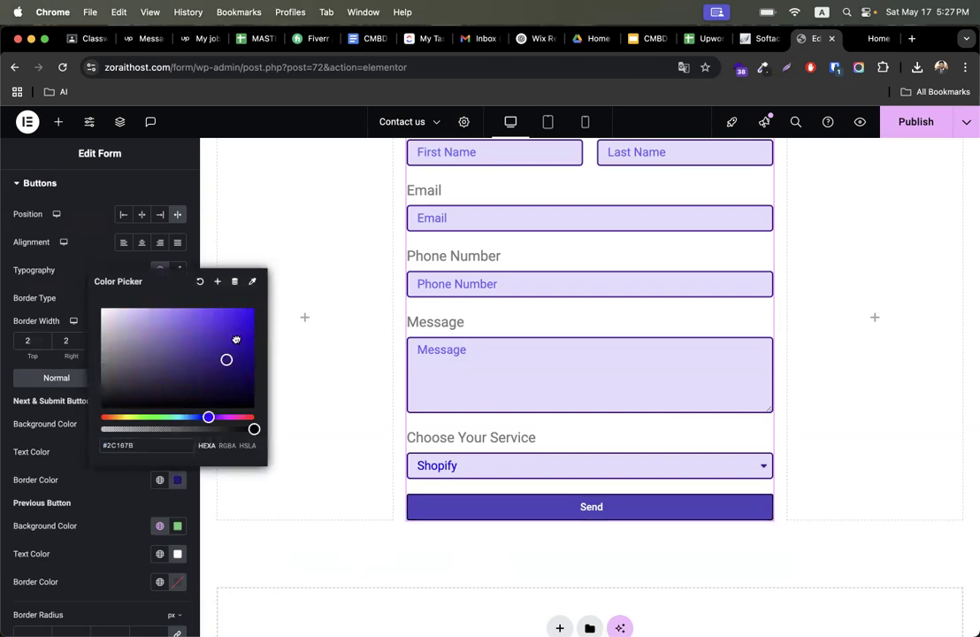
pyautogui.click(136, 494)
# - Paste purple #4128AE as the previous button's background colour
pyautogui.scroll(-2, 132, 494)
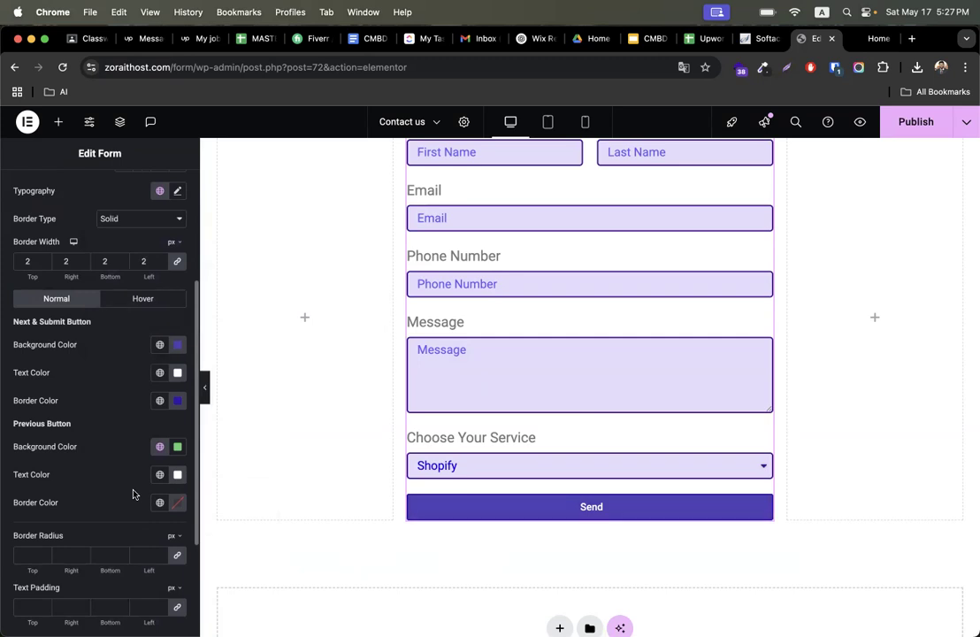
pyautogui.click(178, 447)
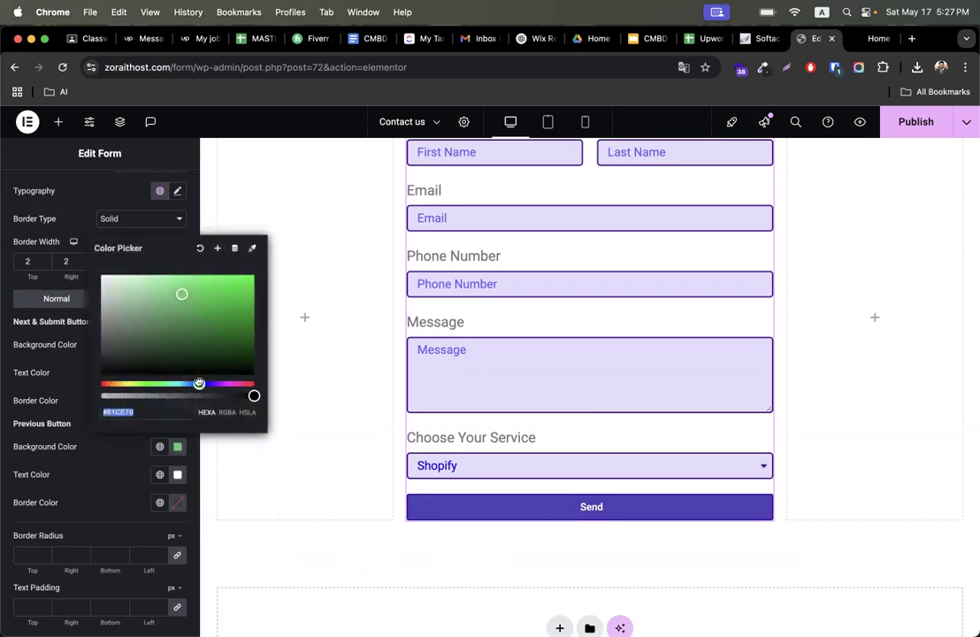
pyautogui.hotkey('ctrl', 'v')
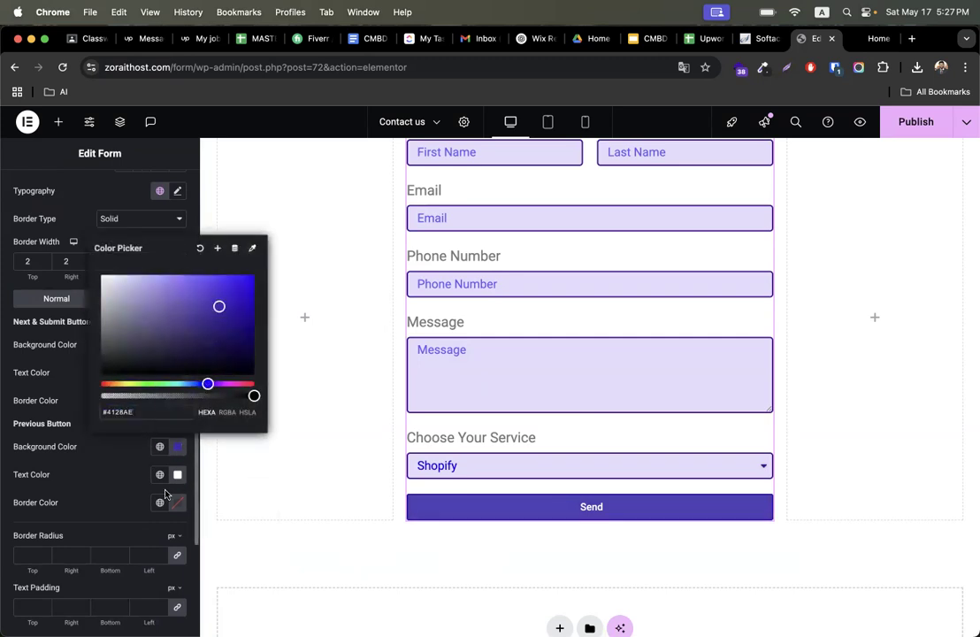
pyautogui.click(126, 484)
# - Review the remaining button settings and the form's general style options
pyautogui.scroll(-4, 118, 543)
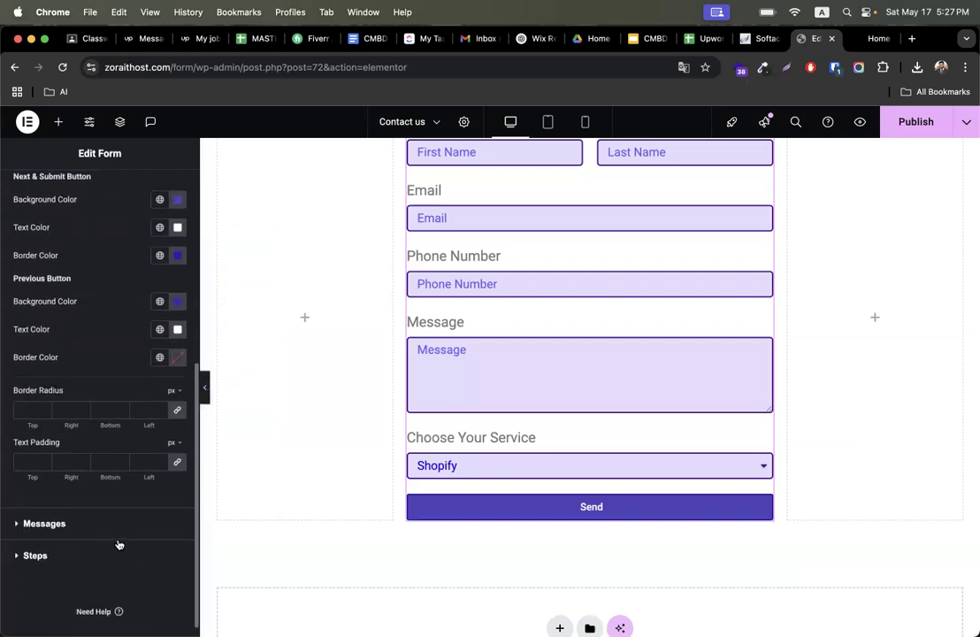
pyautogui.scroll(-1, 75, 475)
pyautogui.scroll(10, 75, 475)
pyautogui.scroll(-10, 75, 475)
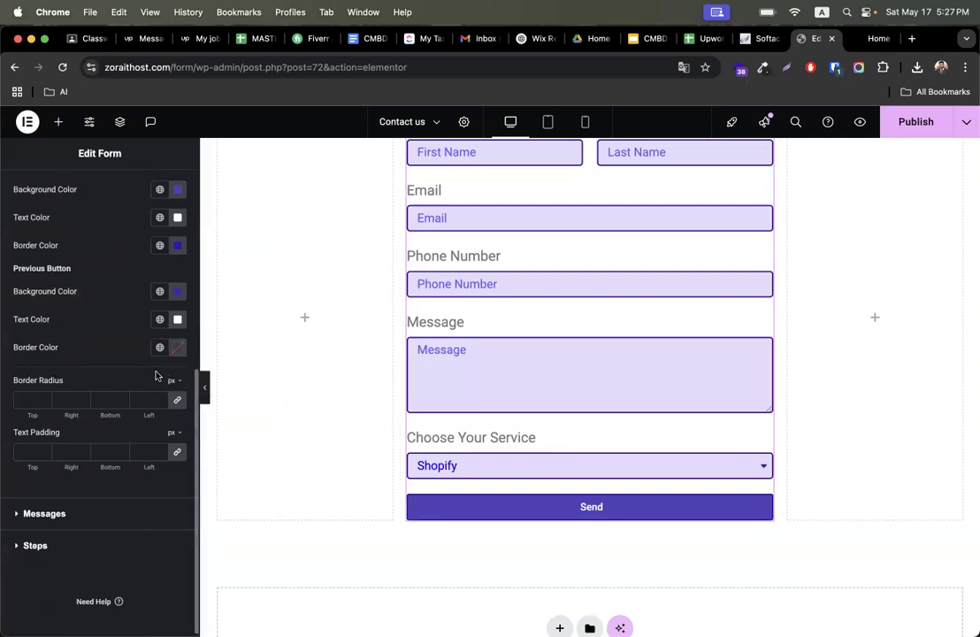
pyautogui.scroll(8, 156, 375)
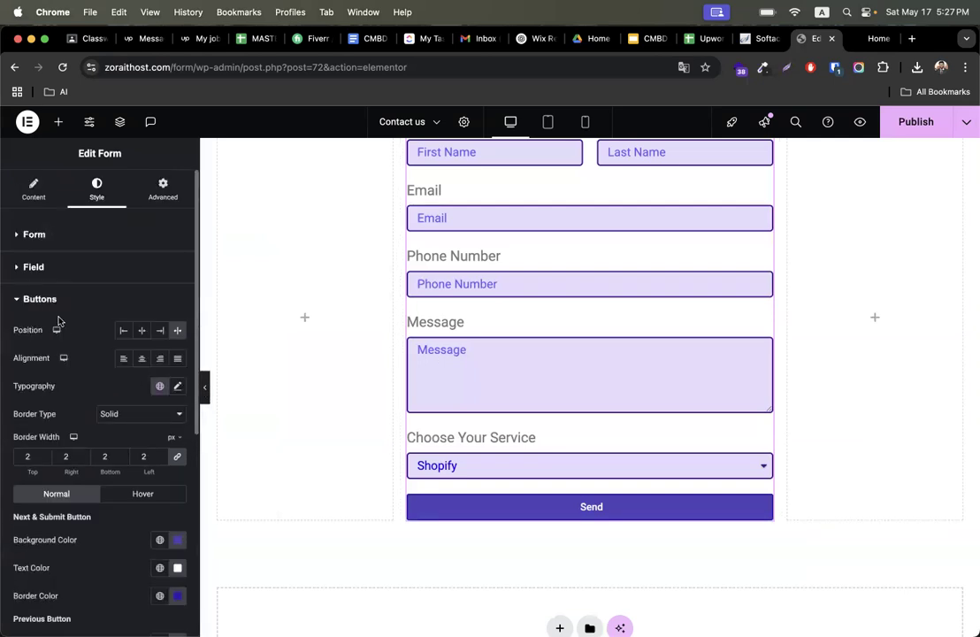
pyautogui.scroll(3, 361, 306)
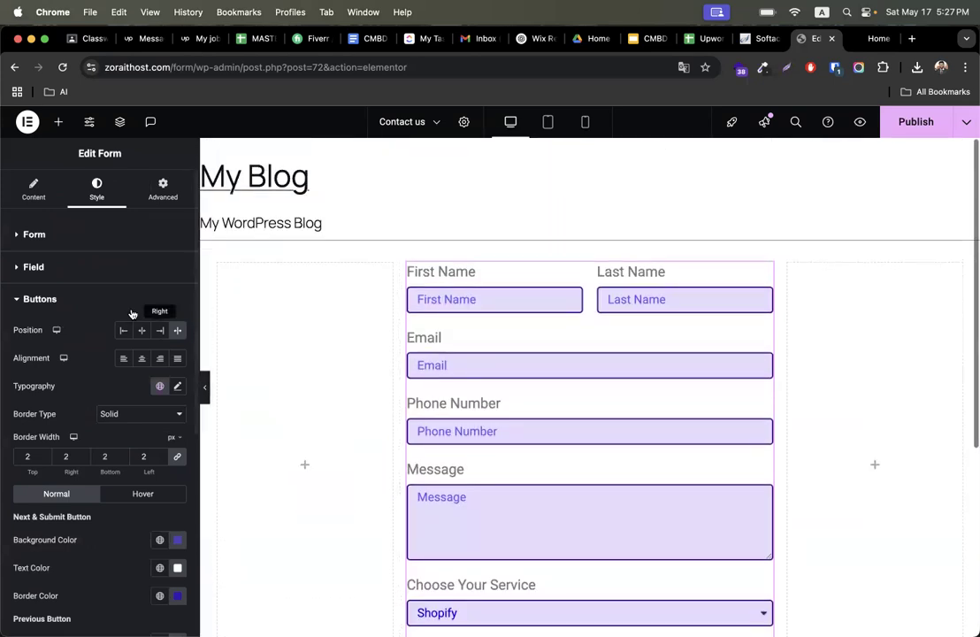
pyautogui.click(33, 235)
pyautogui.scroll(-4, 105, 472)
pyautogui.scroll(4, 105, 472)
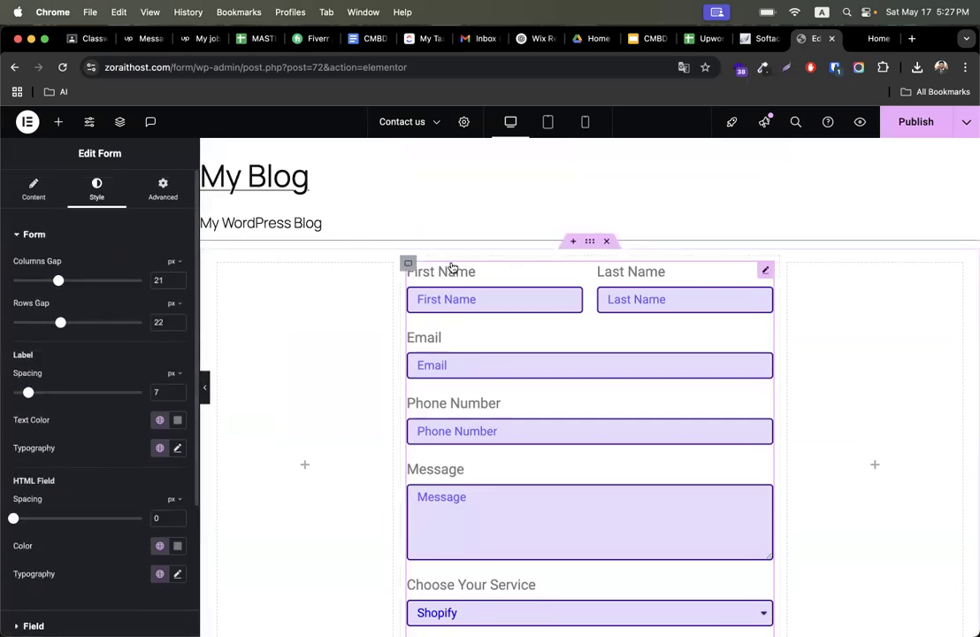
# - Set the form widget's padding to 20 px on all sides
pyautogui.click(142, 187)
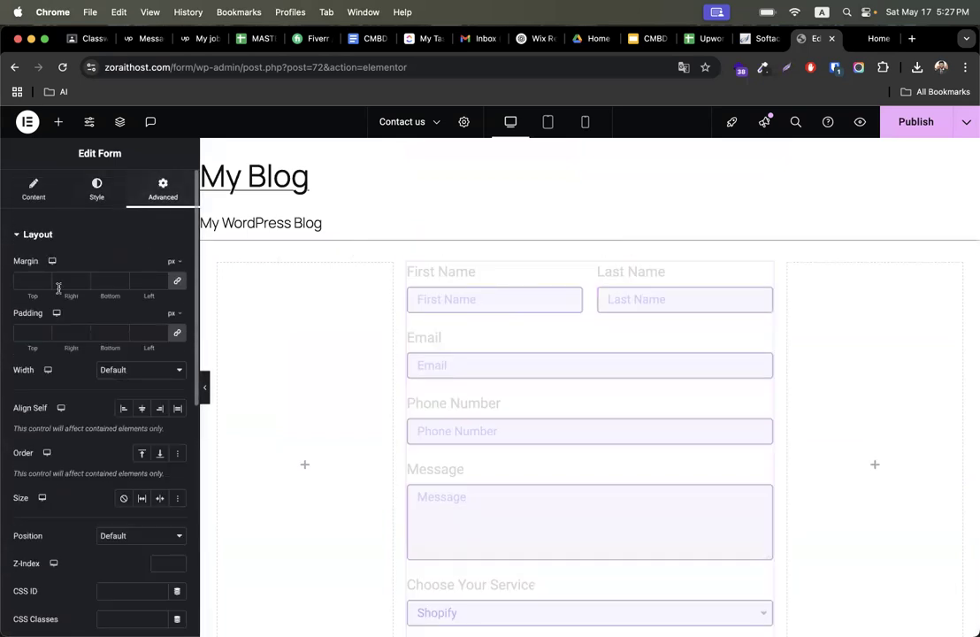
pyautogui.click(29, 332)
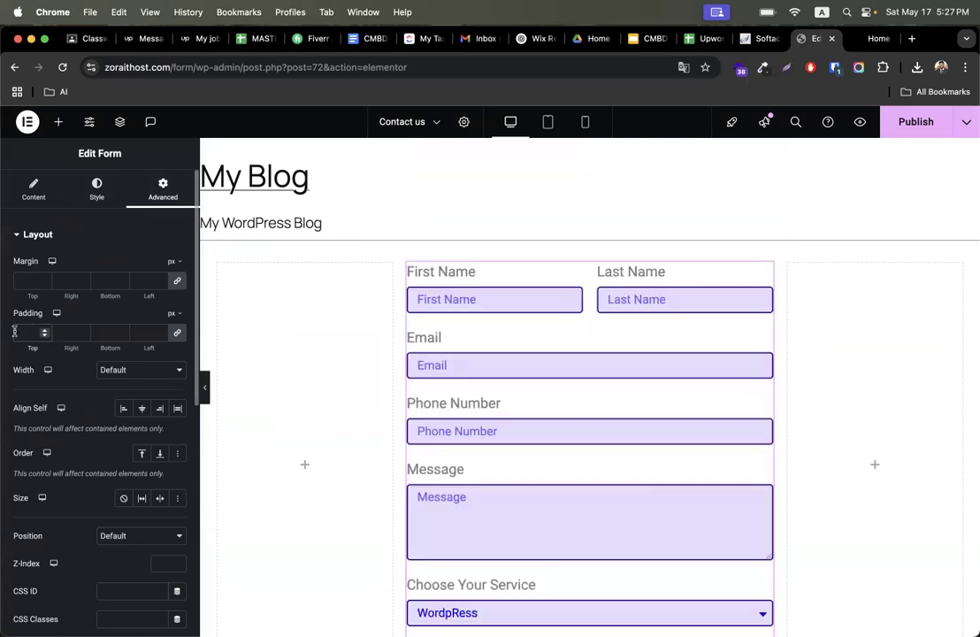
pyautogui.write('20')
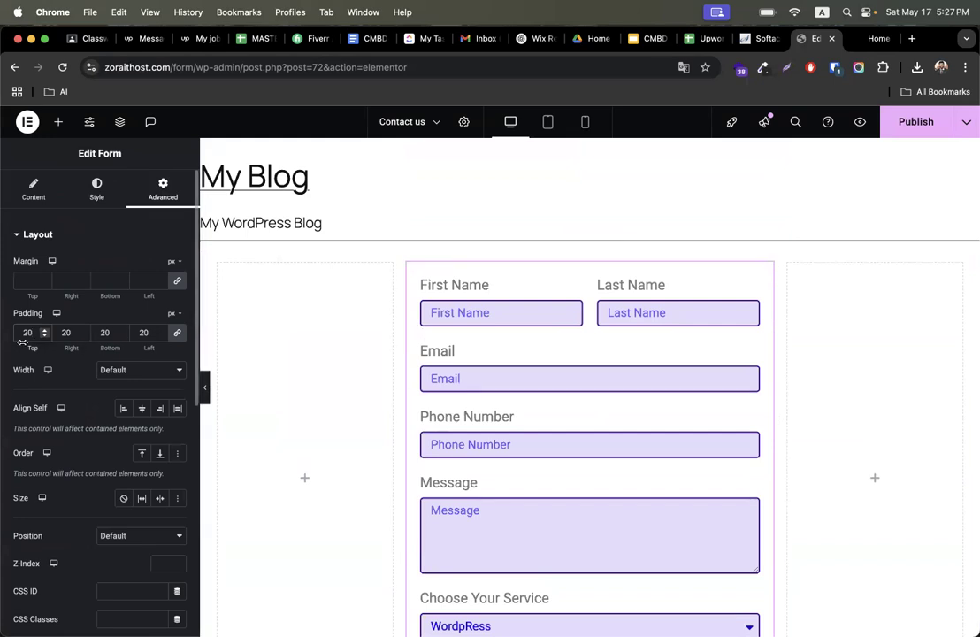
# - Give the form widget a gradient background with white as its first colour
pyautogui.scroll(-4, 35, 469)
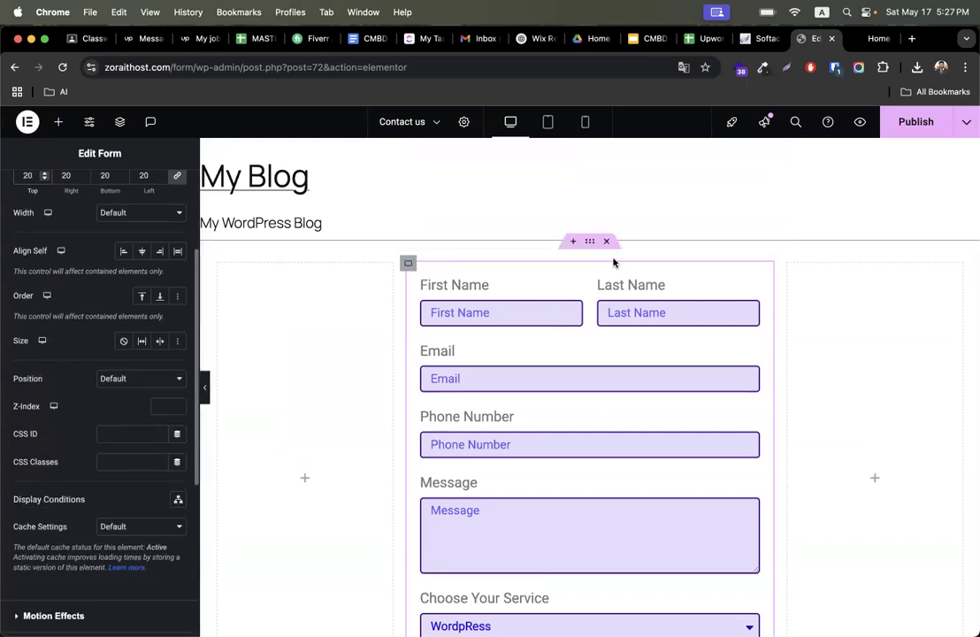
pyautogui.scroll(-4, 110, 420)
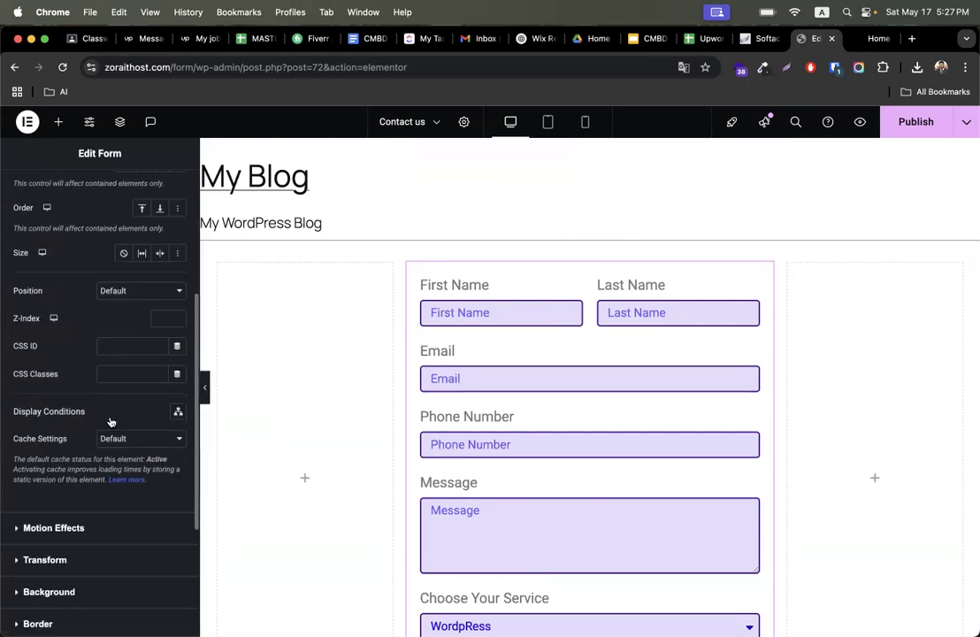
pyautogui.click(108, 510)
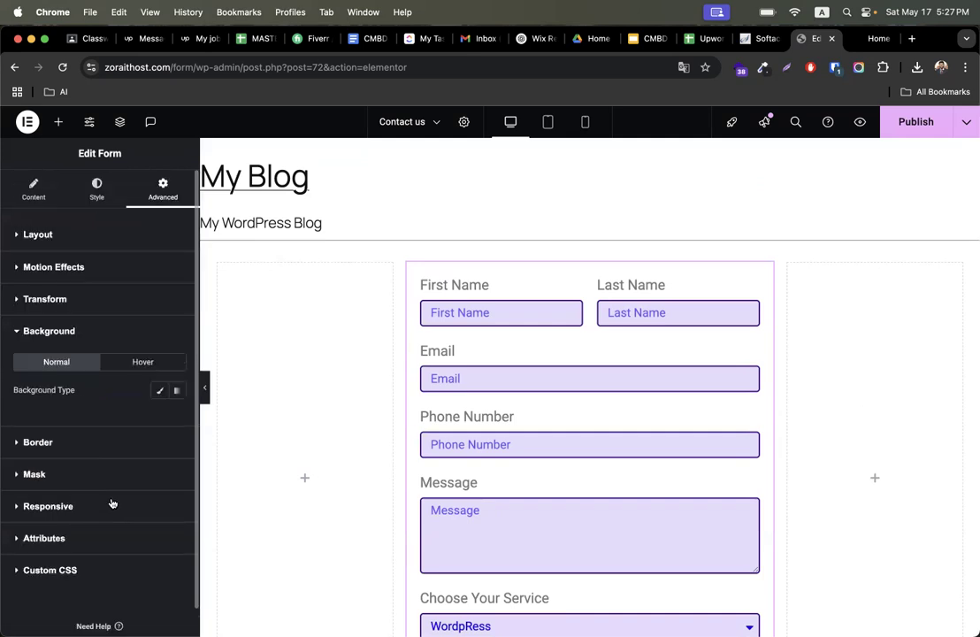
pyautogui.click(176, 392)
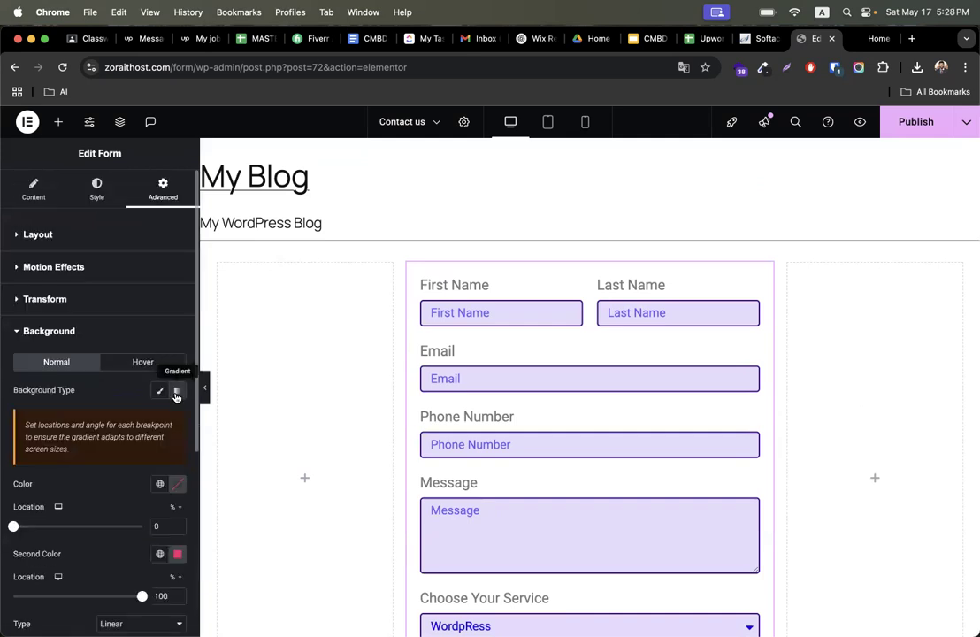
pyautogui.click(178, 487)
pyautogui.moveTo(107, 322); pyautogui.dragTo(91, 301)
pyautogui.click(67, 472)
pyautogui.scroll(-3, 93, 495)
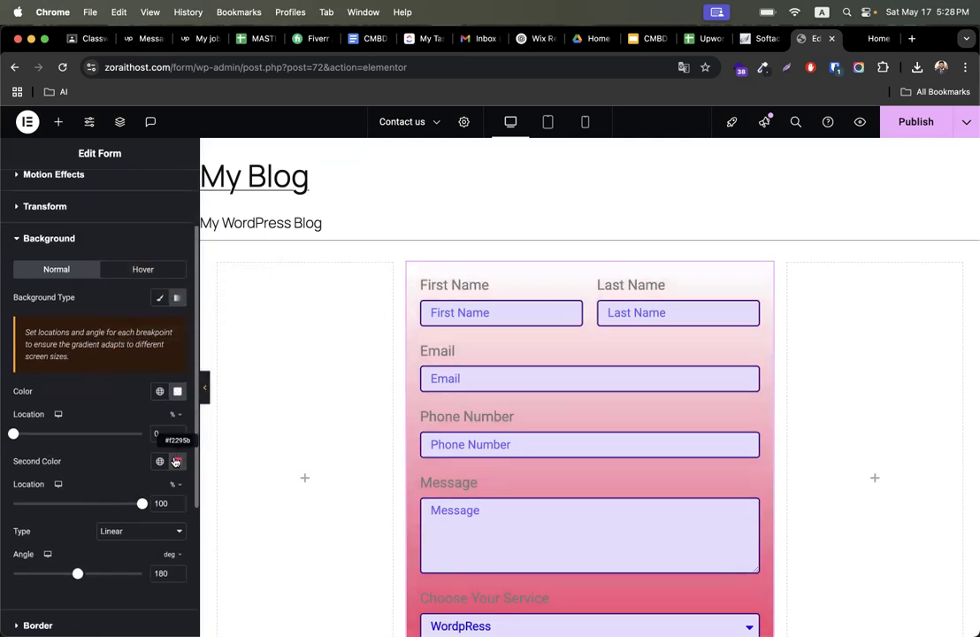
# - Set the gradient's second colour to light purple #7972D0
pyautogui.click(177, 461)
pyautogui.click(204, 398)
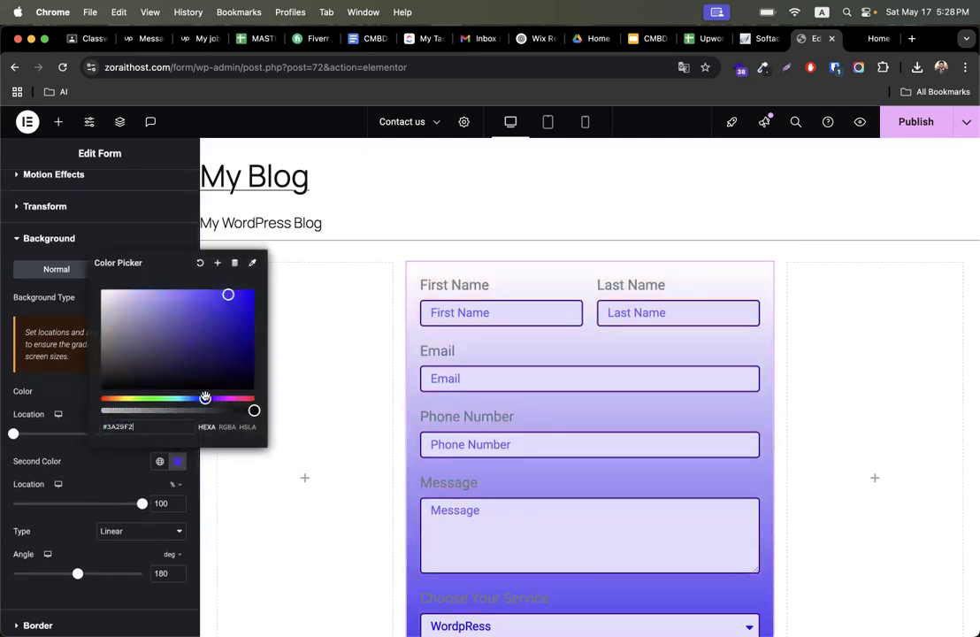
pyautogui.click(187, 313)
pyautogui.click(170, 308)
pyautogui.scroll(-5, 781, 492)
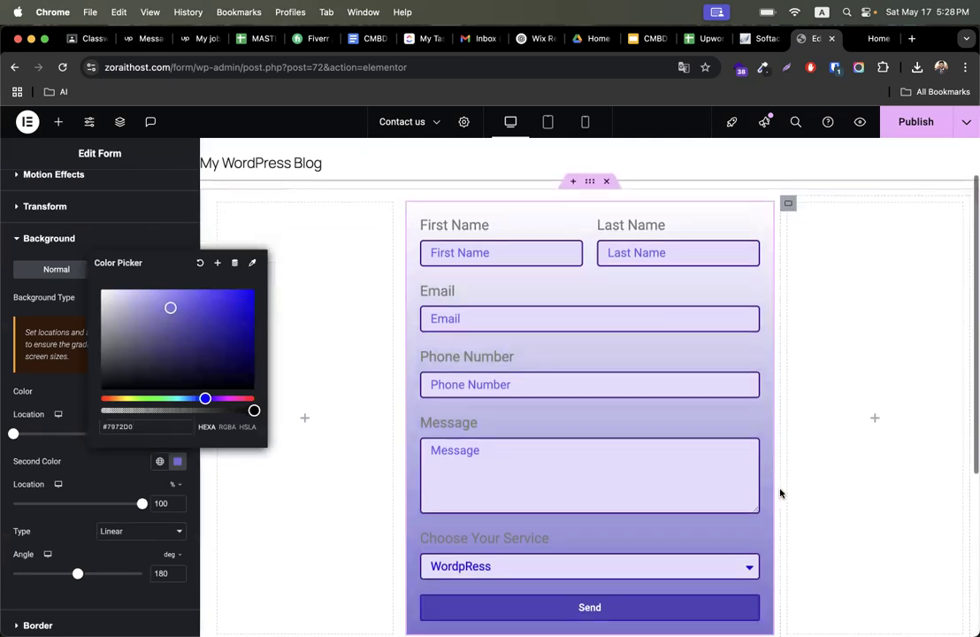
pyautogui.scroll(3, 827, 473)
pyautogui.scroll(1, 825, 466)
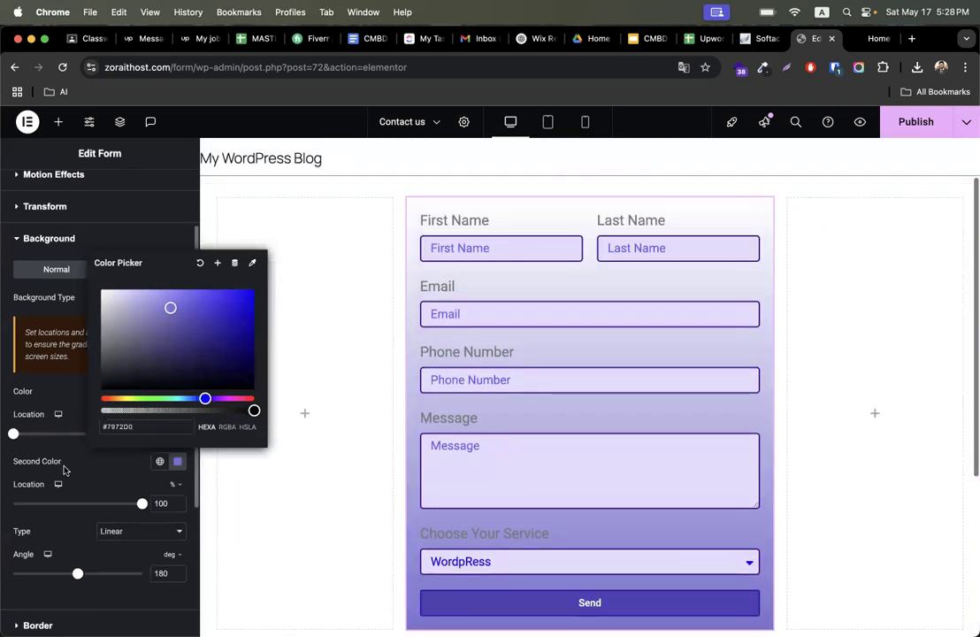
pyautogui.click(94, 444)
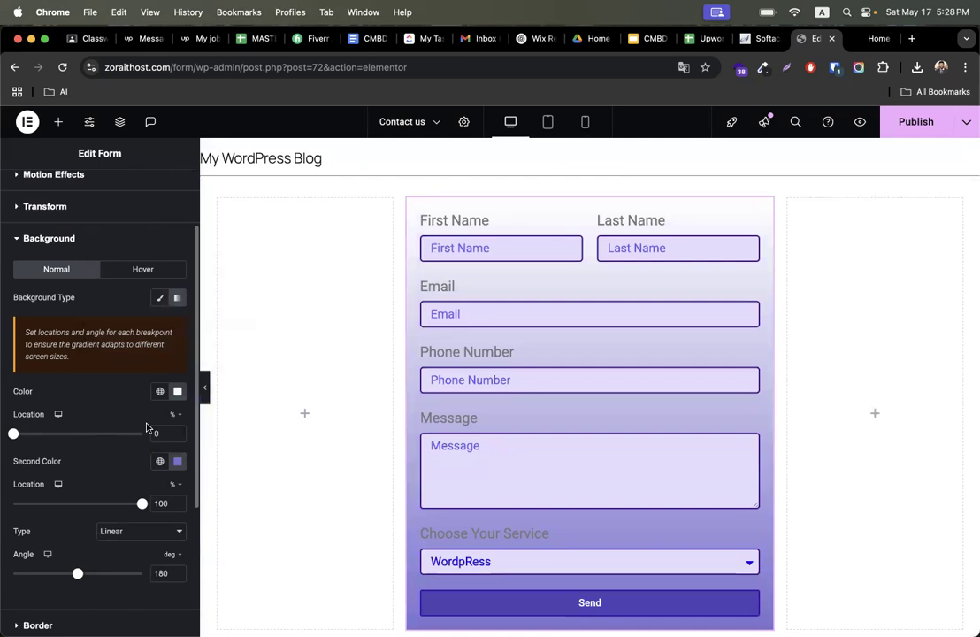
# - Move the second colour's location to 89% and set the gradient angle to 234°
pyautogui.scroll(-1, 107, 480)
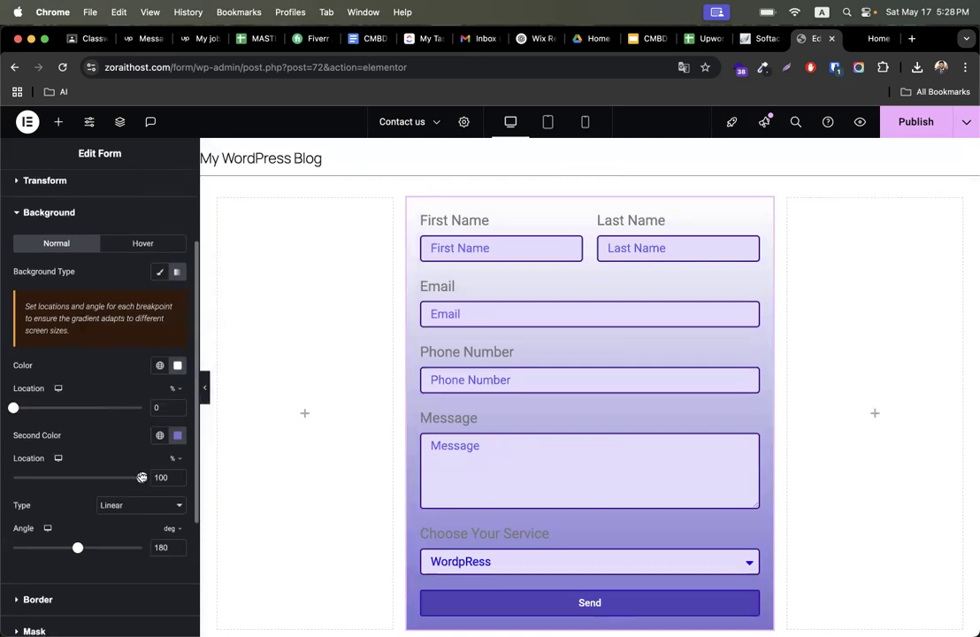
pyautogui.moveTo(87, 480); pyautogui.dragTo(127, 486)
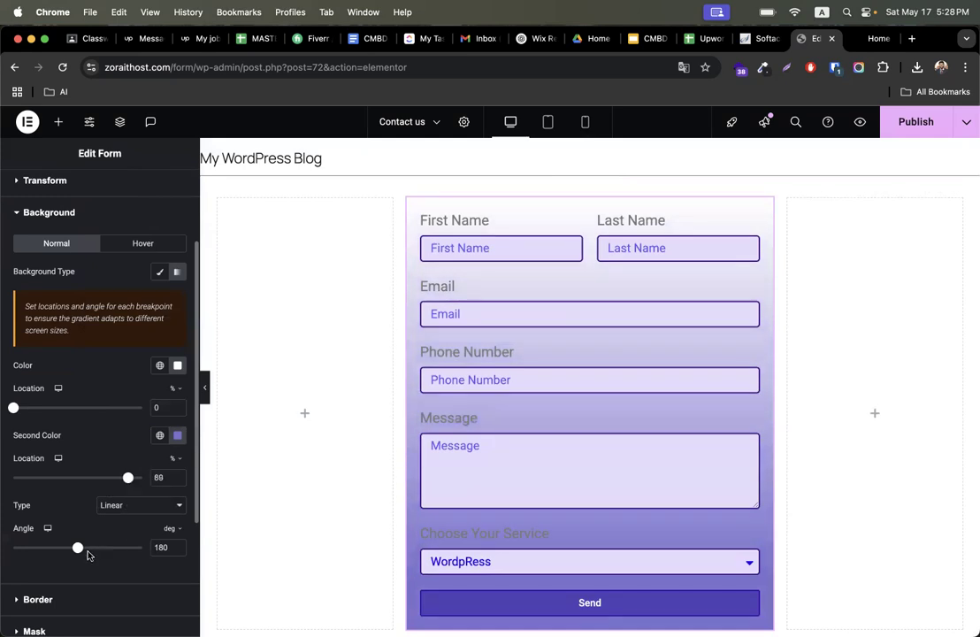
pyautogui.moveTo(78, 550); pyautogui.dragTo(97, 543)
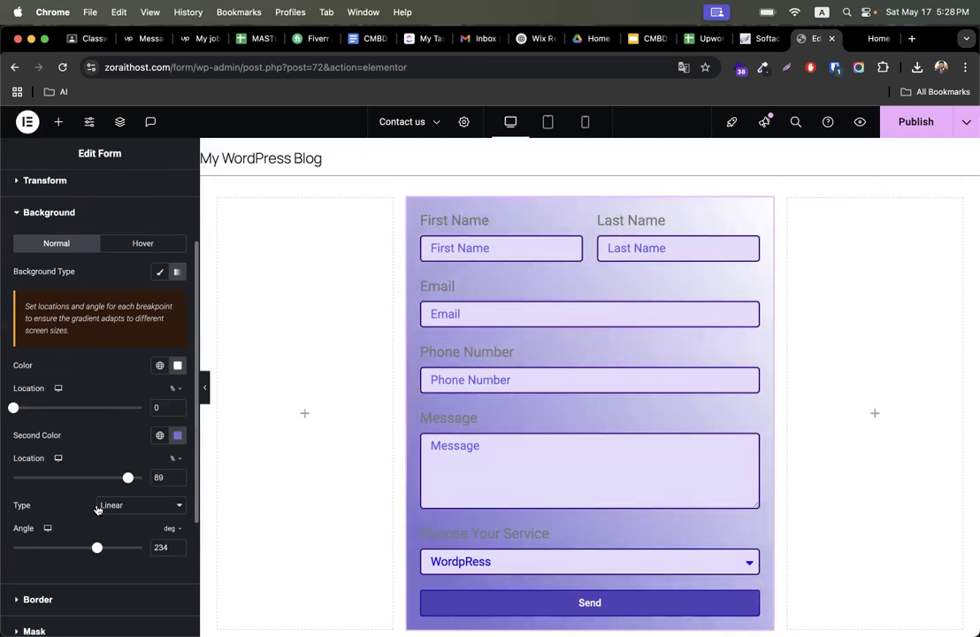
# - Open the widget's Border settings and apply the default box shadow to the form
pyautogui.scroll(-3, 98, 509)
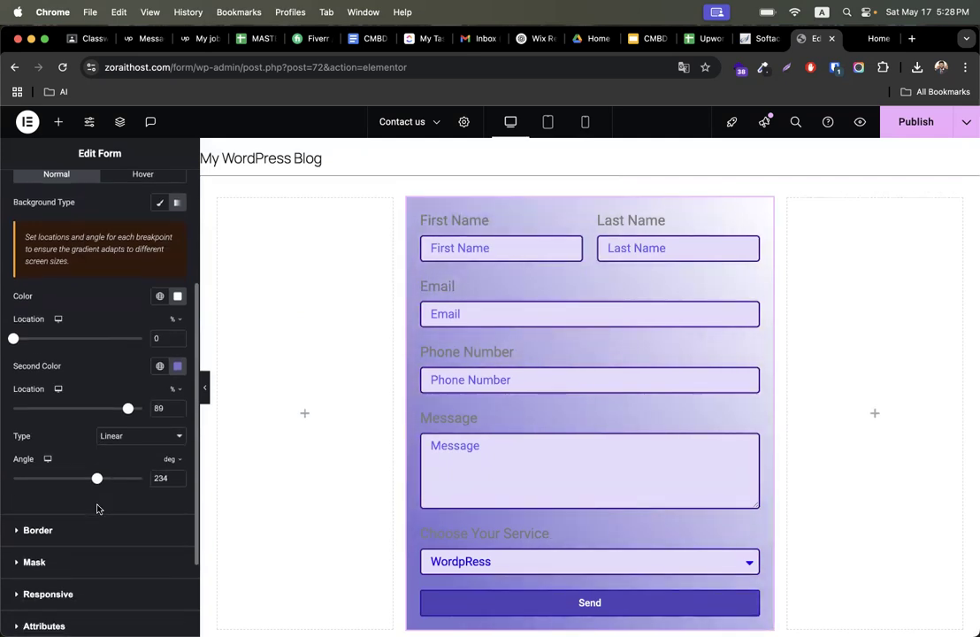
pyautogui.click(61, 540)
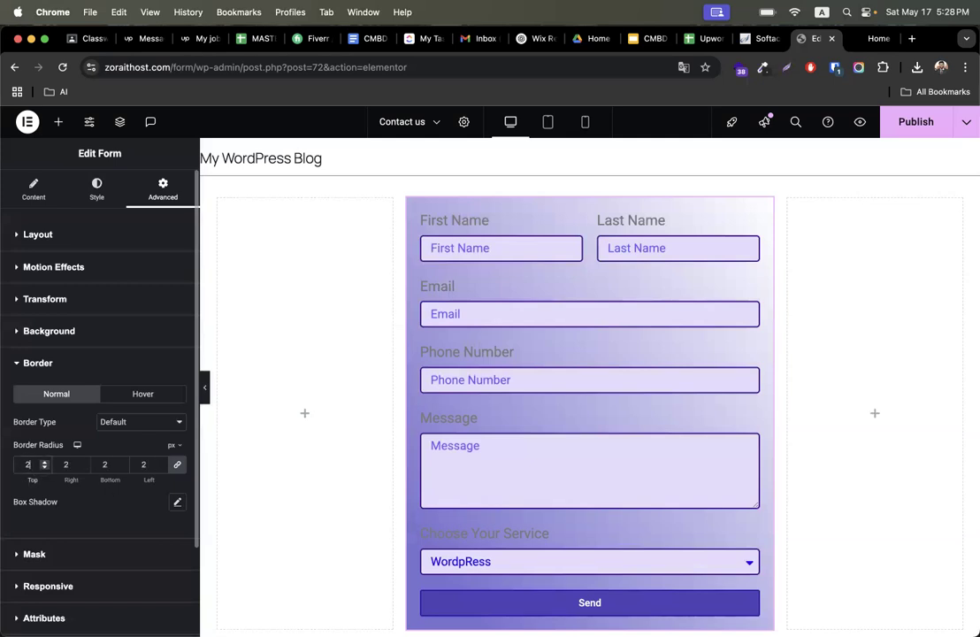
pyautogui.click(177, 502)
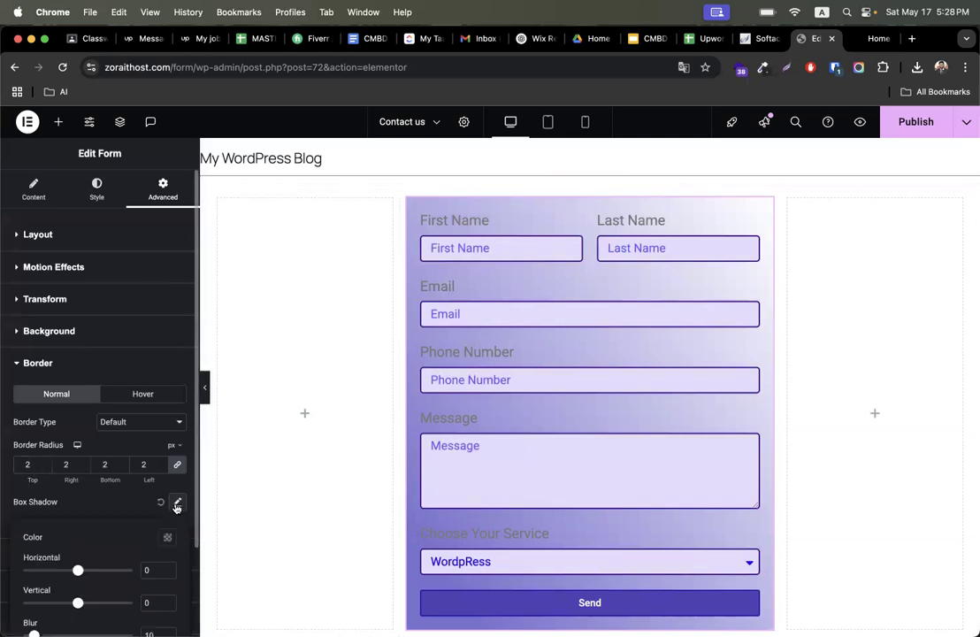
pyautogui.scroll(-3, 176, 504)
pyautogui.scroll(-3, 437, 465)
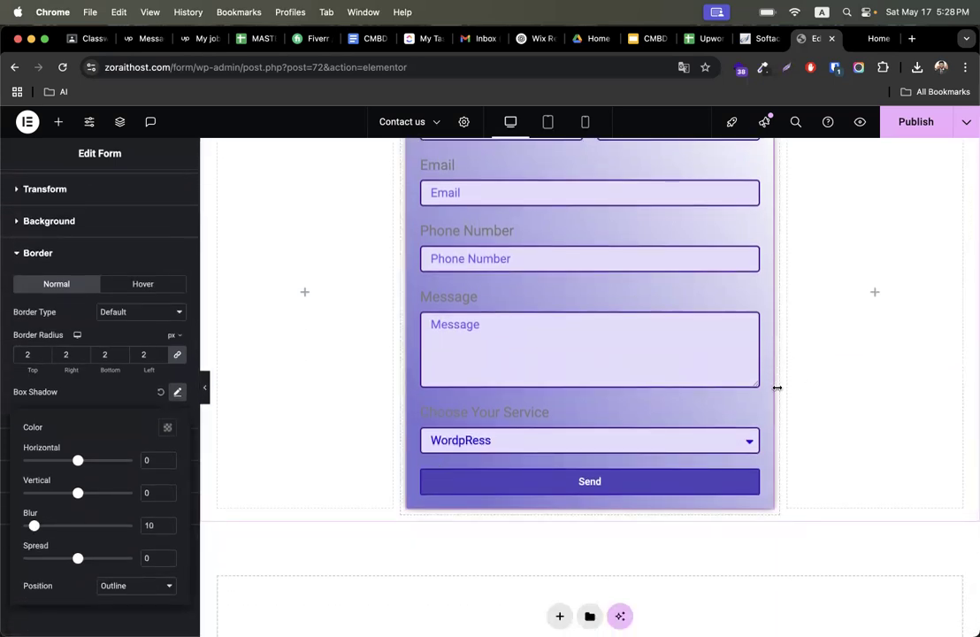
pyautogui.click(131, 393)
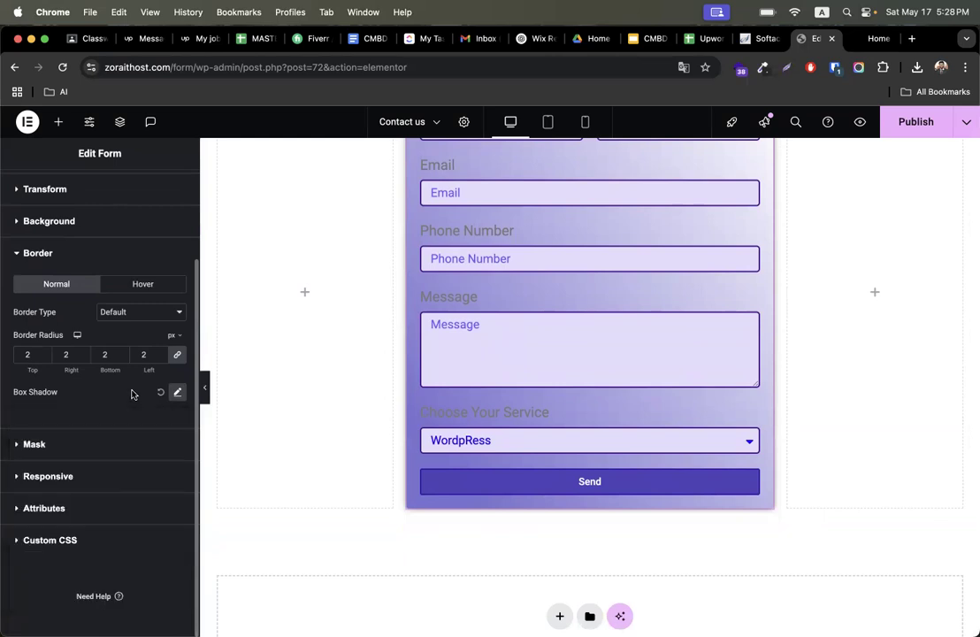
# - Give the form a solid 2 px border in purple #482FA2
pyautogui.scroll(2, 128, 428)
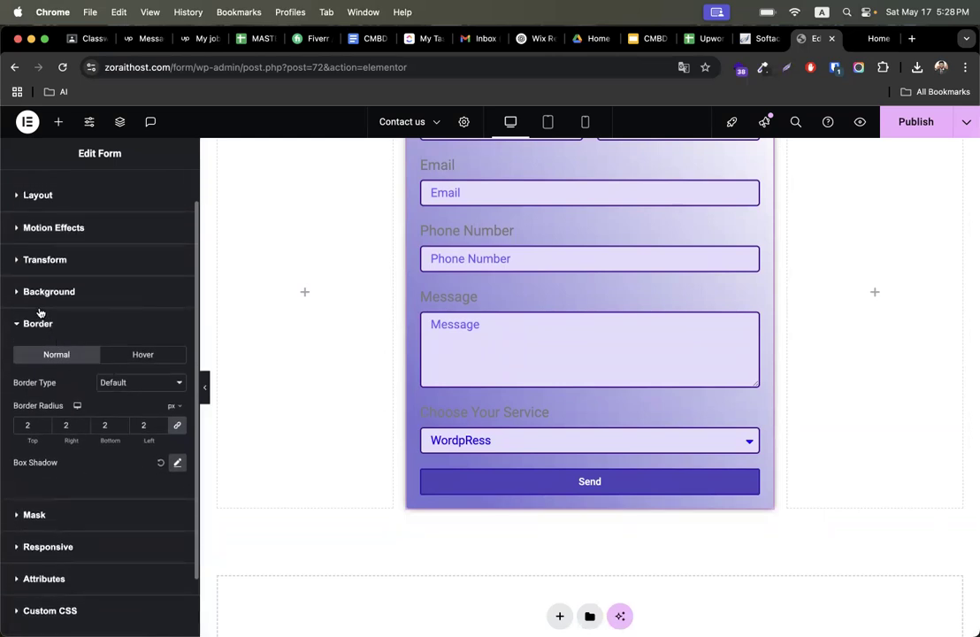
pyautogui.click(139, 383)
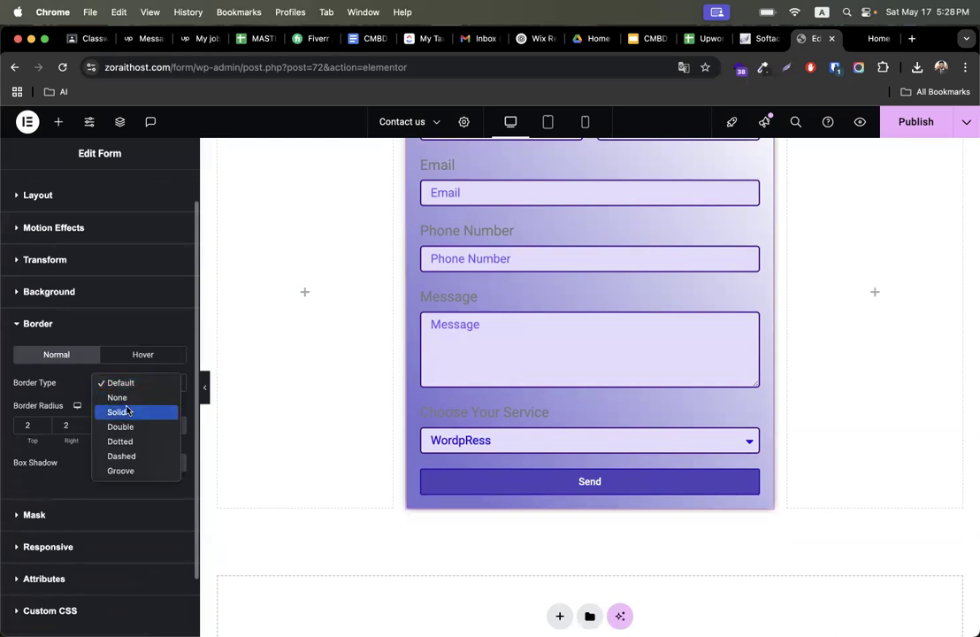
pyautogui.click(133, 412)
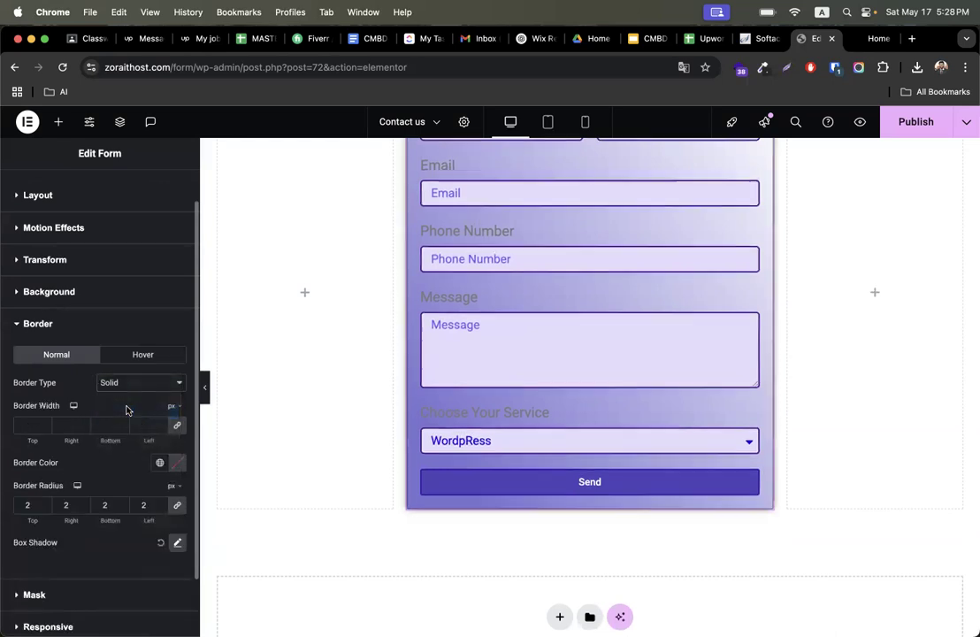
pyautogui.click(31, 425)
pyautogui.write('2')
pyautogui.click(178, 462)
pyautogui.moveTo(154, 400); pyautogui.dragTo(210, 327)
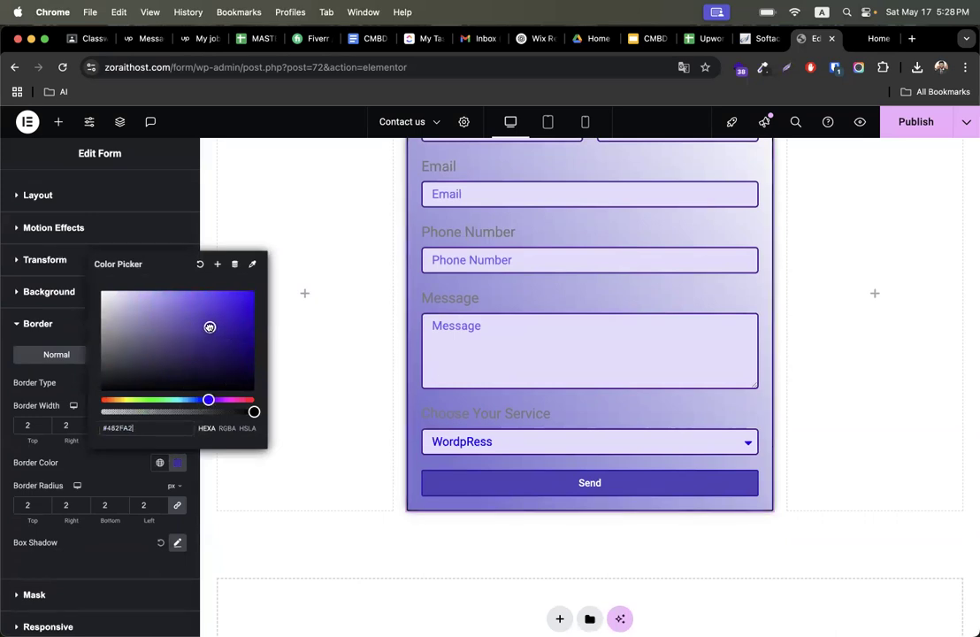
pyautogui.click(105, 467)
# - Set the form labels' text colour to dark red #2A0505
pyautogui.scroll(5, 512, 375)
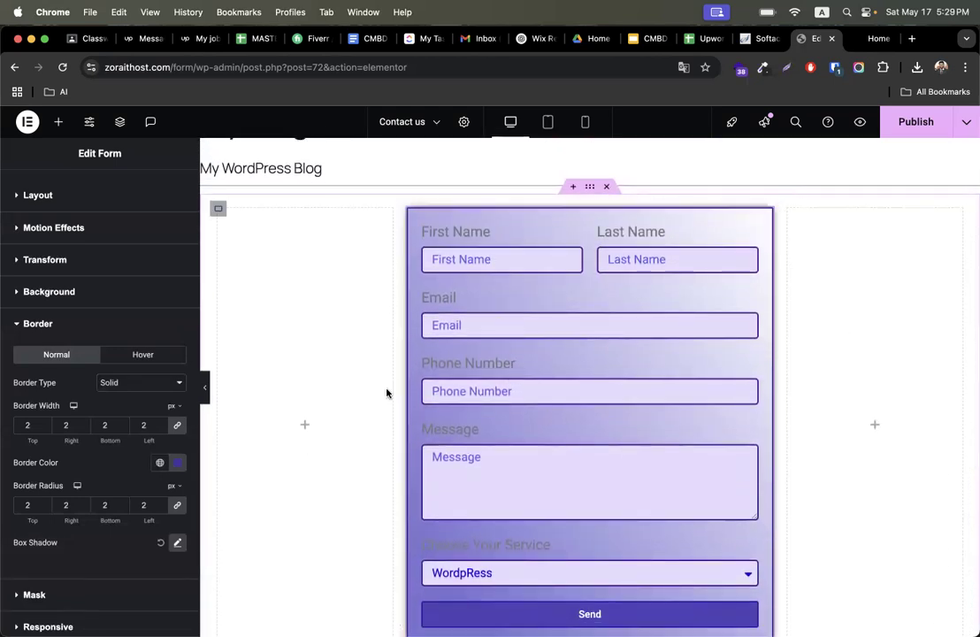
pyautogui.scroll(1, 387, 393)
pyautogui.scroll(-3, 114, 473)
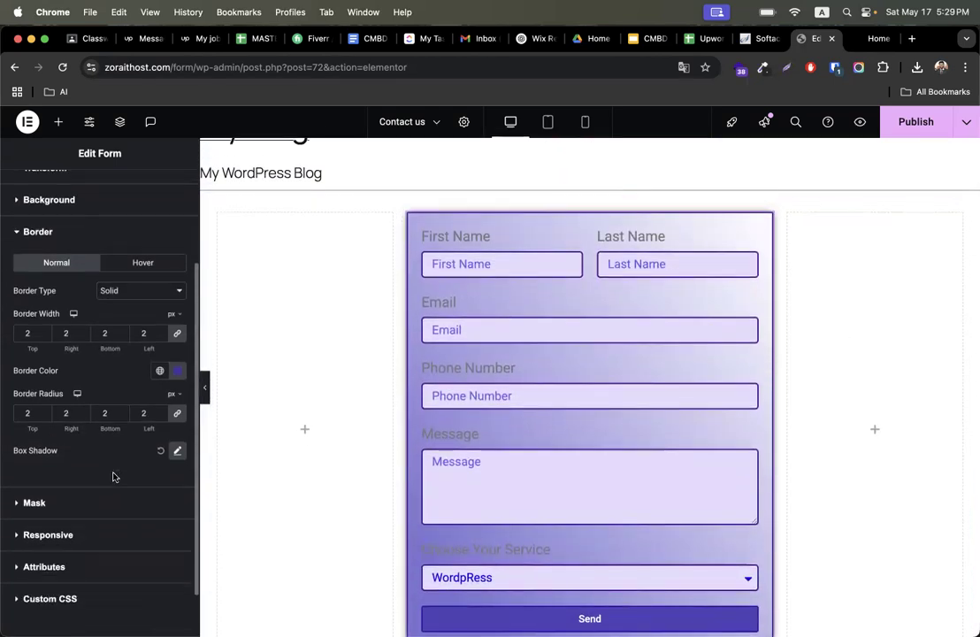
pyautogui.scroll(4, 113, 476)
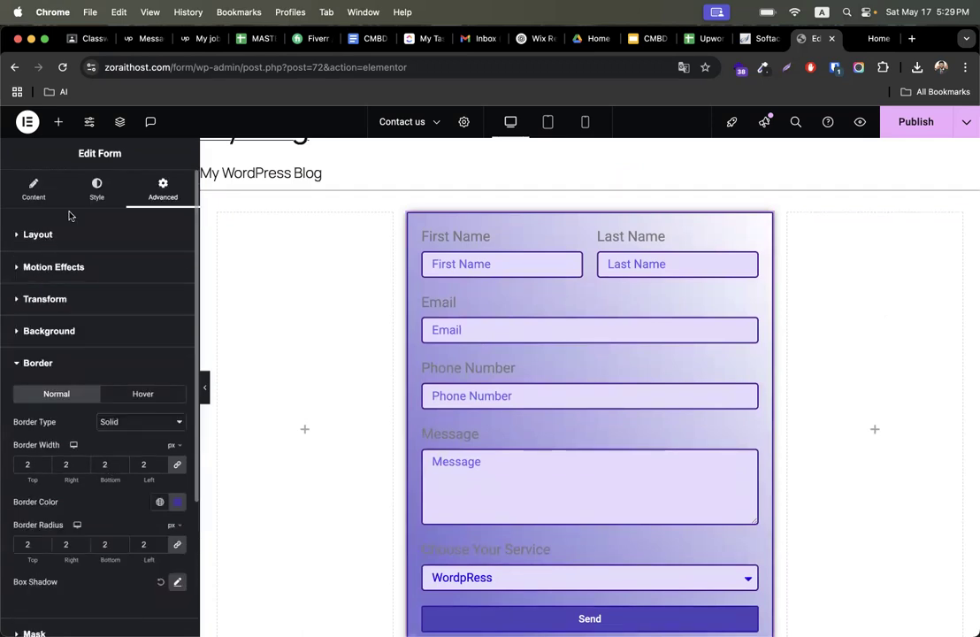
pyautogui.click(97, 188)
pyautogui.scroll(-2, 81, 370)
pyautogui.scroll(2, 80, 370)
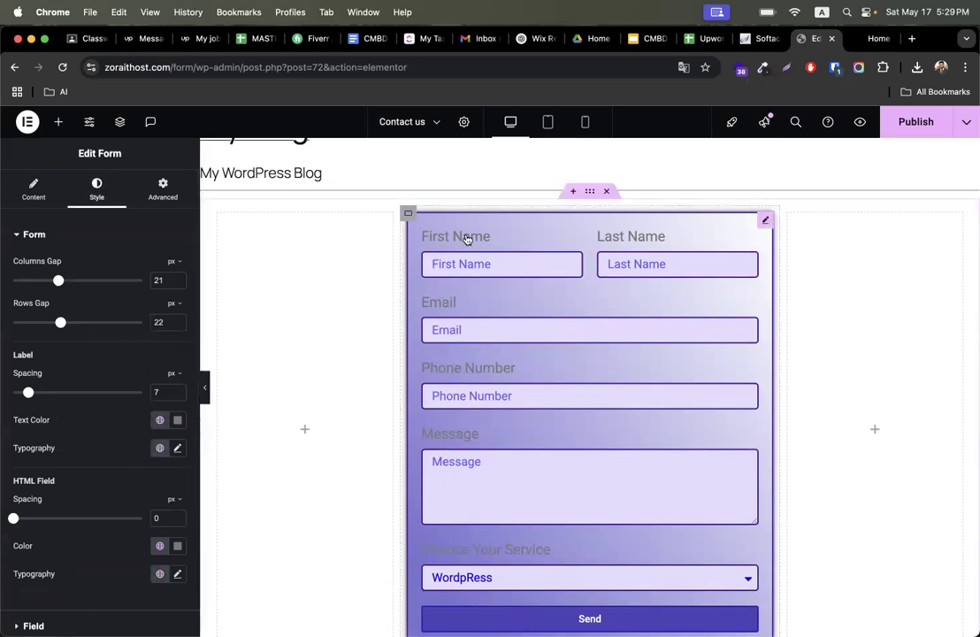
pyautogui.click(177, 419)
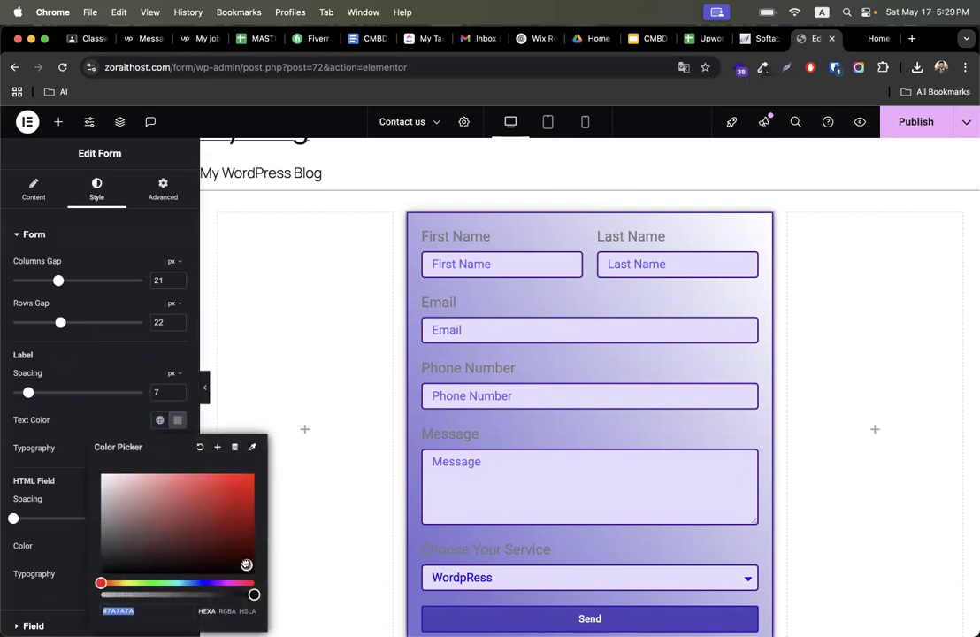
pyautogui.moveTo(246, 564); pyautogui.dragTo(236, 558)
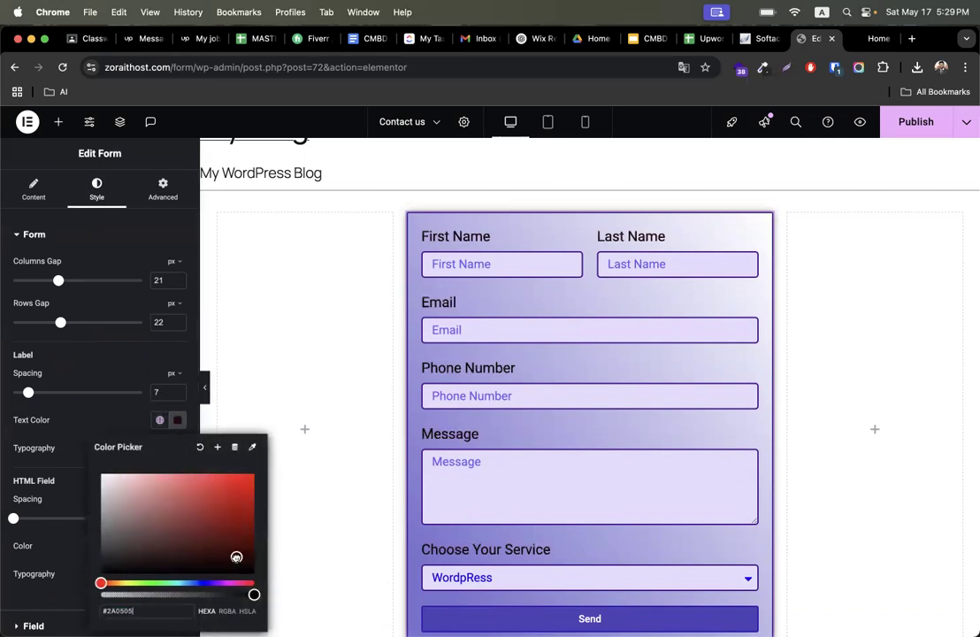
pyautogui.click(92, 420)
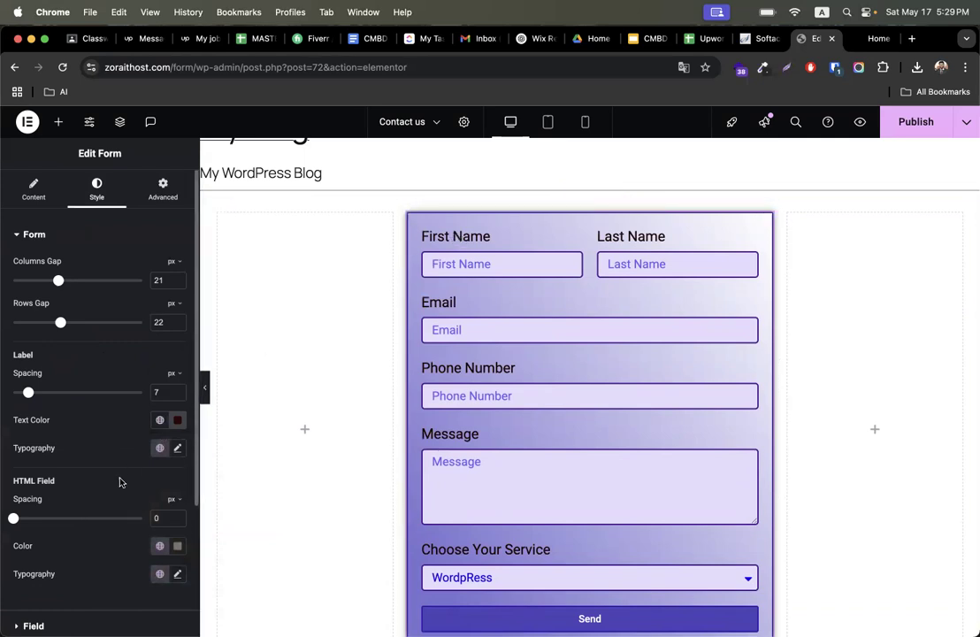
# - Set the label typography size to 16 px
pyautogui.click(179, 449)
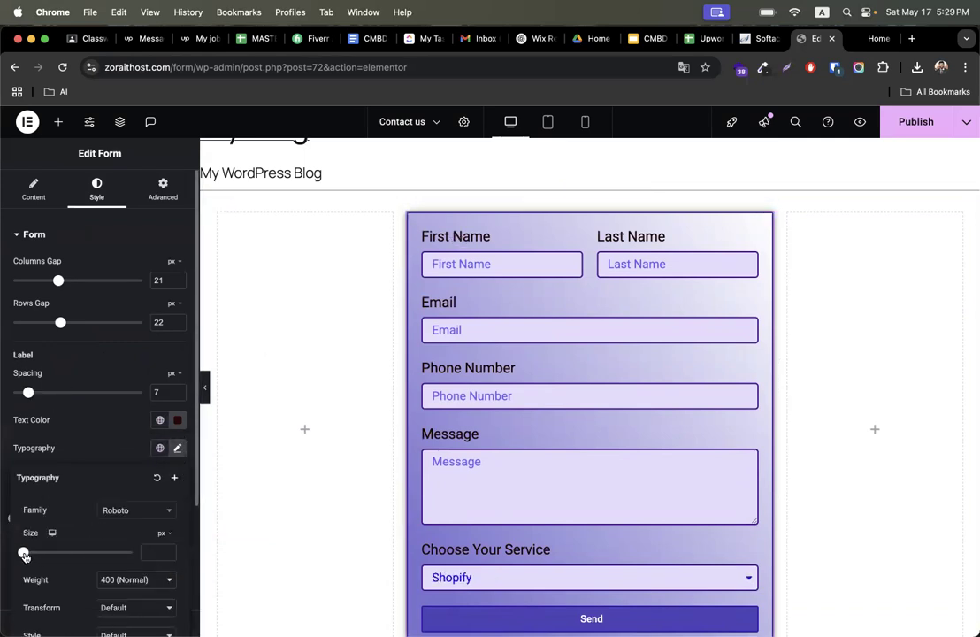
pyautogui.moveTo(24, 554); pyautogui.dragTo(32, 556)
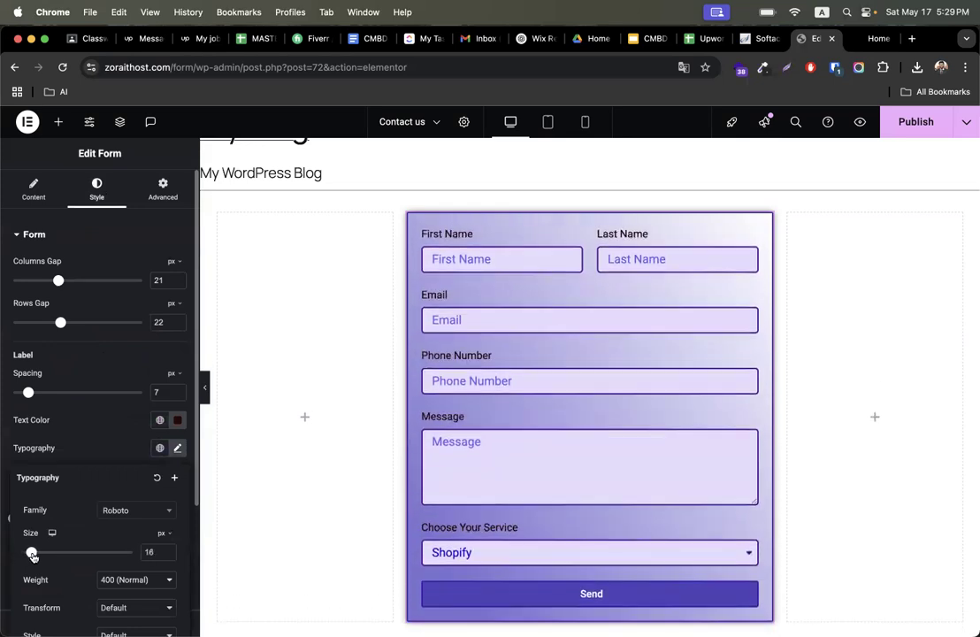
pyautogui.click(108, 453)
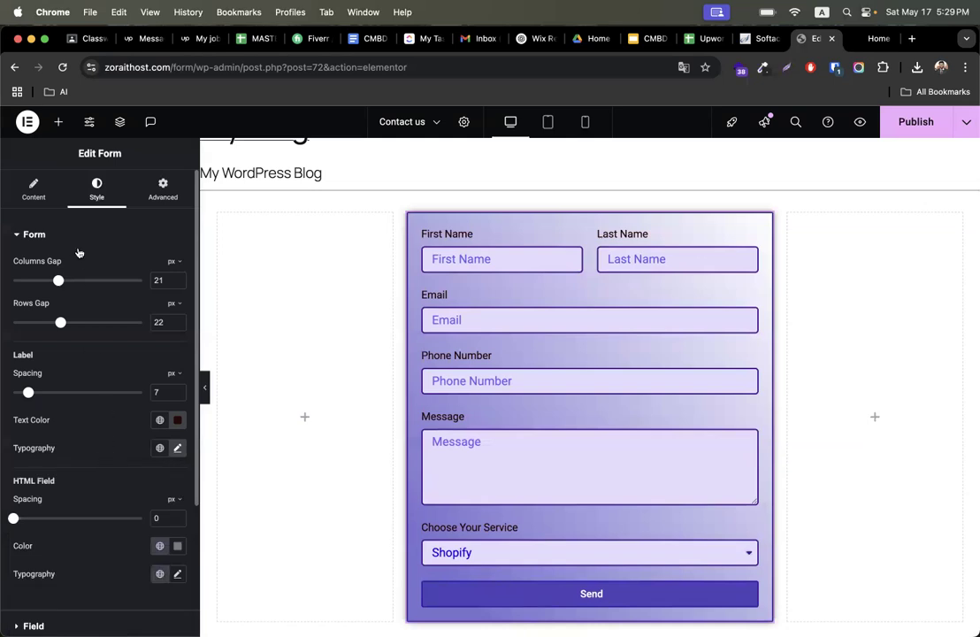
pyautogui.click(32, 192)
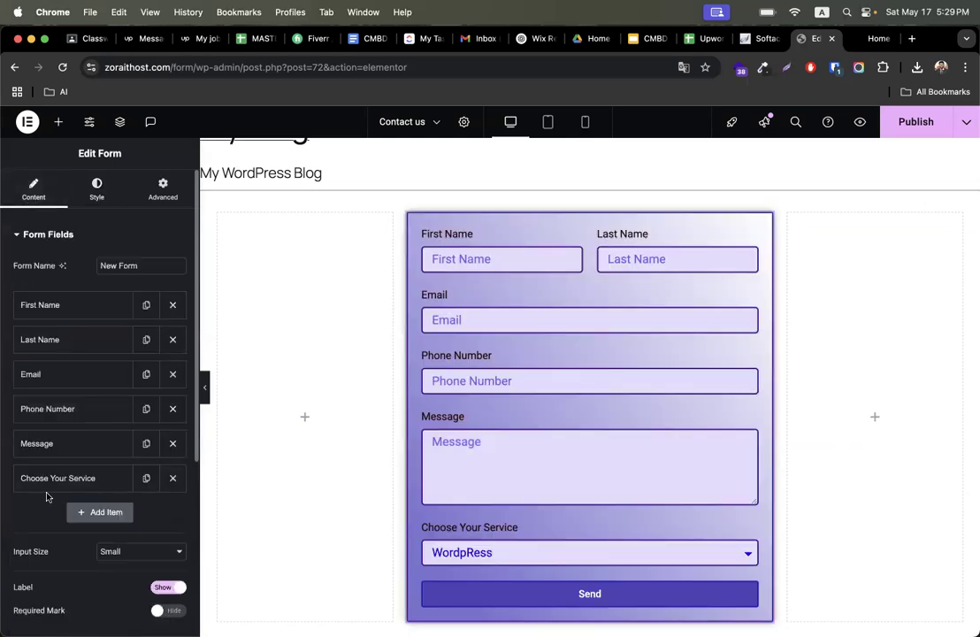
pyautogui.scroll(-5, 77, 380)
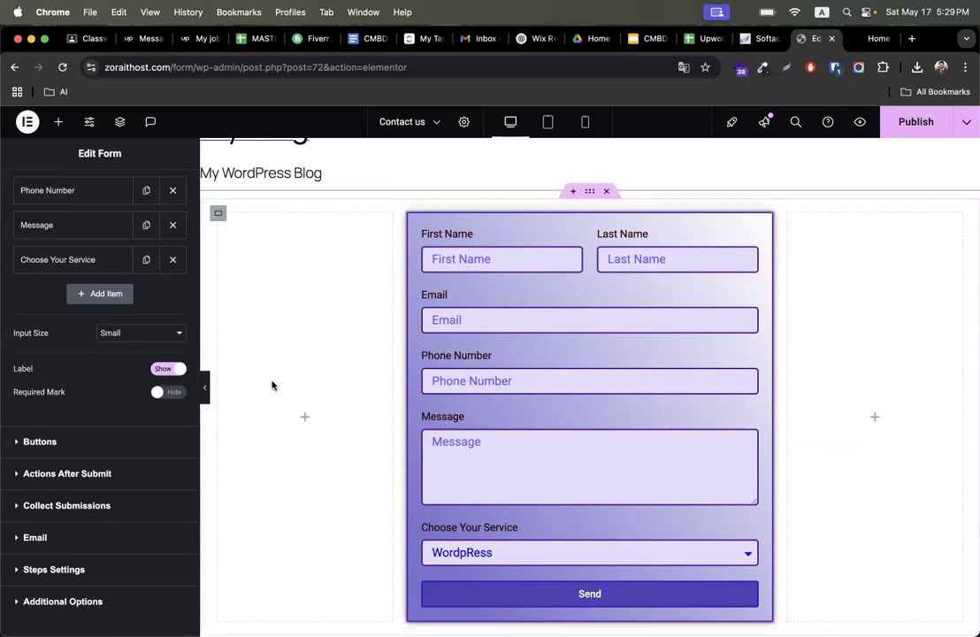
pyautogui.click(168, 370)
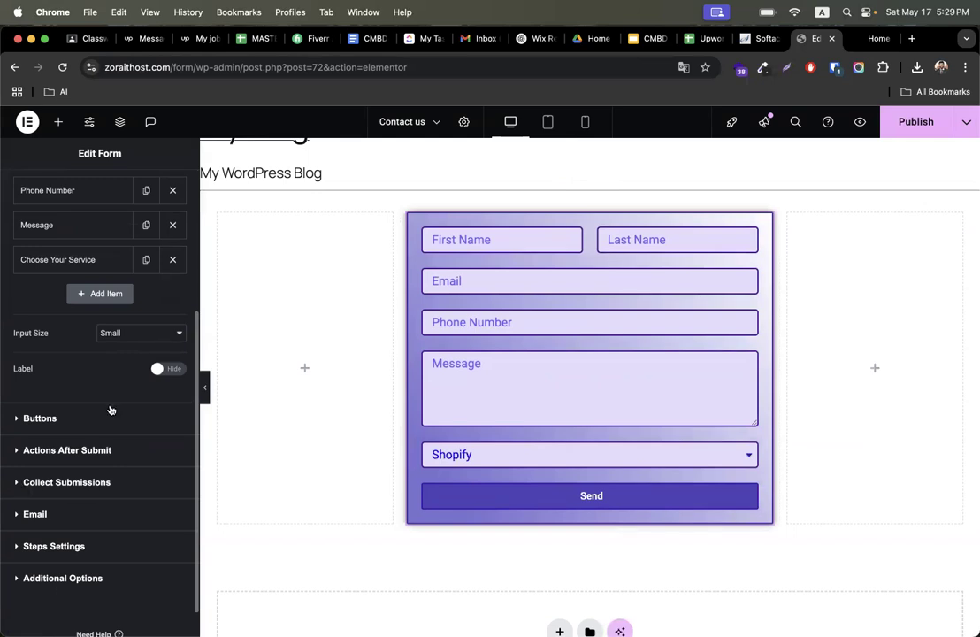
pyautogui.click(168, 370)
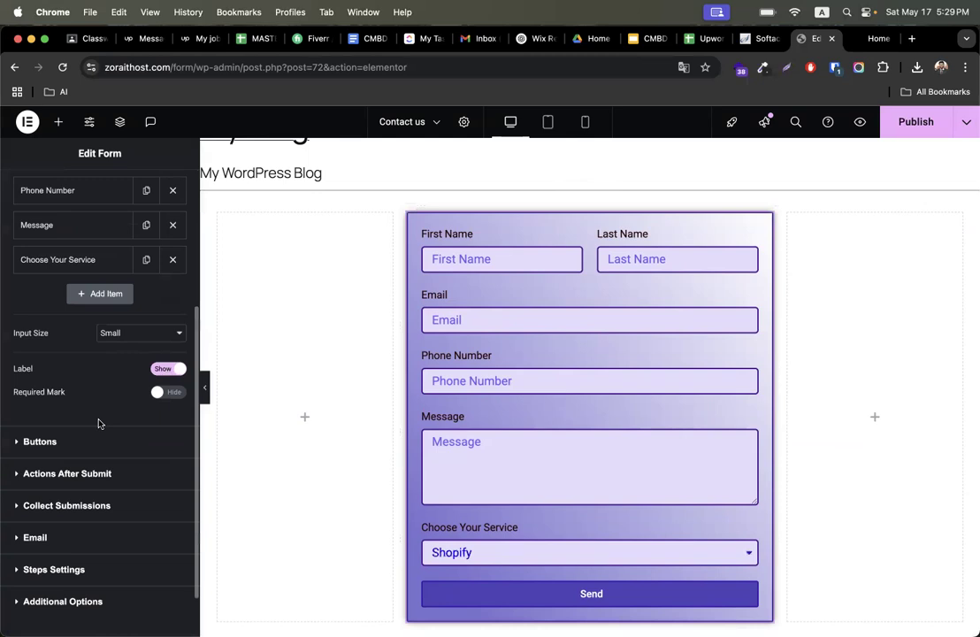
# - Set the form widget's padding to 30 px on all sides
pyautogui.scroll(5, 89, 354)
pyautogui.click(163, 188)
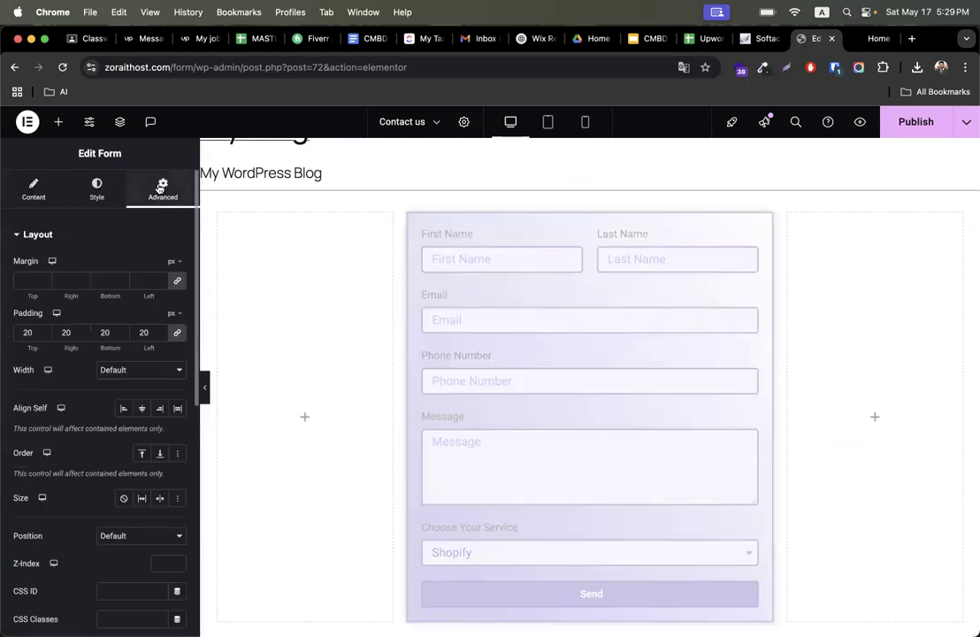
pyautogui.click(29, 333)
pyautogui.press('super+a')
pyautogui.write('30')
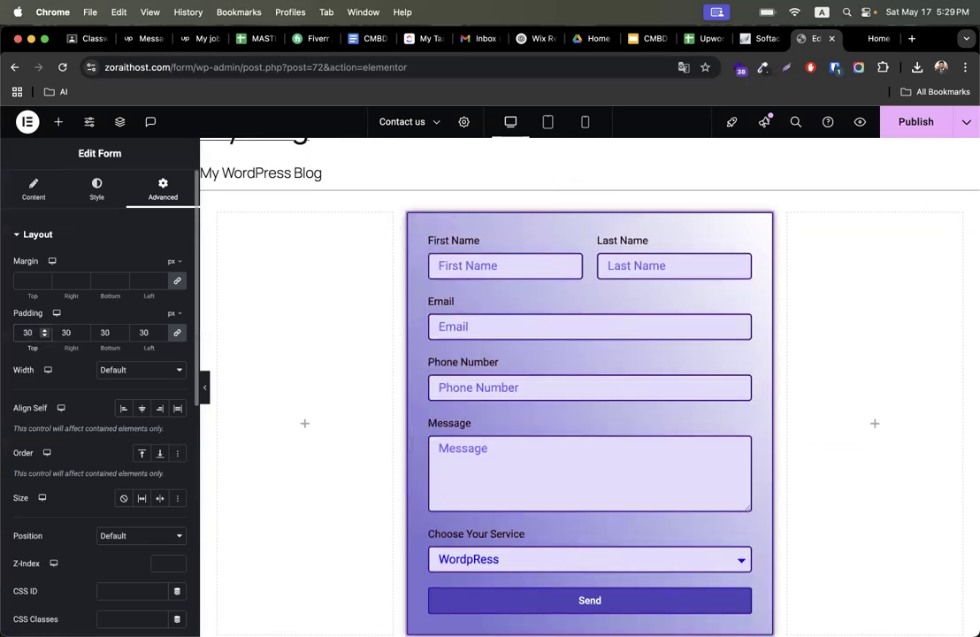
pyautogui.click(98, 189)
pyautogui.scroll(-5, 36, 509)
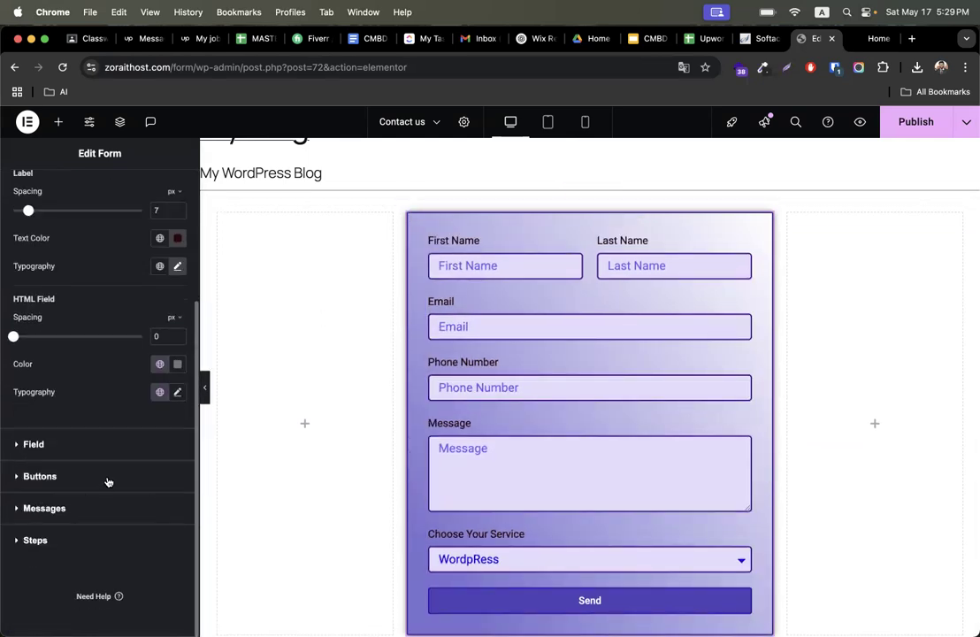
pyautogui.scroll(1, 521, 431)
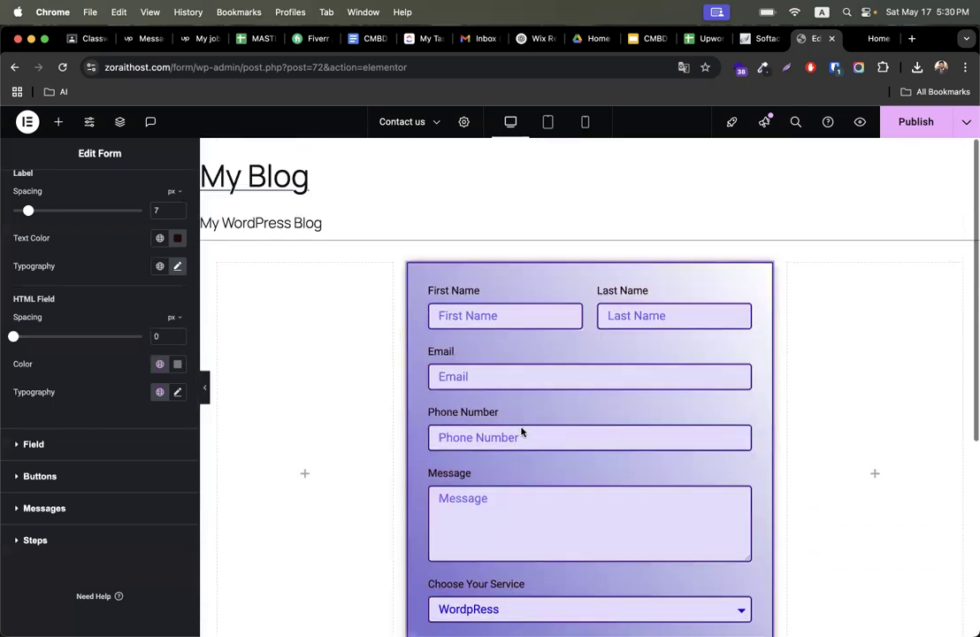
pyautogui.scroll(-3, 521, 429)
pyautogui.scroll(5, 102, 300)
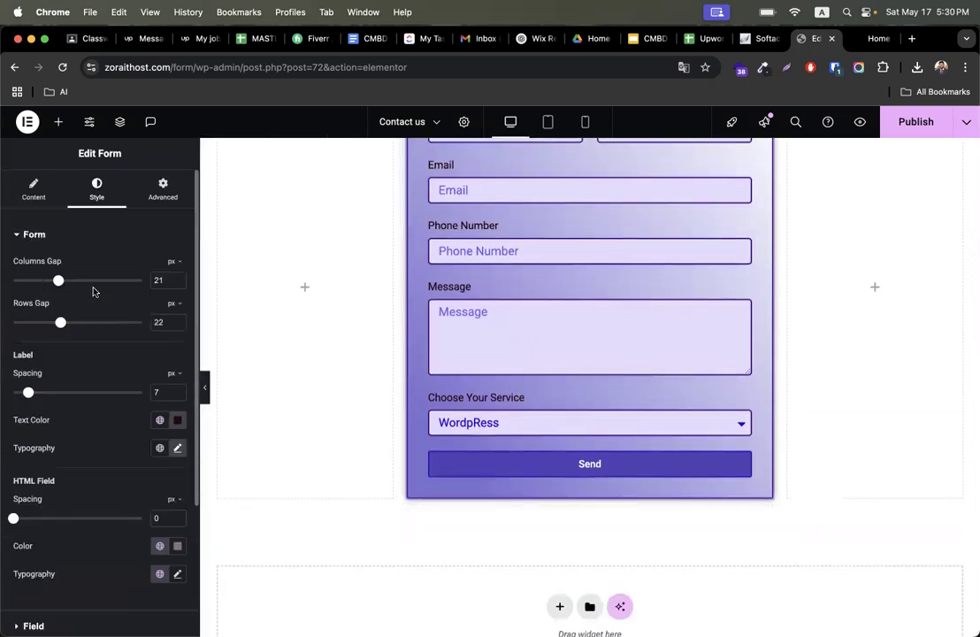
# - Add a new form field of type Step so the form splits into two steps
pyautogui.click(37, 183)
pyautogui.scroll(2, 637, 294)
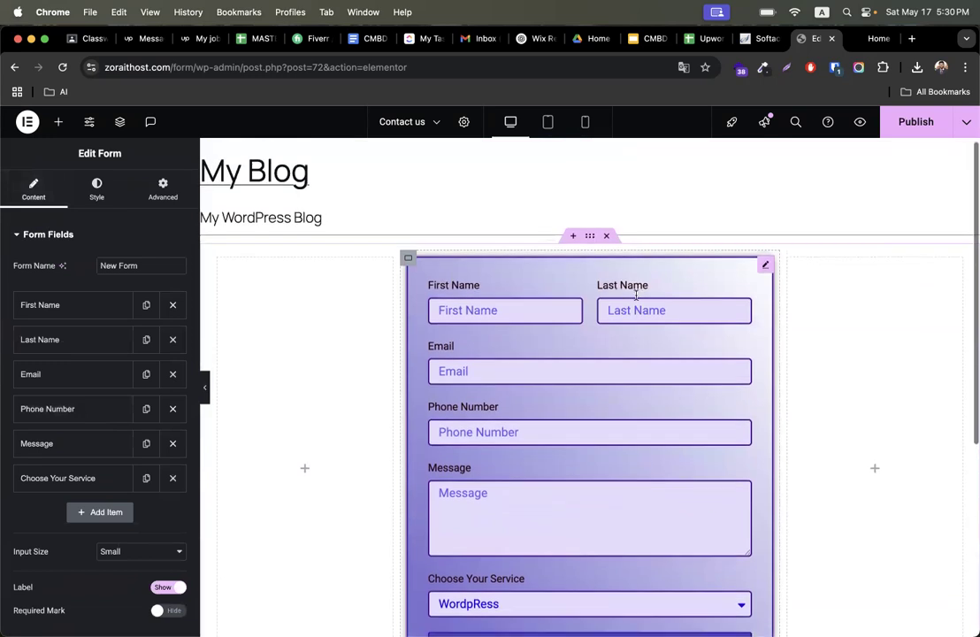
pyautogui.scroll(-3, 637, 294)
pyautogui.scroll(-5, 115, 438)
pyautogui.scroll(4, 114, 495)
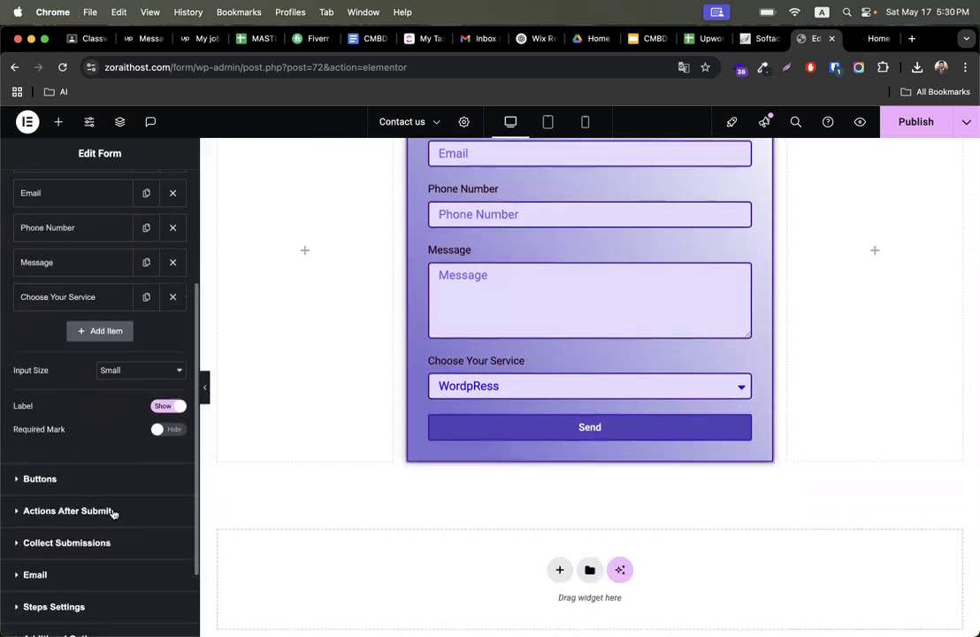
pyautogui.scroll(3, 496, 337)
pyautogui.scroll(-3, 459, 469)
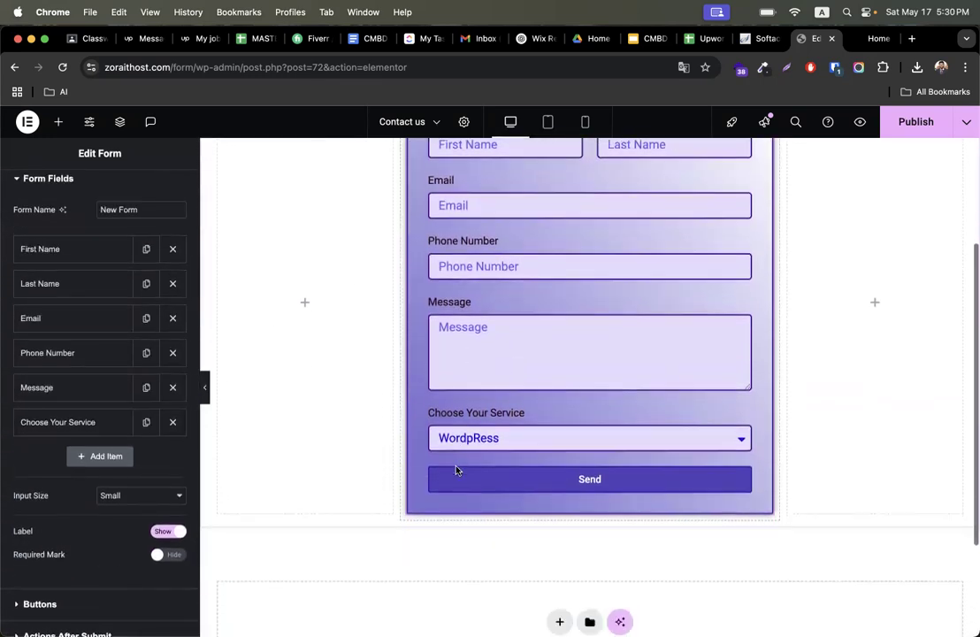
pyautogui.scroll(3, 370, 453)
pyautogui.scroll(-1, 54, 455)
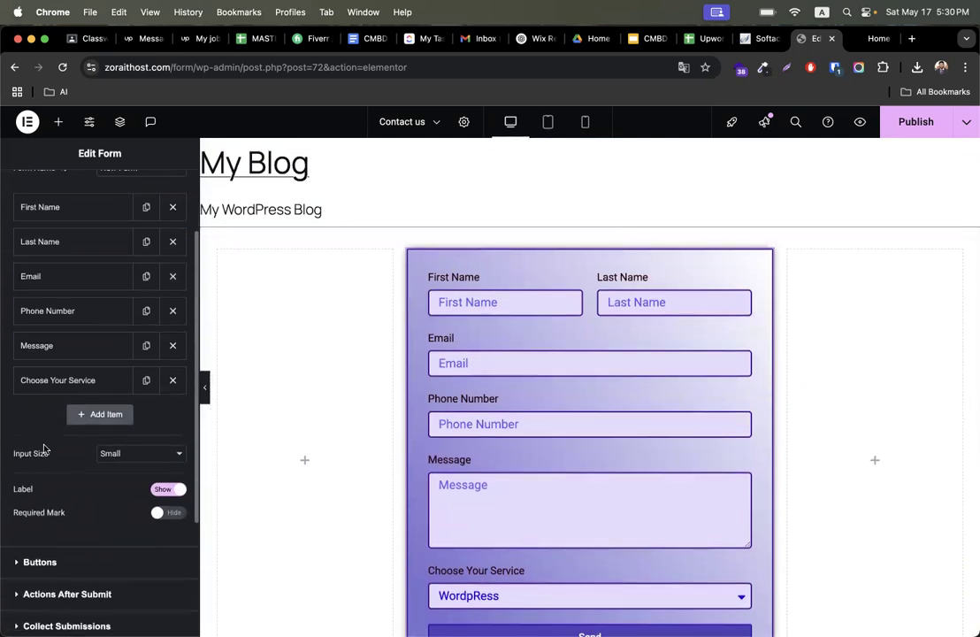
pyautogui.click(113, 415)
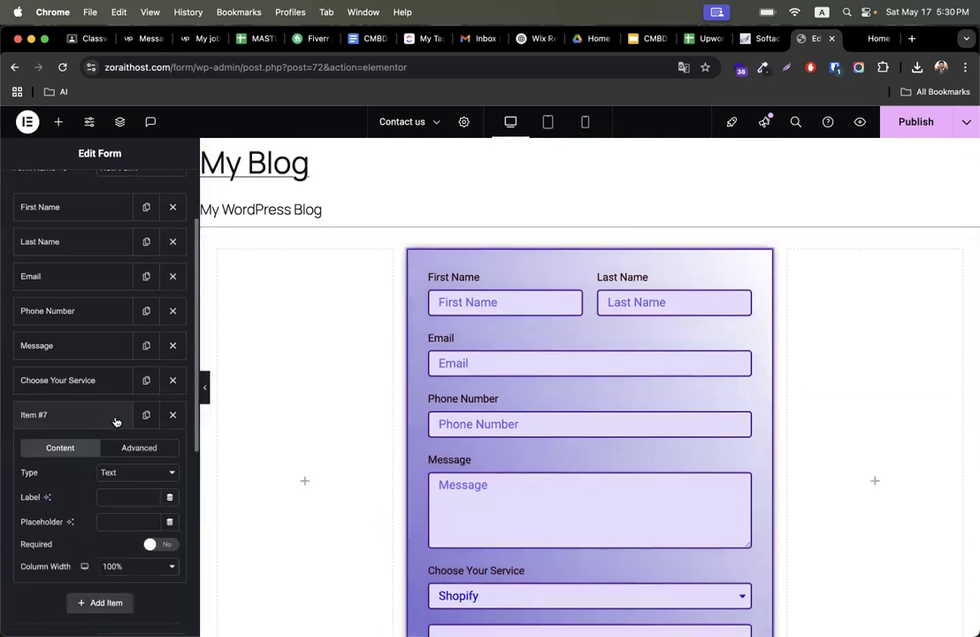
pyautogui.click(106, 473)
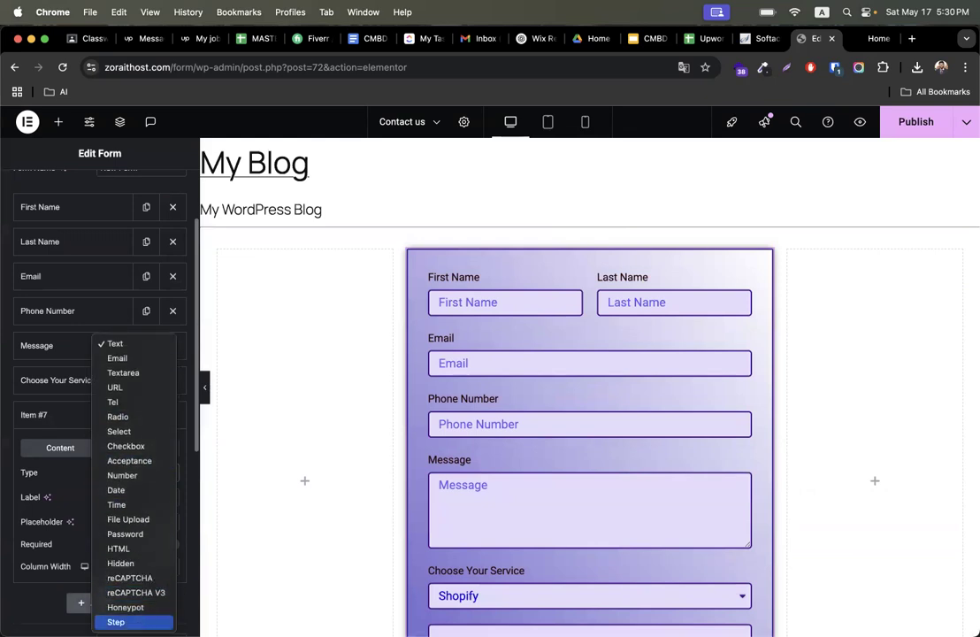
pyautogui.click(116, 622)
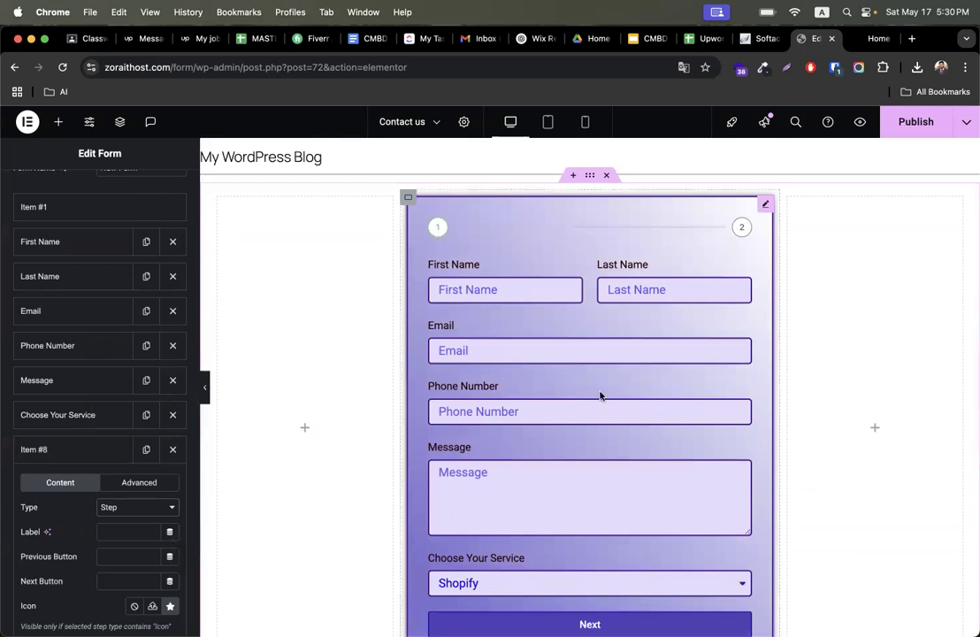
# - Add a text field labelled Company Name with the placeholder Company Name
pyautogui.scroll(-4, 600, 396)
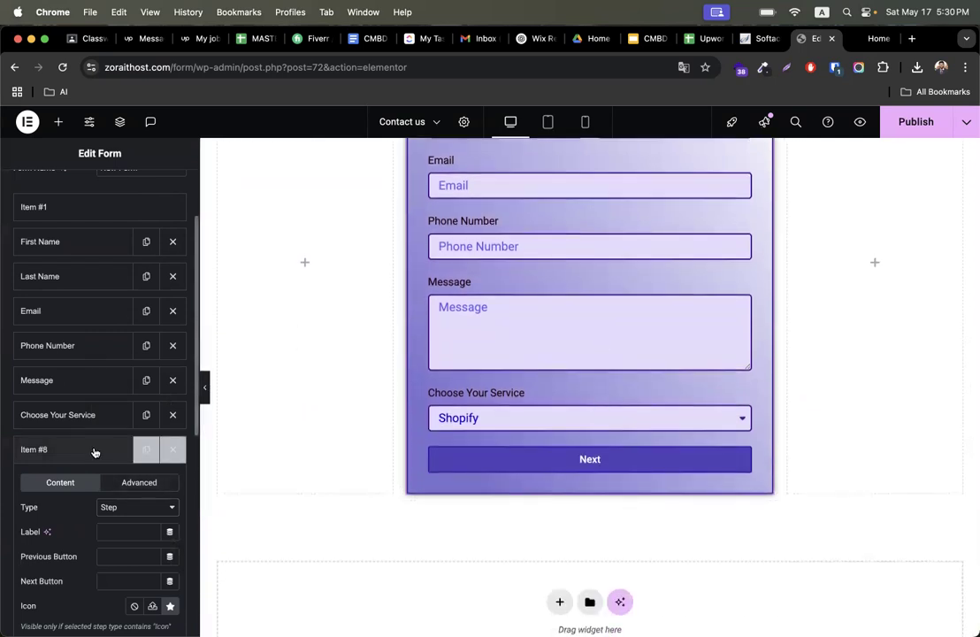
pyautogui.click(64, 457)
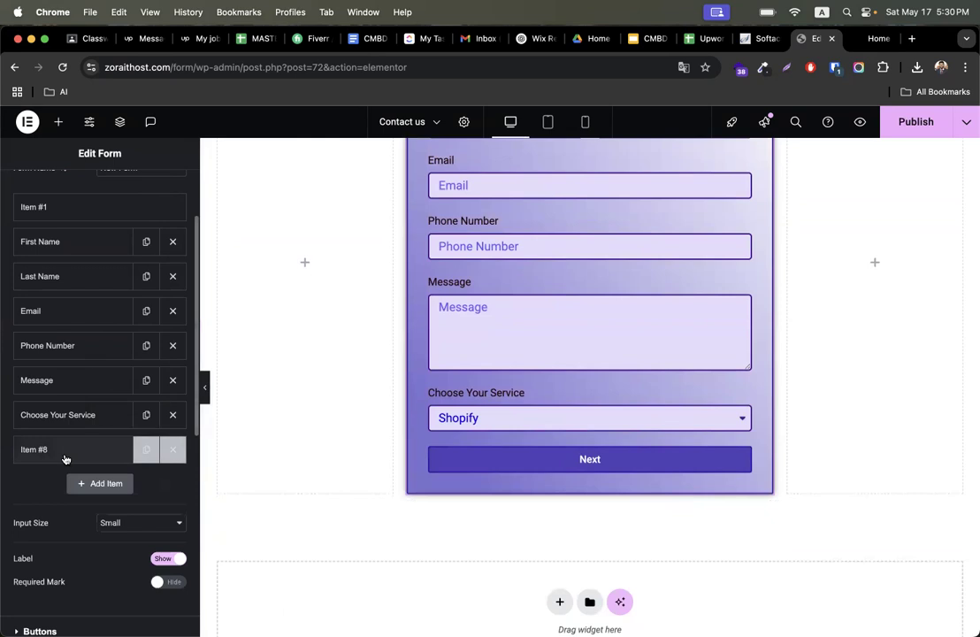
pyautogui.click(98, 484)
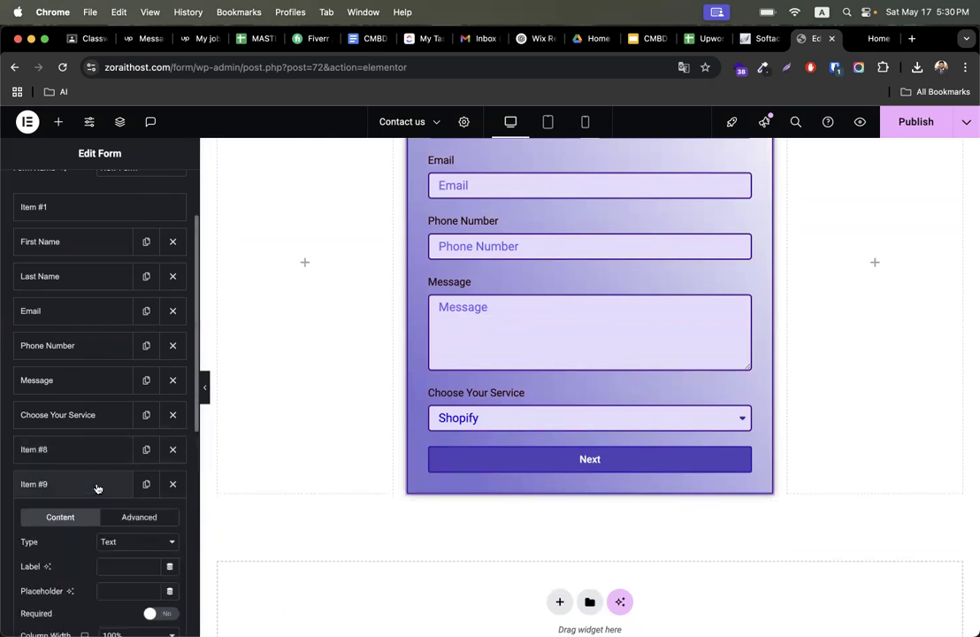
pyautogui.scroll(-2, 131, 495)
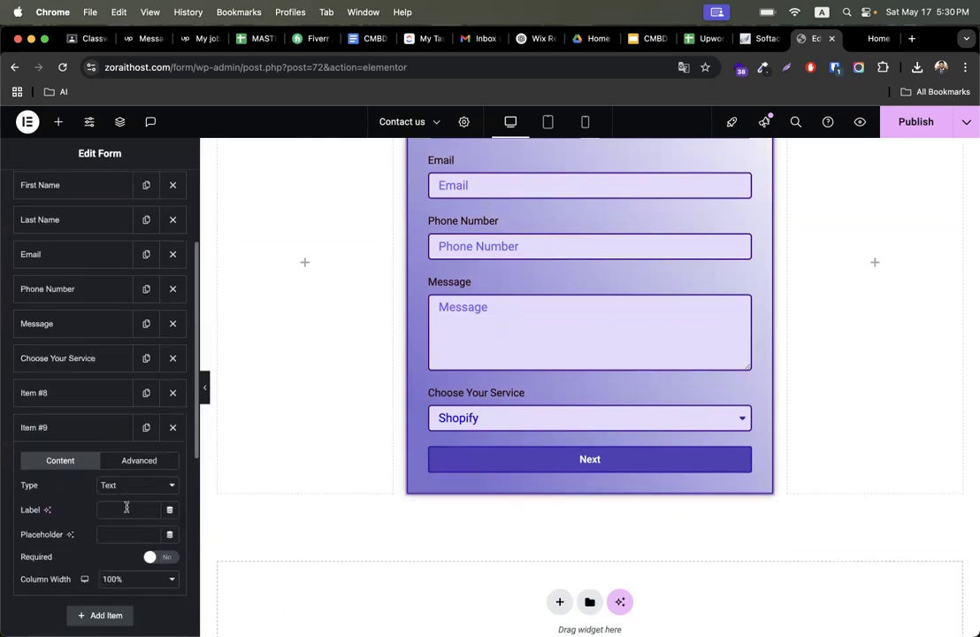
pyautogui.click(126, 510)
pyautogui.write('Company Name')
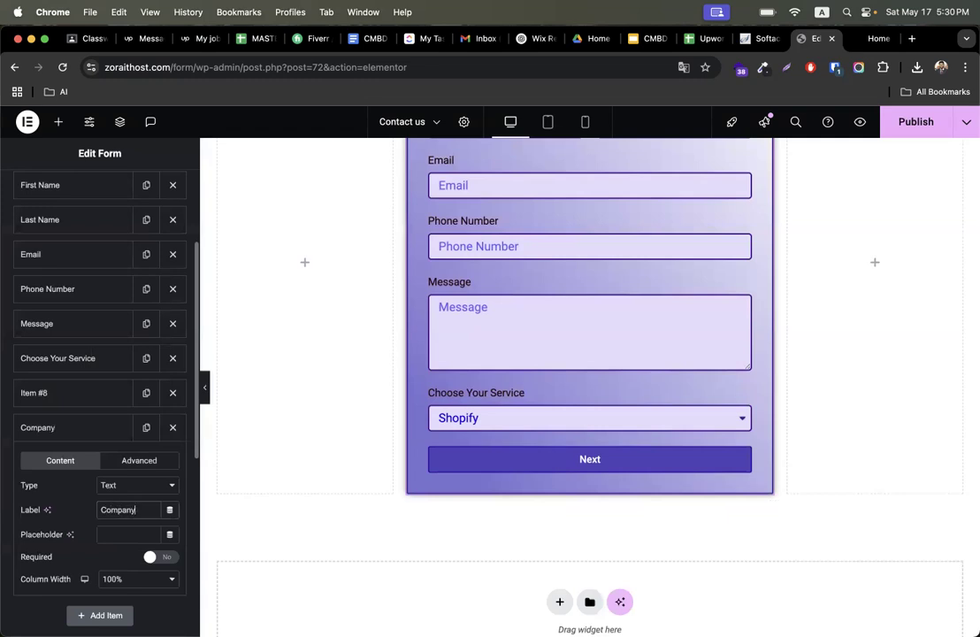
pyautogui.tripleClick(150, 507)
pyautogui.hotkey('ctrl', 'c')
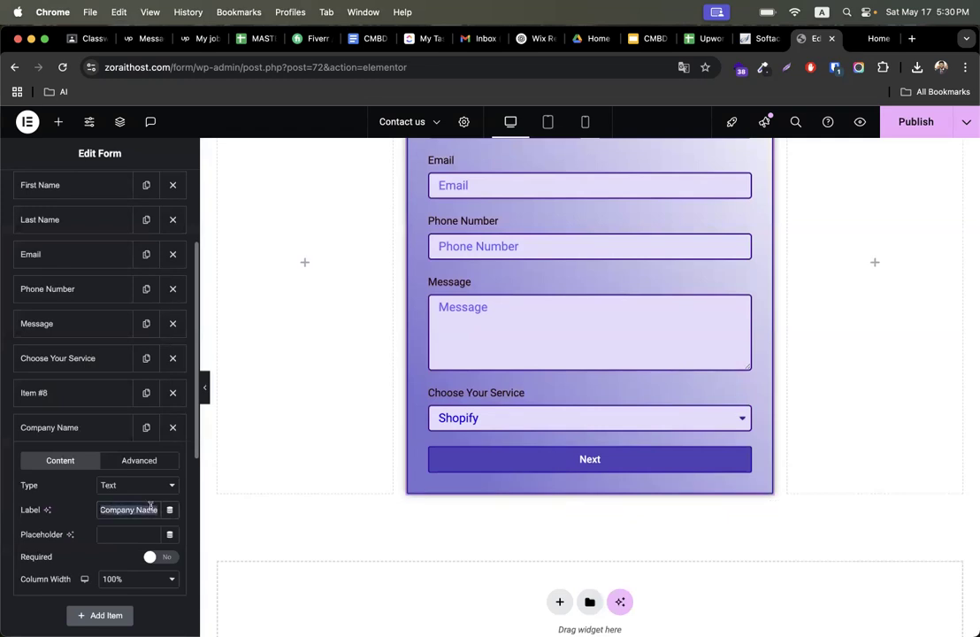
pyautogui.click(130, 534)
pyautogui.hotkey('ctrl', 'v')
# - Turn off the Email field's Required option and advance the form preview to its second step
pyautogui.click(554, 459)
pyautogui.scroll(2, 482, 371)
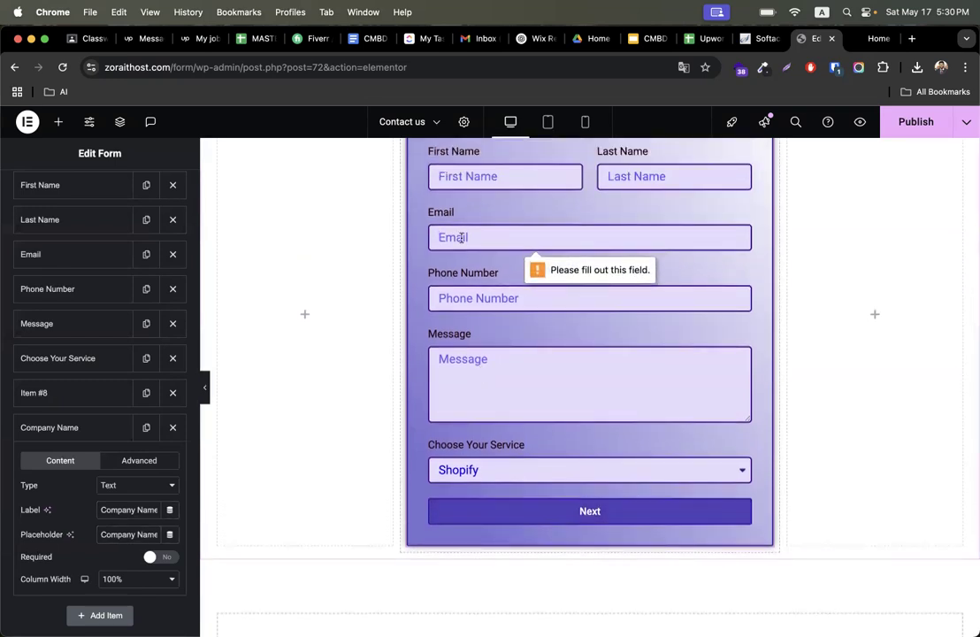
pyautogui.click(34, 266)
pyautogui.click(150, 383)
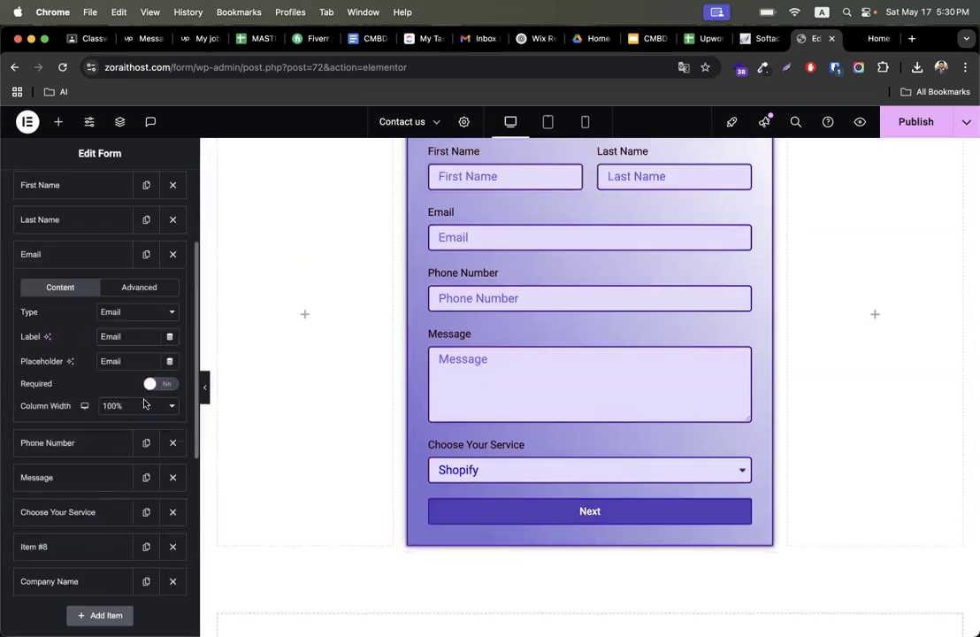
pyautogui.click(531, 510)
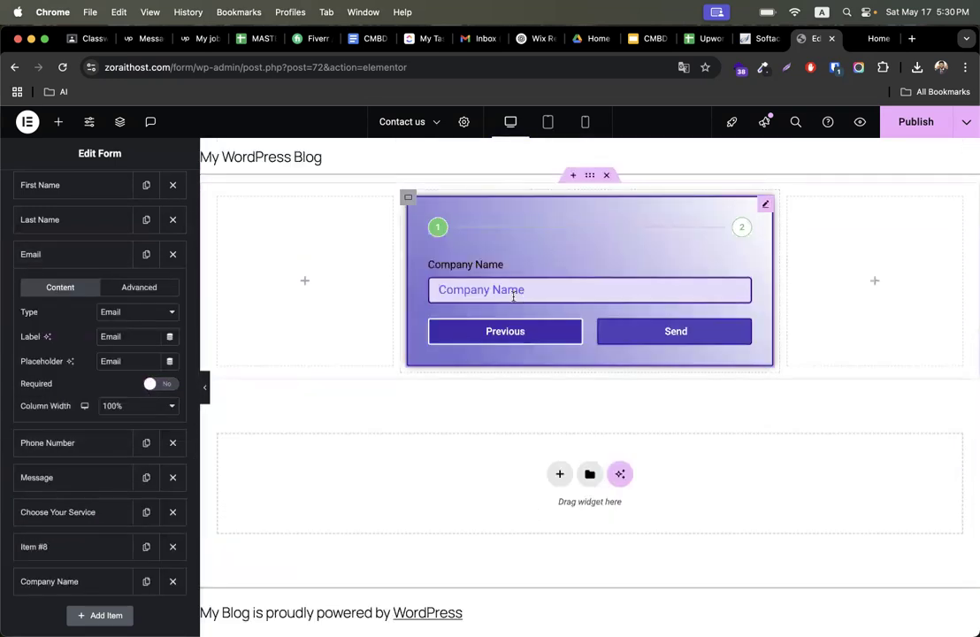
# - Add an Email field labelled Company Email with the placeholder Company Email
pyautogui.scroll(-5, 102, 442)
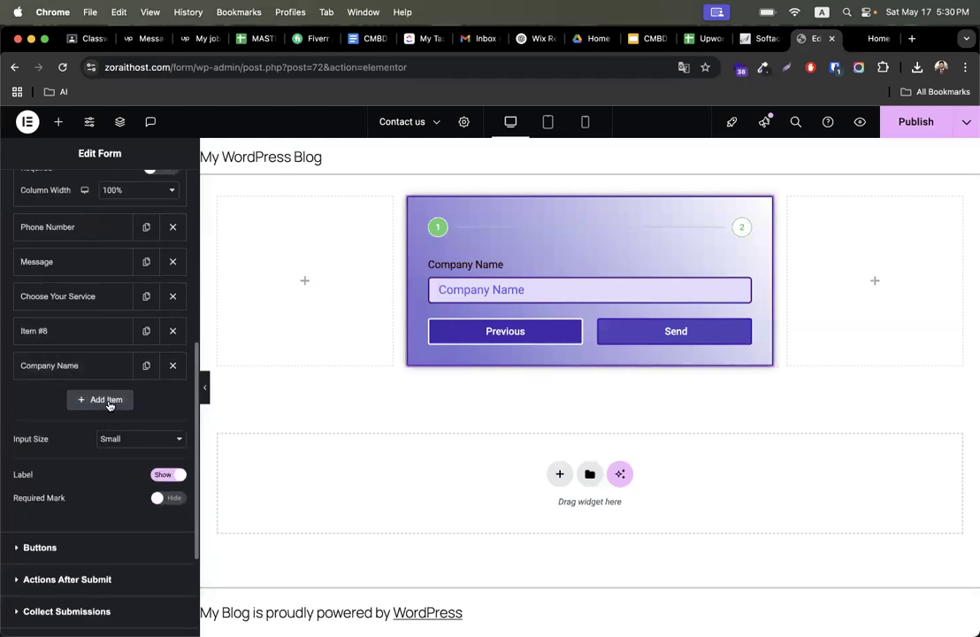
pyautogui.click(44, 335)
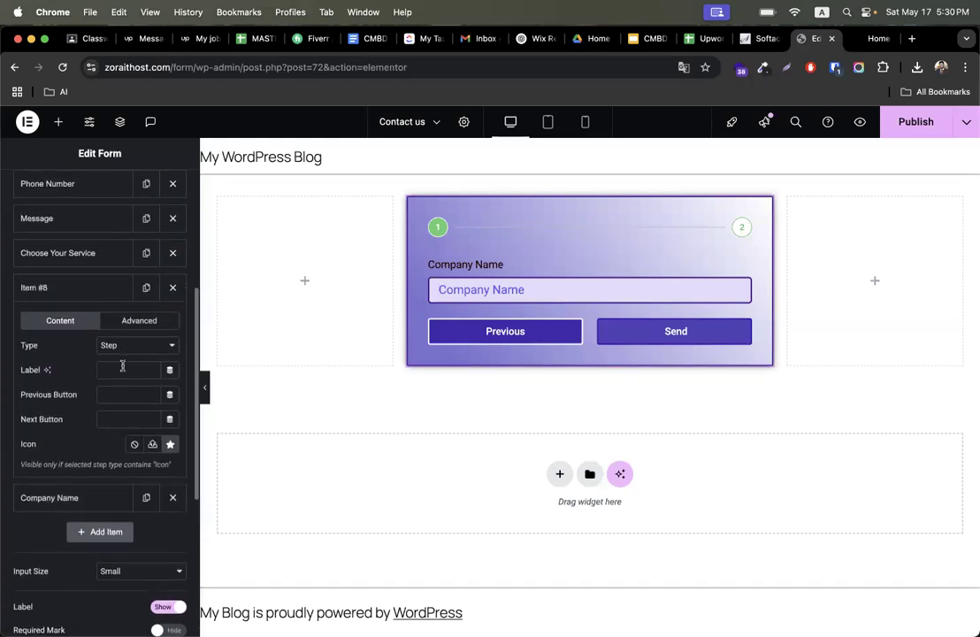
pyautogui.click(62, 288)
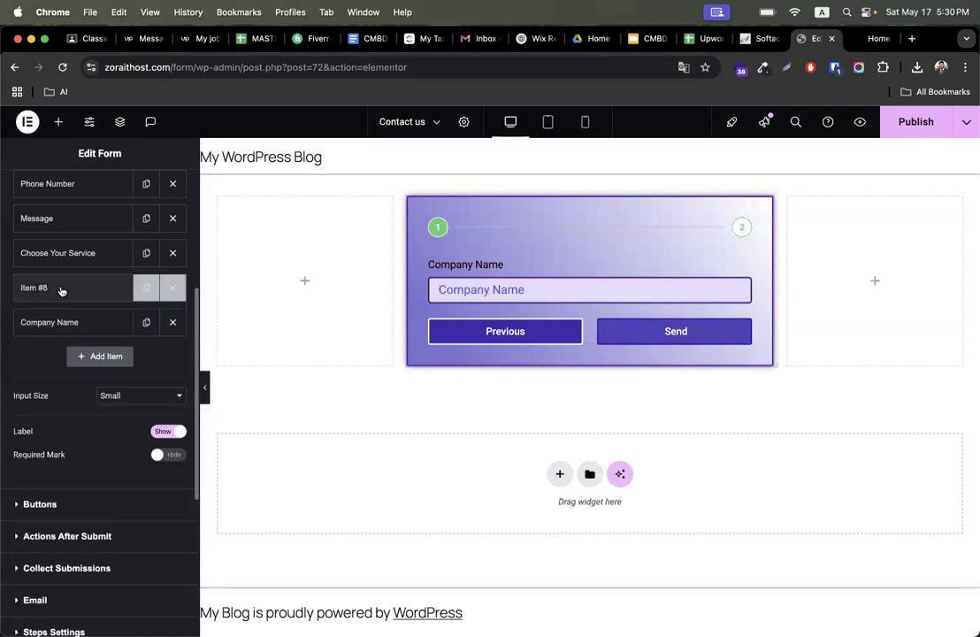
pyautogui.click(102, 355)
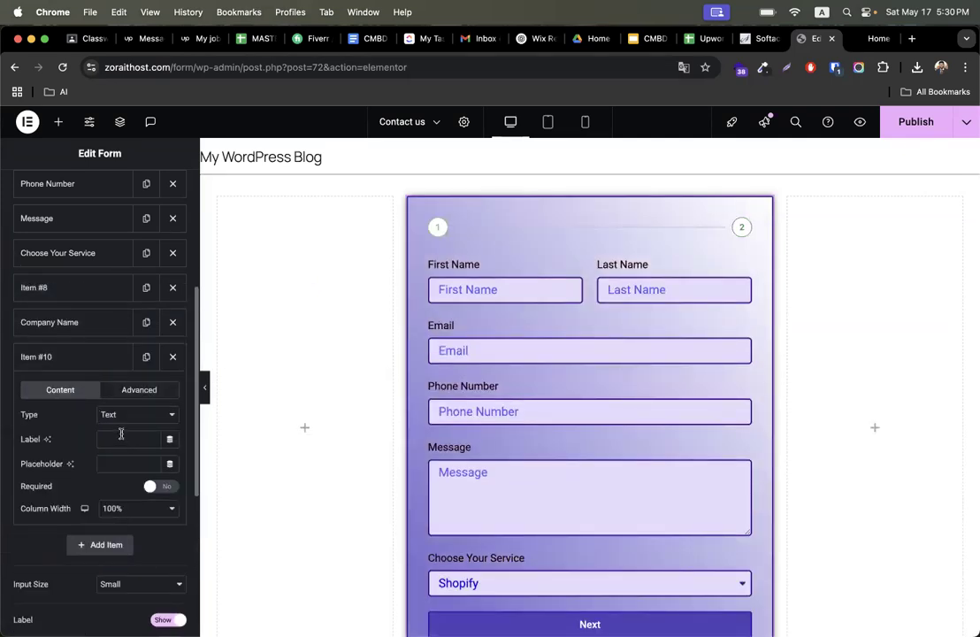
pyautogui.click(106, 414)
pyautogui.click(119, 431)
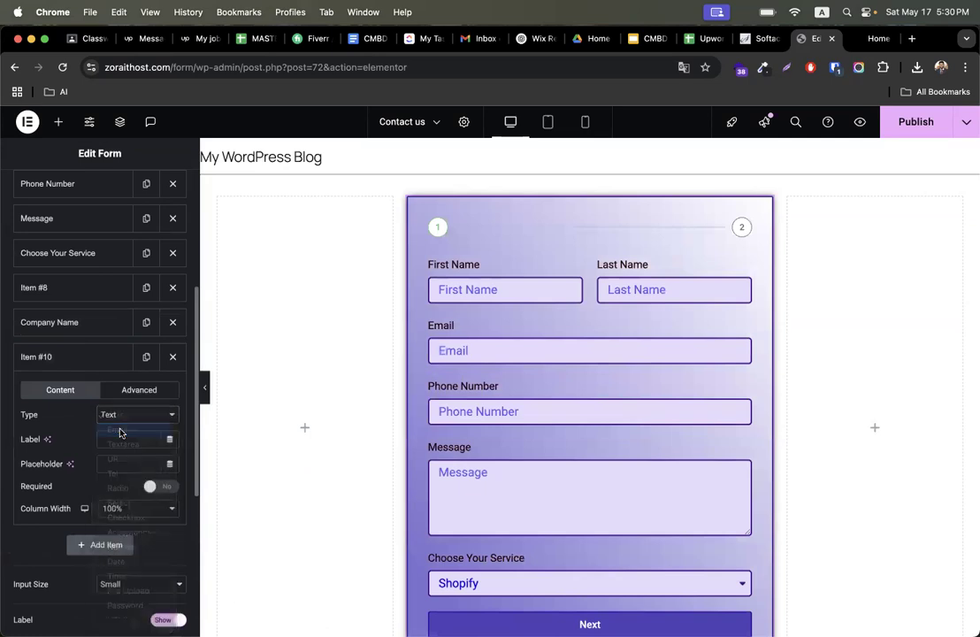
pyautogui.press('super+v')
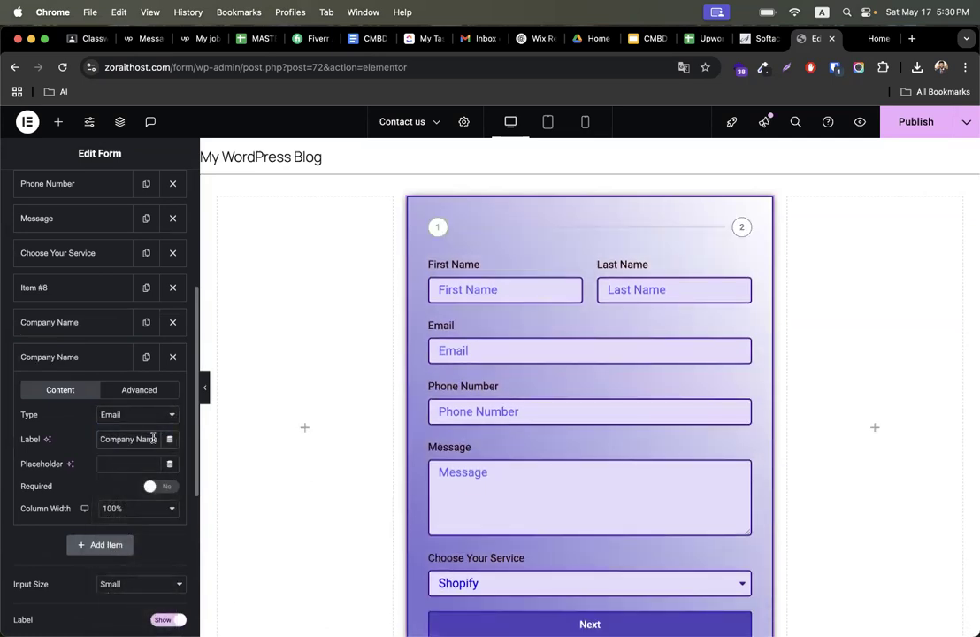
pyautogui.write('Email')
pyautogui.press('super+a')
pyautogui.press('super+c')
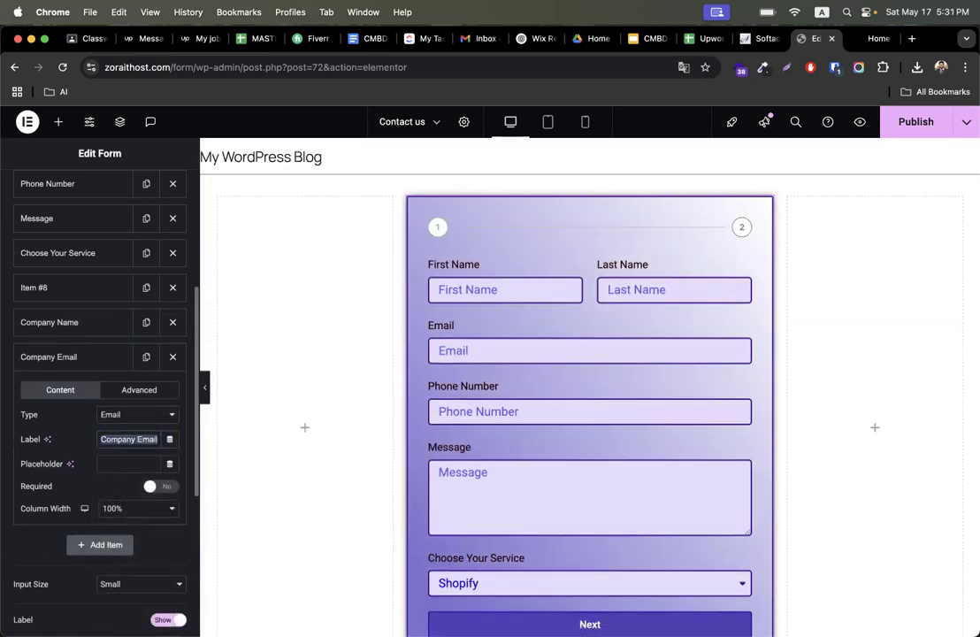
pyautogui.click(121, 464)
pyautogui.press('super+v')
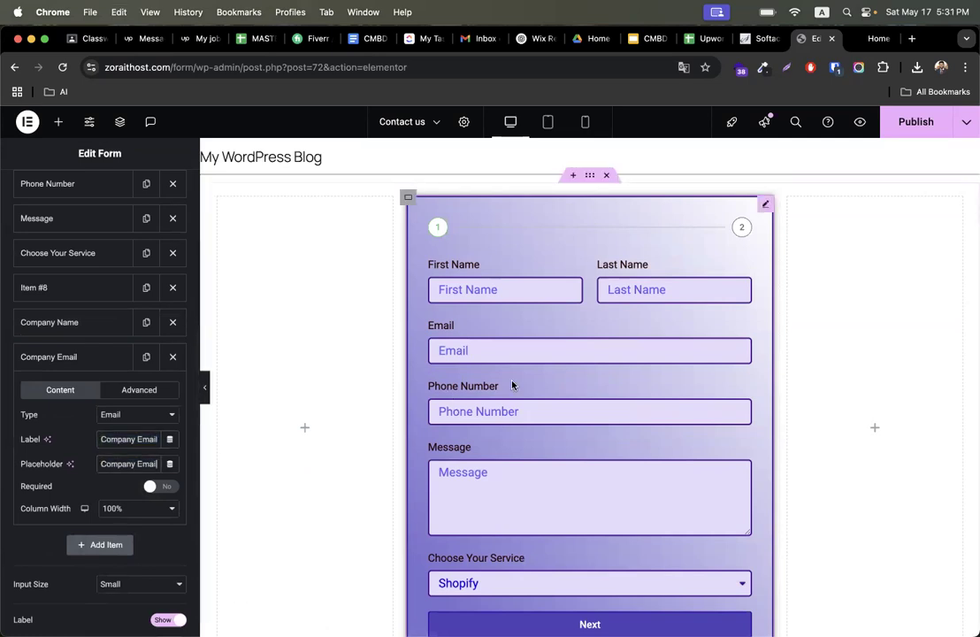
pyautogui.scroll(-3, 514, 383)
pyautogui.click(587, 445)
pyautogui.scroll(2, 525, 454)
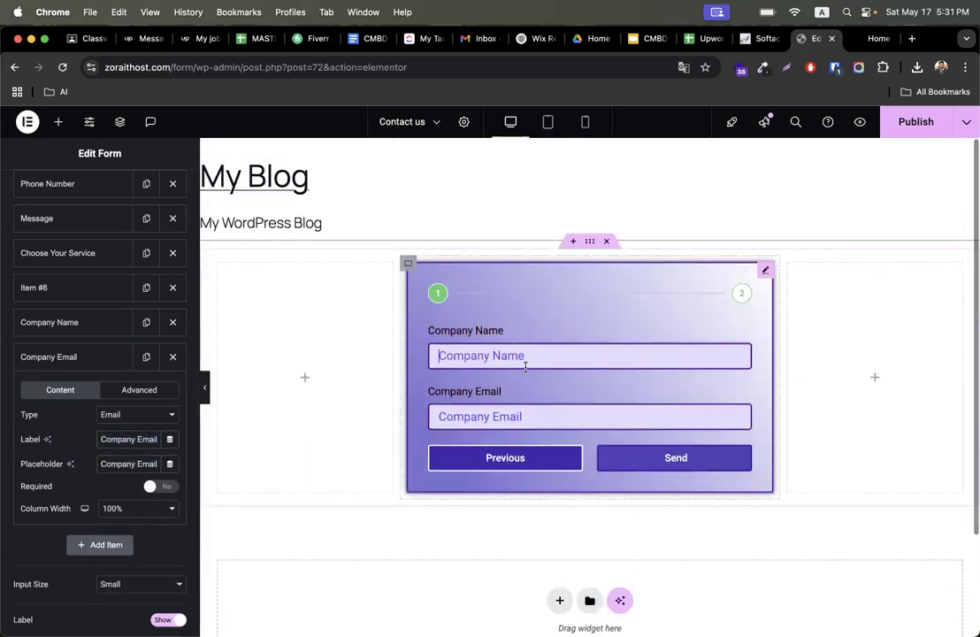
# - Add a Number field labelled Employee Numbers
pyautogui.click(76, 359)
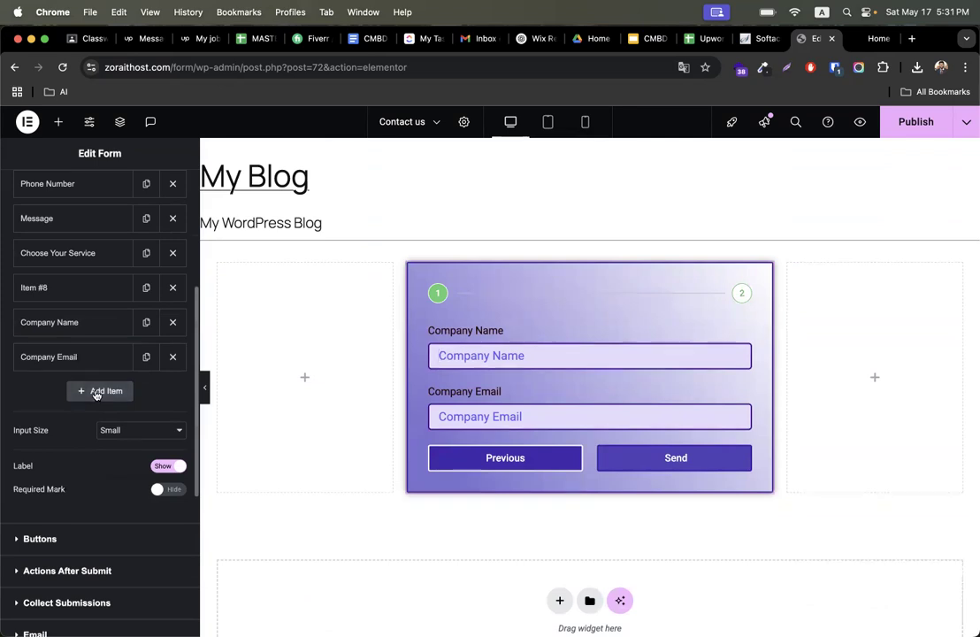
pyautogui.click(94, 392)
pyautogui.click(114, 449)
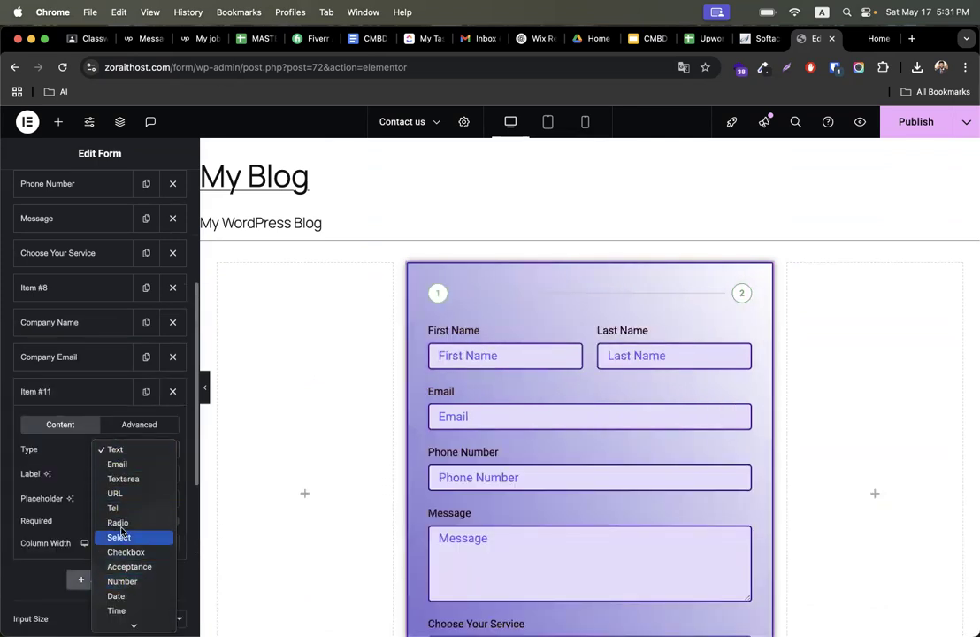
pyautogui.click(136, 582)
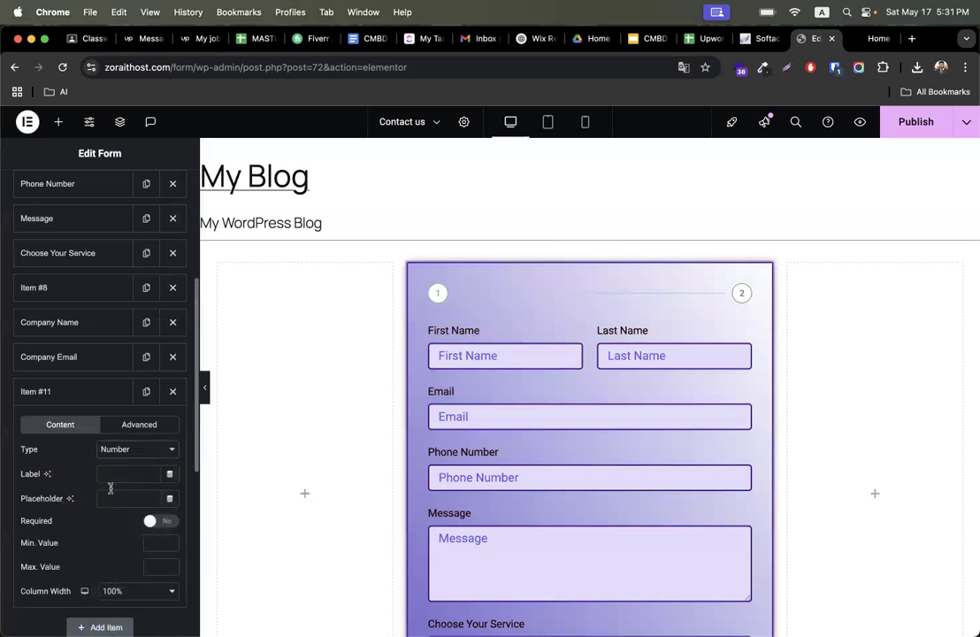
pyautogui.click(122, 475)
pyautogui.write('Employee Numbers')
pyautogui.click(104, 497)
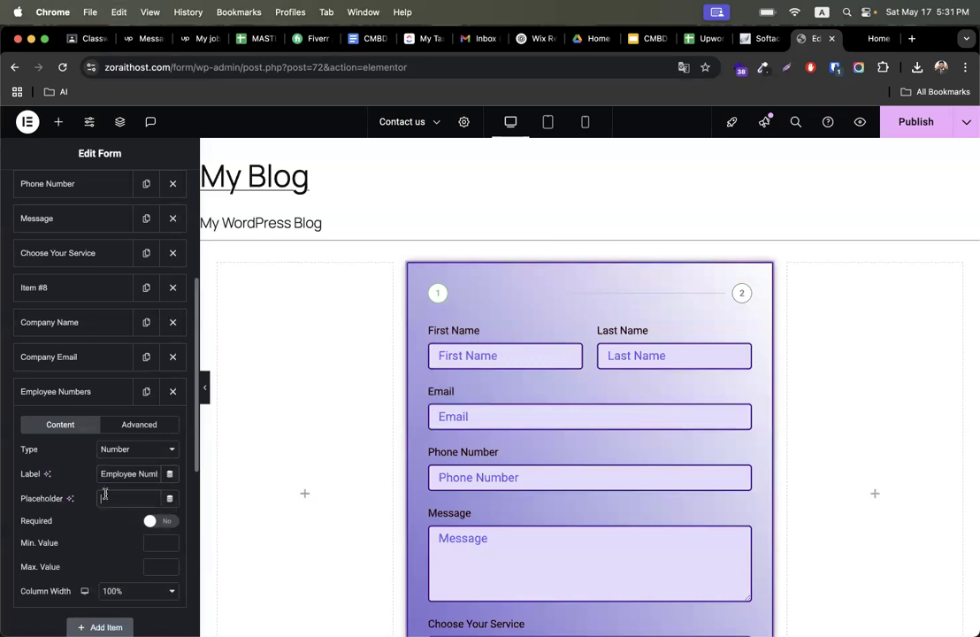
pyautogui.click(99, 392)
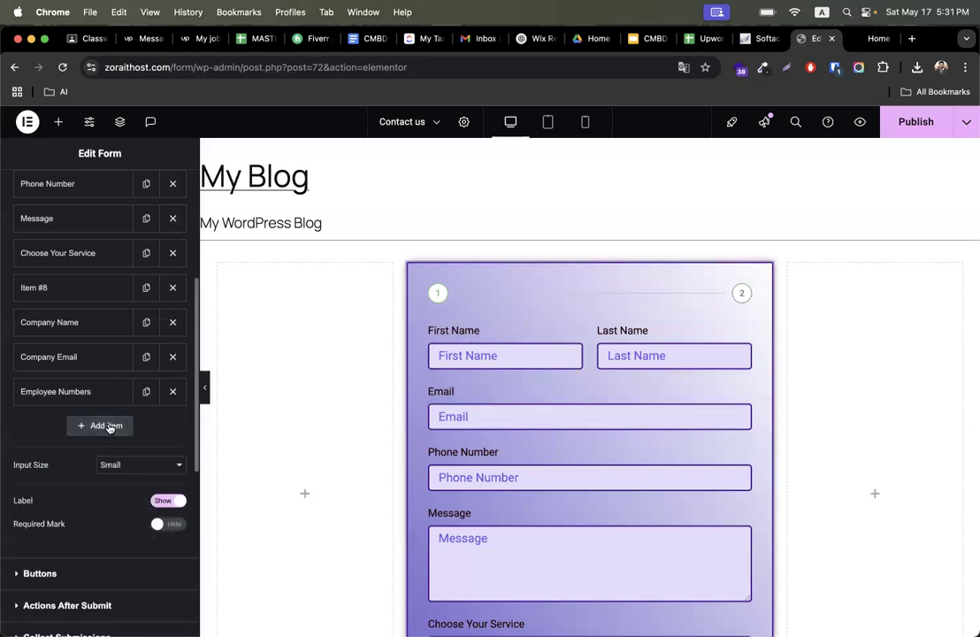
# - Add a URL field labelled Website with the placeholder Website
pyautogui.click(107, 426)
pyautogui.click(130, 487)
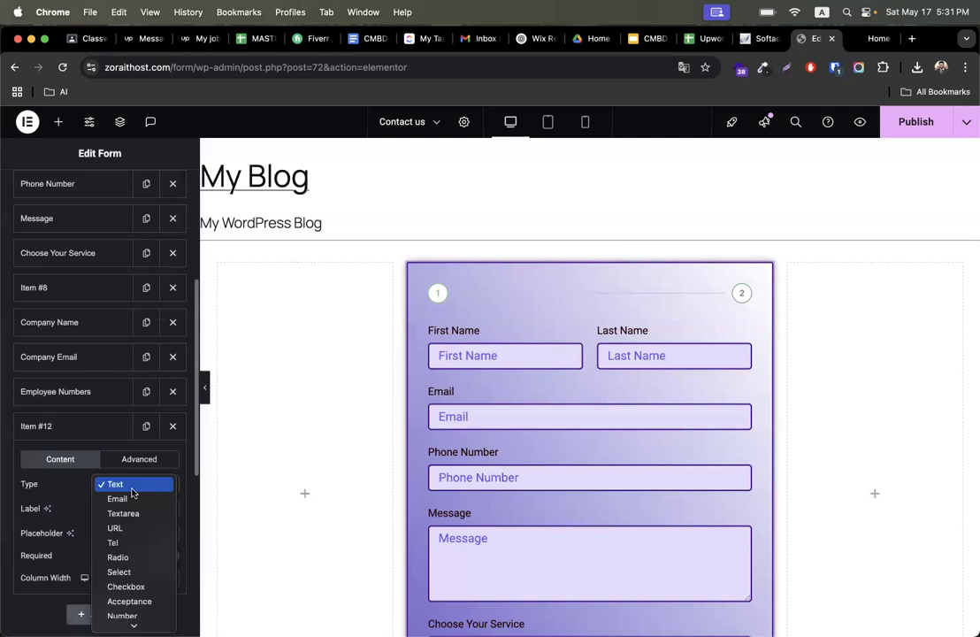
pyautogui.click(124, 528)
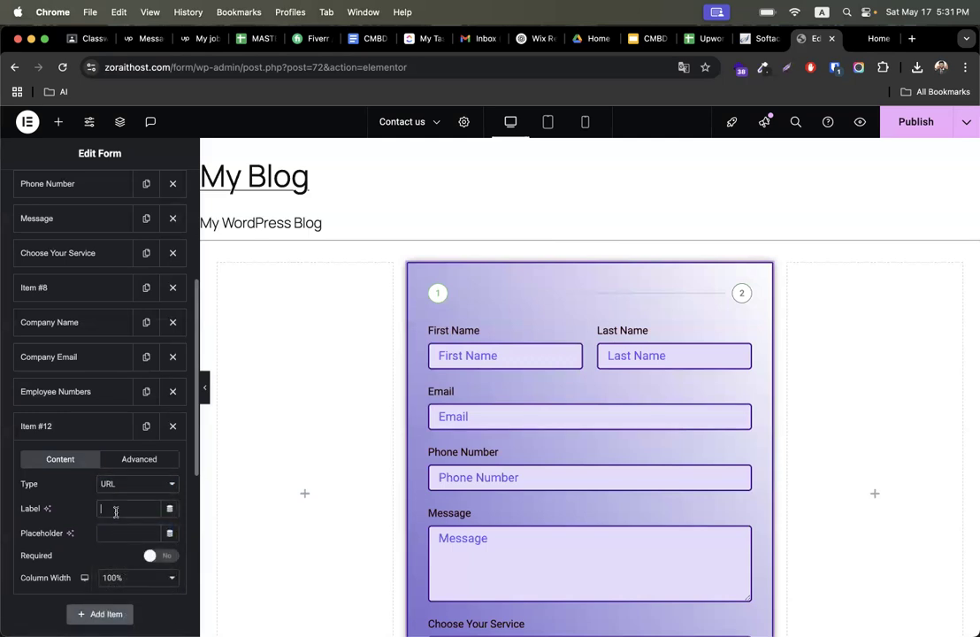
pyautogui.click(116, 509)
pyautogui.write('Website')
pyautogui.press('super+a')
pyautogui.press('super+c')
pyautogui.click(133, 533)
pyautogui.press('super+v')
pyautogui.click(88, 435)
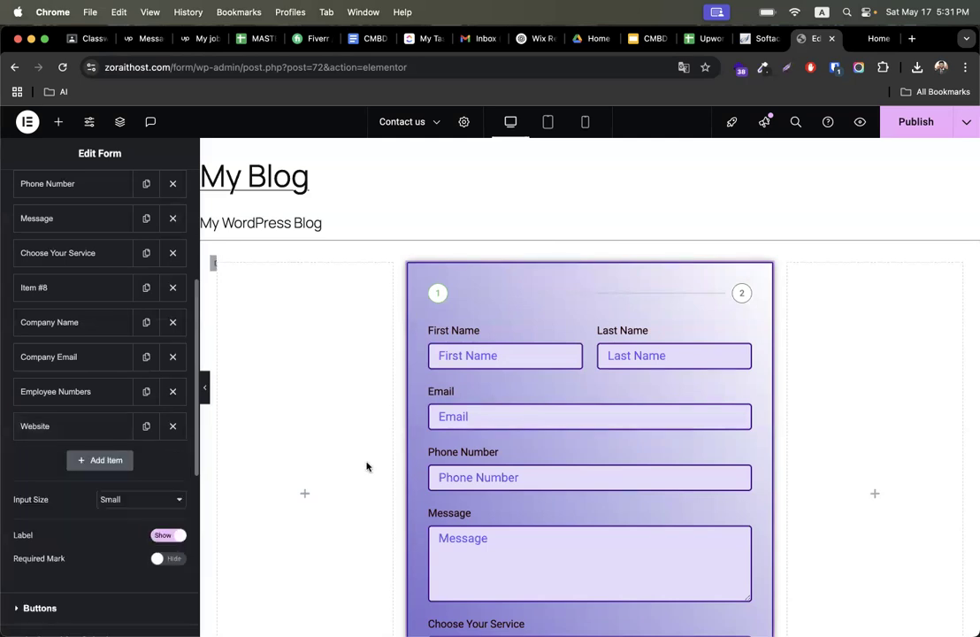
# - Fill the first form step in the preview with test names and an email, pick a service, and advance to the second step
pyautogui.scroll(-3, 365, 464)
pyautogui.click(508, 239)
pyautogui.write('kjsdf')
pyautogui.click(634, 227)
pyautogui.write('dsdf')
pyautogui.click(517, 291)
pyautogui.write('sdf')
pyautogui.click(515, 349)
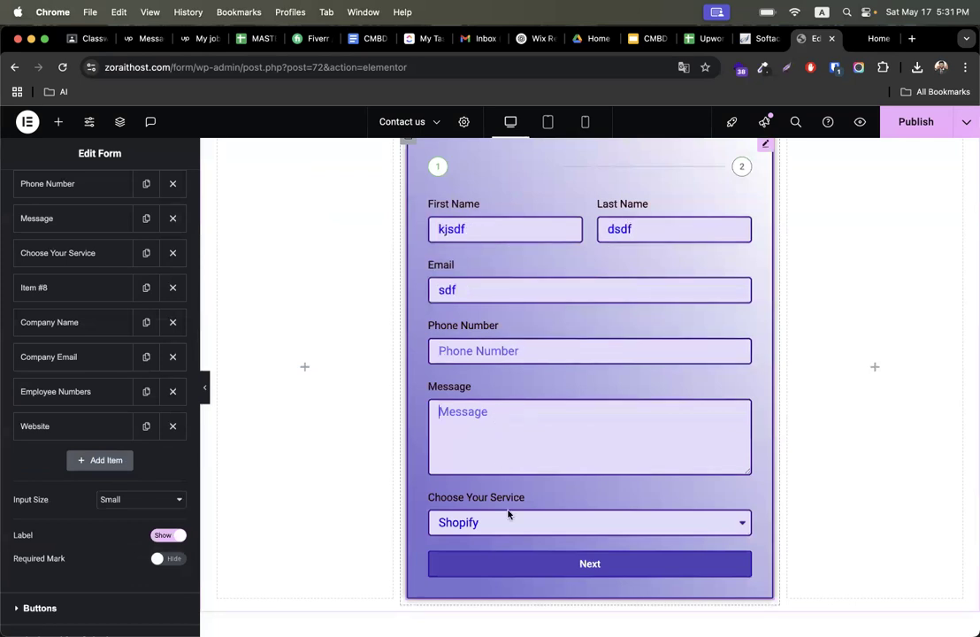
pyautogui.click(504, 560)
pyautogui.doubleClick(490, 297)
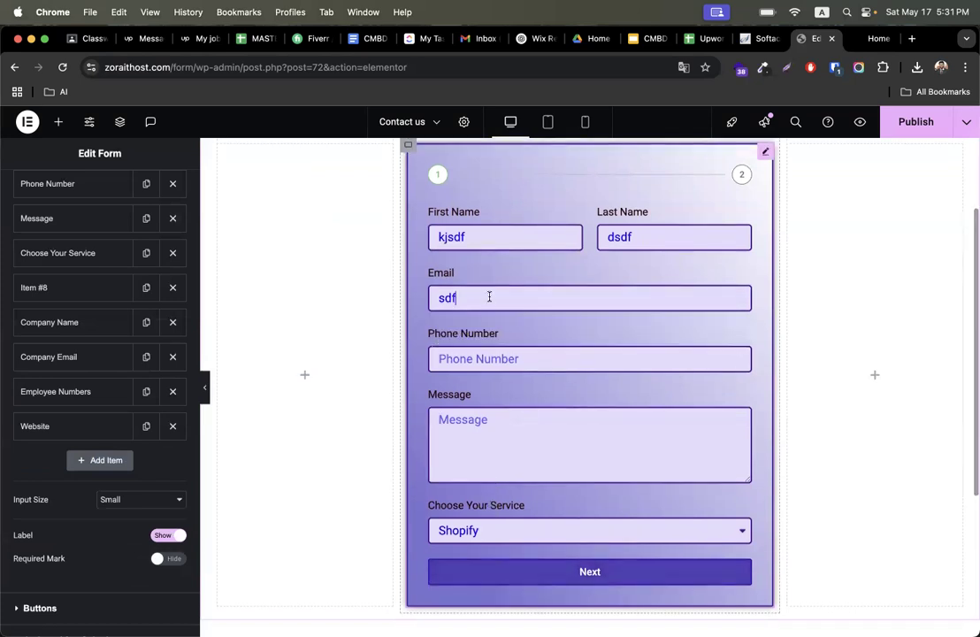
pyautogui.press('BackSpace')
pyautogui.click(498, 570)
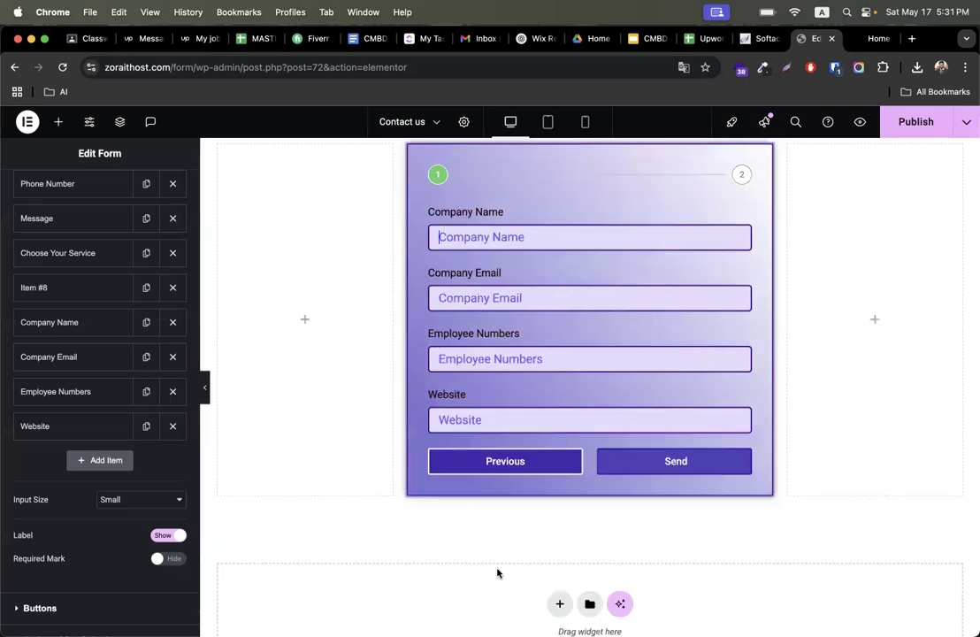
# - Check the second step's Company Name, Company Email, Employee Numbers and Website fields in the preview
pyautogui.scroll(3, 499, 530)
pyautogui.click(542, 296)
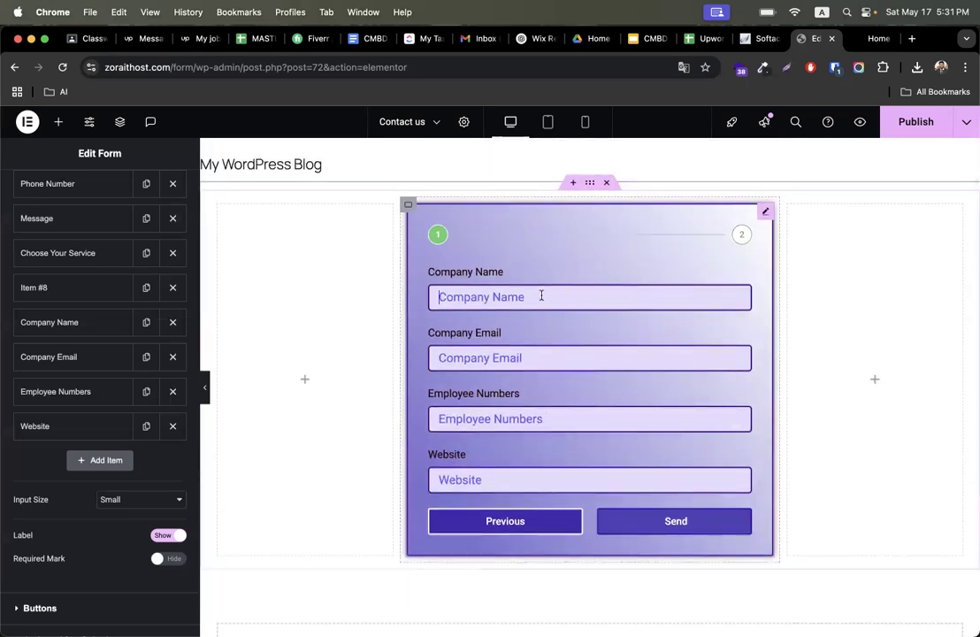
pyautogui.click(448, 355)
pyautogui.click(499, 412)
pyautogui.click(474, 478)
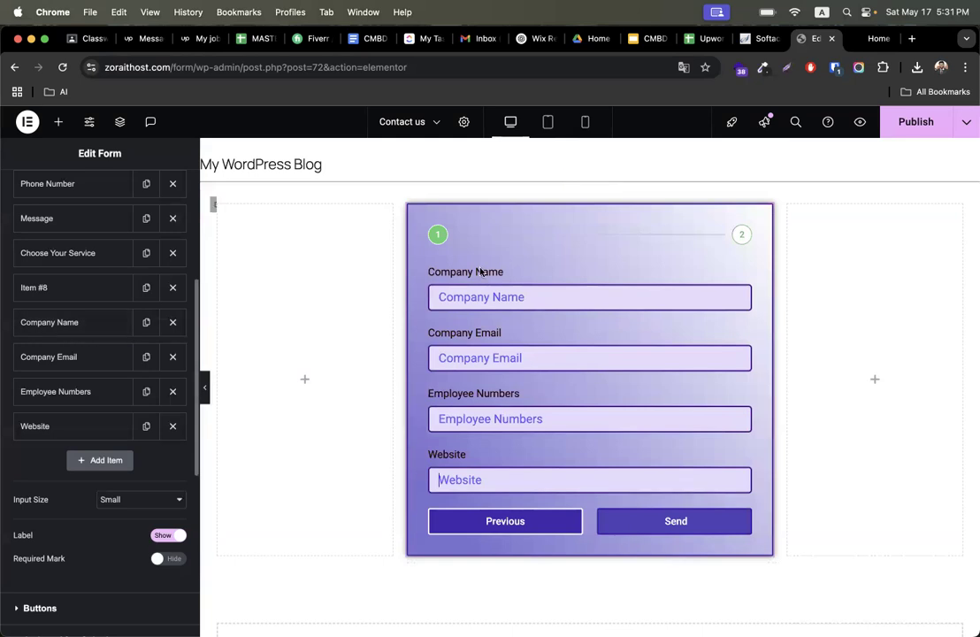
pyautogui.scroll(-3, 142, 488)
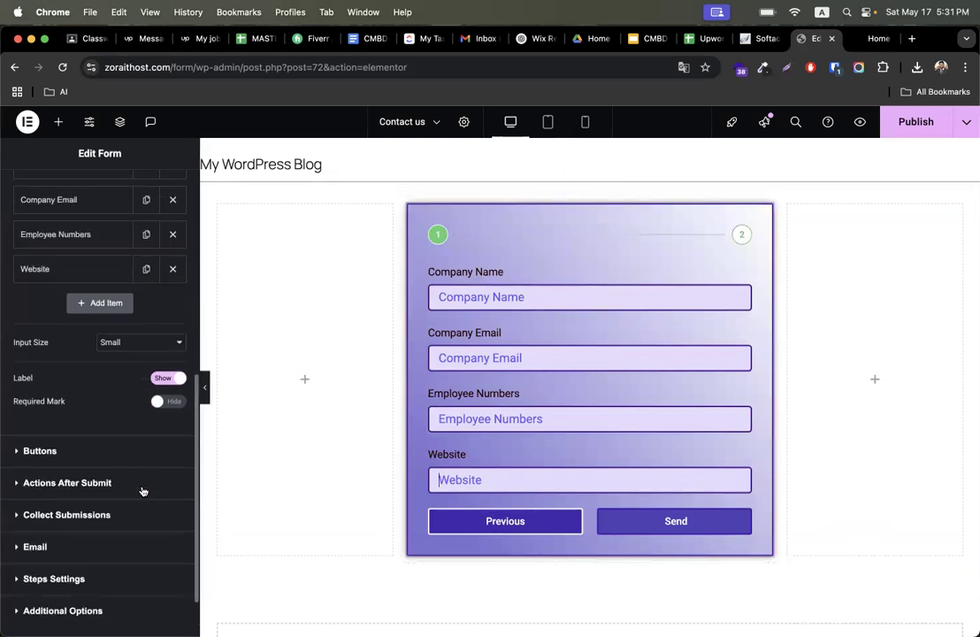
pyautogui.scroll(10, 142, 488)
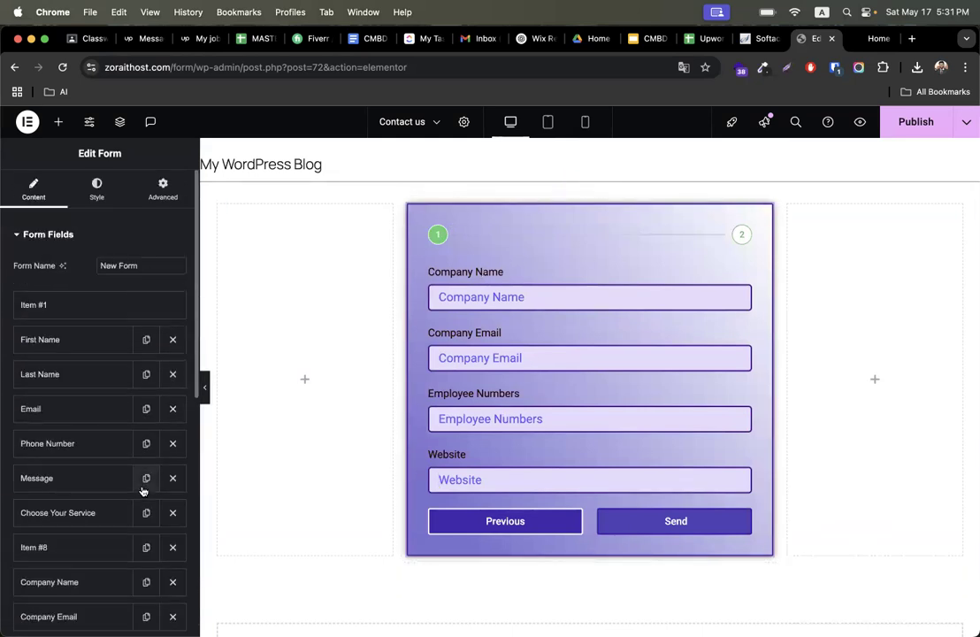
# - Set the Inactive step primary color in the form's Steps style to #382984
pyautogui.click(91, 194)
pyautogui.scroll(-3, 88, 455)
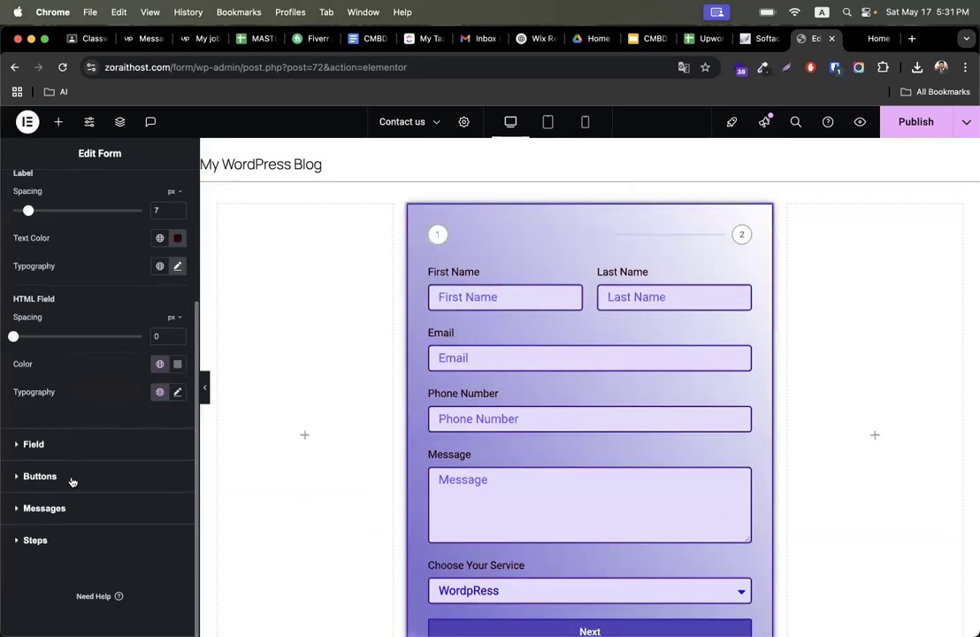
pyautogui.click(42, 542)
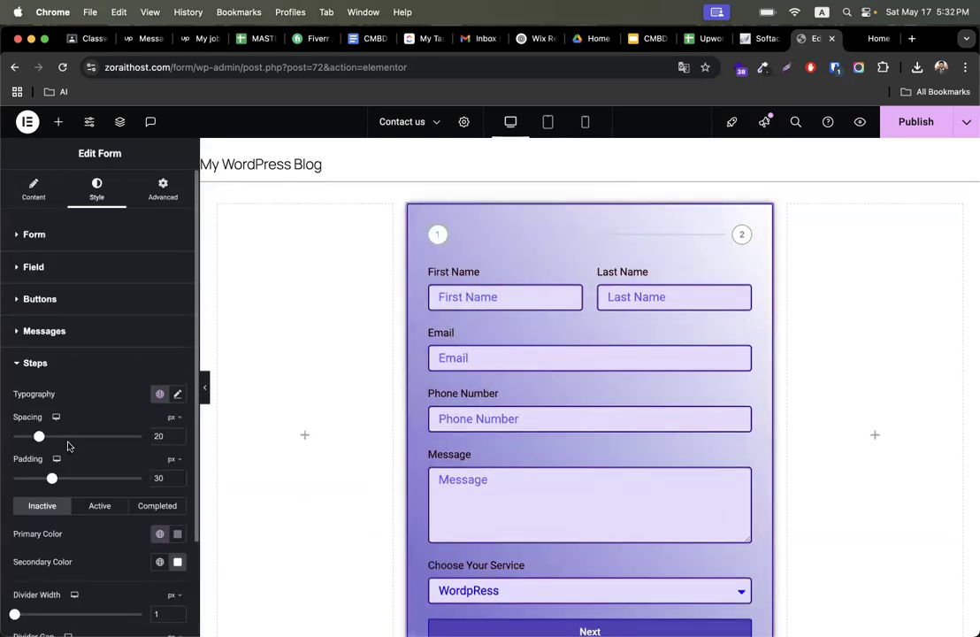
pyautogui.scroll(-2, 71, 380)
pyautogui.scroll(-2, 125, 403)
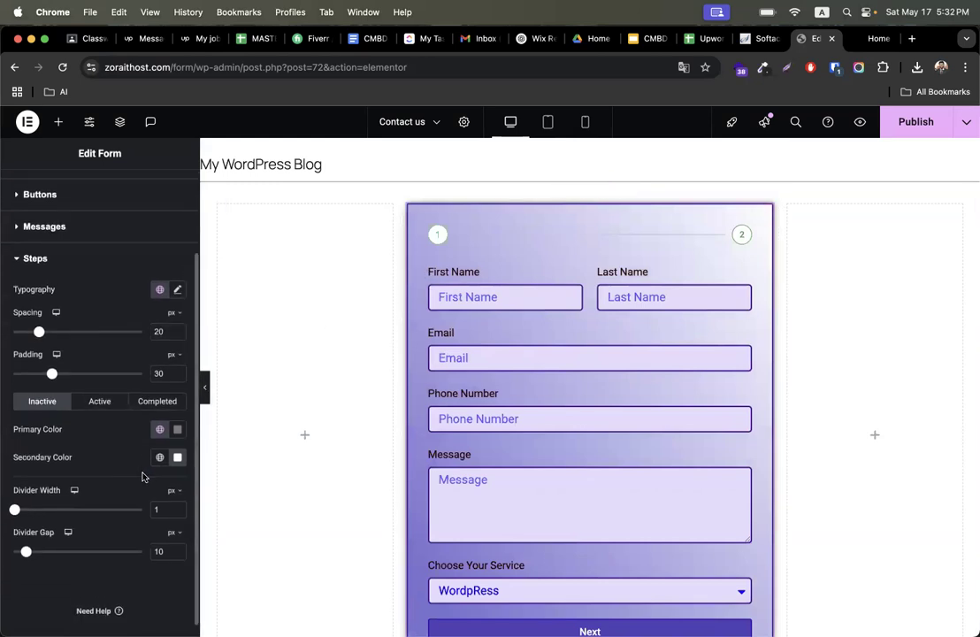
pyautogui.click(178, 429)
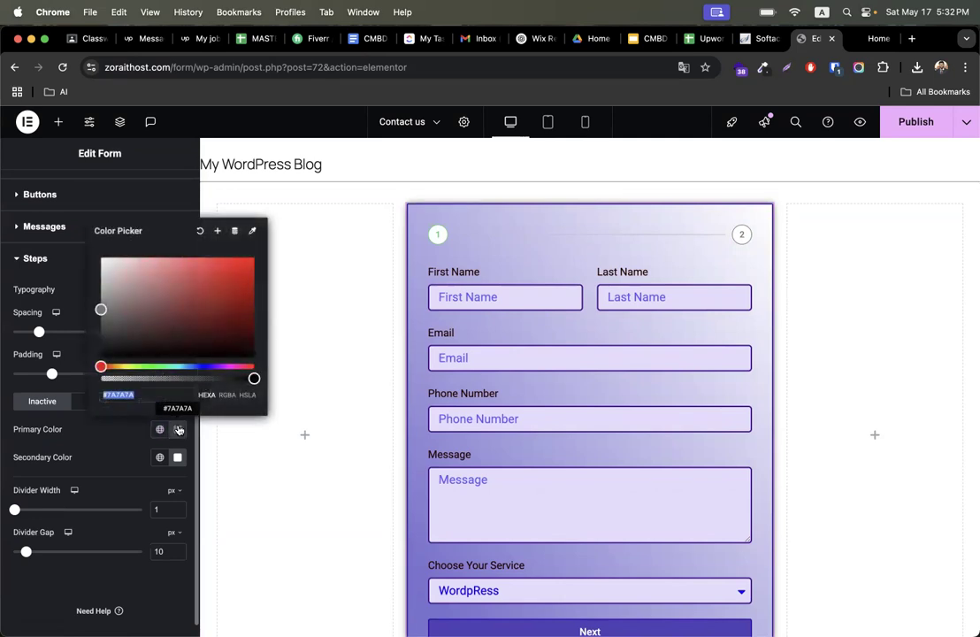
pyautogui.click(178, 429)
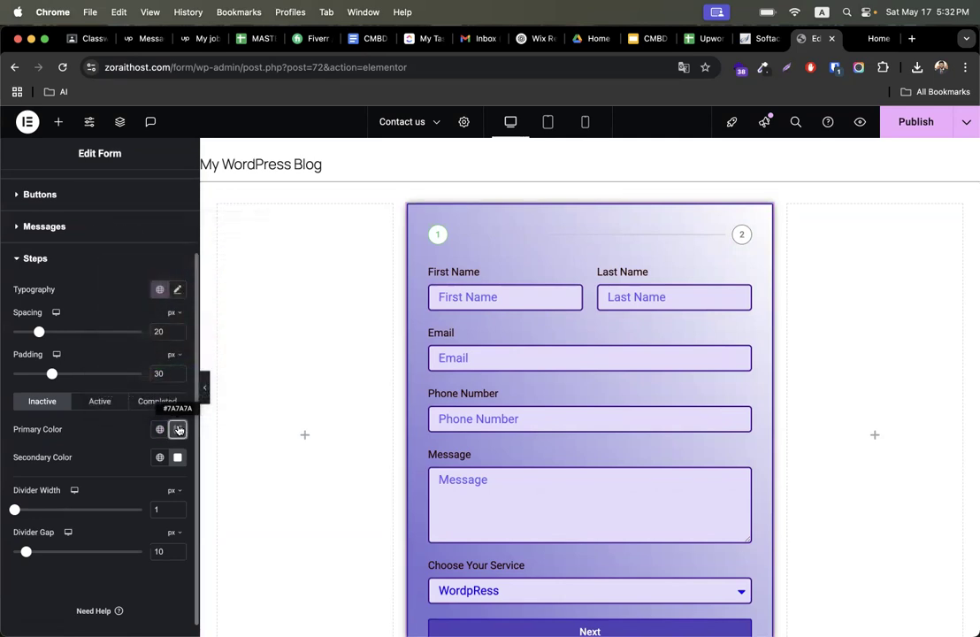
pyautogui.click(178, 429)
pyautogui.click(206, 366)
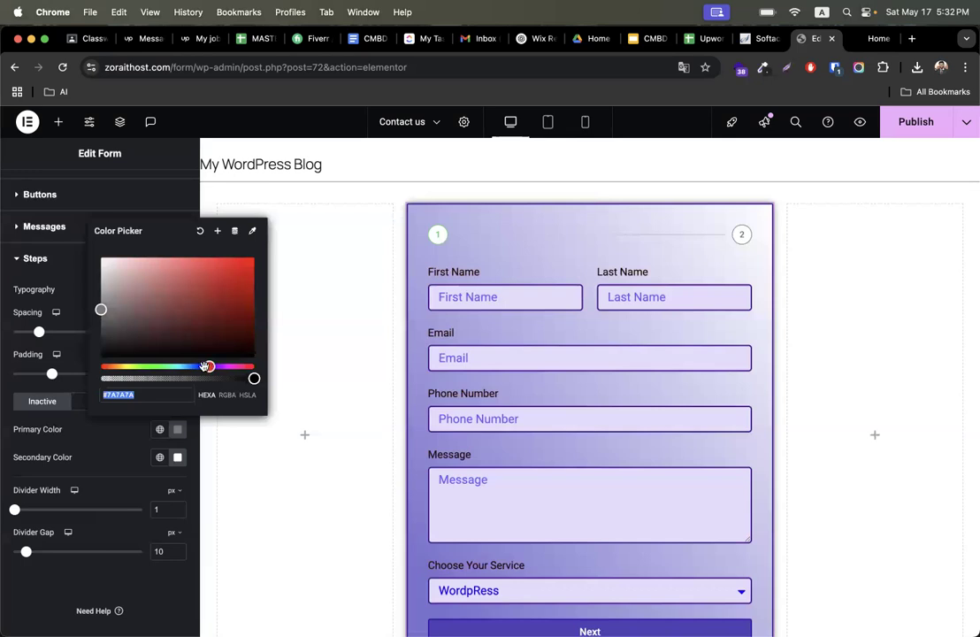
pyautogui.moveTo(204, 366); pyautogui.dragTo(198, 367)
pyautogui.click(218, 318)
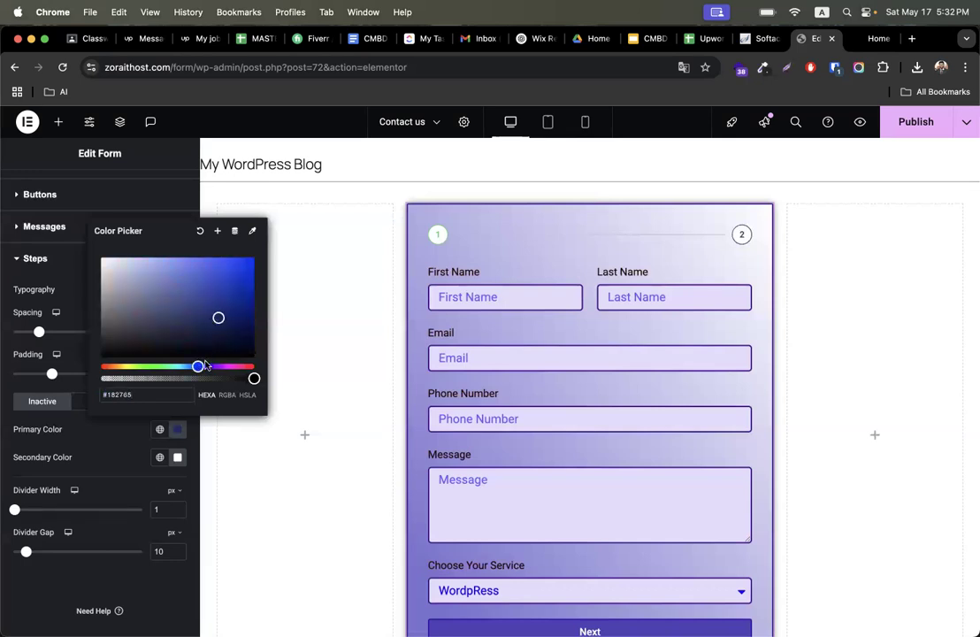
pyautogui.click(207, 366)
pyautogui.click(206, 306)
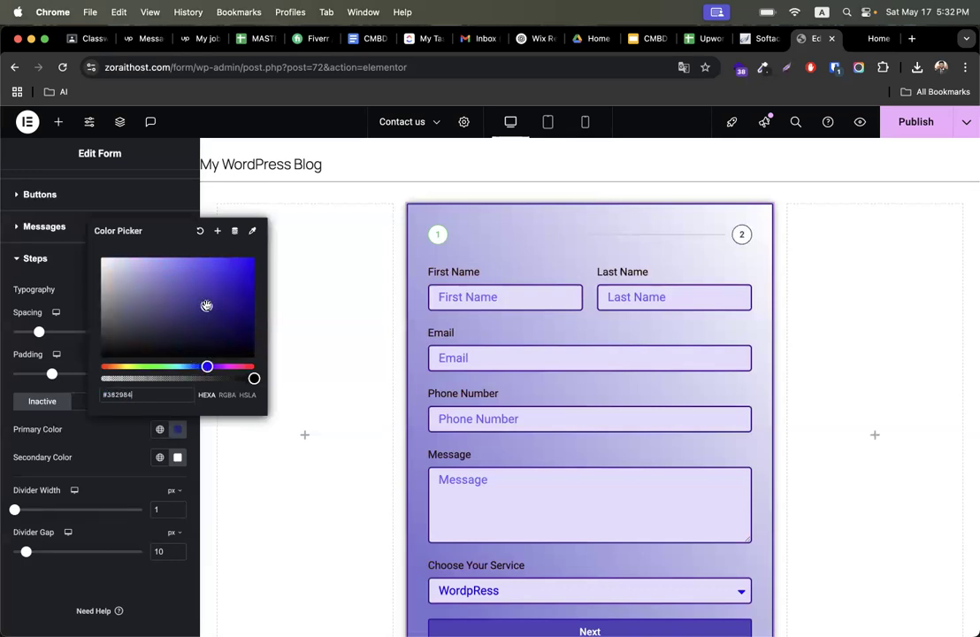
pyautogui.click(126, 439)
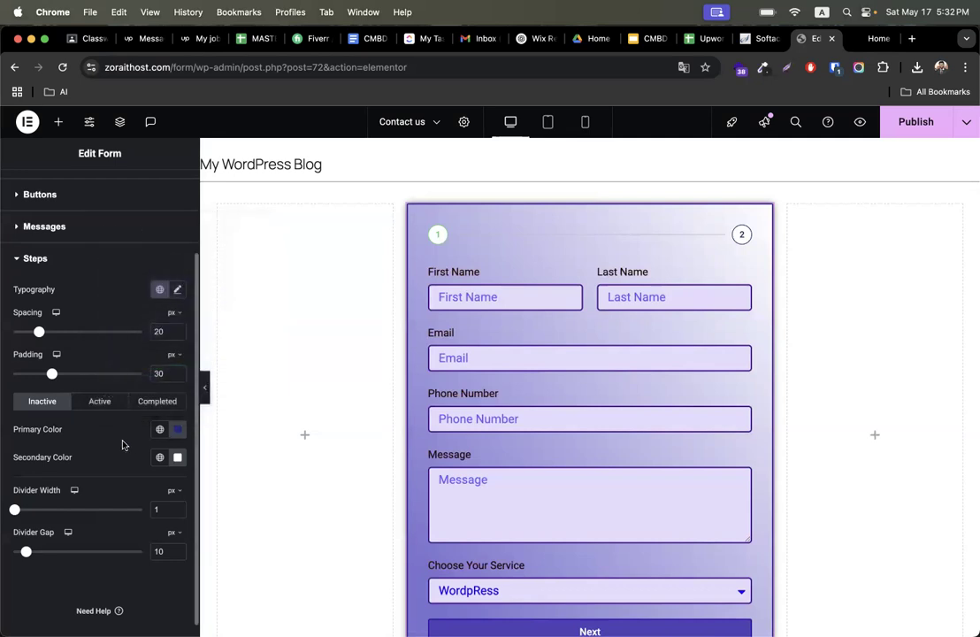
# - Set the Active step primary color to a dark purple
pyautogui.click(104, 407)
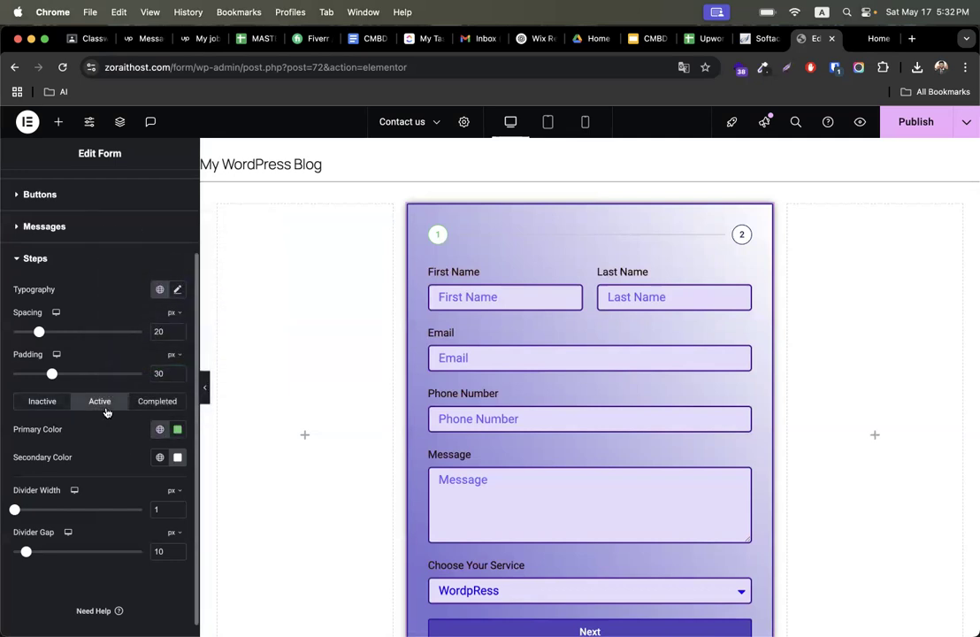
pyautogui.click(178, 430)
pyautogui.click(208, 366)
pyautogui.click(215, 366)
pyautogui.click(204, 318)
pyautogui.click(563, 506)
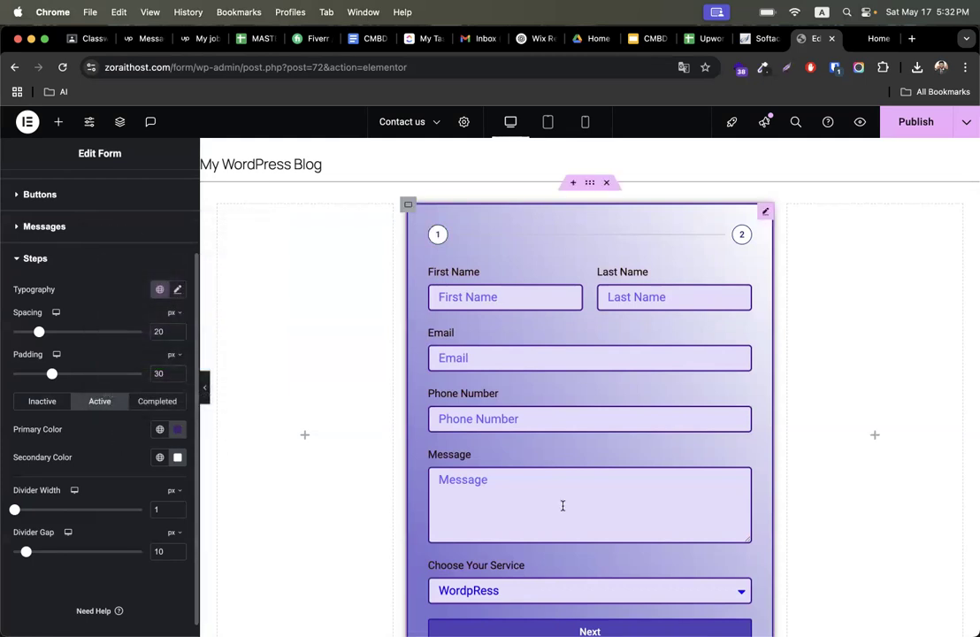
# - Set the Completed step primary color to #9A61CE
pyautogui.scroll(-2, 563, 507)
pyautogui.click(529, 555)
pyautogui.scroll(2, 515, 469)
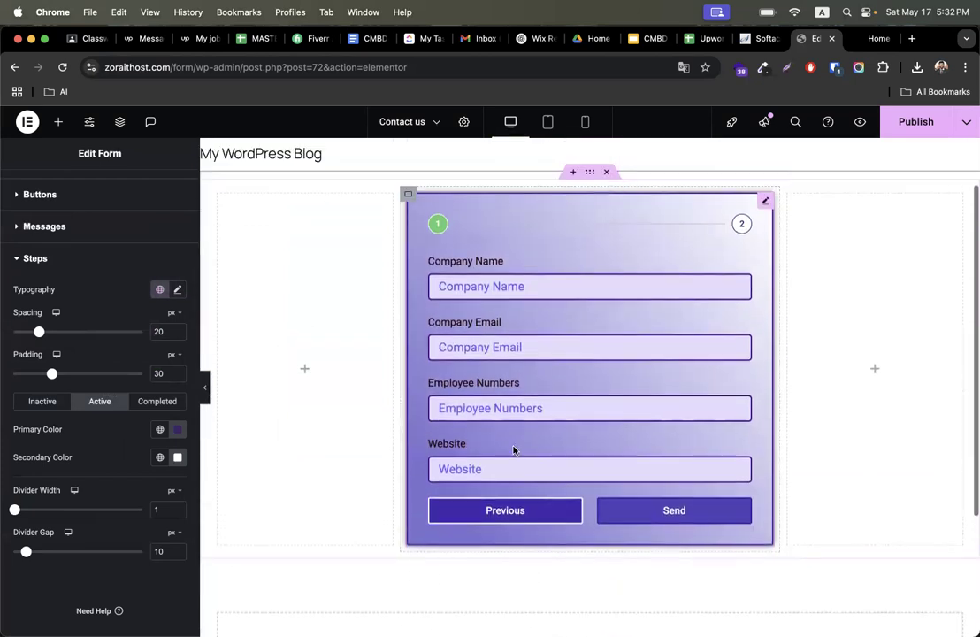
pyautogui.click(161, 401)
pyautogui.click(179, 430)
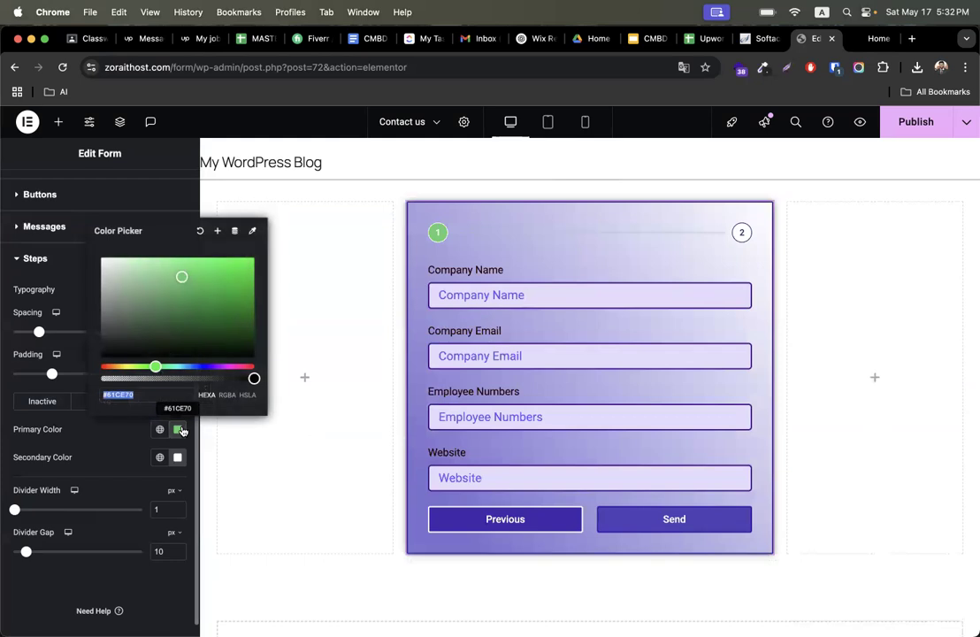
pyautogui.click(216, 366)
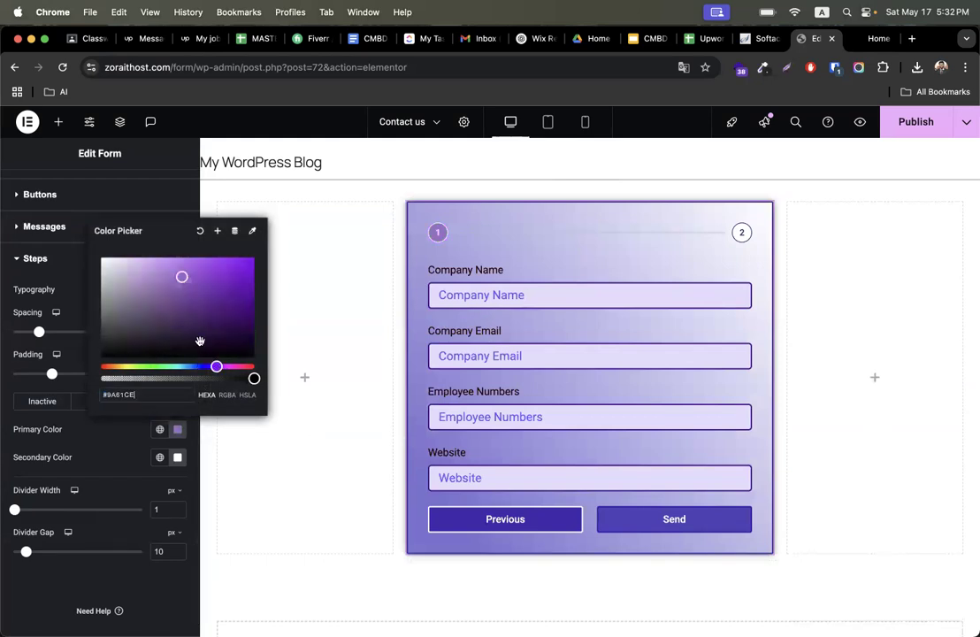
pyautogui.click(803, 375)
# - Move back and forth between the form steps in the preview to check the step indicator colors
pyautogui.click(517, 524)
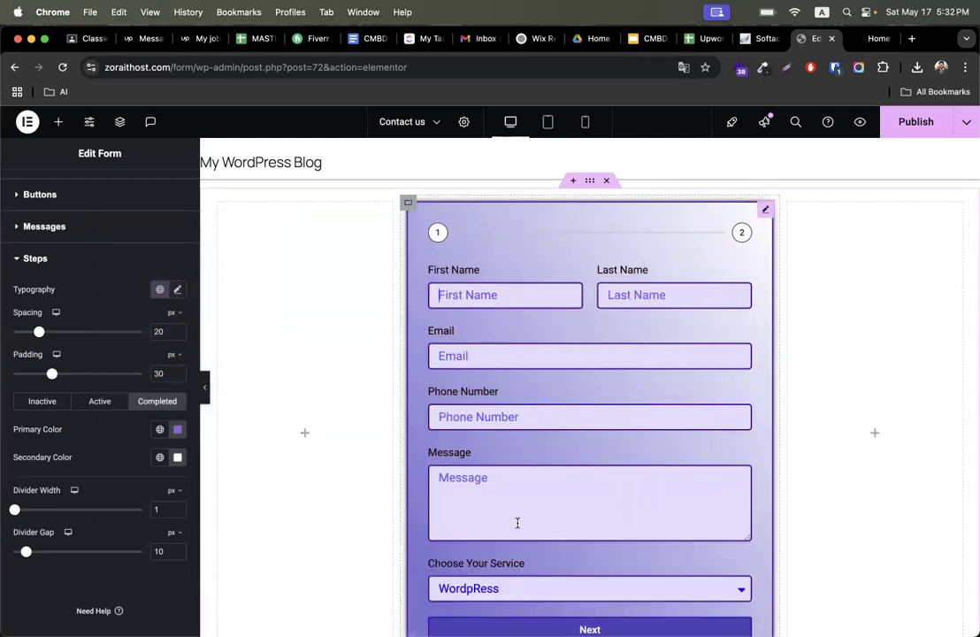
pyautogui.scroll(-5, 641, 473)
pyautogui.click(615, 415)
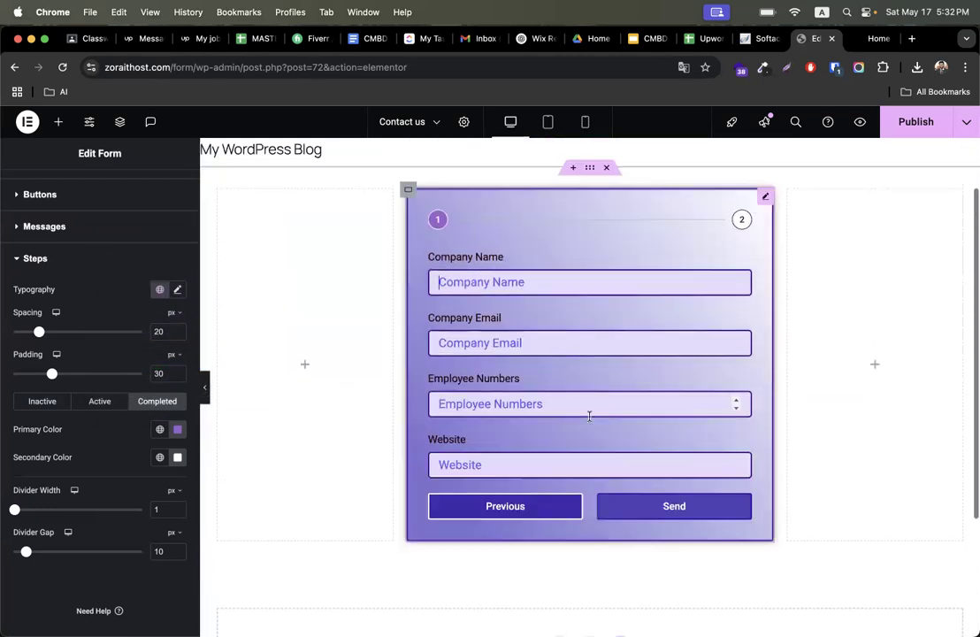
pyautogui.scroll(3, 118, 346)
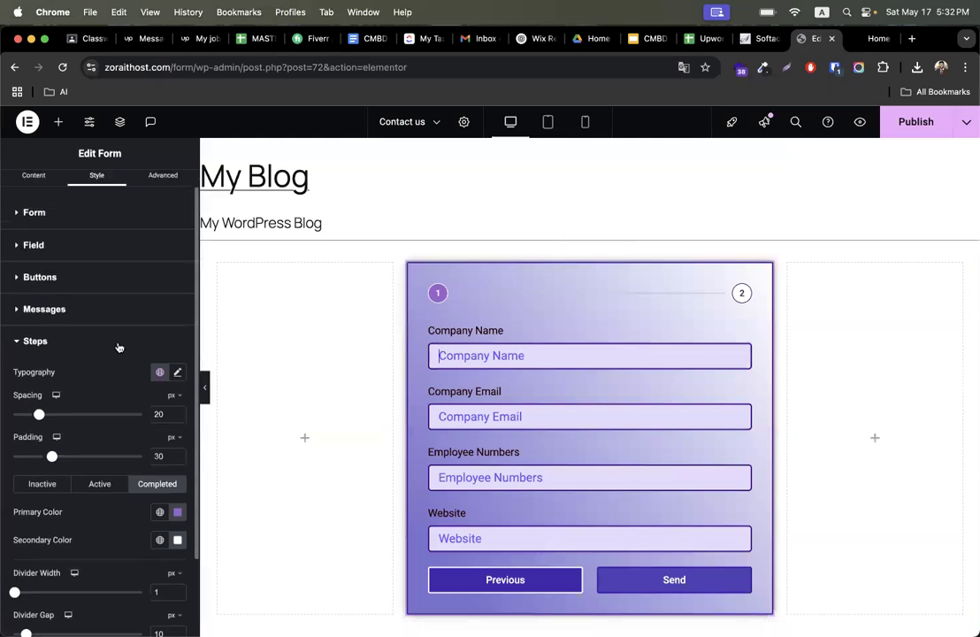
# - Label the second form step COmpany Date
pyautogui.click(62, 365)
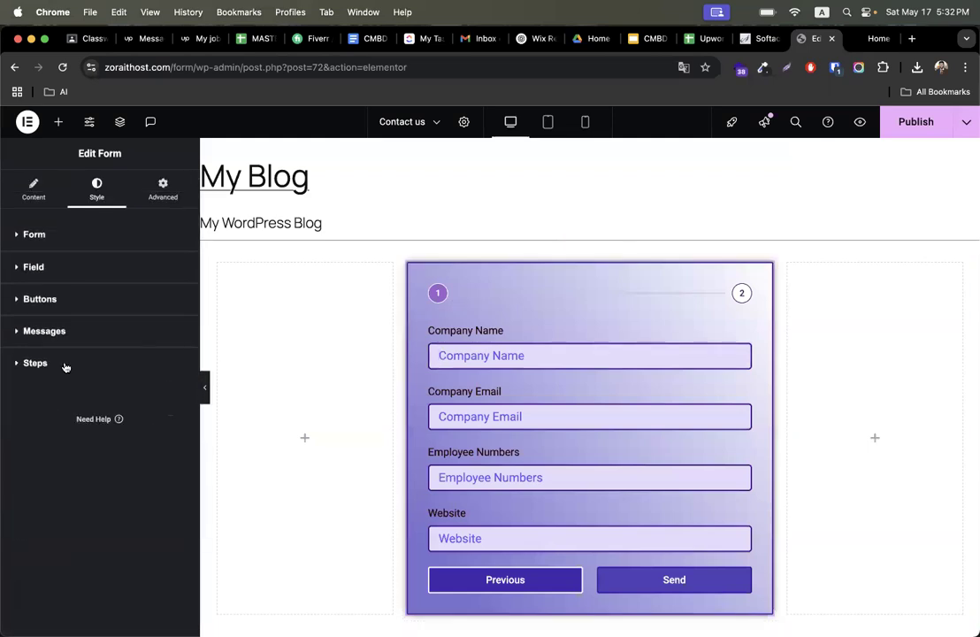
pyautogui.click(33, 191)
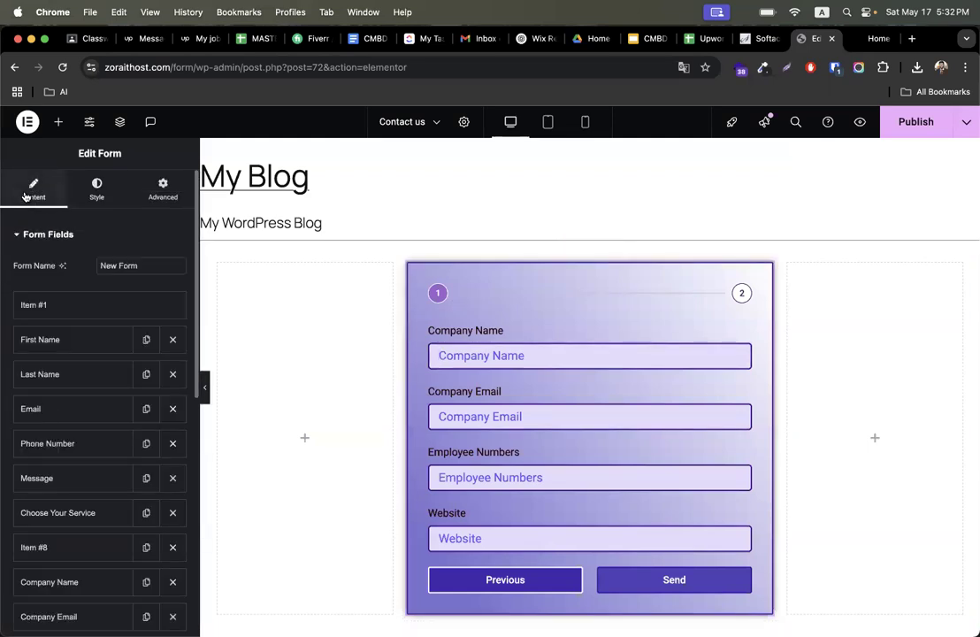
pyautogui.scroll(-5, 54, 470)
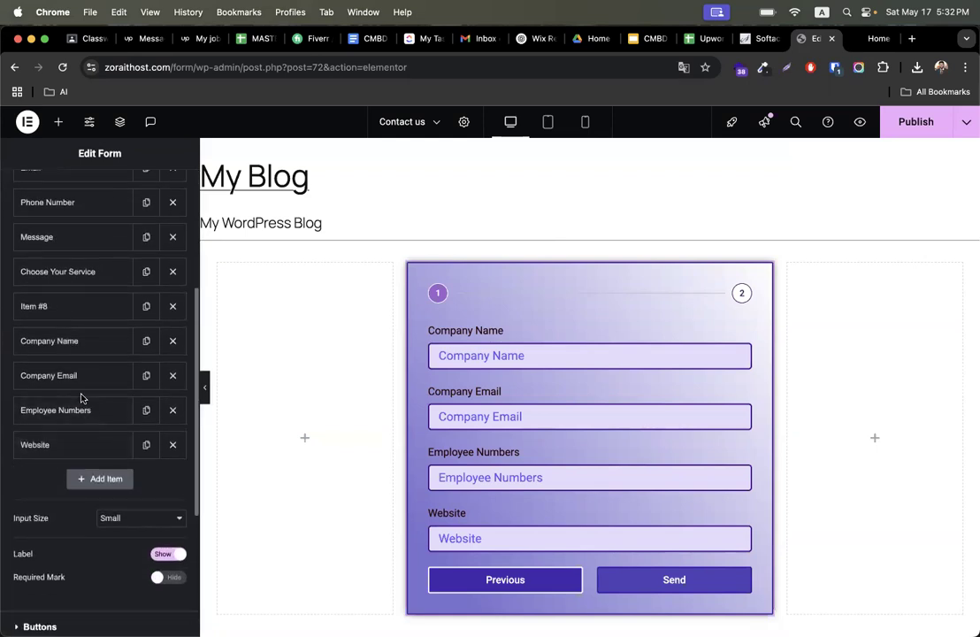
pyautogui.scroll(2, 82, 399)
pyautogui.scroll(1, 82, 399)
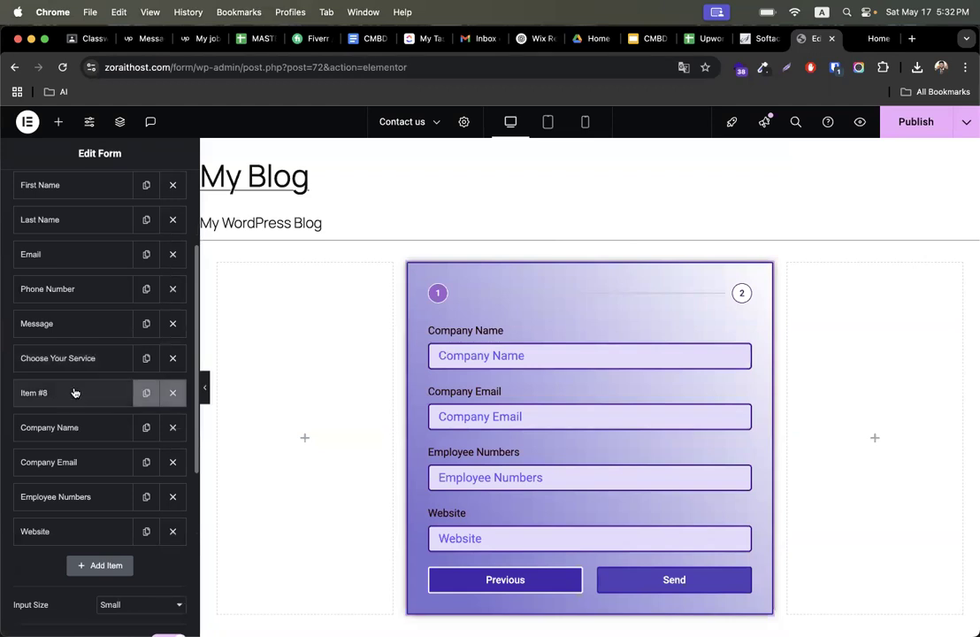
pyautogui.click(74, 391)
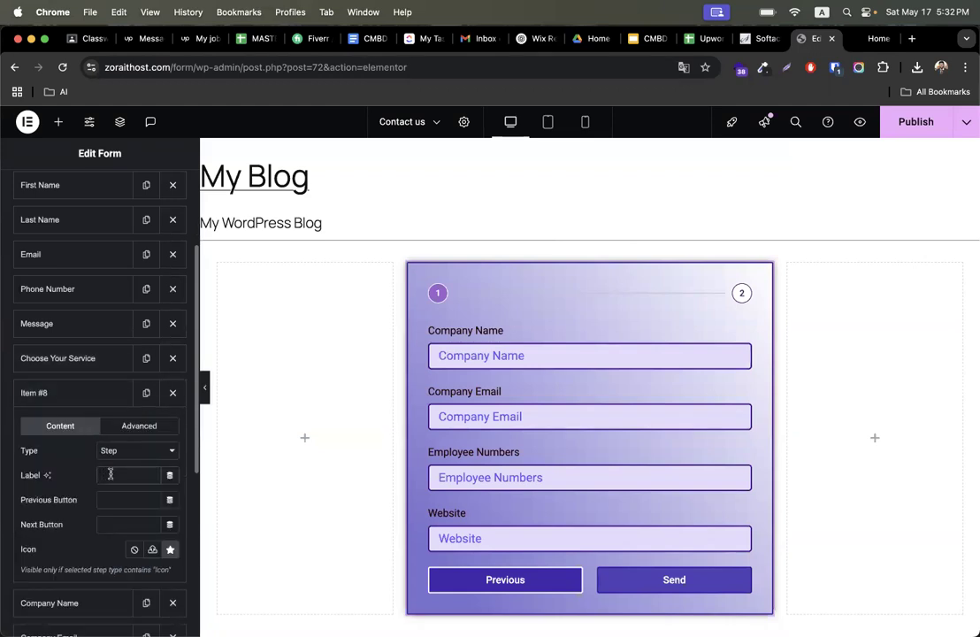
pyautogui.click(111, 474)
pyautogui.write('zcom')
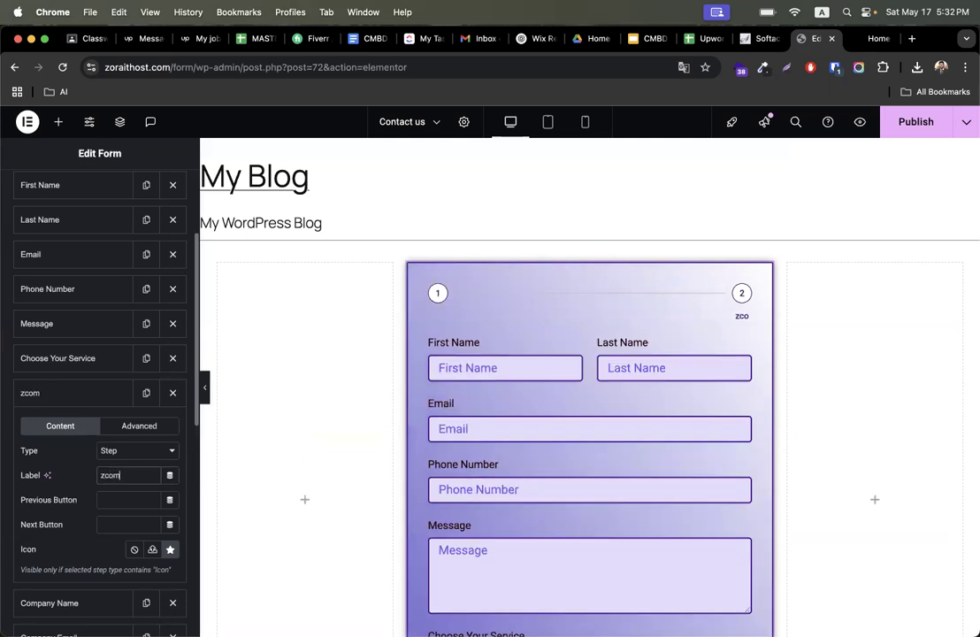
pyautogui.press('BackSpace')
pyautogui.press('BackSpace')
pyautogui.press('BackSpace')
pyautogui.press('BackSpace')
pyautogui.write('COmpany')
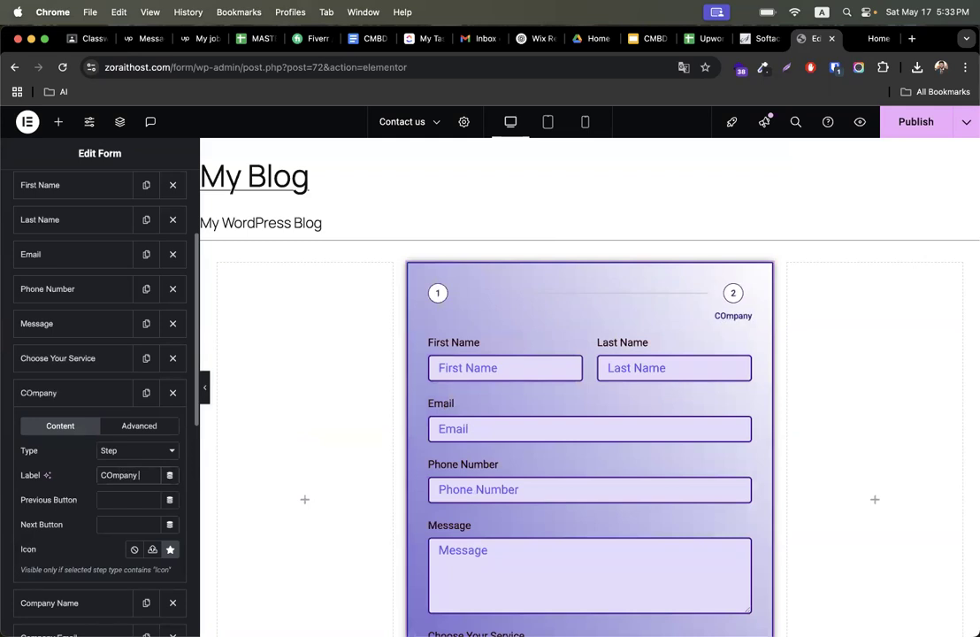
pyautogui.write(' Dar')
pyautogui.press('BackSpace')
pyautogui.write('te')
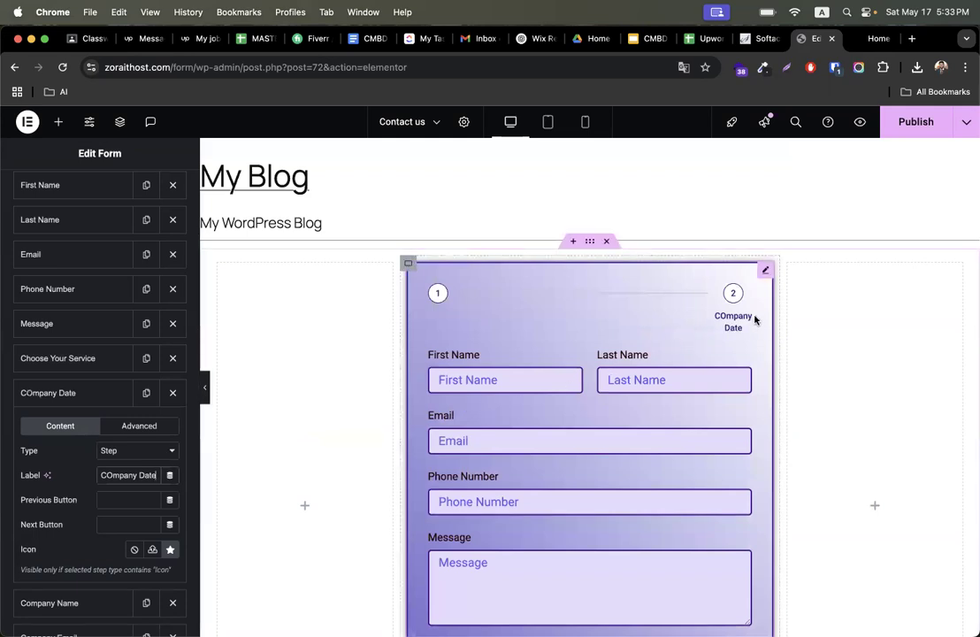
# - Label the first form step Personal Data
pyautogui.scroll(4, 70, 349)
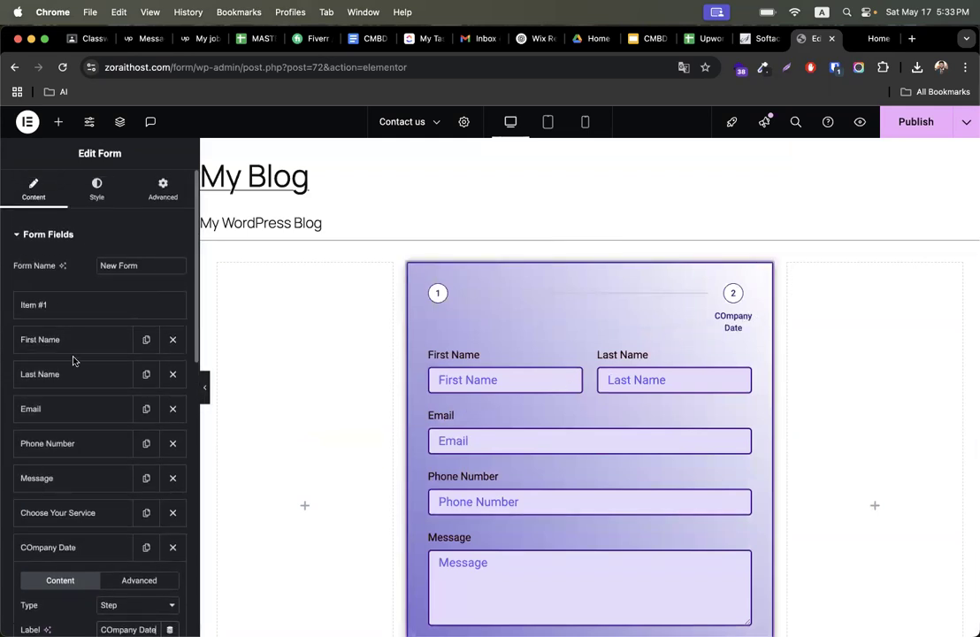
pyautogui.click(123, 307)
pyautogui.click(112, 362)
pyautogui.write('Personal Data')
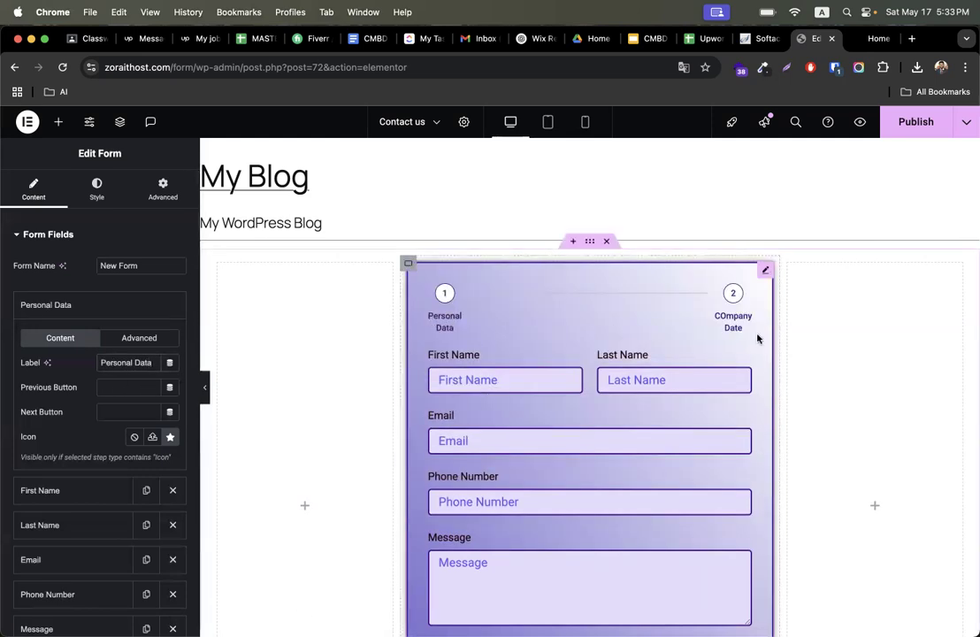
pyautogui.scroll(-2, 741, 324)
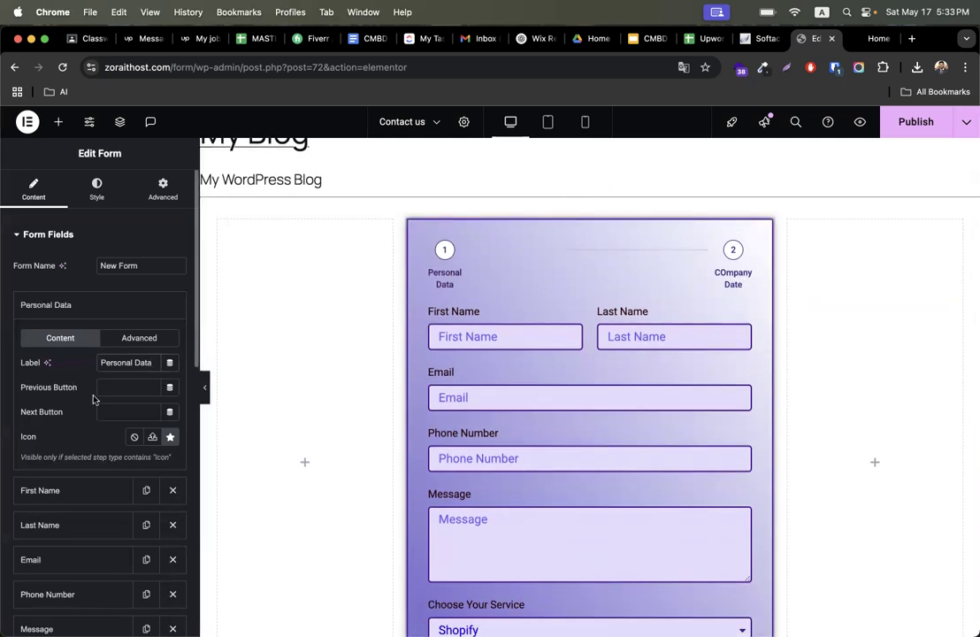
# - Review the second form step in the preview, then examine the form's Email and Actions After Submit settings
pyautogui.click(82, 306)
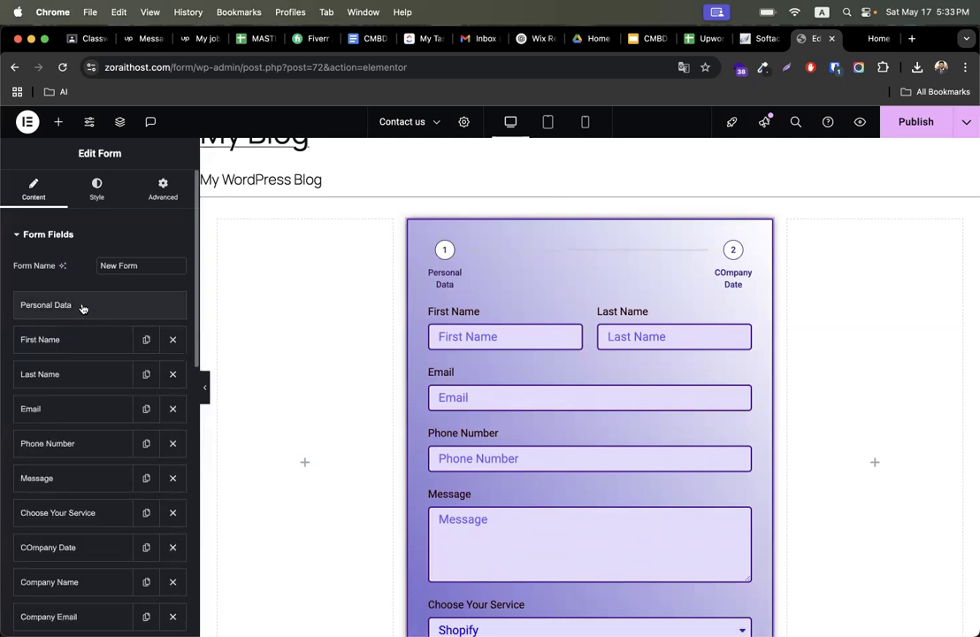
pyautogui.scroll(-3, 101, 407)
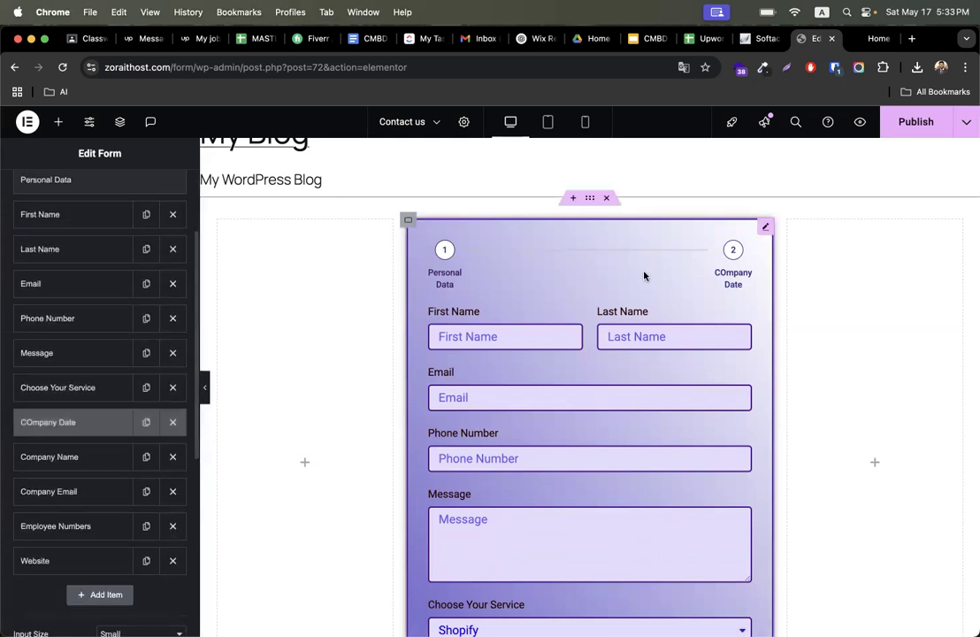
pyautogui.scroll(-3, 700, 338)
pyautogui.scroll(-2, 655, 407)
pyautogui.click(601, 497)
pyautogui.scroll(5, 579, 385)
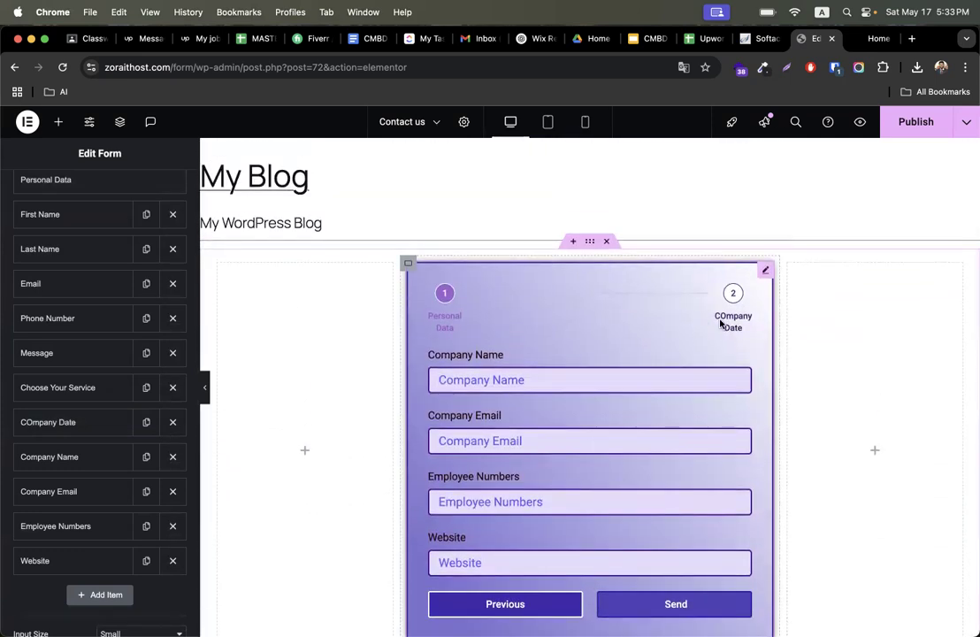
pyautogui.scroll(-3, 561, 452)
pyautogui.scroll(2, 531, 443)
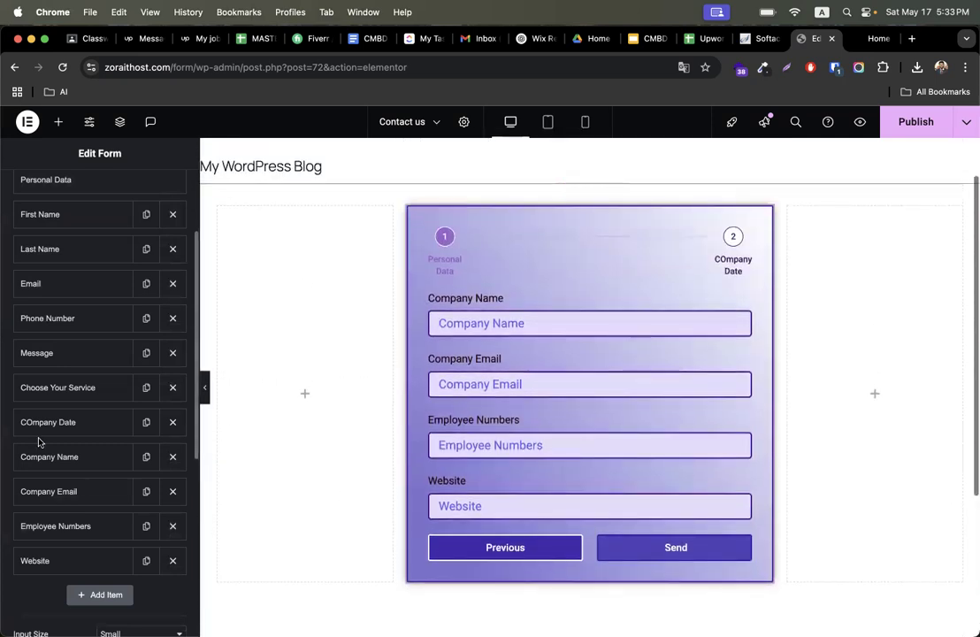
pyautogui.scroll(3, 37, 442)
pyautogui.scroll(-10, 70, 361)
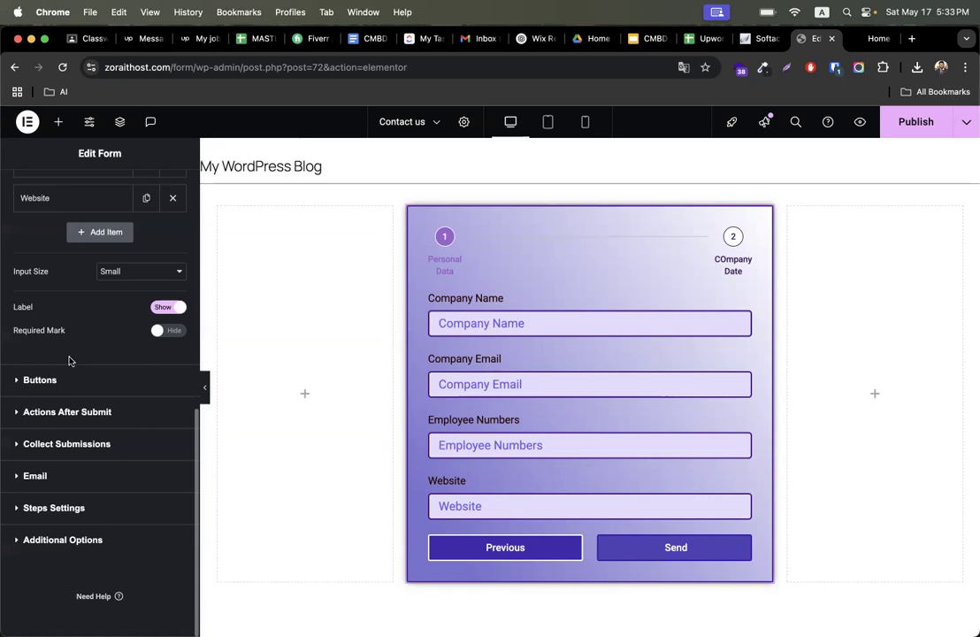
pyautogui.click(87, 482)
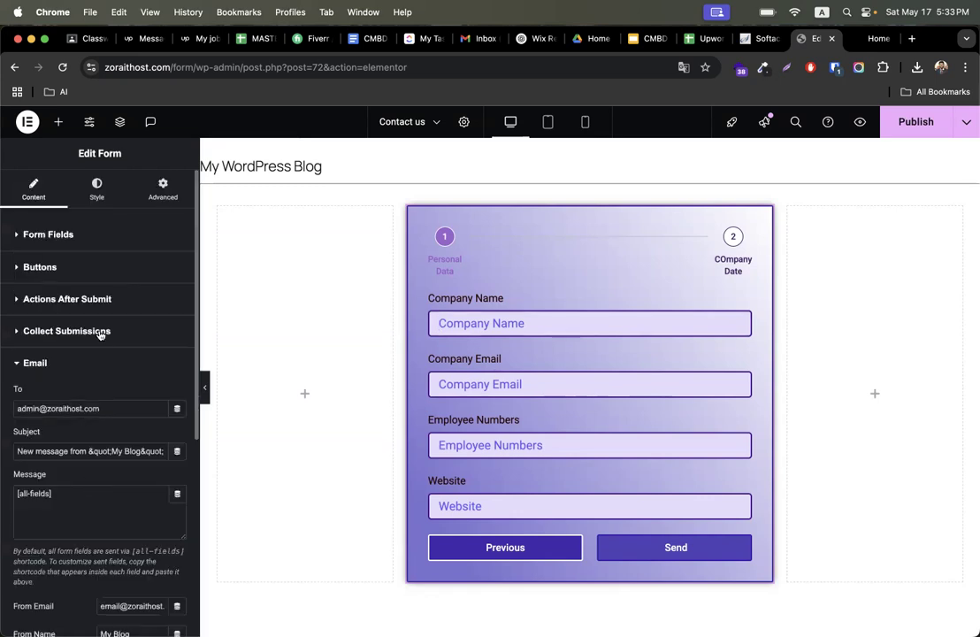
pyautogui.click(73, 300)
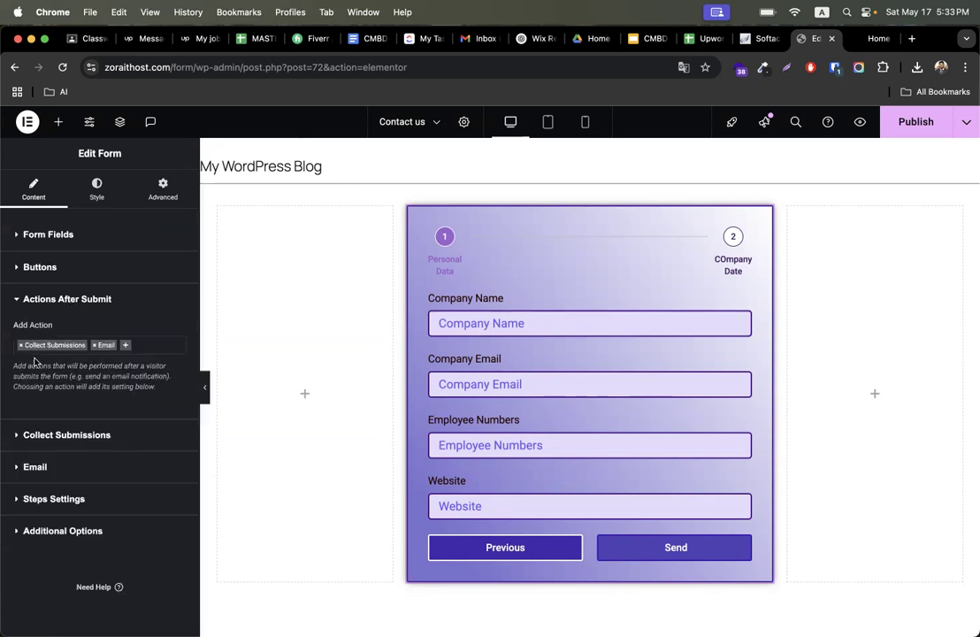
pyautogui.click(839, 242)
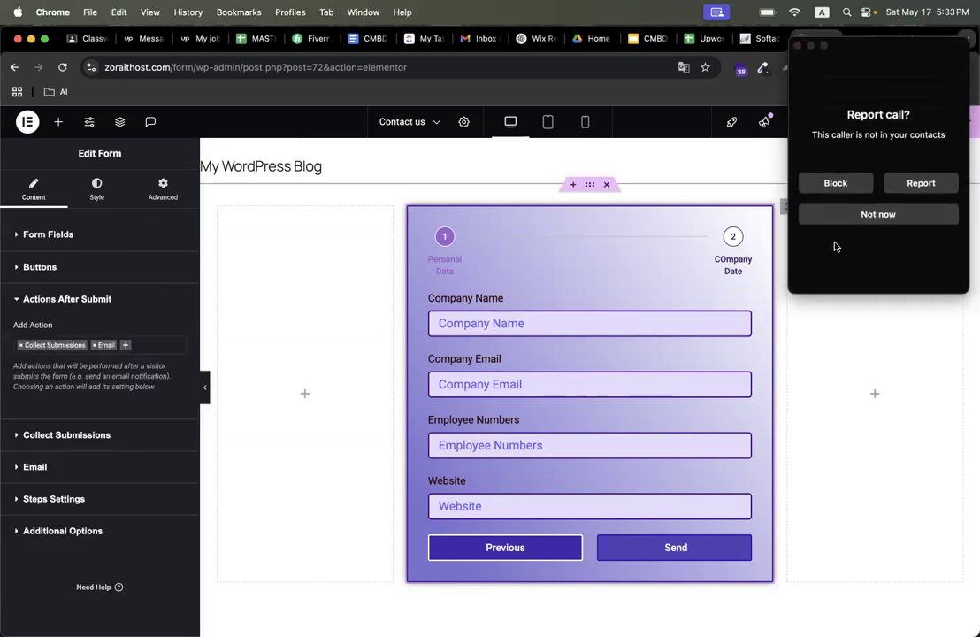
pyautogui.click(798, 46)
pyautogui.moveTo(940, 344)
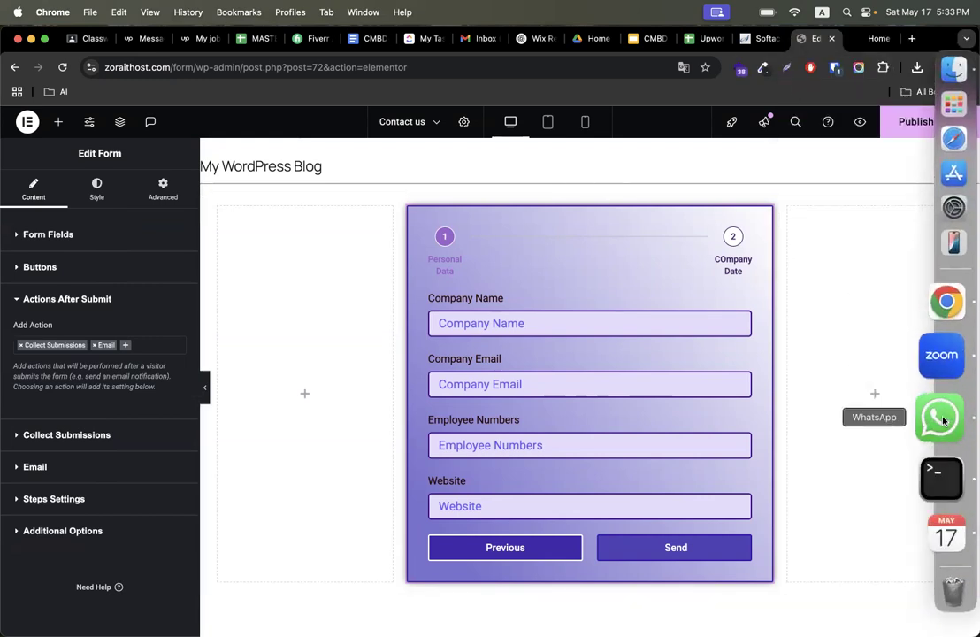
pyautogui.rightClick(941, 419)
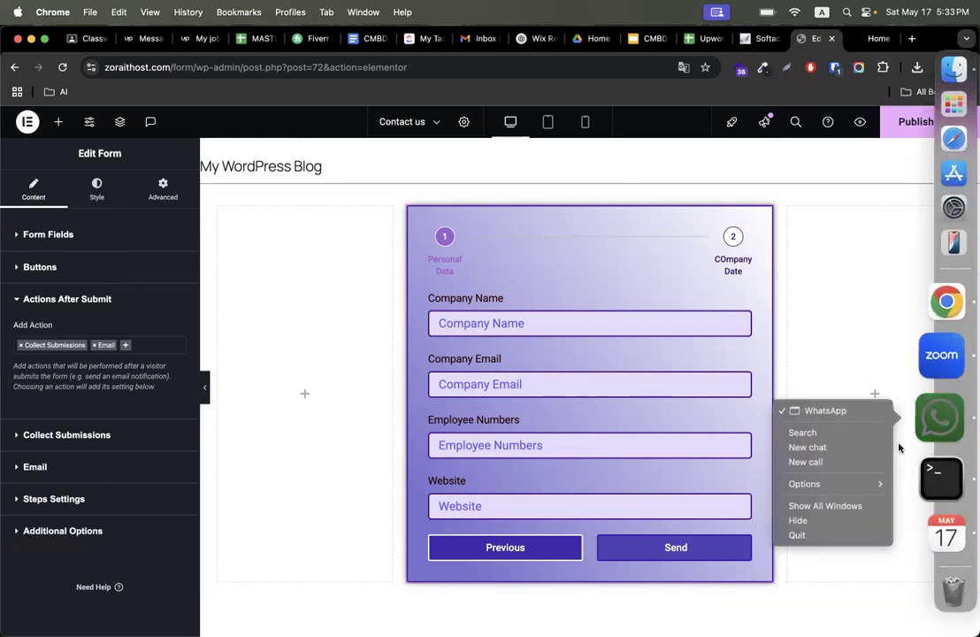
pyautogui.click(825, 538)
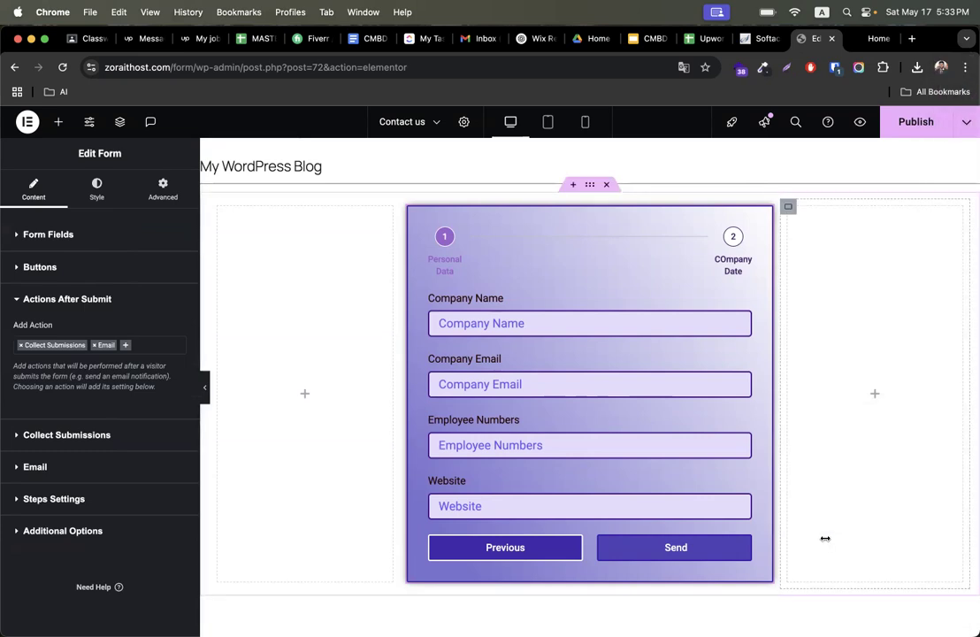
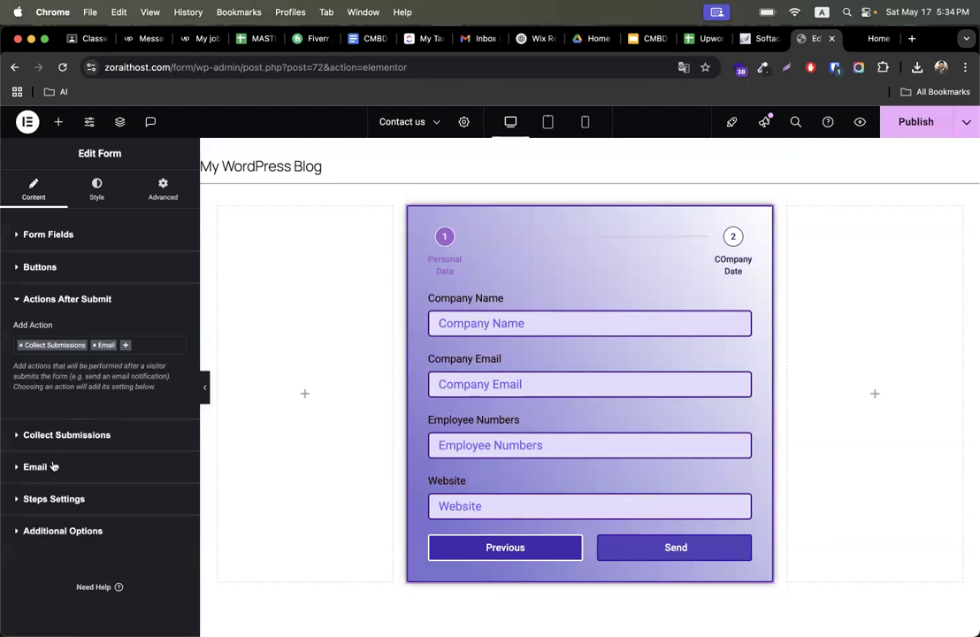
# - Open the form's Email action settings and replace the To address with the recipient's e-mail address
pyautogui.click(52, 466)
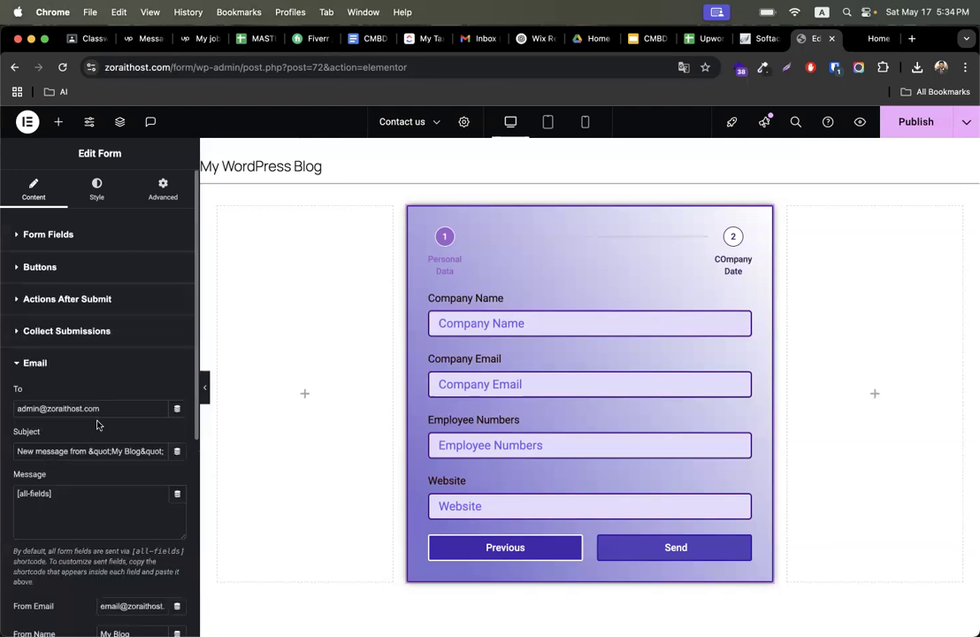
pyautogui.moveTo(112, 409); pyautogui.dragTo(16, 409)
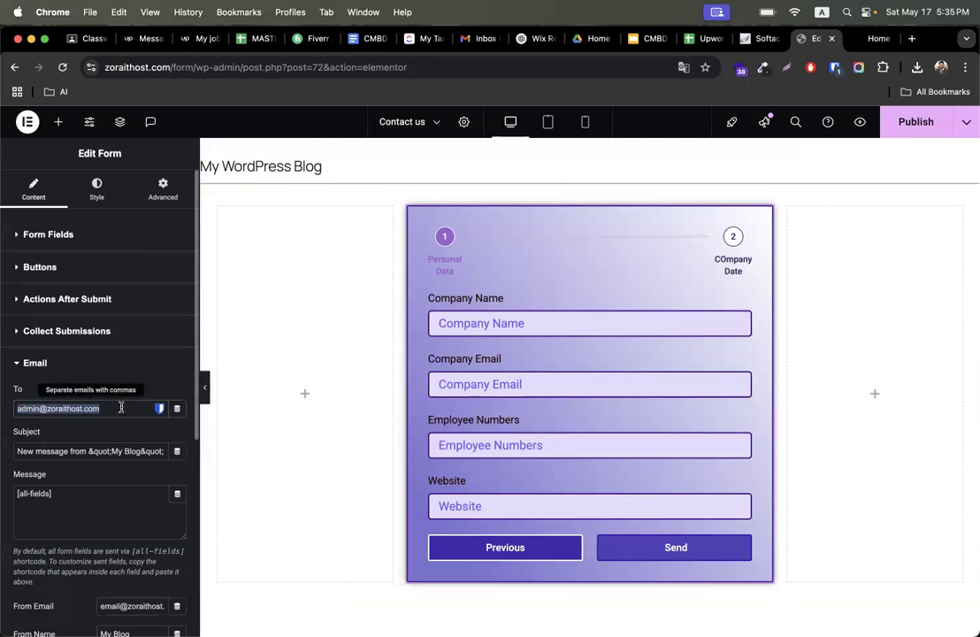
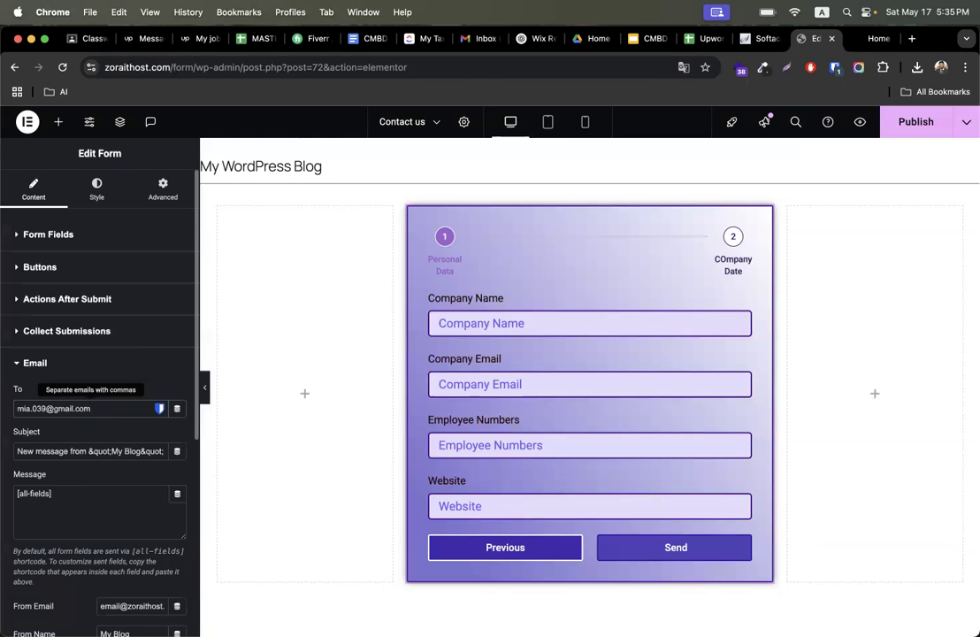
# - Change the email subject to New message from your website
pyautogui.click(108, 451)
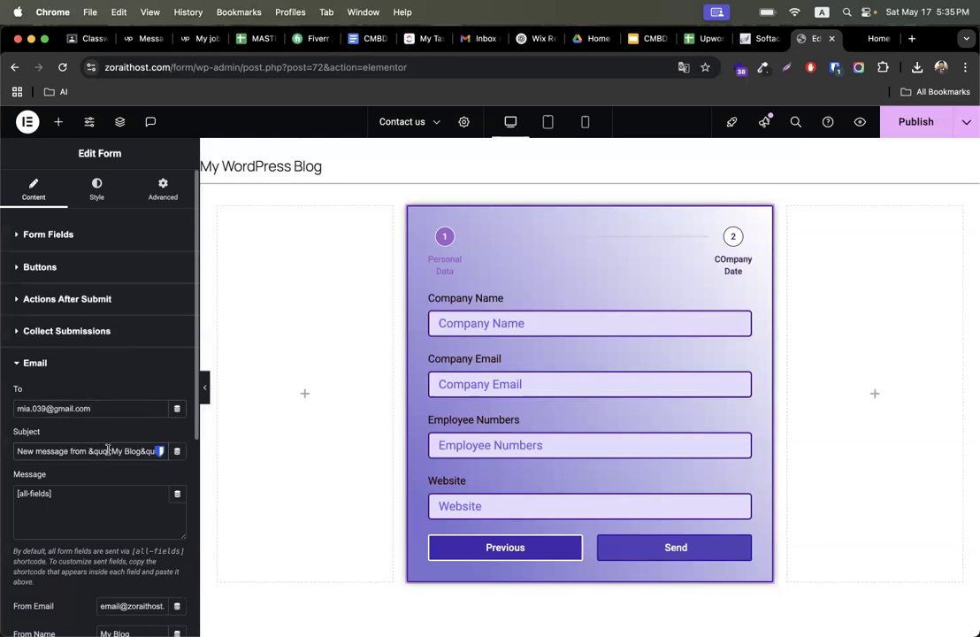
pyautogui.tripleClick(108, 450)
pyautogui.click(81, 451)
pyautogui.tripleClick(58, 451)
pyautogui.click(115, 451)
pyautogui.moveTo(129, 450); pyautogui.dragTo(164, 453)
pyautogui.click(103, 450)
pyautogui.click(89, 450)
pyautogui.press('shift+super+Right')
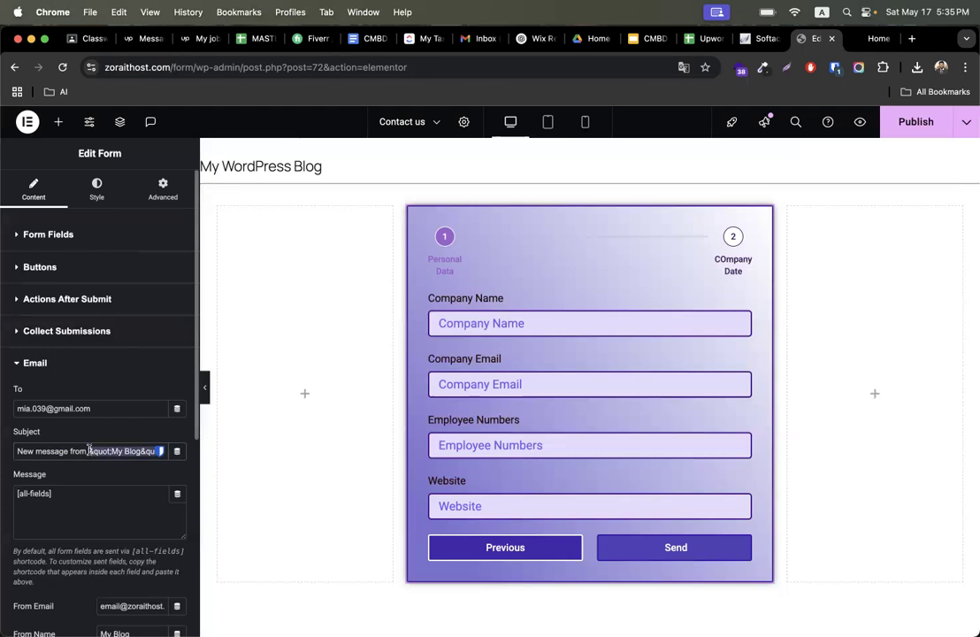
pyautogui.write('your website')
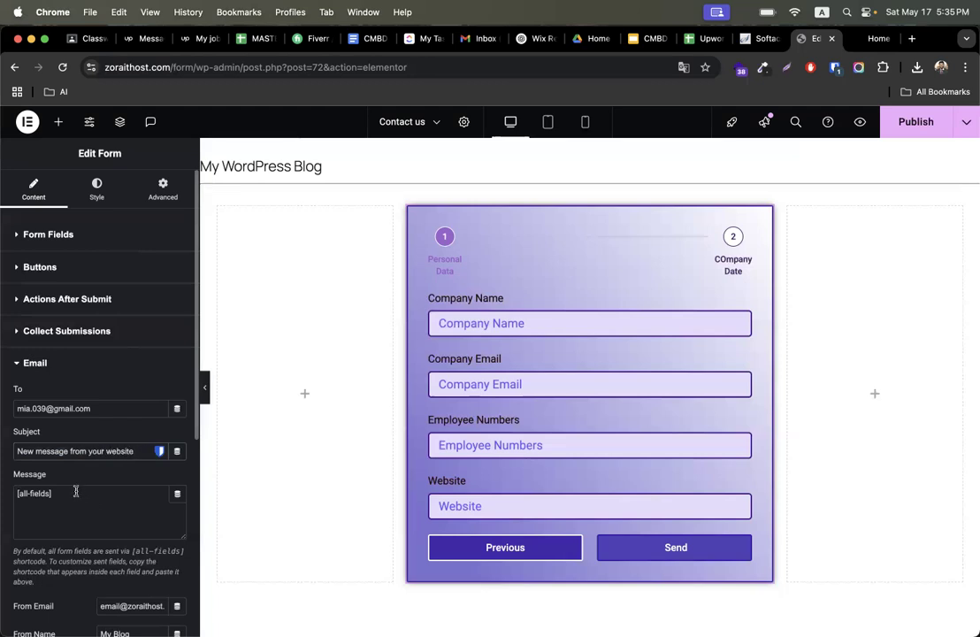
# - Switch the preview back to the first form step and review its fields alongside the Email settings
pyautogui.moveTo(76, 491); pyautogui.dragTo(5, 498)
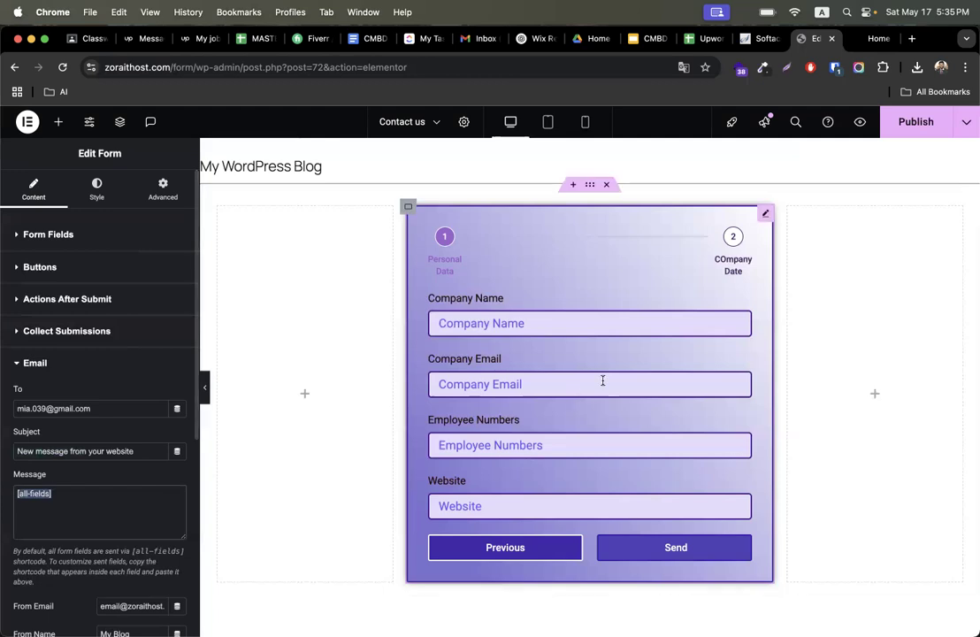
pyautogui.click(488, 545)
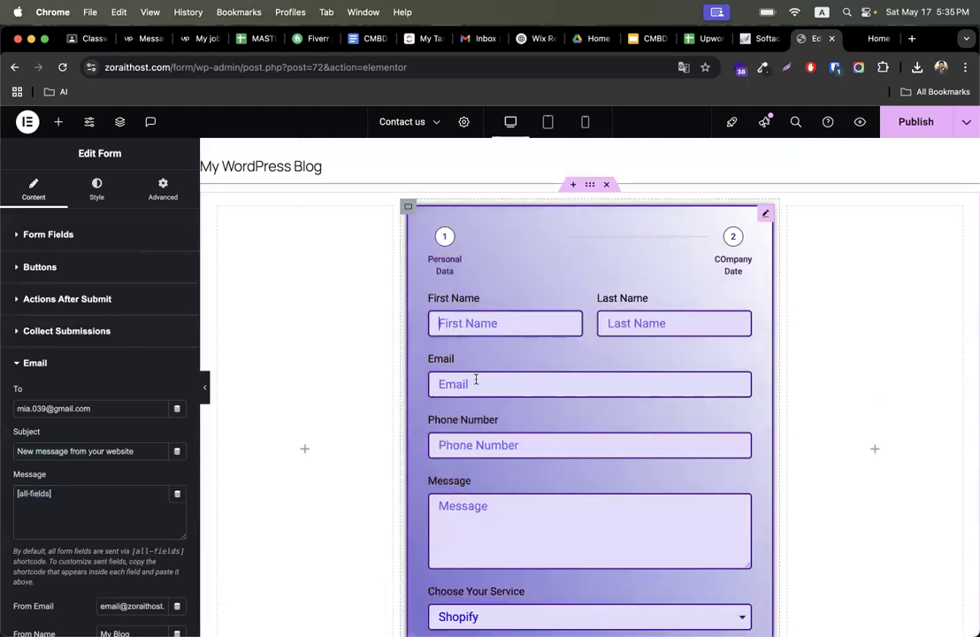
pyautogui.click(527, 384)
pyautogui.click(476, 449)
pyautogui.click(490, 510)
pyautogui.scroll(-1, 482, 477)
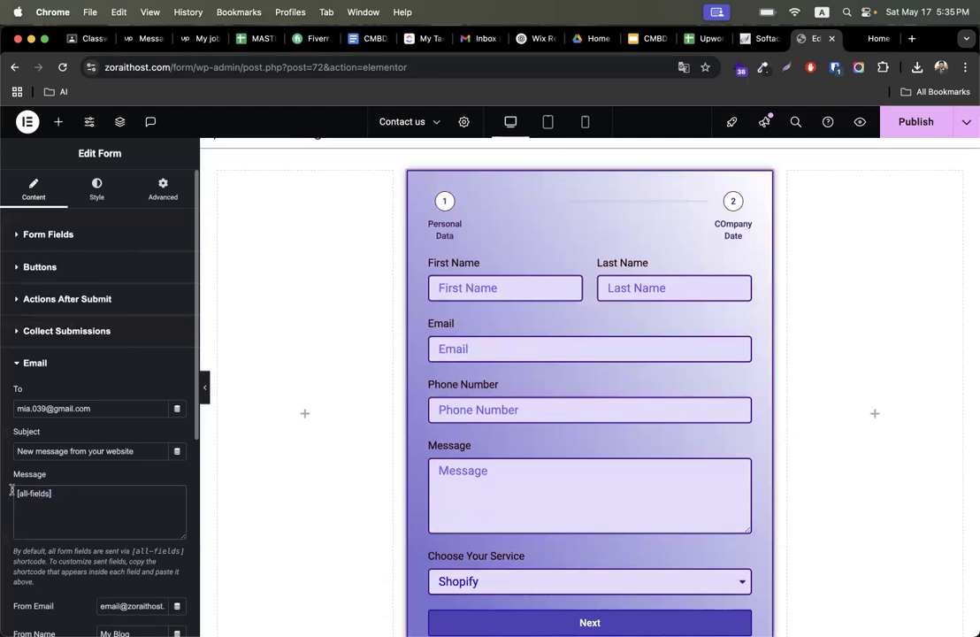
pyautogui.click(473, 289)
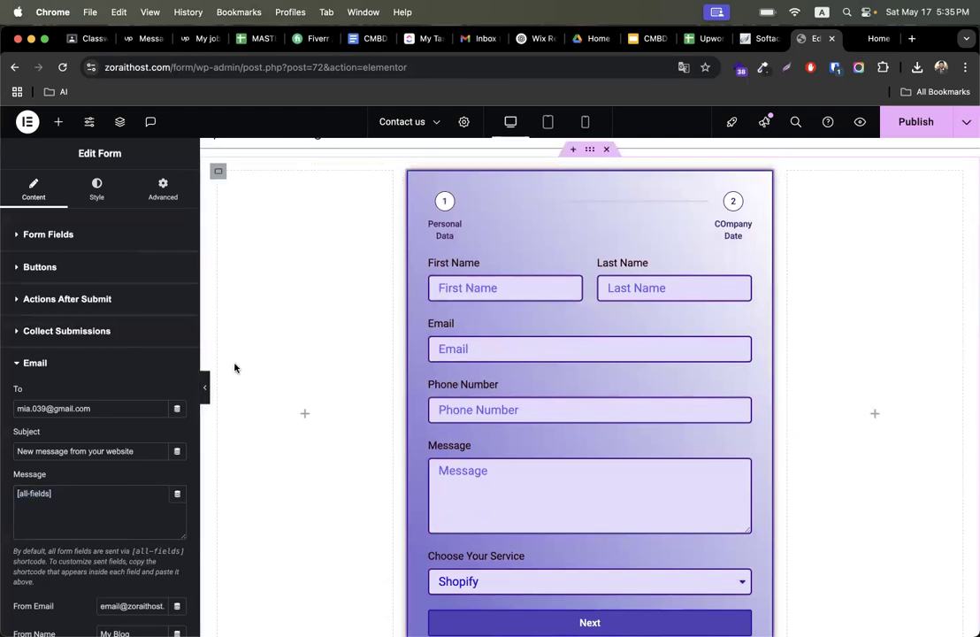
pyautogui.scroll(-1, 93, 488)
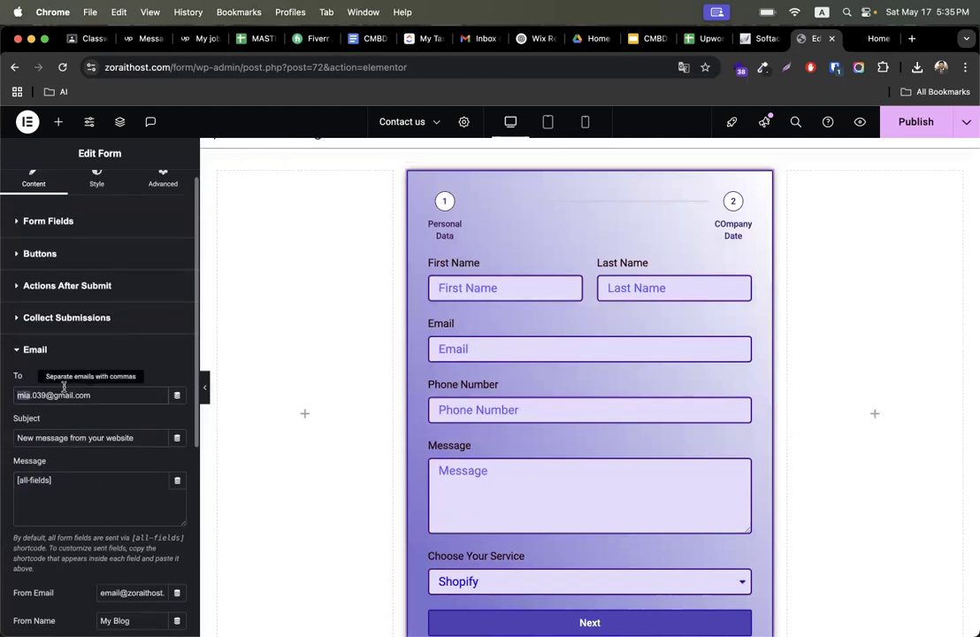
pyautogui.tripleClick(64, 386)
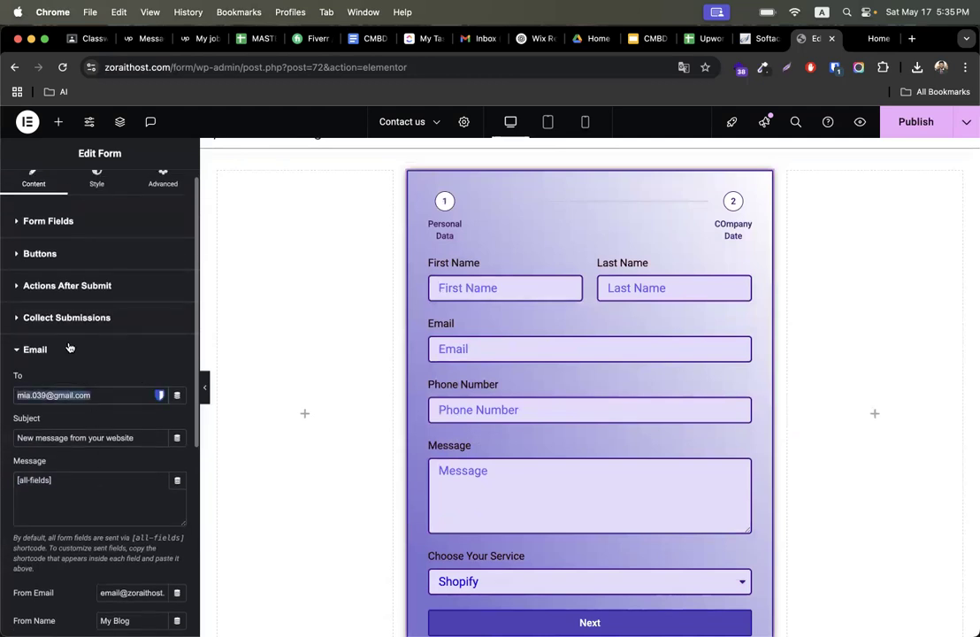
pyautogui.scroll(-3, 69, 354)
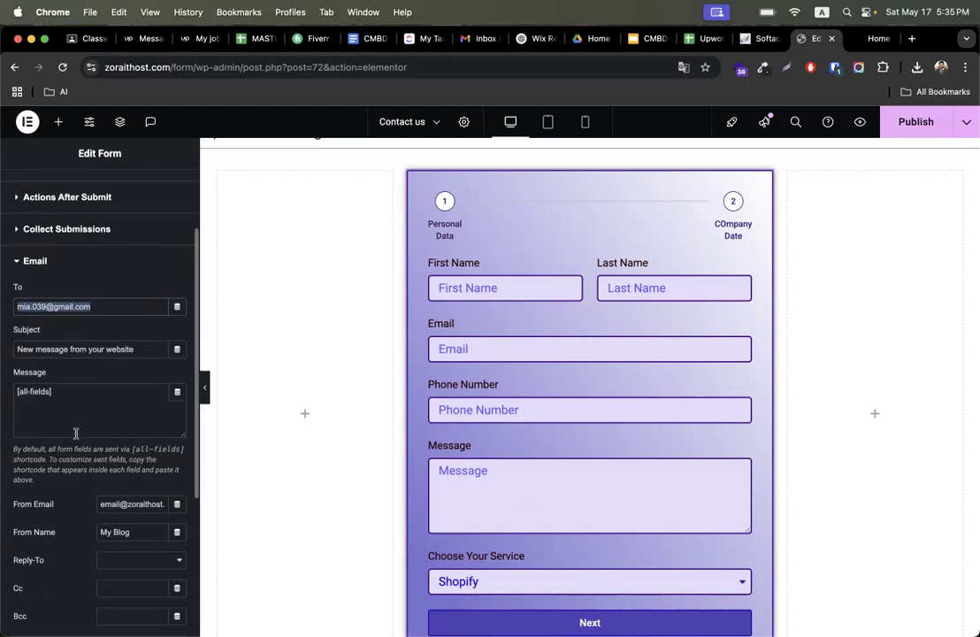
# - Copy the form's From Email address and open the cPanel control panel from the Softaculous tab
pyautogui.tripleClick(134, 463)
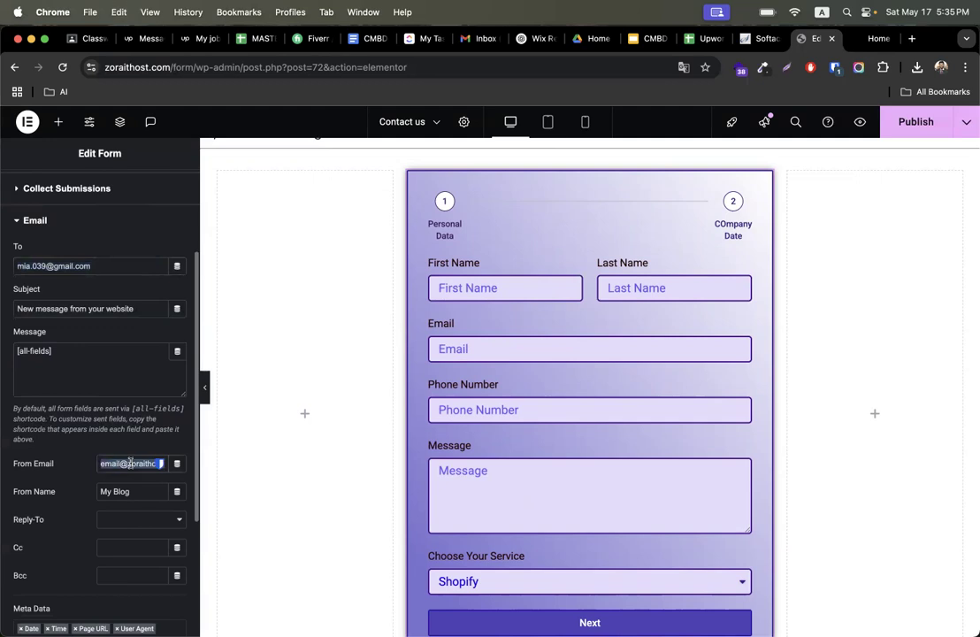
pyautogui.click(755, 41)
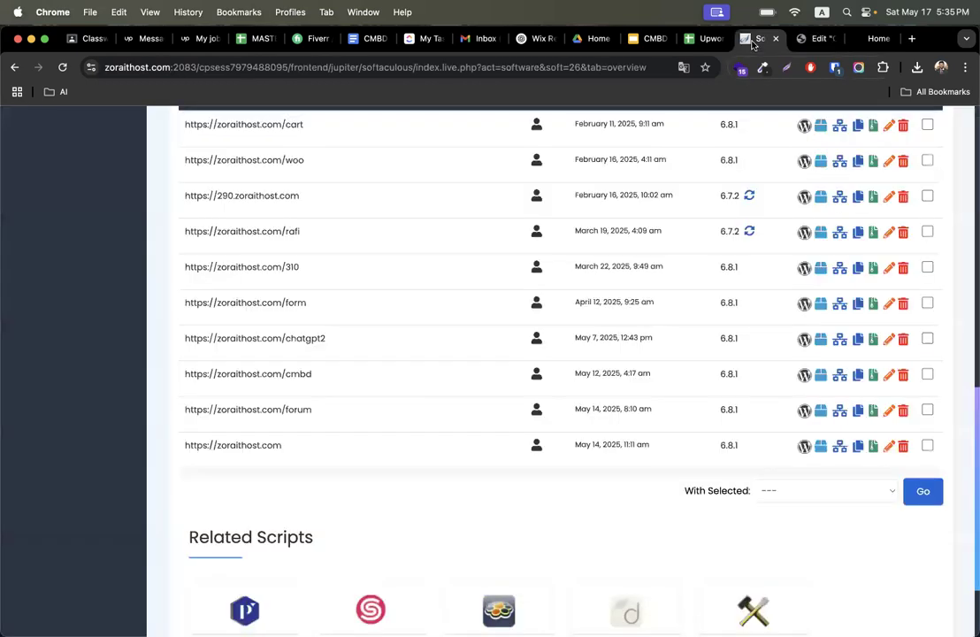
pyautogui.scroll(10, 459, 298)
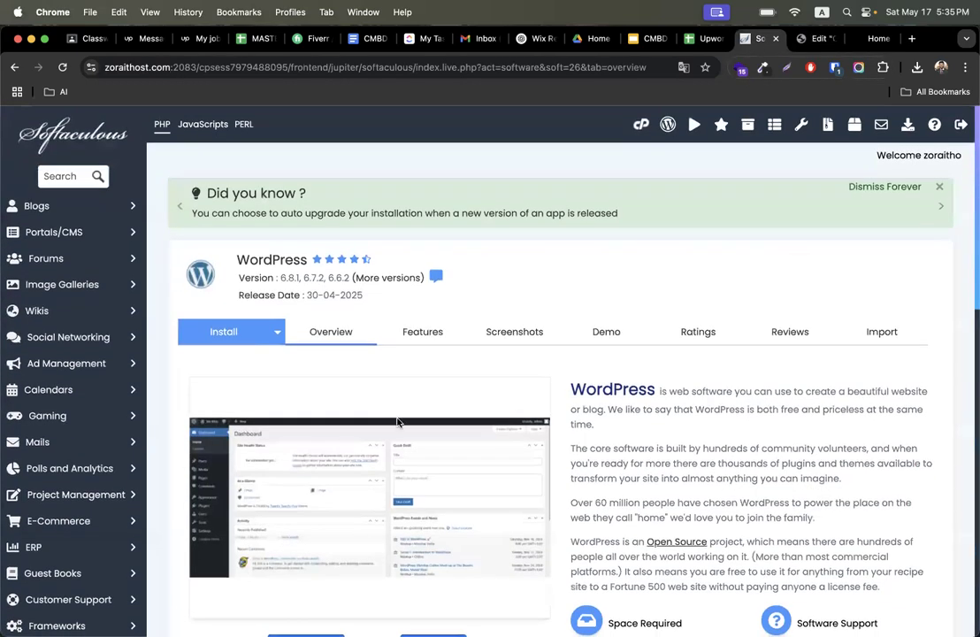
pyautogui.scroll(-7, 398, 423)
pyautogui.scroll(8, 397, 423)
pyautogui.click(641, 125)
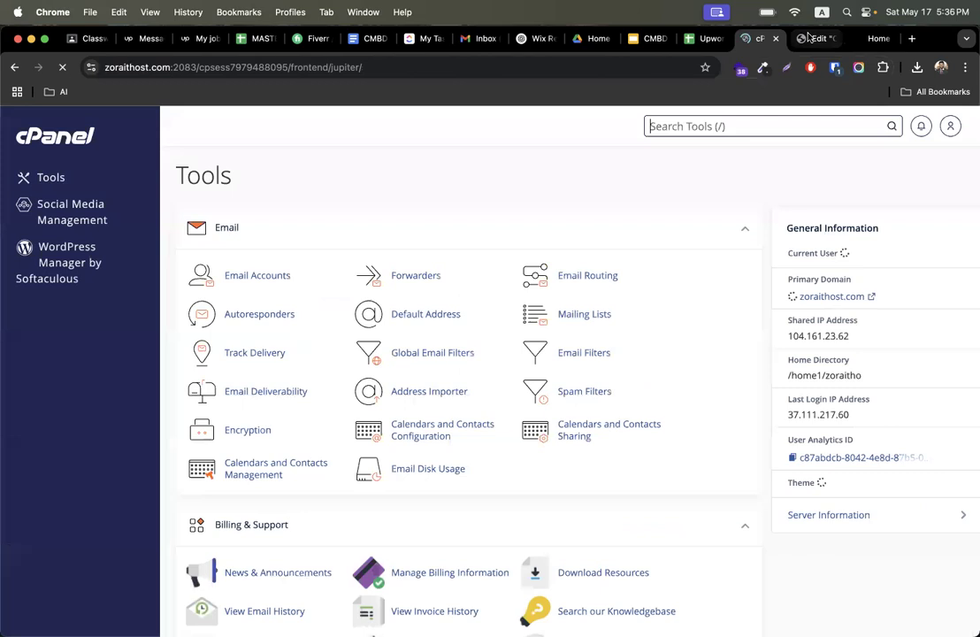
pyautogui.click(810, 39)
pyautogui.press('super+c')
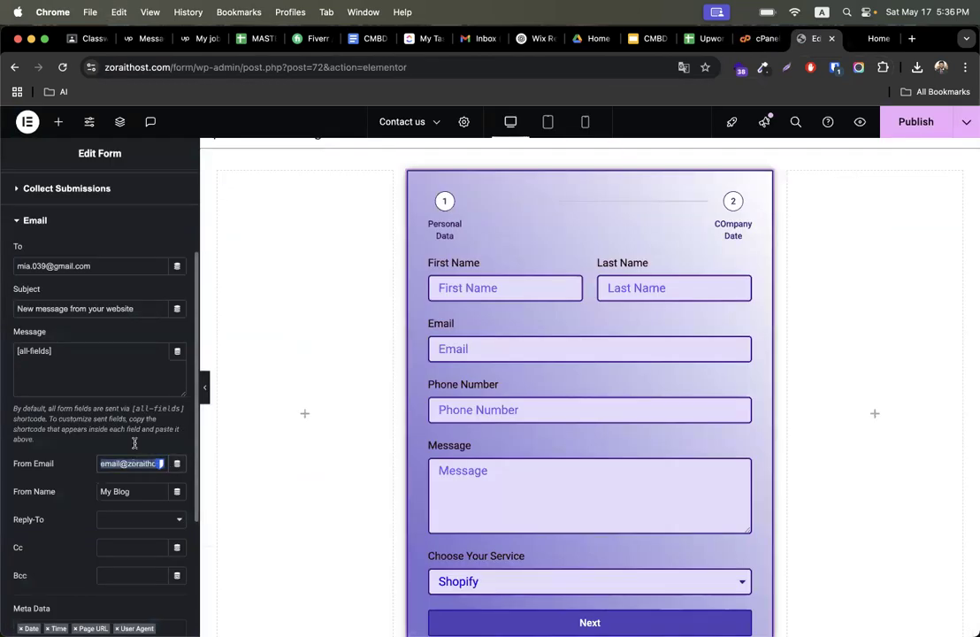
# - Start creating a new cPanel email account with the username email, then return to the Elementor editor
pyautogui.click(762, 39)
pyautogui.scroll(-1, 357, 477)
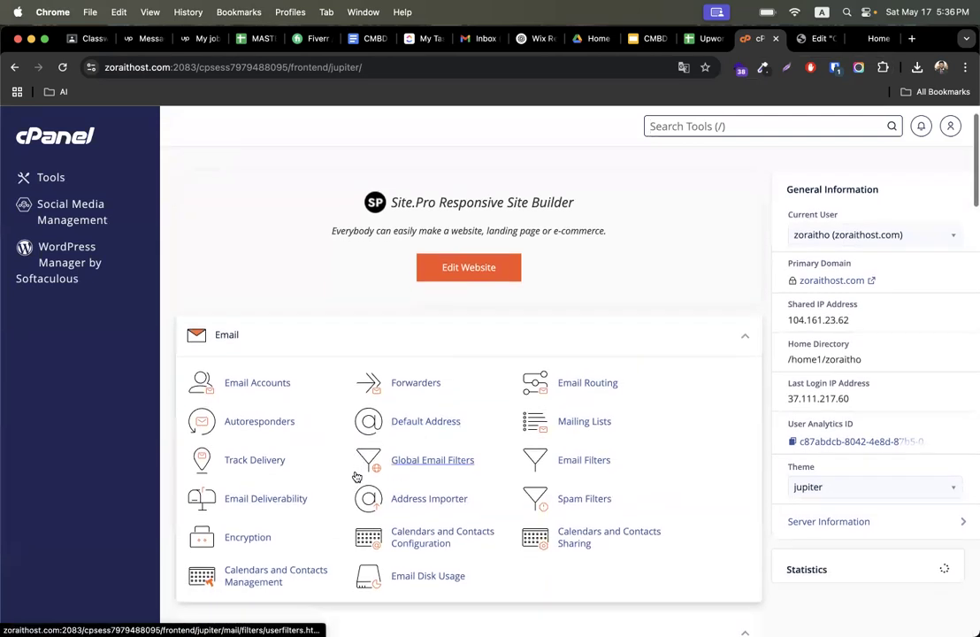
pyautogui.click(269, 387)
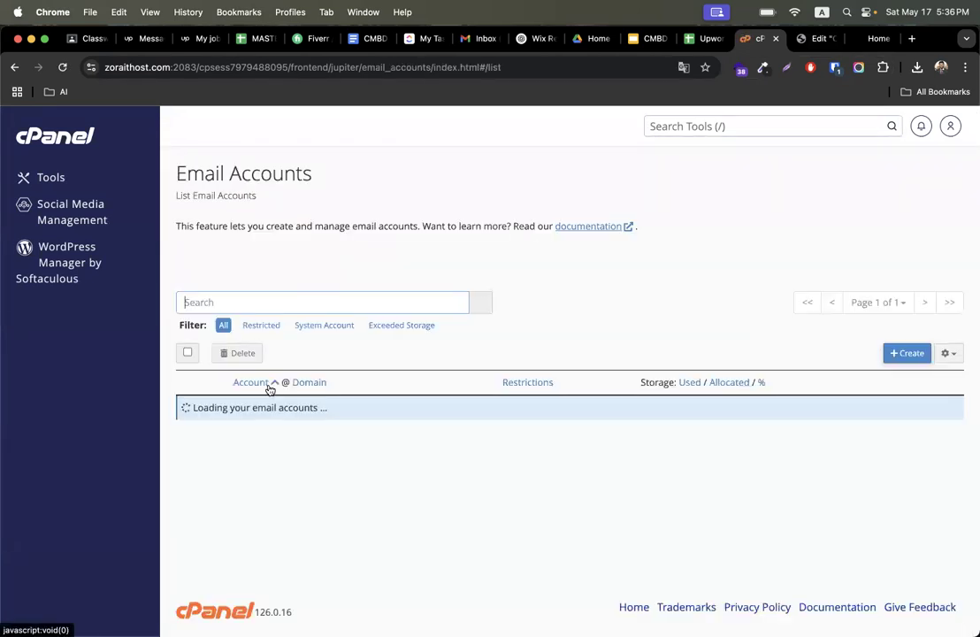
pyautogui.click(904, 352)
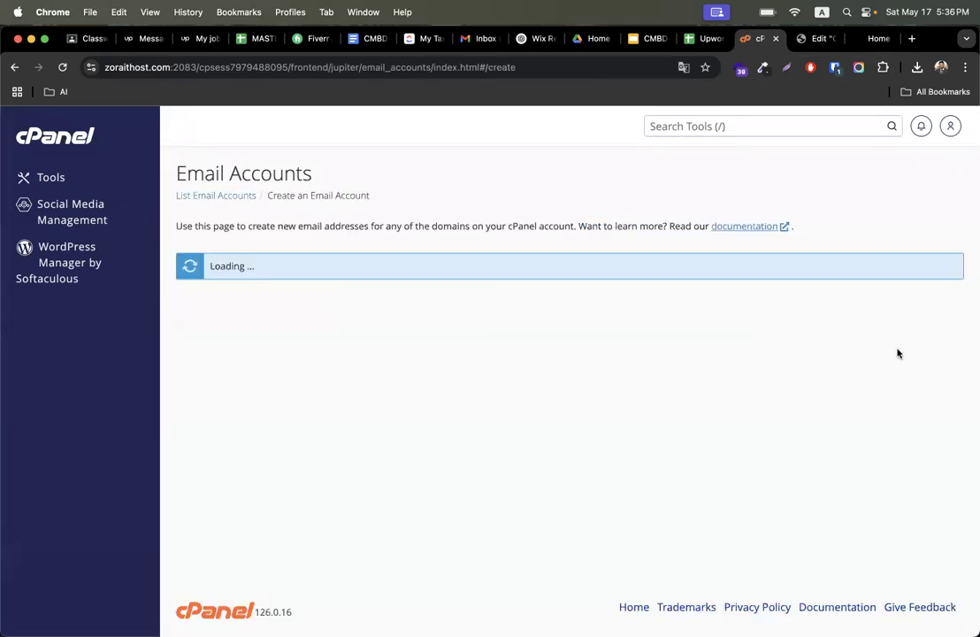
pyautogui.click(286, 397)
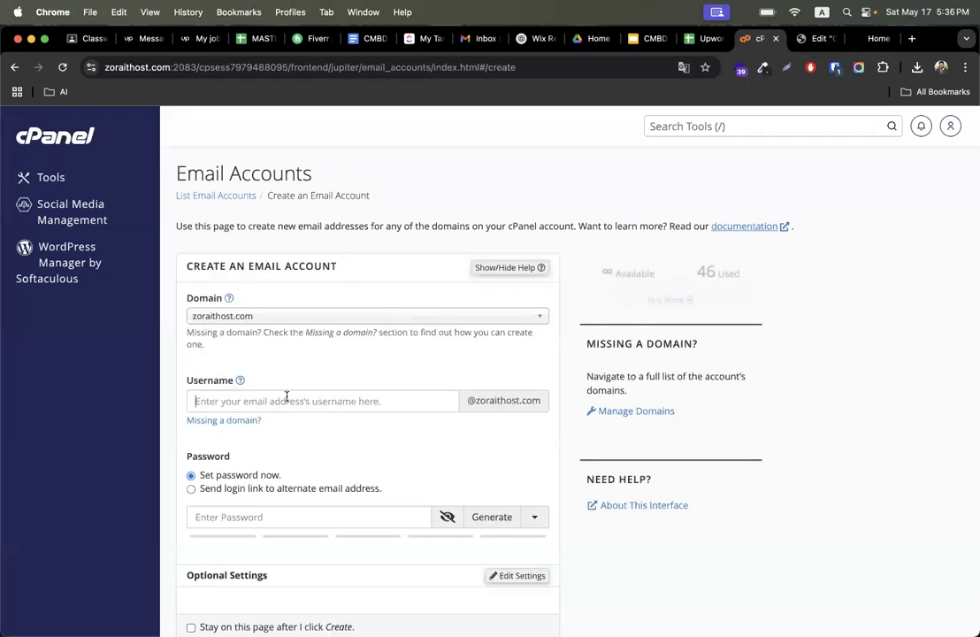
pyautogui.press('super+v')
pyautogui.click(338, 370)
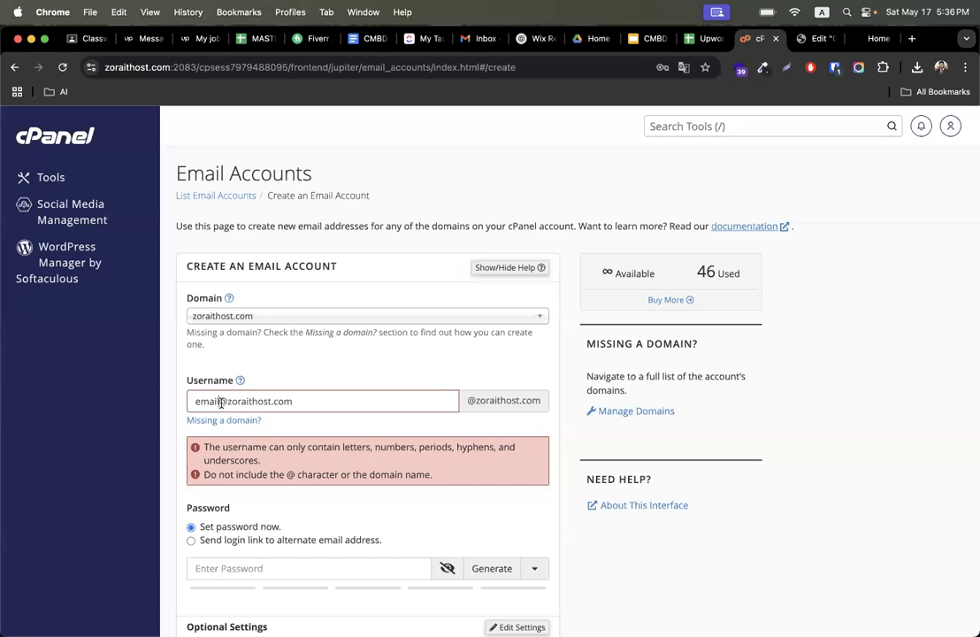
pyautogui.moveTo(218, 402); pyautogui.dragTo(338, 396)
pyautogui.press('BackSpace')
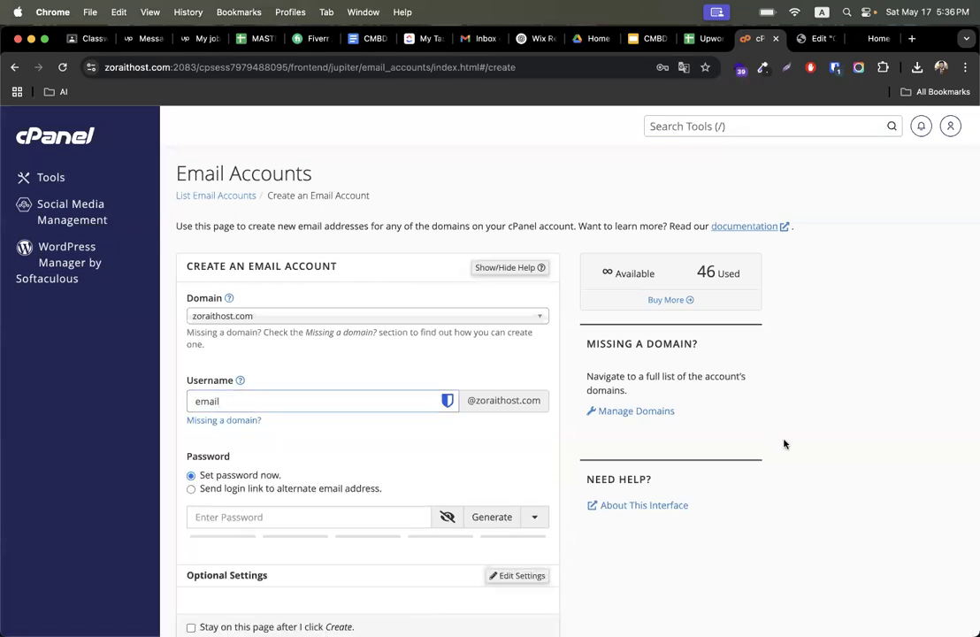
pyautogui.scroll(-2, 856, 419)
pyautogui.click(354, 425)
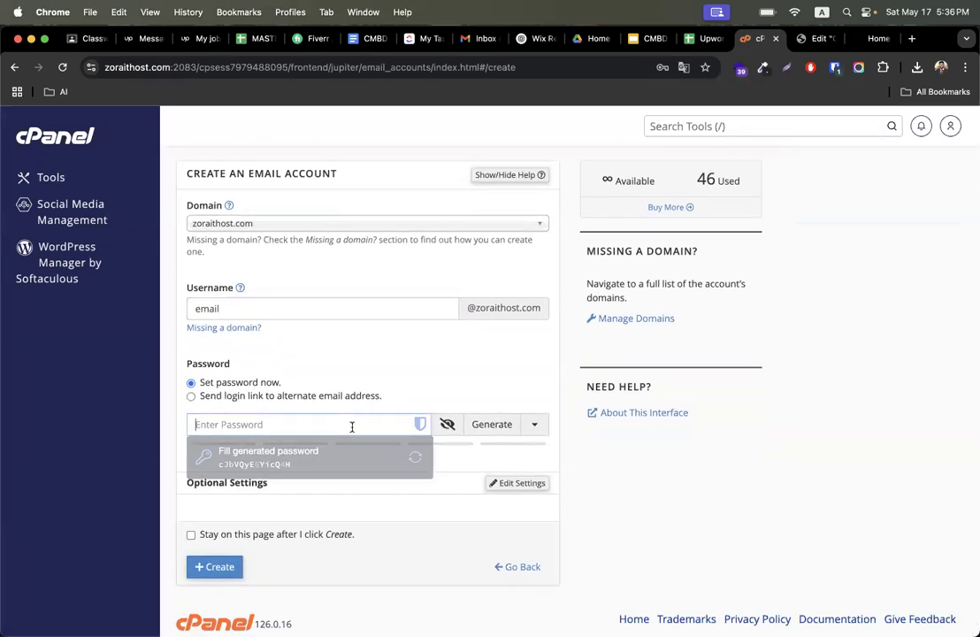
pyautogui.click(819, 38)
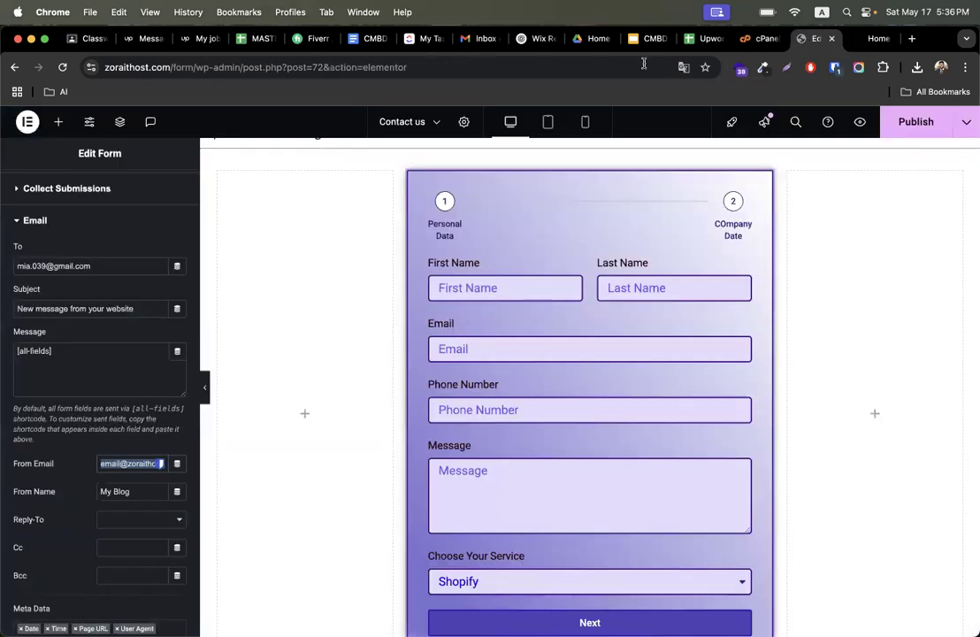
# - Set the email's From Name to Zora IT
pyautogui.click(135, 492)
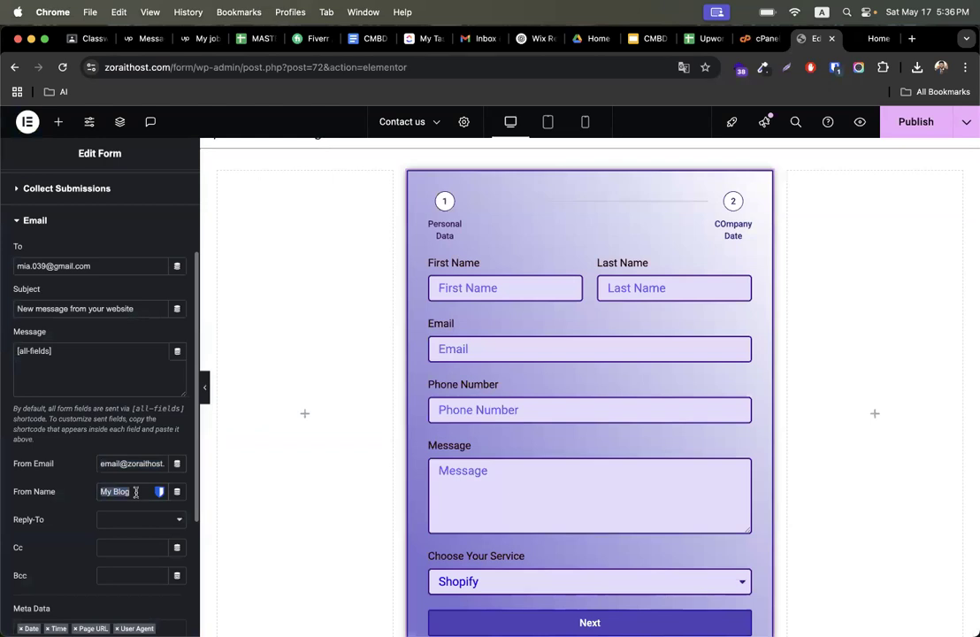
pyautogui.write('Zora IT')
pyautogui.scroll(1, 120, 479)
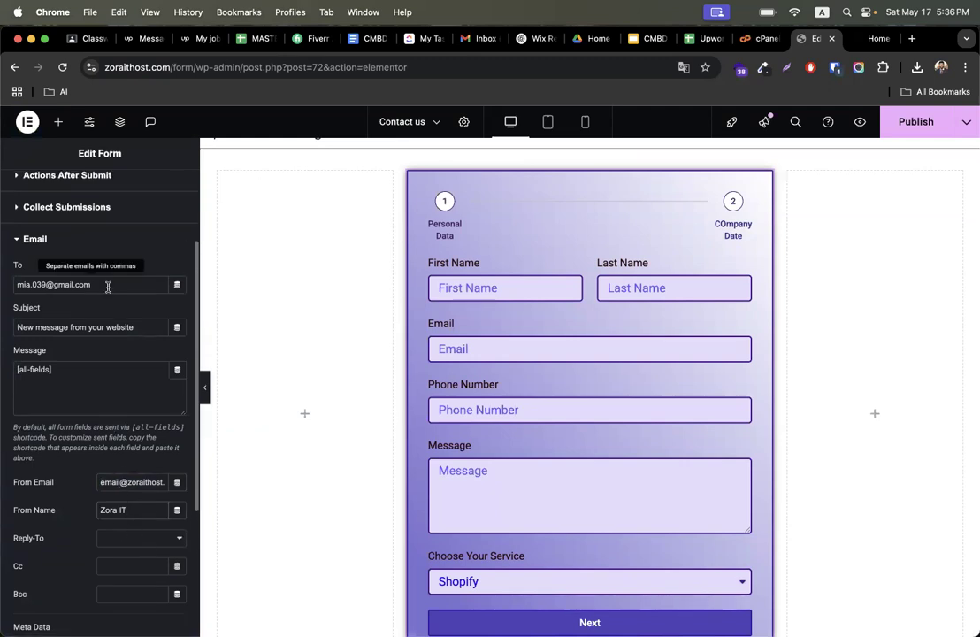
pyautogui.tripleClick(50, 285)
pyautogui.tripleClick(117, 482)
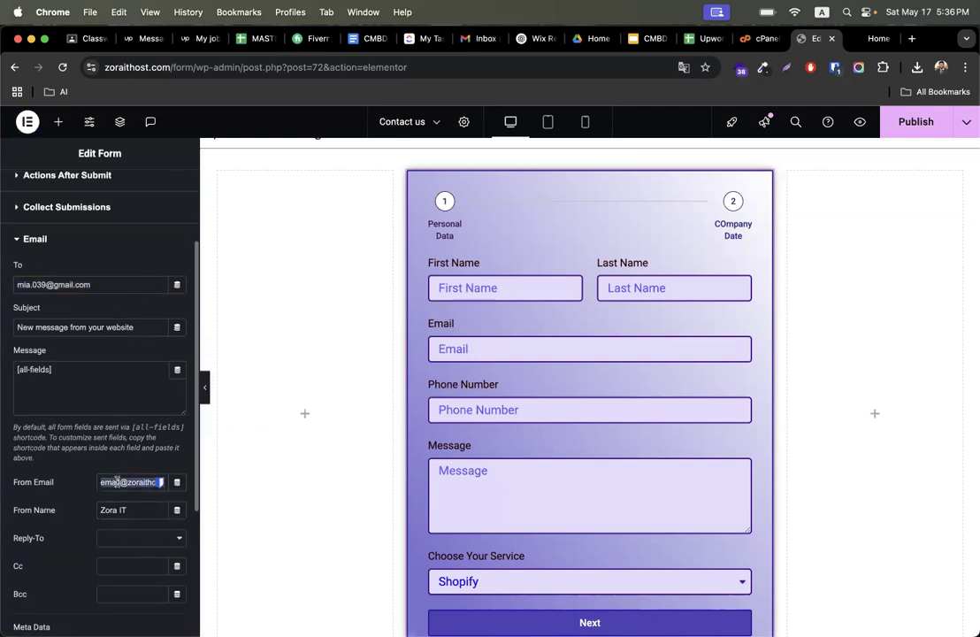
pyautogui.scroll(1, 76, 327)
# - Add an Email 2 action after submit and open its settings
pyautogui.click(56, 289)
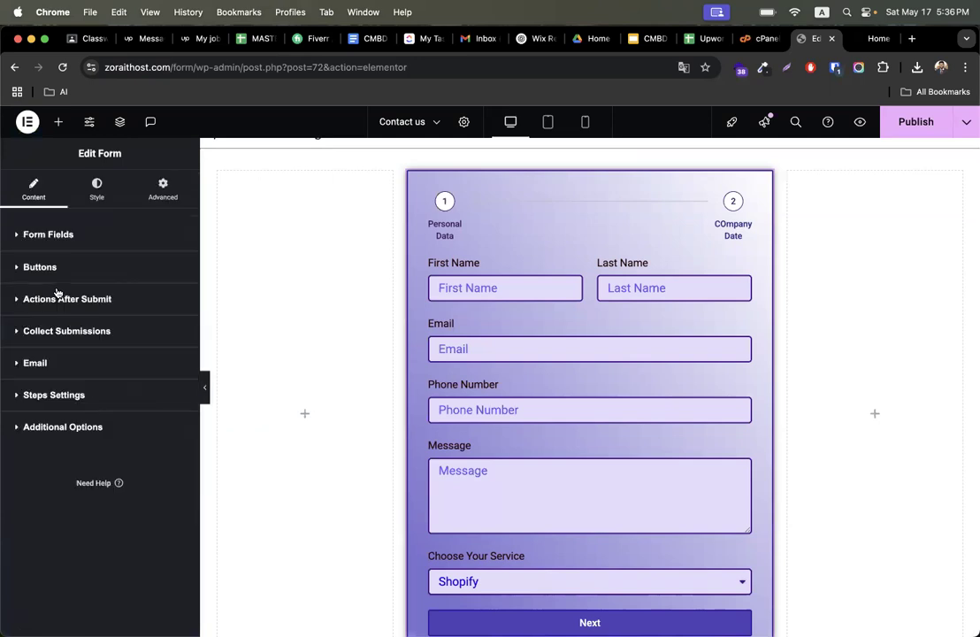
pyautogui.click(84, 300)
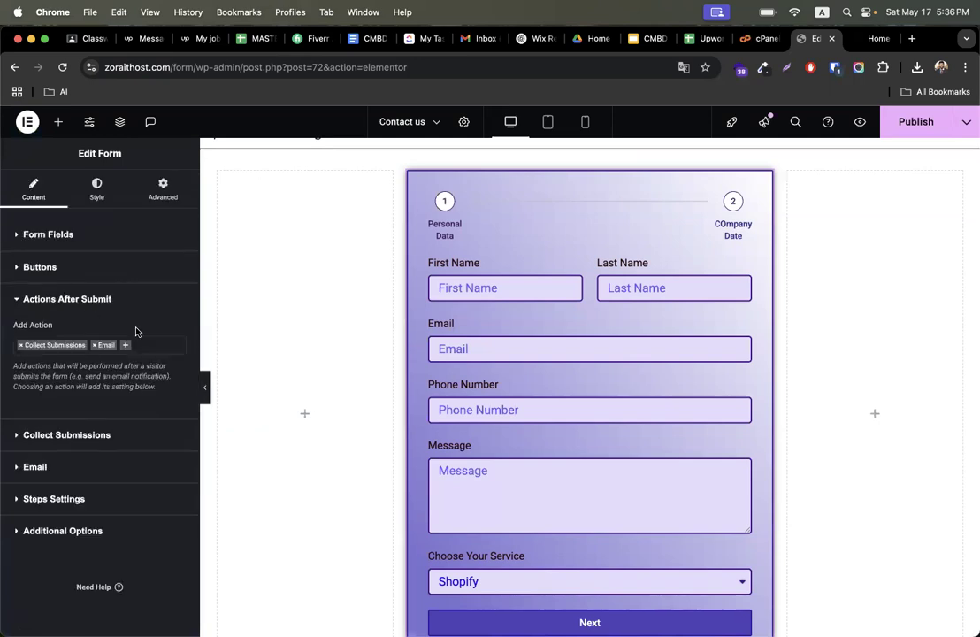
pyautogui.click(126, 346)
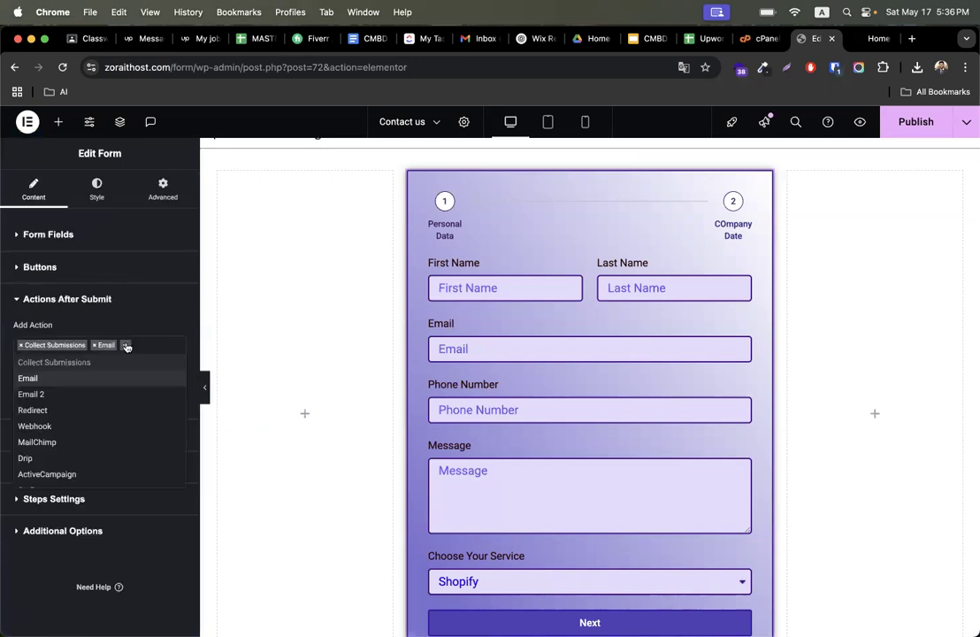
pyautogui.click(46, 392)
pyautogui.scroll(-1, 119, 433)
pyautogui.click(62, 474)
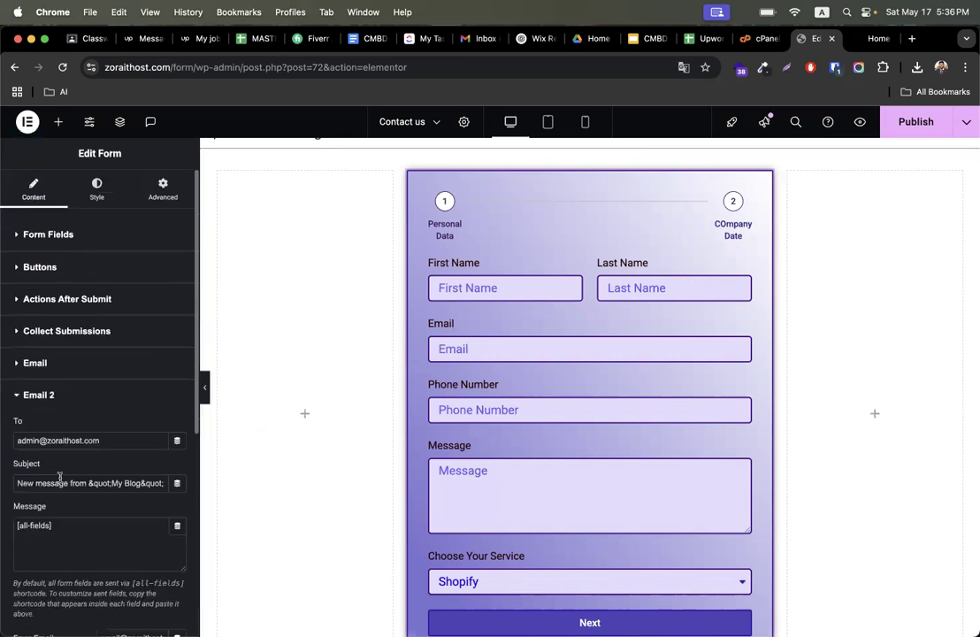
pyautogui.scroll(-3, 115, 442)
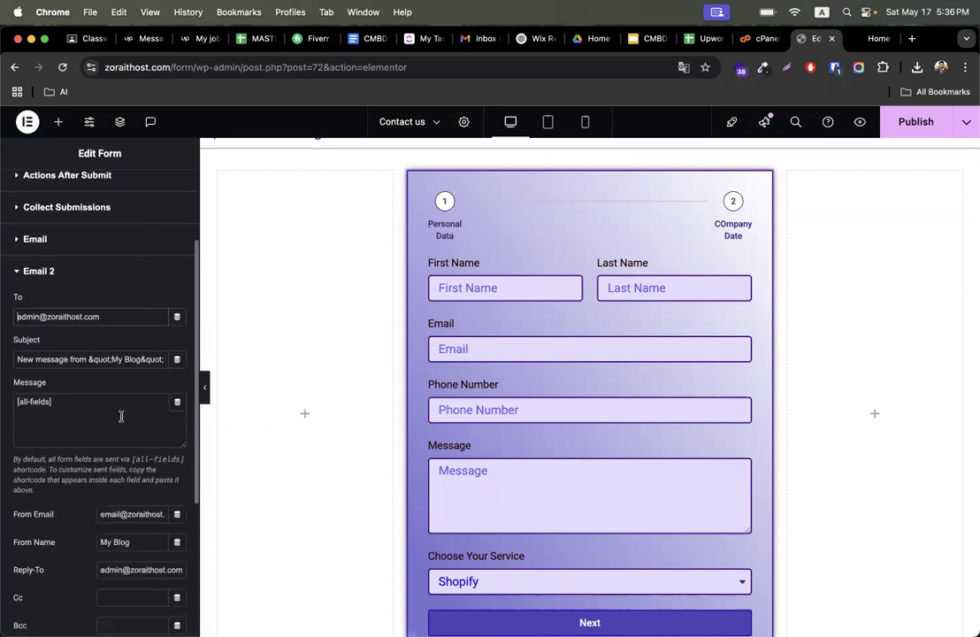
# - Review the Email 2 action's To, From Email and Reply-To addresses
pyautogui.scroll(-2, 120, 416)
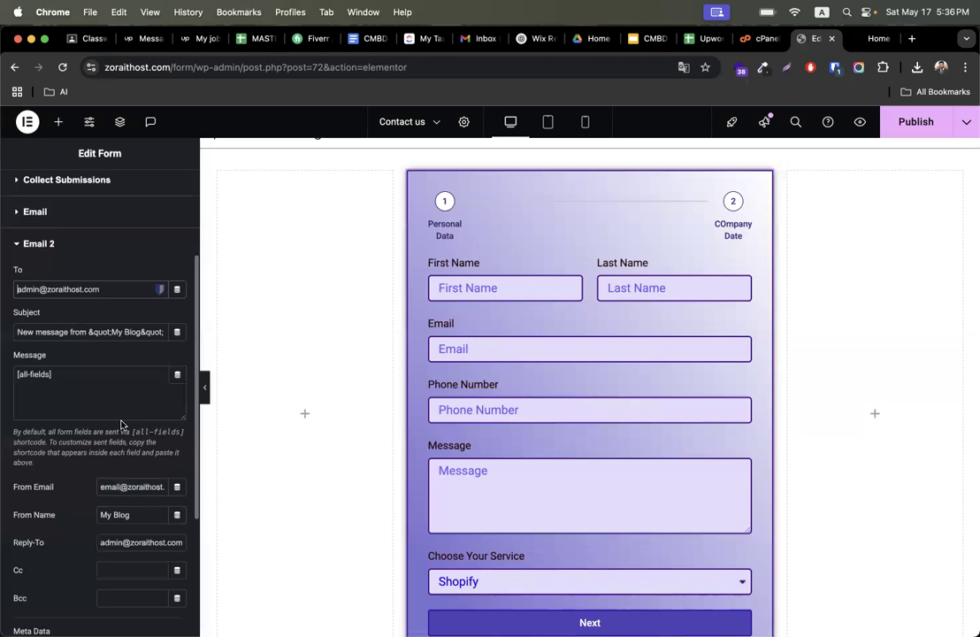
pyautogui.tripleClick(110, 542)
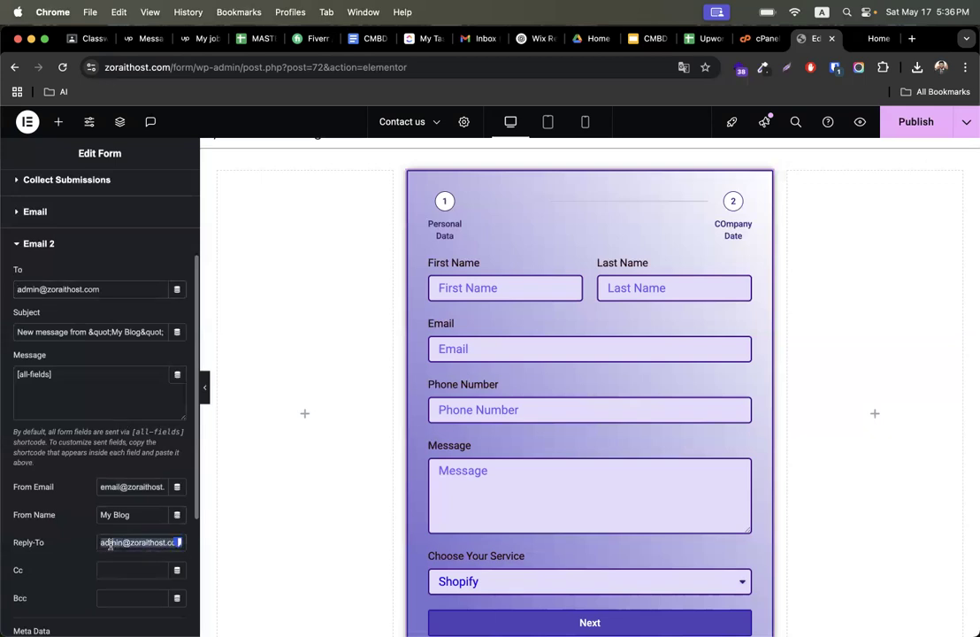
pyautogui.tripleClick(60, 289)
pyautogui.tripleClick(126, 487)
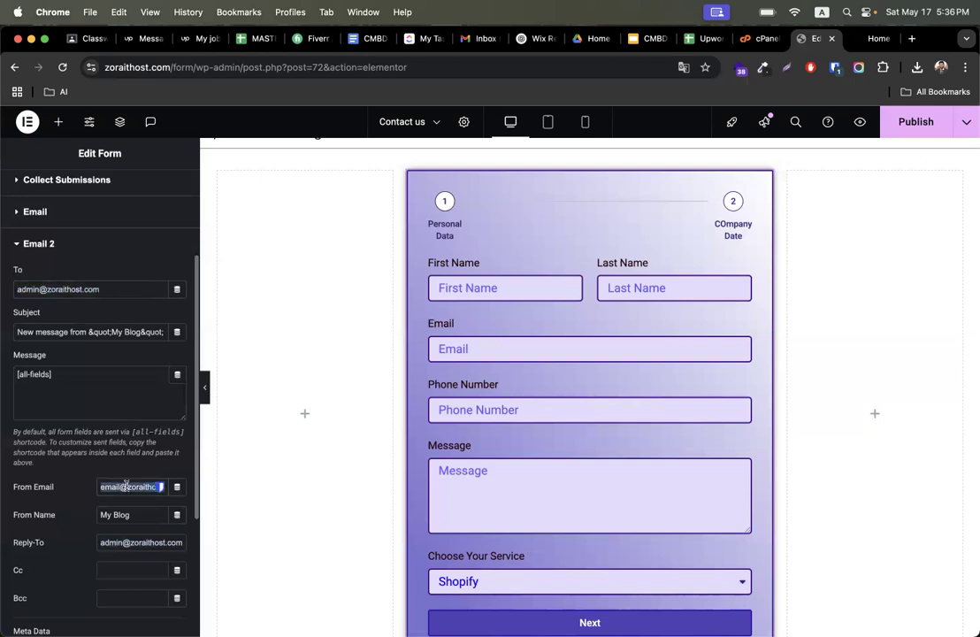
pyautogui.tripleClick(128, 543)
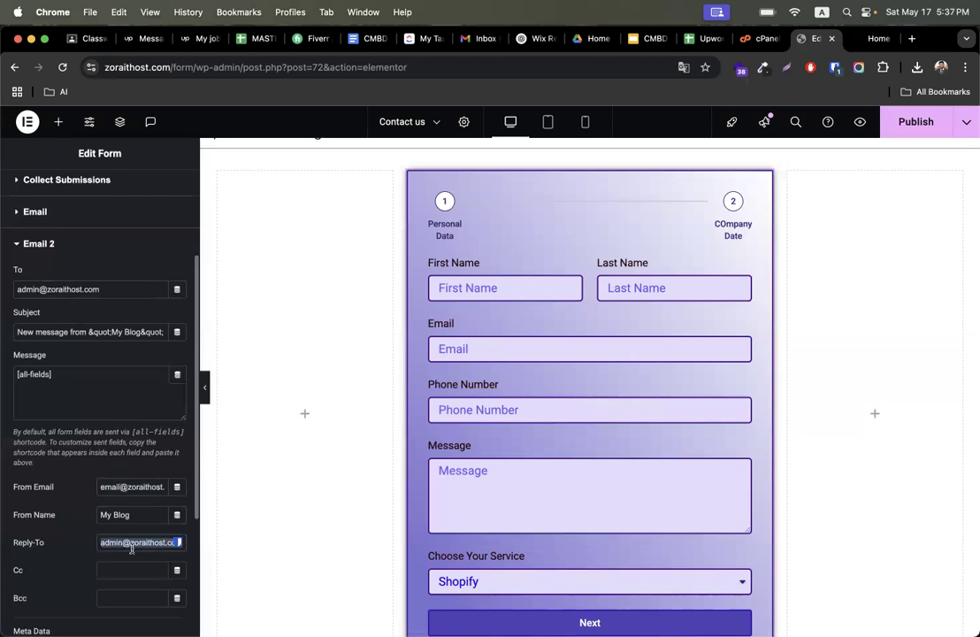
pyautogui.click(110, 290)
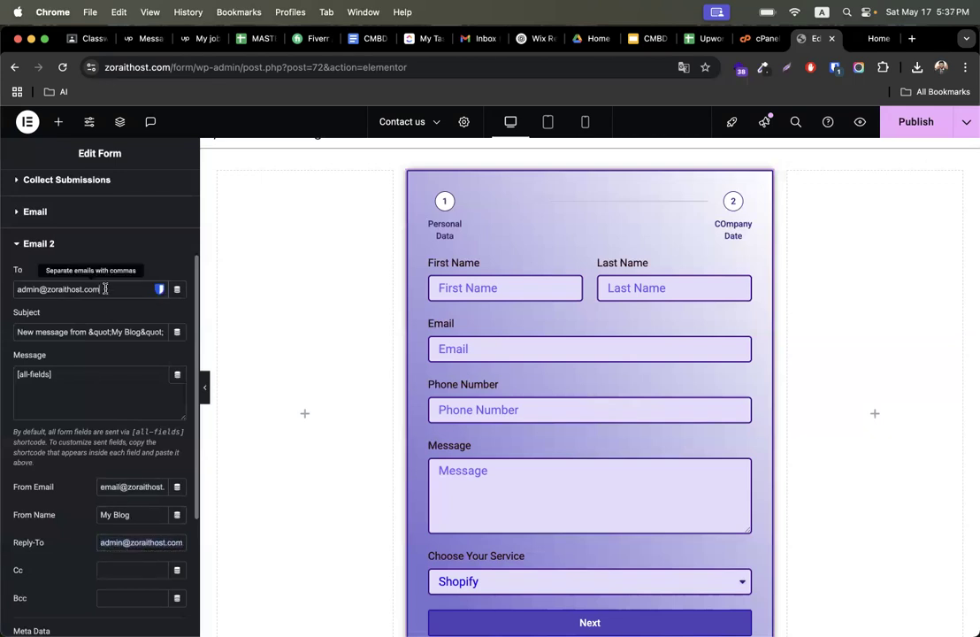
pyautogui.press('super+a')
# - Check the username of the new email account in cPanel and return to the Elementor editor
pyautogui.click(759, 38)
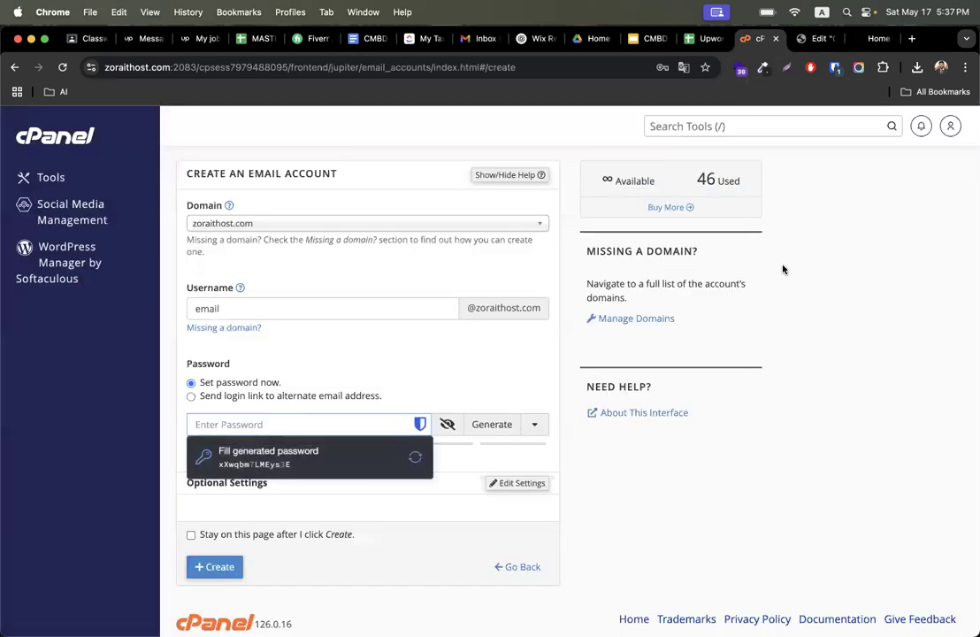
pyautogui.scroll(2, 426, 274)
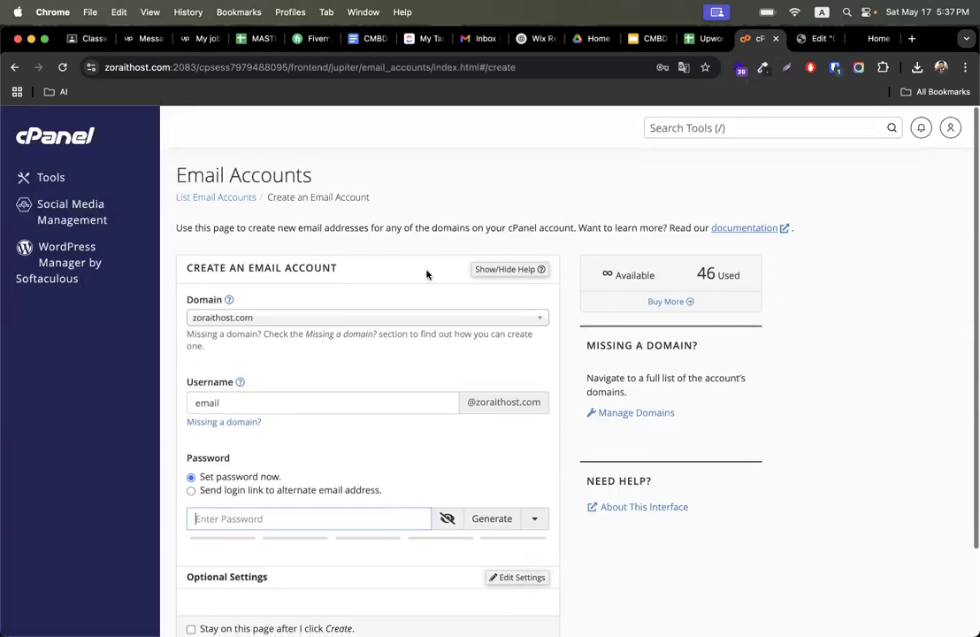
pyautogui.doubleClick(232, 401)
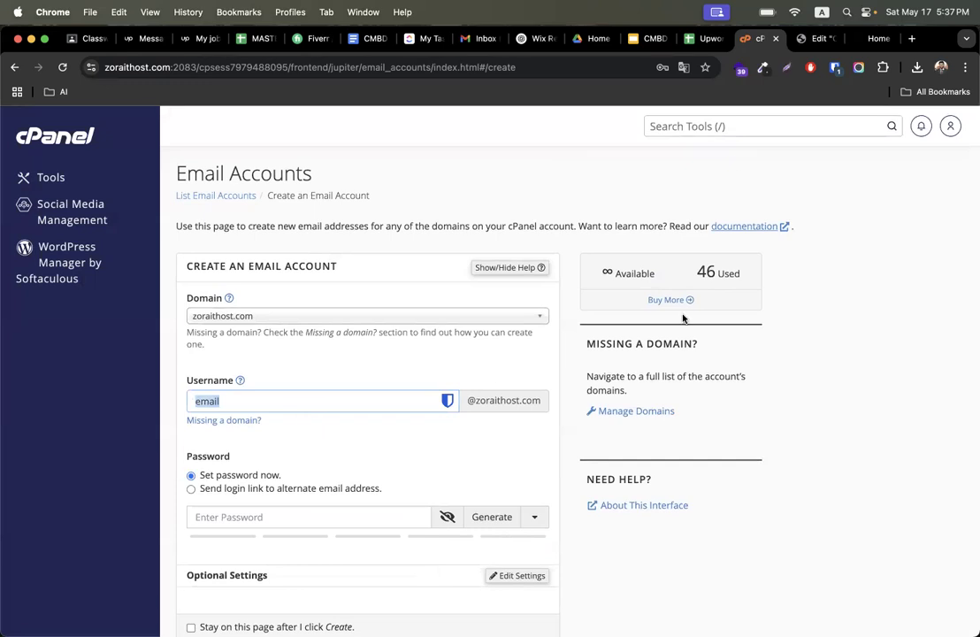
pyautogui.click(822, 46)
# - Look over the Email 2 action's To and From Email fields again
pyautogui.click(100, 288)
pyautogui.scroll(-2, 117, 445)
pyautogui.tripleClick(133, 423)
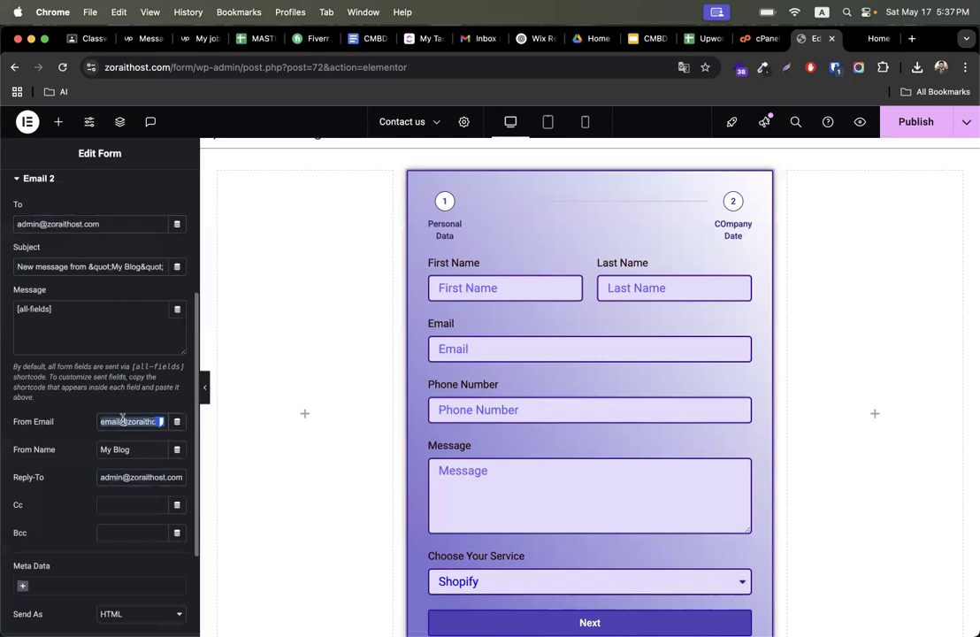
pyautogui.scroll(1, 123, 421)
pyautogui.tripleClick(110, 264)
pyautogui.scroll(-3, 114, 407)
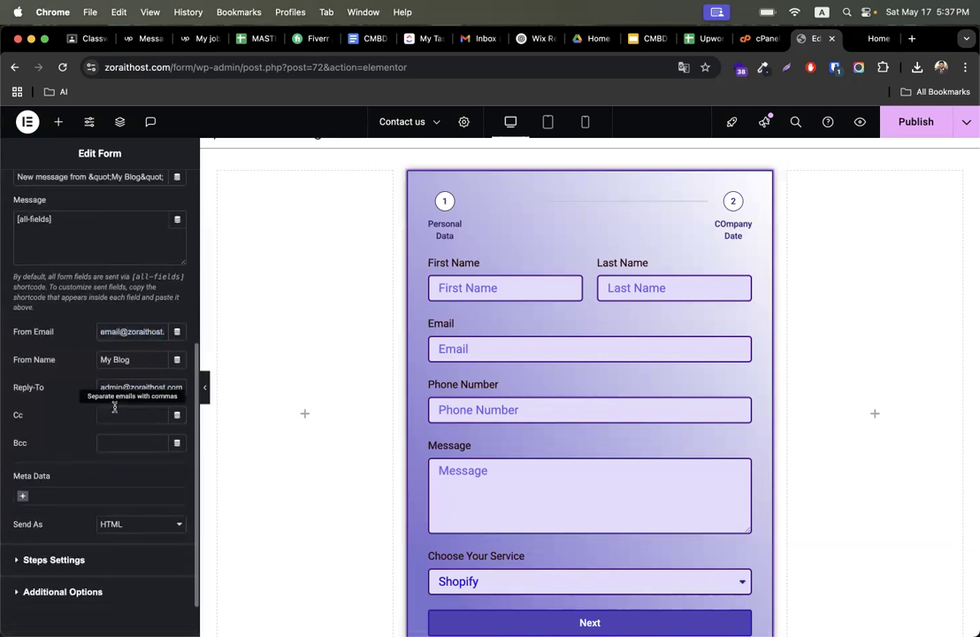
pyautogui.scroll(7, 114, 407)
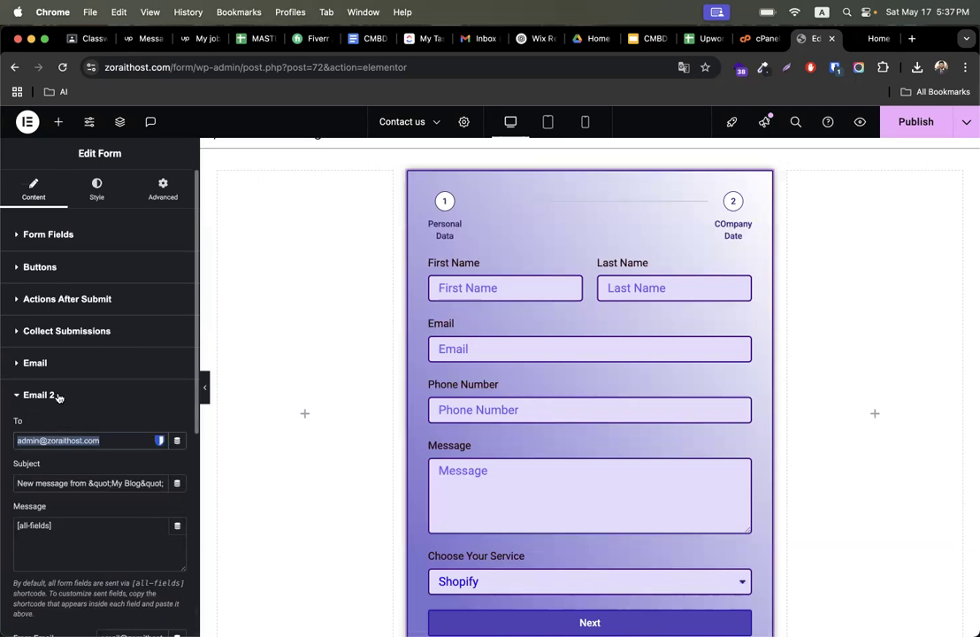
# - Add a Redirect action after submit and open its settings
pyautogui.click(71, 299)
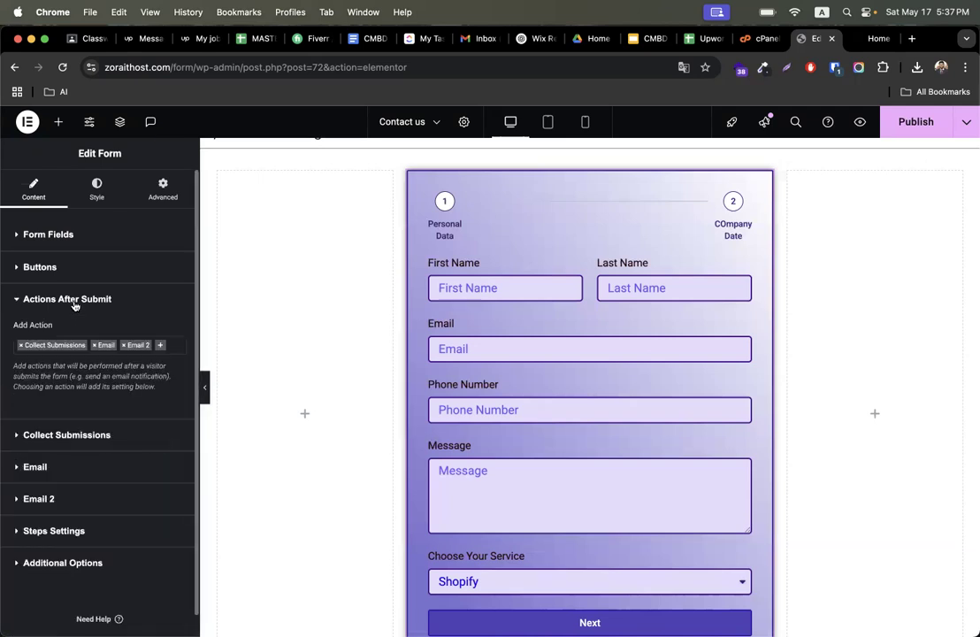
pyautogui.click(161, 346)
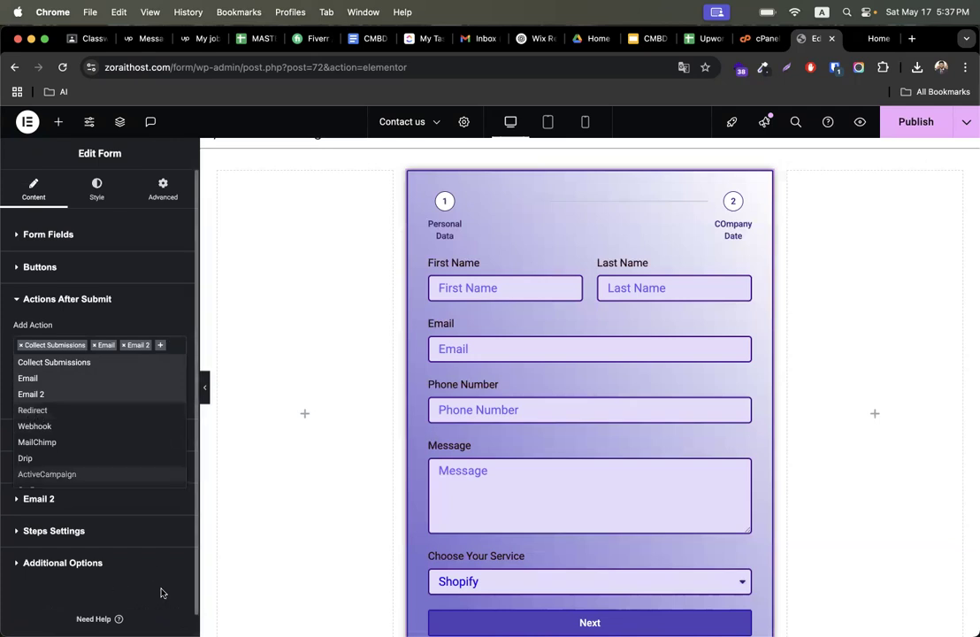
pyautogui.click(139, 510)
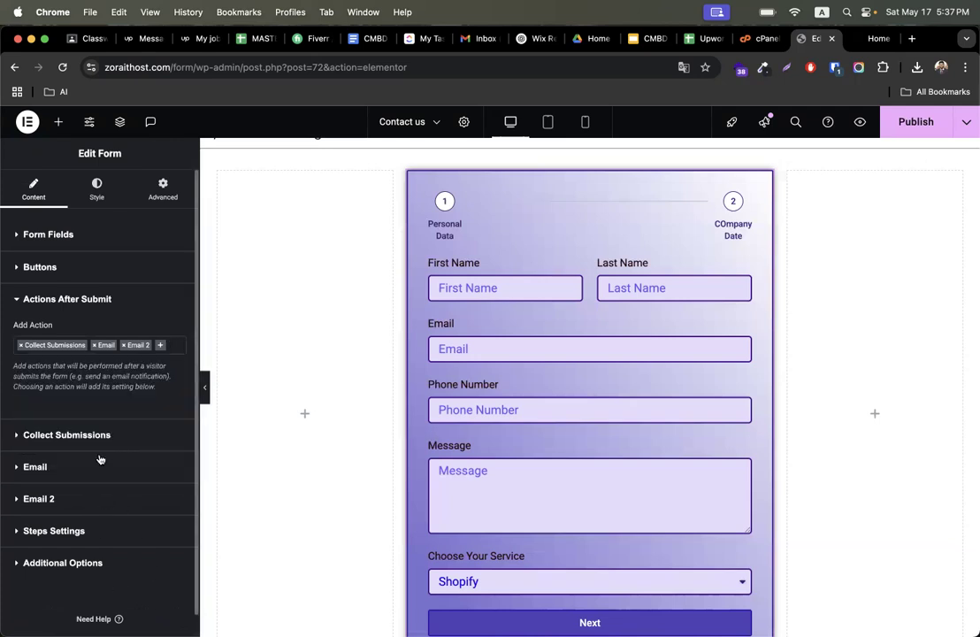
pyautogui.click(161, 348)
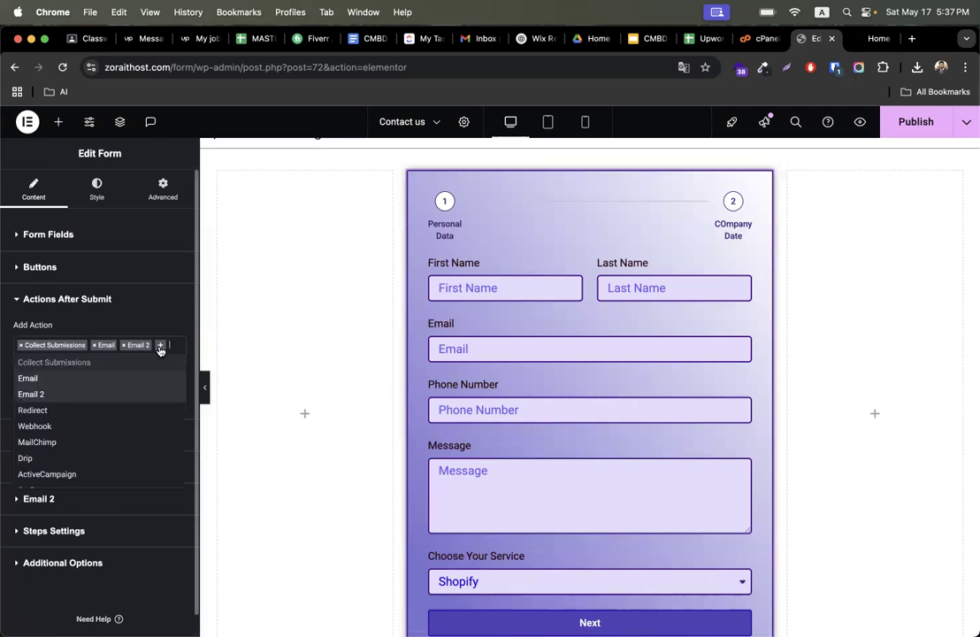
pyautogui.click(46, 413)
pyautogui.scroll(-2, 97, 438)
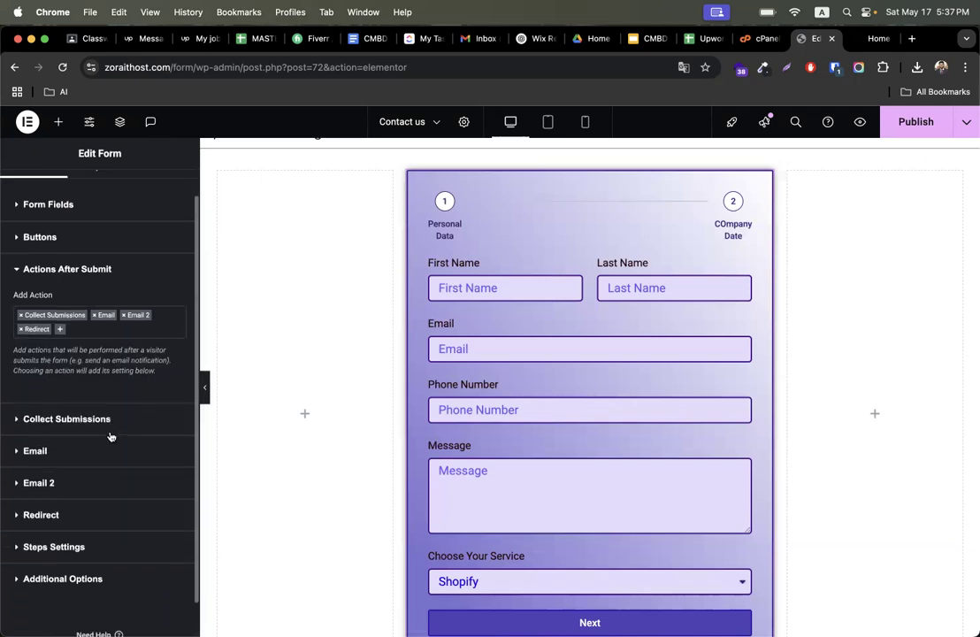
pyautogui.click(69, 478)
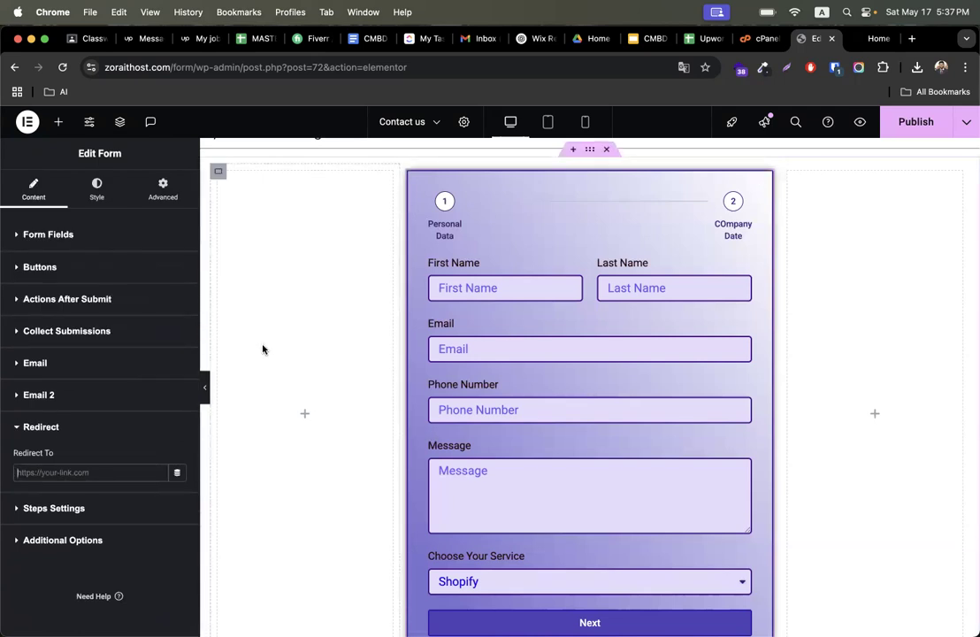
# - Open the CodemanBD Success Stories Facebook group in the other browser window and copy its page address
pyautogui.hotkey('ctrl', 'Right')
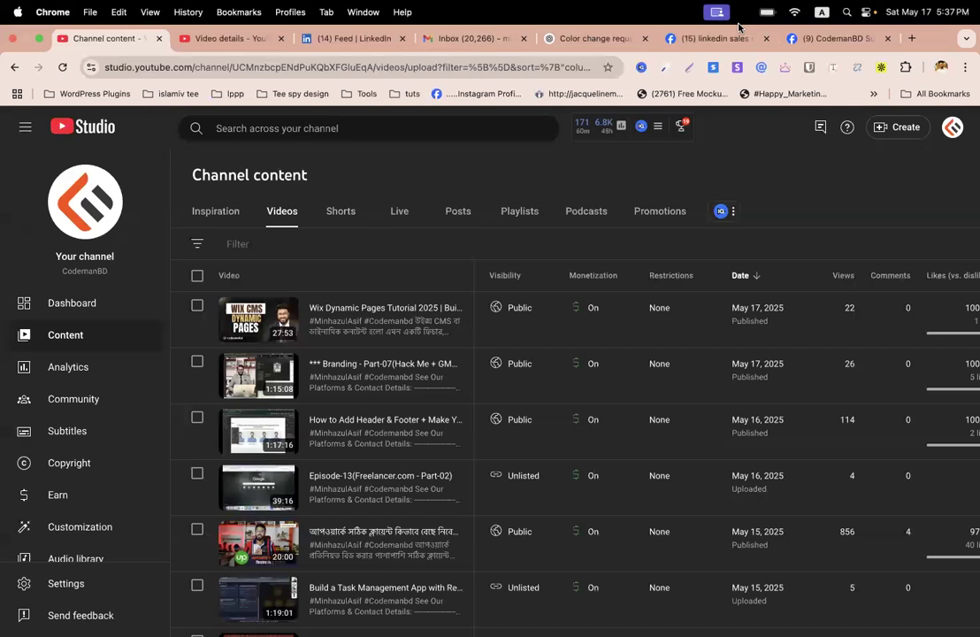
pyautogui.click(711, 42)
pyautogui.click(305, 127)
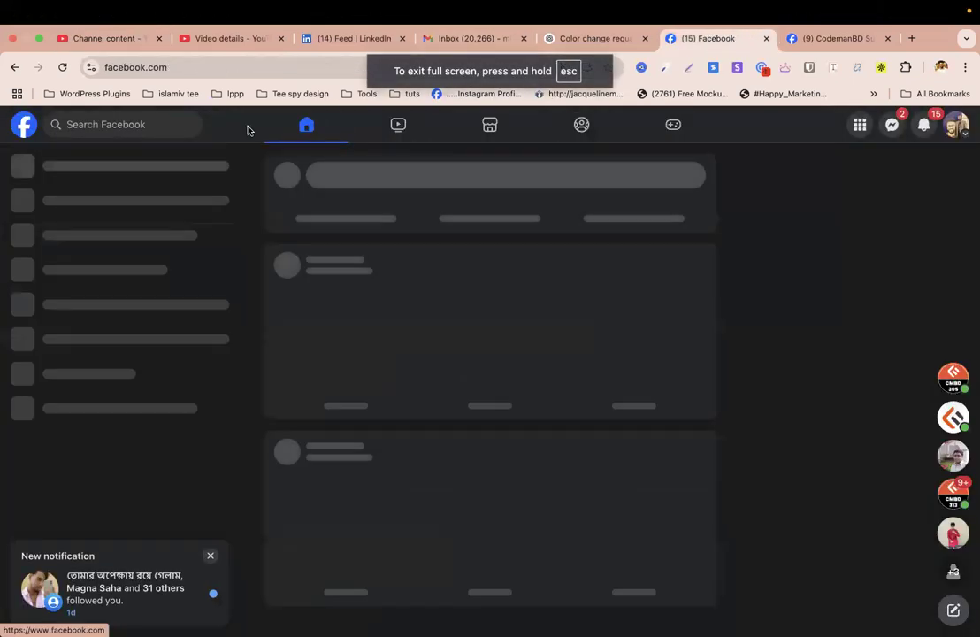
pyautogui.click(118, 128)
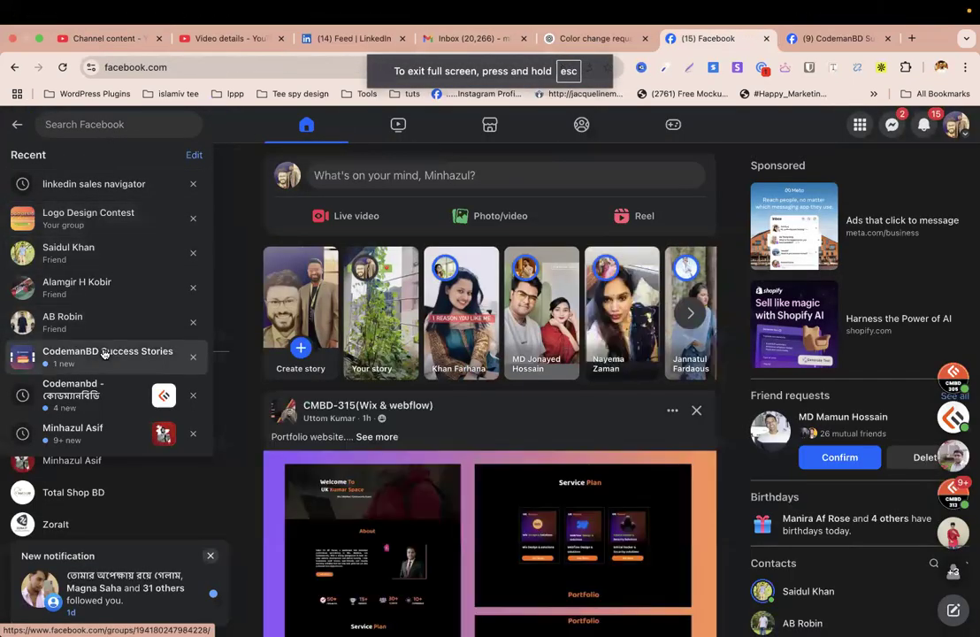
pyautogui.click(103, 353)
pyautogui.click(170, 69)
pyautogui.press('super+c')
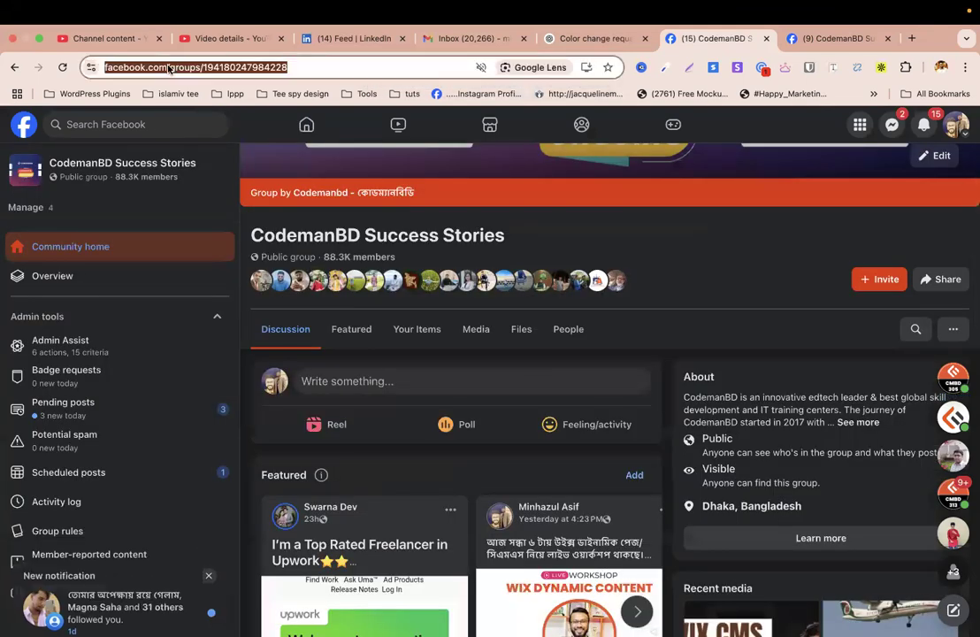
pyautogui.rightClick(170, 69)
pyautogui.click(216, 172)
# - Paste the Facebook group address as the Redirect To URL
pyautogui.hotkey('ctrl', 'Left')
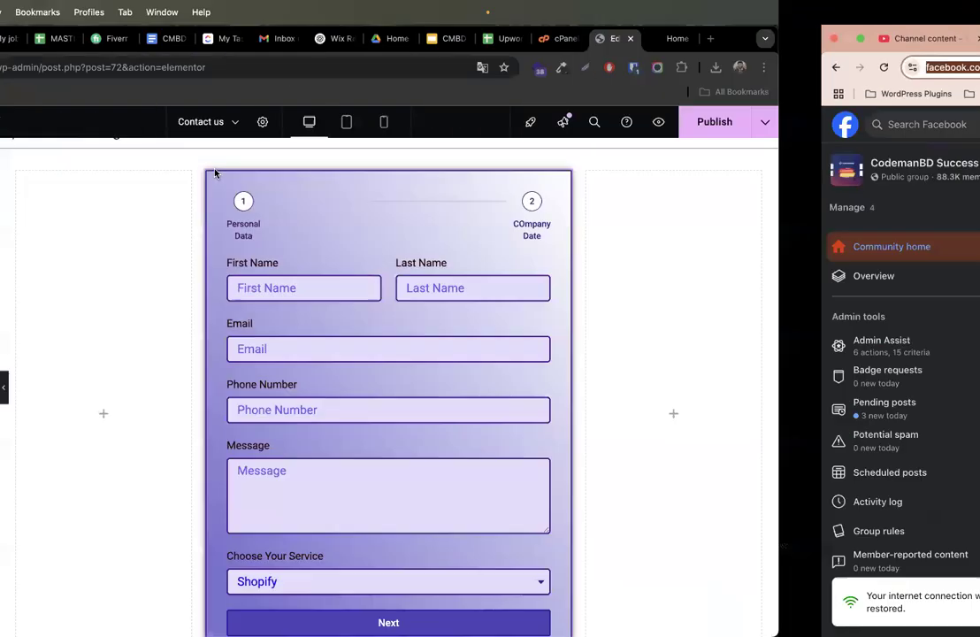
pyautogui.click(93, 472)
pyautogui.press('super+v')
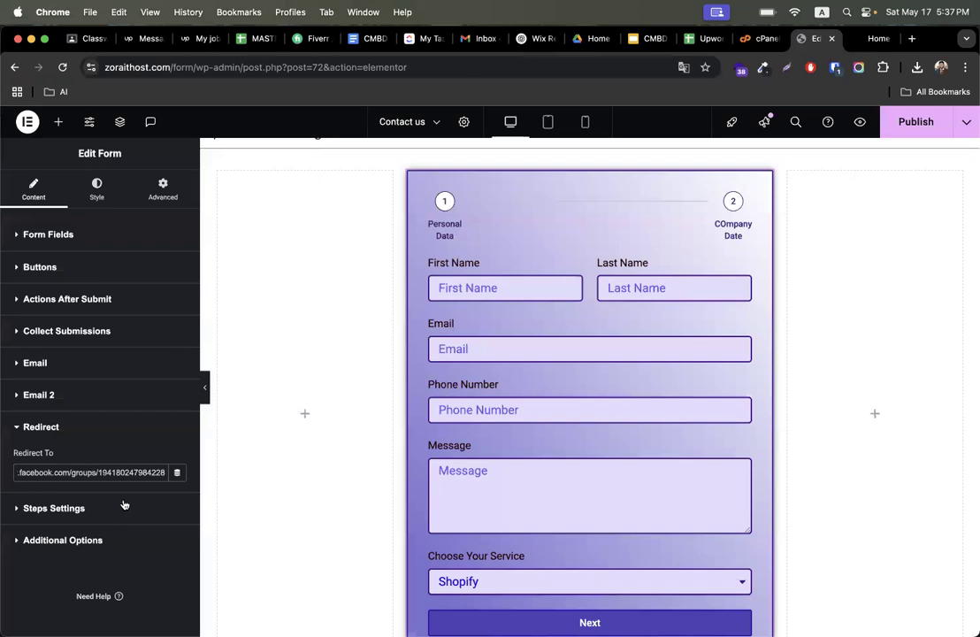
pyautogui.click(112, 483)
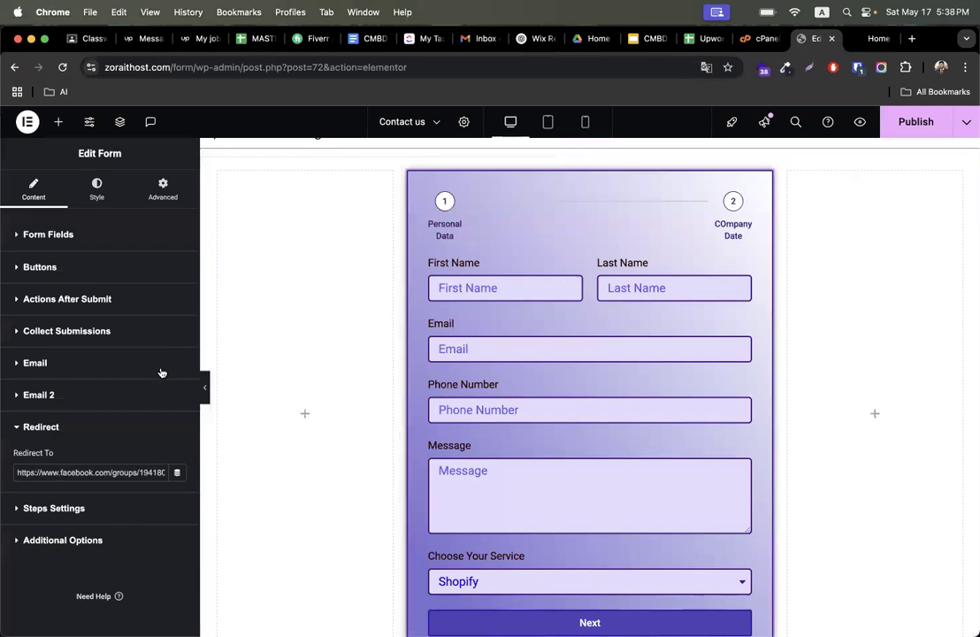
# - Browse the form widget's Style, Advanced and Content settings
pyautogui.click(97, 188)
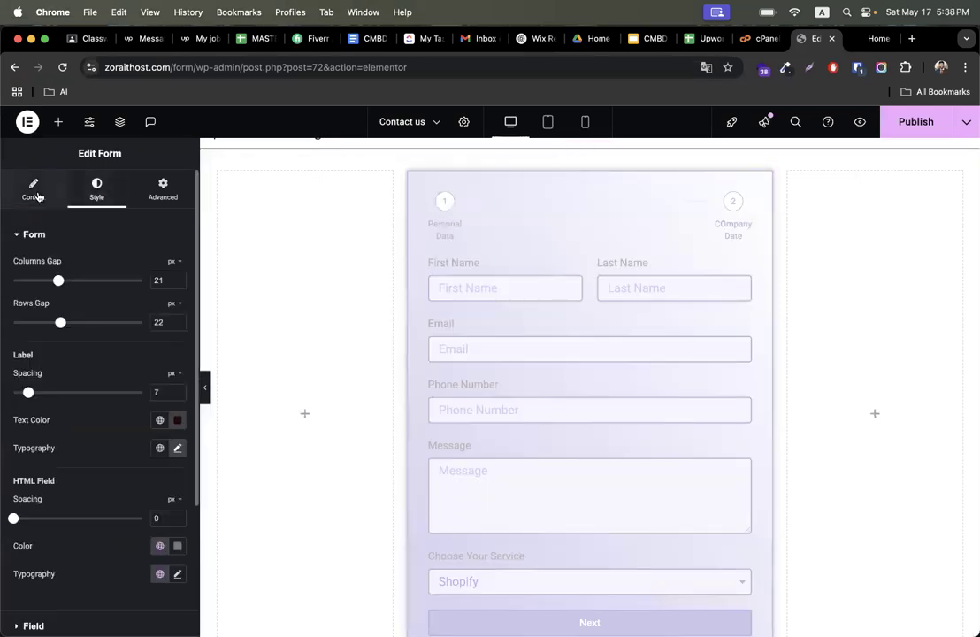
pyautogui.click(34, 187)
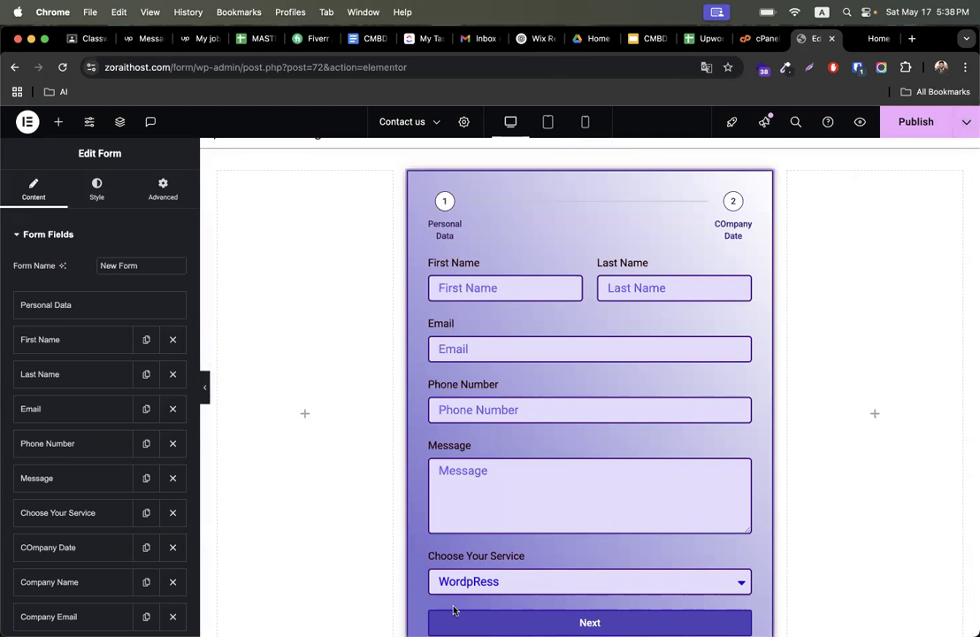
pyautogui.scroll(-5, 102, 454)
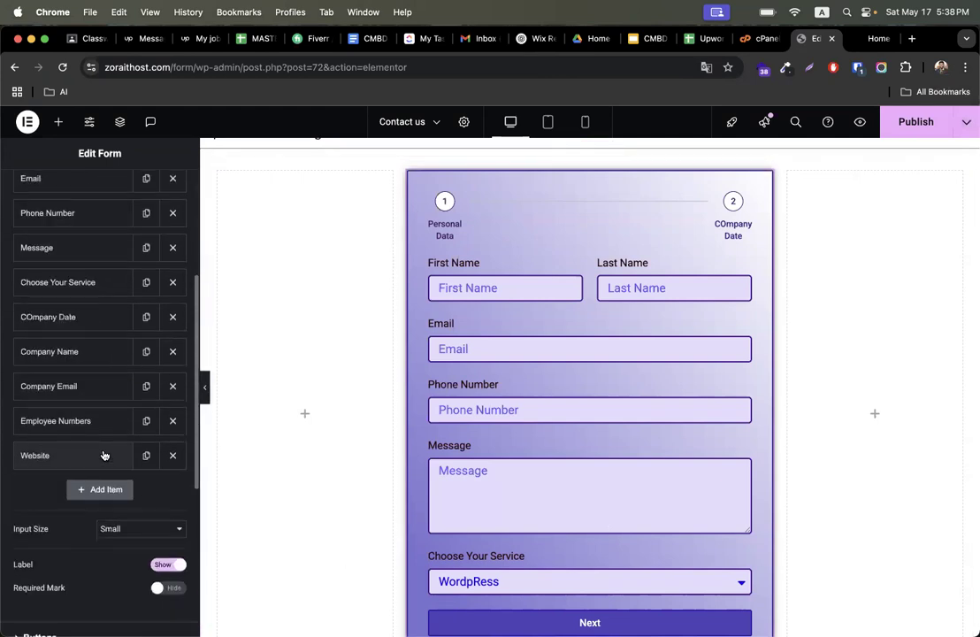
pyautogui.scroll(5, 102, 455)
pyautogui.click(162, 189)
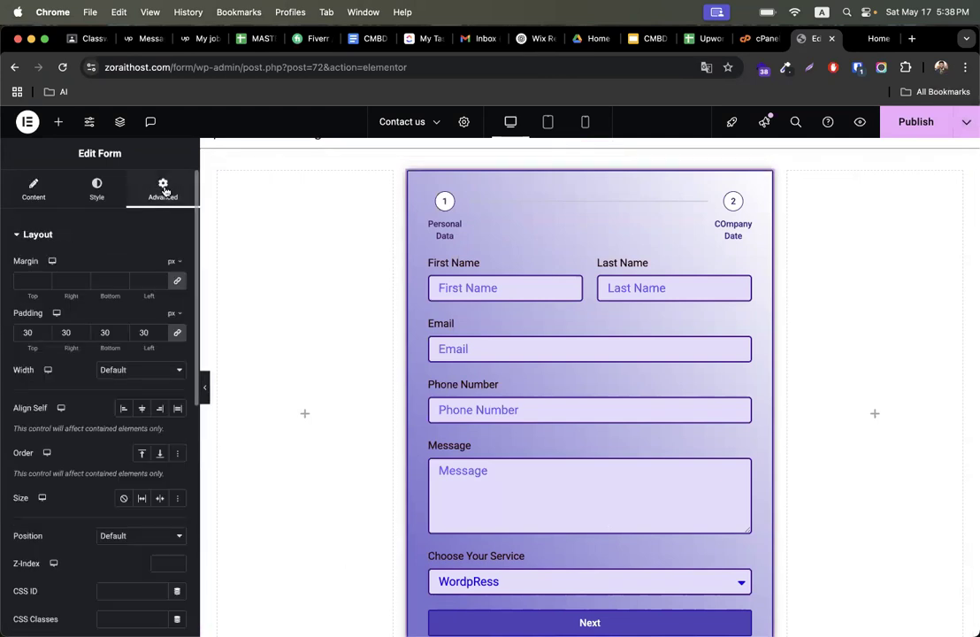
pyautogui.click(98, 190)
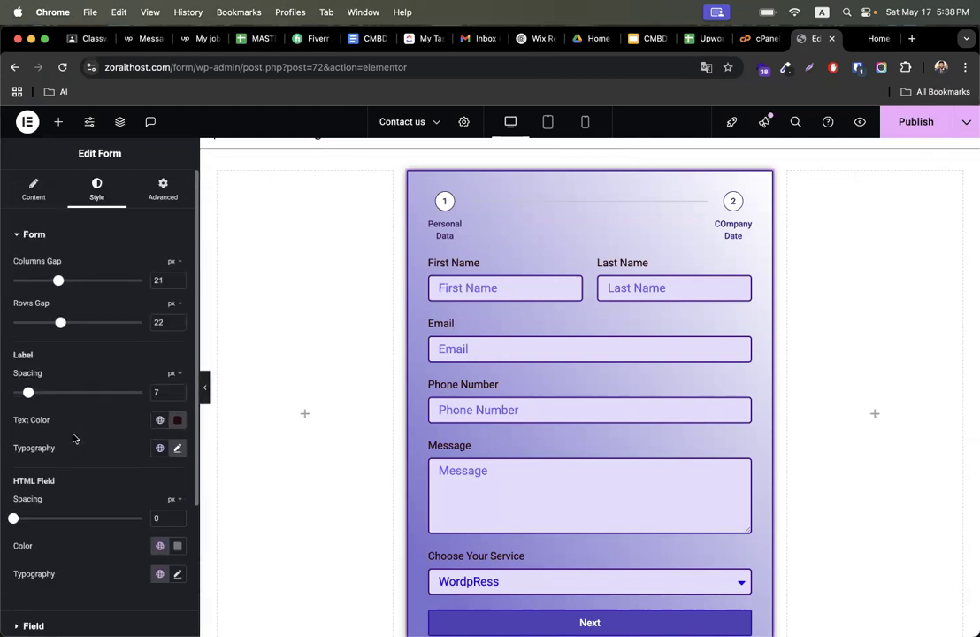
pyautogui.click(23, 188)
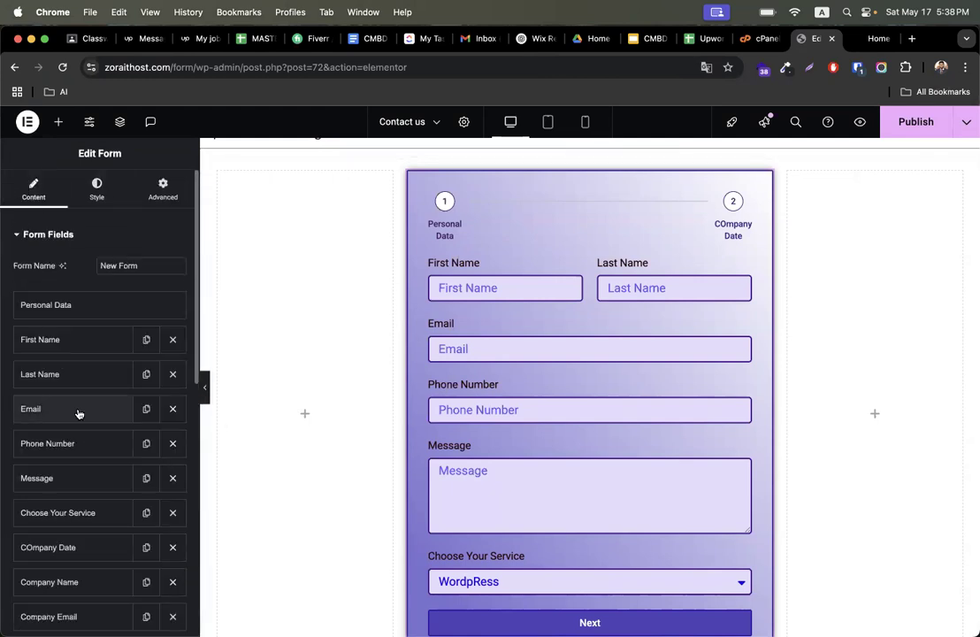
pyautogui.scroll(-10, 78, 413)
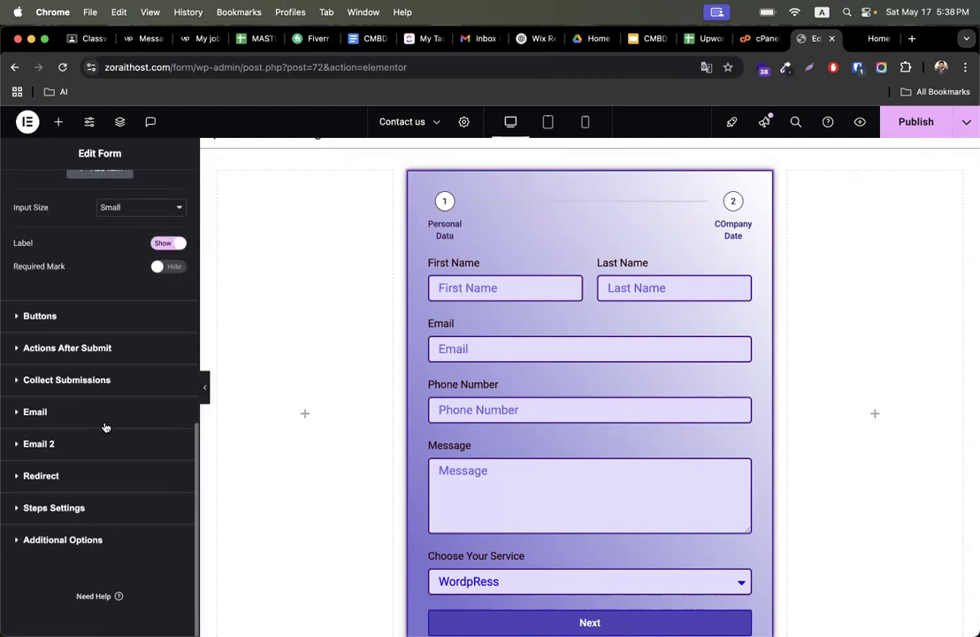
# - Open the Email action's settings and review its To and From Email fields
pyautogui.click(63, 348)
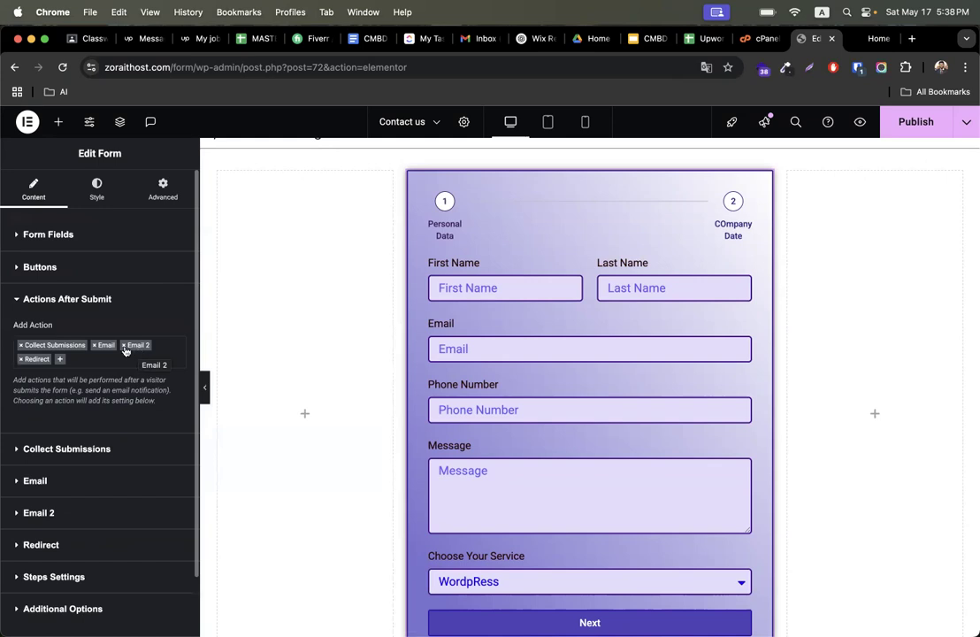
pyautogui.scroll(-2, 58, 420)
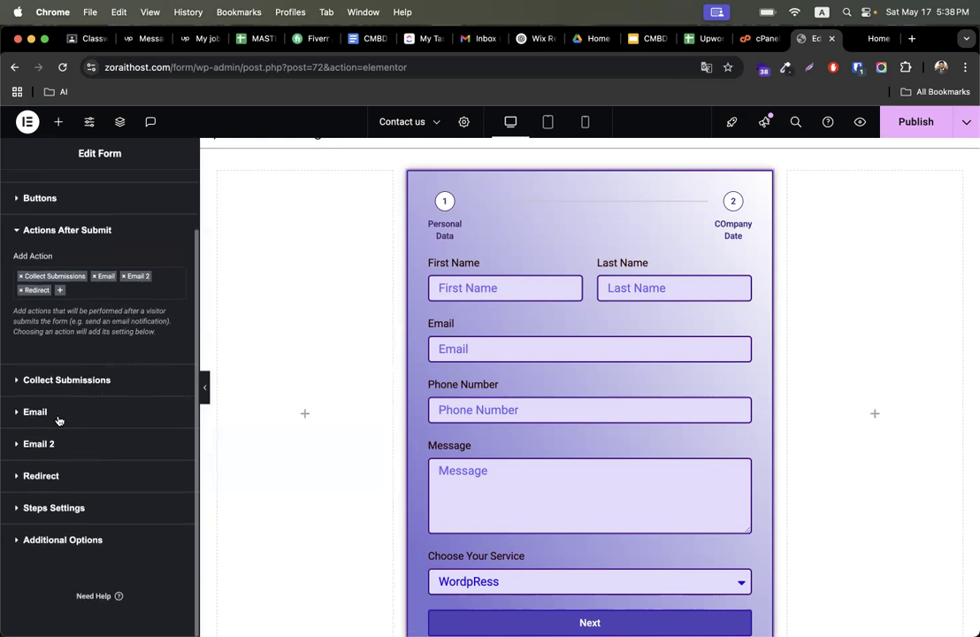
pyautogui.click(58, 413)
pyautogui.moveTo(93, 393); pyautogui.dragTo(16, 393)
pyautogui.scroll(-3, 106, 473)
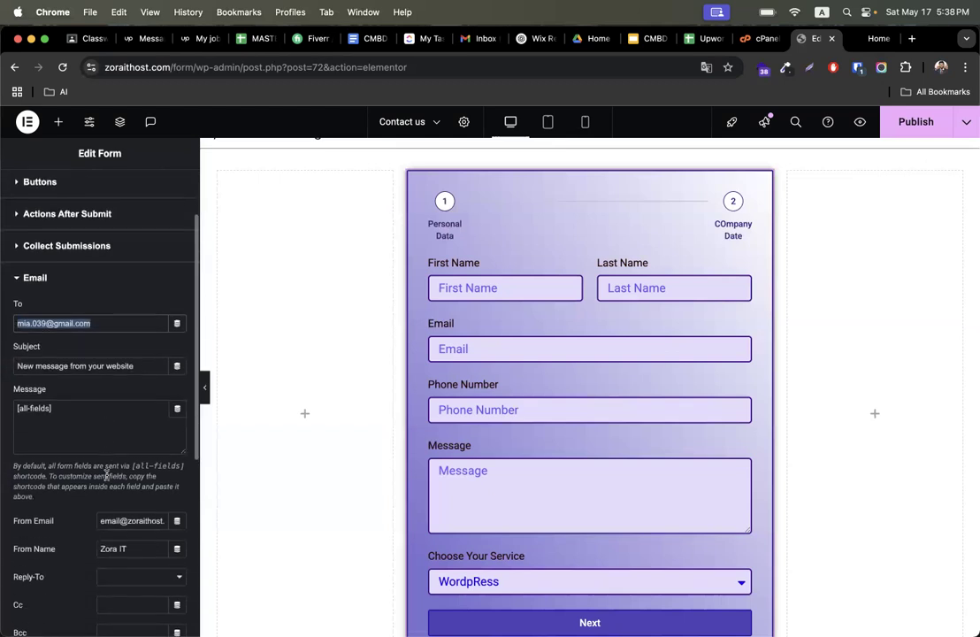
pyautogui.tripleClick(125, 504)
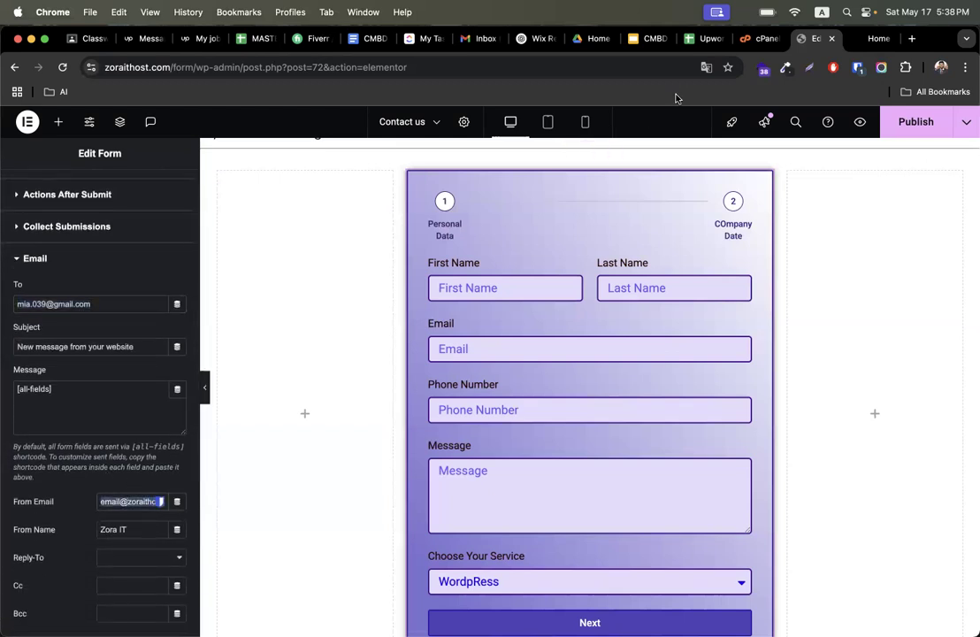
# - Enter admin as the username in the cPanel Create an Email Account form
pyautogui.click(763, 39)
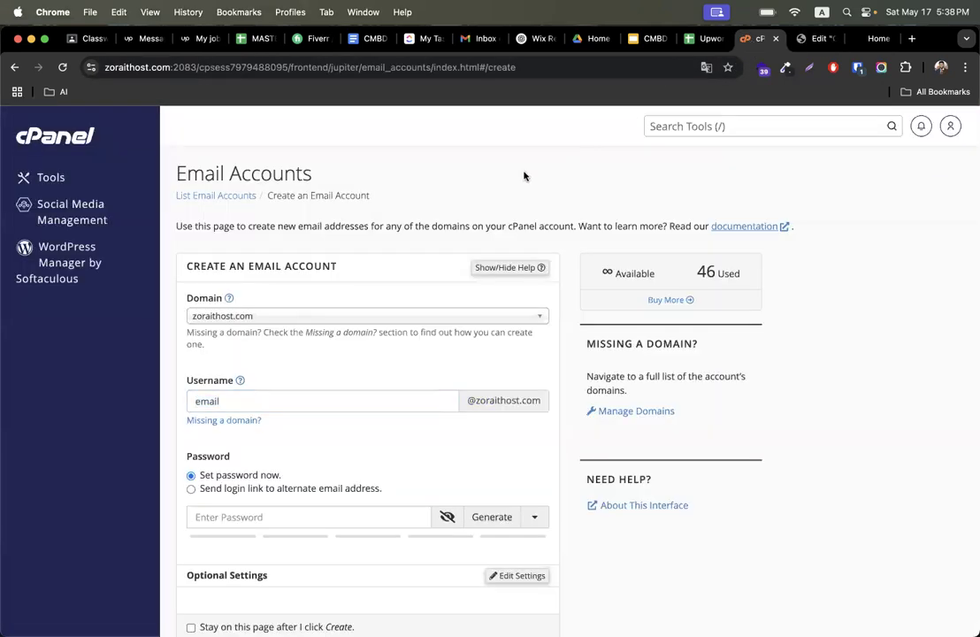
pyautogui.click(262, 396)
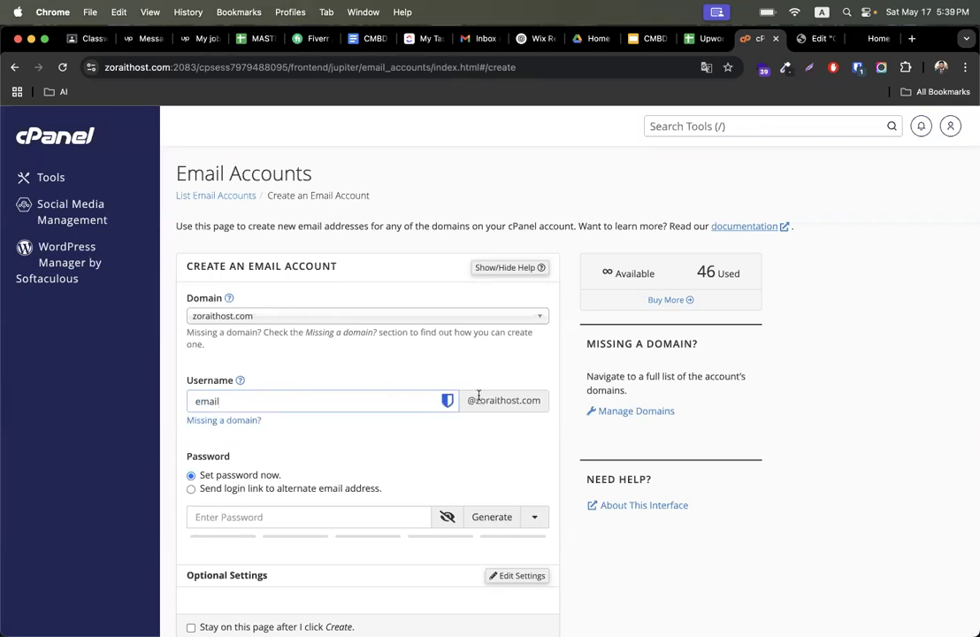
pyautogui.doubleClick(339, 406)
pyautogui.write('admin')
# - Return to the form editor and review the Email and Email 2 actions' recipient and sender fields
pyautogui.click(807, 42)
pyautogui.scroll(3, 152, 468)
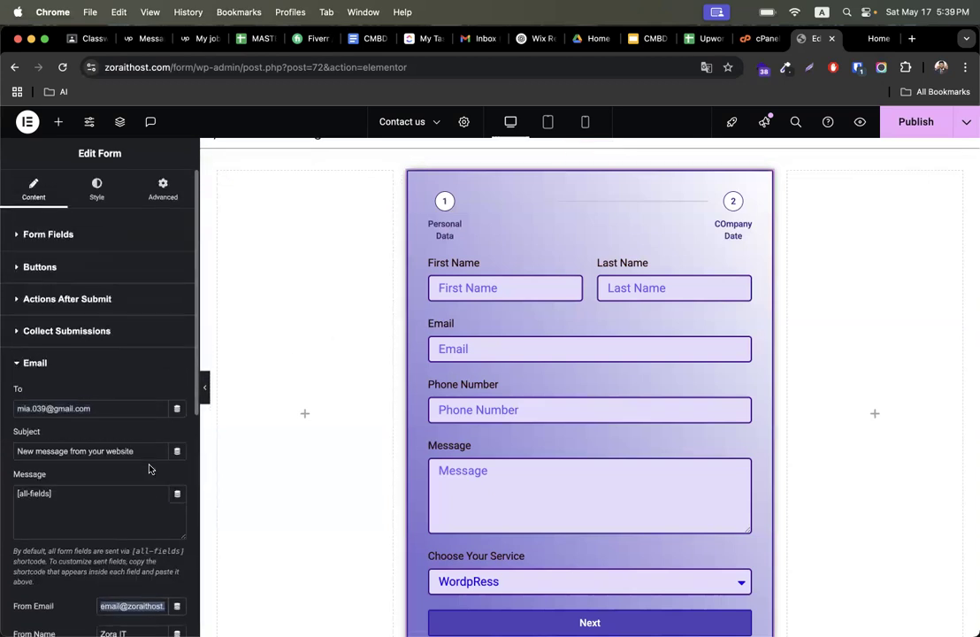
pyautogui.scroll(-5, 149, 469)
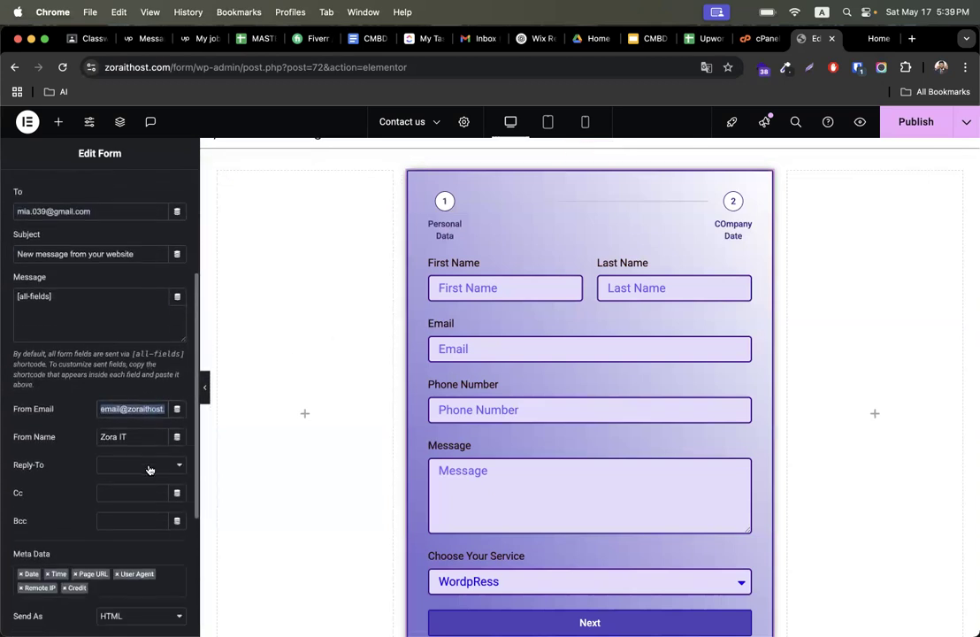
pyautogui.scroll(2, 132, 404)
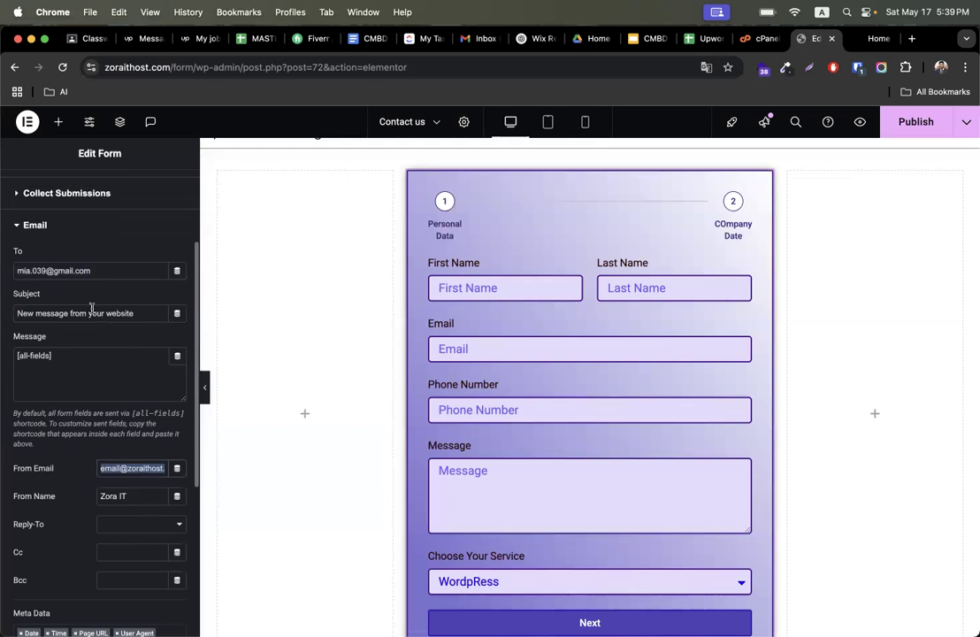
pyautogui.scroll(-7, 105, 378)
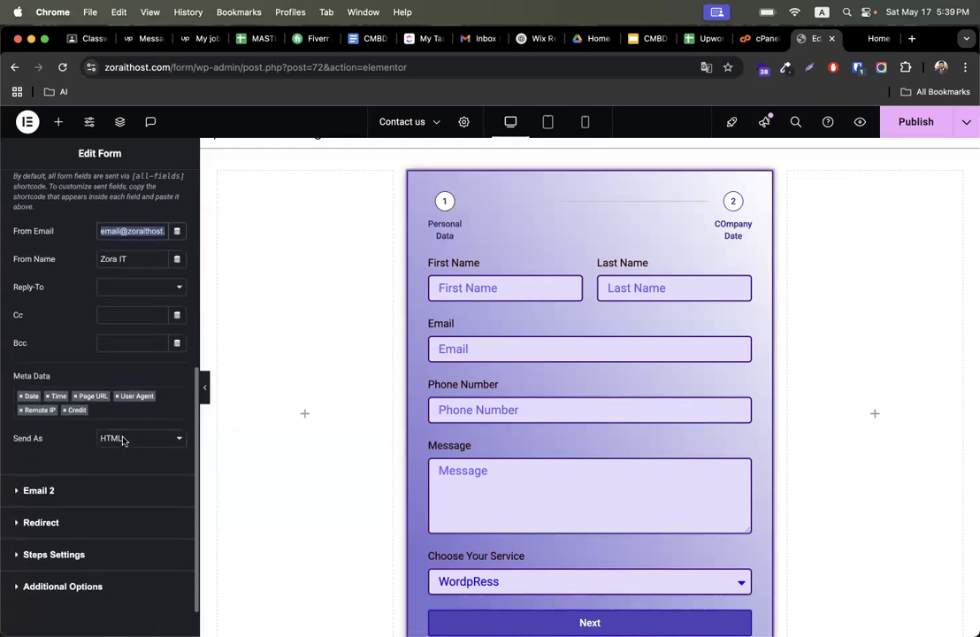
pyautogui.click(82, 451)
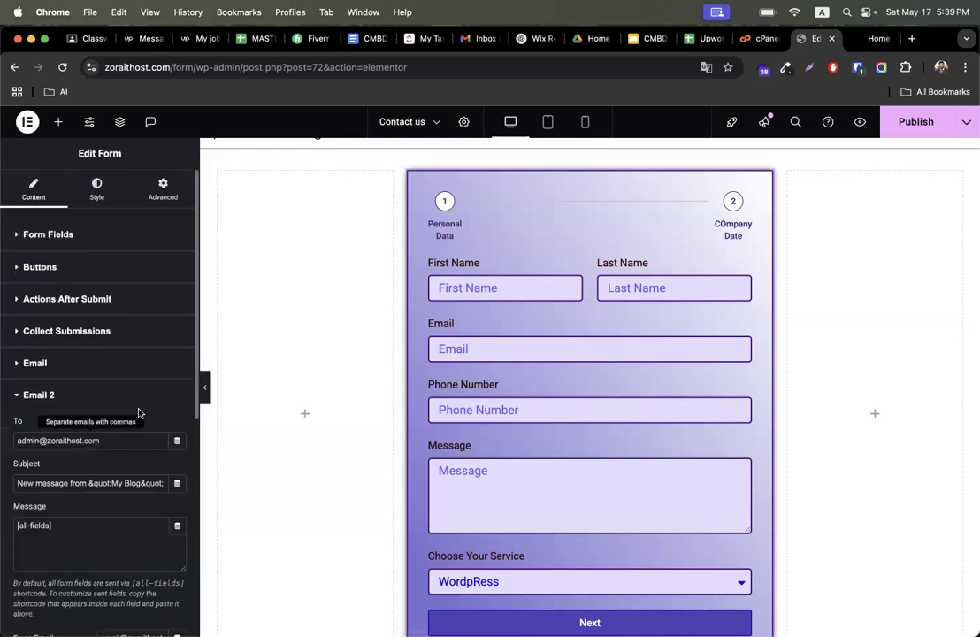
pyautogui.scroll(-2, 116, 336)
pyautogui.tripleClick(105, 378)
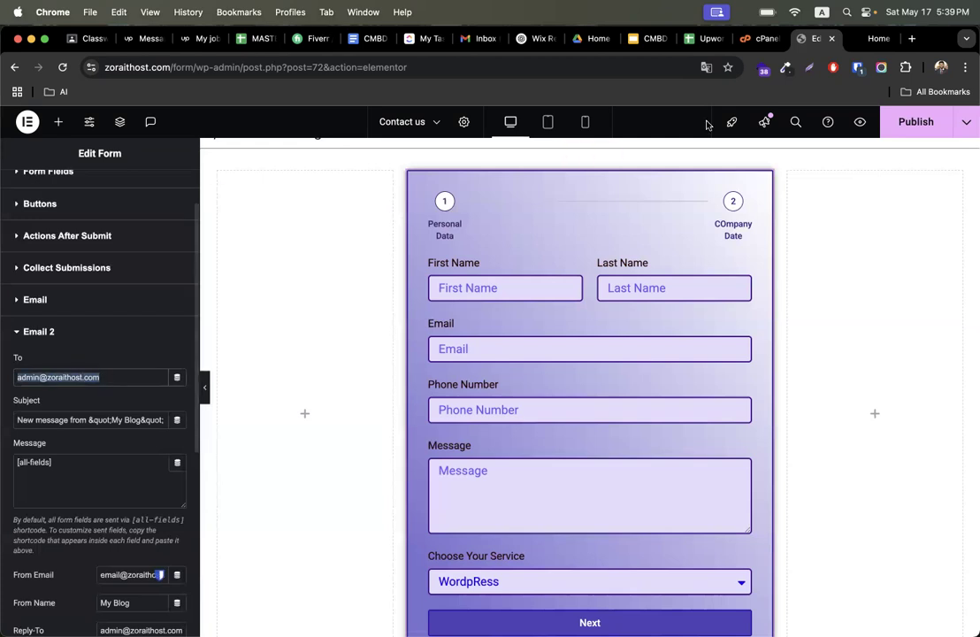
pyautogui.click(757, 39)
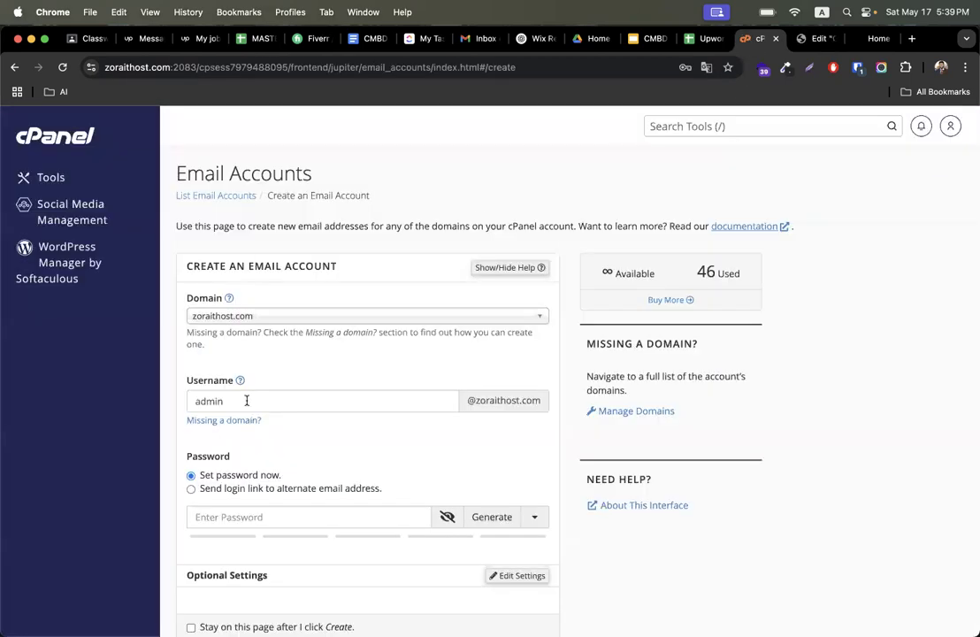
pyautogui.click(817, 38)
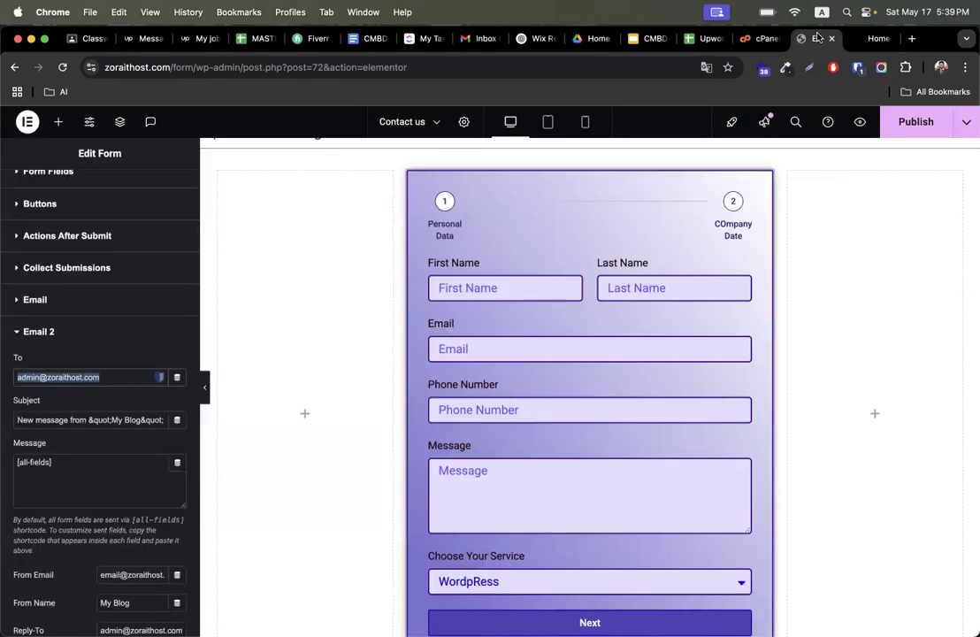
pyautogui.click(85, 334)
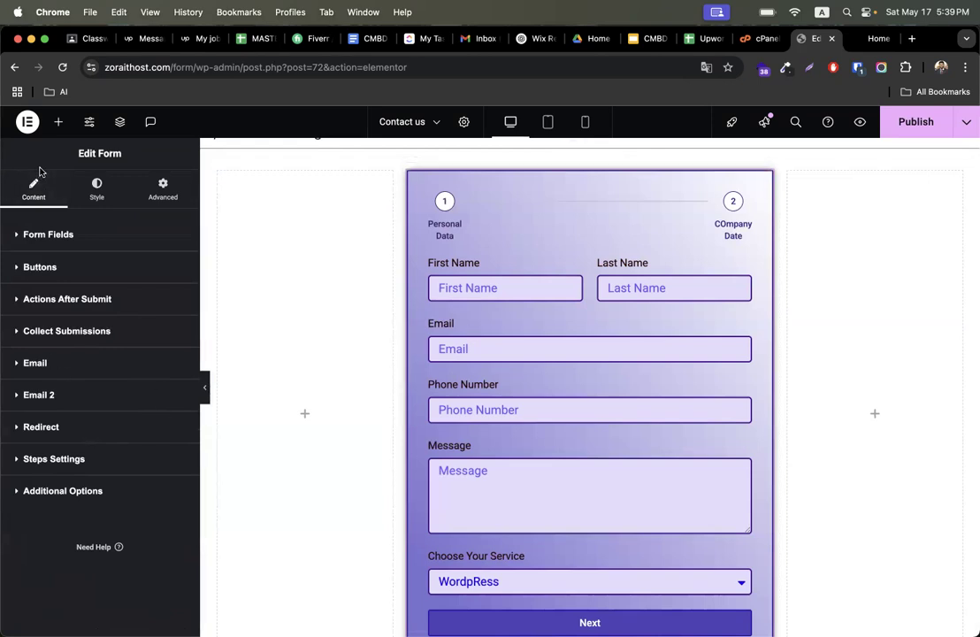
# - Change the Item #13 form field's type to Step and publish the page
pyautogui.click(28, 237)
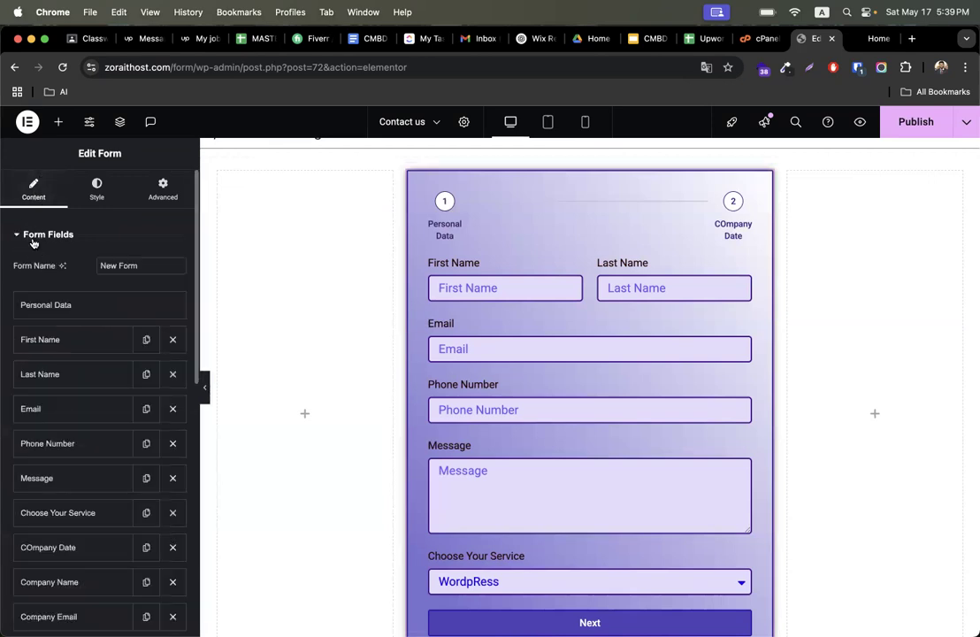
pyautogui.scroll(-5, 89, 372)
pyautogui.click(99, 477)
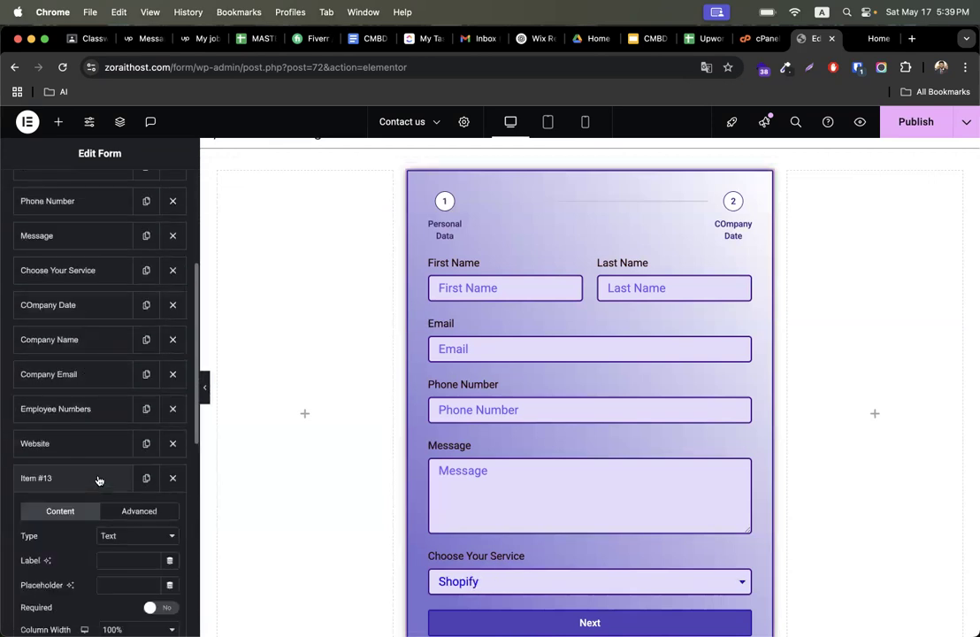
pyautogui.scroll(-2, 131, 469)
pyautogui.click(120, 453)
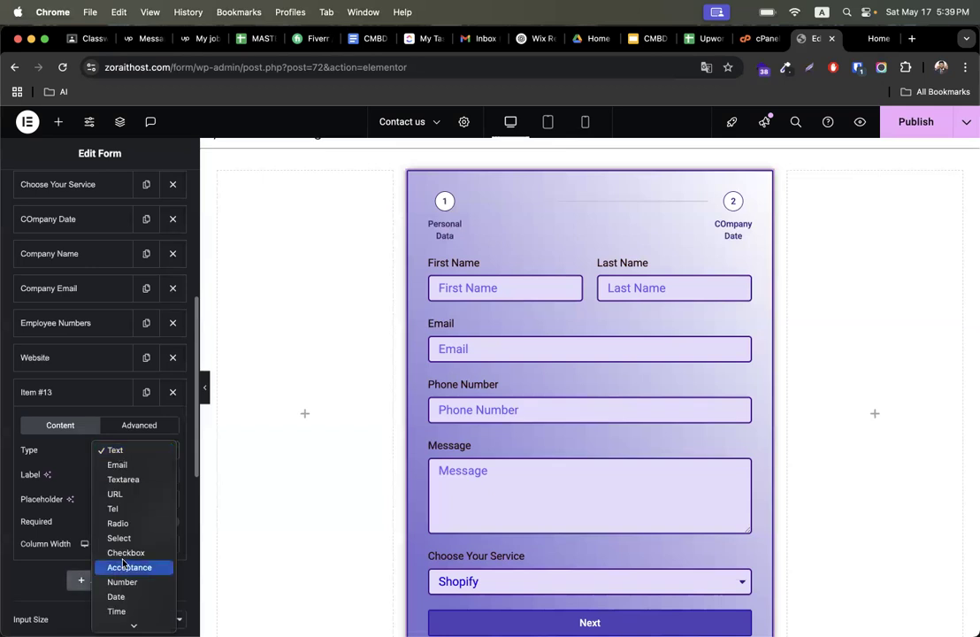
pyautogui.click(124, 621)
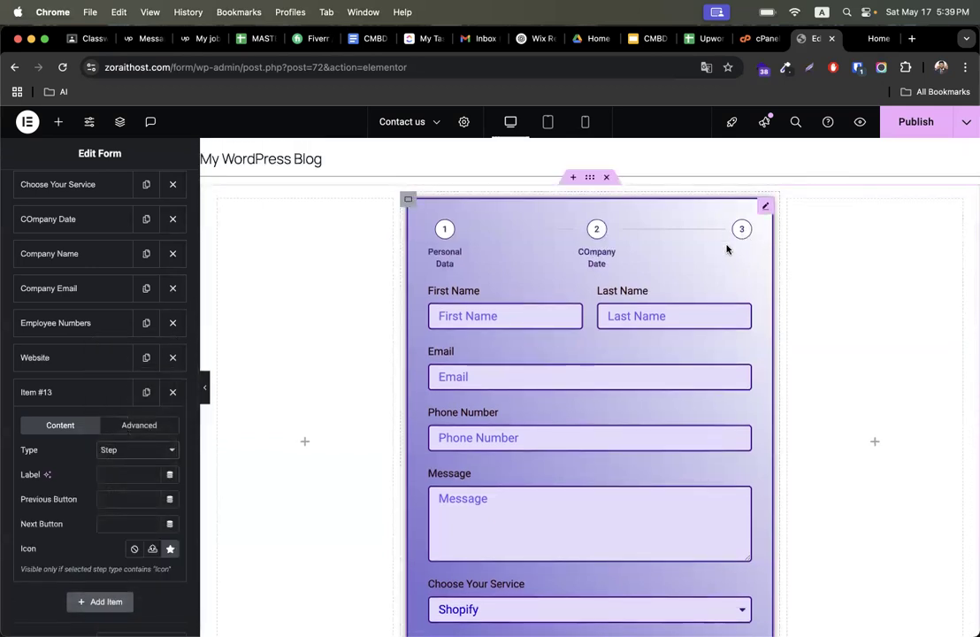
pyautogui.click(68, 400)
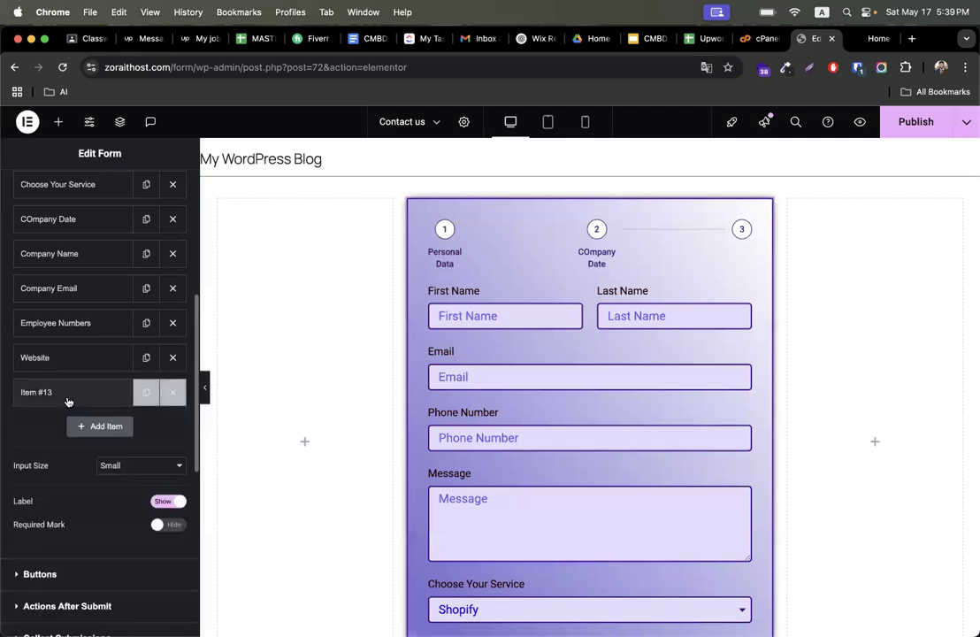
pyautogui.scroll(5, 108, 403)
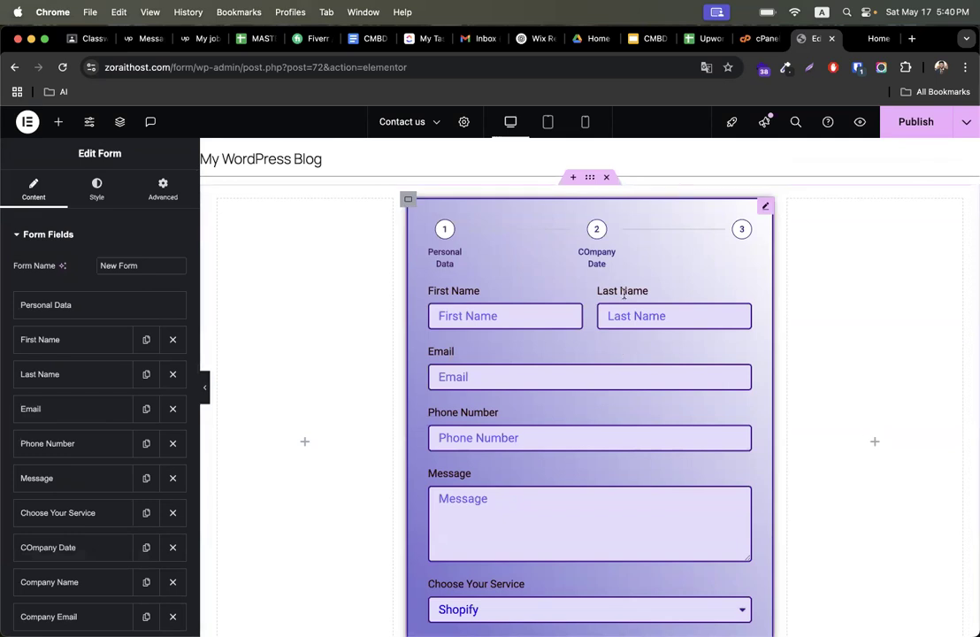
pyautogui.click(918, 125)
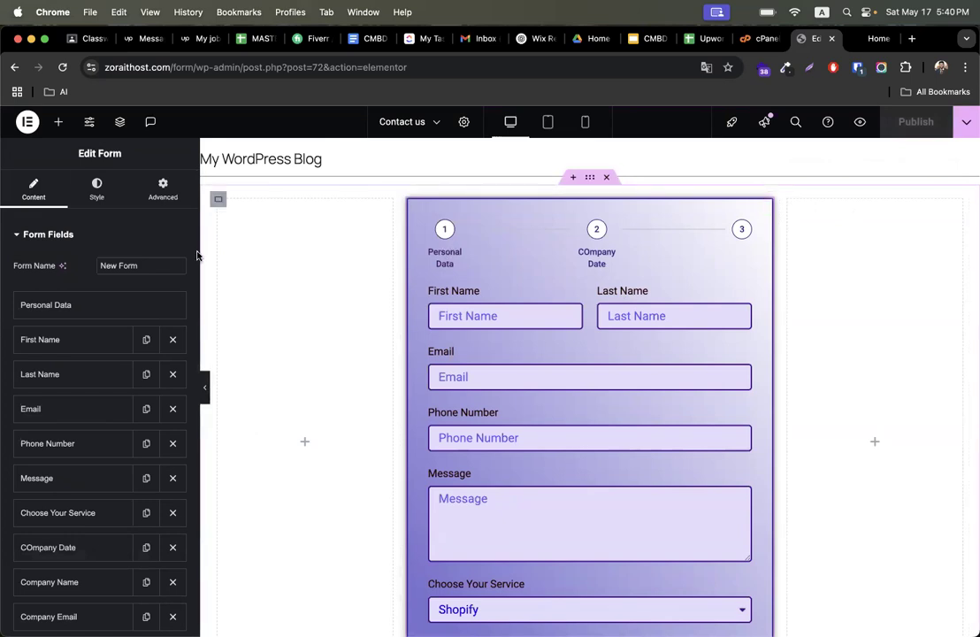
# - Copy the tax services site's address from its browser tab
pyautogui.click(878, 39)
pyautogui.scroll(-1, 620, 292)
pyautogui.scroll(3, 619, 292)
pyautogui.scroll(-5, 800, 383)
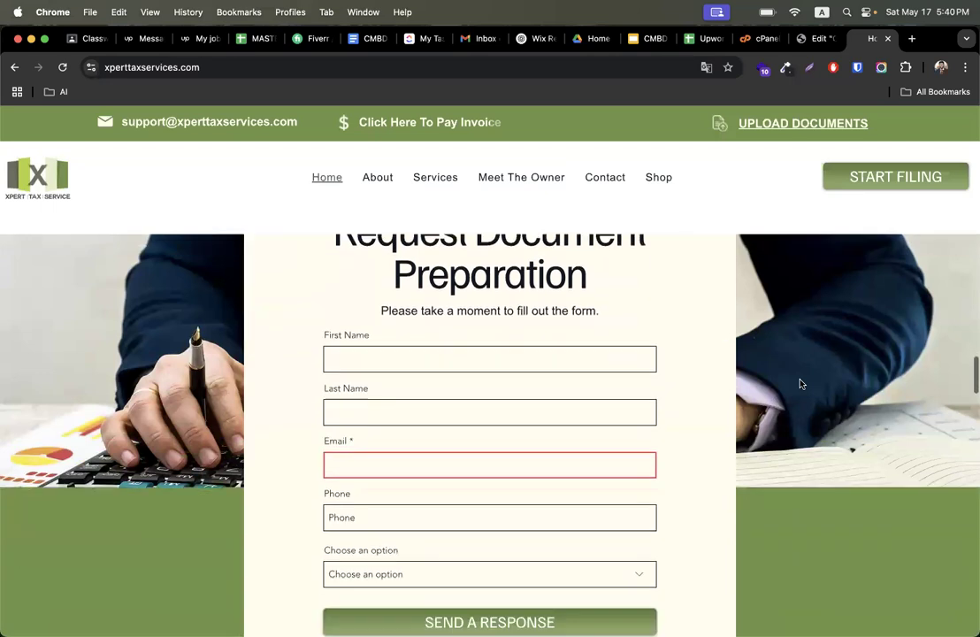
pyautogui.rightClick(271, 66)
pyautogui.click(296, 176)
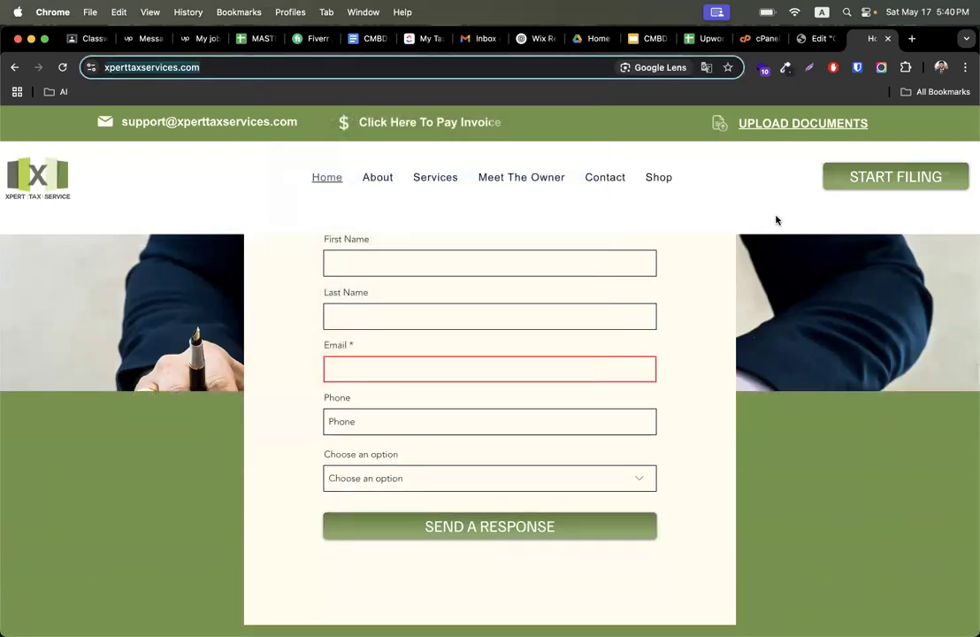
# - Switch to Google Classroom and open the CMBD-305(Web design) class's Classwork page
pyautogui.click(71, 38)
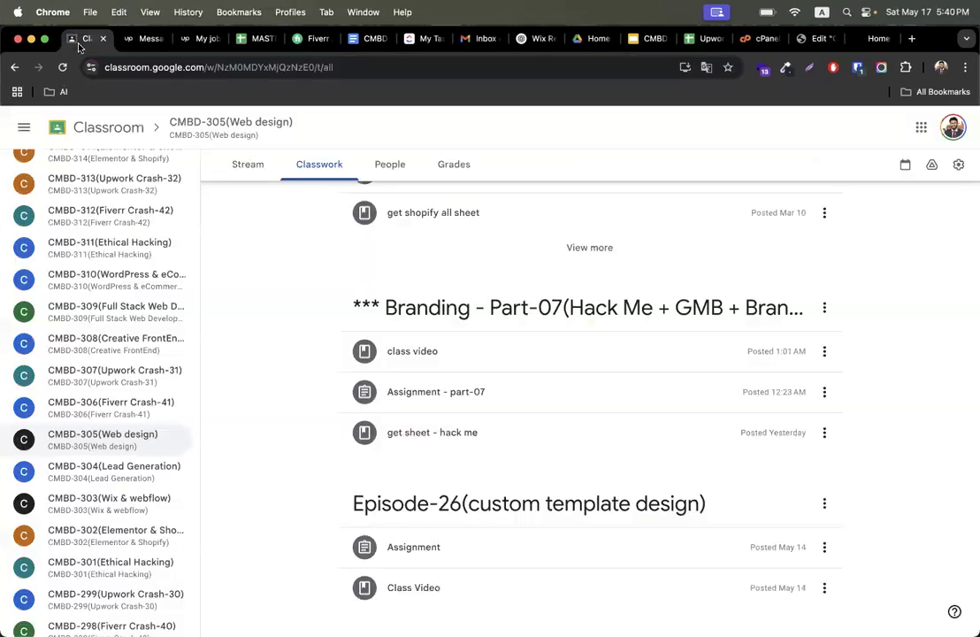
pyautogui.click(140, 435)
pyautogui.click(323, 164)
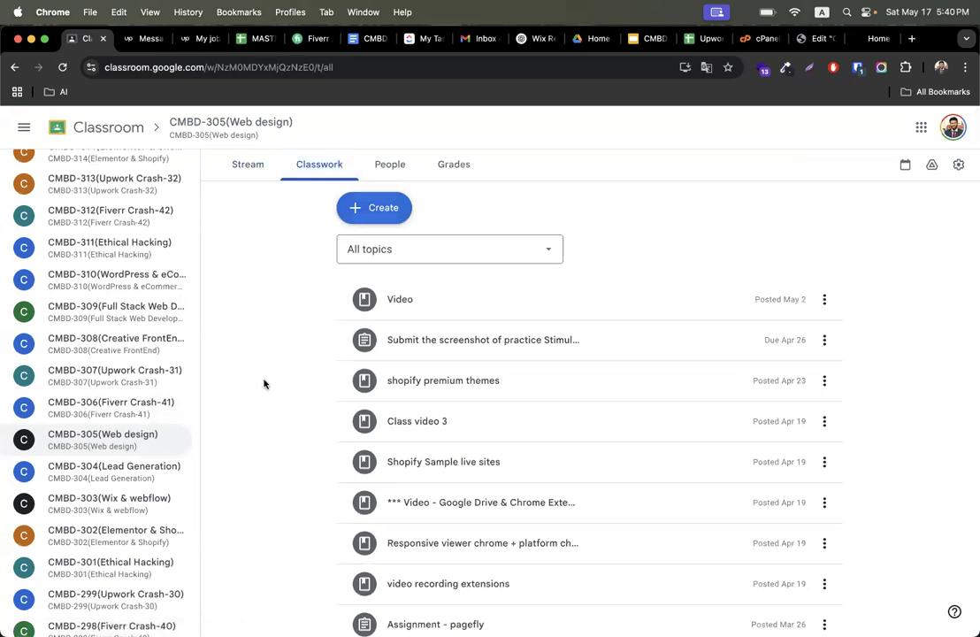
pyautogui.scroll(-10, 268, 469)
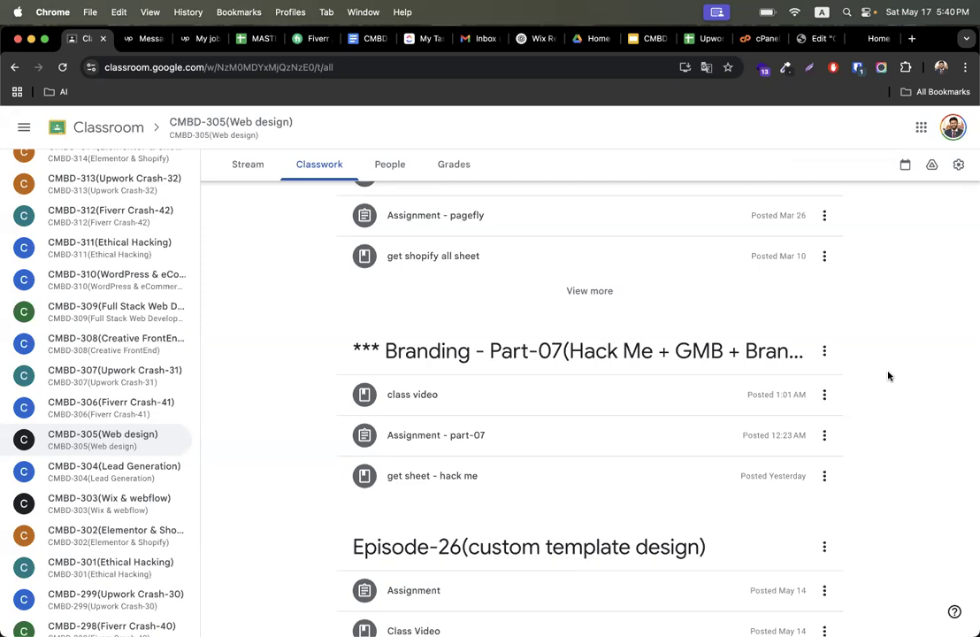
pyautogui.scroll(4, 889, 376)
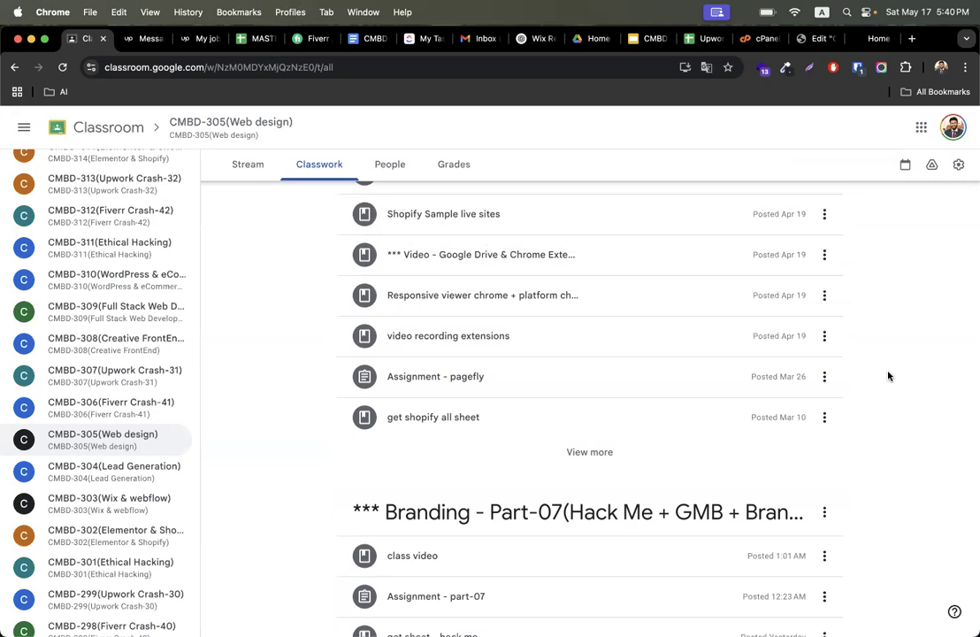
pyautogui.scroll(5, 890, 376)
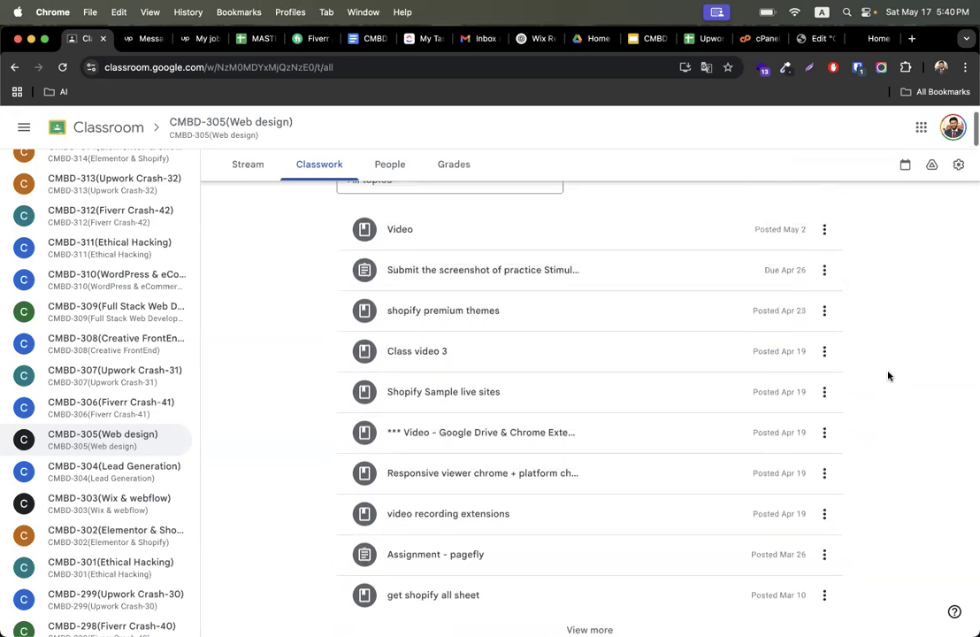
pyautogui.scroll(-7, 890, 376)
pyautogui.scroll(9, 889, 376)
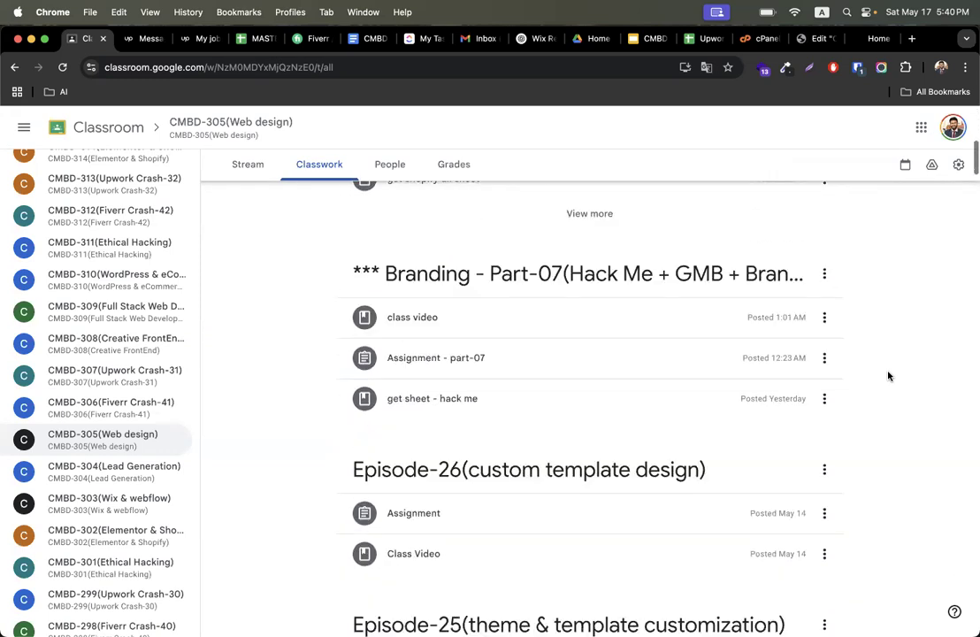
# - Create a topic named Episode-27(Elementor Form + Pop Up + Jot Form)
pyautogui.click(384, 215)
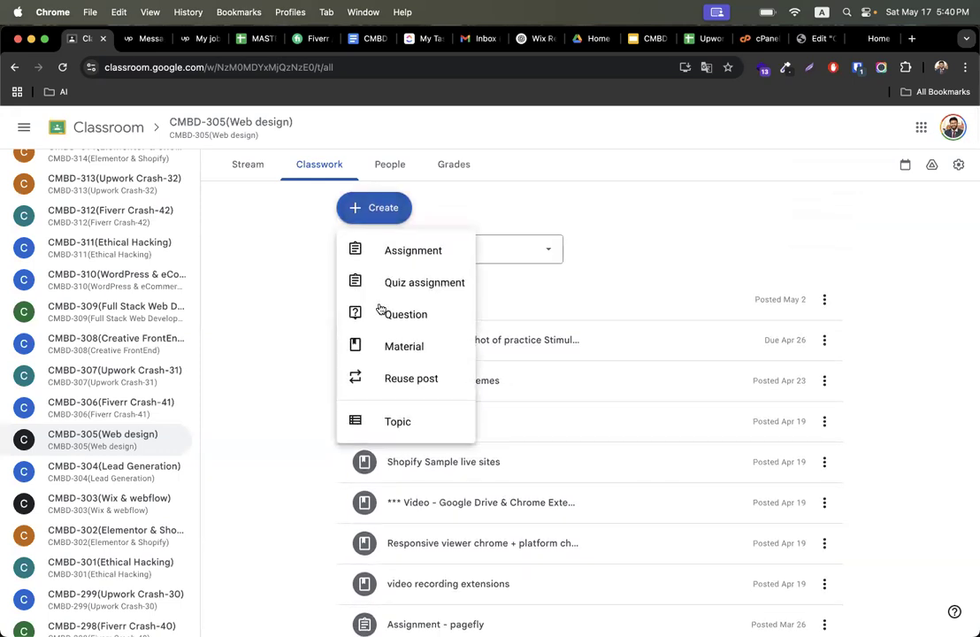
pyautogui.click(389, 420)
pyautogui.write('Episode-27(')
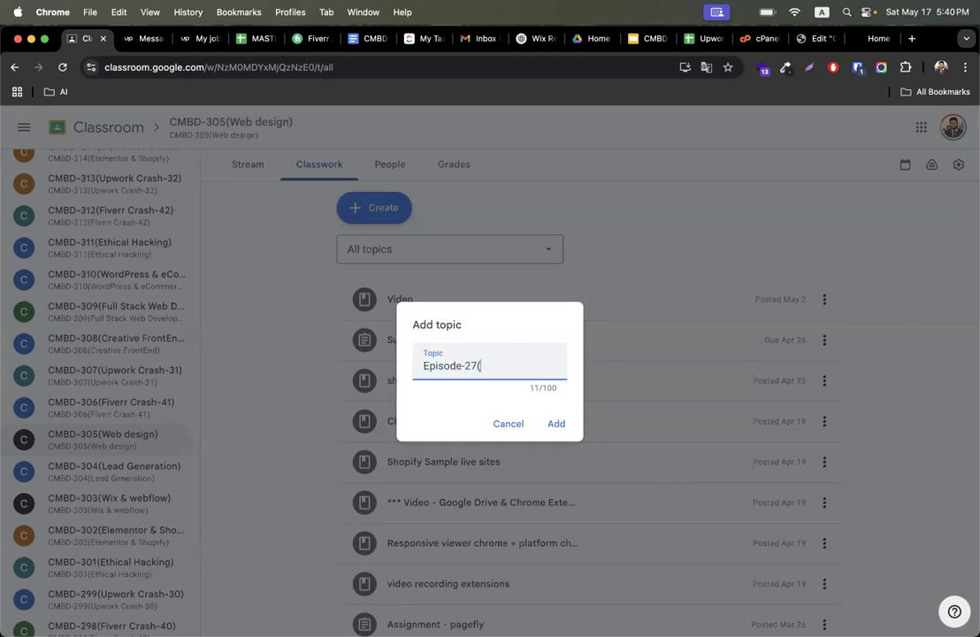
pyautogui.write('Elementor Form + ')
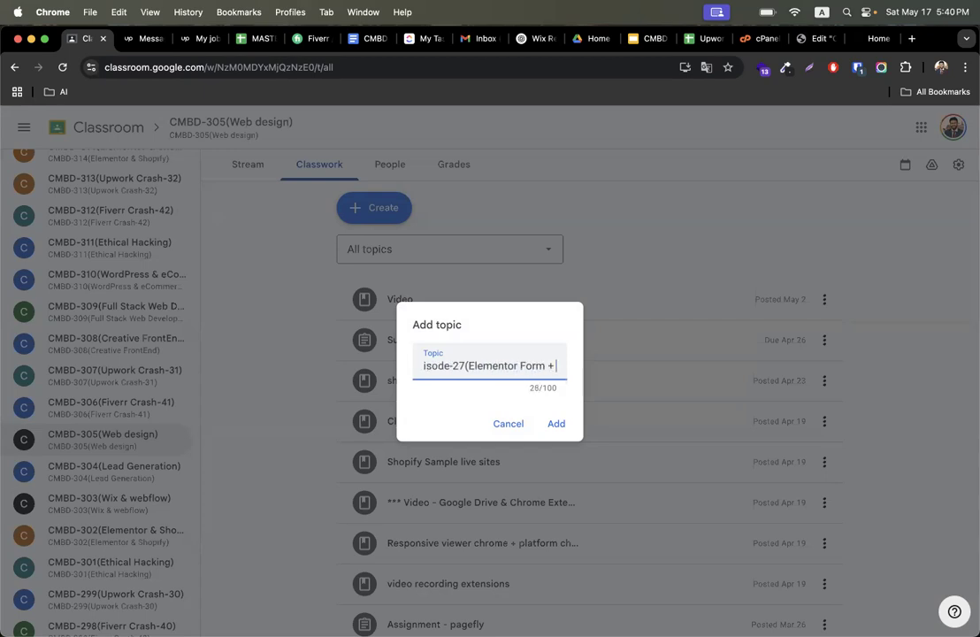
pyautogui.write('Pop Up + Jot Form)')
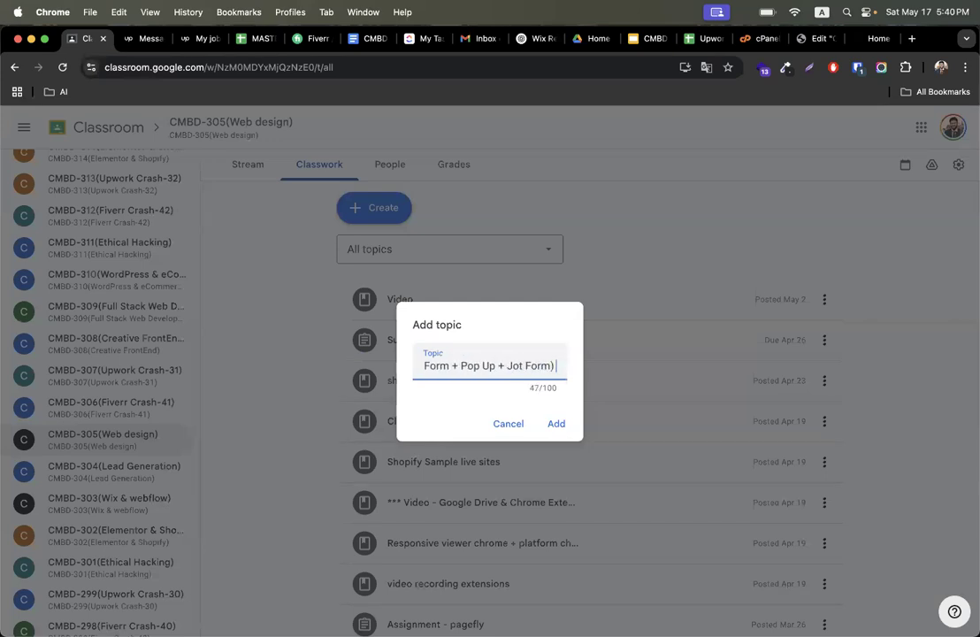
pyautogui.press('Return')
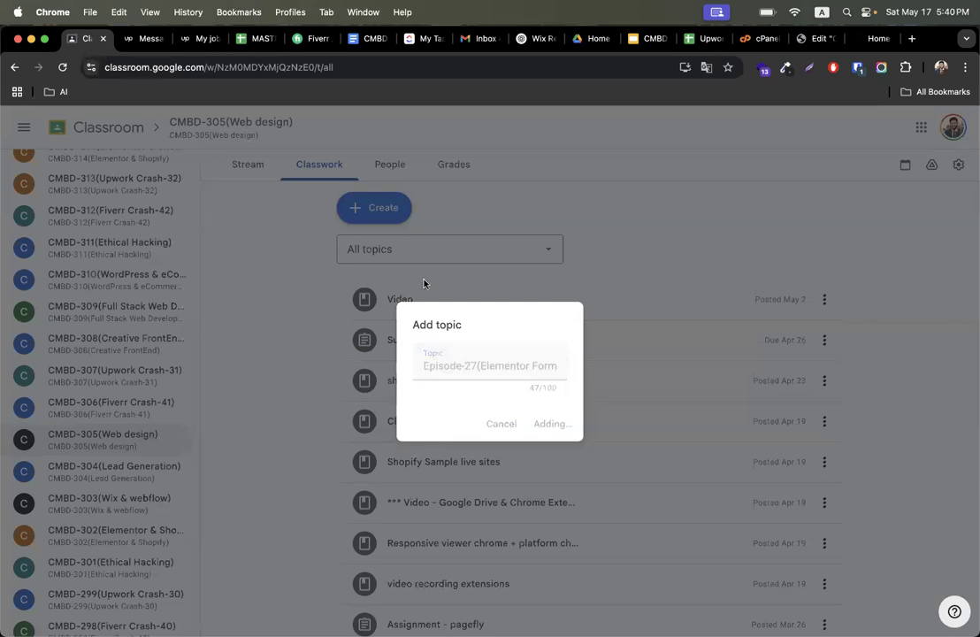
# - Start a new class material and paste the copied site address into its description
pyautogui.click(392, 209)
pyautogui.click(402, 346)
pyautogui.click(176, 208)
pyautogui.click(162, 257)
pyautogui.press('super+v')
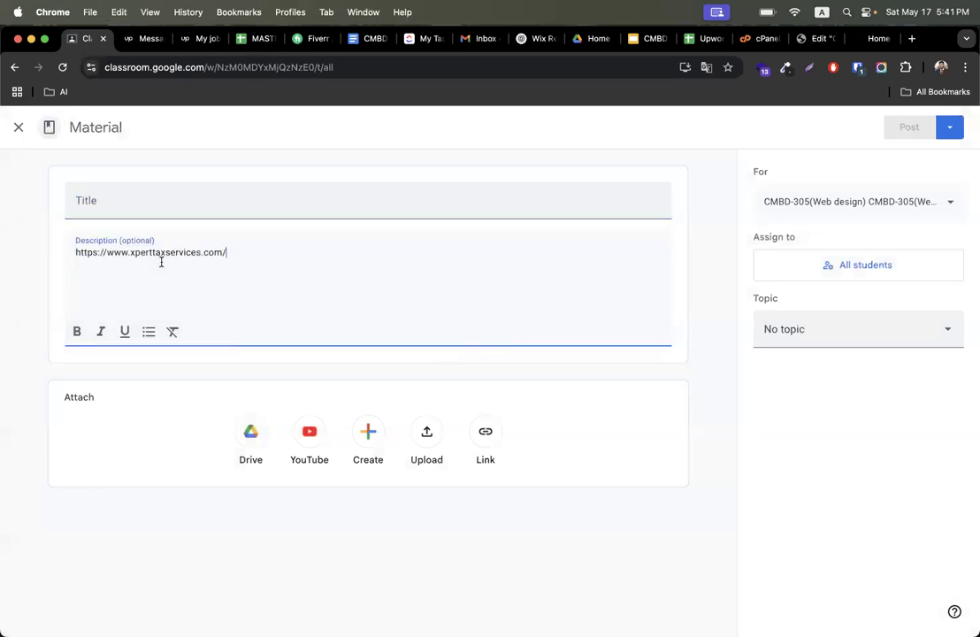
# - Enter el as the material's title and close the material editor
pyautogui.click(122, 206)
pyautogui.write('e')
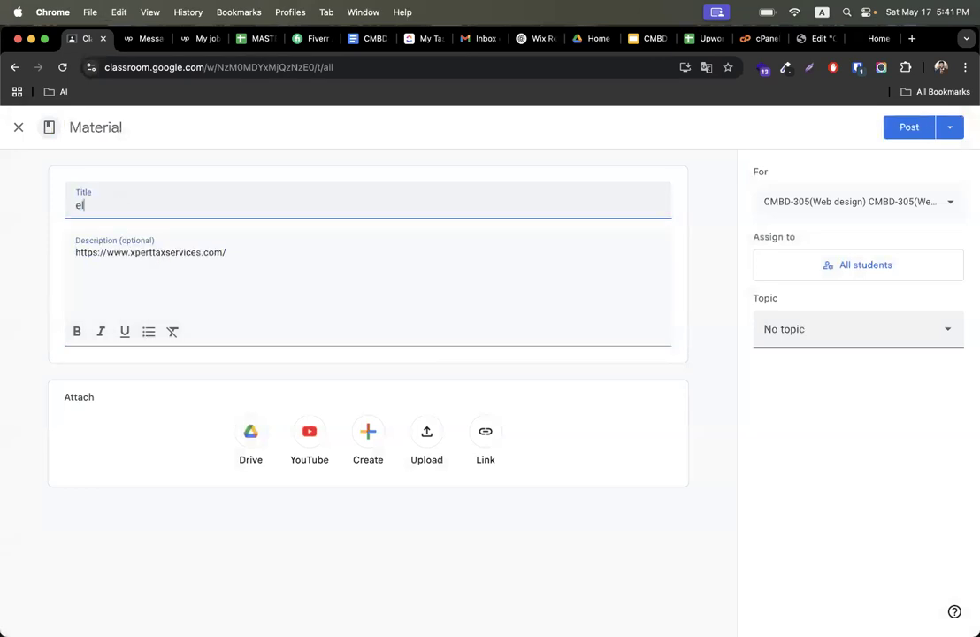
pyautogui.write('l')
pyautogui.click(19, 126)
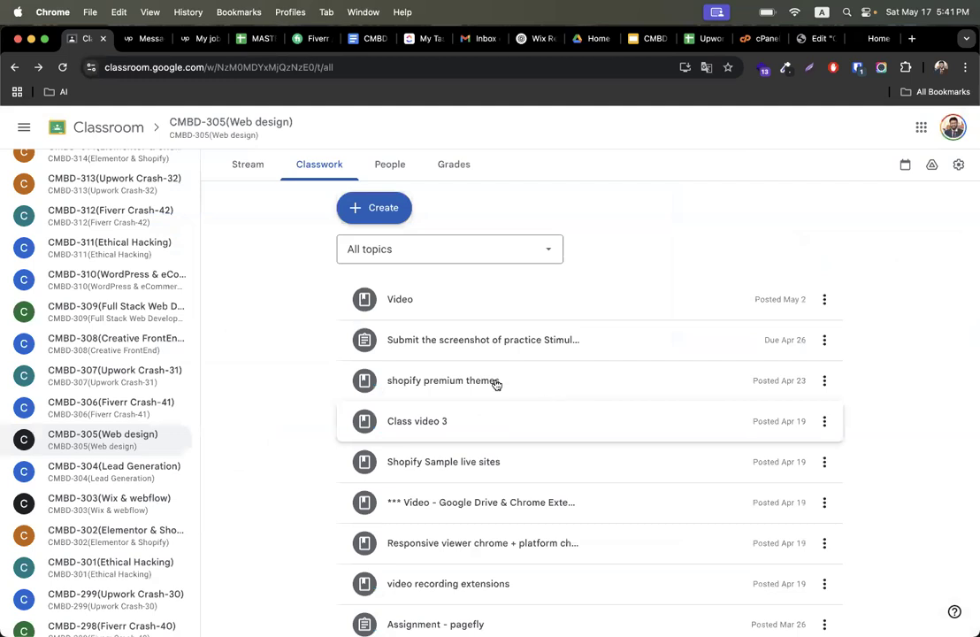
# - Delete the draft material titled el from the class's Classwork list
pyautogui.click(824, 299)
pyautogui.click(833, 367)
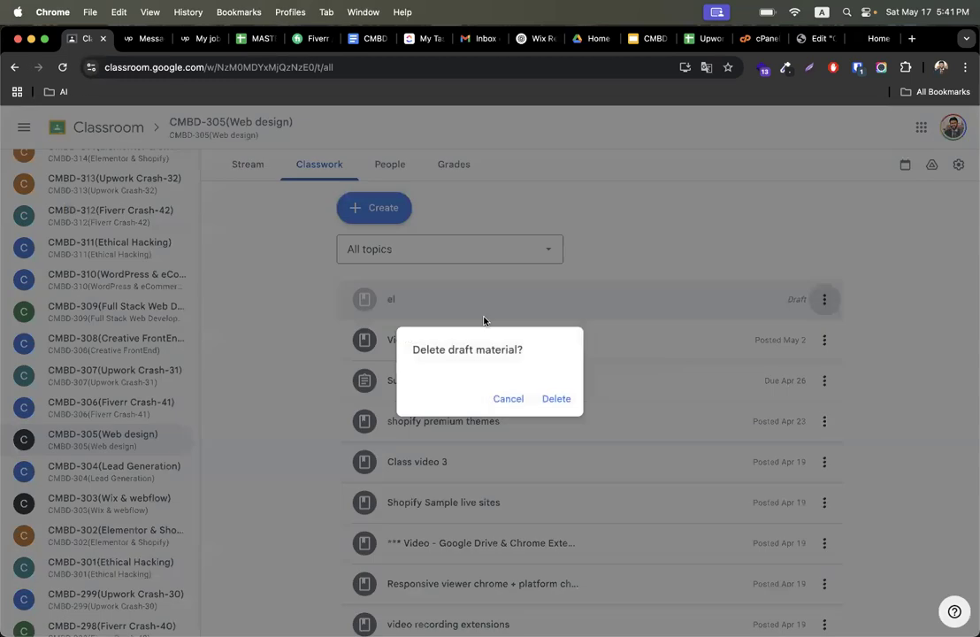
pyautogui.click(556, 400)
# - Create a new assignment titled Assignment - form
pyautogui.click(376, 208)
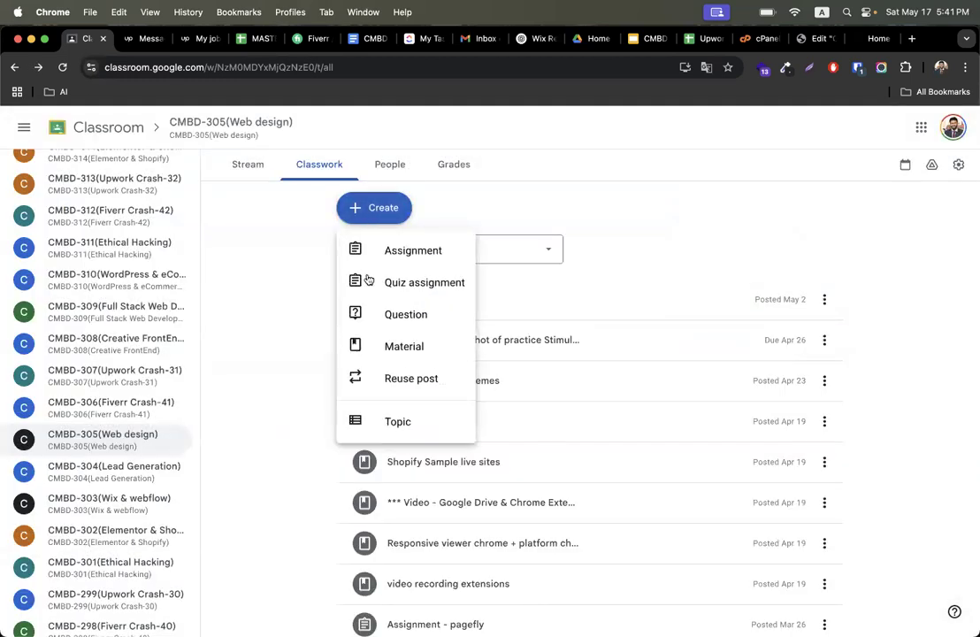
pyautogui.click(362, 252)
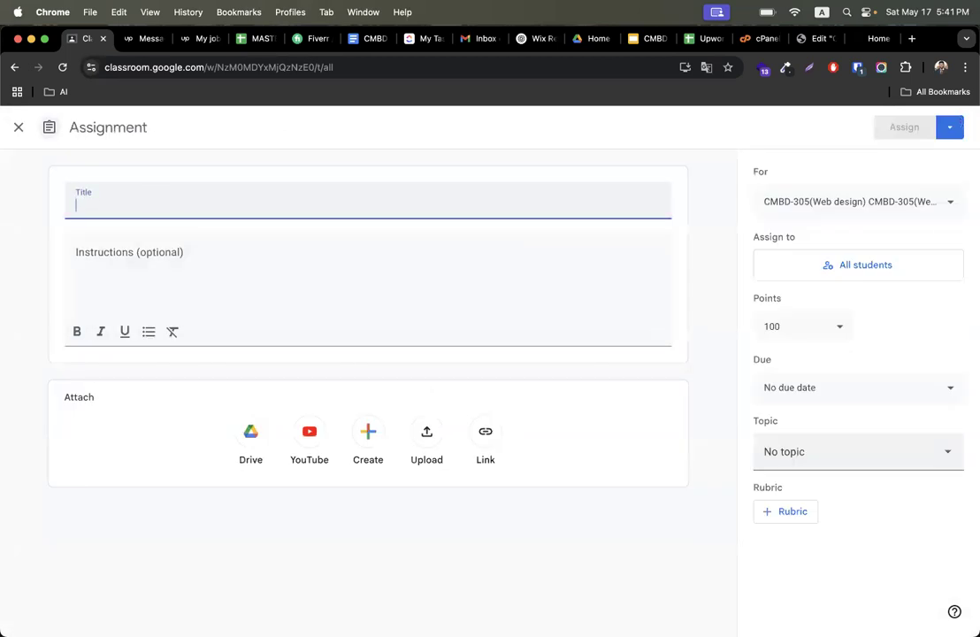
pyautogui.write('Assignment - form')
# - Write the instruction '1. create same to same form as this:' followed by the pasted reference site address
pyautogui.click(99, 252)
pyautogui.write('1. create same to same ')
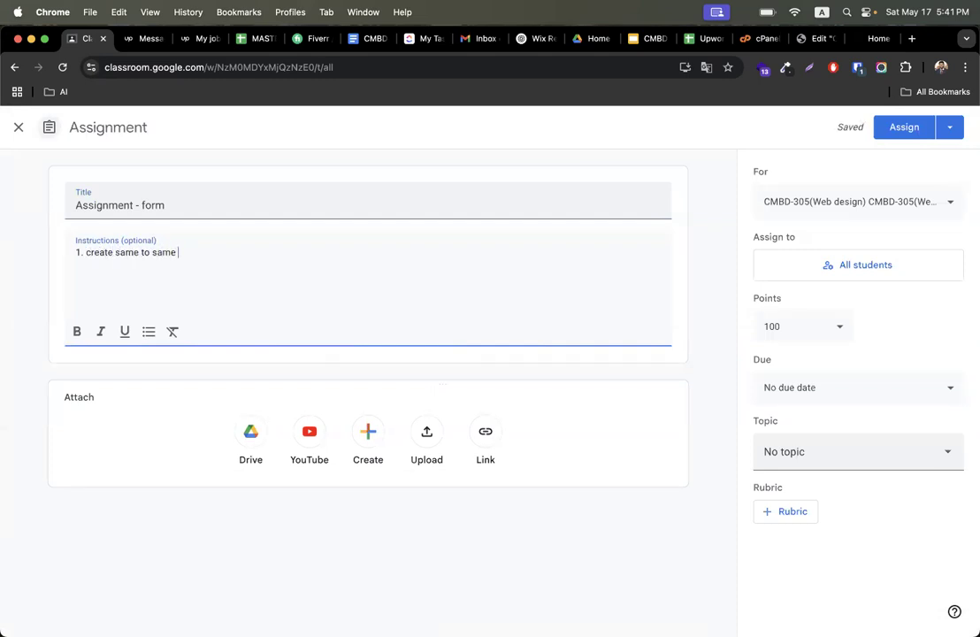
pyautogui.write('form as this:')
pyautogui.write('https://www.xperttaxservices.com/')
pyautogui.press('Return')
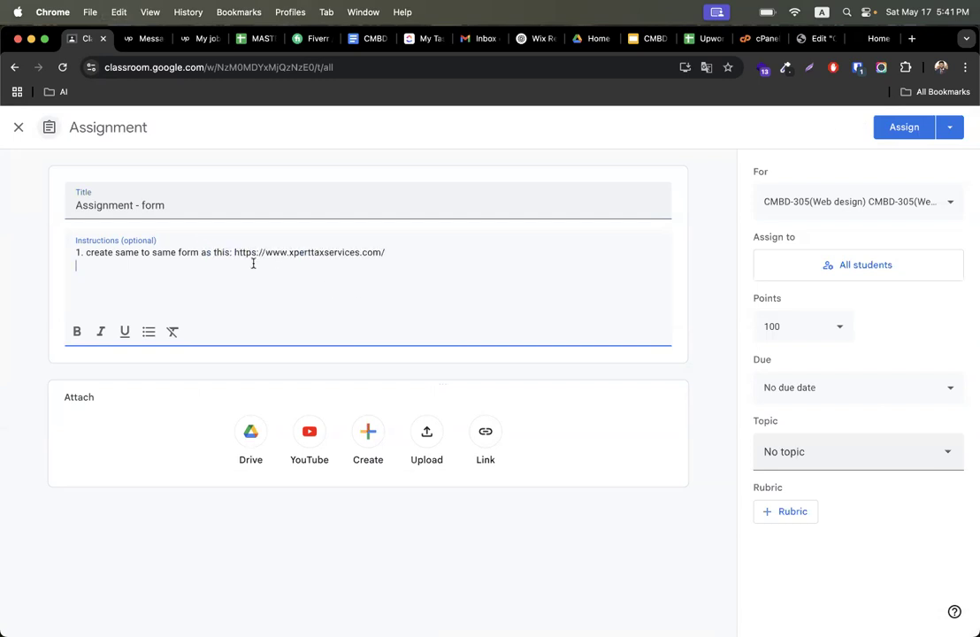
# - Open the reference site's tab and review its document request form
pyautogui.doubleClick(328, 252)
pyautogui.click(858, 39)
pyautogui.scroll(5, 540, 324)
pyautogui.scroll(-5, 540, 324)
pyautogui.scroll(3, 541, 331)
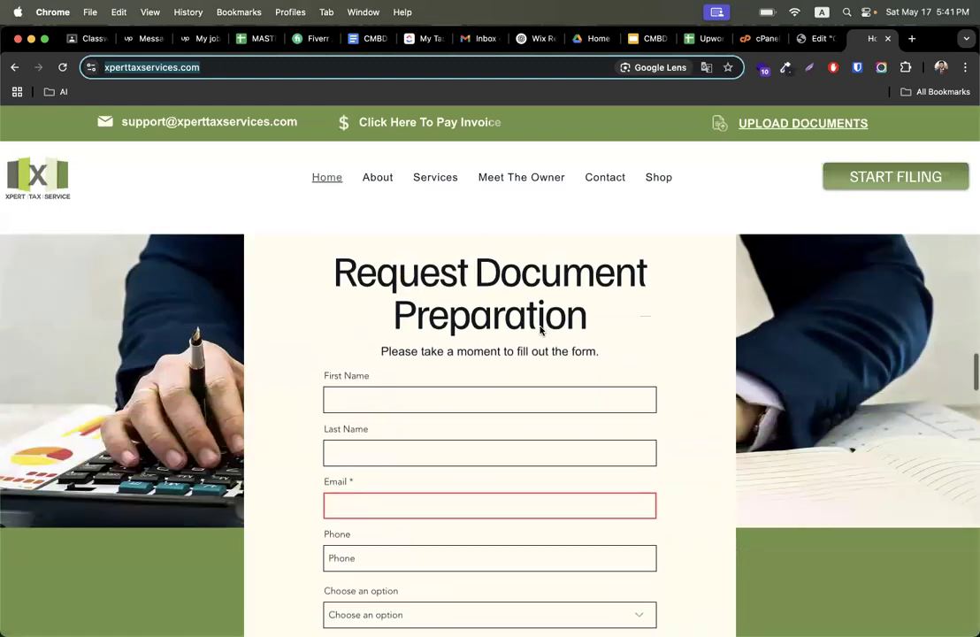
# - Go to the Elementor Popups templates list and move both existing popup templates to the trash
pyautogui.click(818, 39)
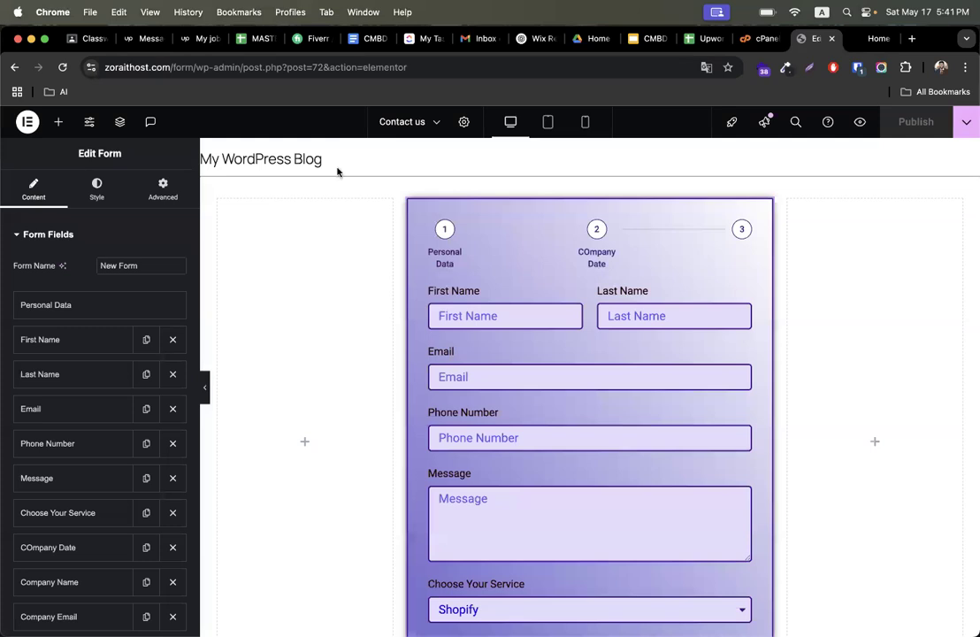
pyautogui.click(28, 121)
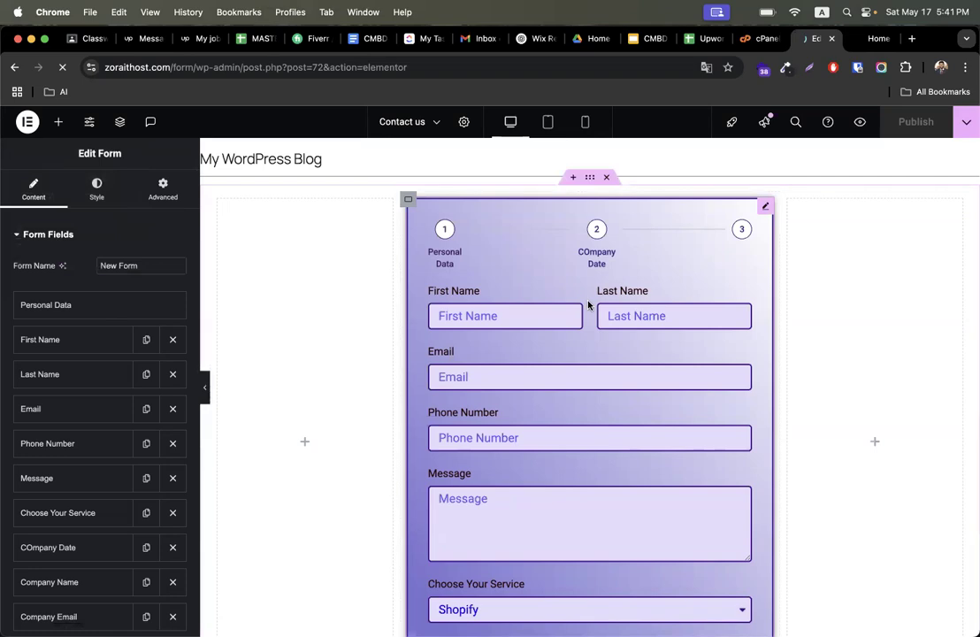
pyautogui.hotkey('ctrl', 'Right')
pyautogui.hotkey('ctrl', 'Right')
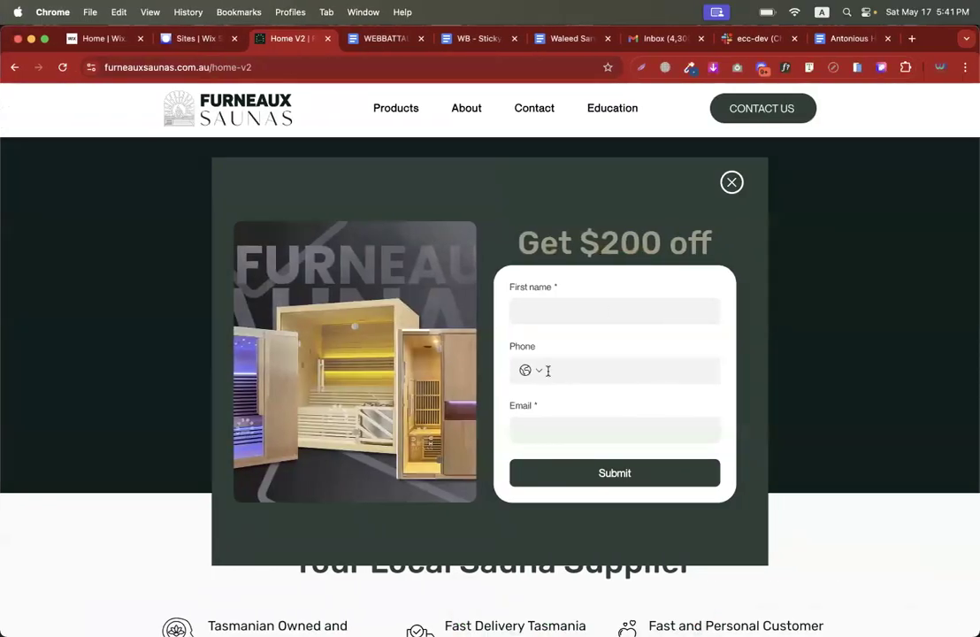
pyautogui.hotkey('ctrl', 'Left')
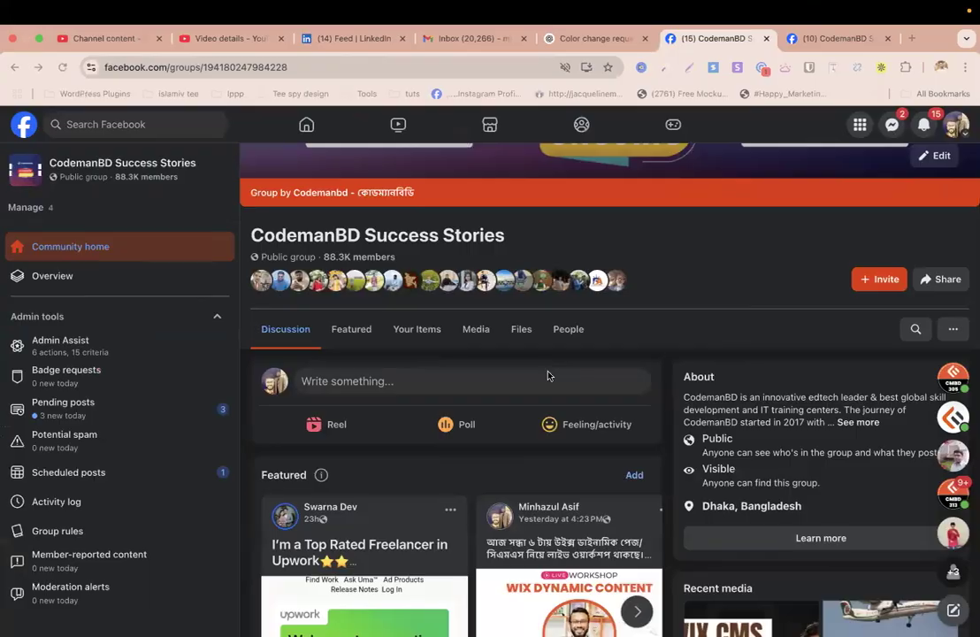
pyautogui.hotkey('ctrl', 'Left')
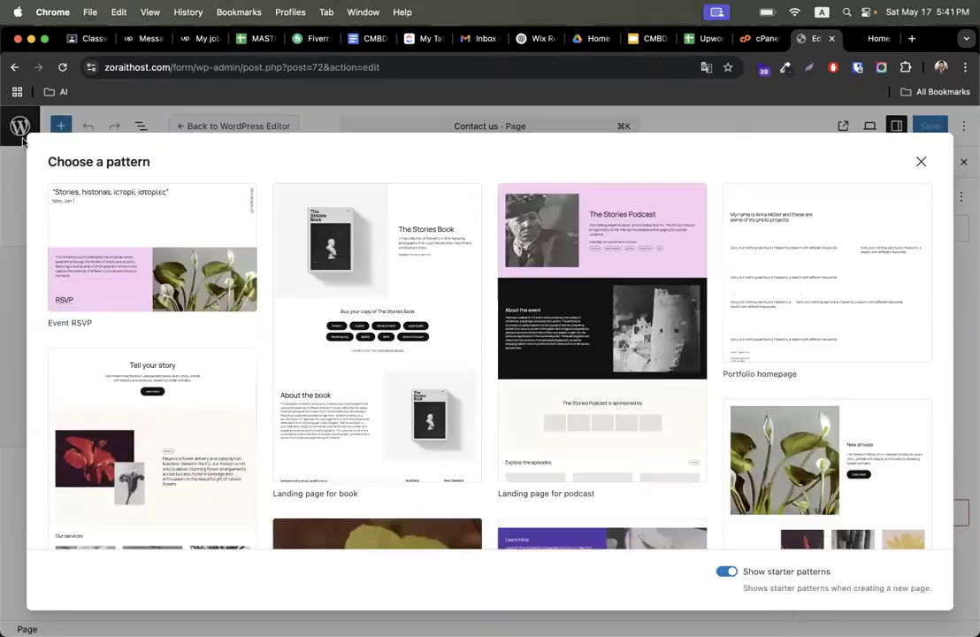
pyautogui.click(921, 162)
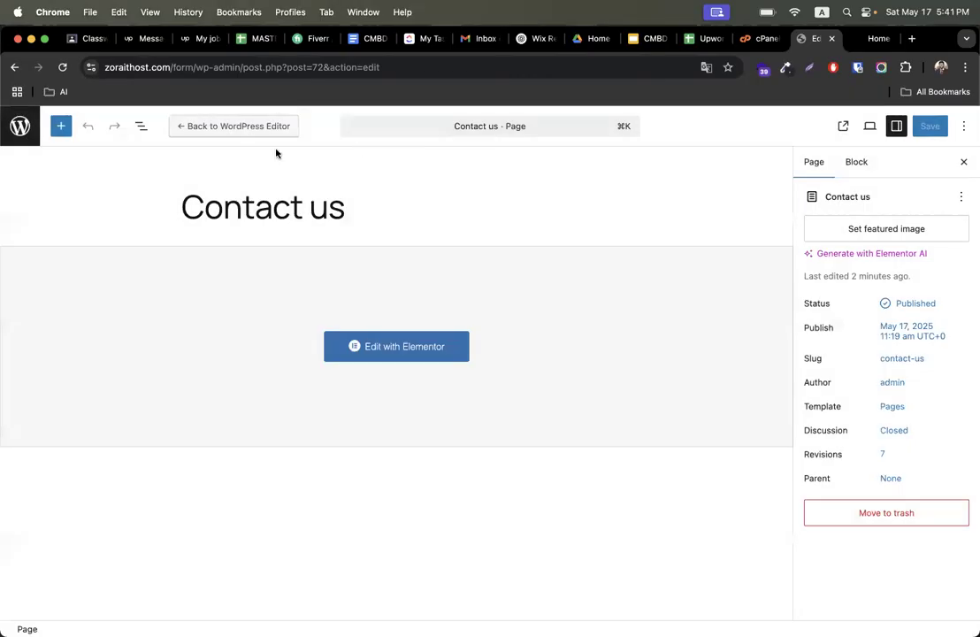
pyautogui.click(21, 125)
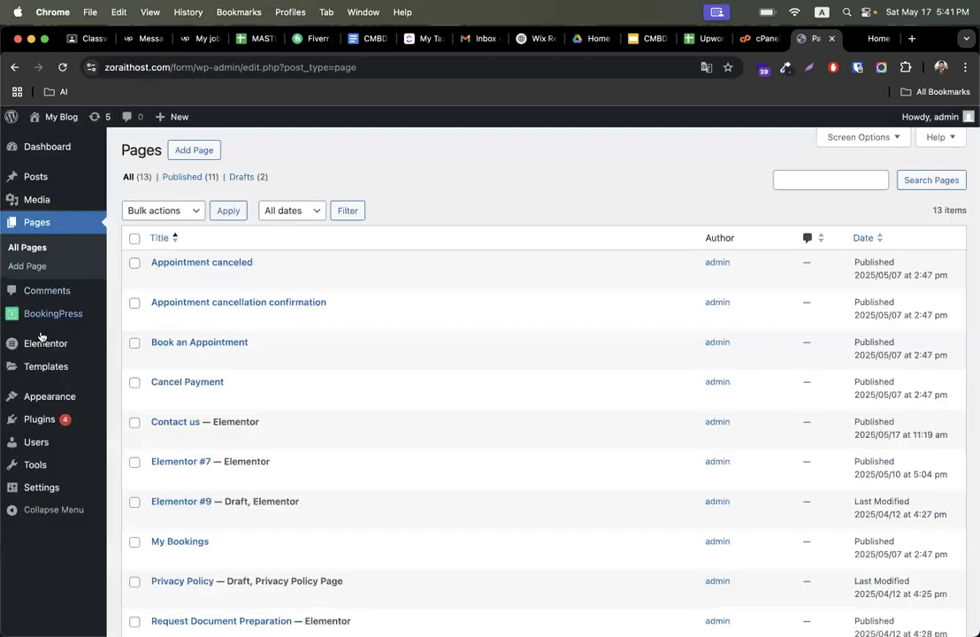
pyautogui.moveTo(14, 356)
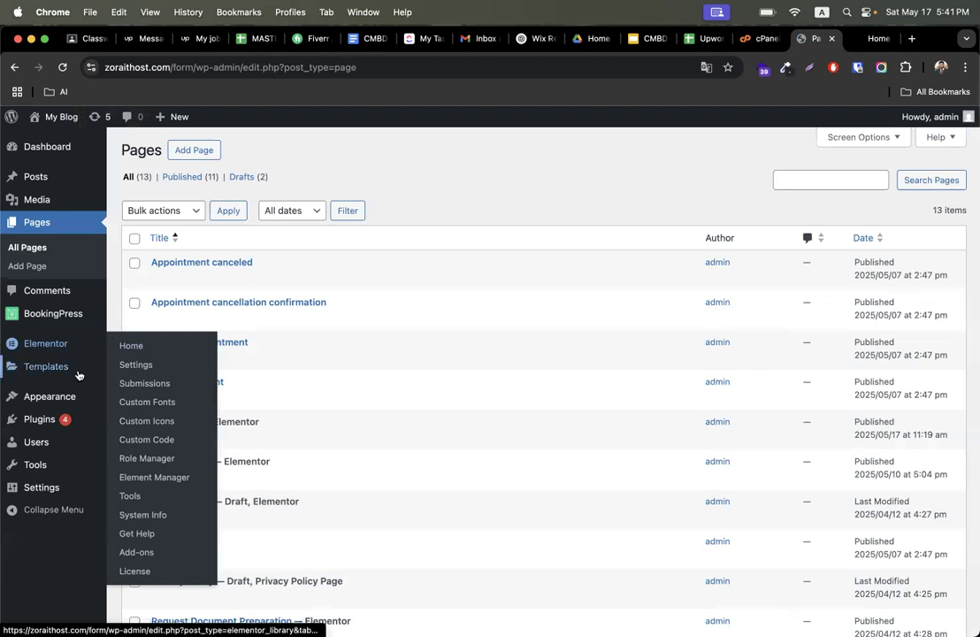
pyautogui.moveTo(78, 375)
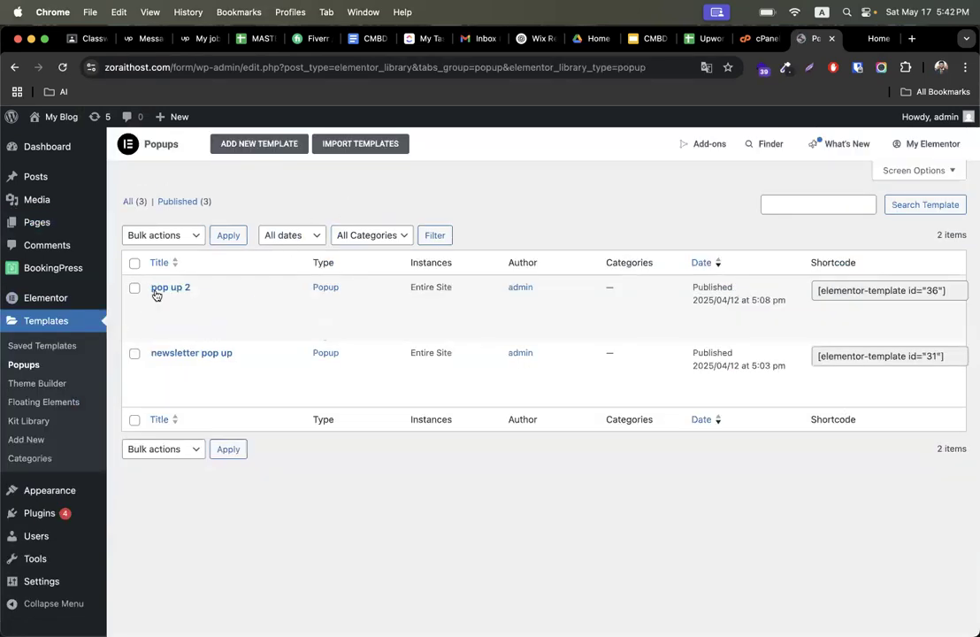
pyautogui.click(135, 264)
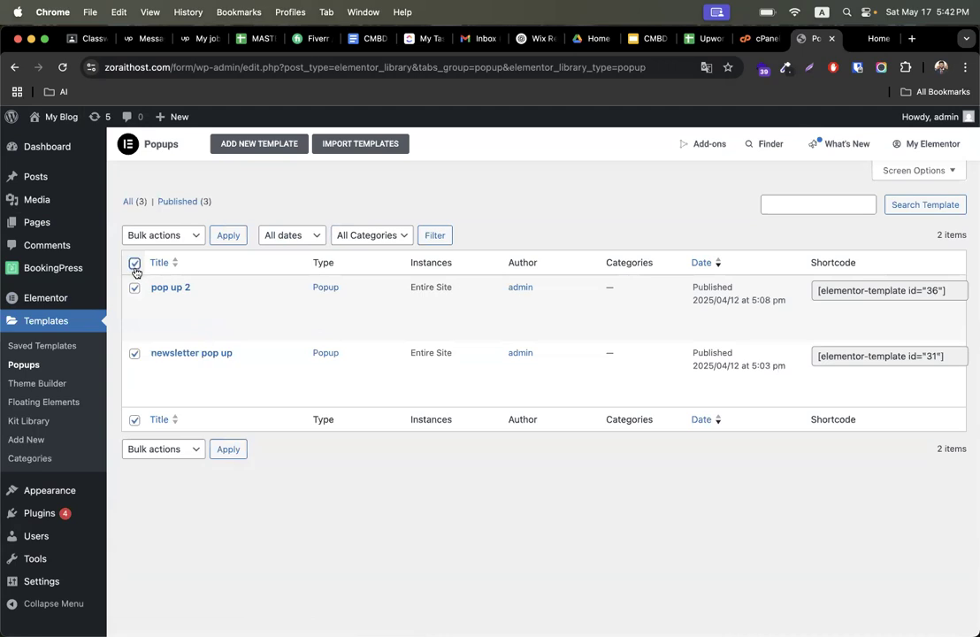
pyautogui.click(150, 449)
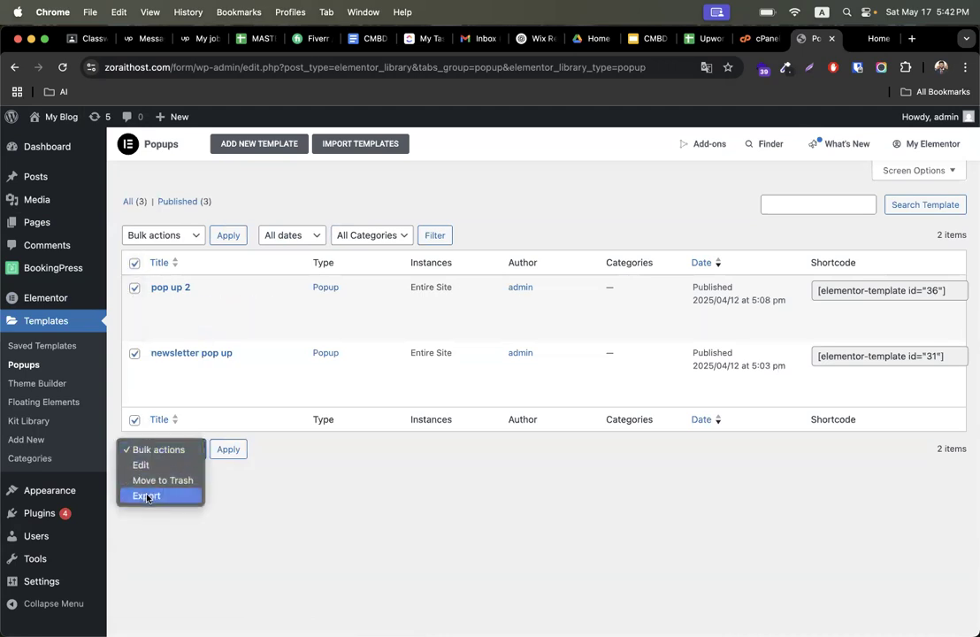
pyautogui.click(147, 497)
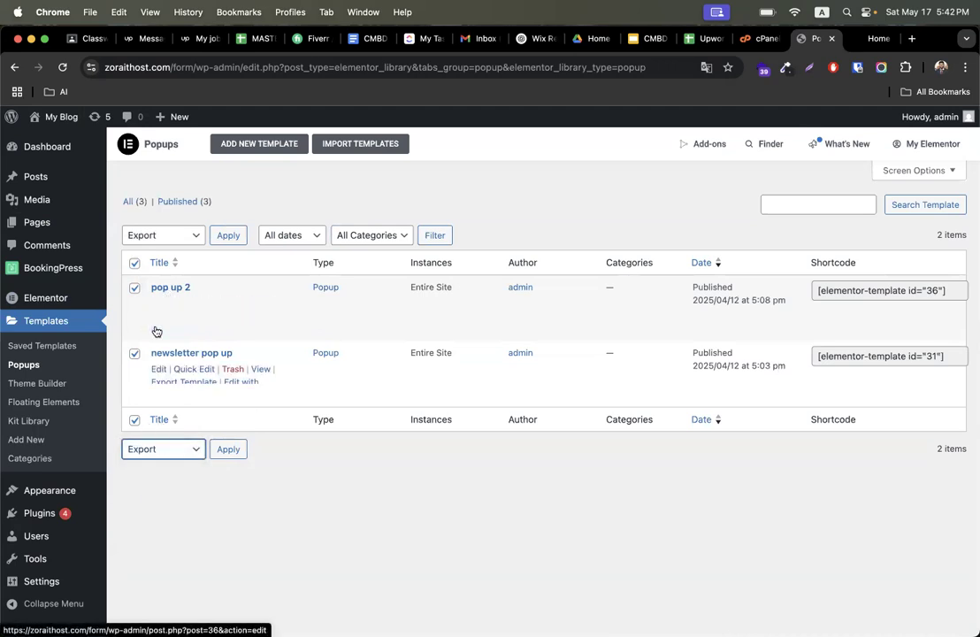
pyautogui.click(151, 448)
pyautogui.click(163, 433)
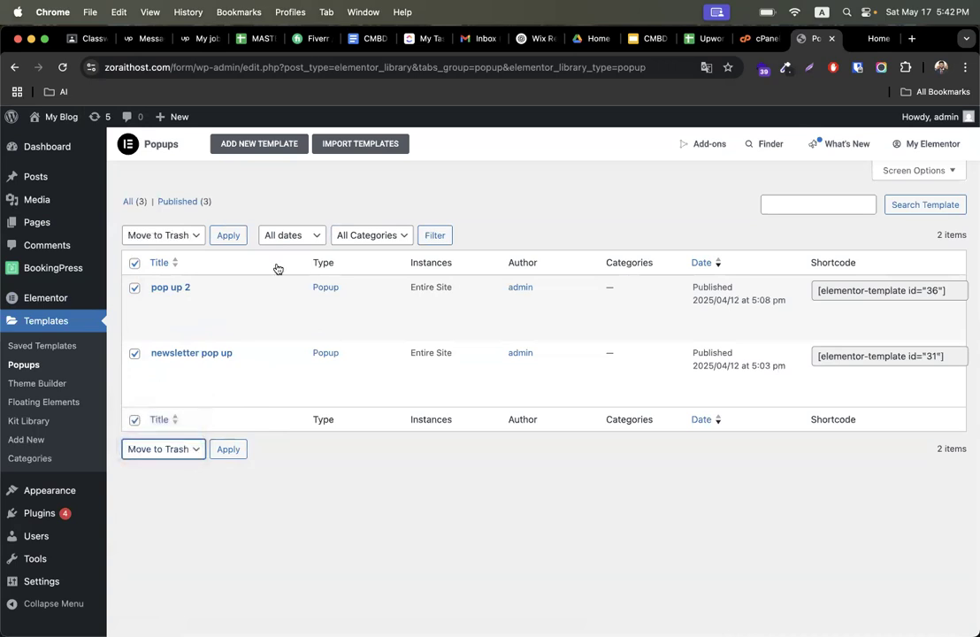
pyautogui.click(228, 235)
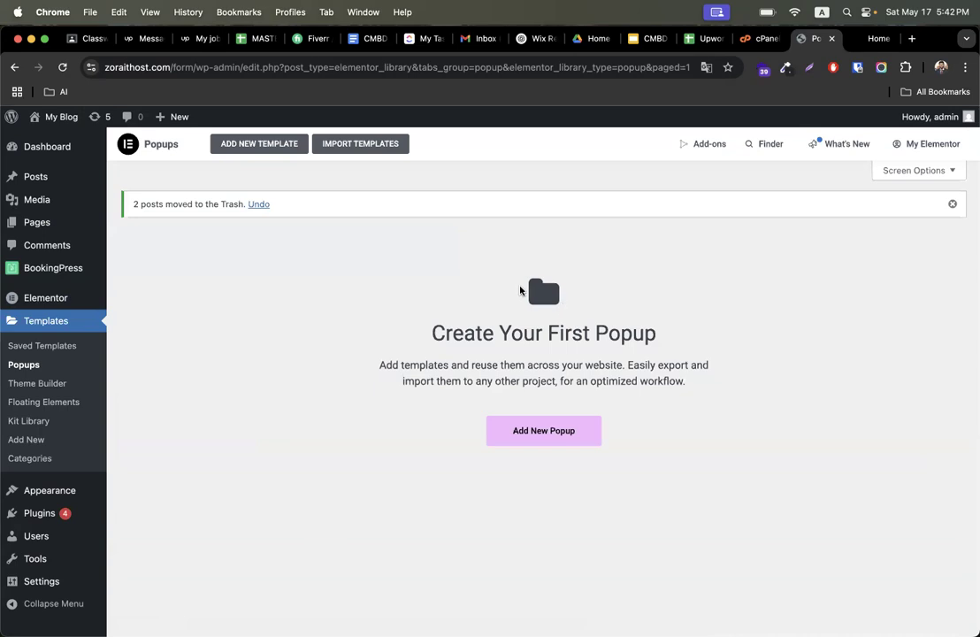
# - Add a new popup template named subscribe
pyautogui.click(577, 442)
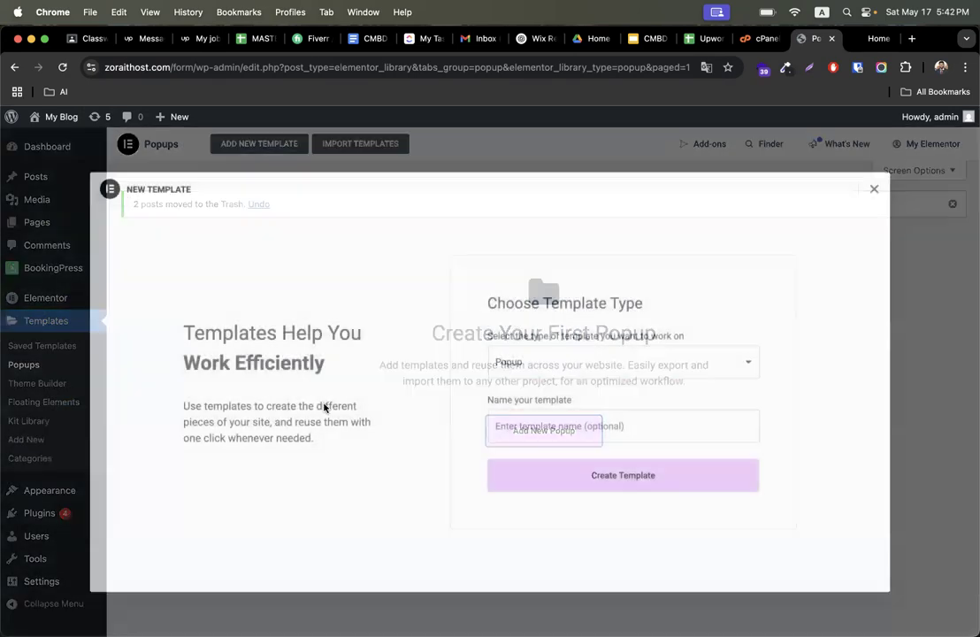
pyautogui.click(564, 414)
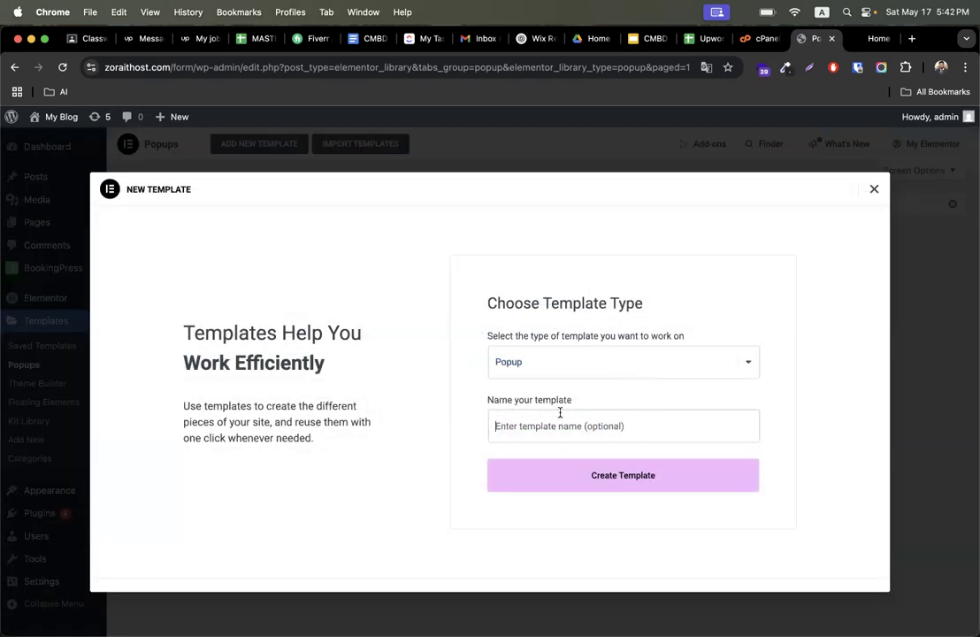
pyautogui.write('p')
pyautogui.press('BackSpace')
pyautogui.hotkey('ctrl', 'Right')
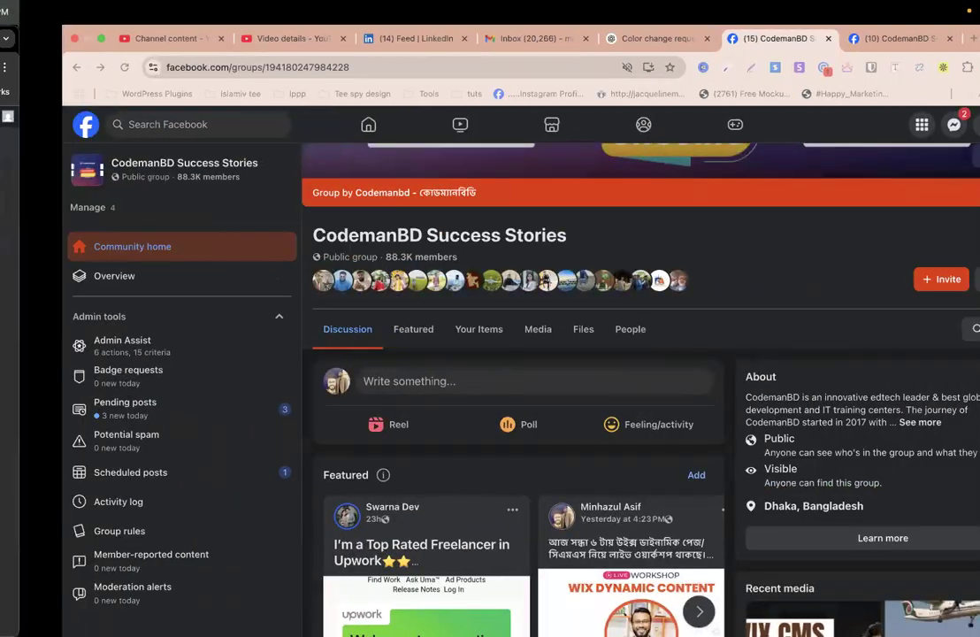
pyautogui.hotkey('ctrl', 'Right')
pyautogui.hotkey('ctrl', 'Left')
pyautogui.hotkey('ctrl', 'Left')
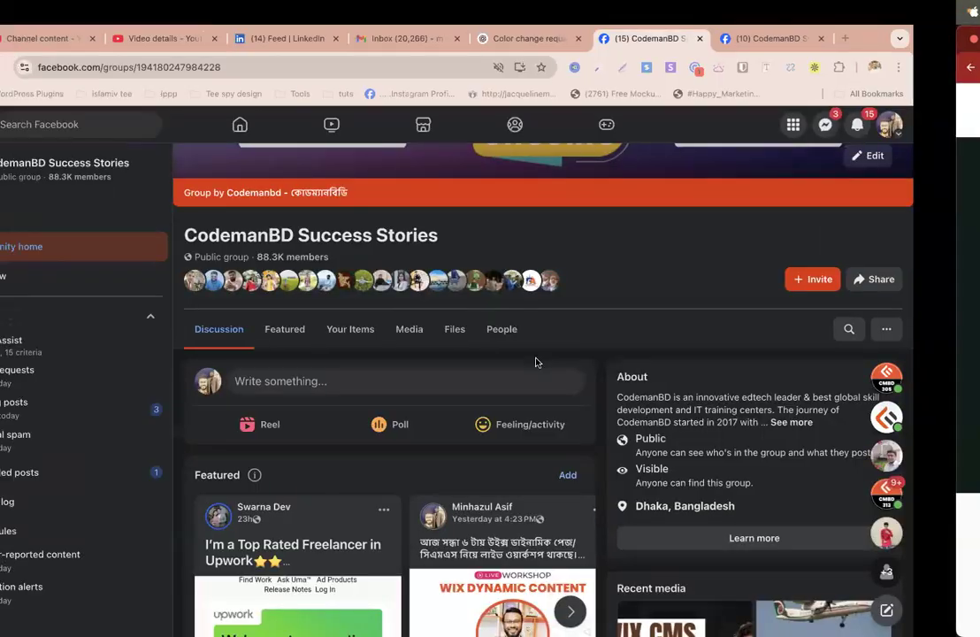
pyautogui.write('subscribe')
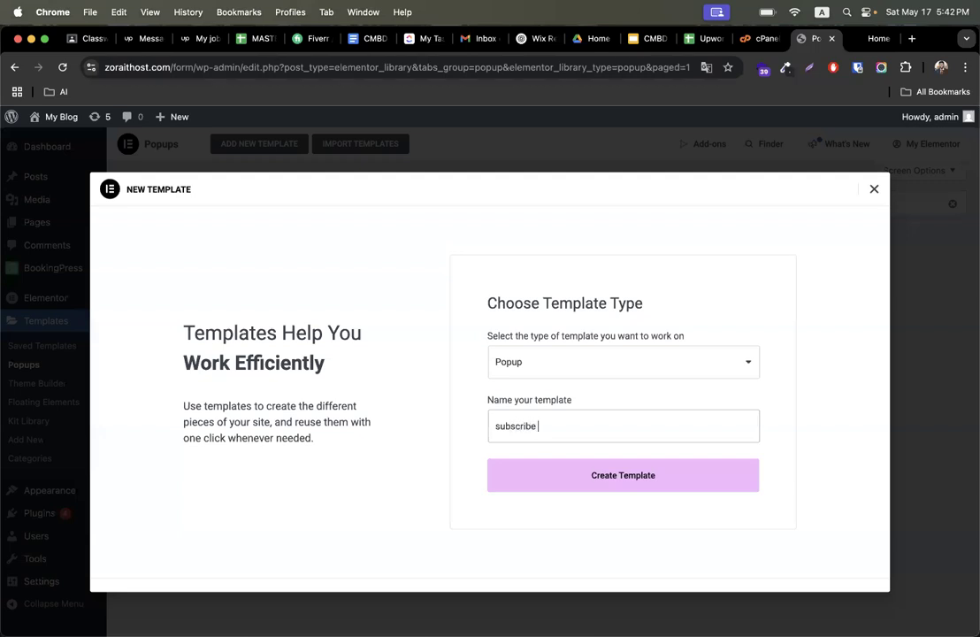
pyautogui.click(575, 468)
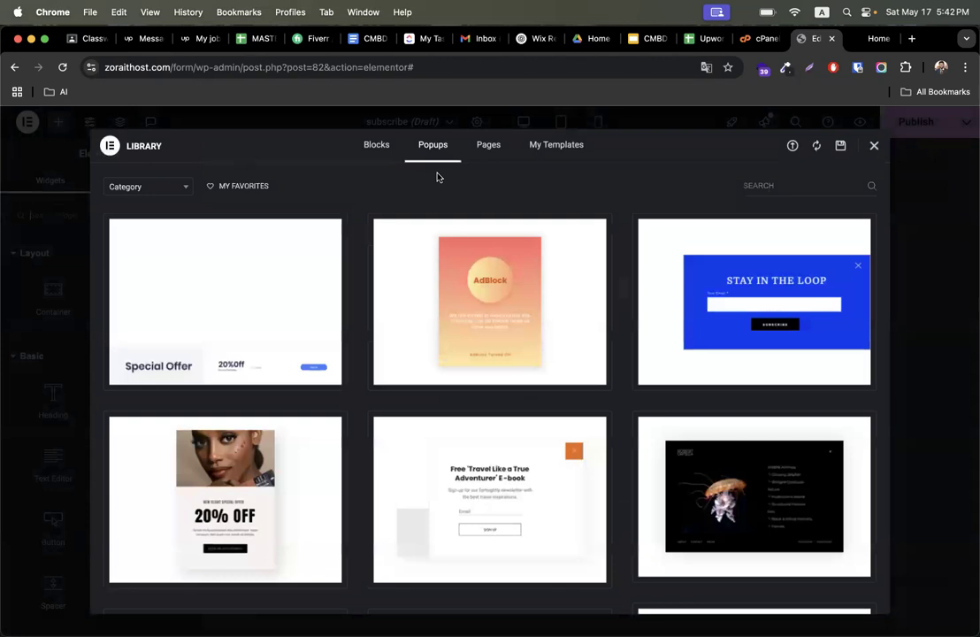
# - Insert the 'Subscribe To Our Weekly Newsletter' popup design from the template library
pyautogui.scroll(-5, 384, 481)
pyautogui.scroll(-12, 384, 481)
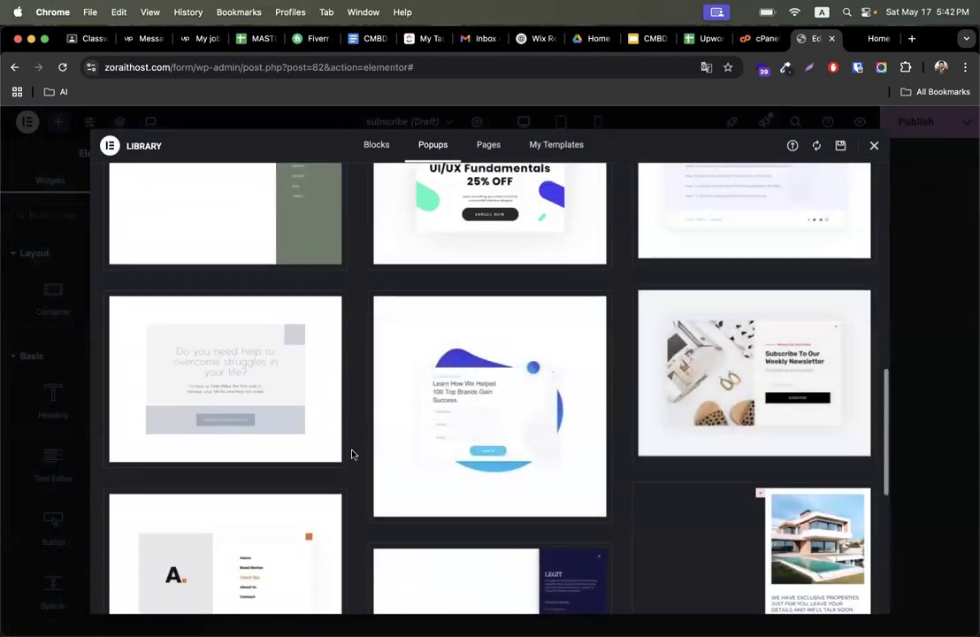
pyautogui.scroll(-2, 354, 451)
pyautogui.click(669, 425)
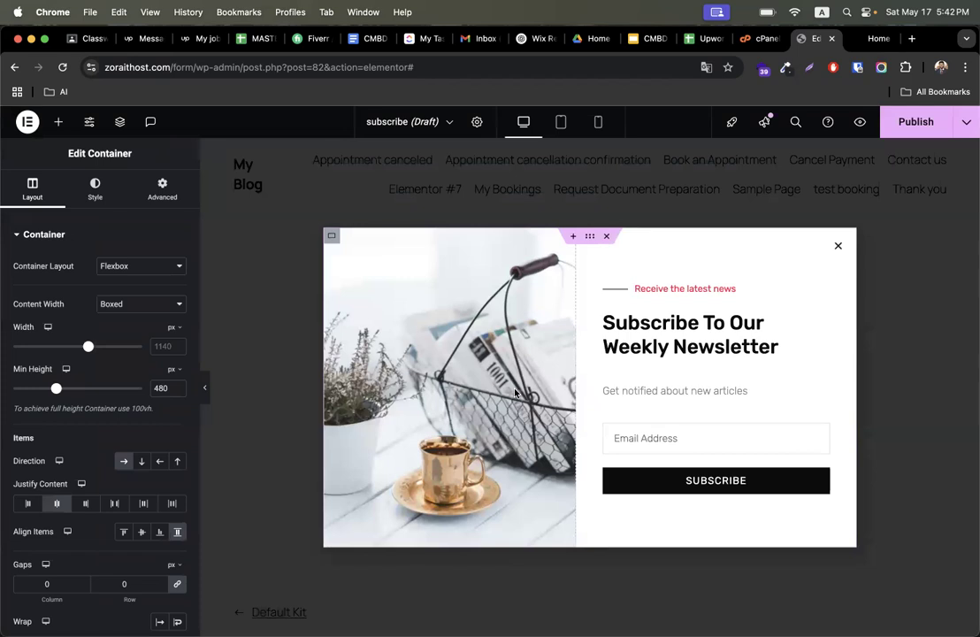
# - Delete the 'Receive the latest news' divider from the popup
pyautogui.click(654, 340)
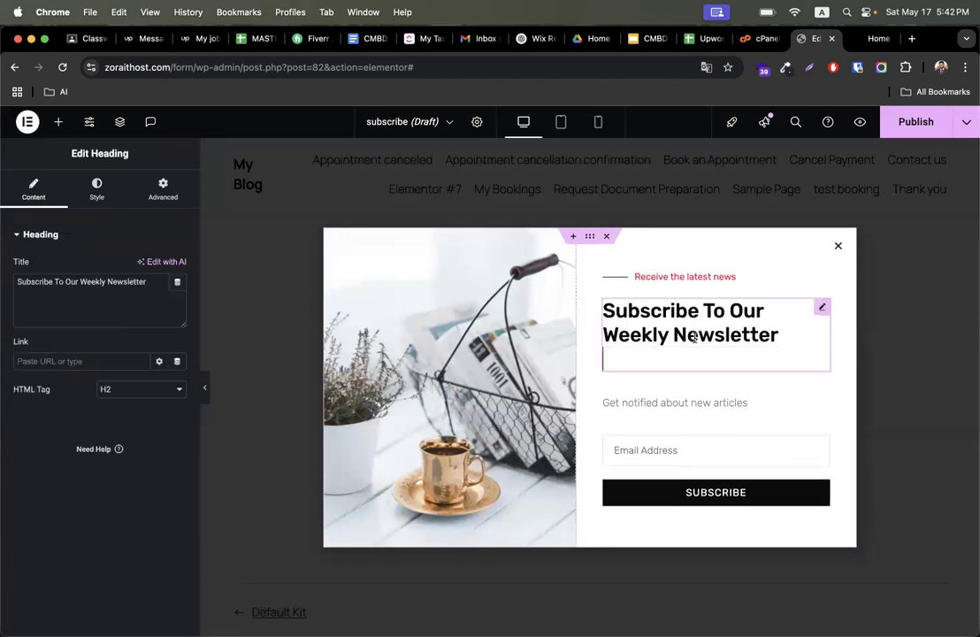
pyautogui.click(664, 387)
pyautogui.click(660, 290)
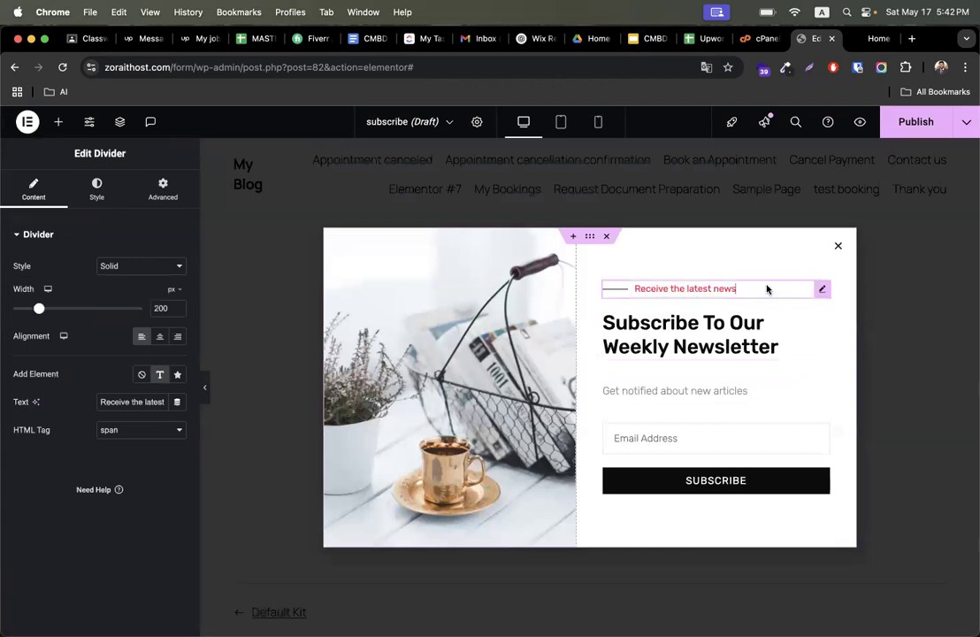
pyautogui.rightClick(823, 291)
pyautogui.click(848, 586)
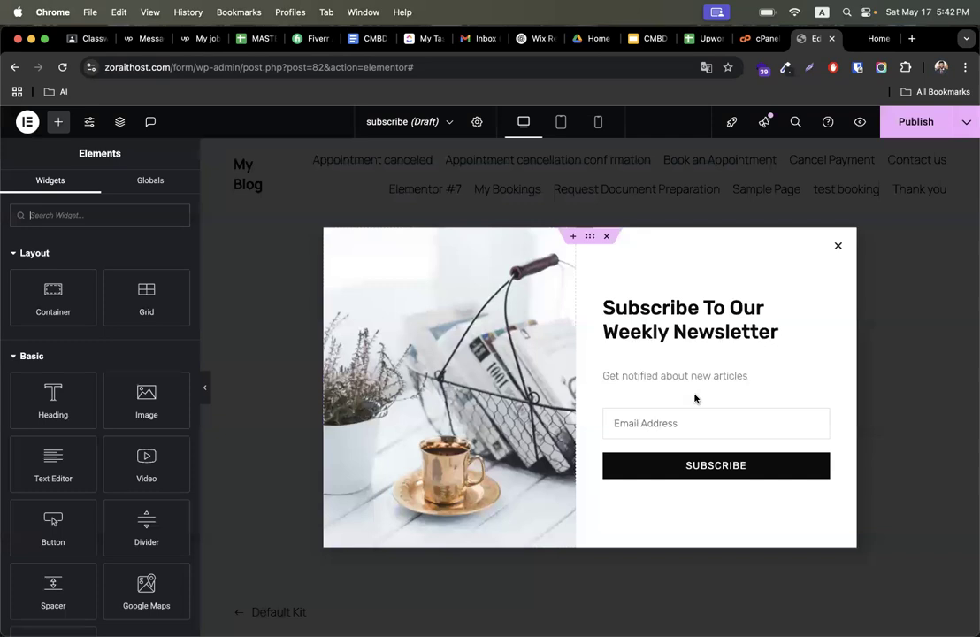
# - Change the popup heading to Subscribe & Get Update
pyautogui.click(713, 314)
pyautogui.press('BackSpace')
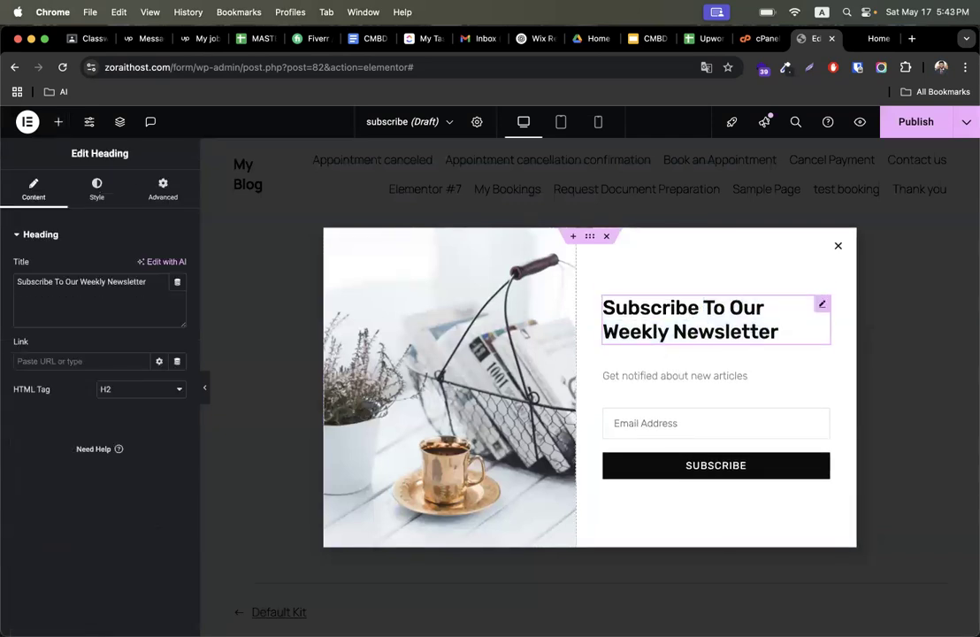
pyautogui.moveTo(706, 307); pyautogui.dragTo(779, 332)
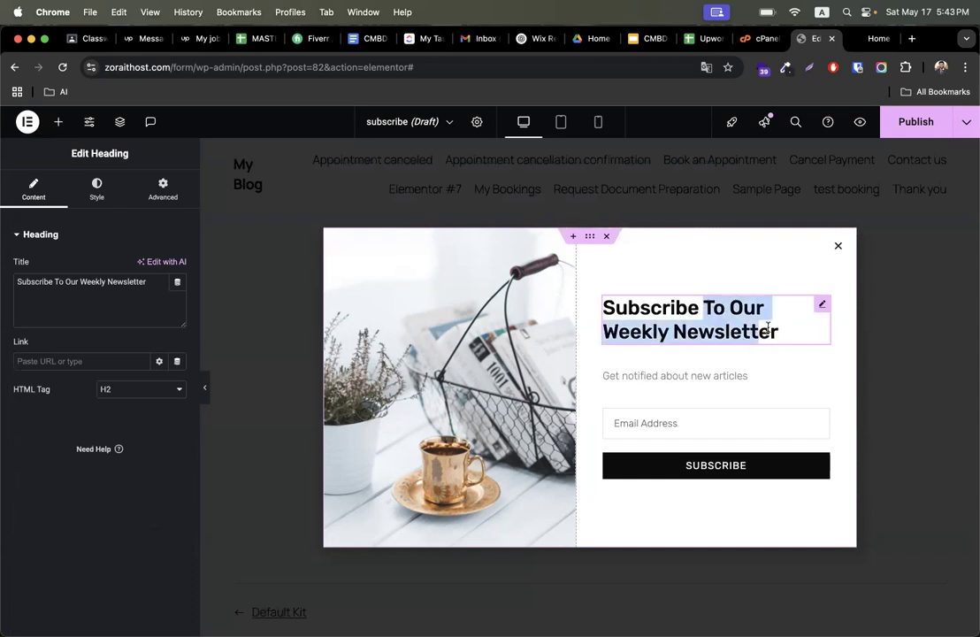
pyautogui.write('& Get Update')
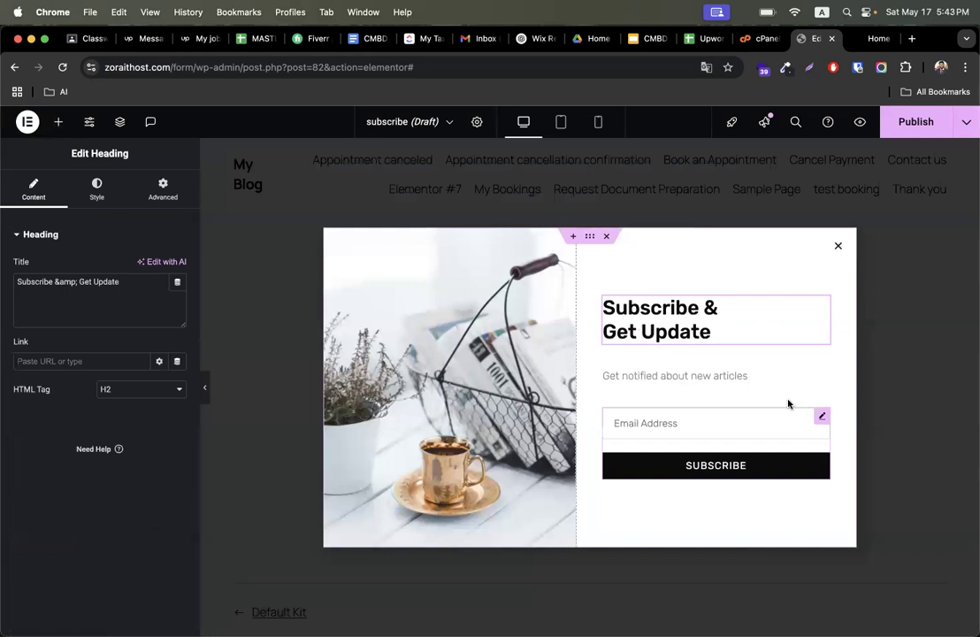
# - Append '/ Products' to the subtitle so it reads 'Get notified about new articles/ Products'
pyautogui.click(727, 376)
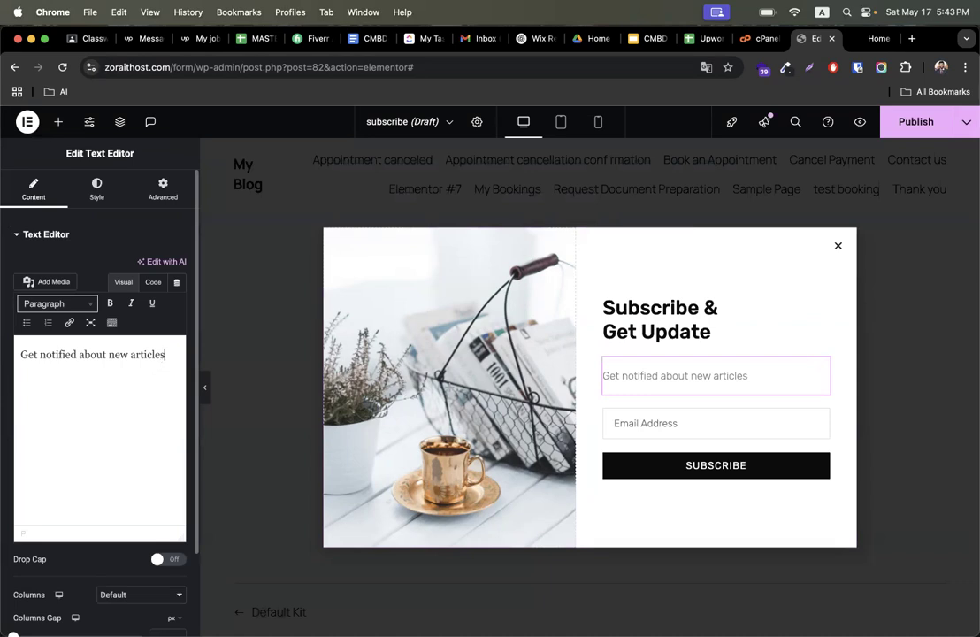
pyautogui.write('Products')
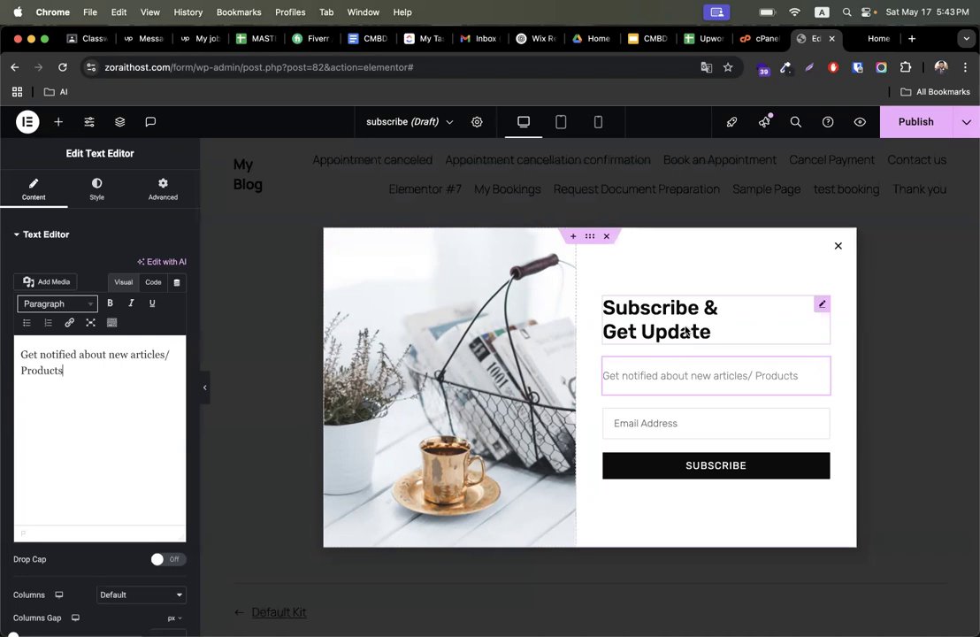
# - Add a text field labelled First Name with placeholder First Name to the form and move it above Email Address
pyautogui.click(652, 426)
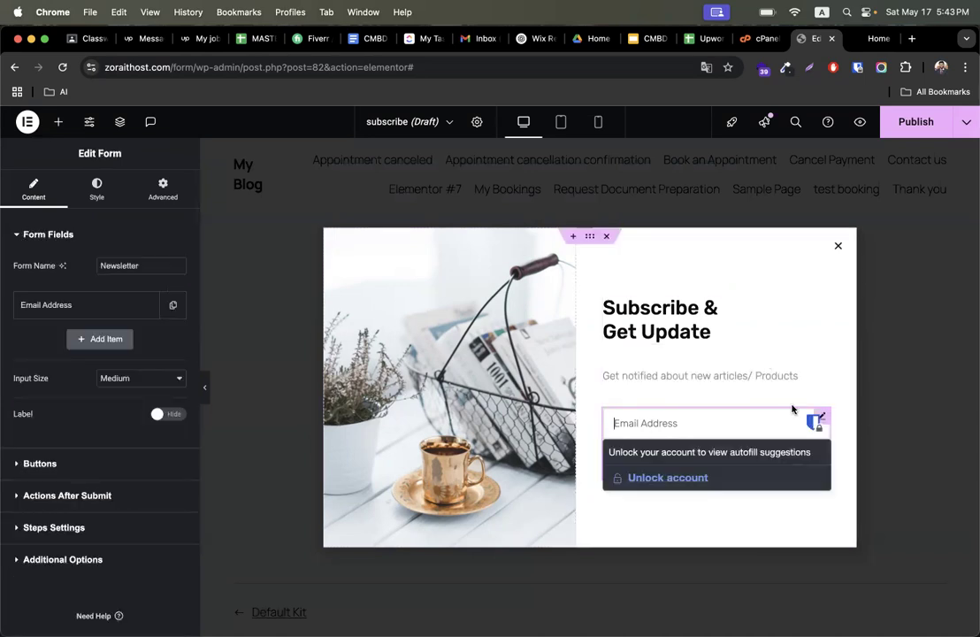
pyautogui.click(791, 402)
pyautogui.click(780, 420)
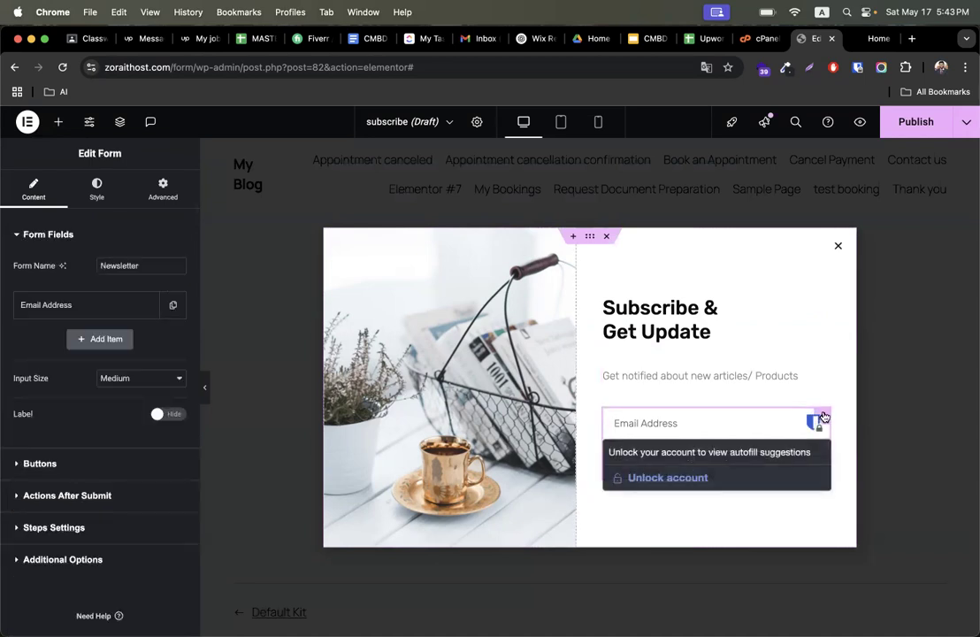
pyautogui.click(825, 416)
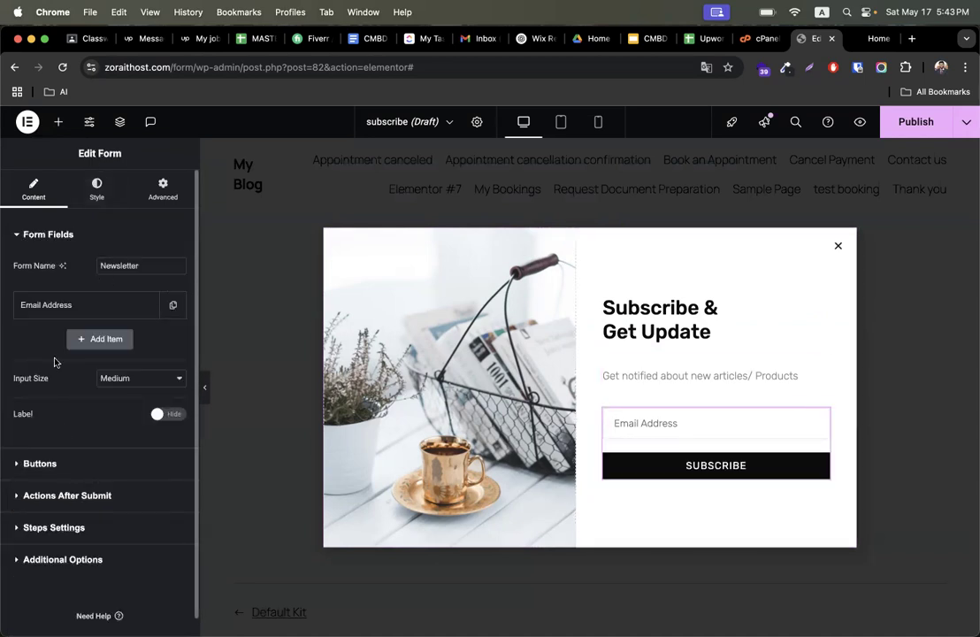
pyautogui.click(99, 340)
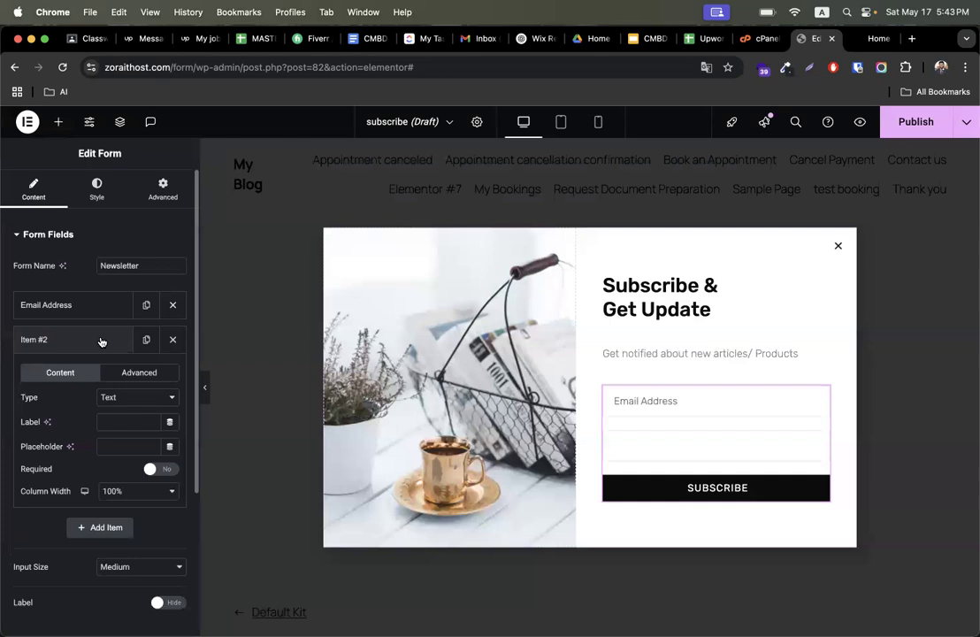
pyautogui.click(121, 426)
pyautogui.write('F')
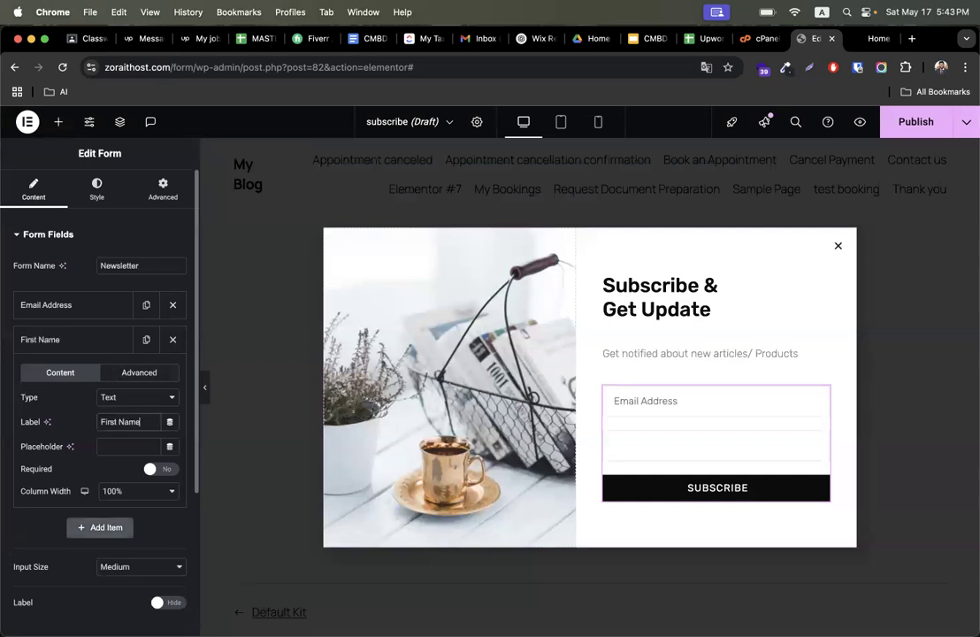
pyautogui.write('irst Name')
pyautogui.press('super+a')
pyautogui.press('super+c')
pyautogui.click(122, 444)
pyautogui.press('super+v')
pyautogui.tripleClick(114, 421)
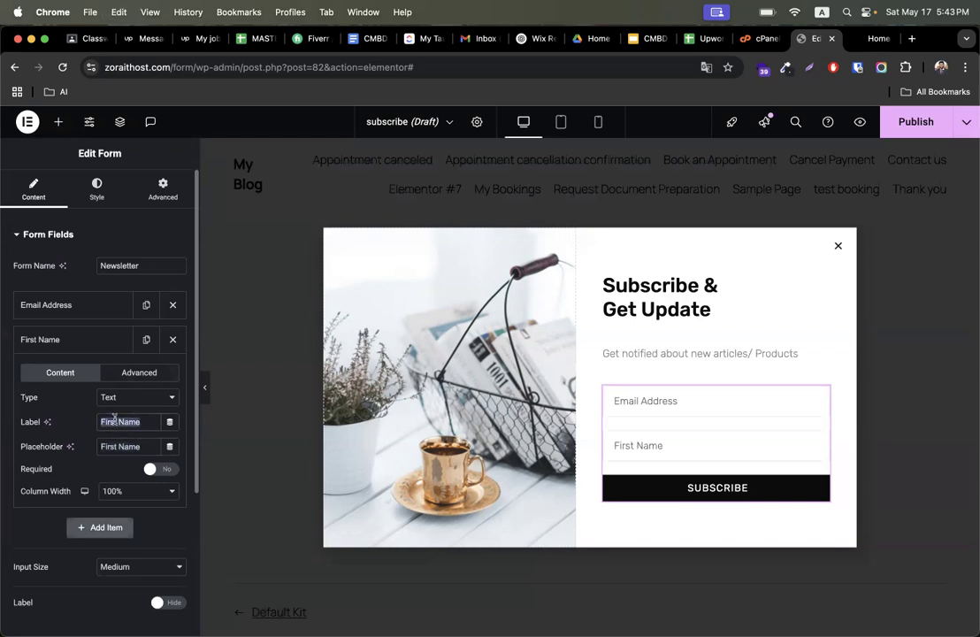
pyautogui.click(107, 345)
pyautogui.moveTo(94, 343); pyautogui.dragTo(92, 305)
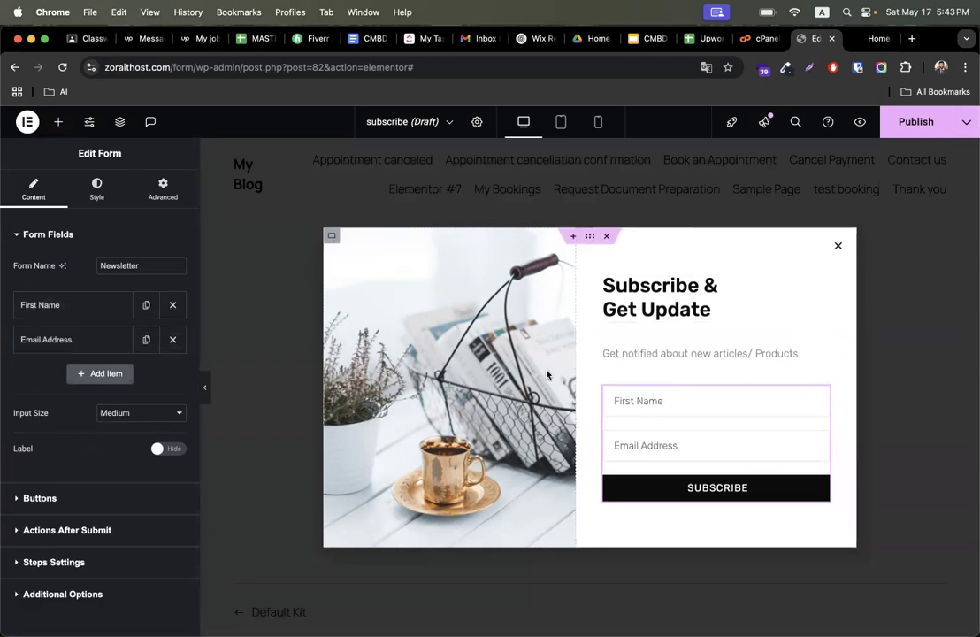
# - Switch to the Furneaux Saunas page and save its popup sauna image to Downloads as aa
pyautogui.hotkey('ctrl', 'Right')
pyautogui.hotkey('ctrl', 'Right')
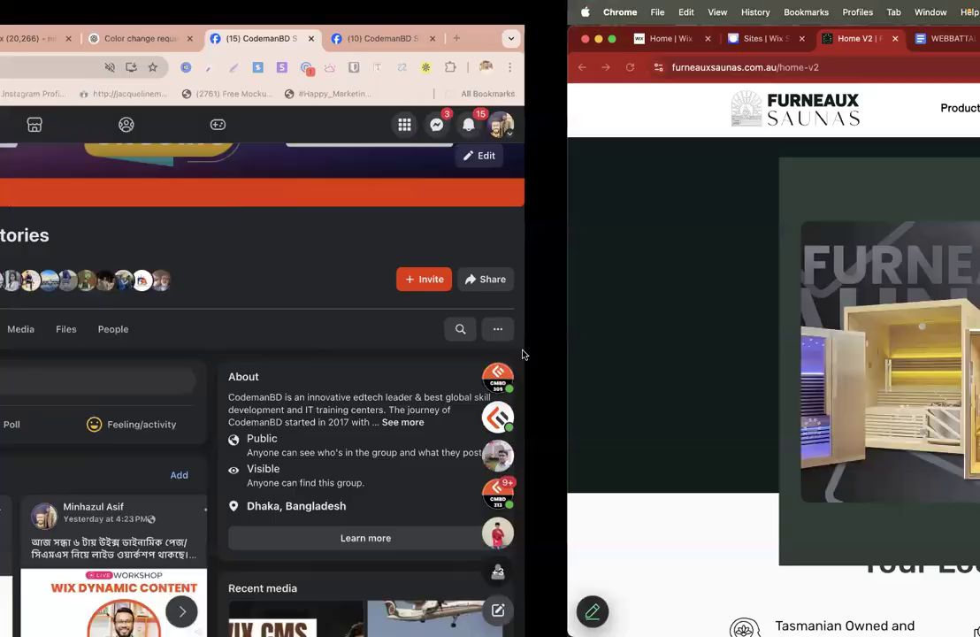
pyautogui.rightClick(407, 315)
pyautogui.click(426, 342)
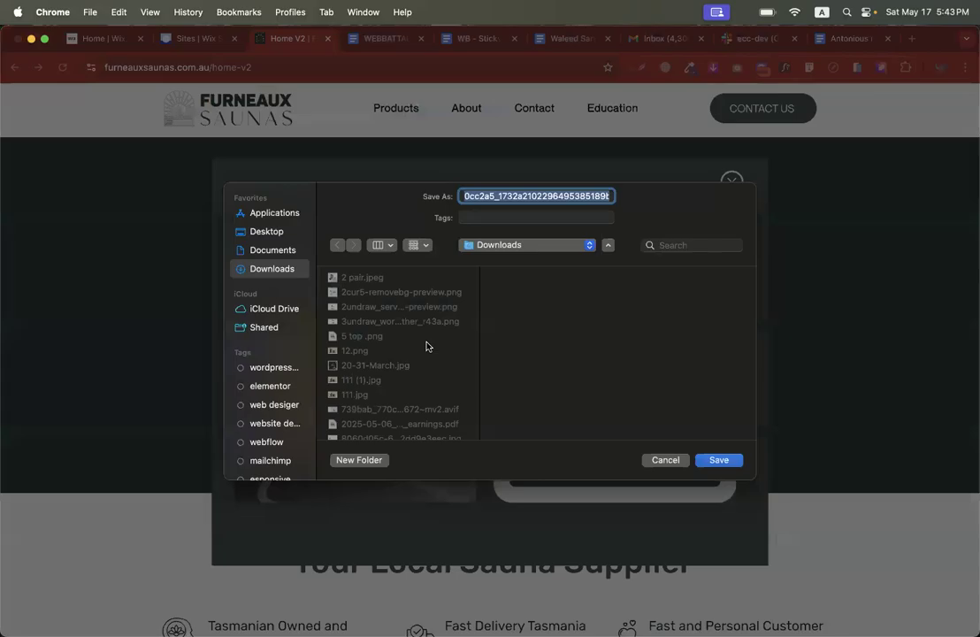
pyautogui.write('aa')
pyautogui.press('Return')
# - Replace the popup image column's background with the uploaded sauna image ee.avif
pyautogui.hotkey('ctrl', 'Left')
pyautogui.hotkey('ctrl', 'Left')
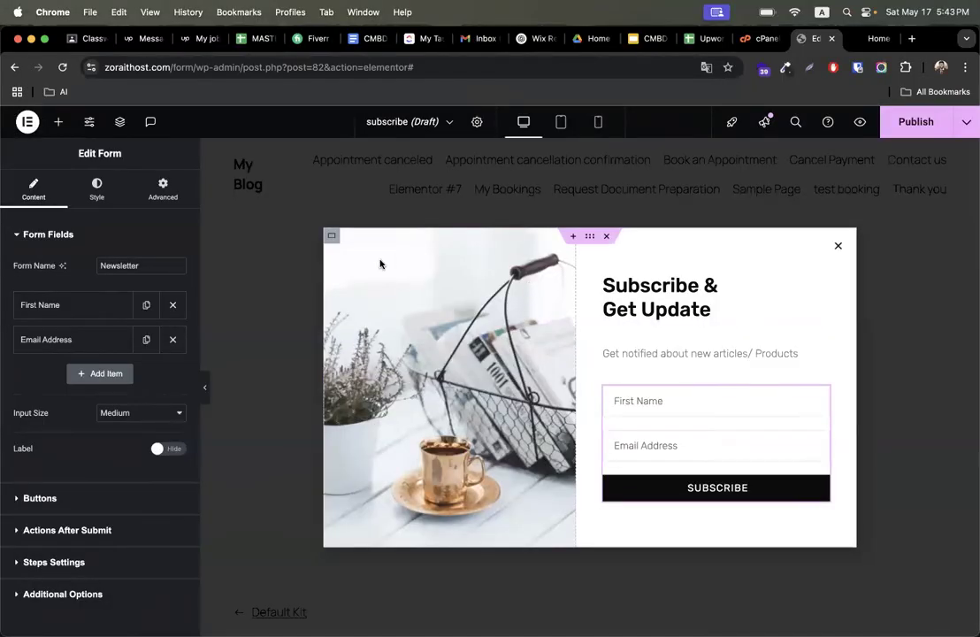
pyautogui.click(332, 236)
pyautogui.click(98, 186)
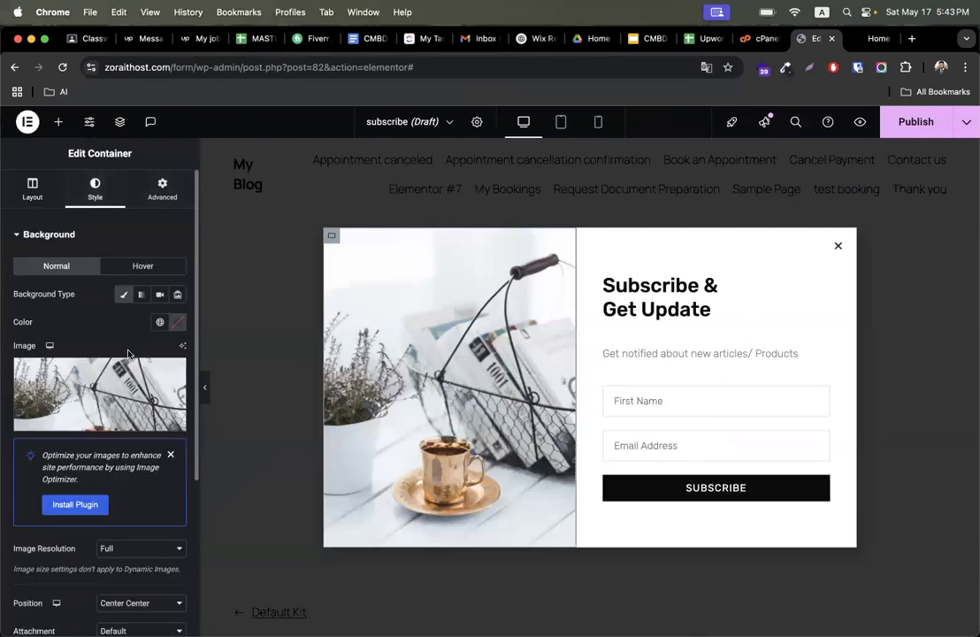
pyautogui.click(124, 381)
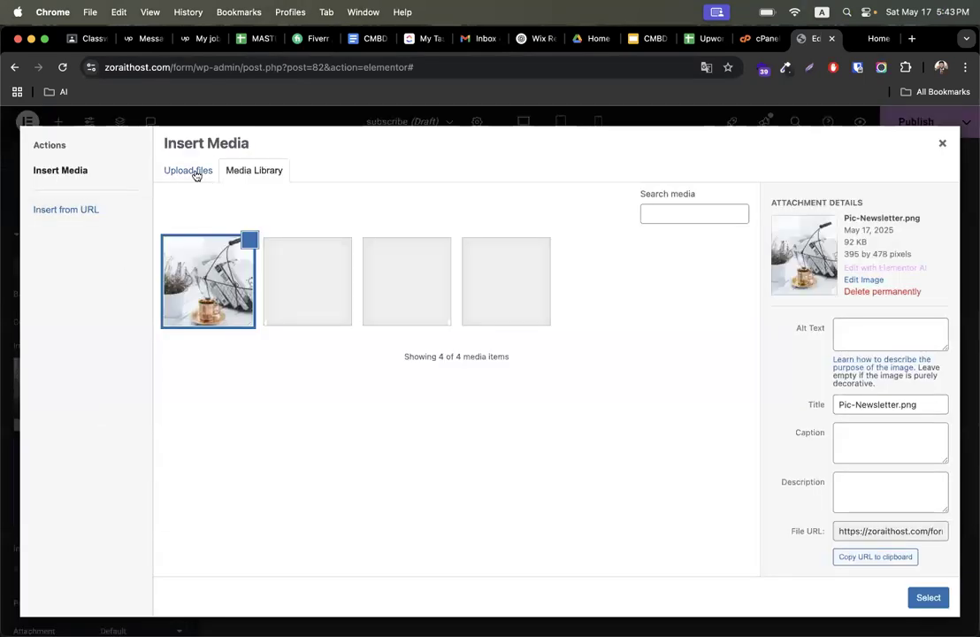
pyautogui.click(190, 170)
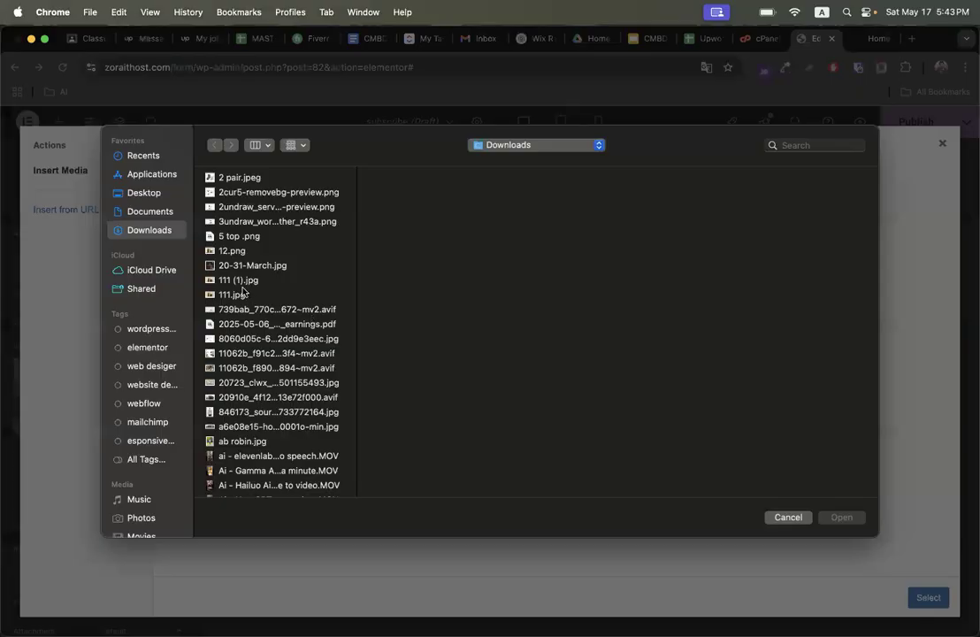
pyautogui.click(243, 293)
pyautogui.write('ee')
pyautogui.press('Return')
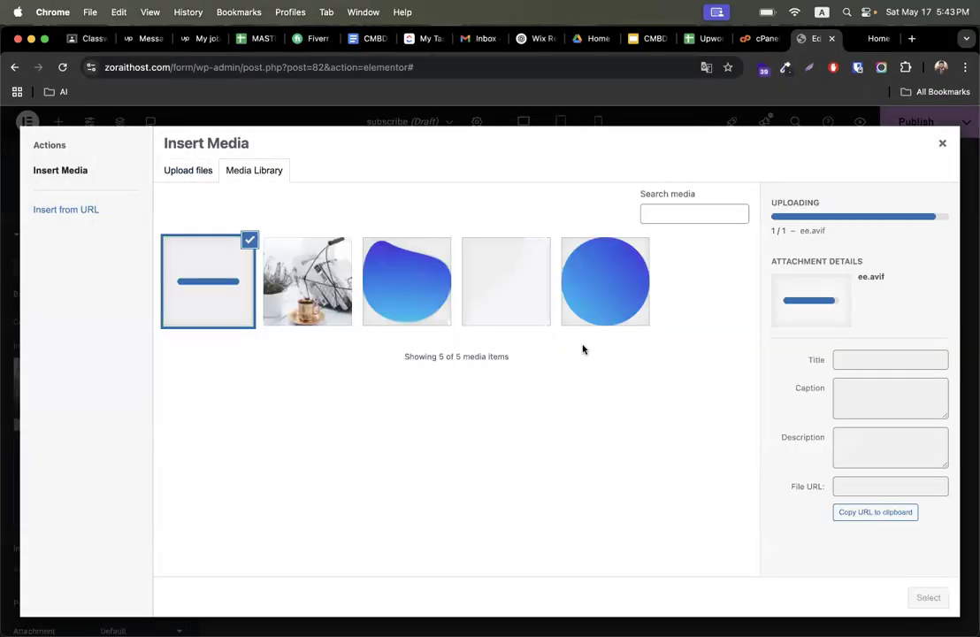
pyautogui.click(926, 598)
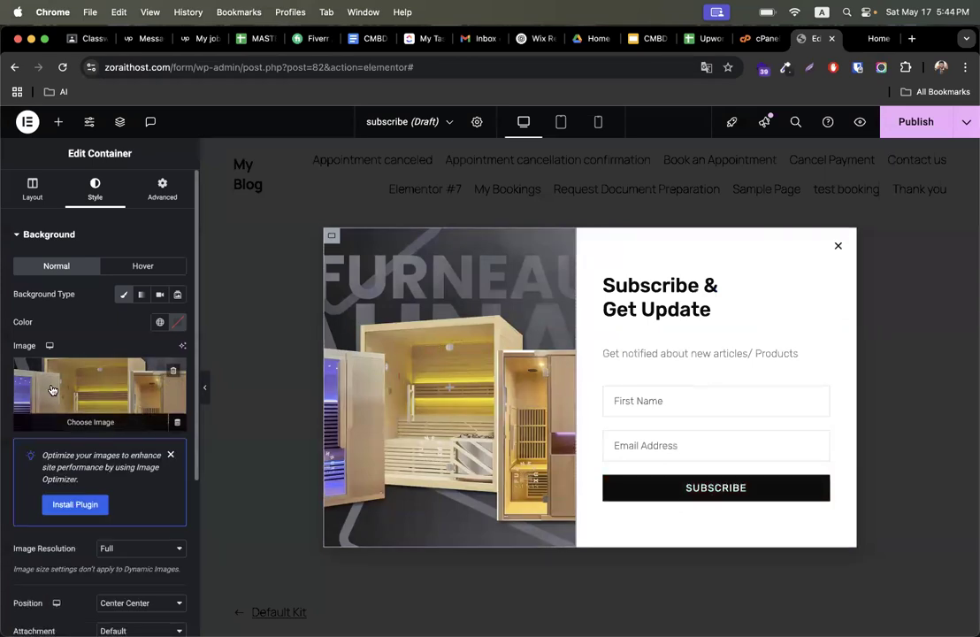
# - Copy the 'Get $200 off' heading from the sauna site and paste it as plain text into the popup heading
pyautogui.scroll(-3, 53, 394)
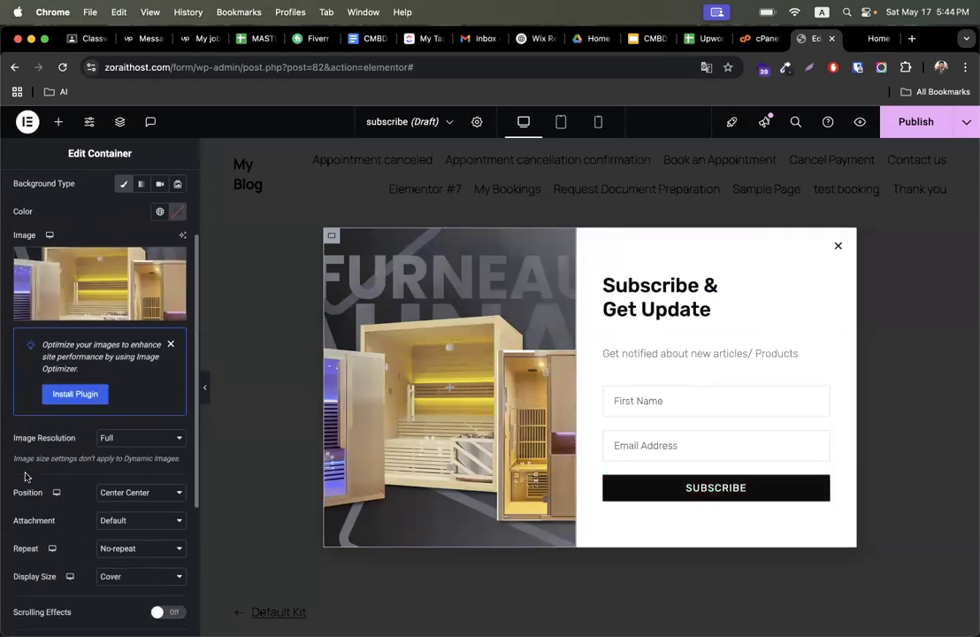
pyautogui.click(609, 295)
pyautogui.hotkey('ctrl', 'Right')
pyautogui.hotkey('ctrl', 'Right')
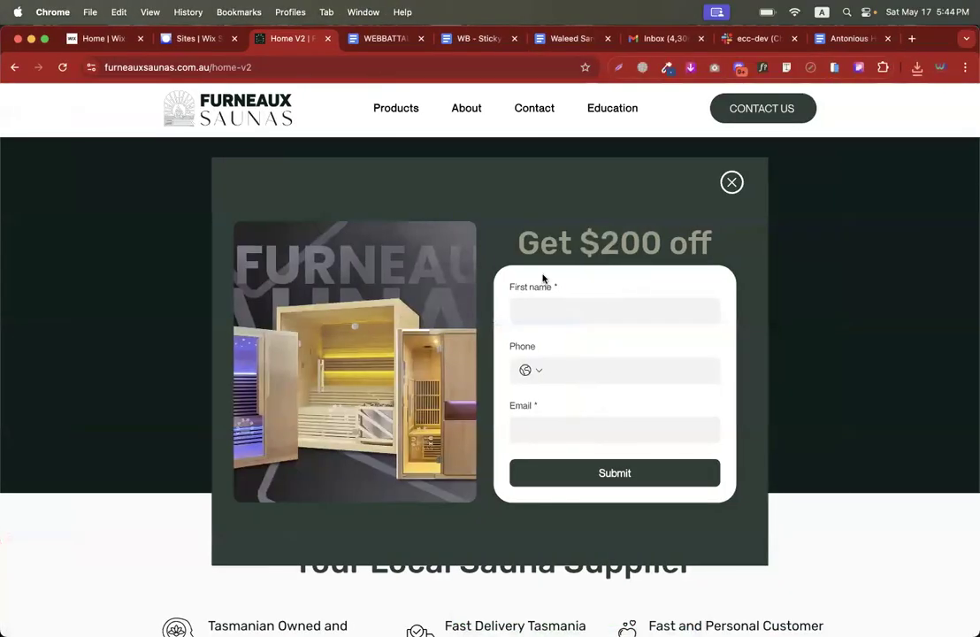
pyautogui.tripleClick(550, 239)
pyautogui.press('super+c')
pyautogui.hotkey('ctrl', 'Left')
pyautogui.hotkey('ctrl', 'Left')
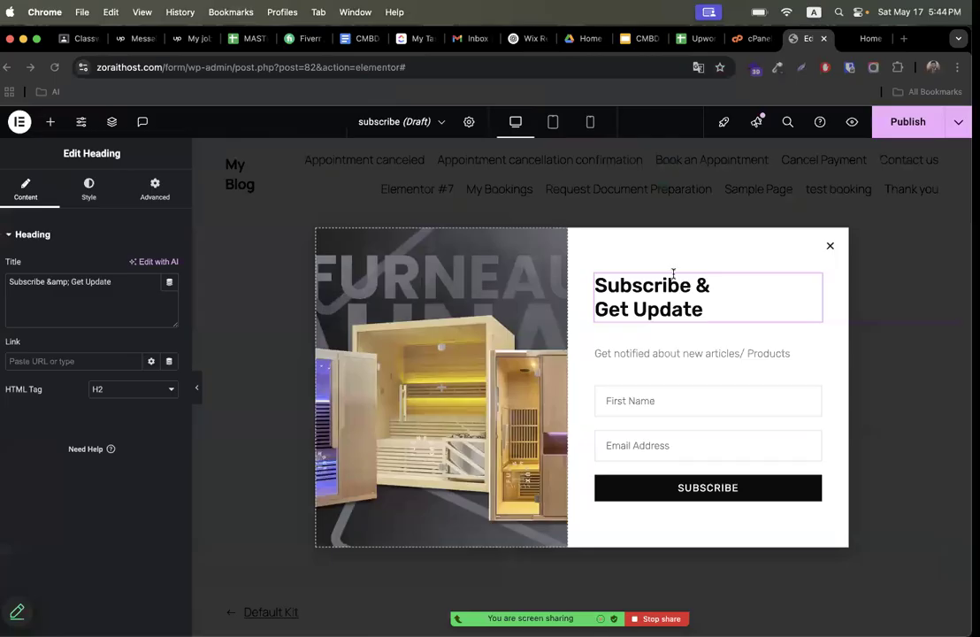
pyautogui.press('super+a')
pyautogui.press('super+v')
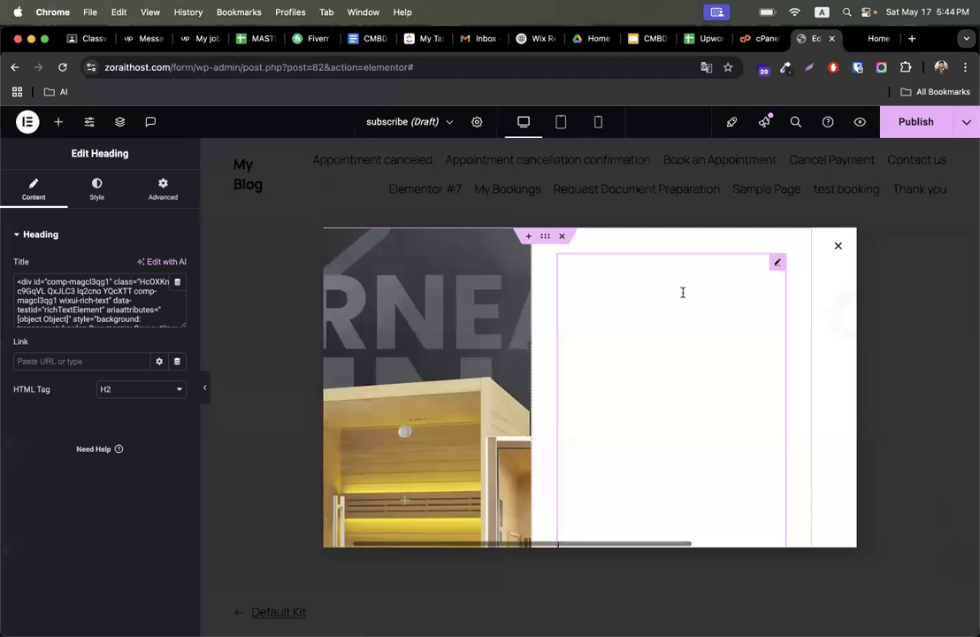
pyautogui.press('super+a')
pyautogui.press('BackSpace')
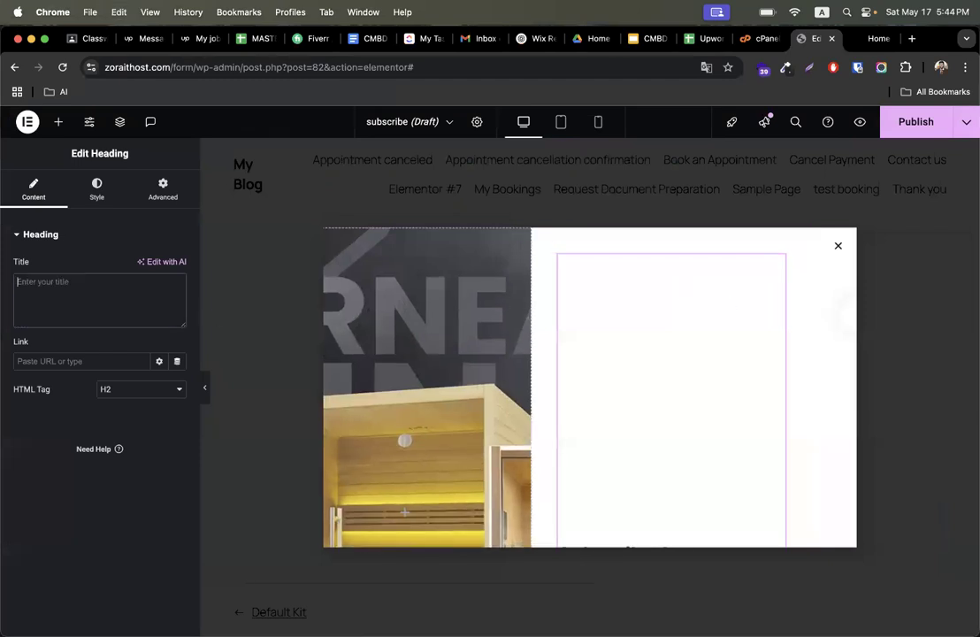
pyautogui.press('super+shift+v')
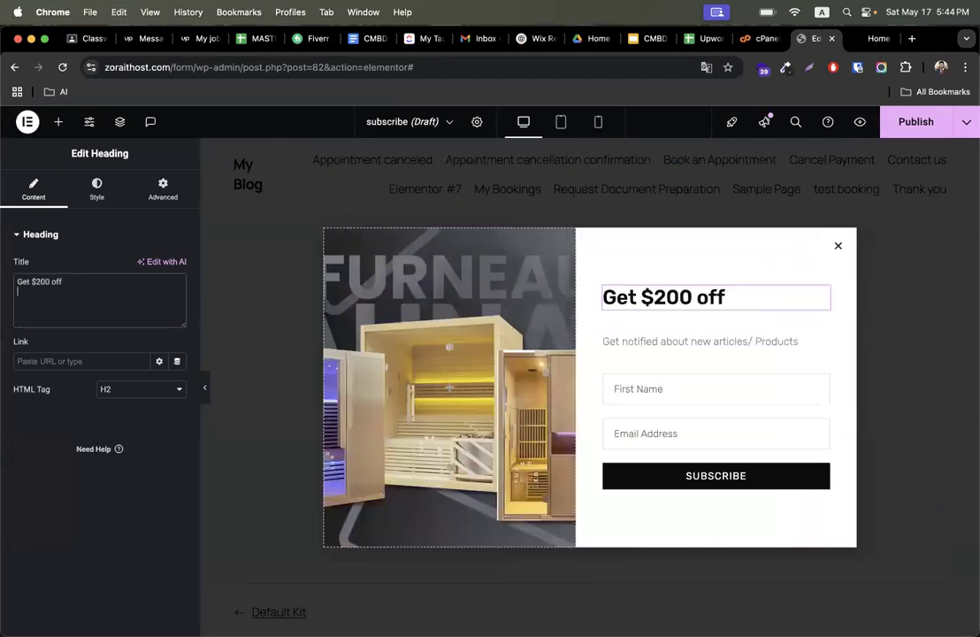
# - Set the heading's typography size to 40 px
pyautogui.click(97, 189)
pyautogui.click(177, 305)
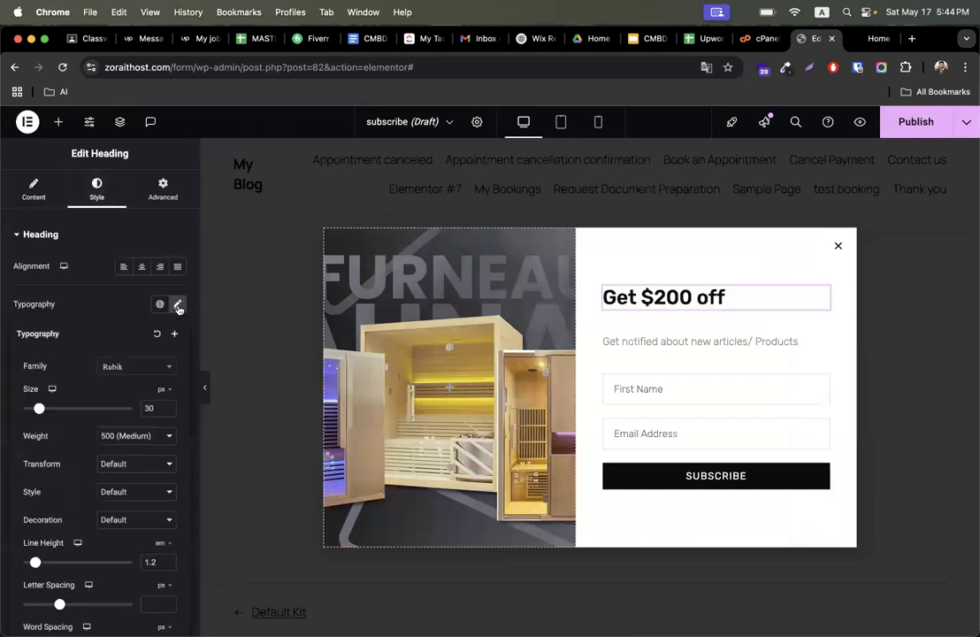
pyautogui.moveTo(39, 409); pyautogui.dragTo(45, 409)
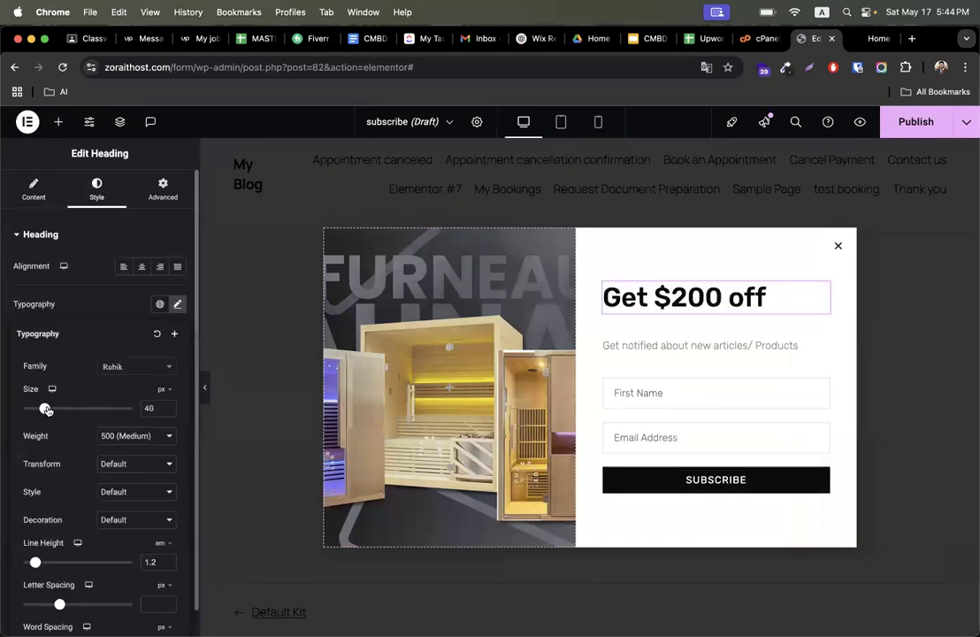
# - Delete the 'Get notified about new articles/ Products' subtitle from the popup
pyautogui.click(663, 355)
pyautogui.rightClick(792, 330)
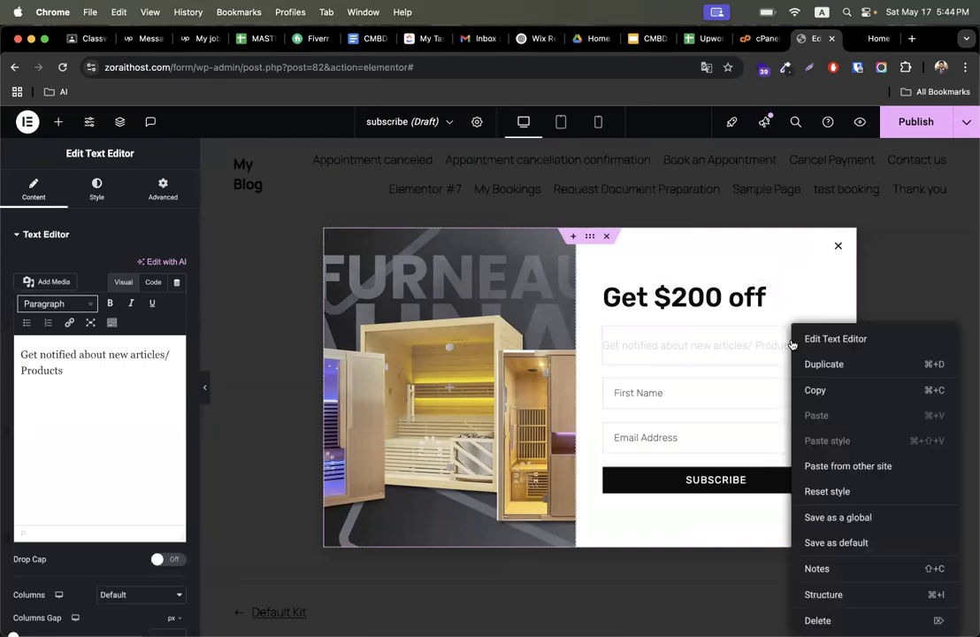
pyautogui.click(818, 618)
# - Switch to the sauna site and examine the fields of its popup form
pyautogui.hotkey('ctrl', 'Right')
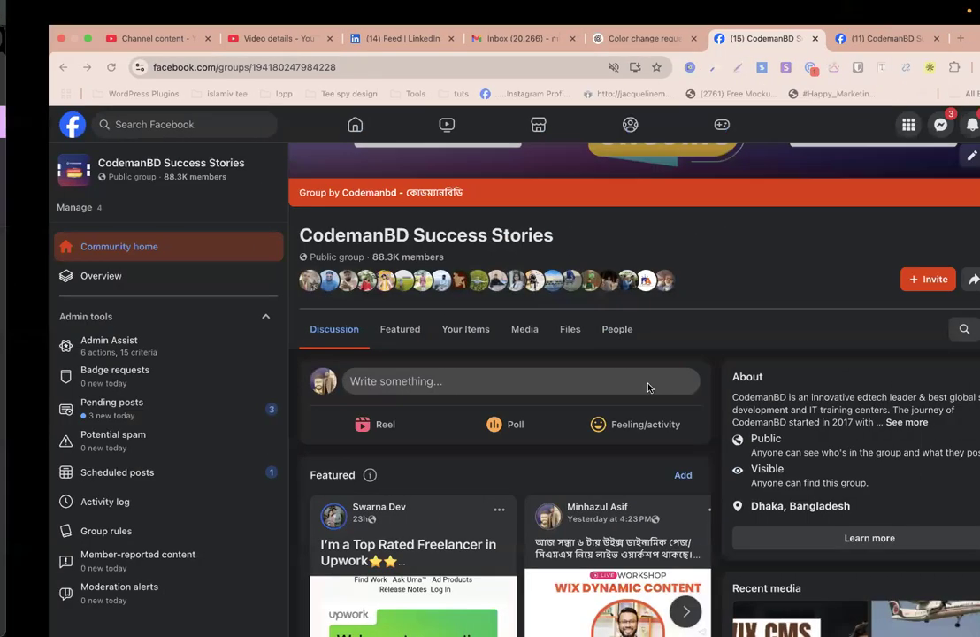
pyautogui.hotkey('ctrl', 'Right')
pyautogui.click(556, 306)
pyautogui.click(562, 364)
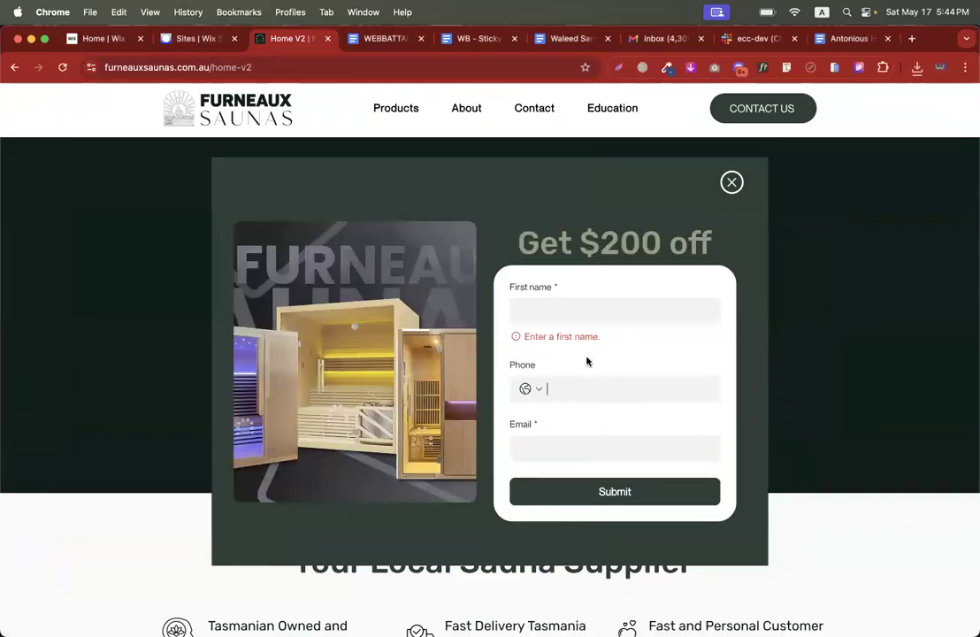
pyautogui.hotkey('ctrl', 'Left')
pyautogui.hotkey('ctrl', 'Left')
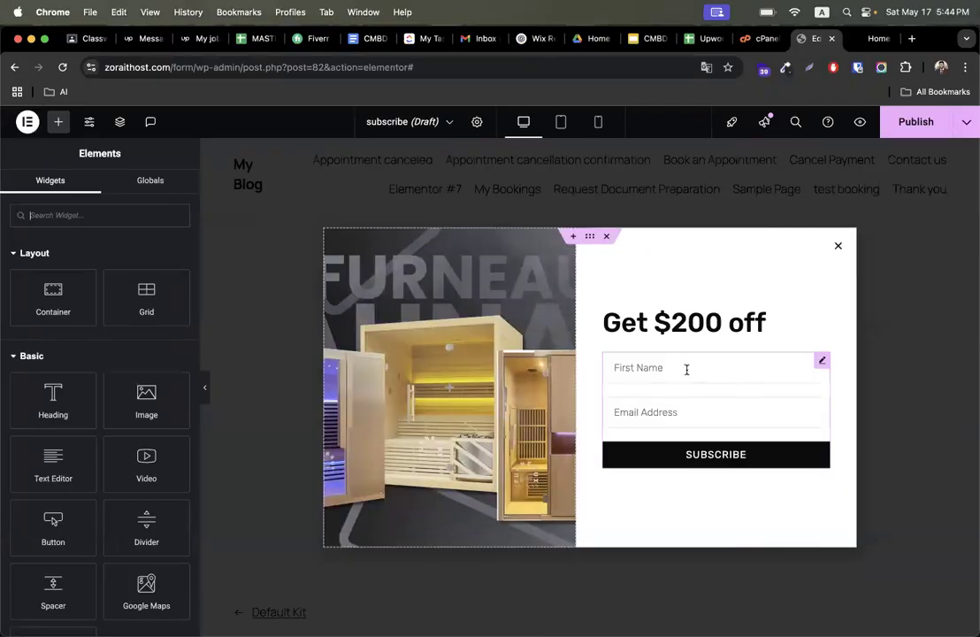
# - Add a Number field labelled Phone Number with placeholder Phone Number and move it above Email Address
pyautogui.click(687, 370)
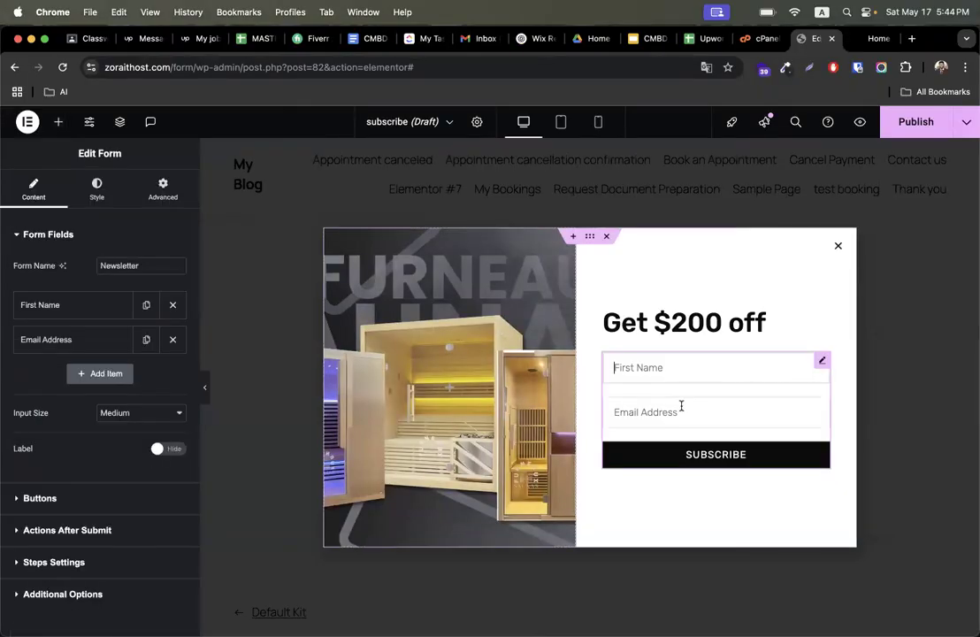
pyautogui.click(95, 374)
pyautogui.click(131, 431)
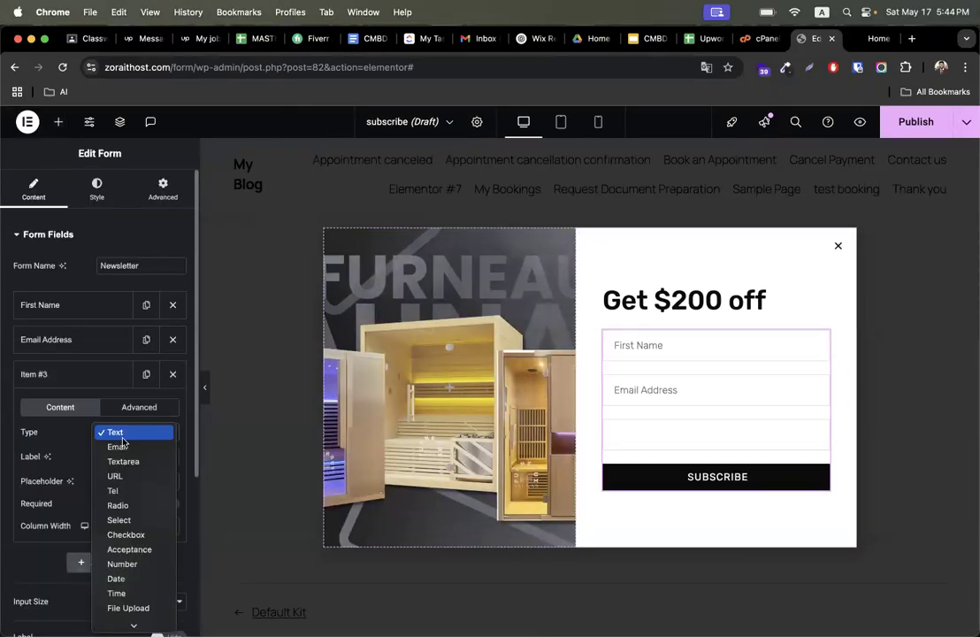
pyautogui.click(123, 564)
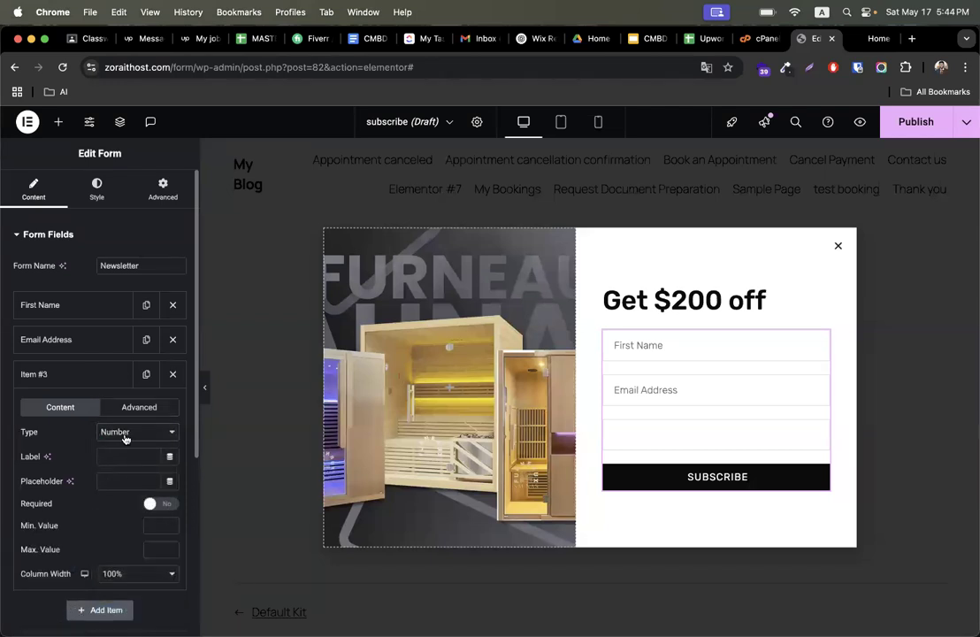
pyautogui.write('Phone Number')
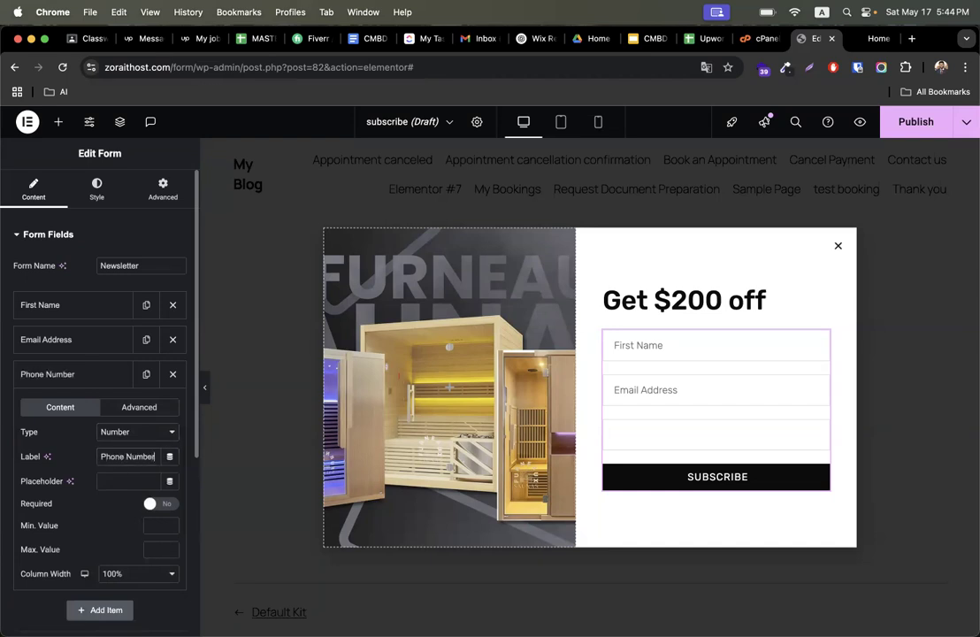
pyautogui.press('super+a')
pyautogui.press('super+c')
pyautogui.click(126, 479)
pyautogui.press('super+v')
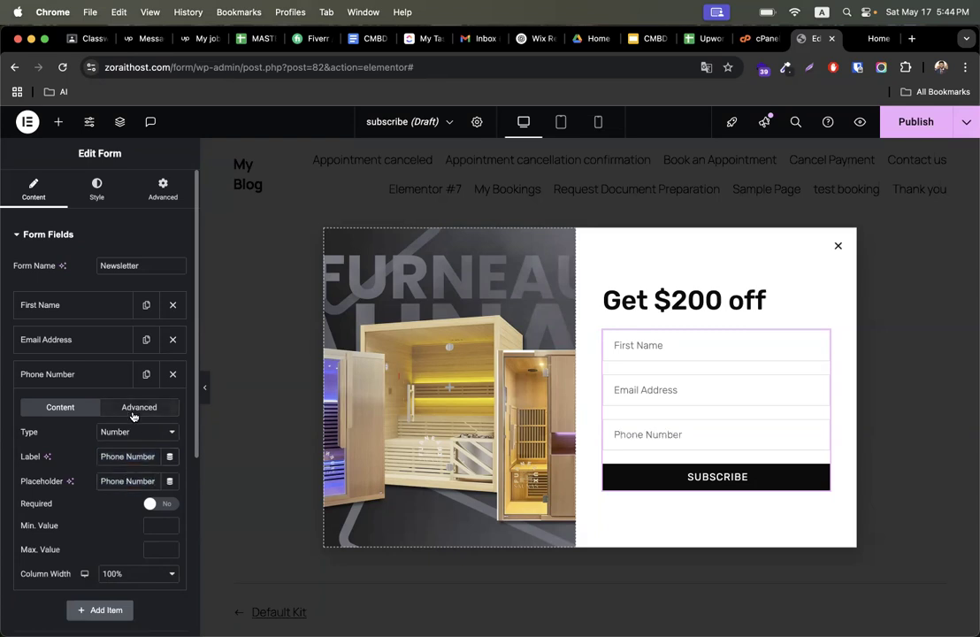
pyautogui.click(76, 375)
pyautogui.moveTo(73, 377); pyautogui.dragTo(71, 340)
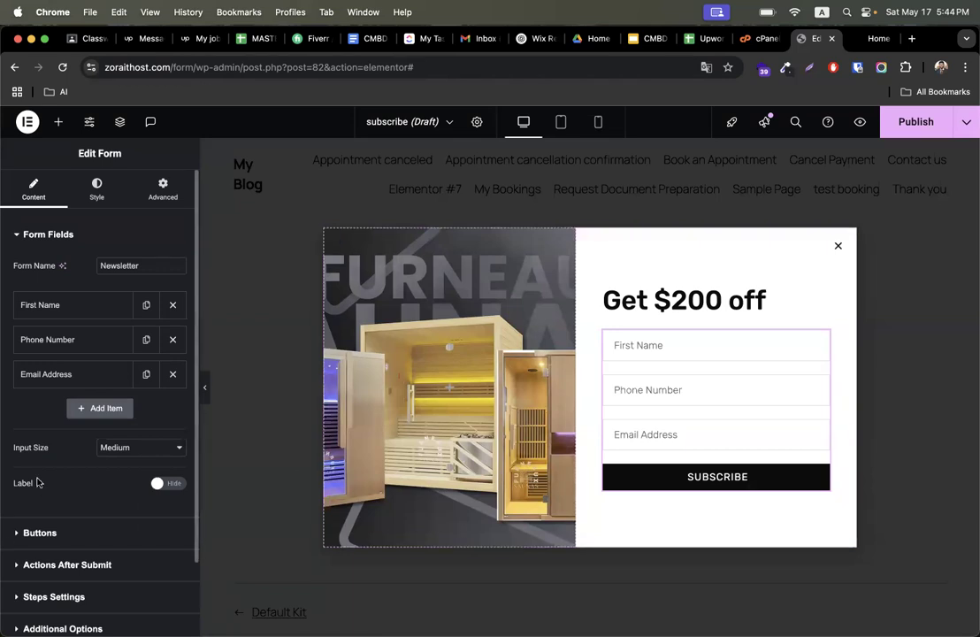
# - Give the popup's right-hand container a gradient background running from white to grey
pyautogui.click(590, 239)
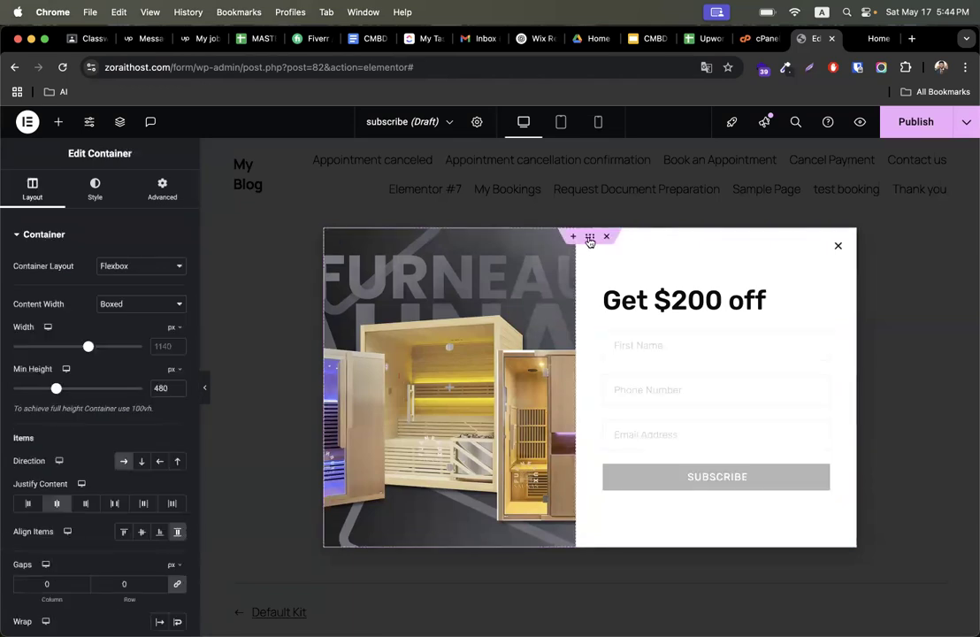
pyautogui.click(74, 196)
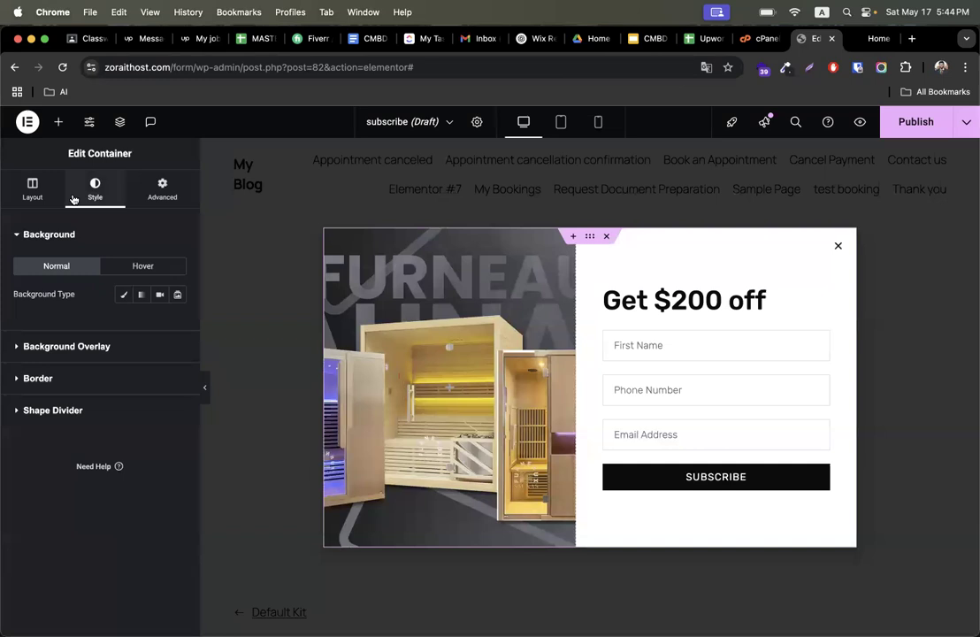
pyautogui.click(142, 295)
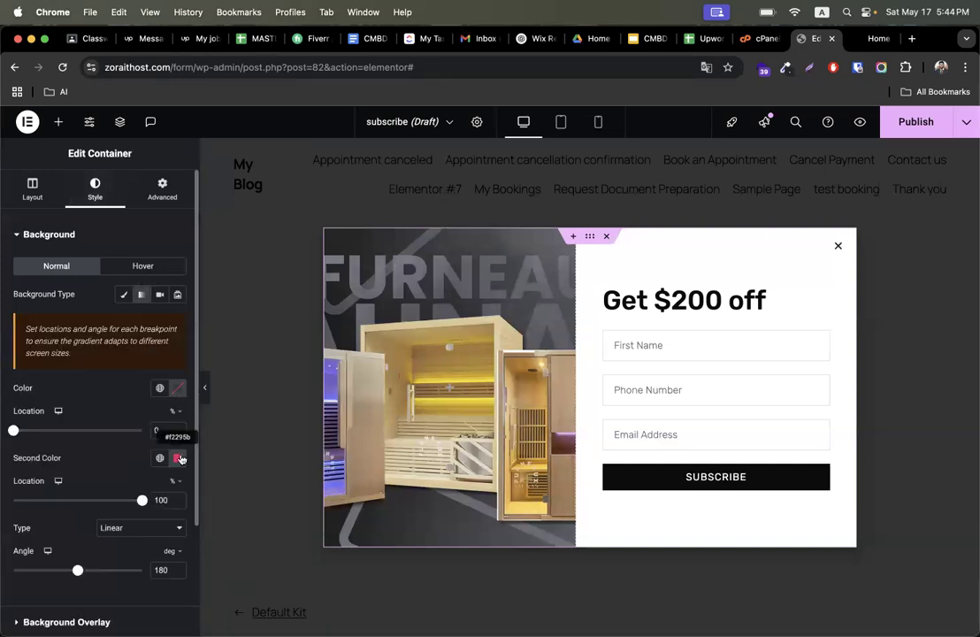
pyautogui.click(176, 388)
pyautogui.moveTo(108, 448); pyautogui.dragTo(100, 442)
pyautogui.click(103, 393)
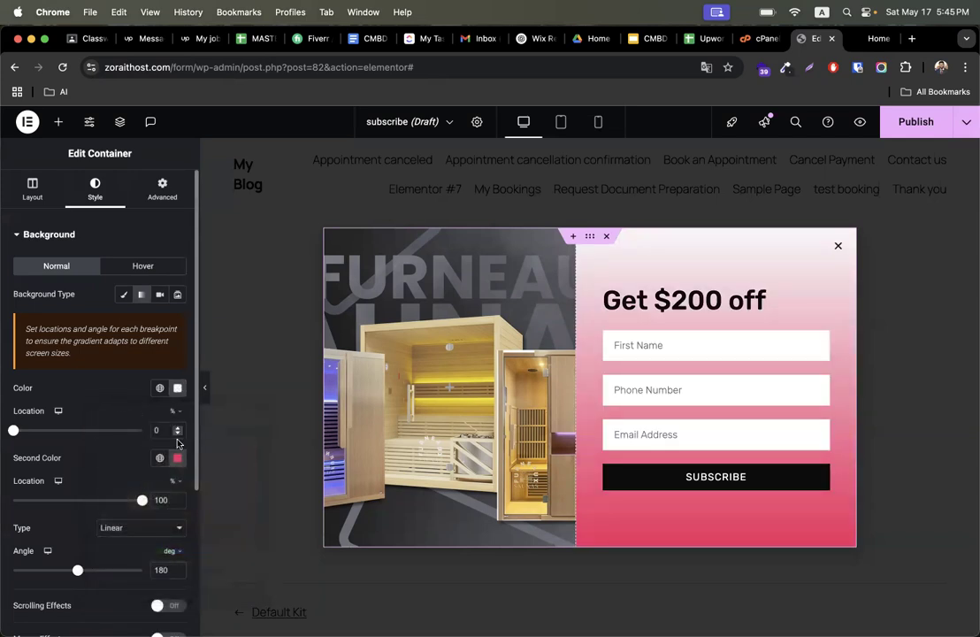
pyautogui.click(177, 458)
pyautogui.moveTo(103, 341); pyautogui.dragTo(93, 343)
pyautogui.click(85, 407)
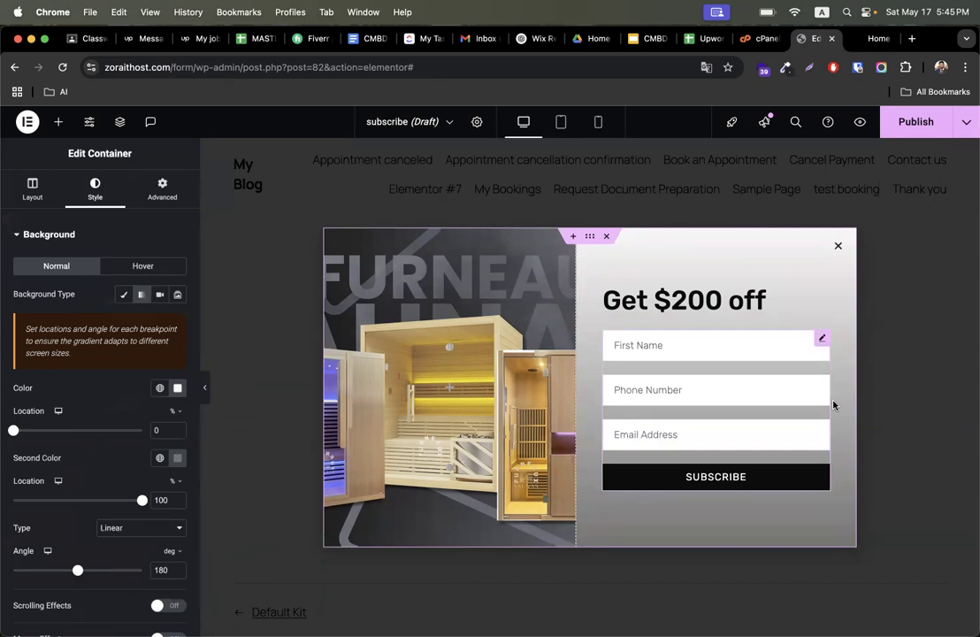
# - Try to publish the popup with a display condition including only the Contact us page
pyautogui.click(915, 122)
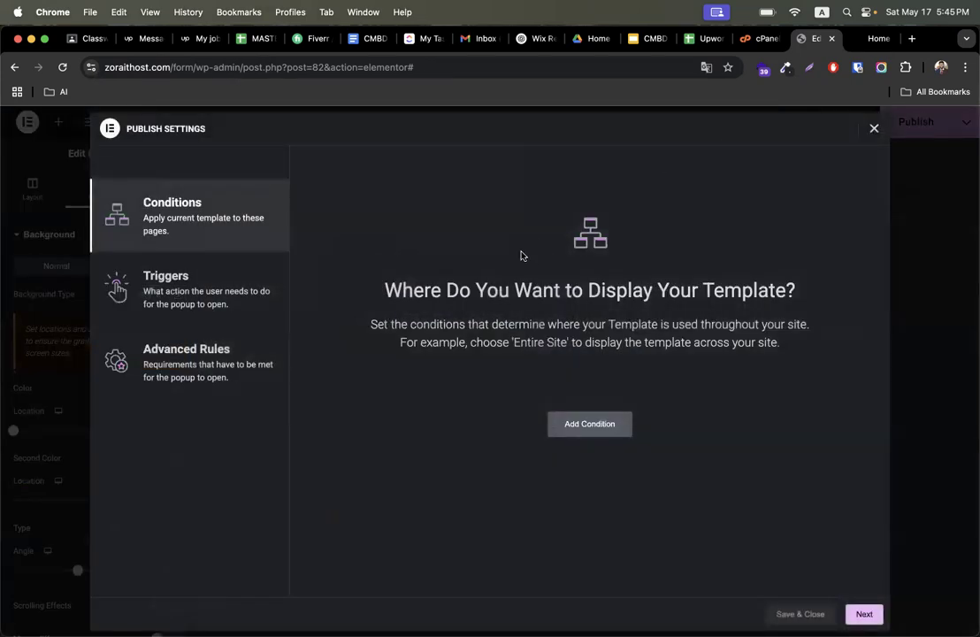
pyautogui.click(591, 432)
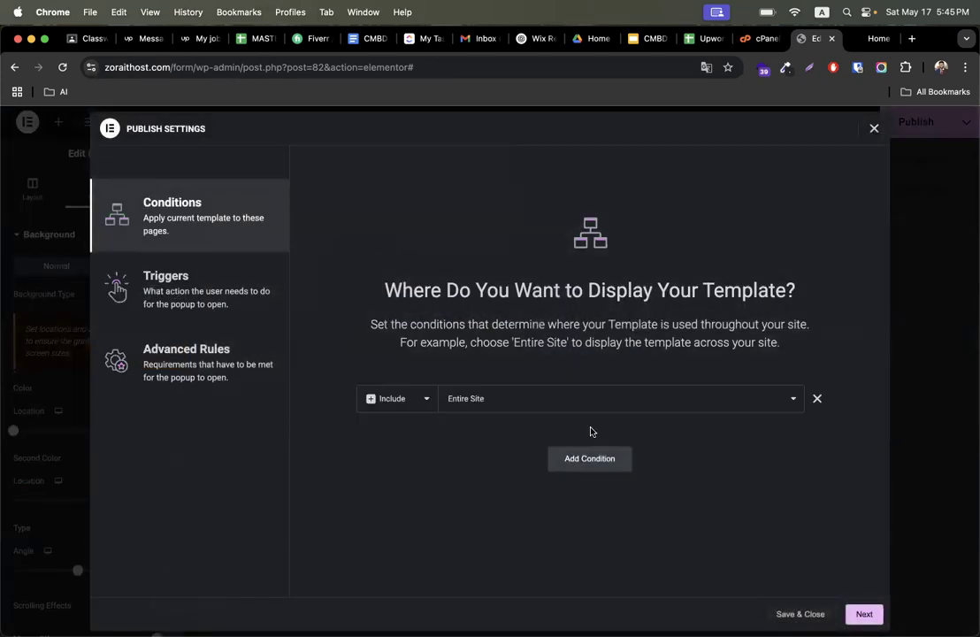
pyautogui.click(482, 404)
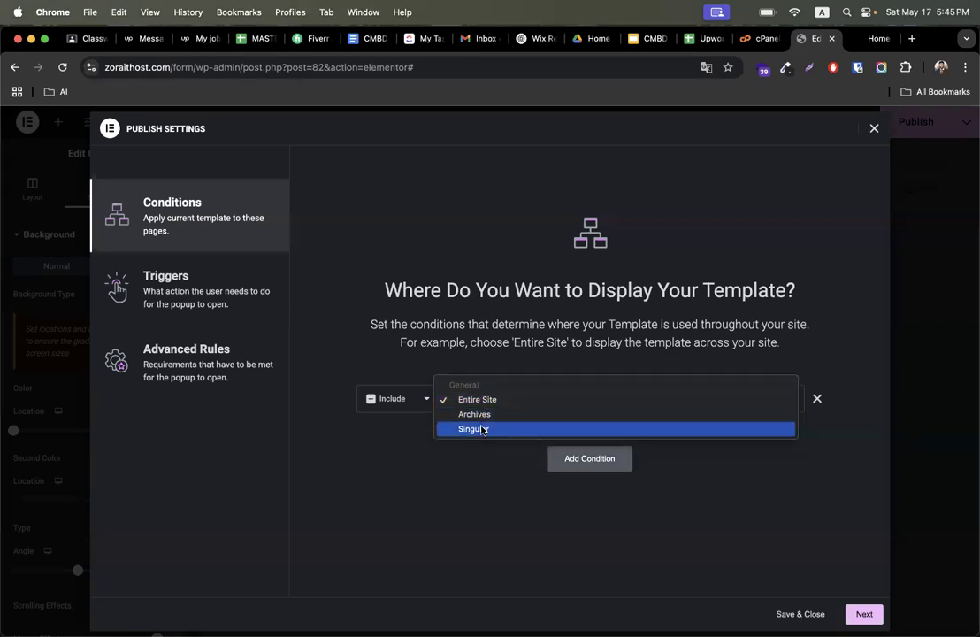
pyautogui.click(482, 429)
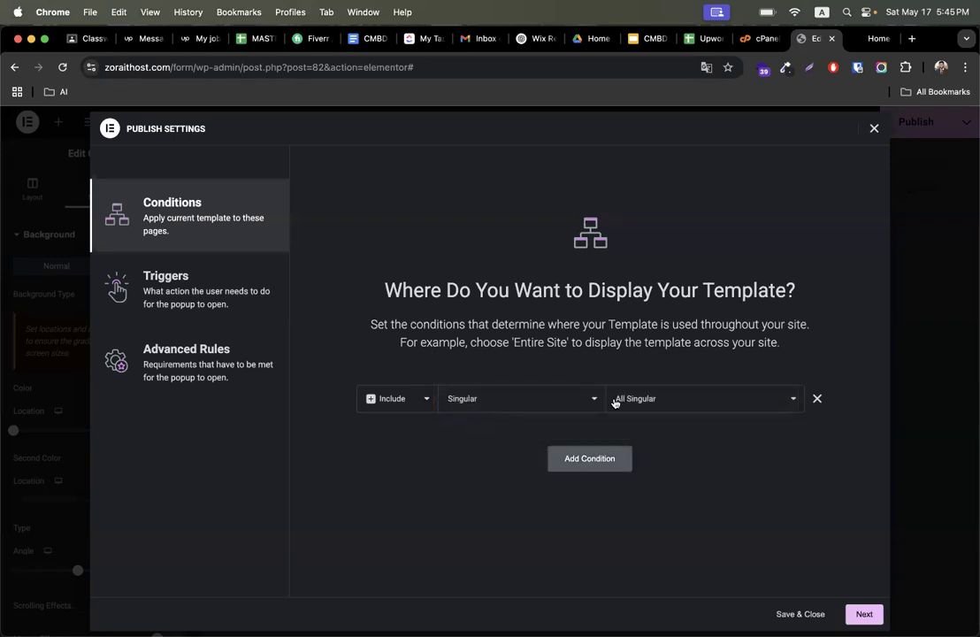
pyautogui.click(655, 399)
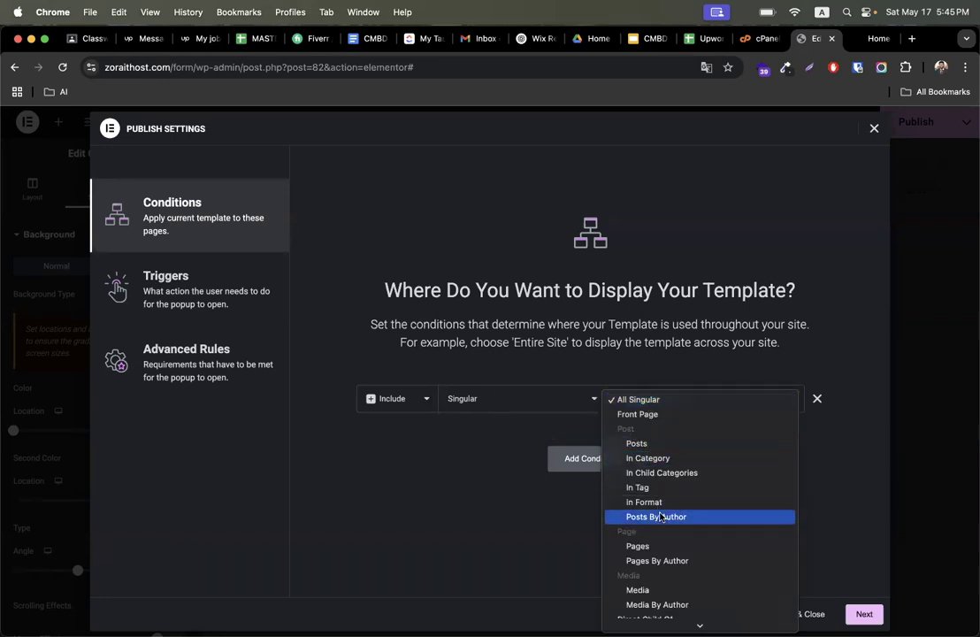
pyautogui.click(661, 546)
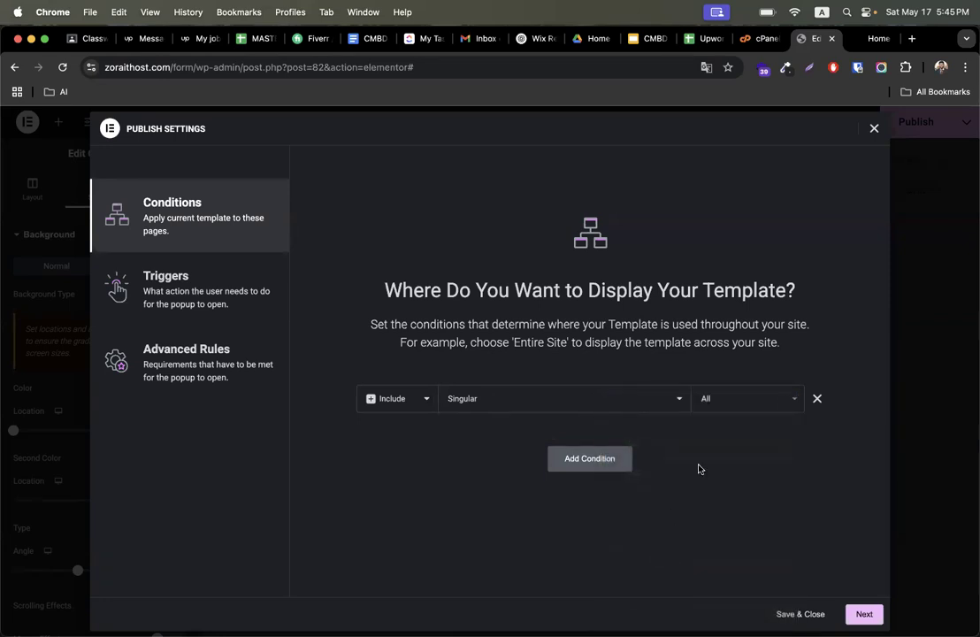
pyautogui.click(753, 401)
pyautogui.write('home')
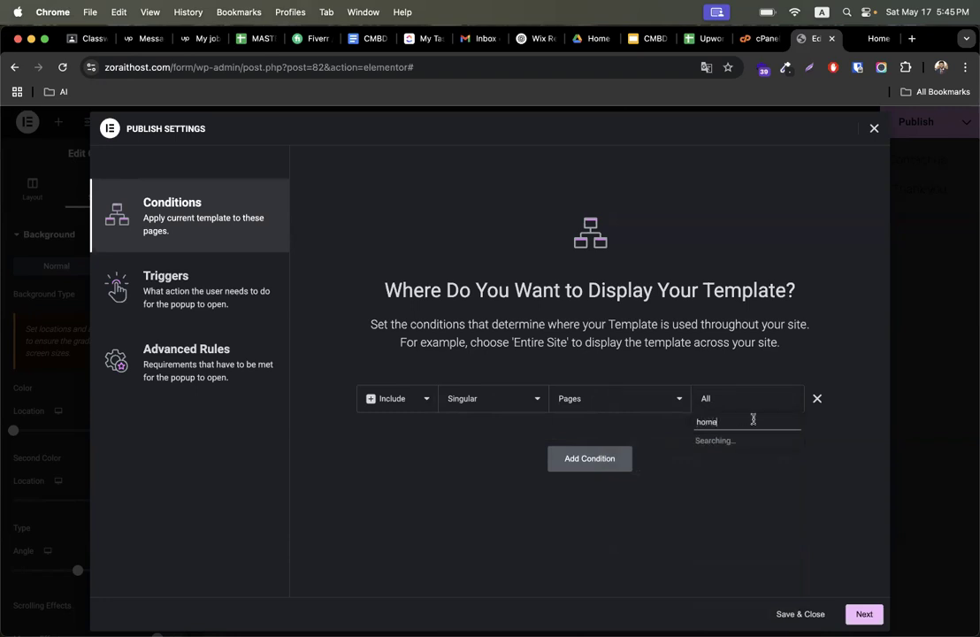
pyautogui.press('super+a')
pyautogui.write('co')
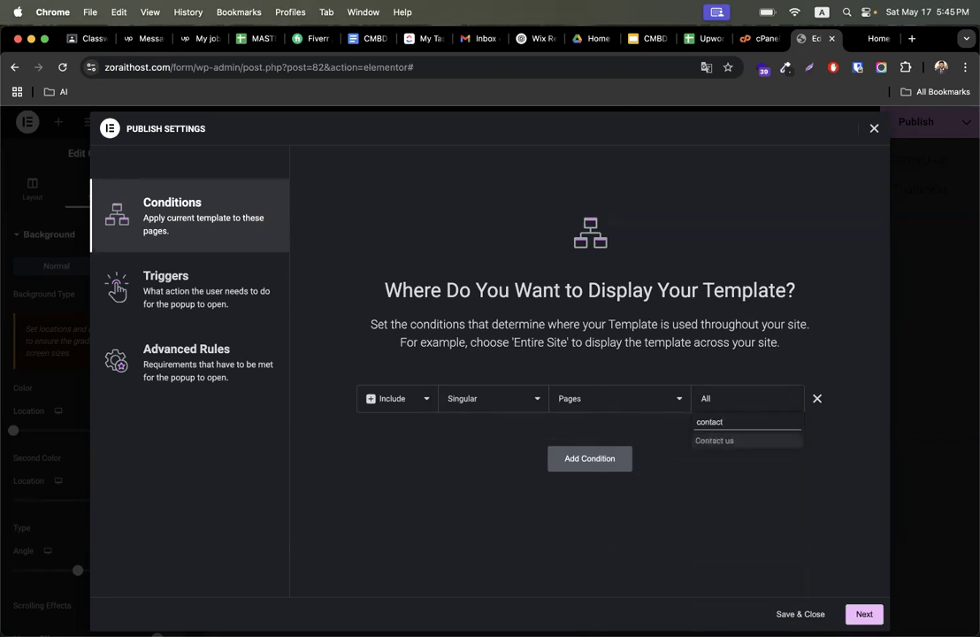
pyautogui.click(730, 442)
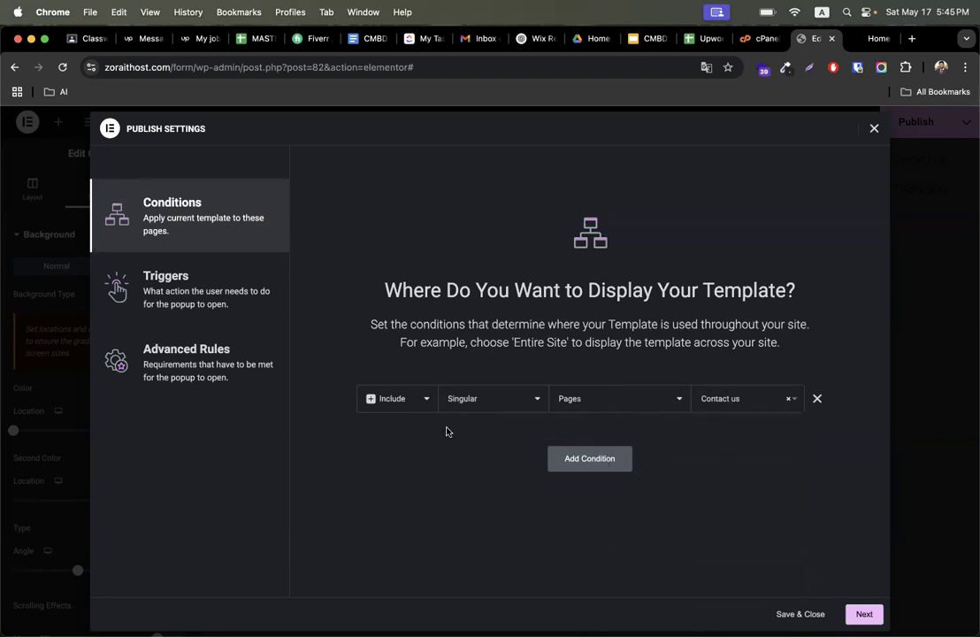
# - Remove the Contact us condition and add a display condition including the Entire Site
pyautogui.click(817, 398)
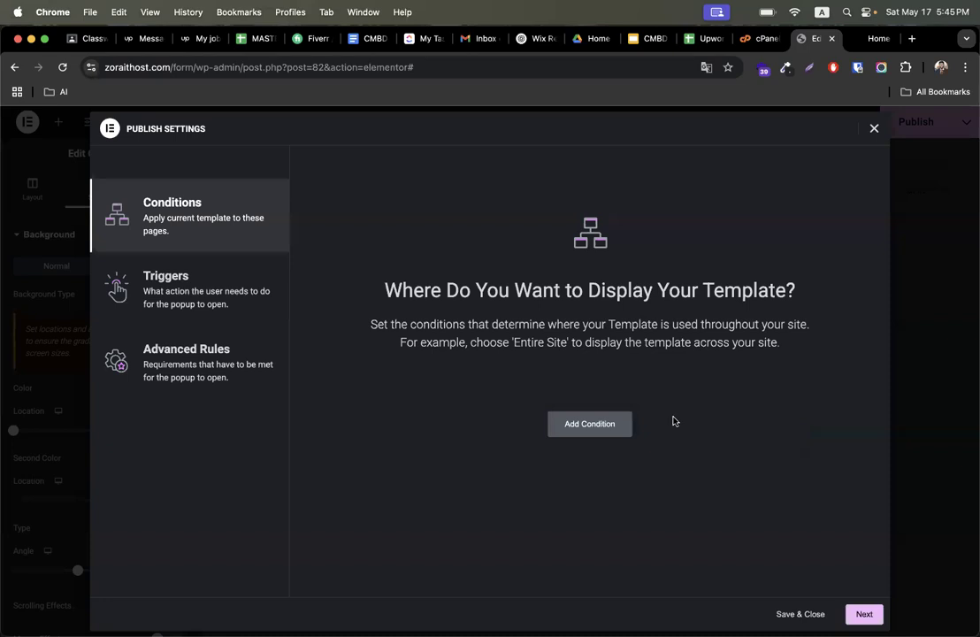
pyautogui.click(597, 426)
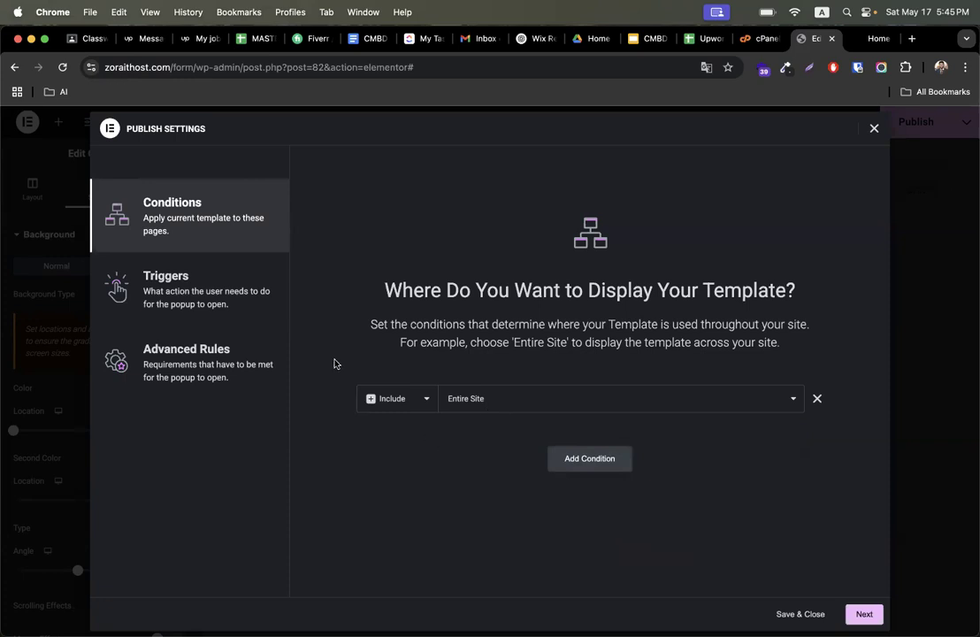
# - Open the popup triggers and compare them against how the sauna site's popup appears
pyautogui.click(193, 275)
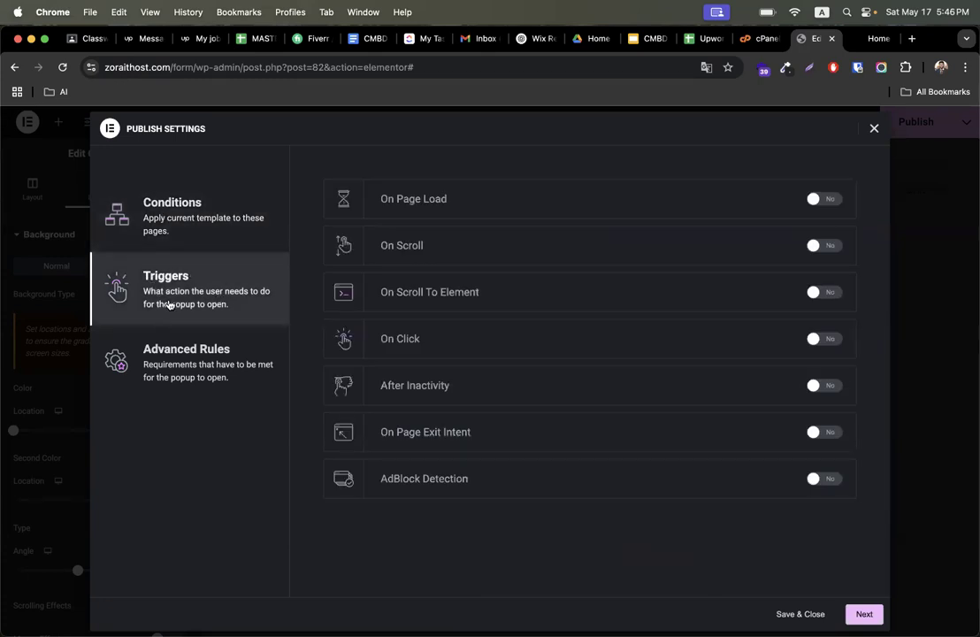
pyautogui.hotkey('ctrl', 'Right')
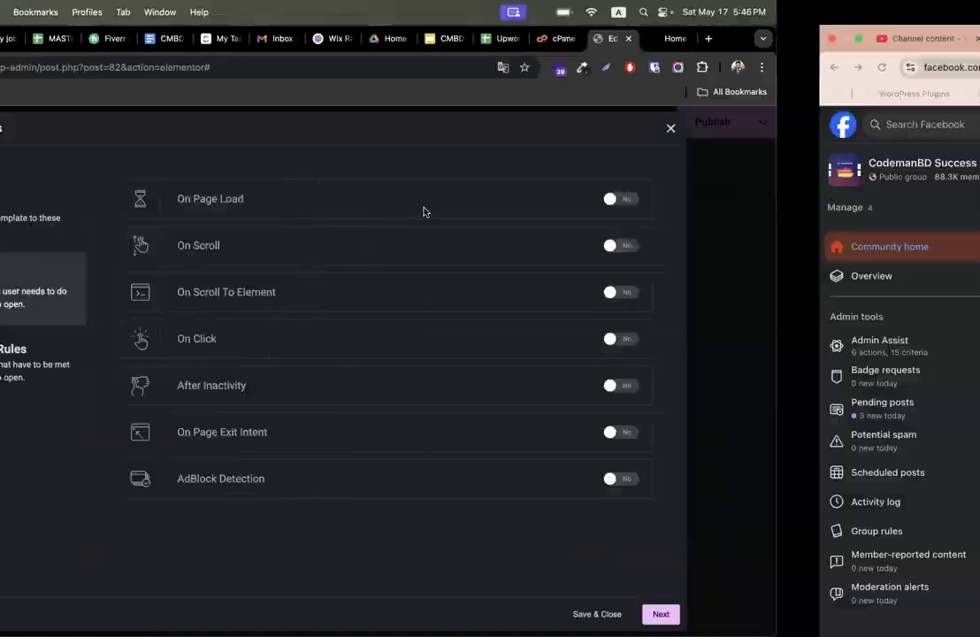
pyautogui.hotkey('ctrl', 'Right')
pyautogui.click(62, 67)
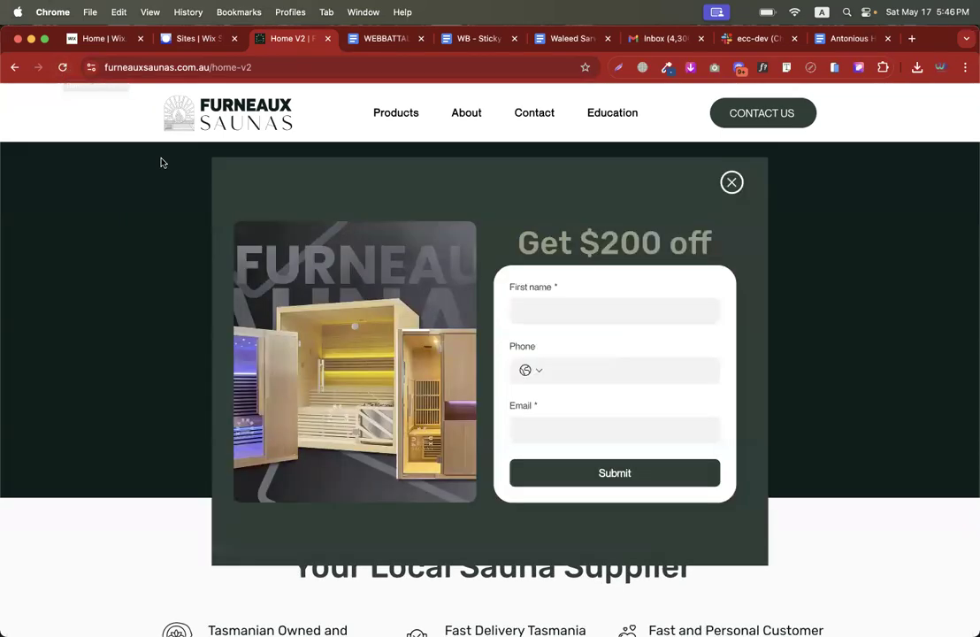
pyautogui.hotkey('ctrl', 'Left')
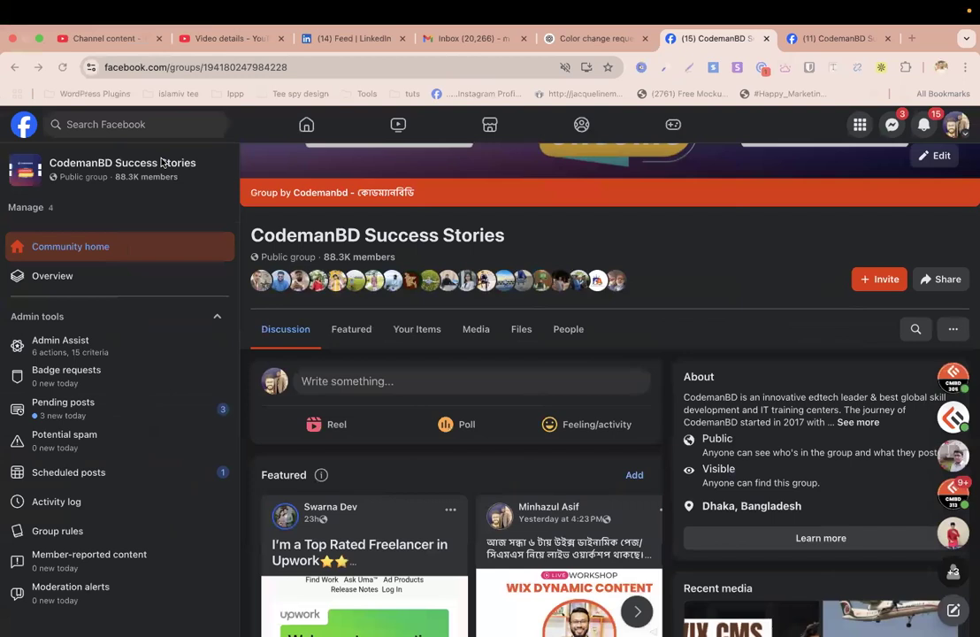
pyautogui.hotkey('ctrl', 'Left')
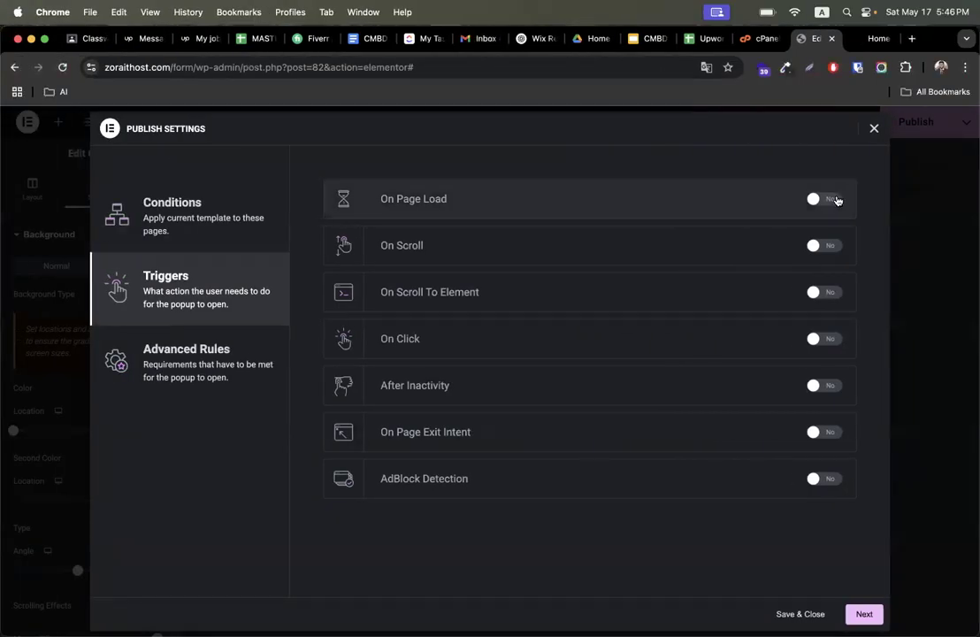
# - Enable the On Page Load trigger with a 3-second delay, checking the sauna site's popup timing
pyautogui.click(836, 200)
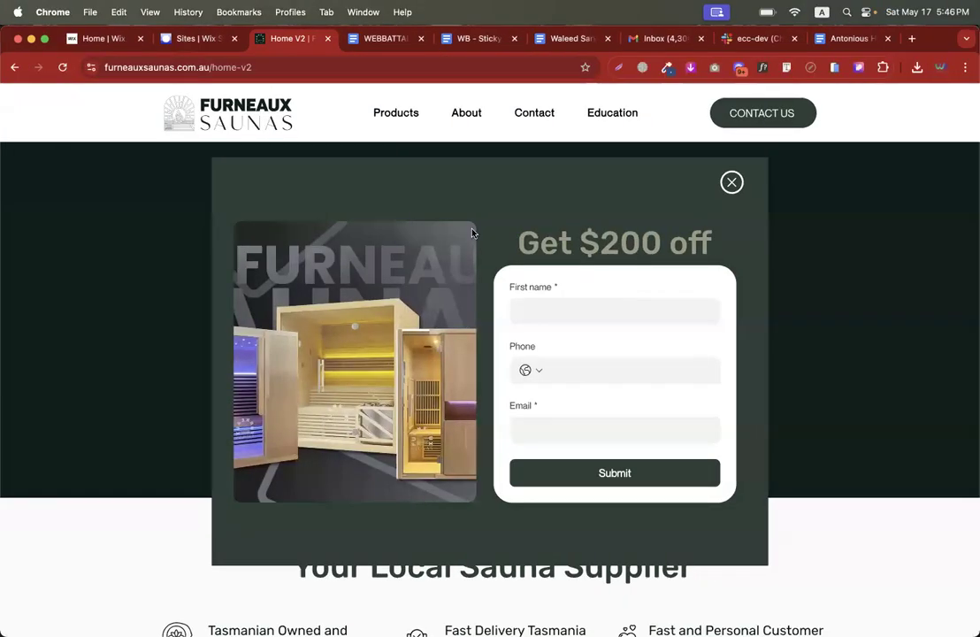
pyautogui.click(62, 69)
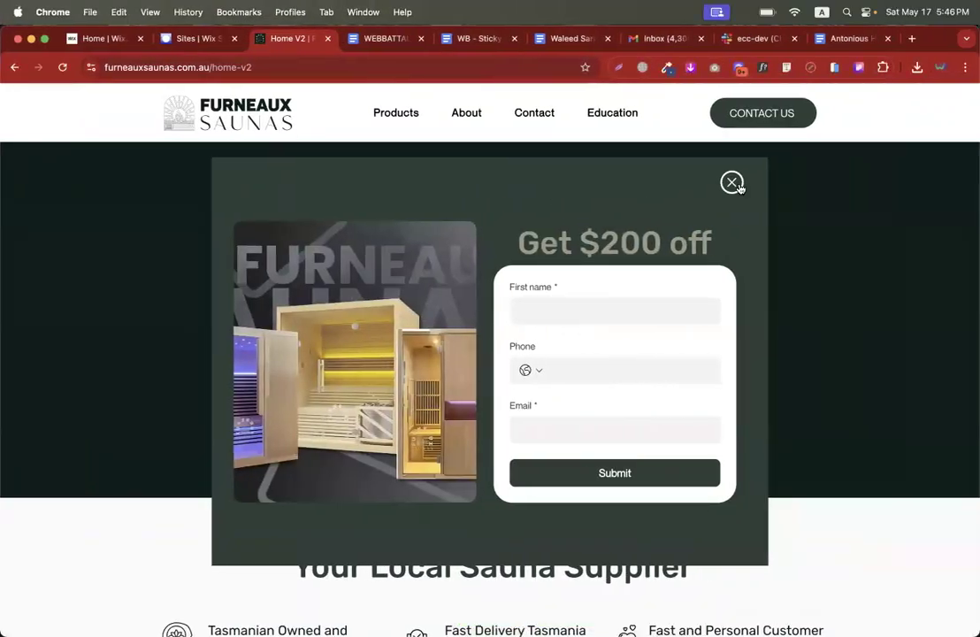
pyautogui.click(732, 182)
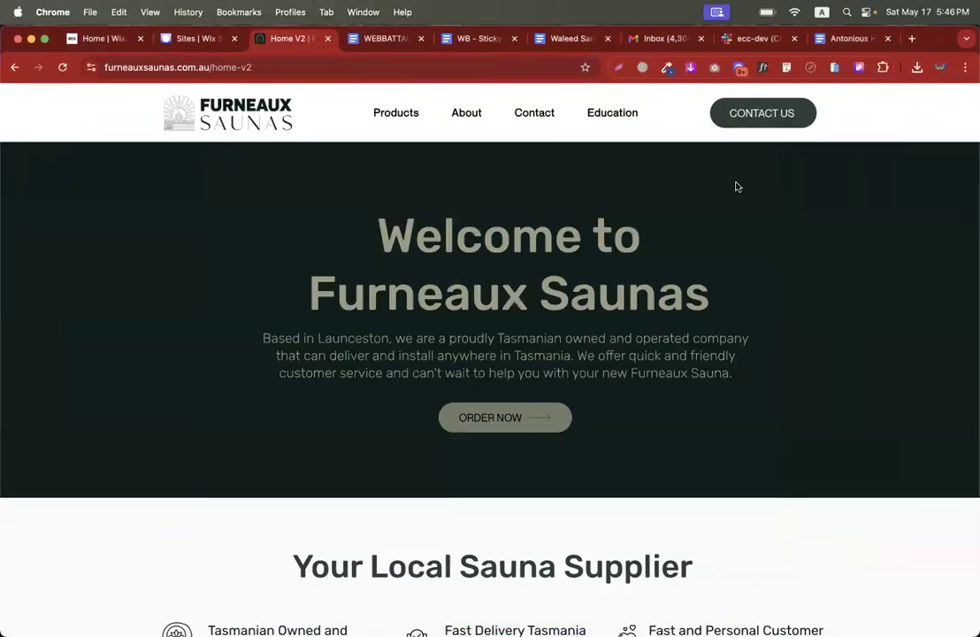
pyautogui.scroll(-5, 736, 306)
pyautogui.scroll(-10, 738, 308)
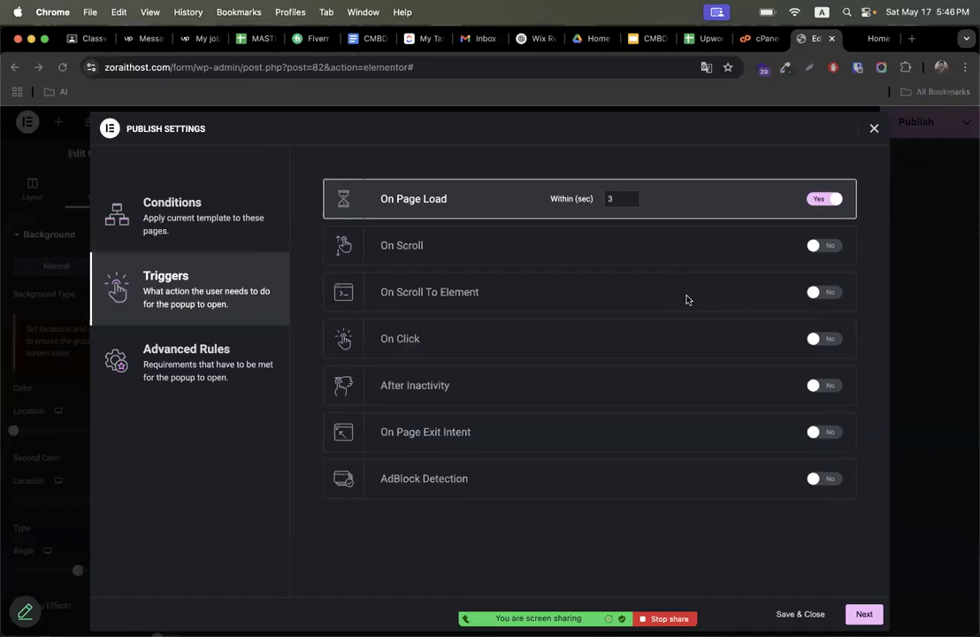
pyautogui.click(823, 246)
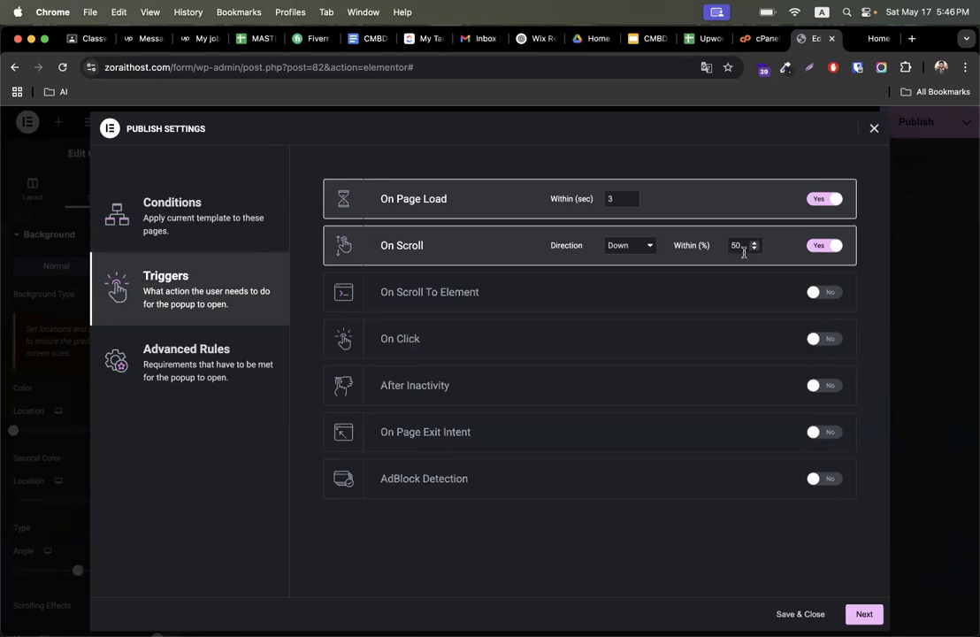
pyautogui.click(823, 247)
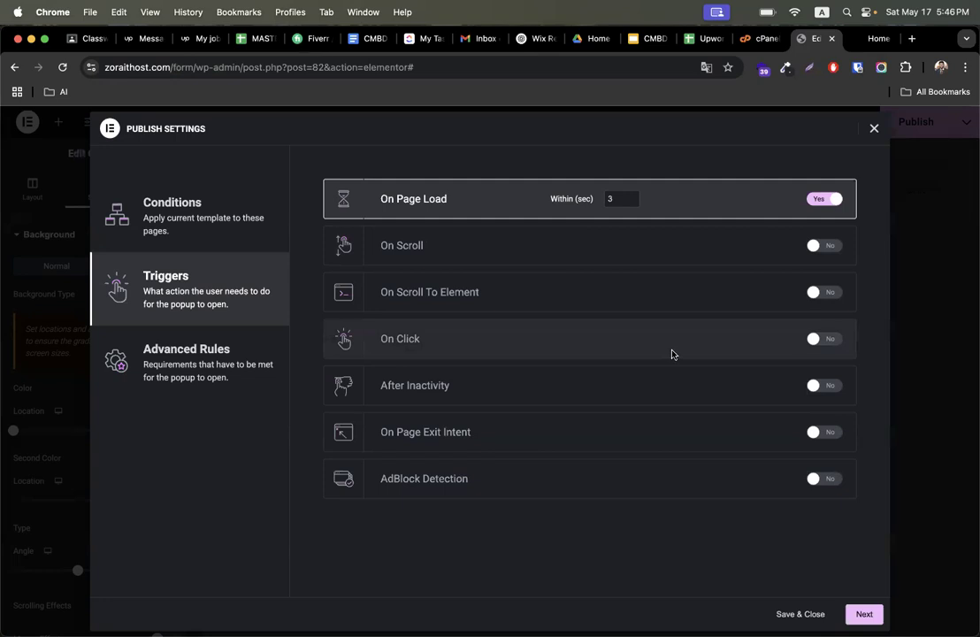
# - Enable the Show on devices advanced rule for Desktop, Mobile Portrait and Tablet Portrait
pyautogui.click(197, 378)
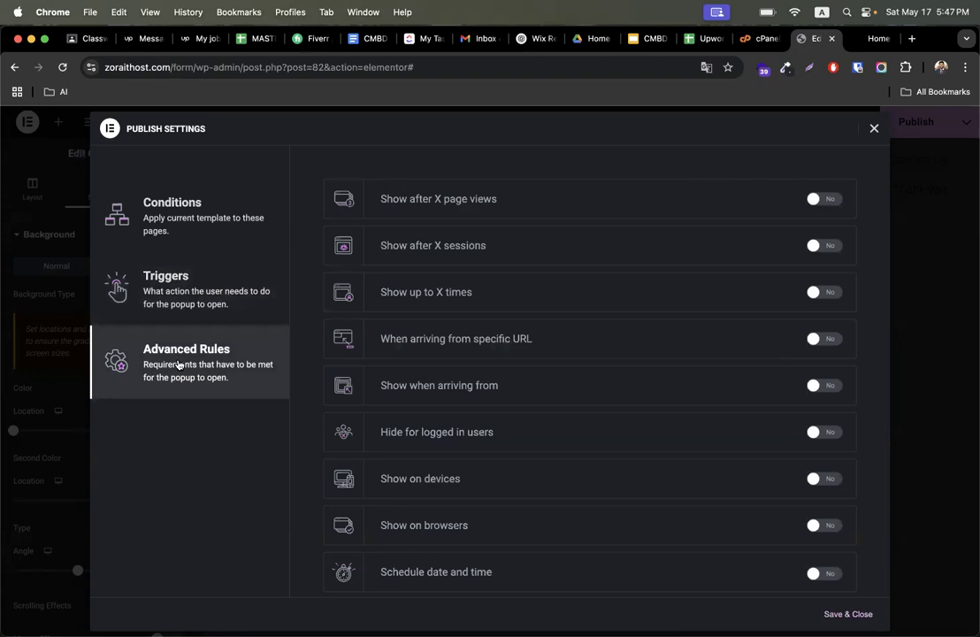
pyautogui.scroll(-2, 501, 405)
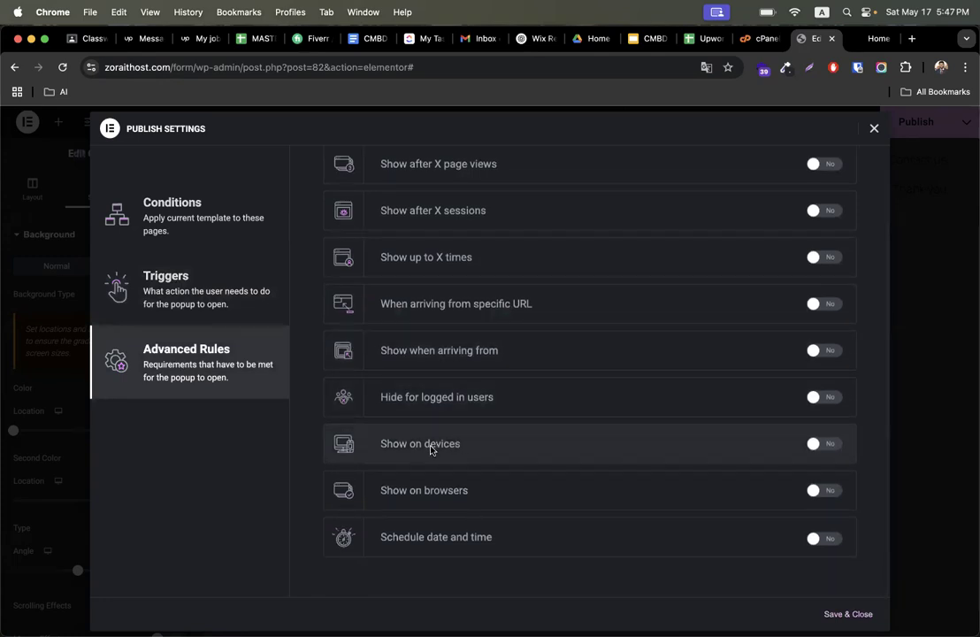
pyautogui.click(828, 445)
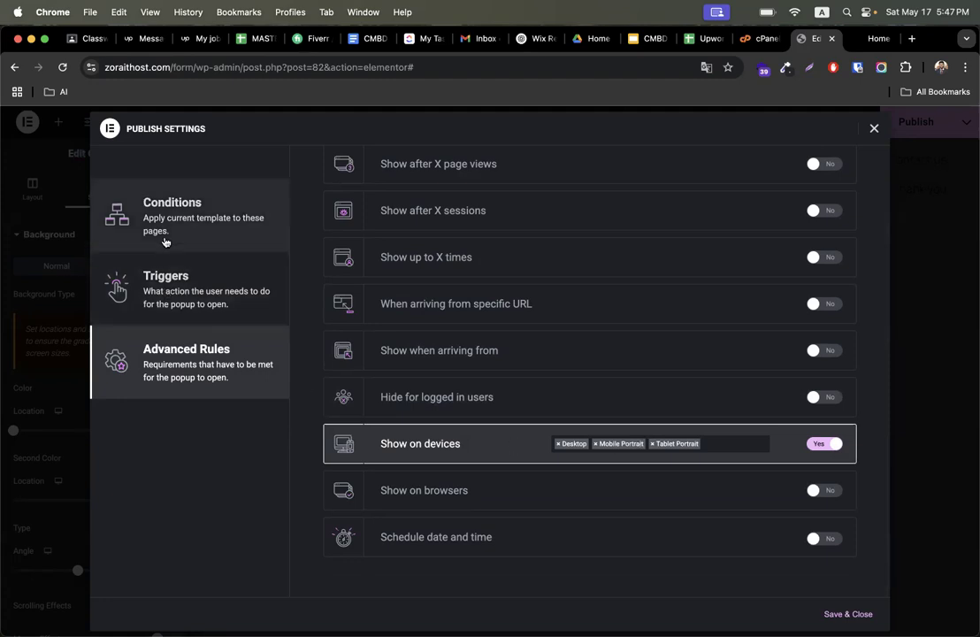
# - Review the conditions, triggers and advanced rules, then save and close the publish settings
pyautogui.click(143, 210)
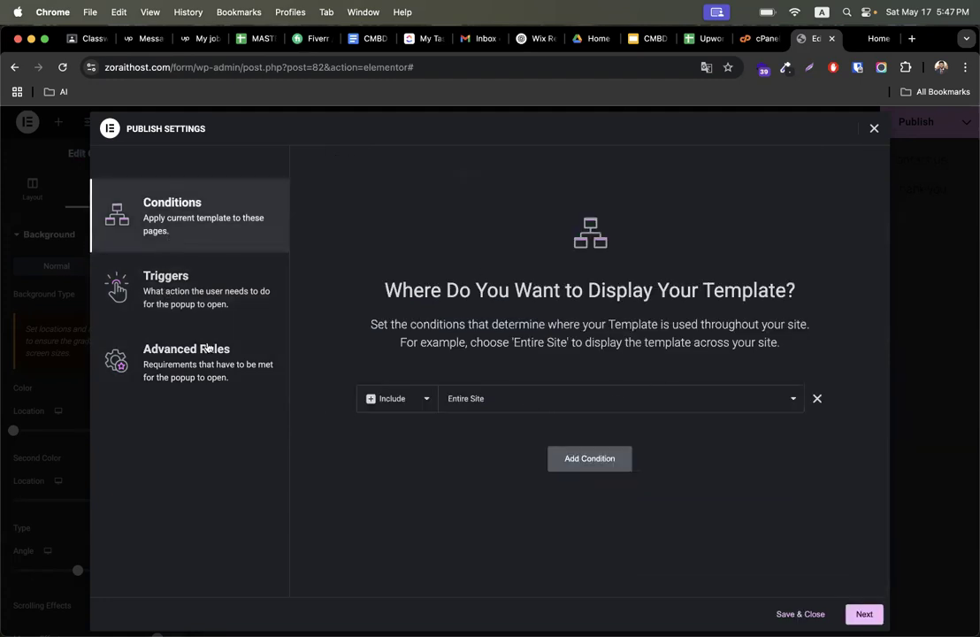
pyautogui.click(177, 300)
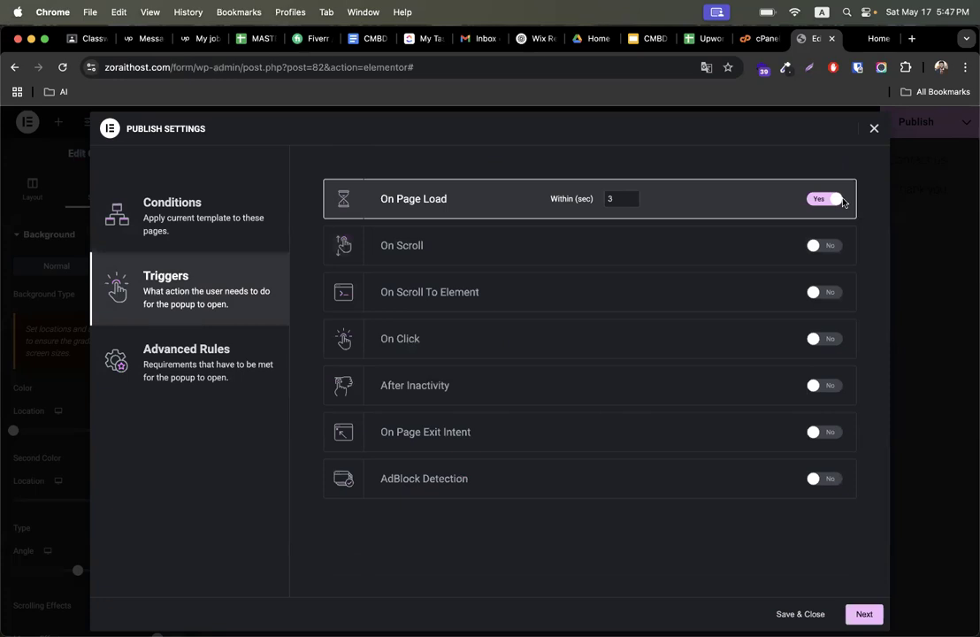
pyautogui.click(220, 368)
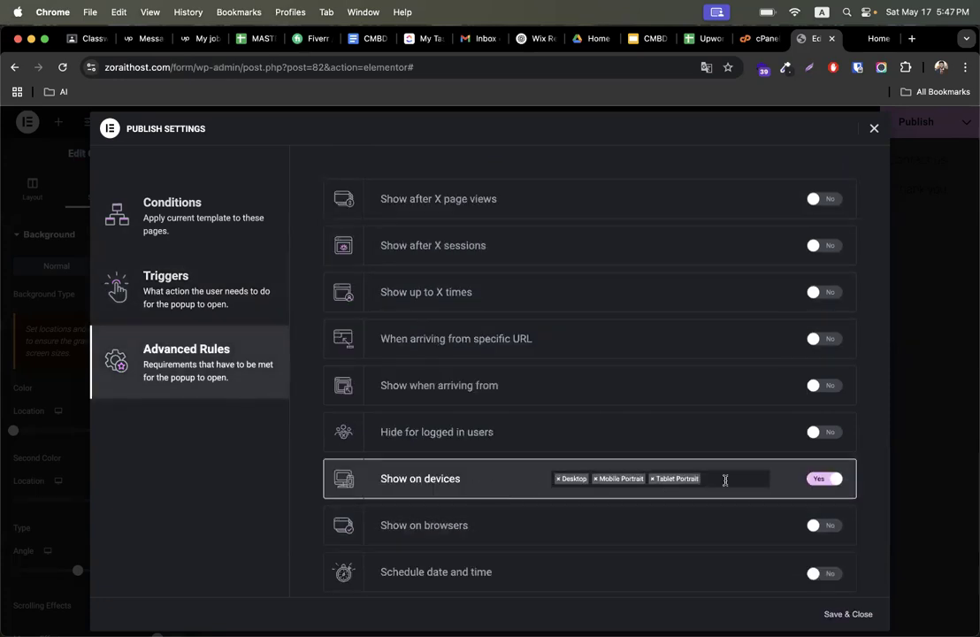
pyautogui.click(849, 614)
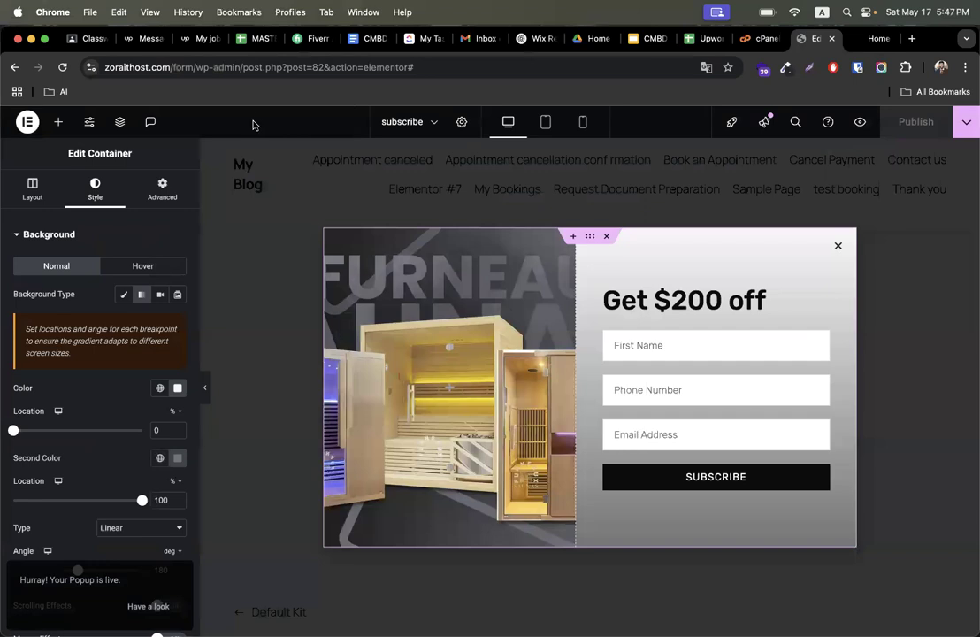
# - Switch to the Xpert Tax Services site tab
pyautogui.click(862, 41)
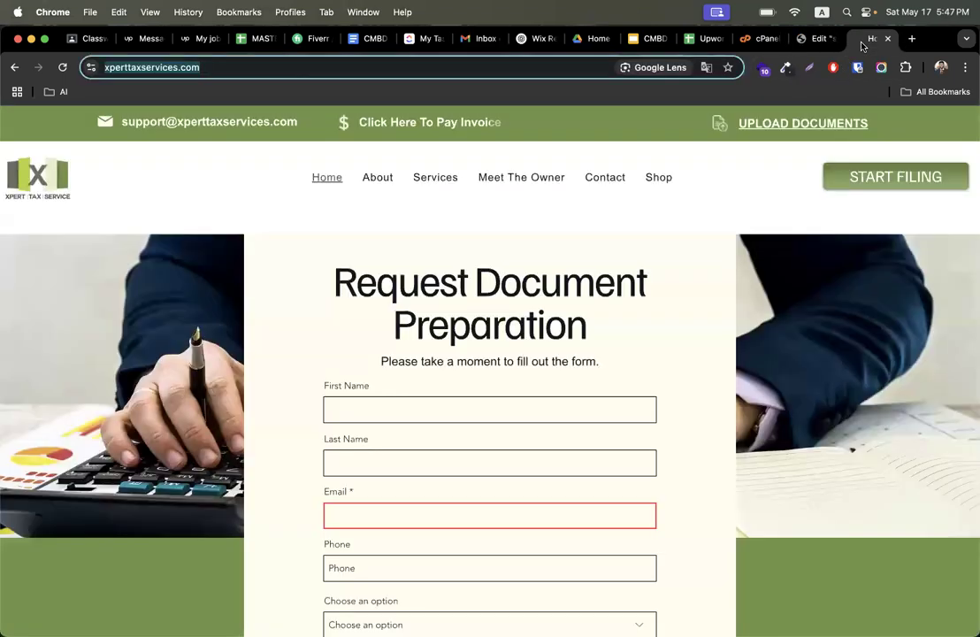
# - Return to the Elementor editor tab and exit the subscribe popup editor to the WordPress dashboard
pyautogui.click(815, 39)
pyautogui.click(28, 122)
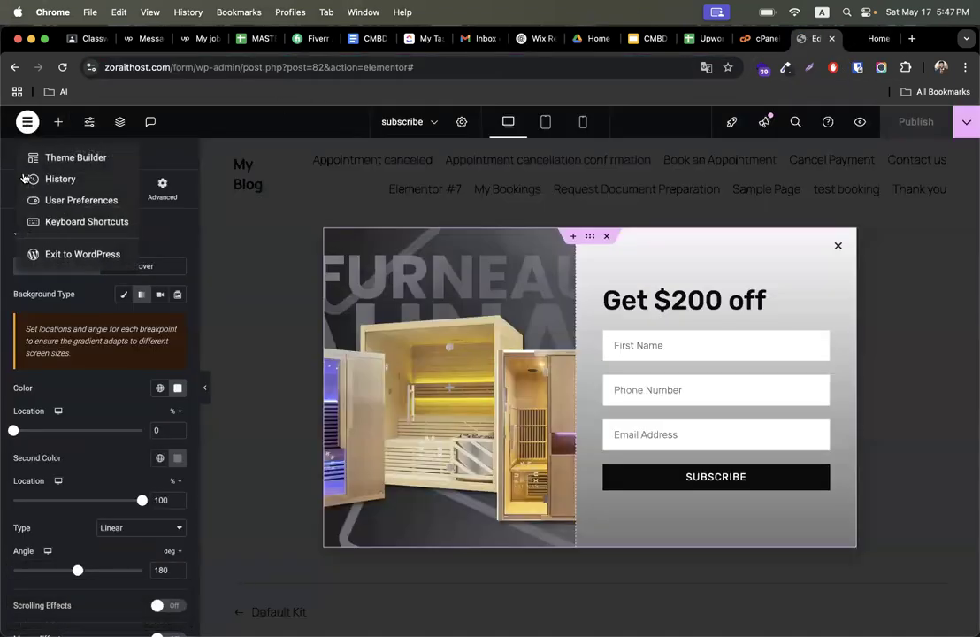
pyautogui.click(78, 253)
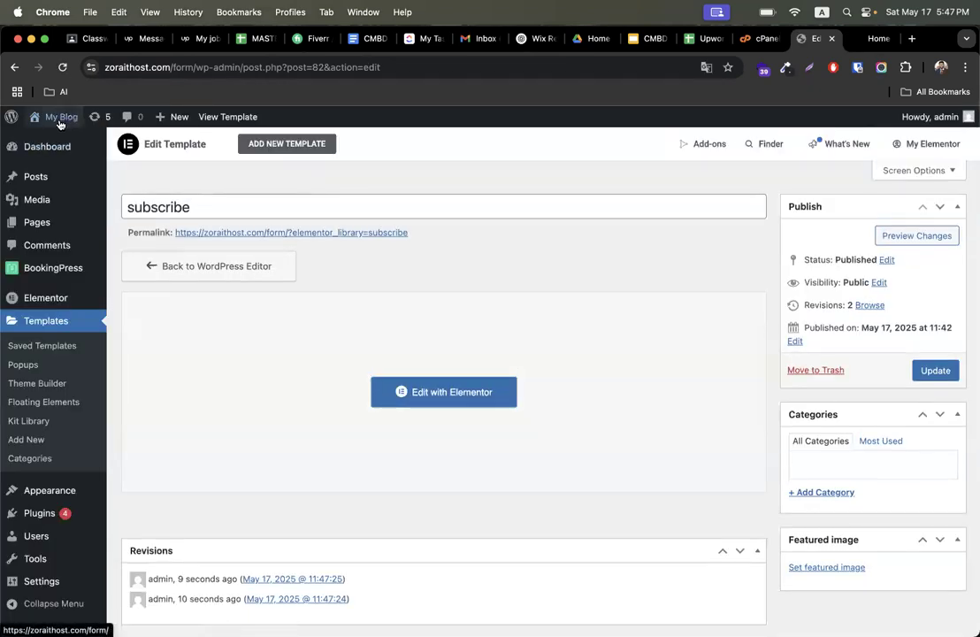
# - Visit the live site in a new tab to check the subscribe popup, then close the popup
pyautogui.moveTo(56, 146)
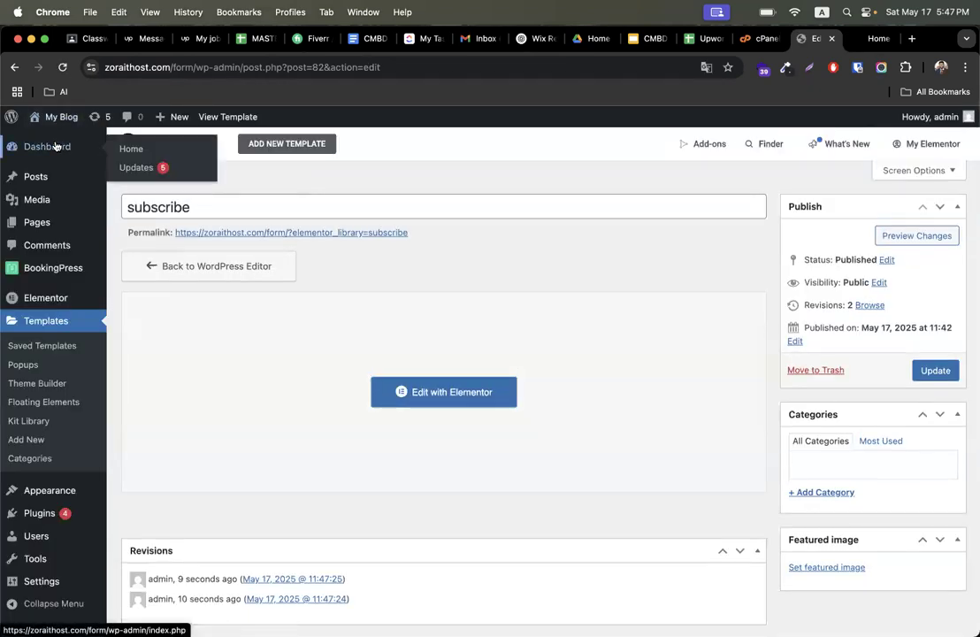
pyautogui.moveTo(55, 119)
pyautogui.rightClick(49, 140)
pyautogui.click(106, 144)
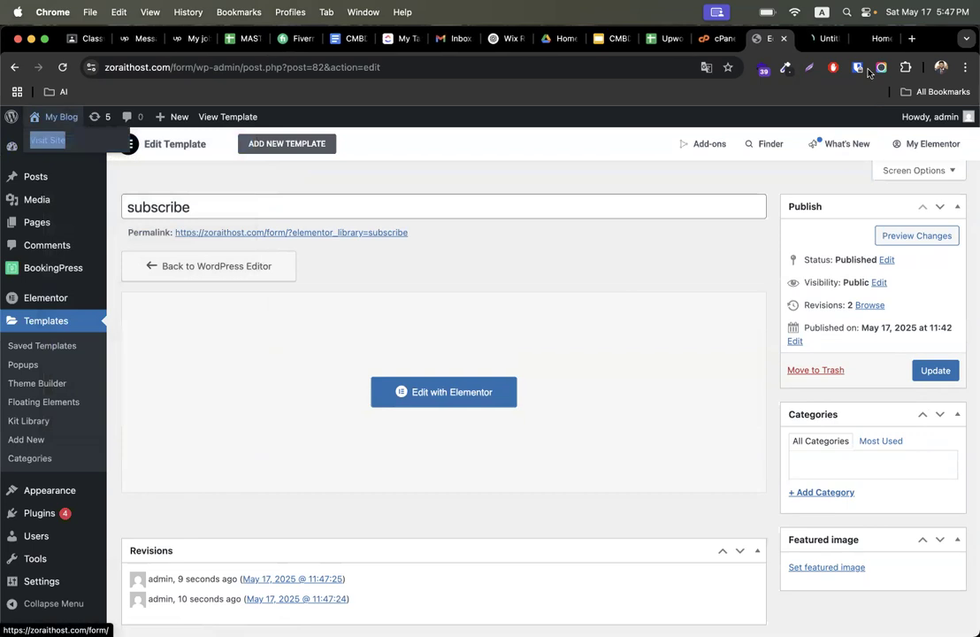
pyautogui.click(818, 40)
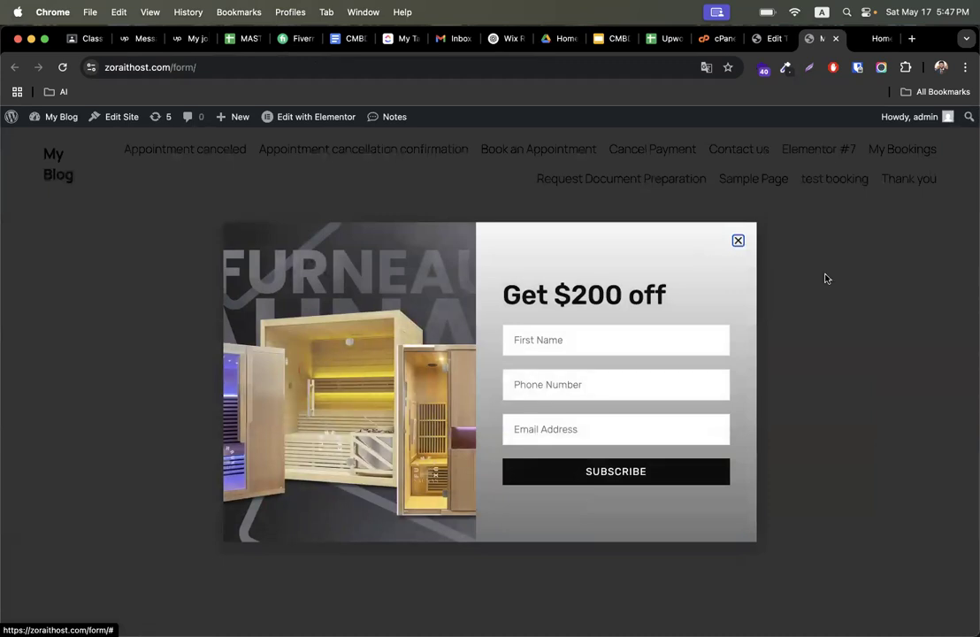
pyautogui.click(738, 240)
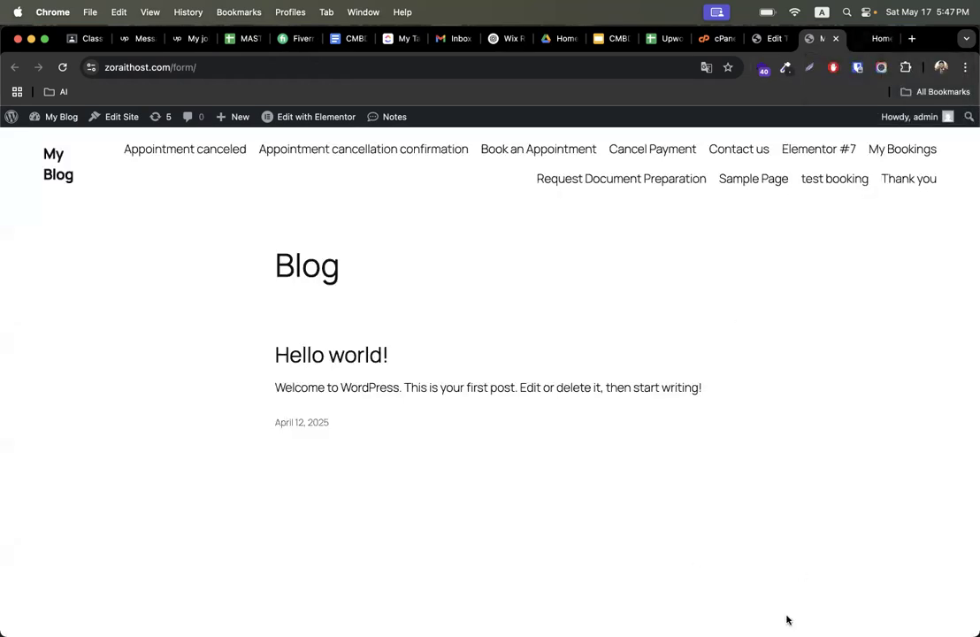
# - Go back to the dashboard tab and add a new page from the Pages list
pyautogui.click(872, 43)
pyautogui.click(766, 39)
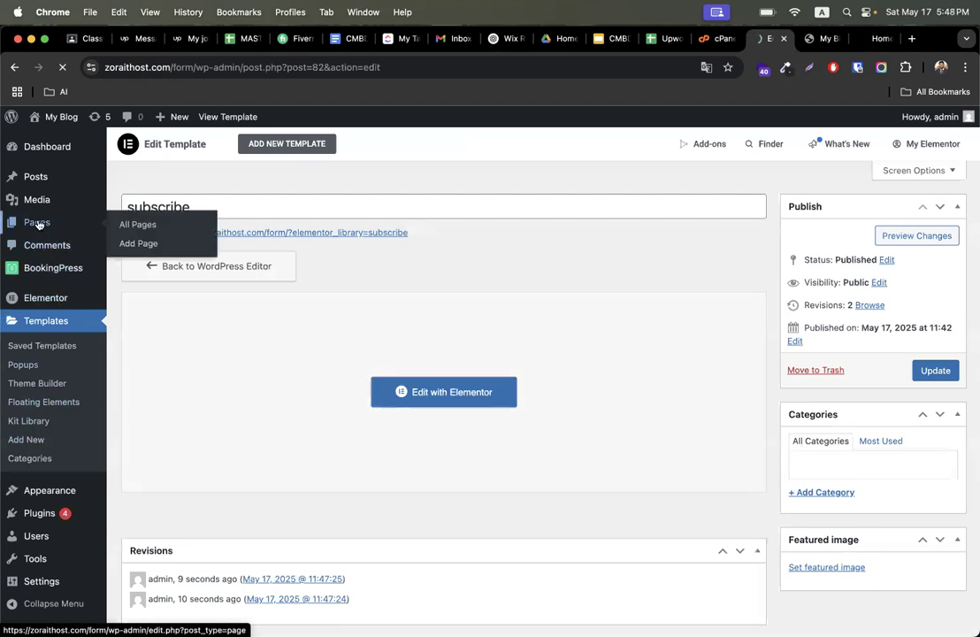
pyautogui.click(75, 222)
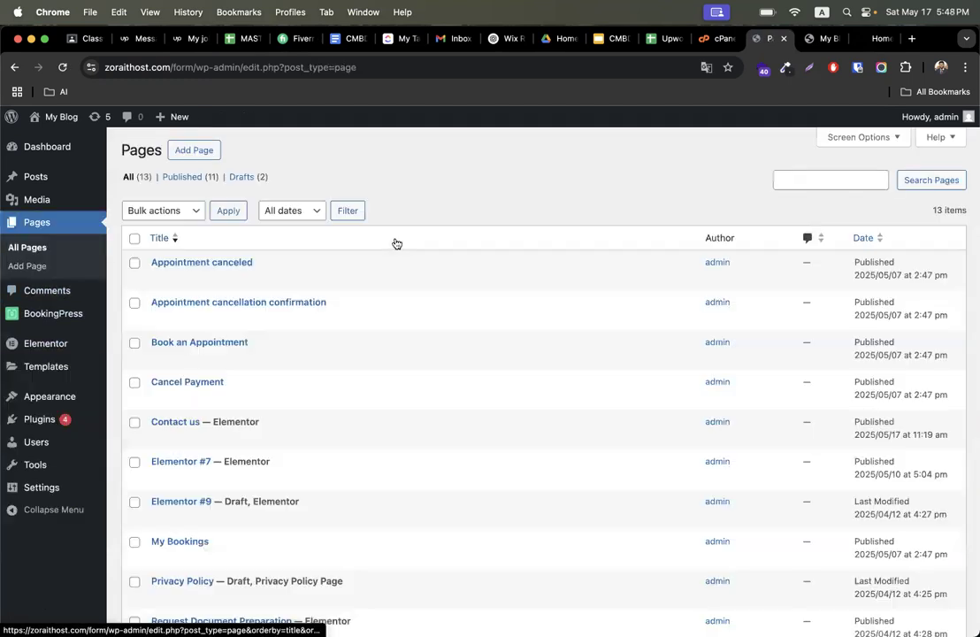
pyautogui.click(203, 151)
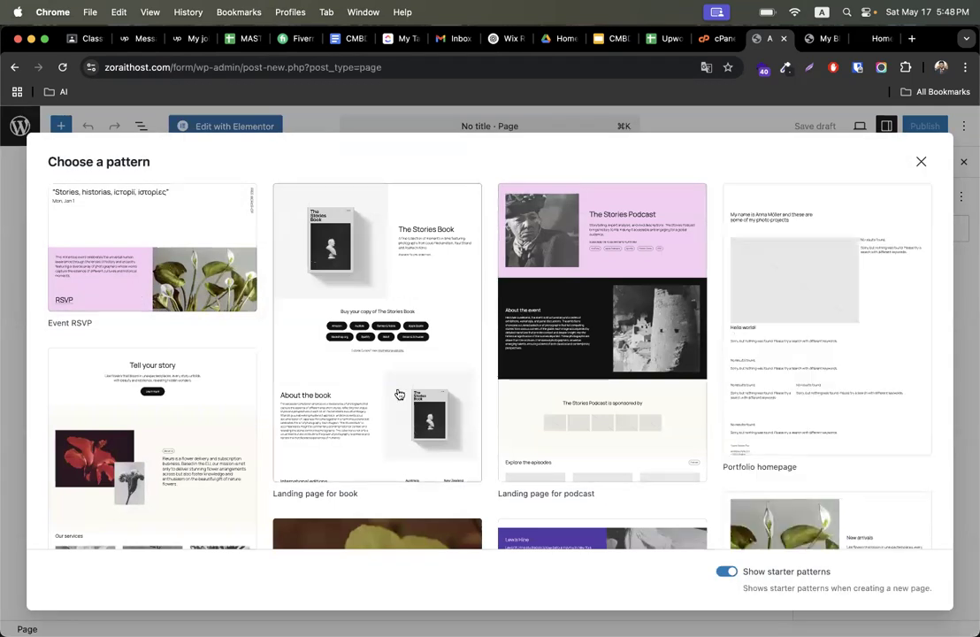
# - Insert the Shop homepage starter pattern into the new page, then undo it
pyautogui.scroll(-8, 431, 434)
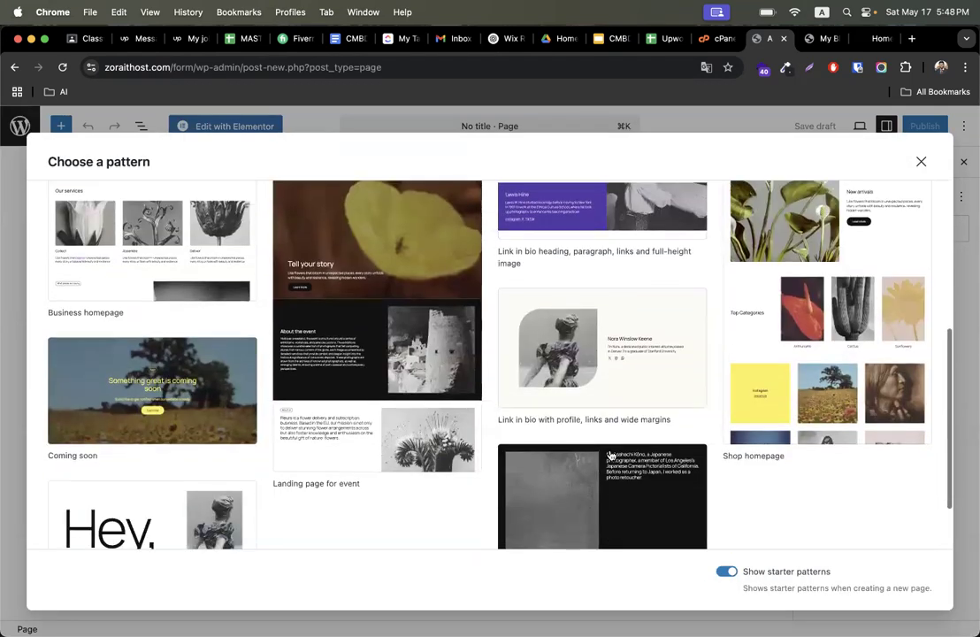
pyautogui.click(849, 421)
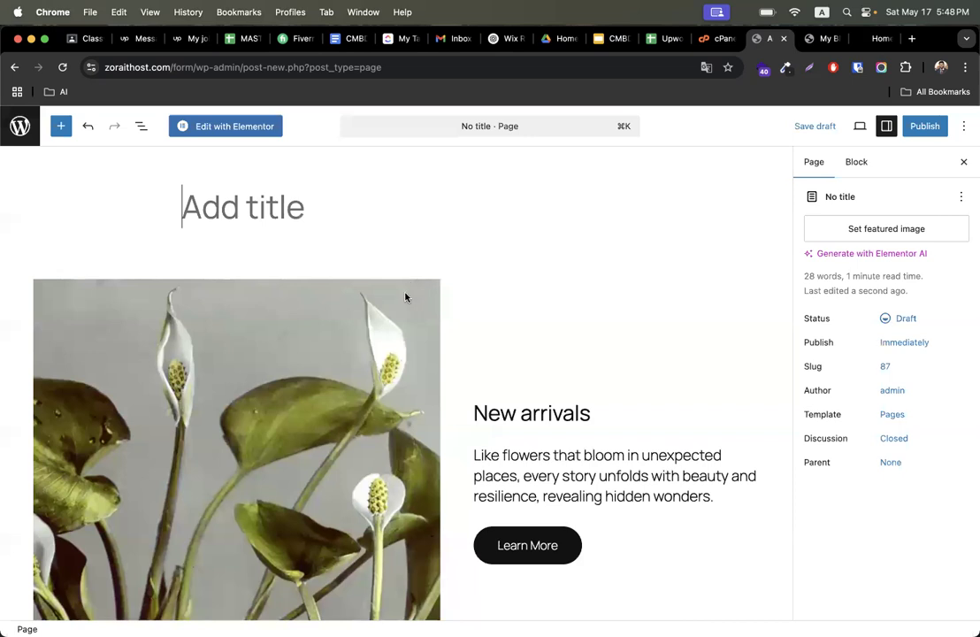
pyautogui.scroll(-4, 437, 420)
pyautogui.click(538, 350)
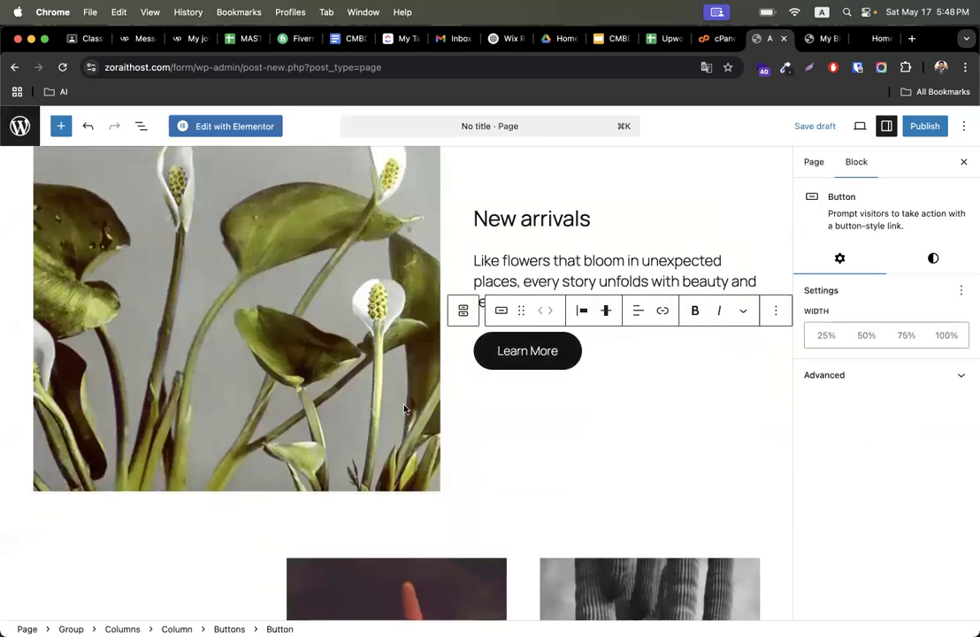
pyautogui.click(228, 280)
pyautogui.press('super+z')
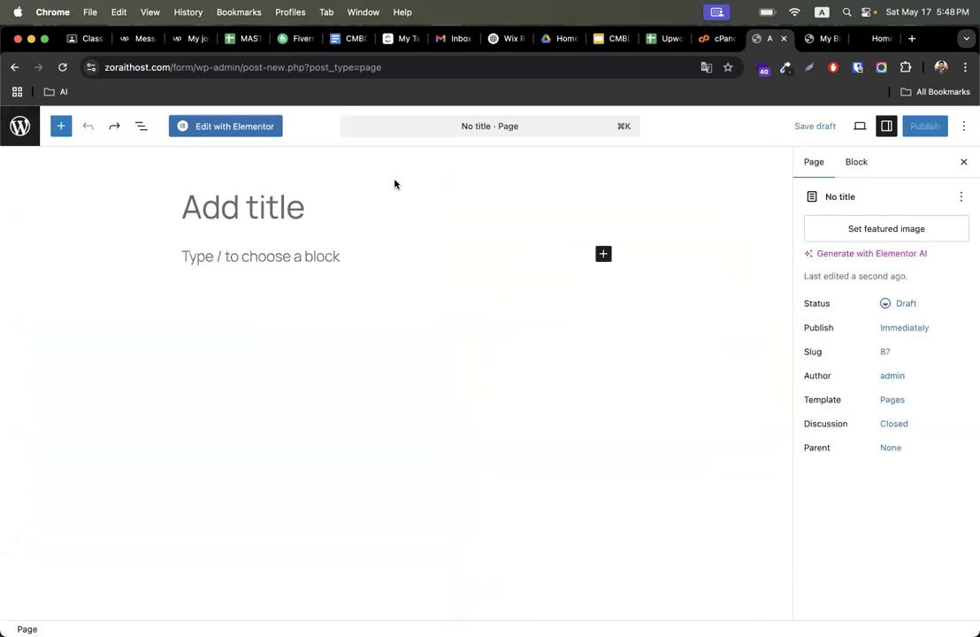
# - Title the new page test page and publish it
pyautogui.click(312, 191)
pyautogui.write('test')
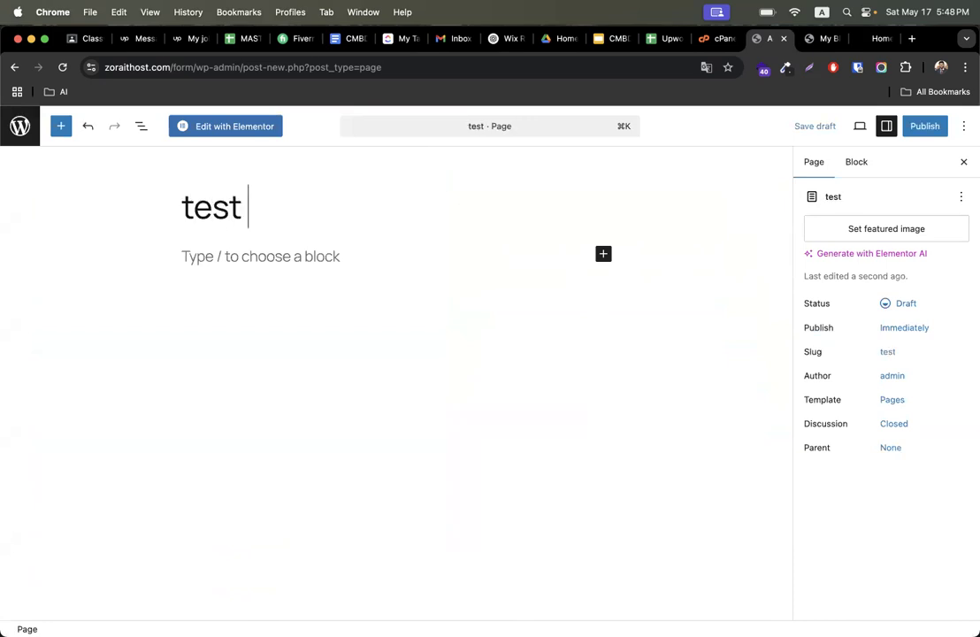
pyautogui.write(' page')
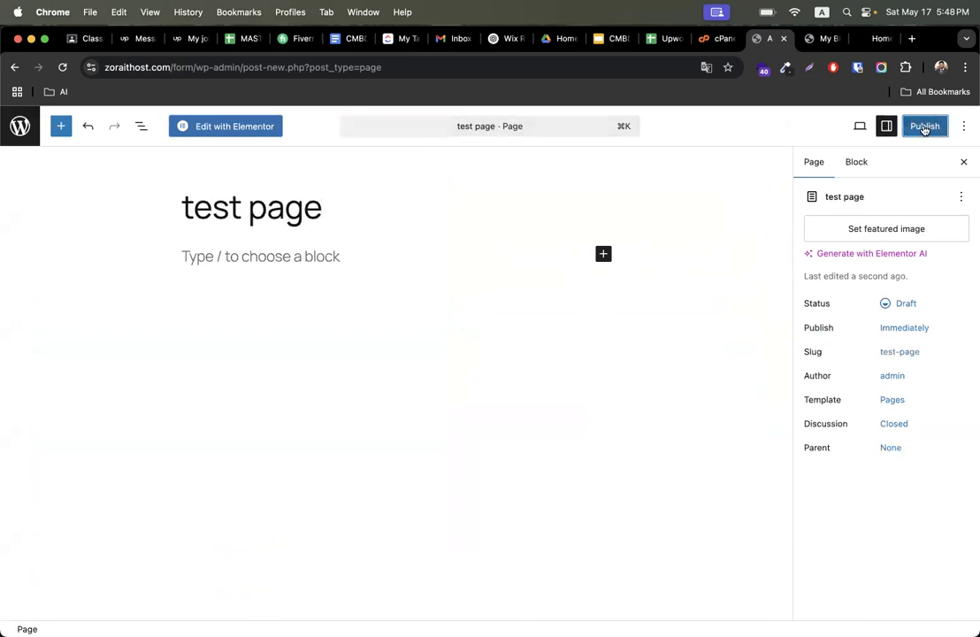
pyautogui.click(925, 127)
pyautogui.click(921, 133)
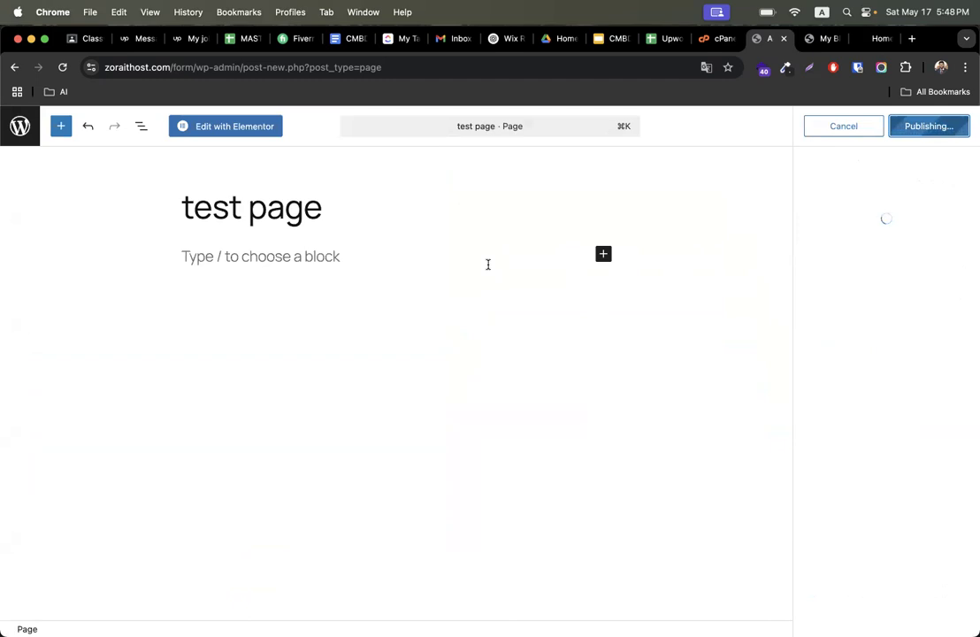
# - Open the test page in Elementor and set its page layout to Elementor Full Width
pyautogui.click(227, 123)
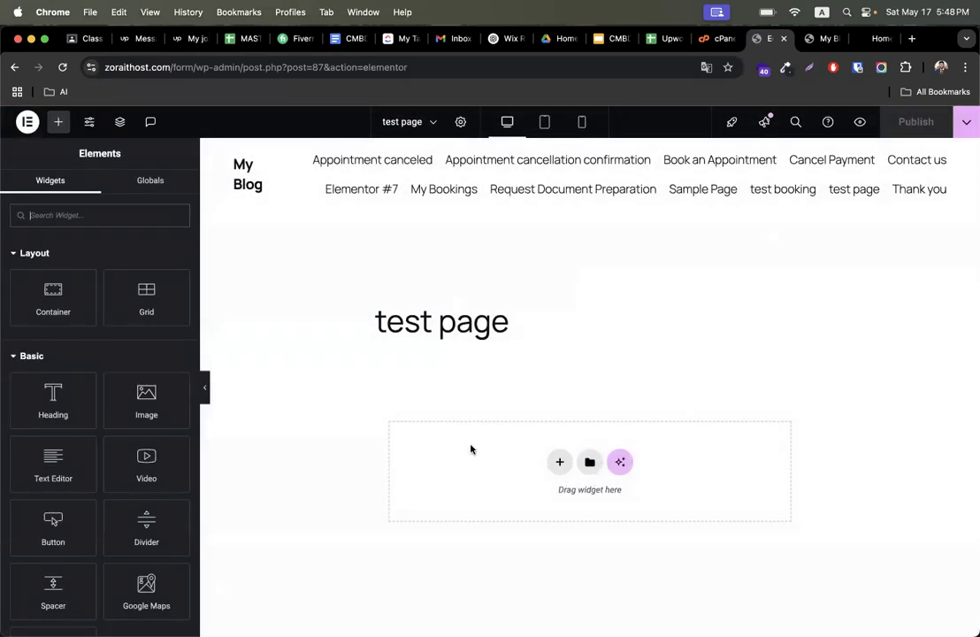
pyautogui.click(460, 121)
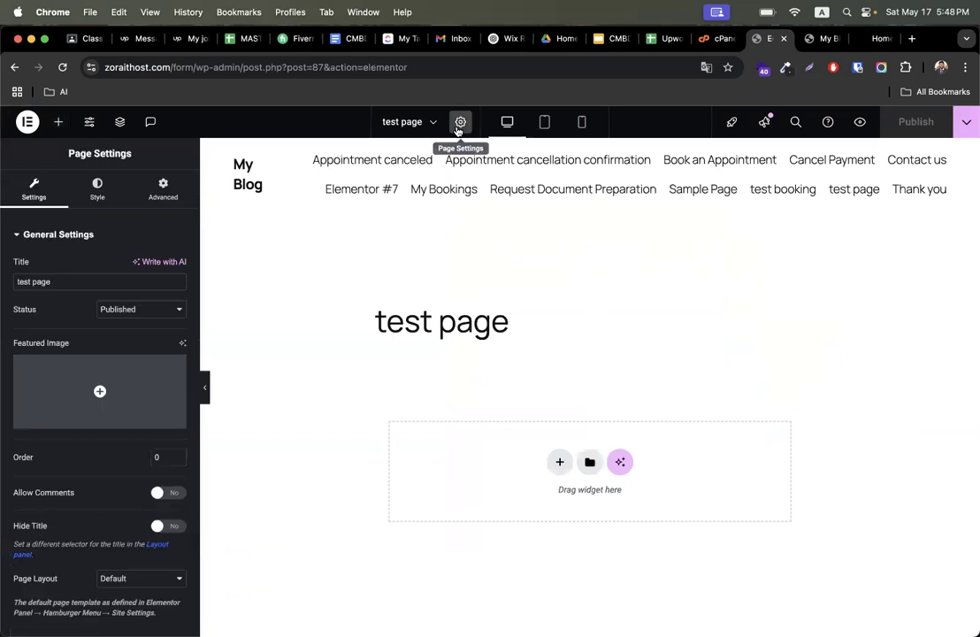
pyautogui.click(137, 577)
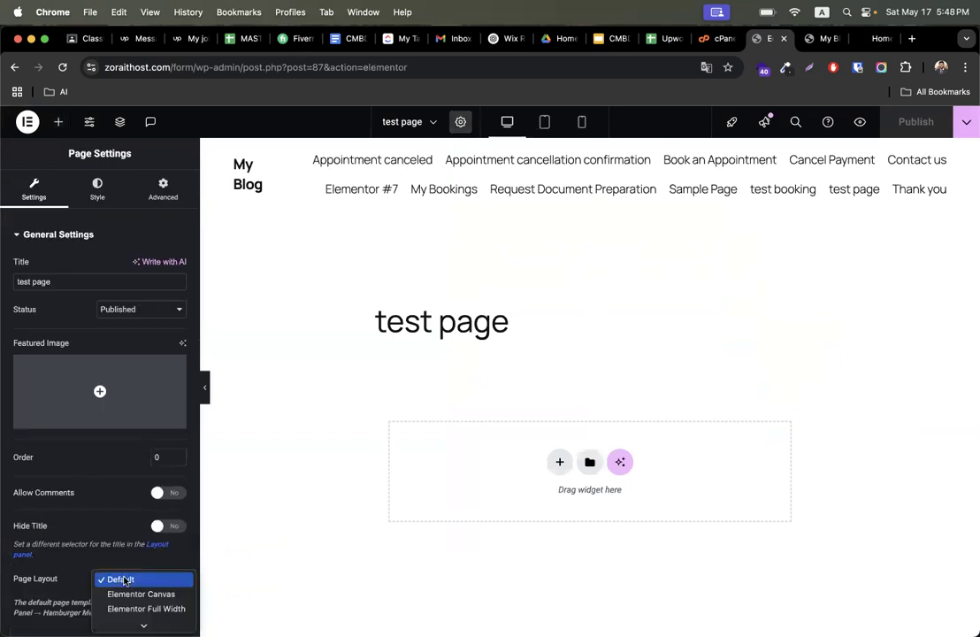
pyautogui.click(146, 609)
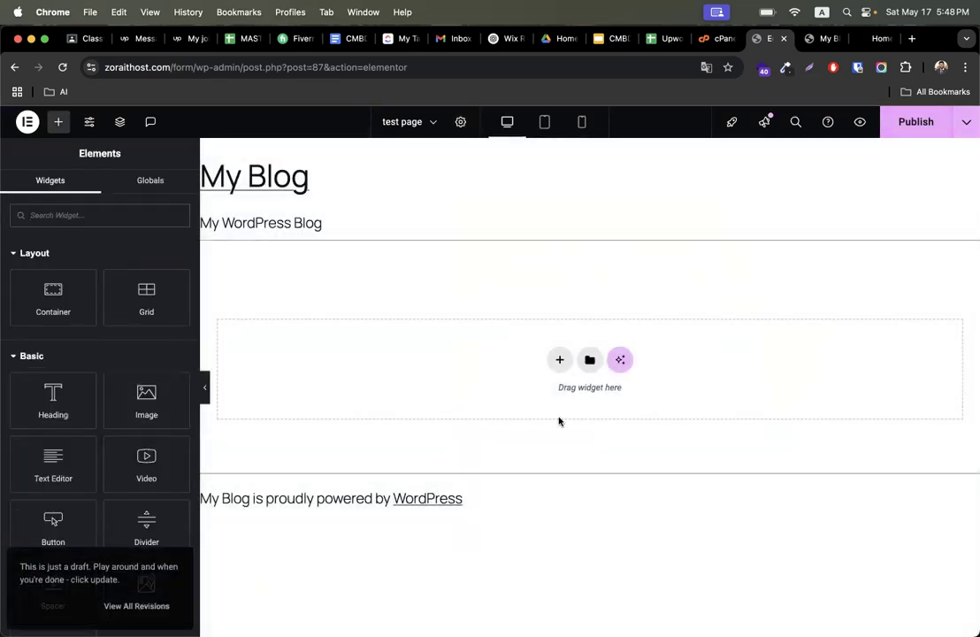
# - Insert the award-winning digital marketing studio block from the About category of the template library
pyautogui.click(593, 359)
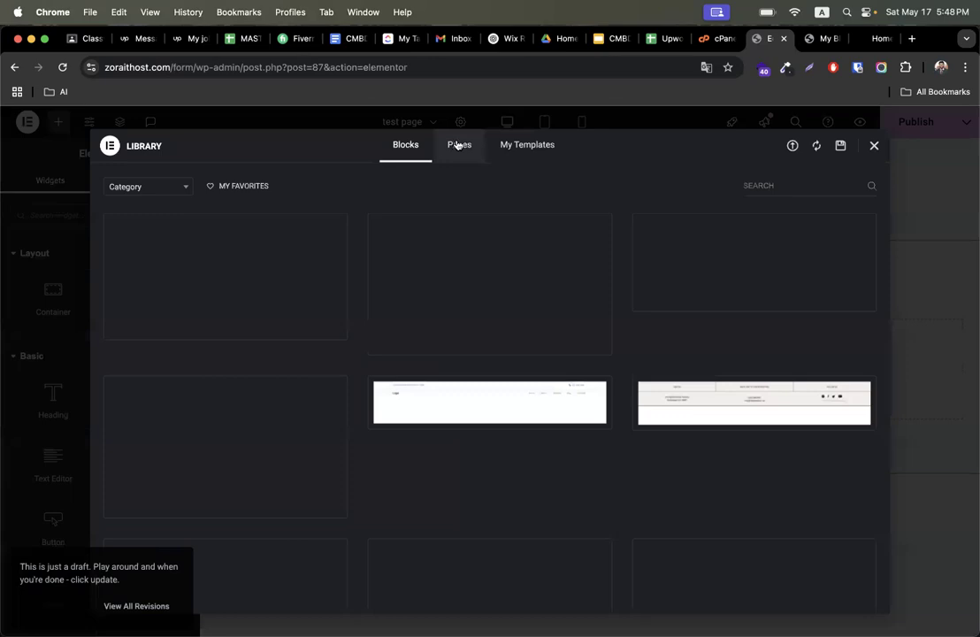
pyautogui.scroll(-15, 271, 371)
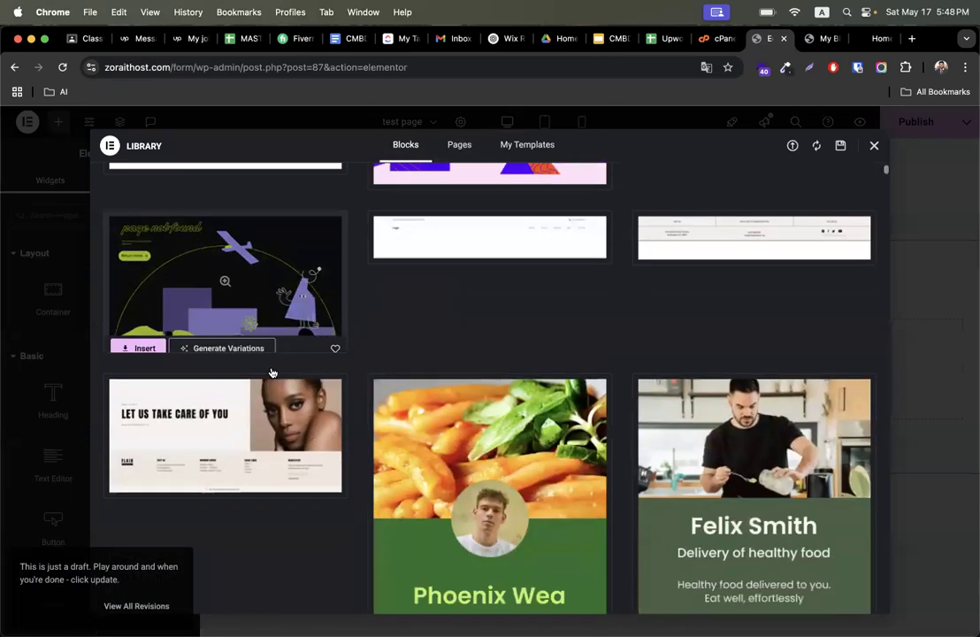
pyautogui.scroll(-10, 272, 371)
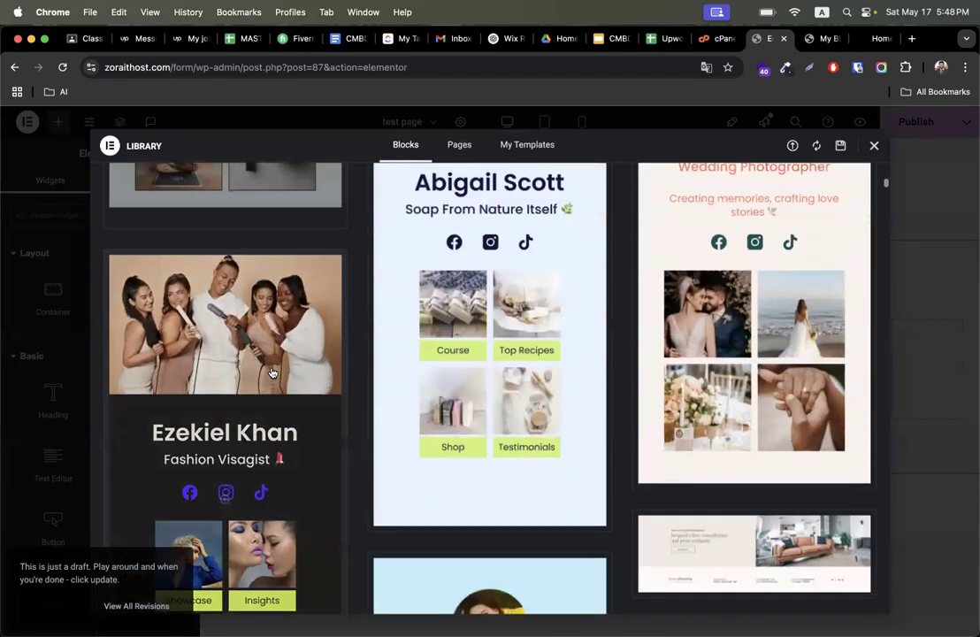
pyautogui.scroll(-15, 361, 397)
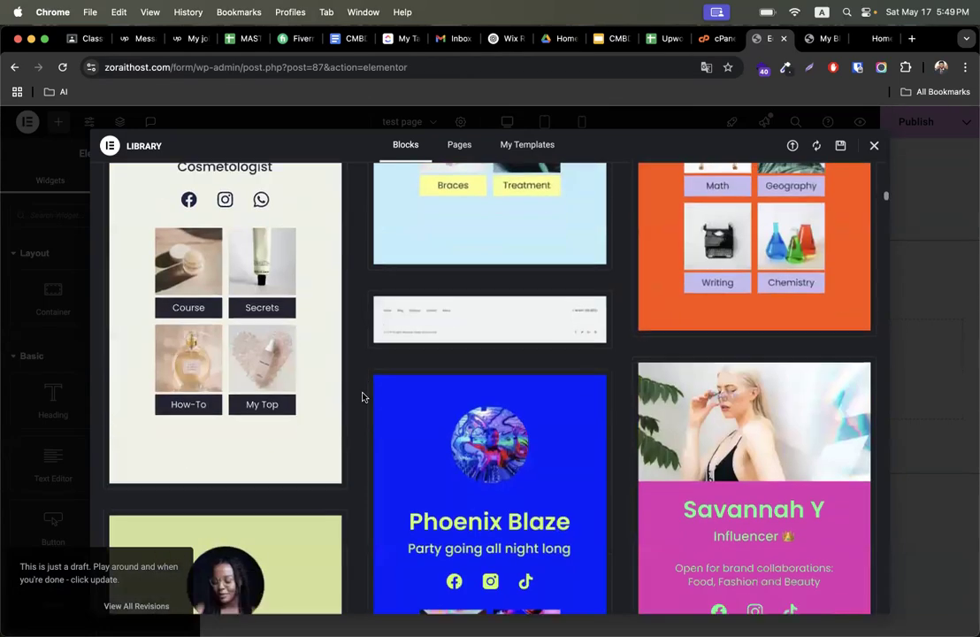
pyautogui.scroll(-5, 362, 397)
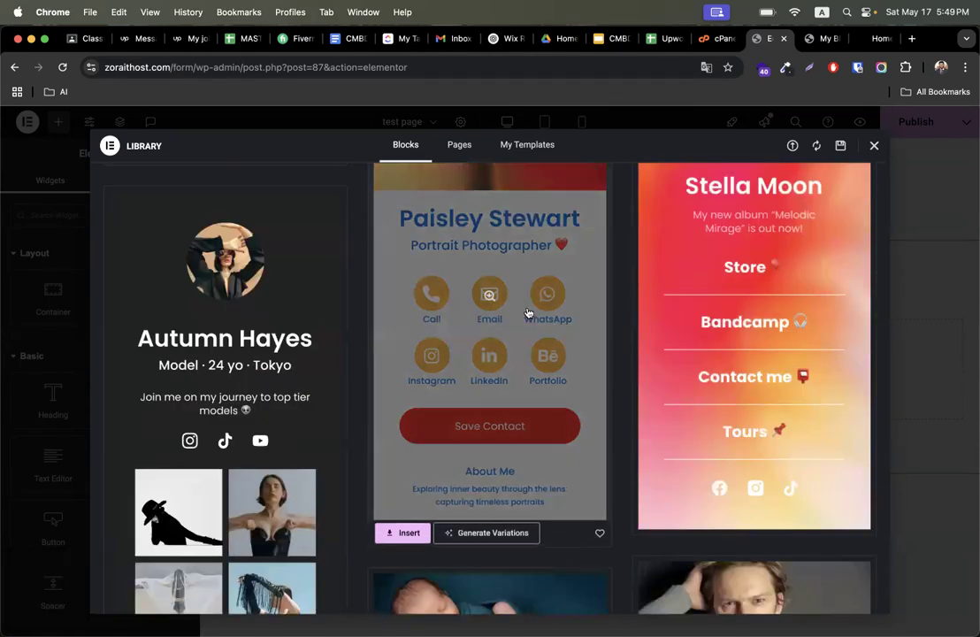
pyautogui.scroll(-8, 458, 346)
pyautogui.scroll(3, 459, 349)
pyautogui.scroll(20, 459, 350)
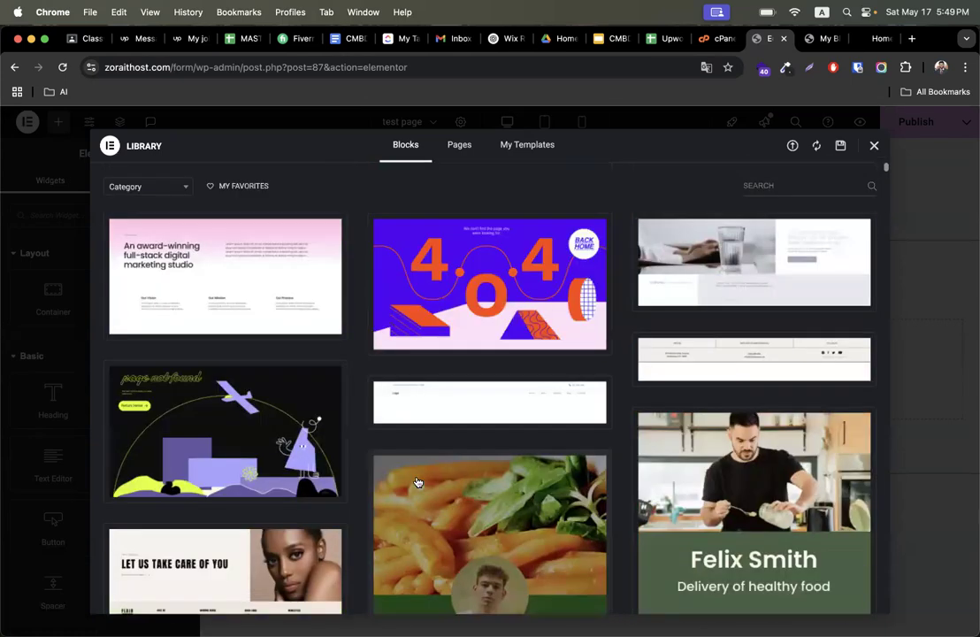
pyautogui.click(147, 185)
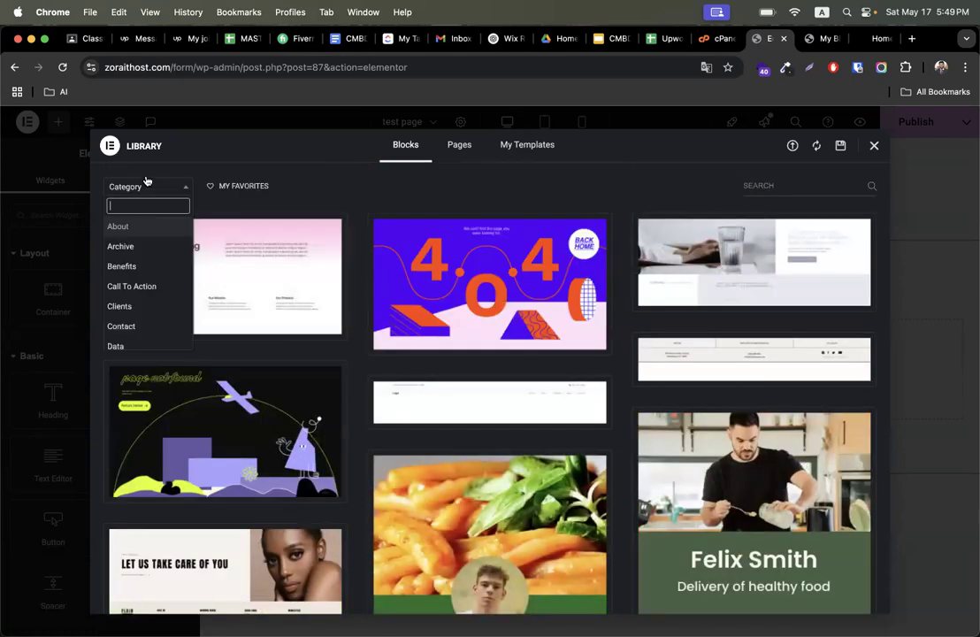
pyautogui.click(132, 234)
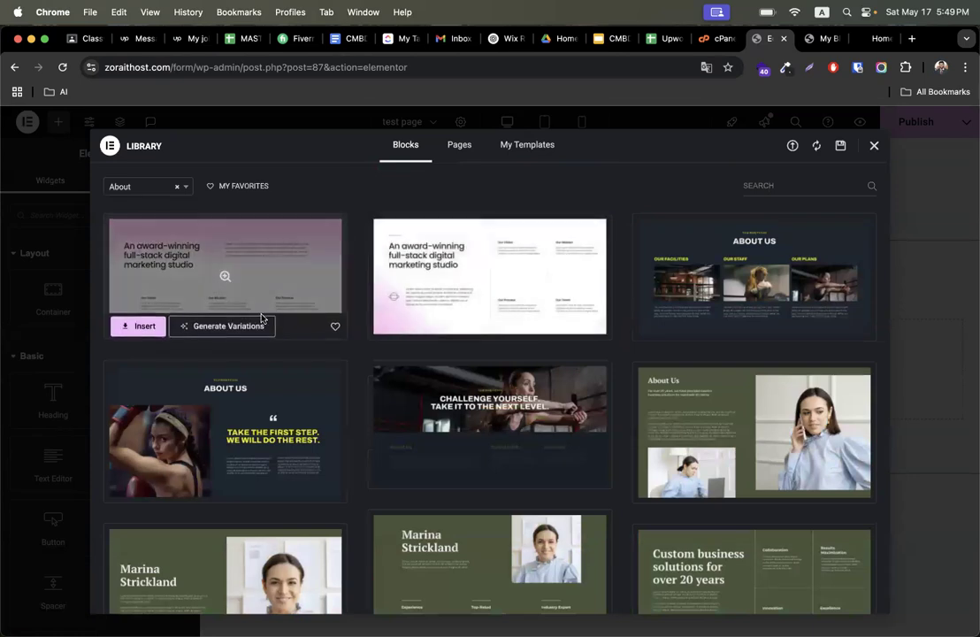
pyautogui.click(141, 326)
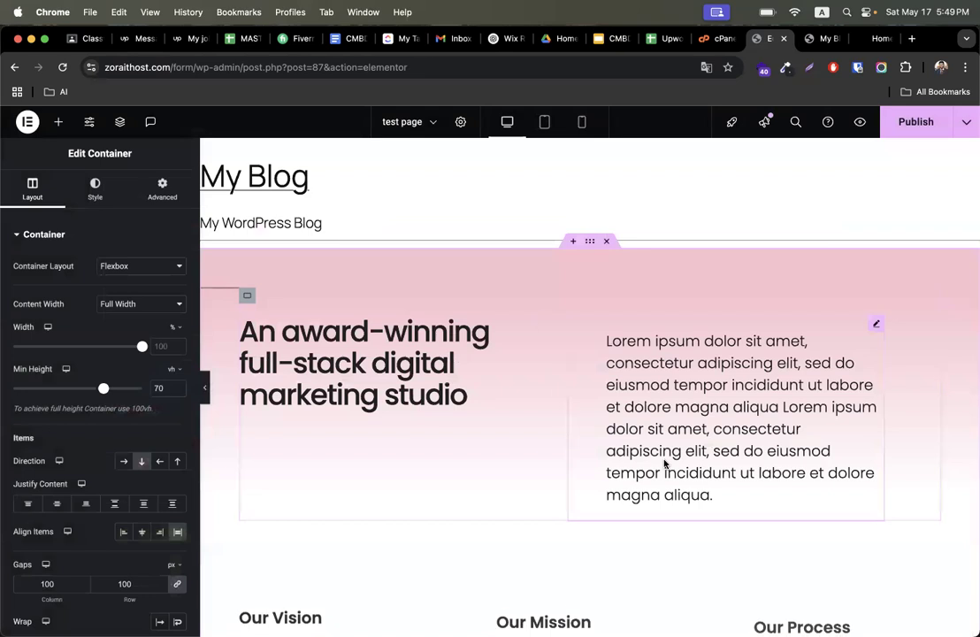
# - Drag a Button widget into the About section, then undo it
pyautogui.click(59, 124)
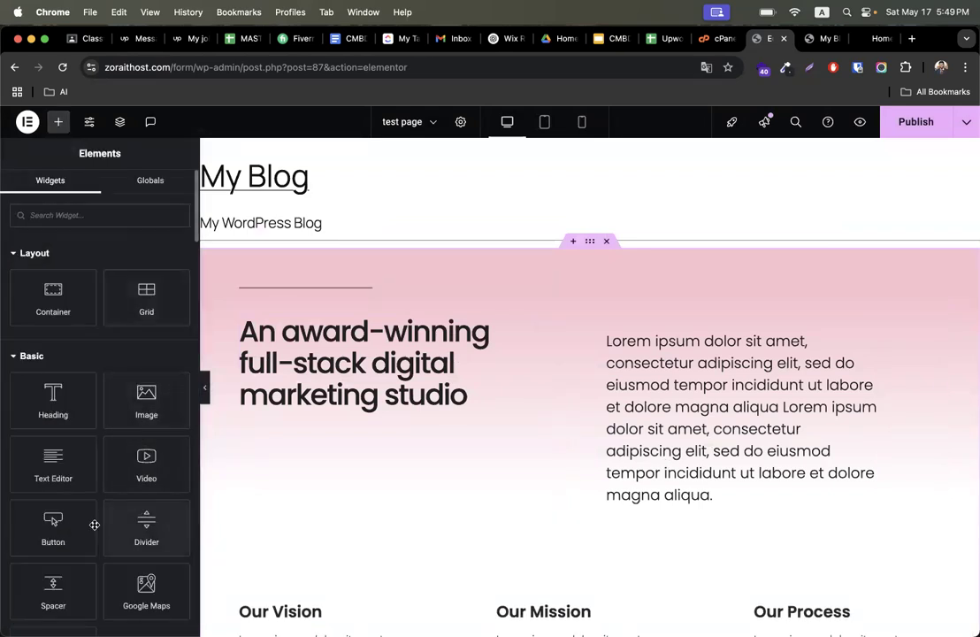
pyautogui.scroll(-1, 52, 527)
pyautogui.moveTo(53, 482); pyautogui.dragTo(703, 495)
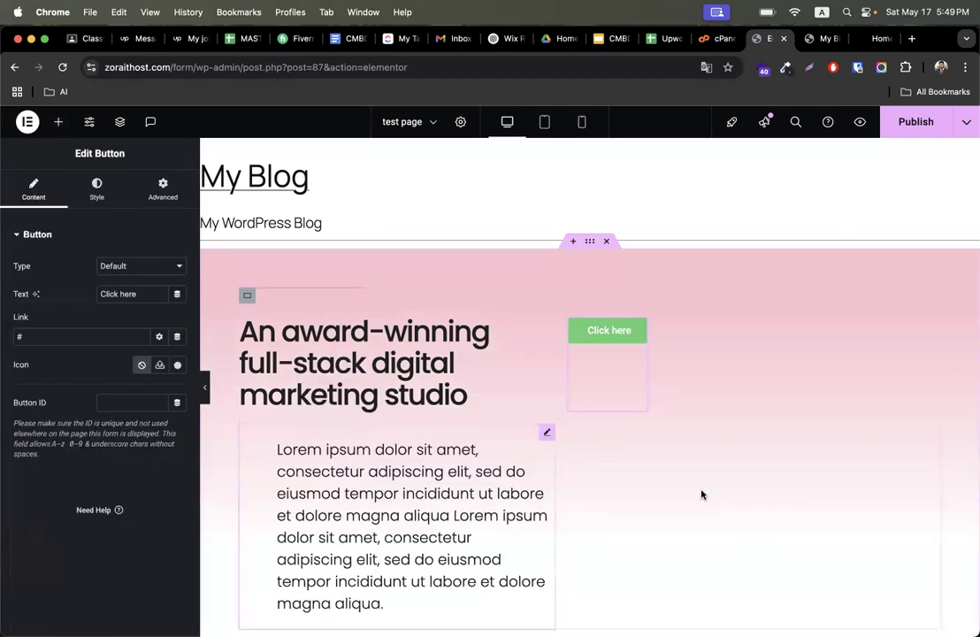
pyautogui.press('super+z')
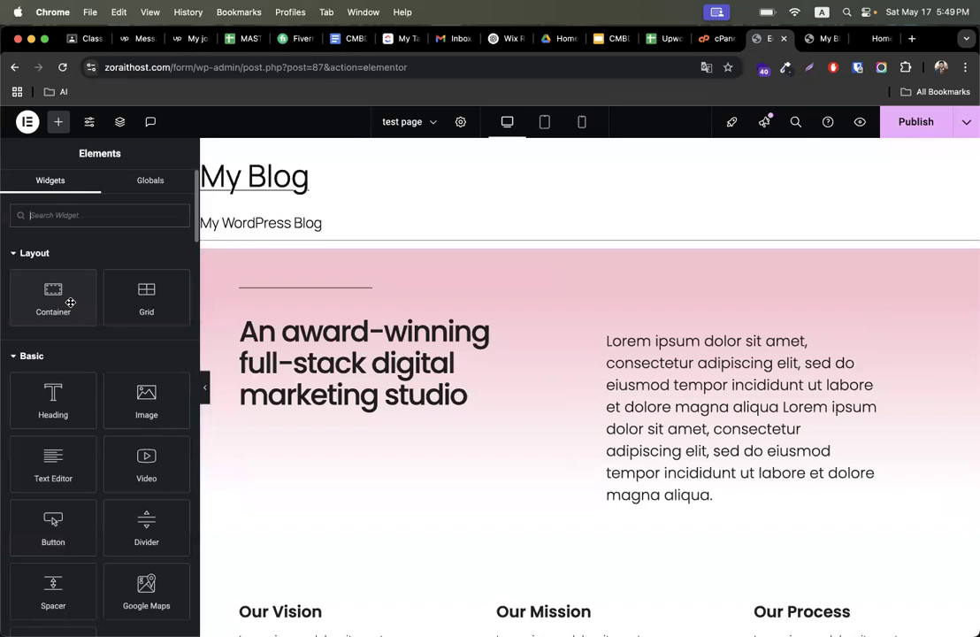
# - Add a Button widget to the About hero section and reposition it within the section
pyautogui.moveTo(58, 522); pyautogui.dragTo(411, 350)
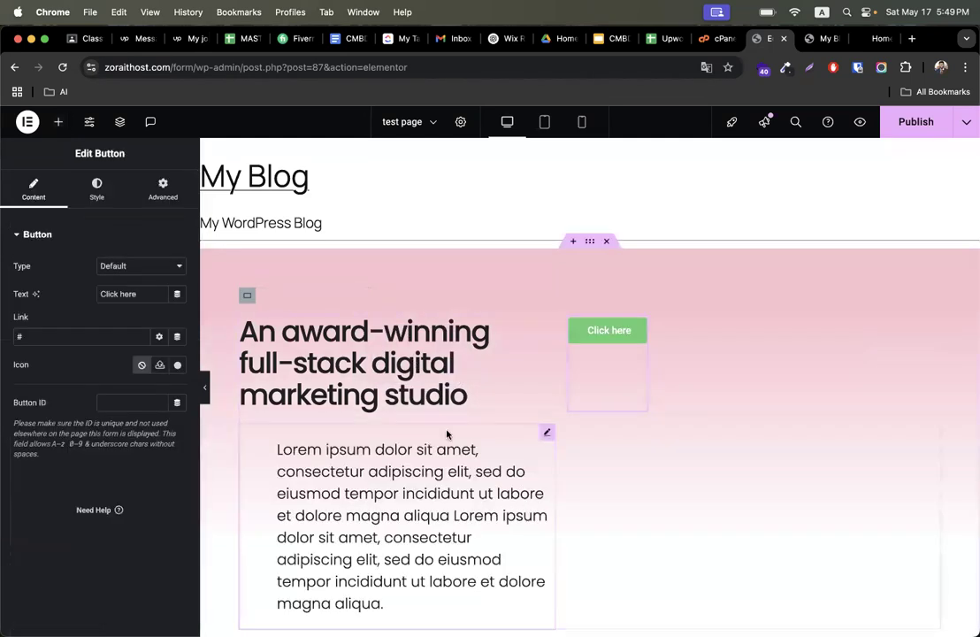
pyautogui.scroll(-1, 547, 324)
pyautogui.moveTo(599, 281); pyautogui.dragTo(292, 336)
pyautogui.scroll(-1, 364, 428)
pyautogui.scroll(-5, 364, 428)
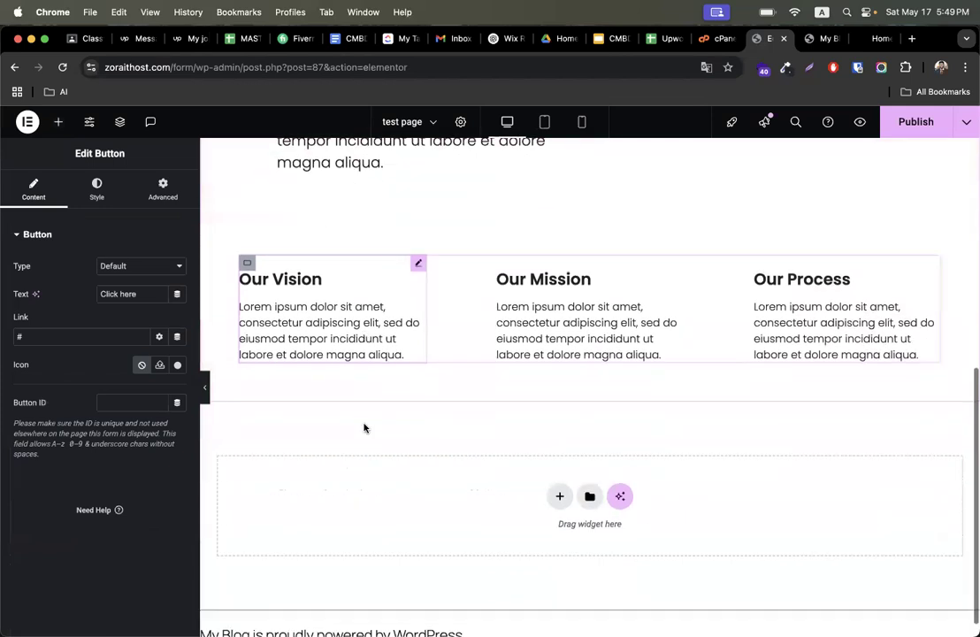
# - Add a new two-column container below the three-column Vision/Mission/Process section
pyautogui.click(559, 470)
pyautogui.click(542, 518)
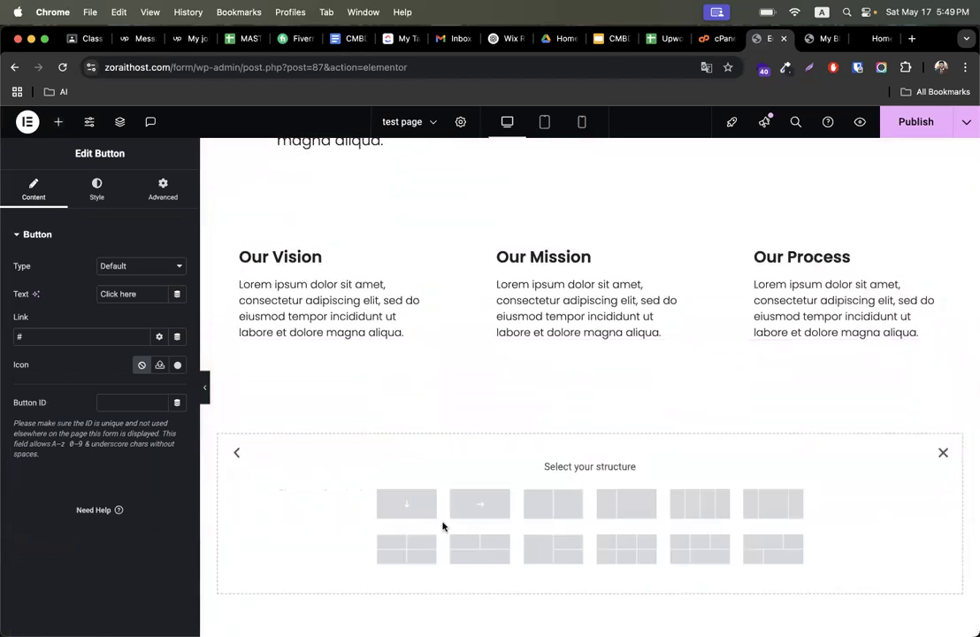
pyautogui.click(547, 508)
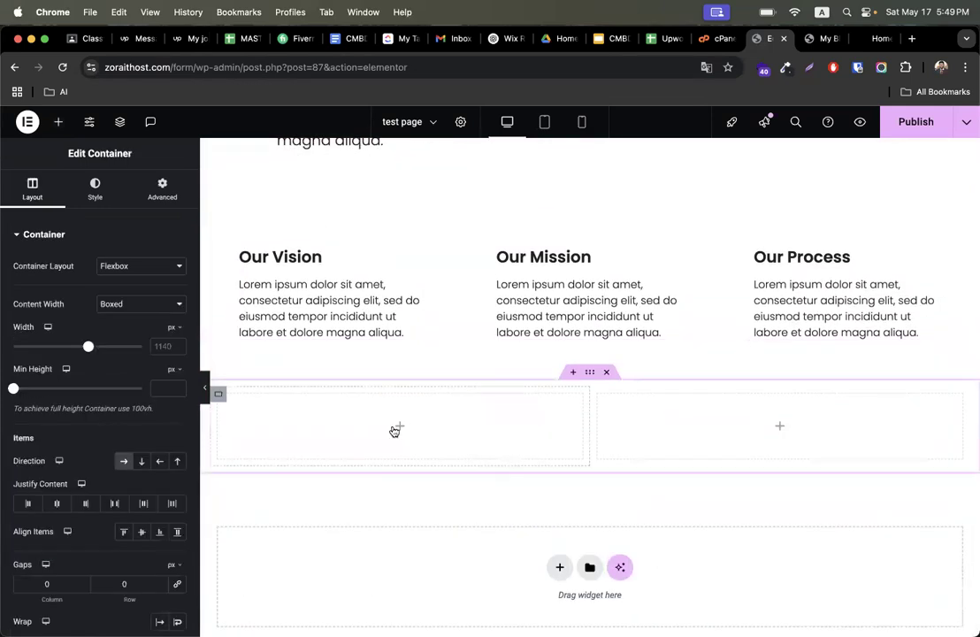
# - Add an Image widget to the left column and choose Pic-Newsletter.png from the media library
pyautogui.click(59, 122)
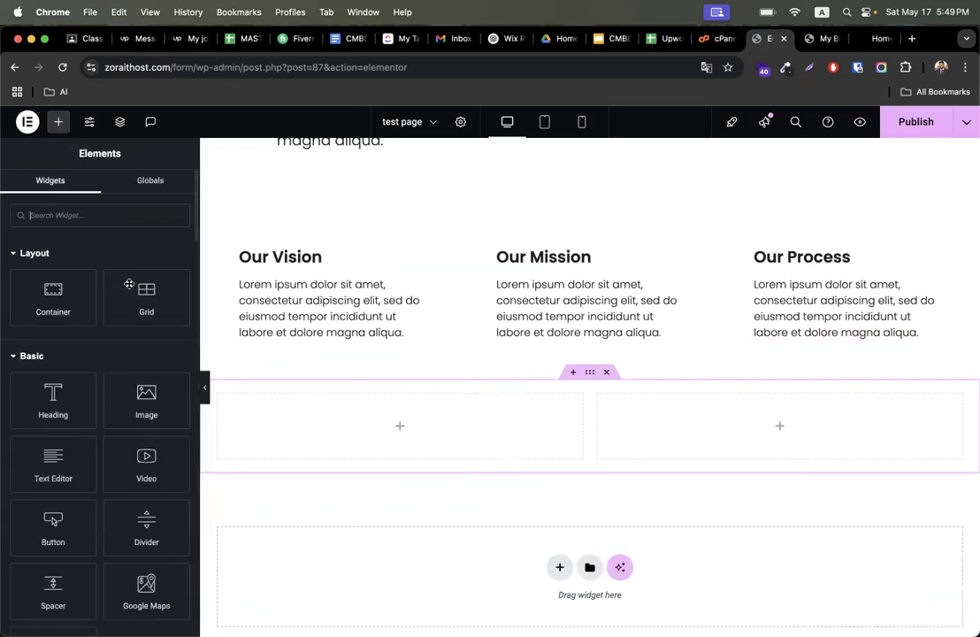
pyautogui.moveTo(146, 400); pyautogui.dragTo(319, 409)
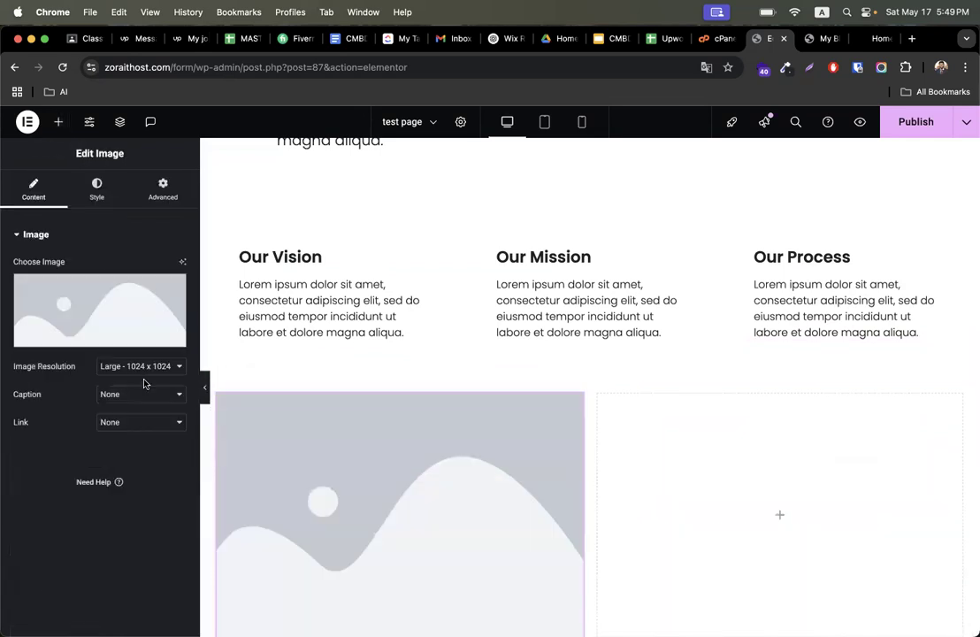
pyautogui.click(122, 294)
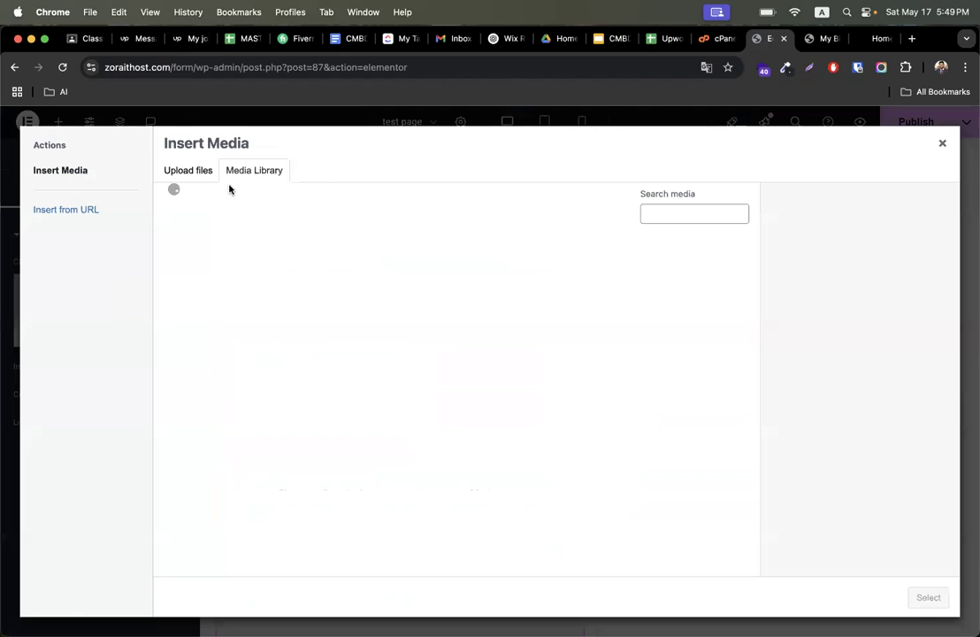
pyautogui.click(322, 295)
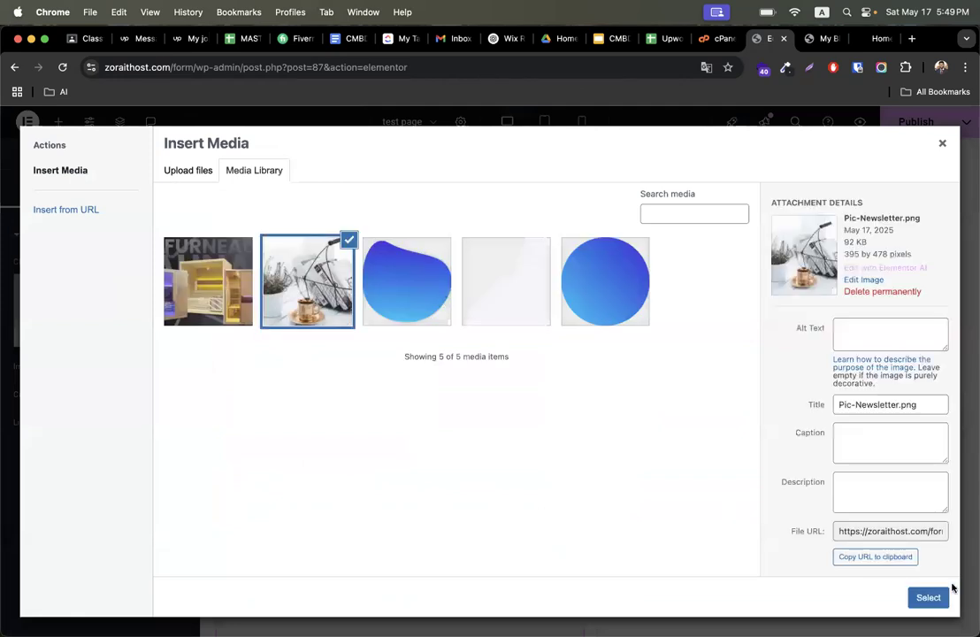
pyautogui.click(928, 597)
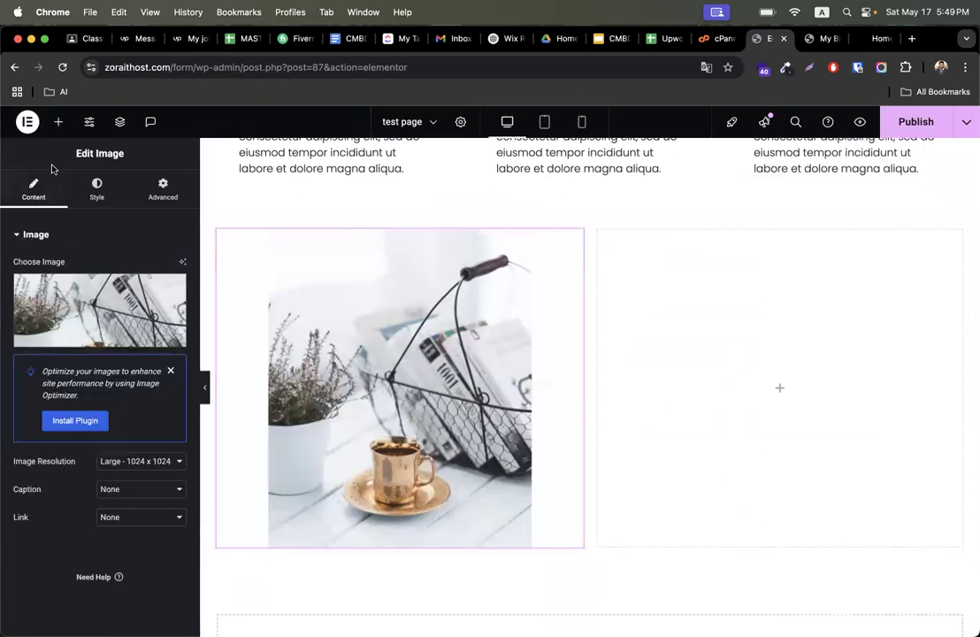
# - Add a Heading widget to the right column of the new container
pyautogui.click(59, 122)
pyautogui.moveTo(75, 420); pyautogui.dragTo(708, 414)
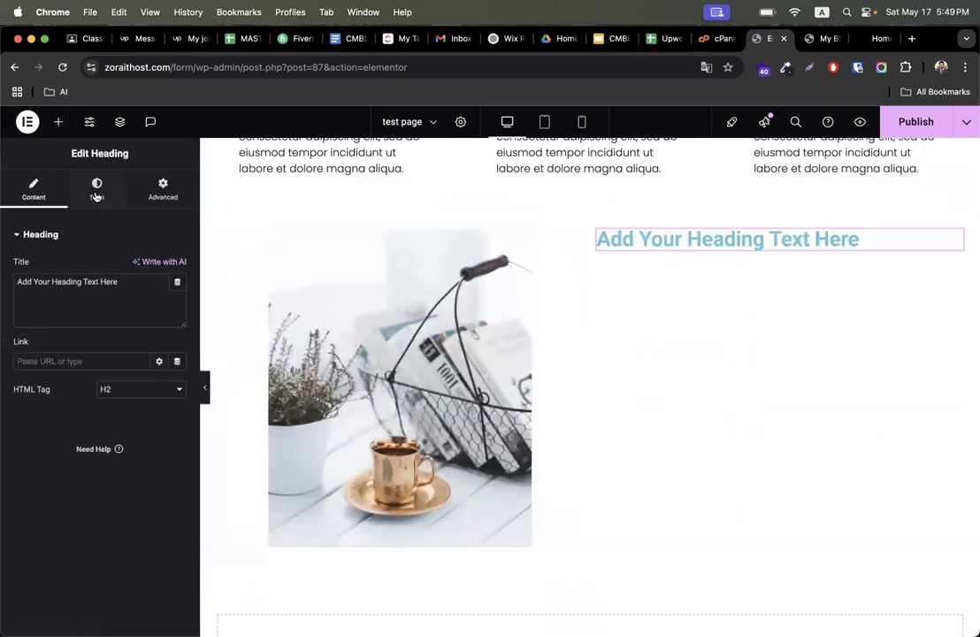
pyautogui.click(50, 129)
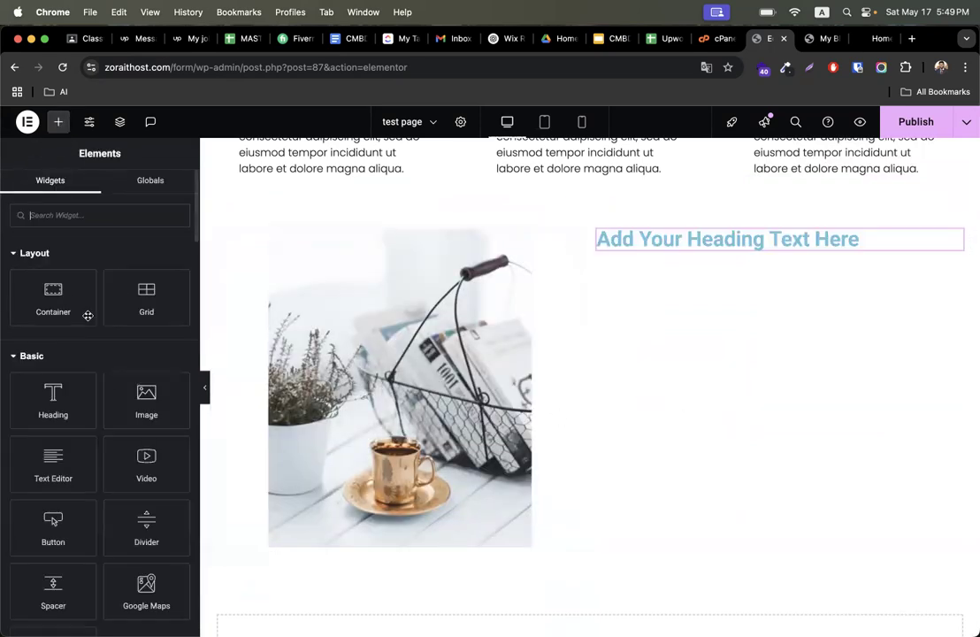
# - Copy the Our Vision description text and paste it into a new Text Editor widget below the heading
pyautogui.click(320, 170)
pyautogui.scroll(2, 332, 222)
pyautogui.click(331, 221)
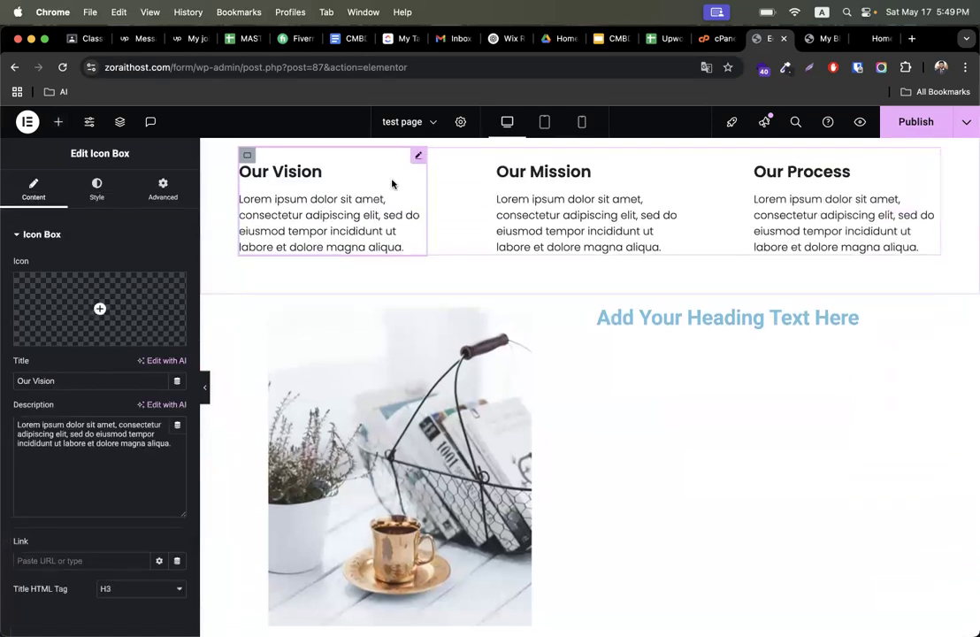
pyautogui.tripleClick(343, 213)
pyautogui.press('super+c')
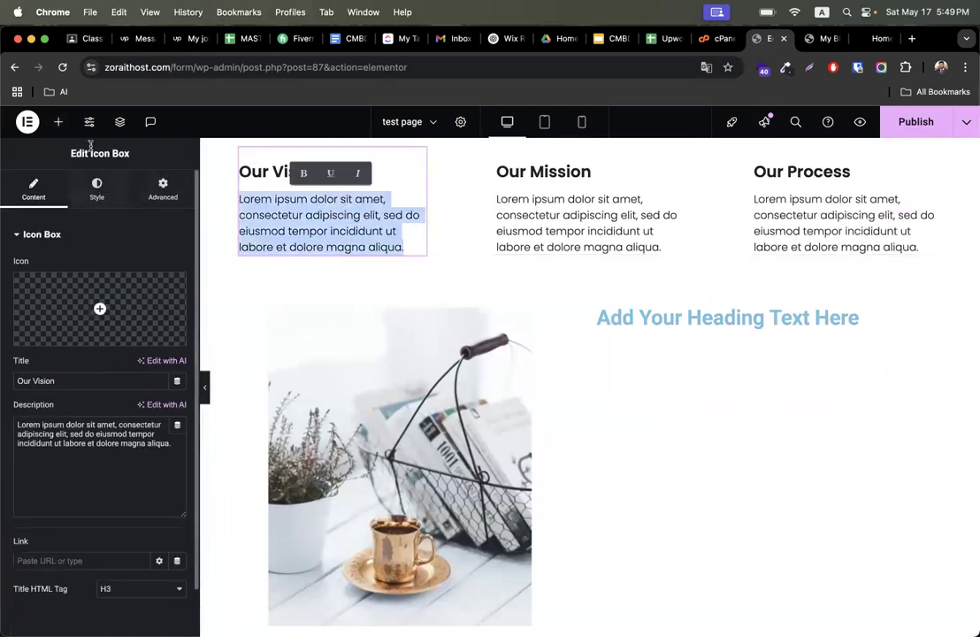
pyautogui.click(60, 122)
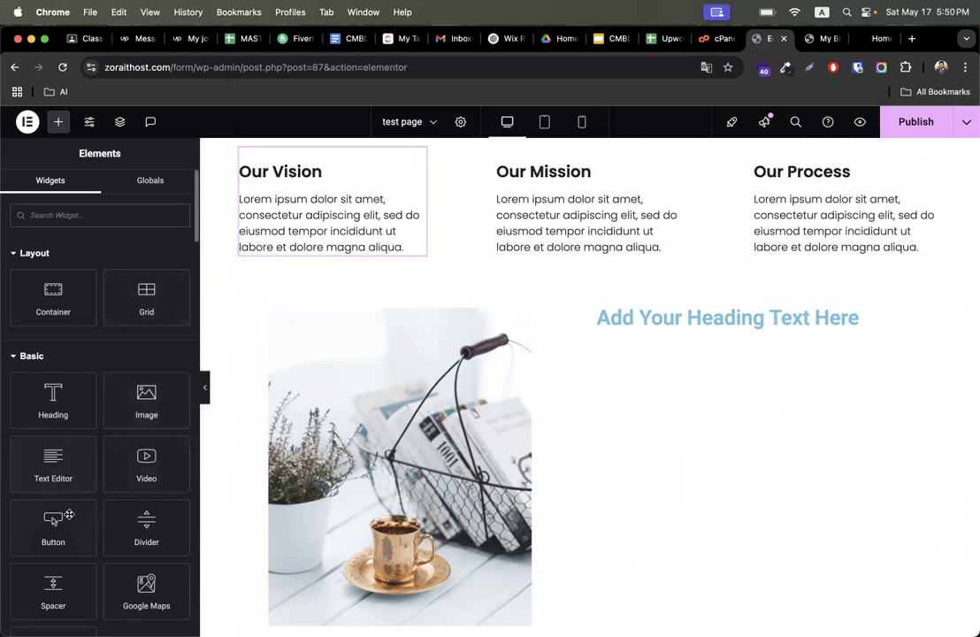
pyautogui.scroll(-2, 66, 591)
pyautogui.moveTo(49, 452); pyautogui.dragTo(699, 319)
pyautogui.tripleClick(689, 398)
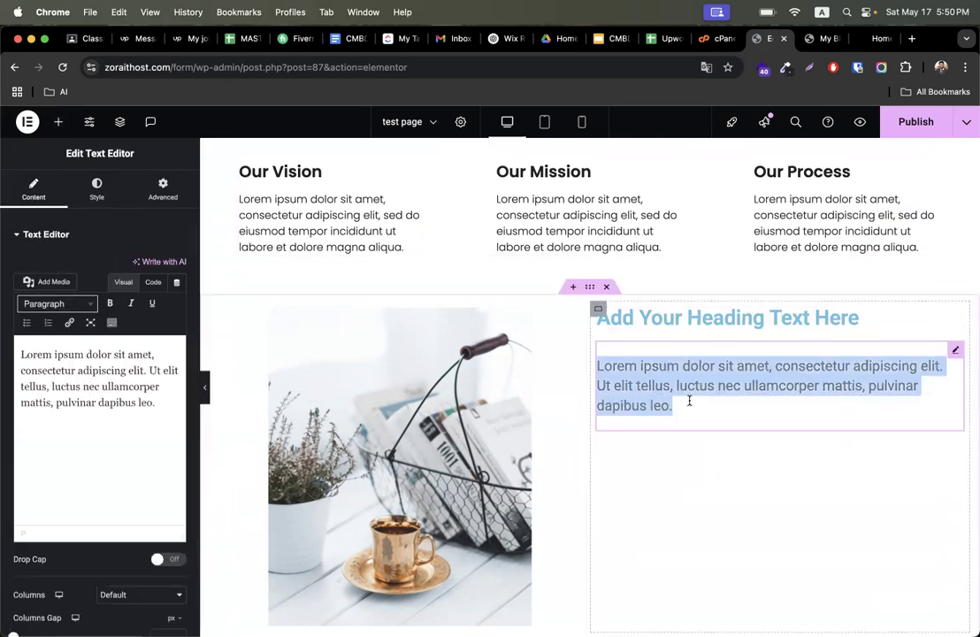
pyautogui.press('super+v')
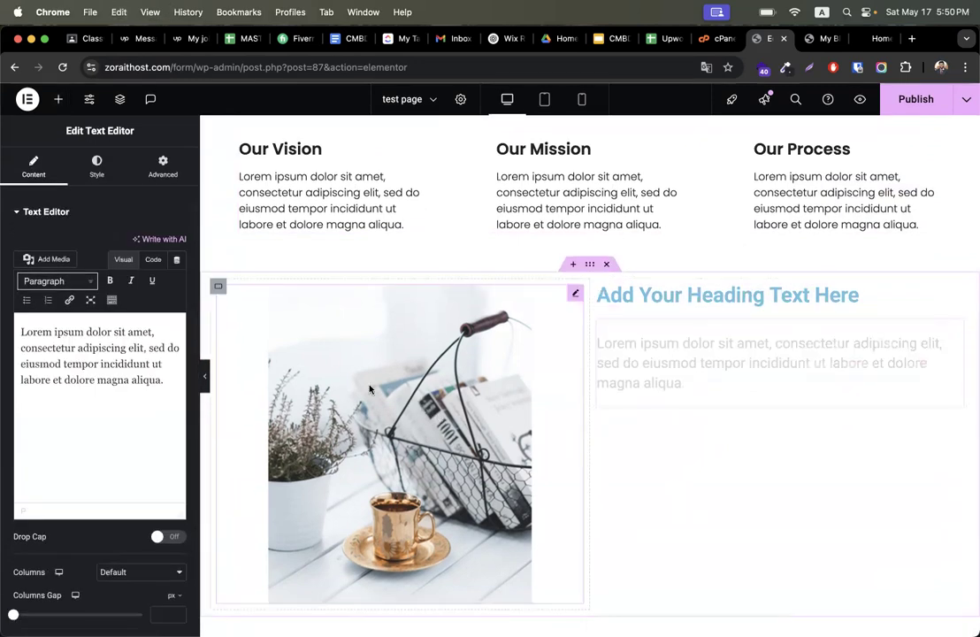
# - Add a Button widget below the text and set its label to Join Now
pyautogui.click(58, 99)
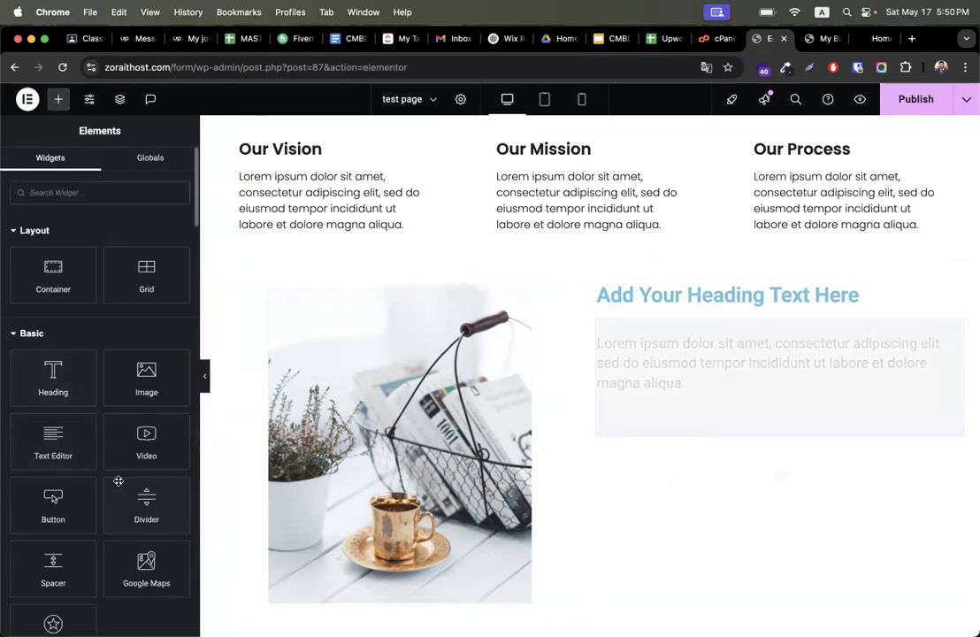
pyautogui.moveTo(76, 520); pyautogui.dragTo(660, 408)
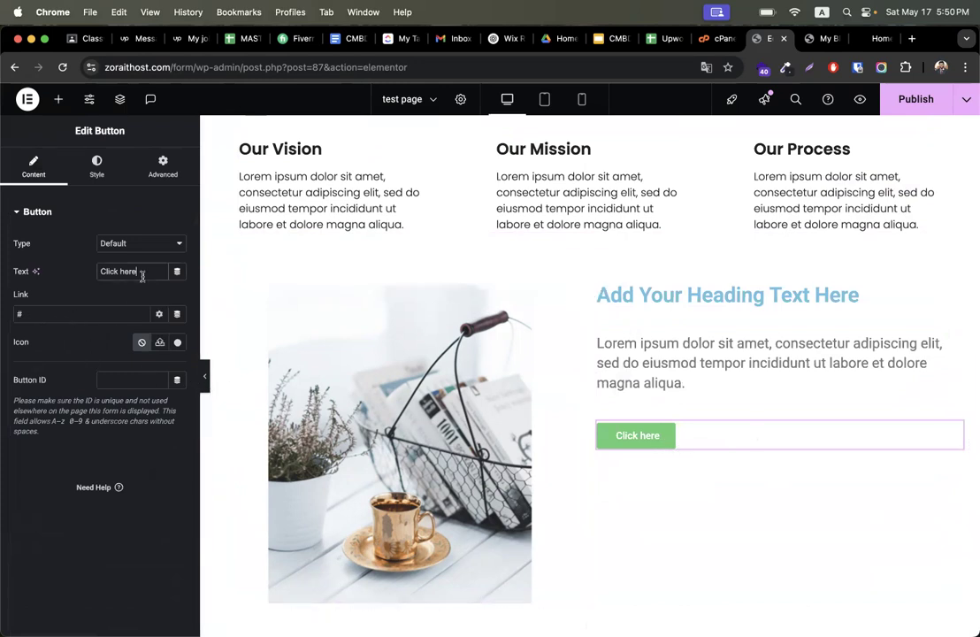
pyautogui.press('super+a')
pyautogui.write('J')
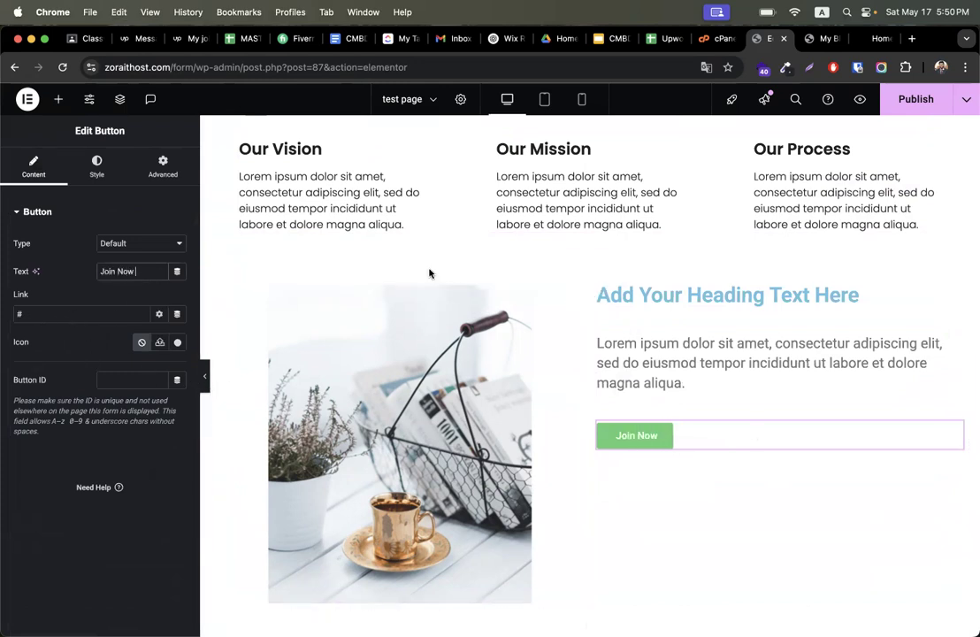
# - Go to the WordPress dashboard and open the Popups list under Templates
pyautogui.click(836, 40)
pyautogui.moveTo(62, 111)
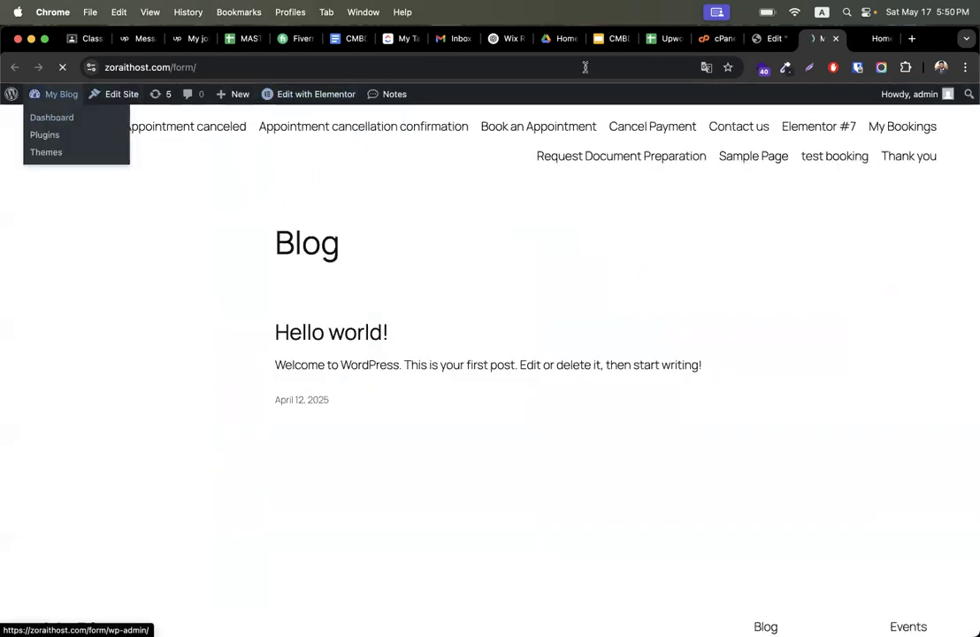
pyautogui.click(768, 40)
pyautogui.scroll(10, 578, 336)
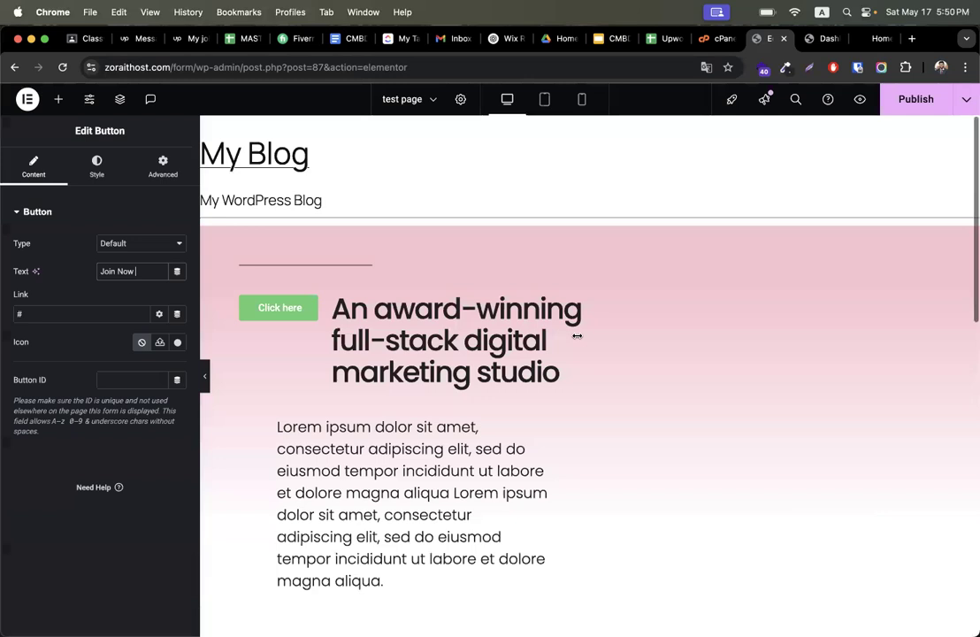
pyautogui.click(823, 39)
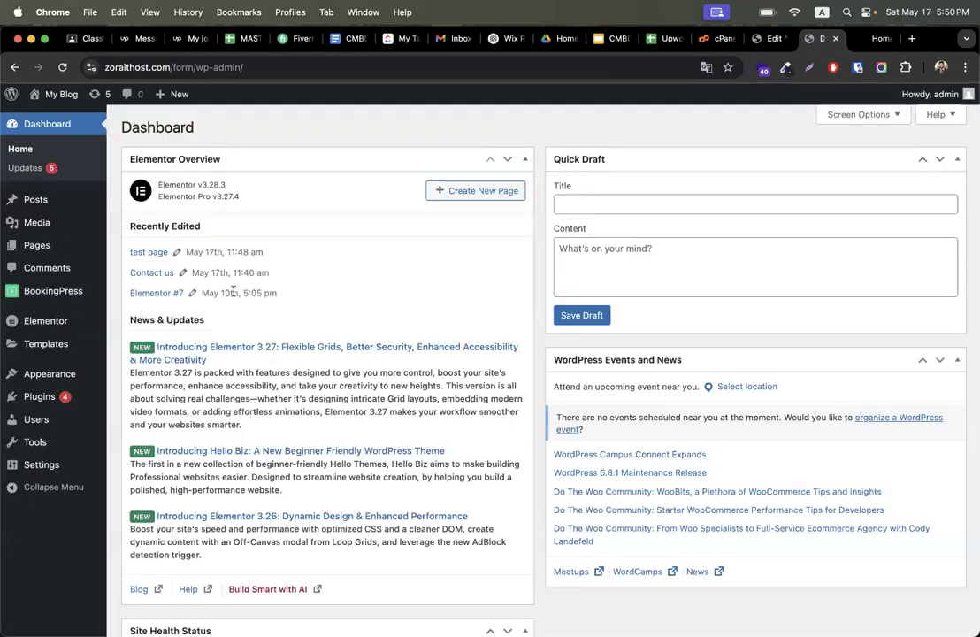
pyautogui.moveTo(59, 354)
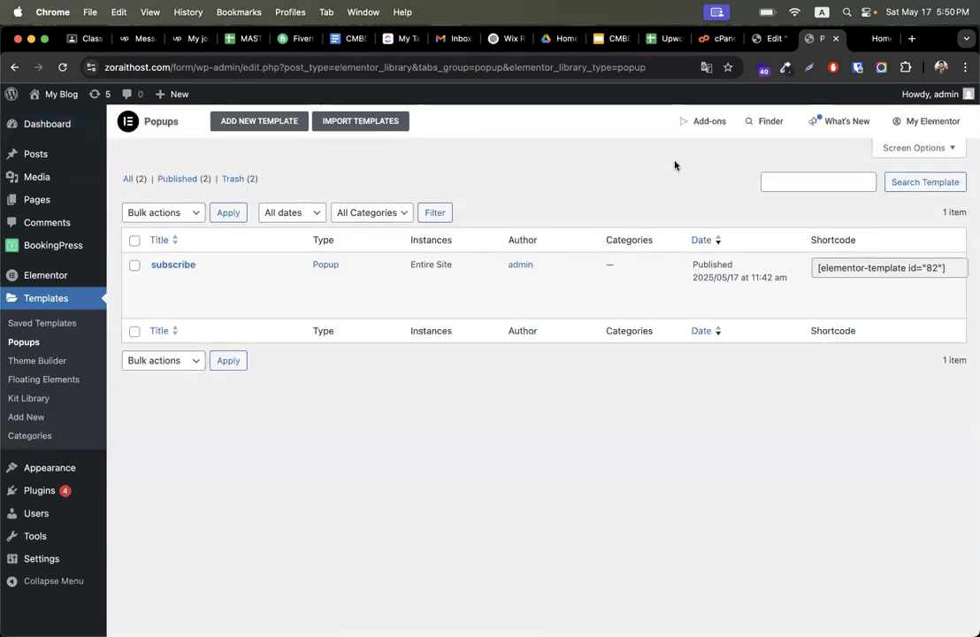
# - Create a new Popup template named join now pop up
pyautogui.click(261, 122)
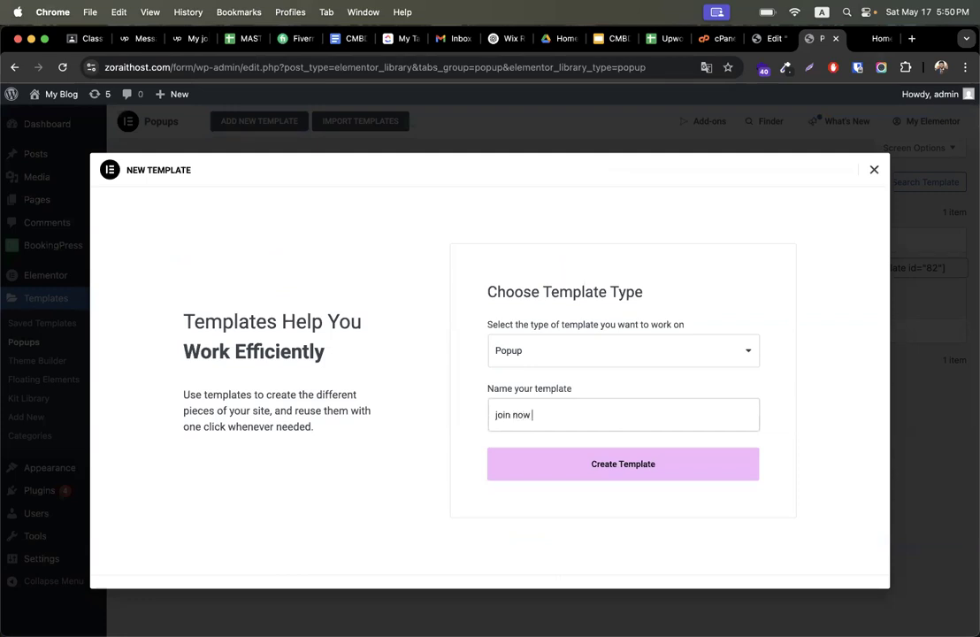
pyautogui.click(692, 451)
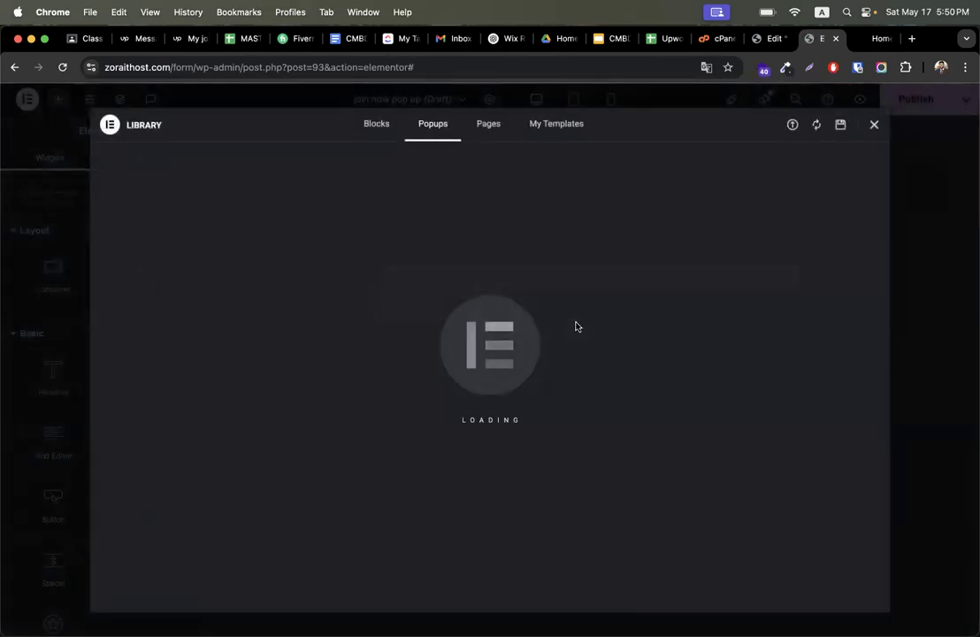
# - Browse the popup library and insert the Stay in the Loop subscribe popup template
pyautogui.scroll(-5, 518, 431)
pyautogui.scroll(-10, 519, 431)
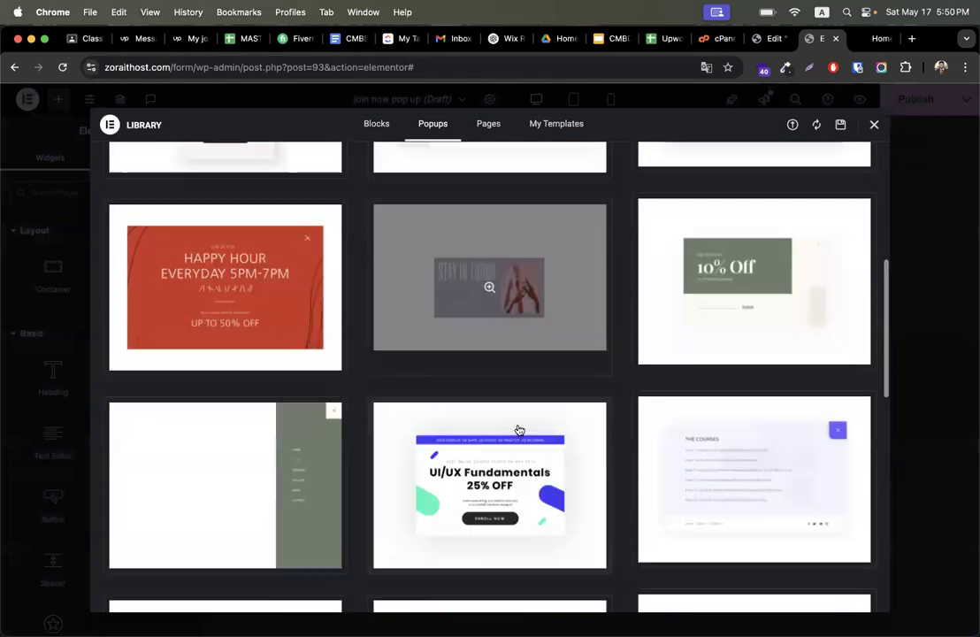
pyautogui.scroll(-6, 417, 500)
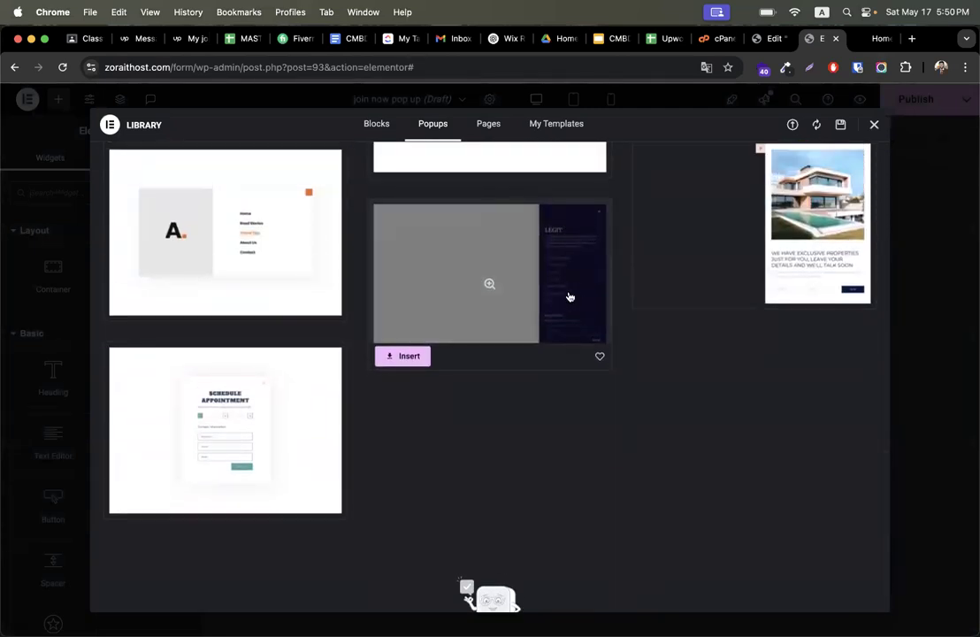
pyautogui.scroll(-2, 550, 244)
pyautogui.scroll(8, 549, 243)
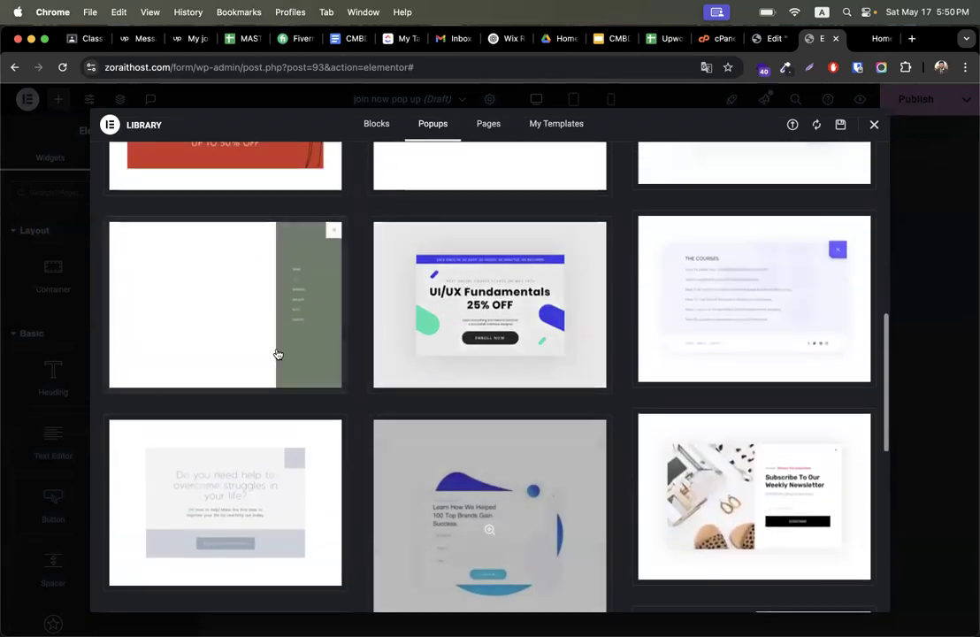
pyautogui.scroll(-1, 266, 354)
pyautogui.scroll(-1, 259, 355)
pyautogui.scroll(3, 247, 407)
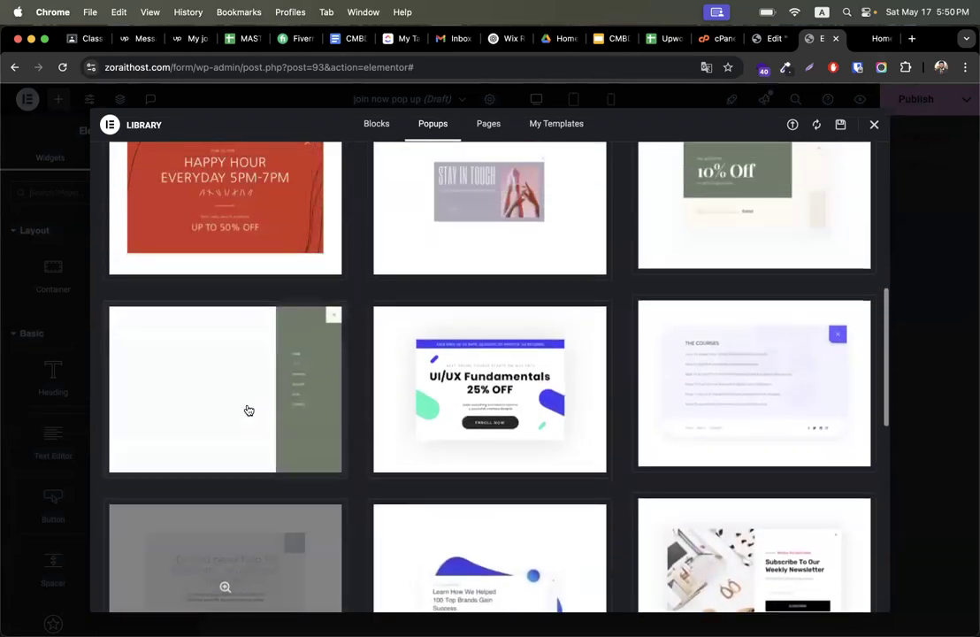
pyautogui.scroll(3, 503, 387)
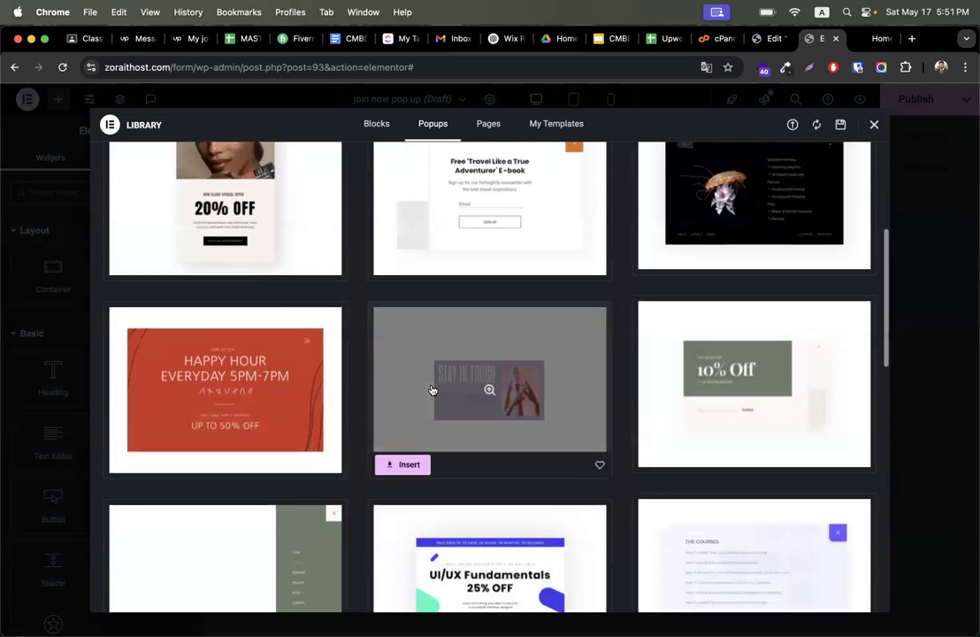
pyautogui.scroll(2, 434, 392)
pyautogui.scroll(4, 497, 277)
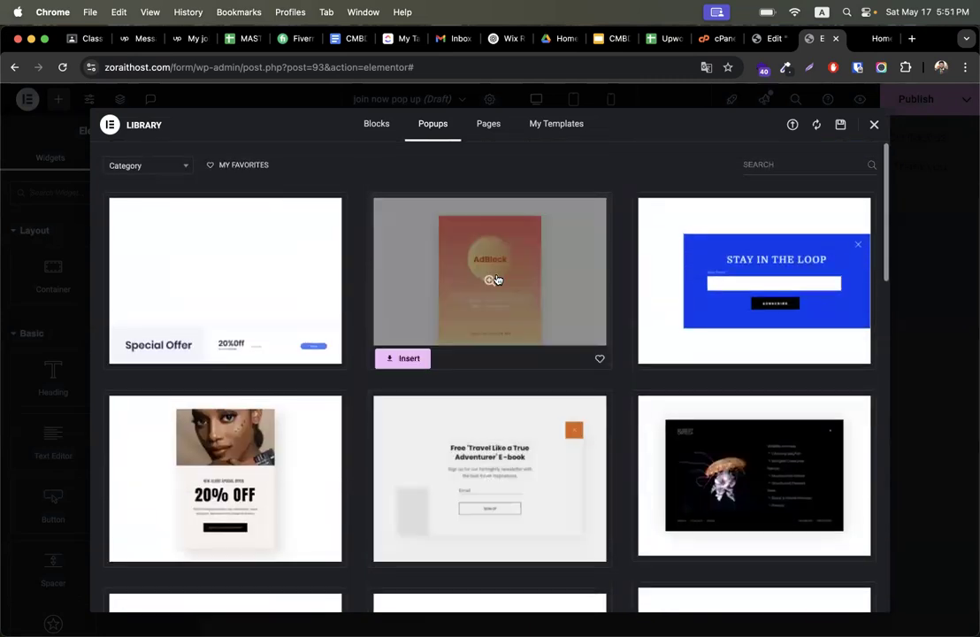
pyautogui.click(667, 355)
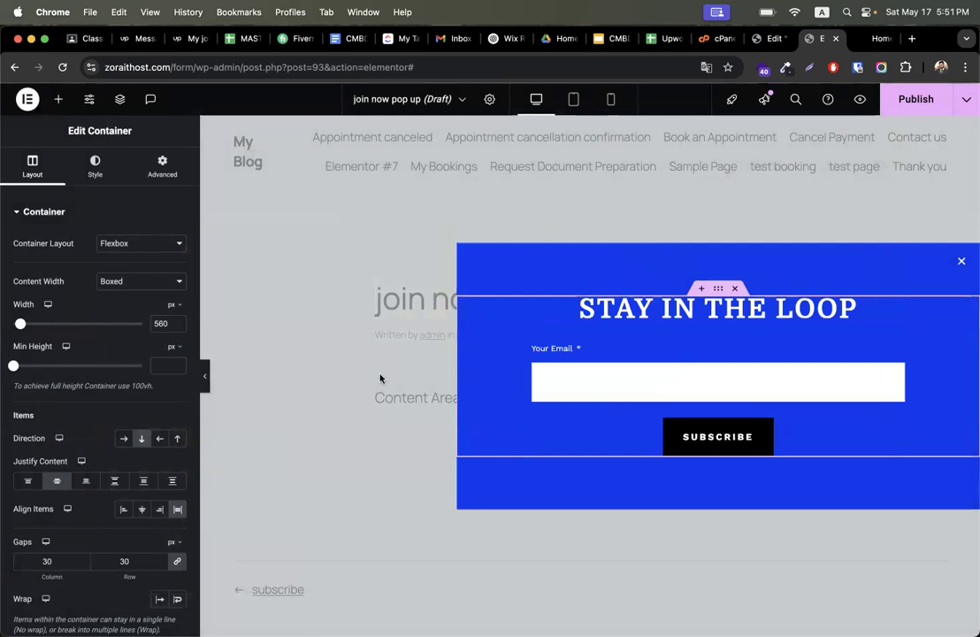
# - Set the popup container's minimum height to 82 px and its width to 571 px
pyautogui.scroll(-2, 42, 389)
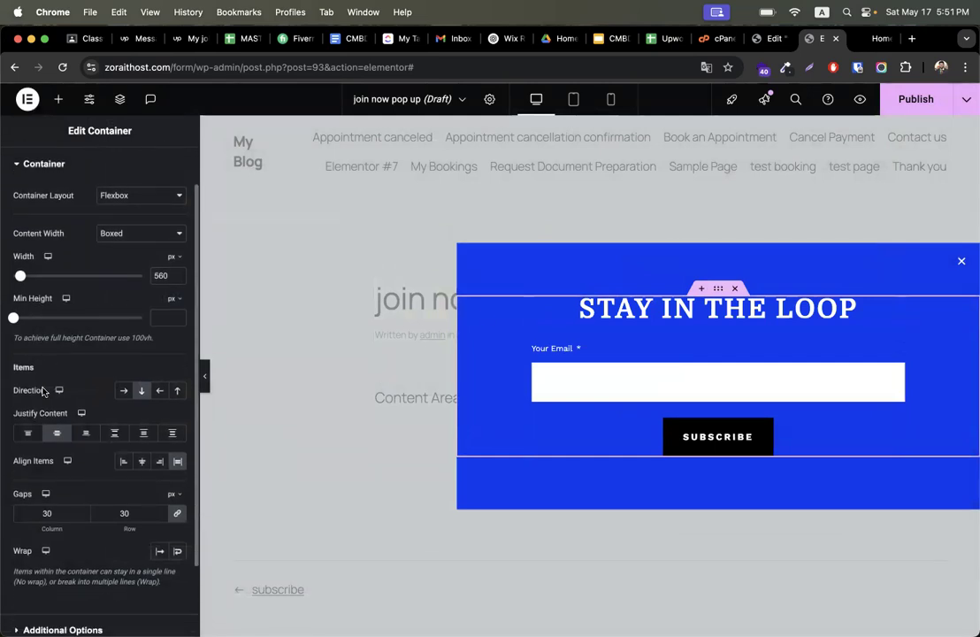
pyautogui.scroll(-3, 42, 390)
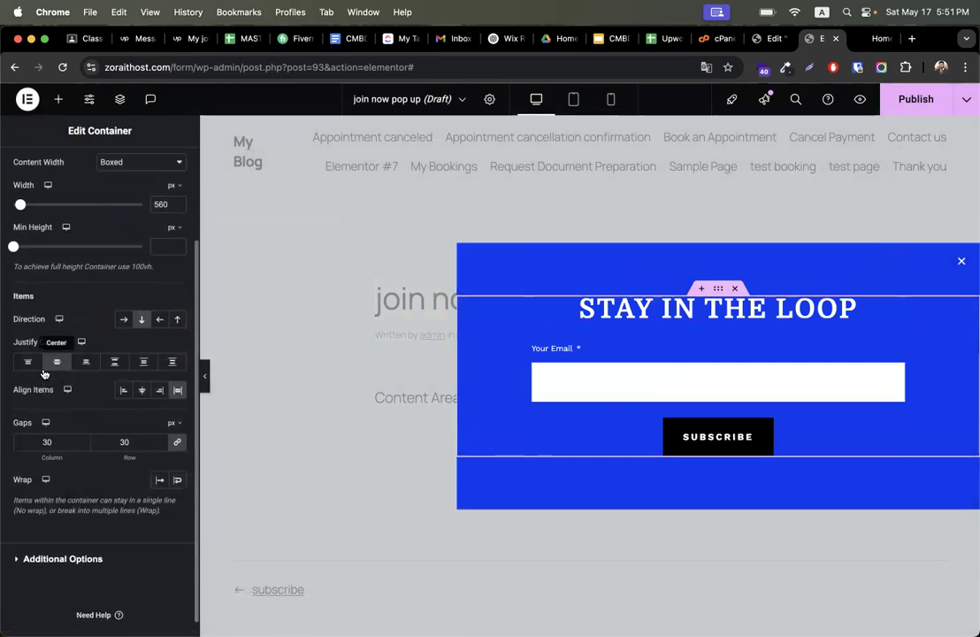
pyautogui.scroll(-1, 53, 476)
pyautogui.scroll(6, 53, 476)
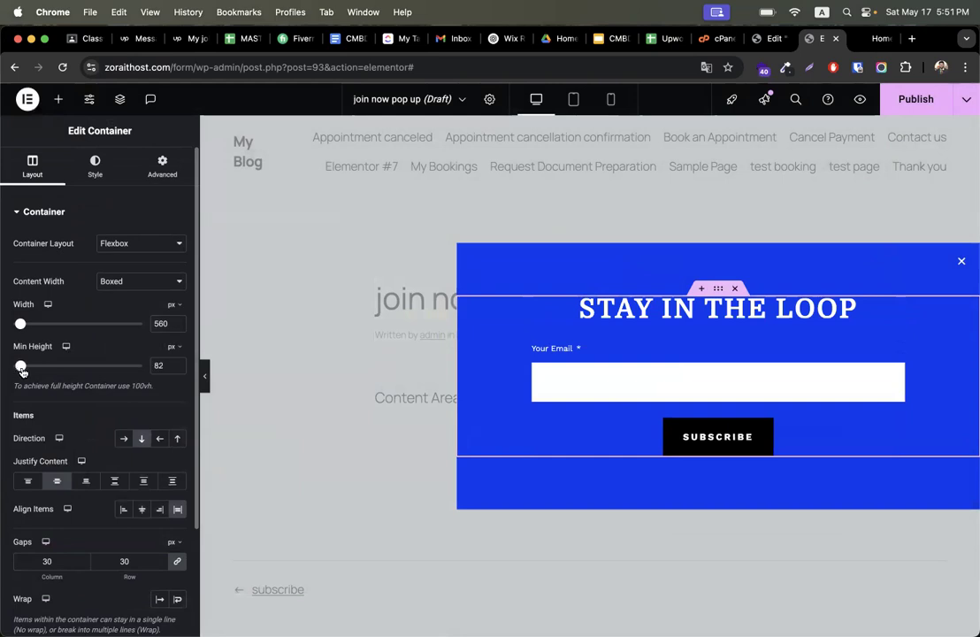
pyautogui.moveTo(21, 326); pyautogui.dragTo(22, 324)
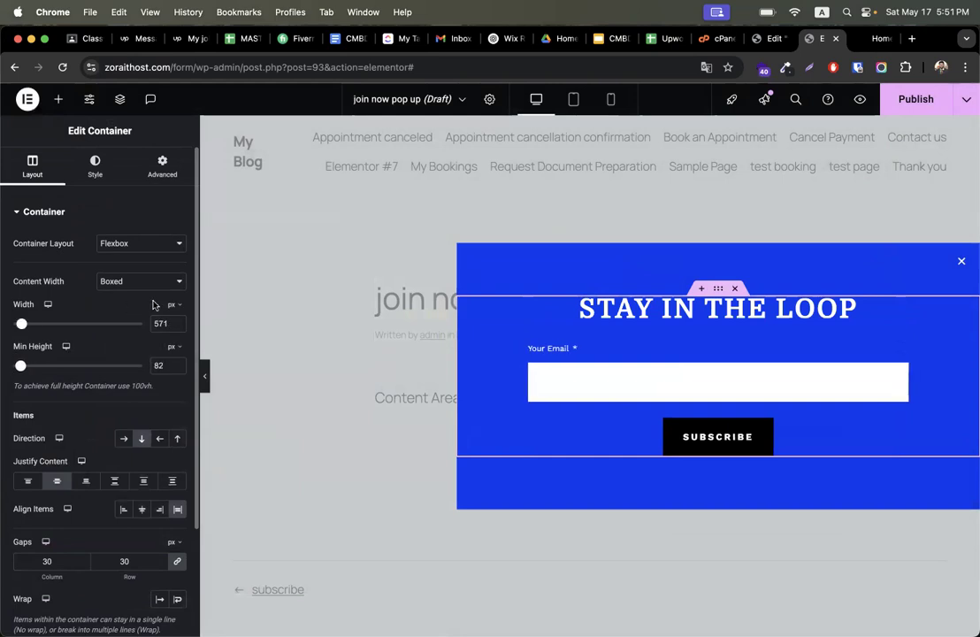
pyautogui.click(568, 264)
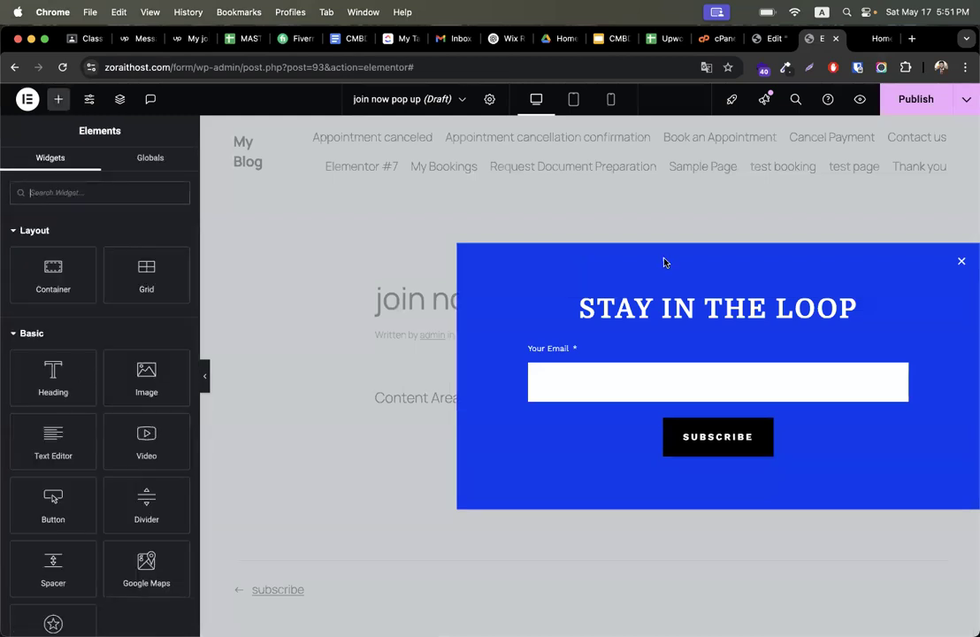
# - Inspect the popup container's layout settings and additional options
pyautogui.click(157, 159)
pyautogui.click(51, 157)
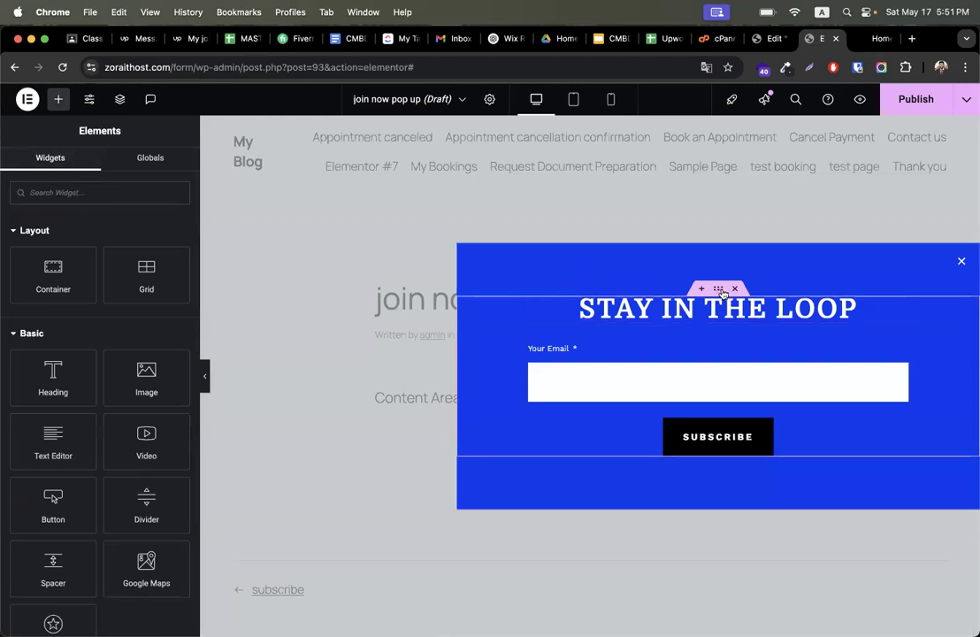
pyautogui.click(718, 291)
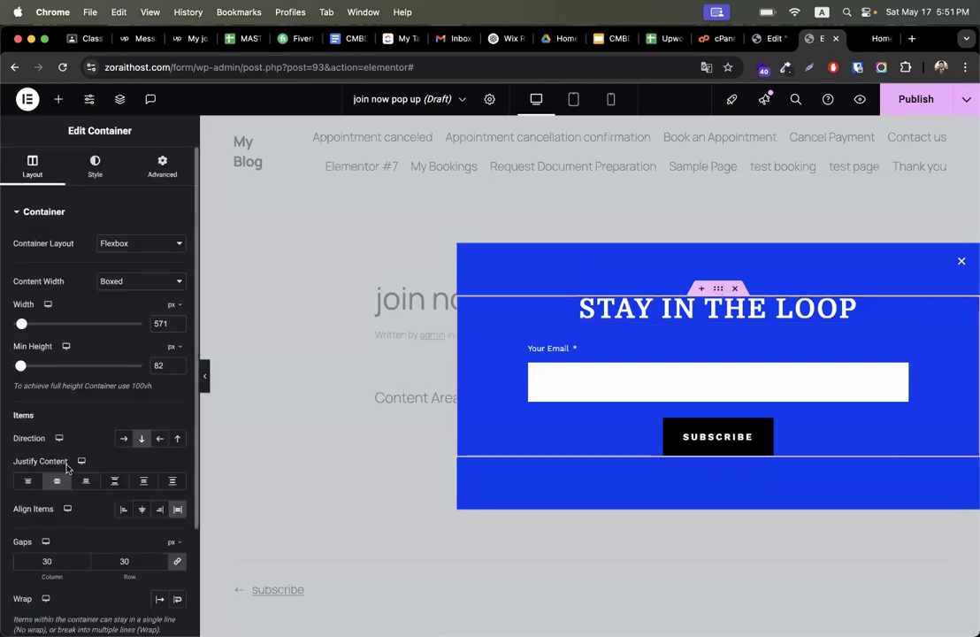
pyautogui.scroll(-3, 68, 401)
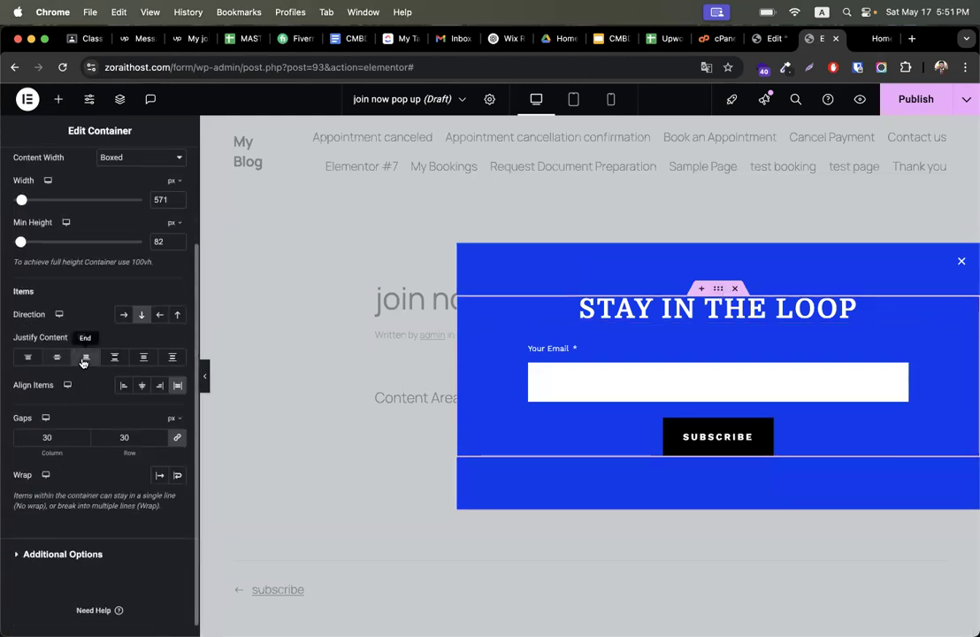
pyautogui.click(54, 560)
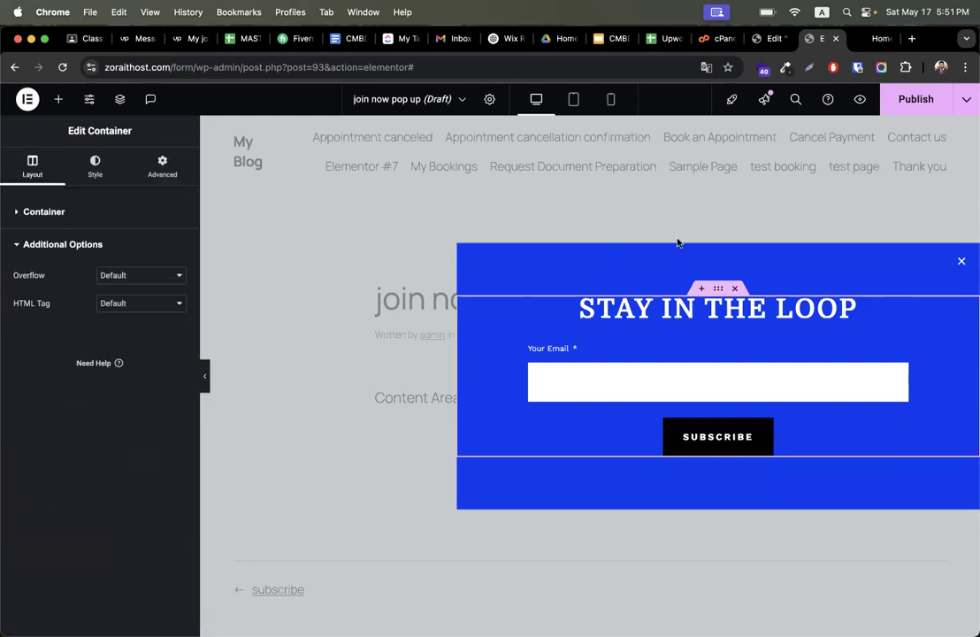
pyautogui.click(591, 269)
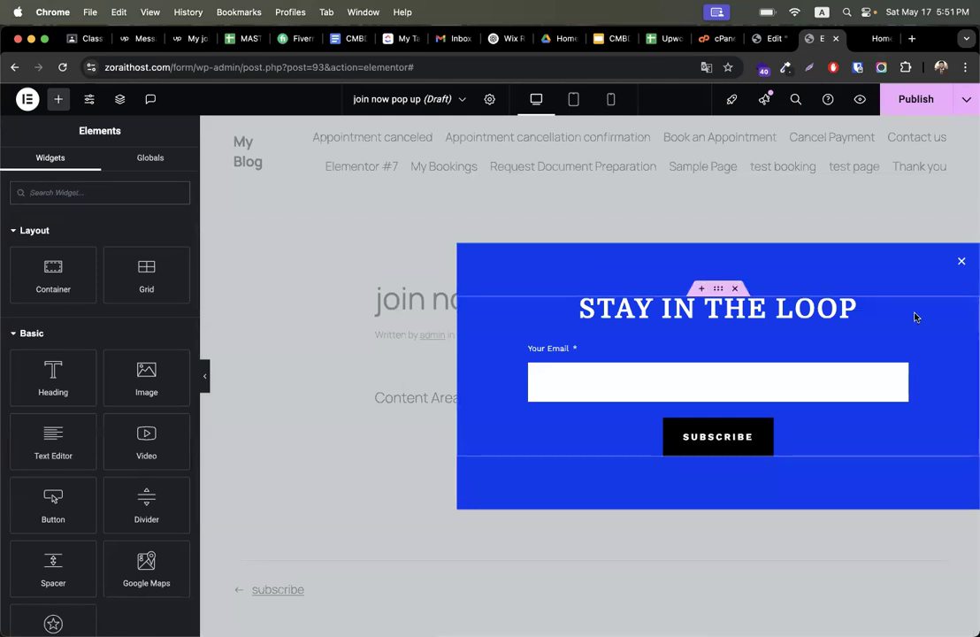
pyautogui.click(150, 159)
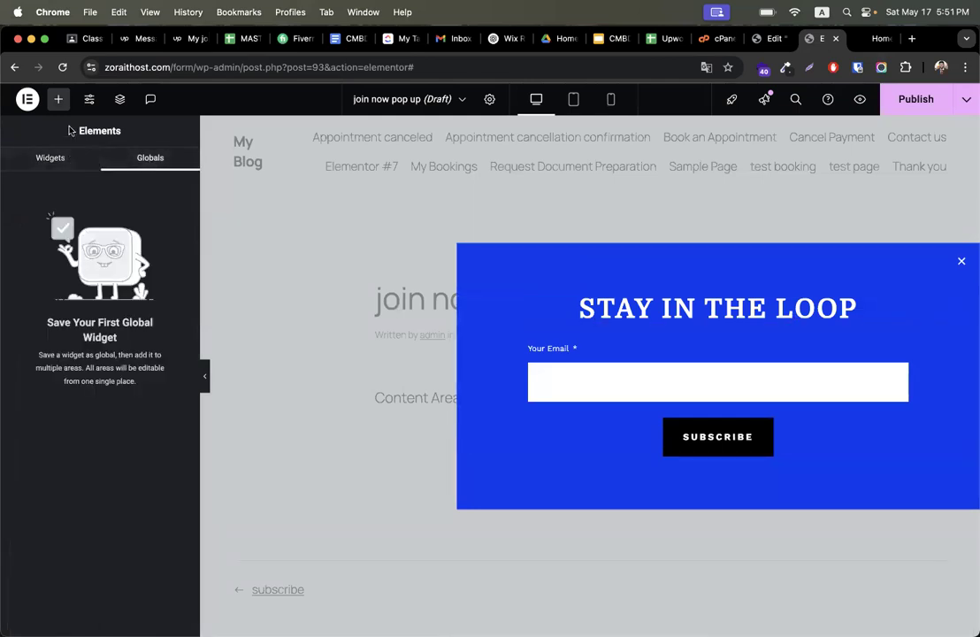
pyautogui.click(29, 99)
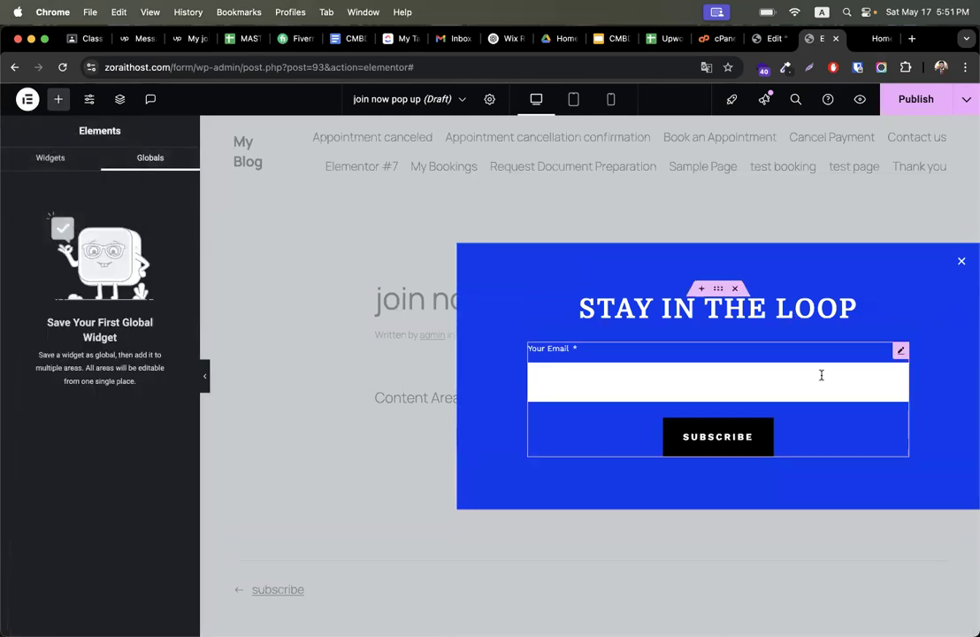
# - Inspect the popup's email form settings and the list of recent documents
pyautogui.click(820, 380)
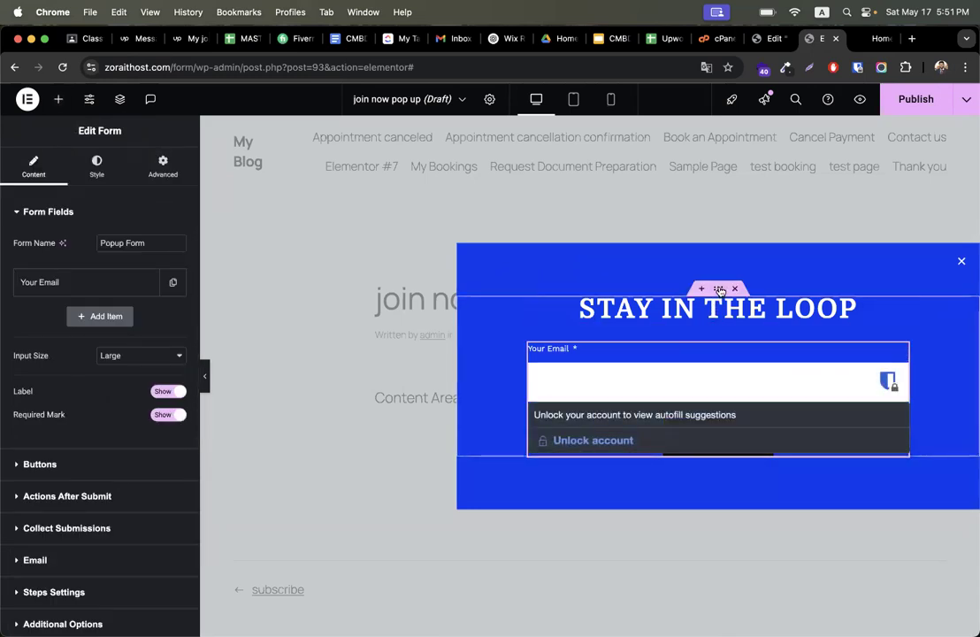
pyautogui.click(721, 289)
pyautogui.click(847, 262)
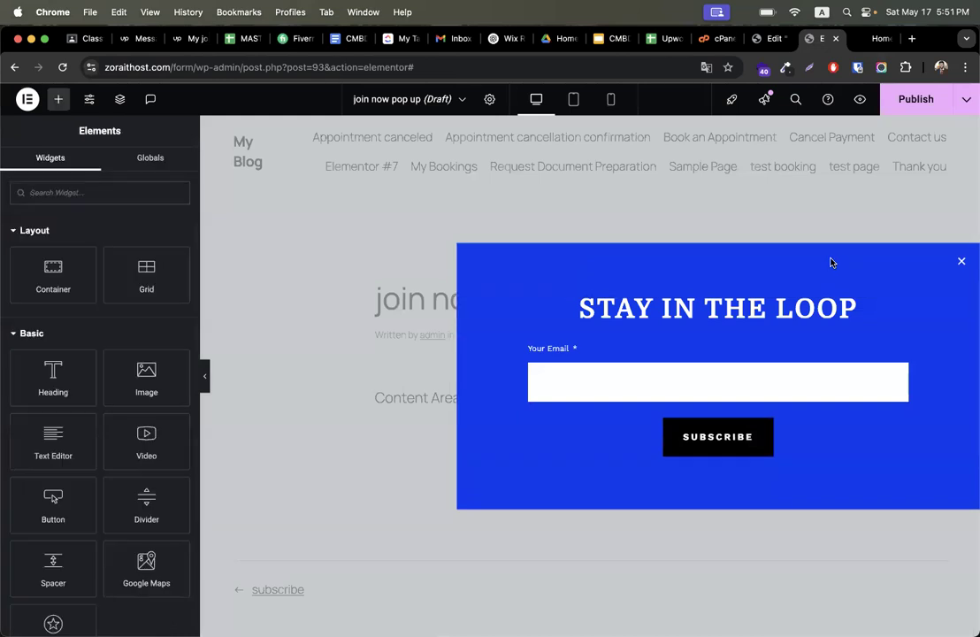
pyautogui.click(425, 99)
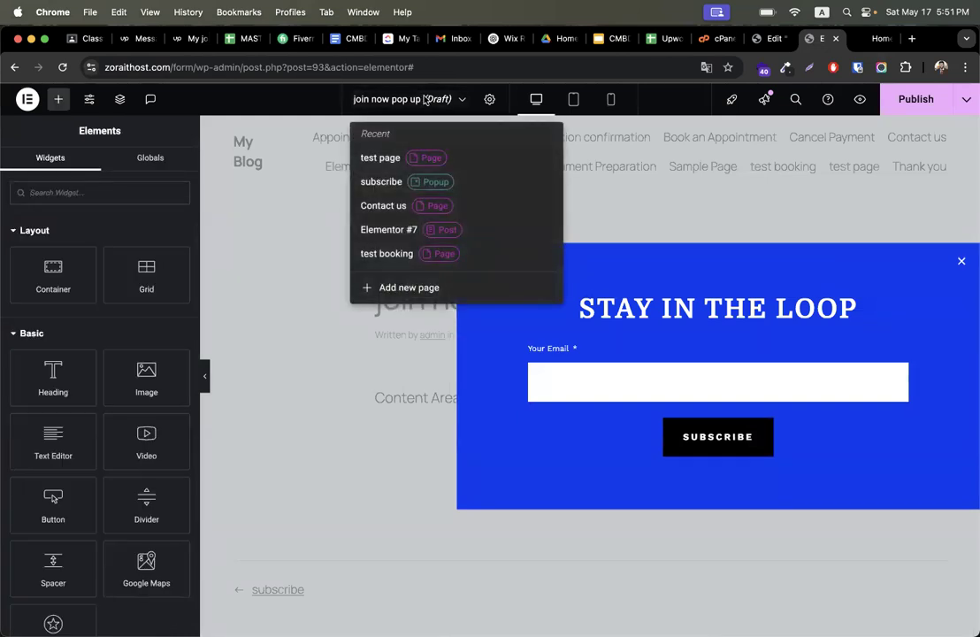
pyautogui.click(425, 99)
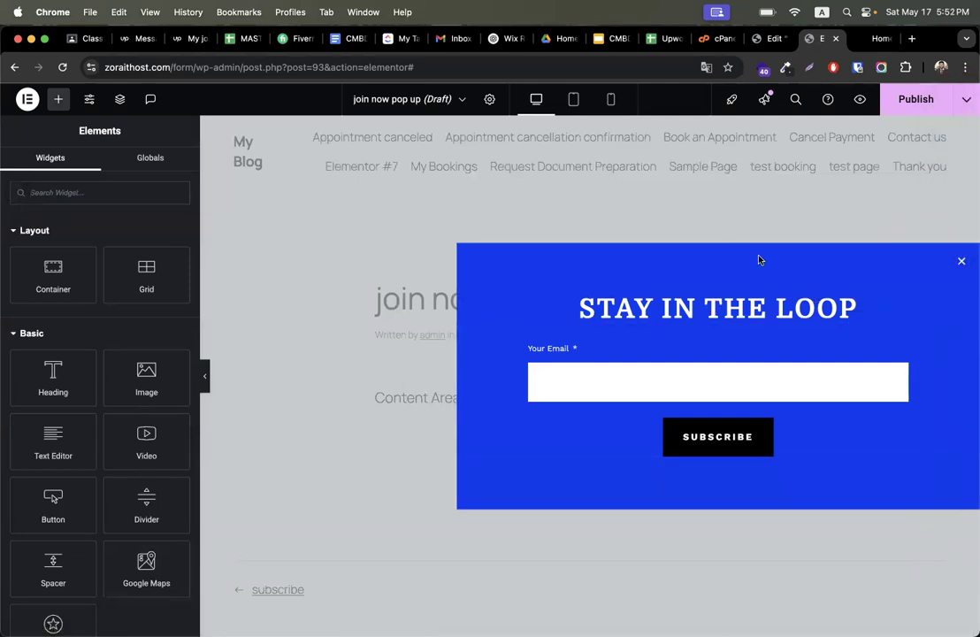
pyautogui.click(691, 382)
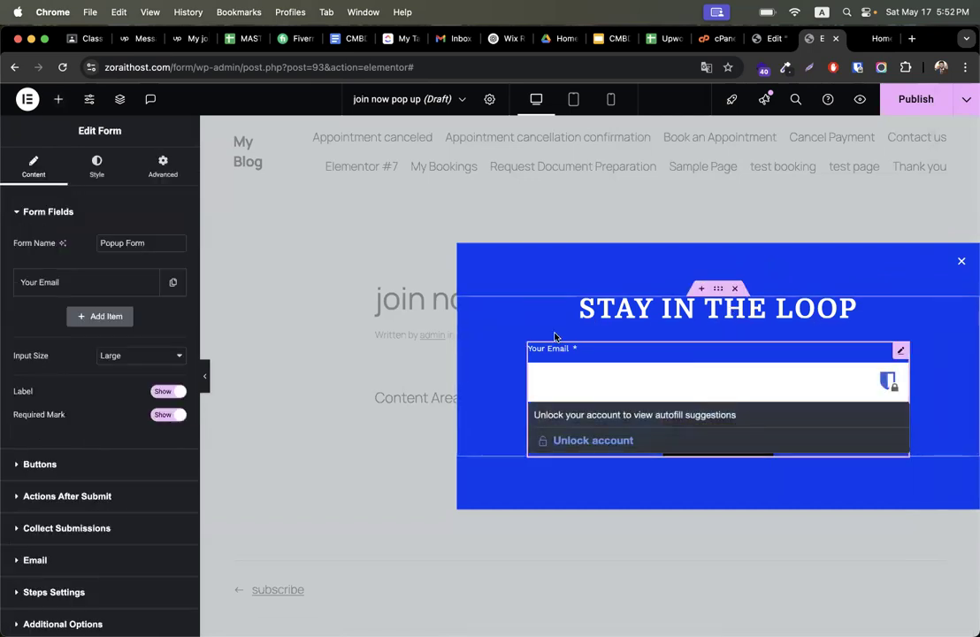
pyautogui.click(580, 297)
pyautogui.click(687, 285)
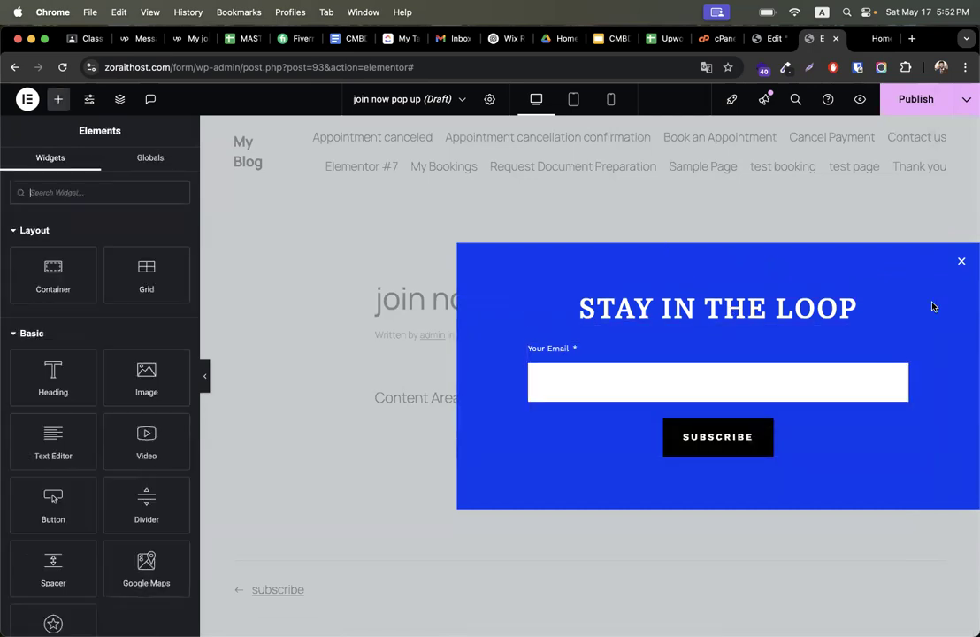
# - Select the Stay in the Loop heading to edit its title
pyautogui.click(732, 307)
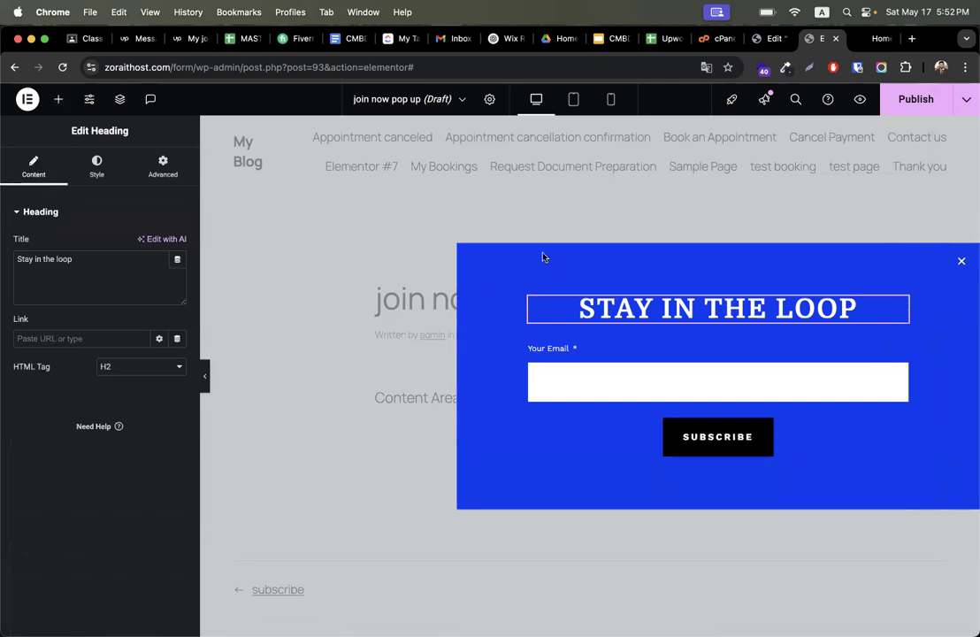
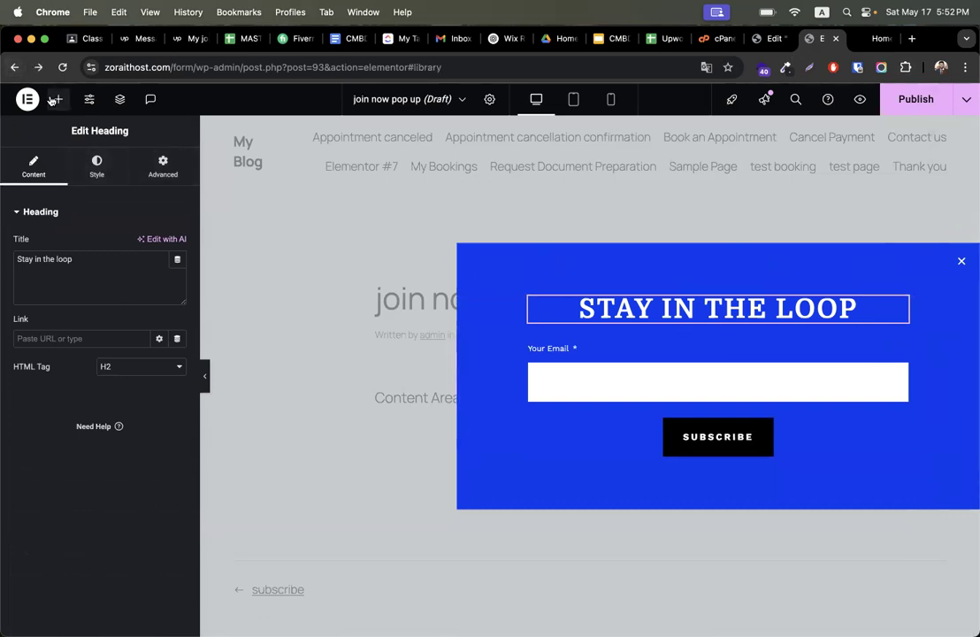
# - Return to the Popups template list and trash the draft join now pop up template
pyautogui.click(14, 67)
pyautogui.click(507, 259)
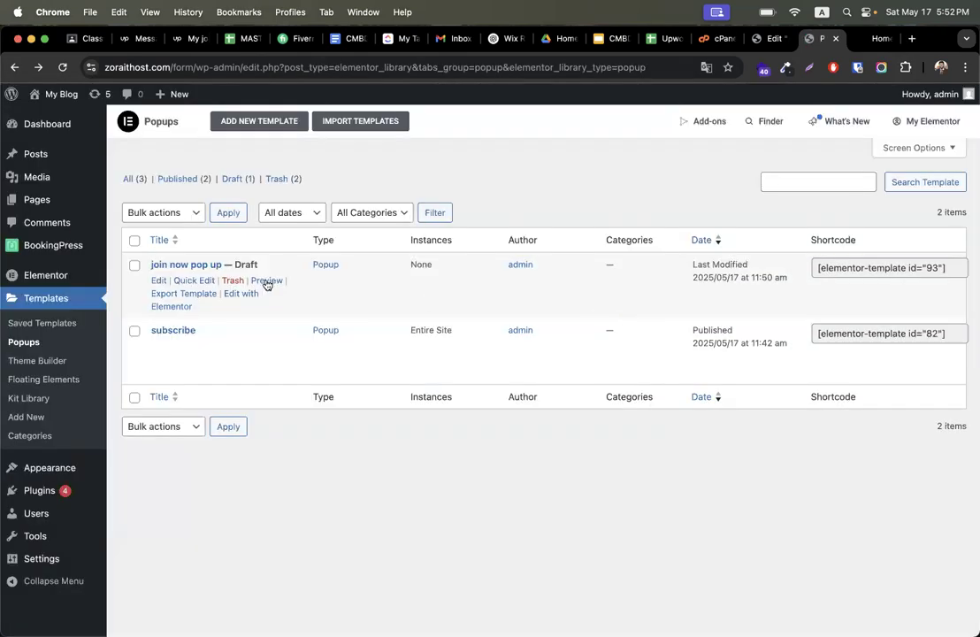
pyautogui.click(233, 281)
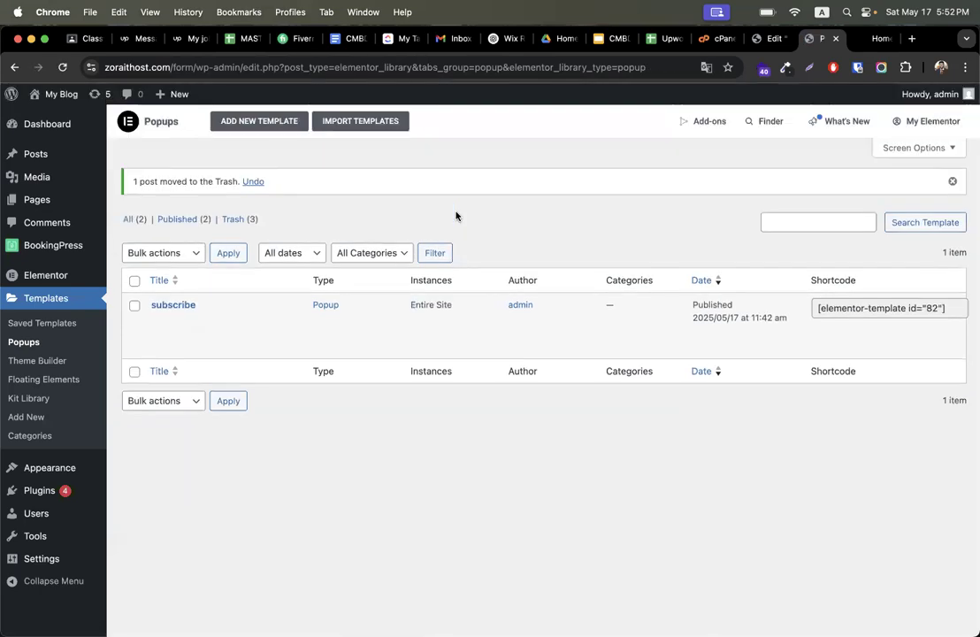
# - Create a new popup template named join now and insert the Stay in the Loop popup design from the library
pyautogui.click(259, 121)
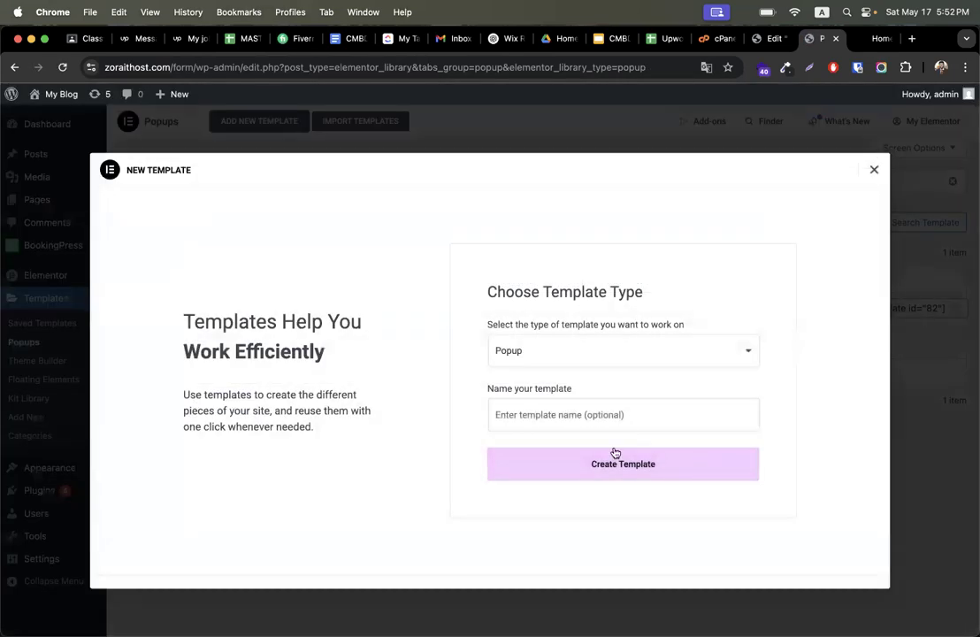
pyautogui.click(584, 424)
pyautogui.write('join now')
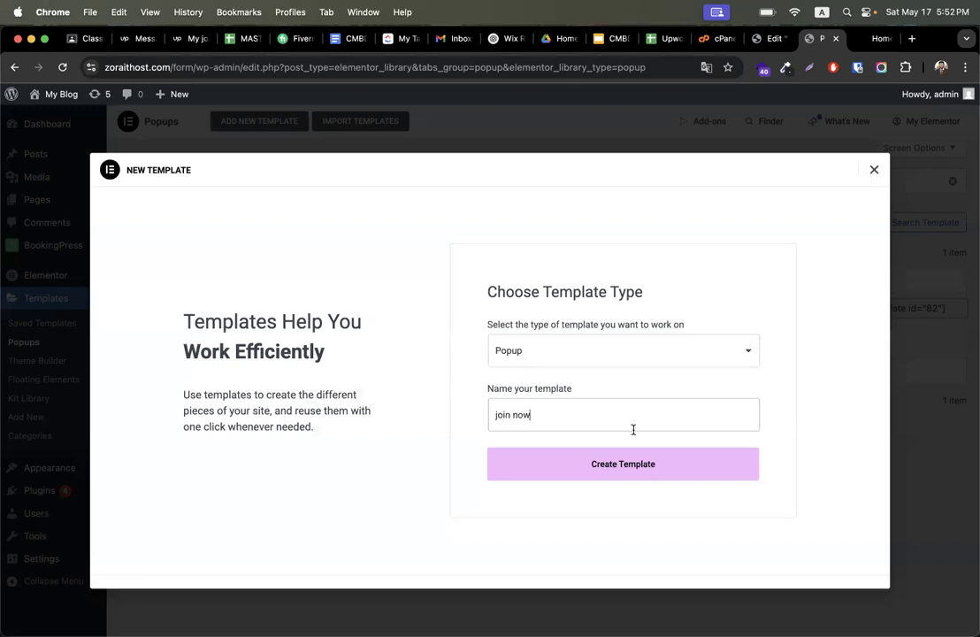
pyautogui.click(606, 466)
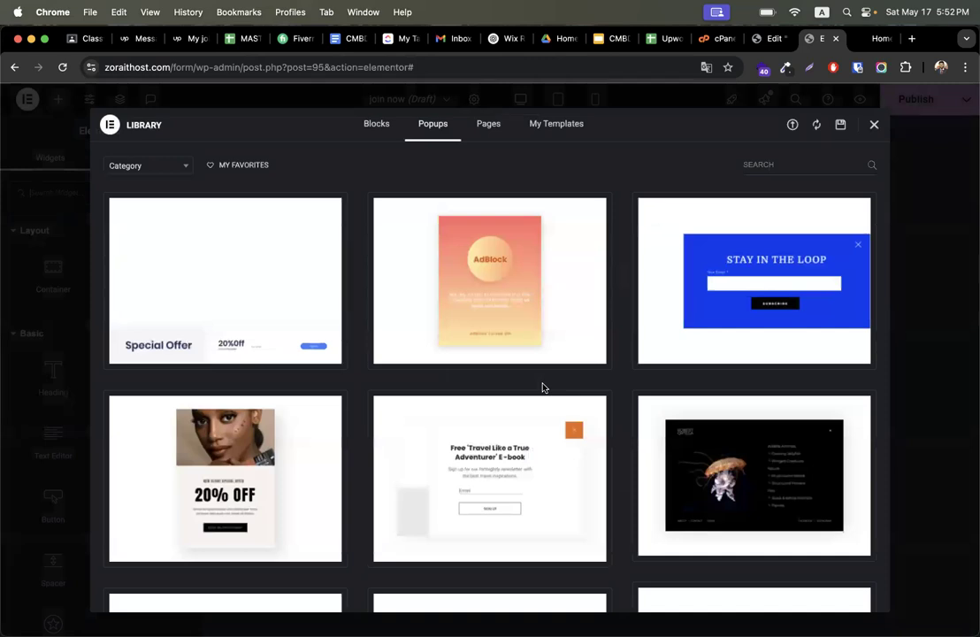
pyautogui.moveTo(752, 283)
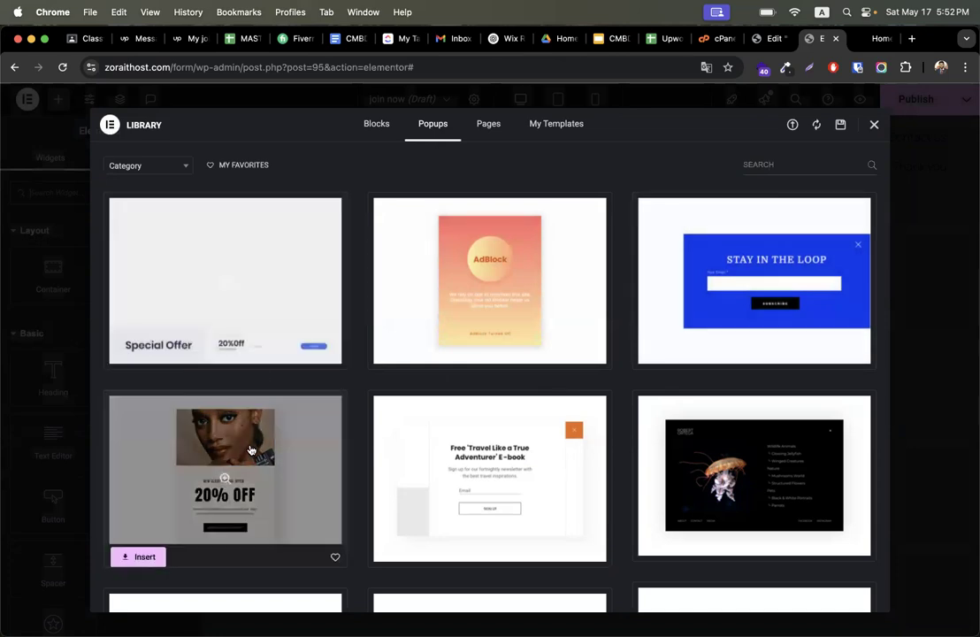
pyautogui.click(676, 356)
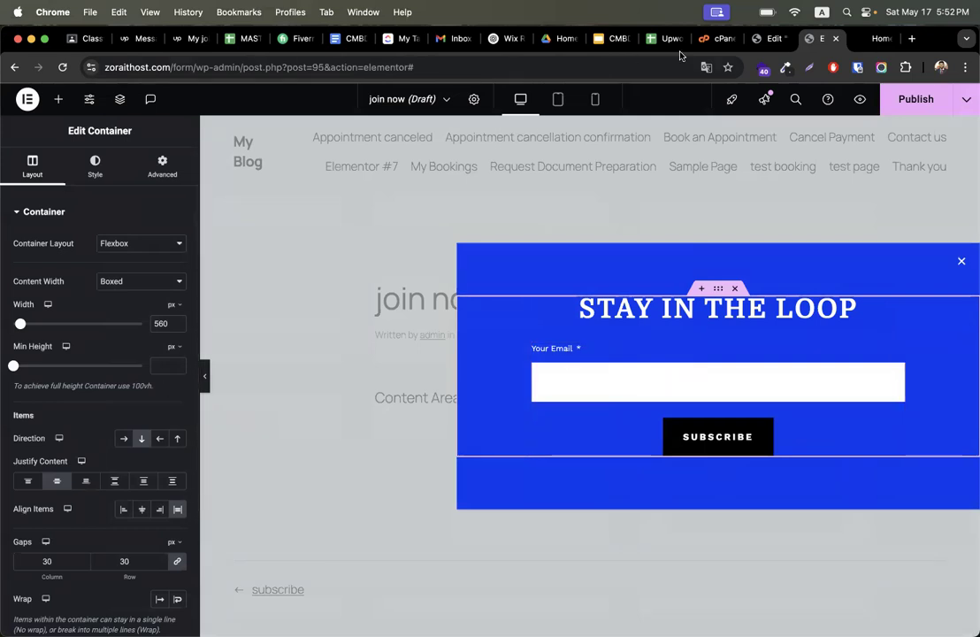
# - On the test page, set the Join Now button's link to the Popup dynamic action with Open Popup
pyautogui.click(768, 38)
pyautogui.scroll(-4, 431, 414)
pyautogui.scroll(-5, 431, 414)
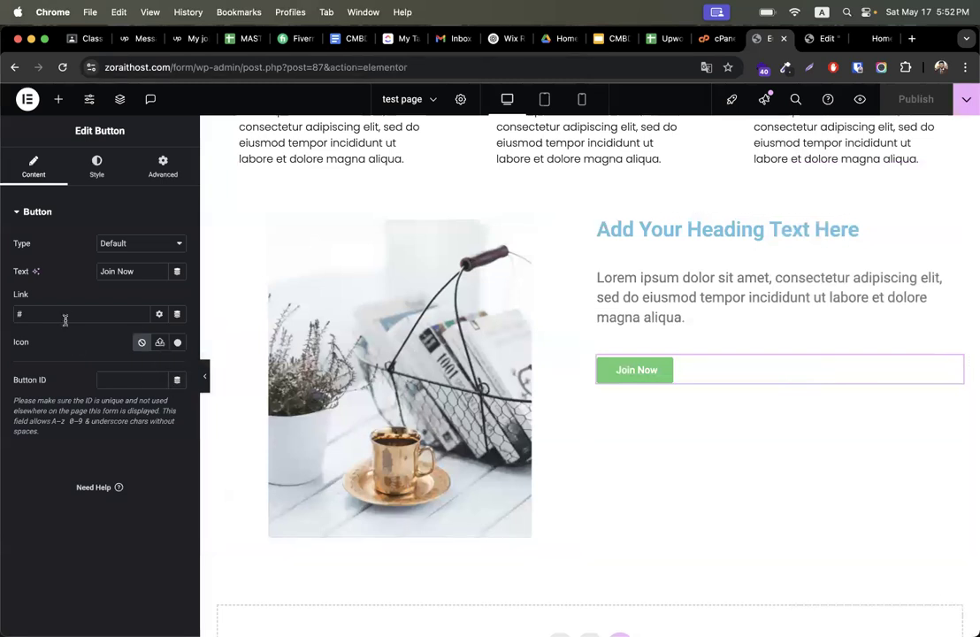
pyautogui.click(158, 316)
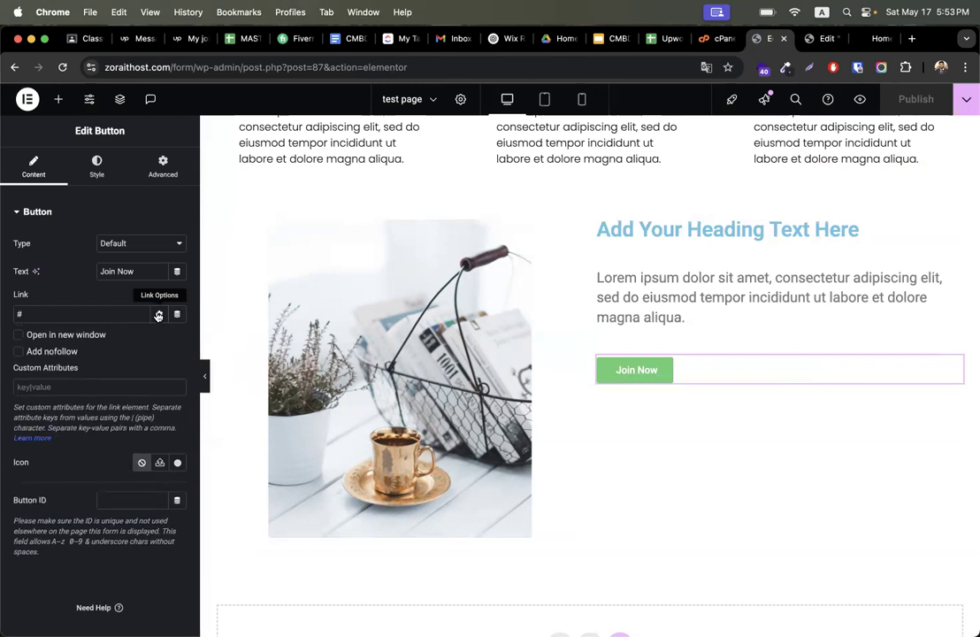
pyautogui.click(158, 315)
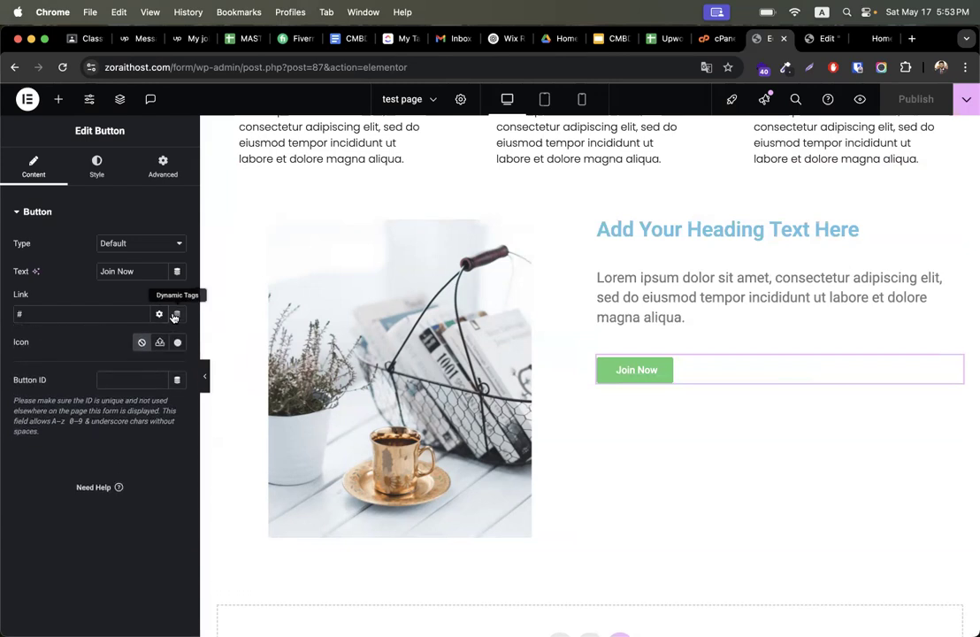
pyautogui.click(175, 315)
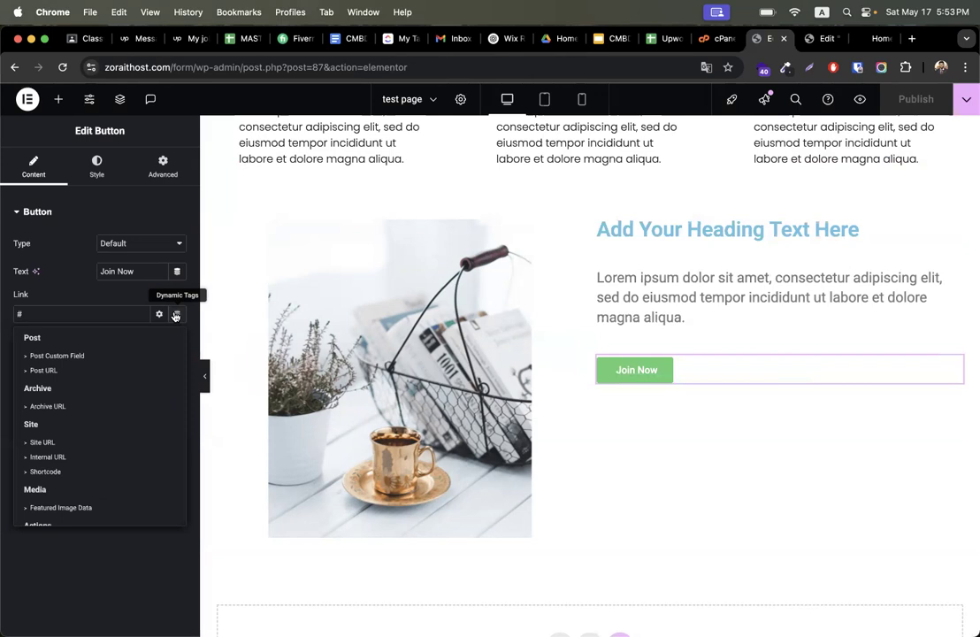
pyautogui.scroll(-5, 101, 393)
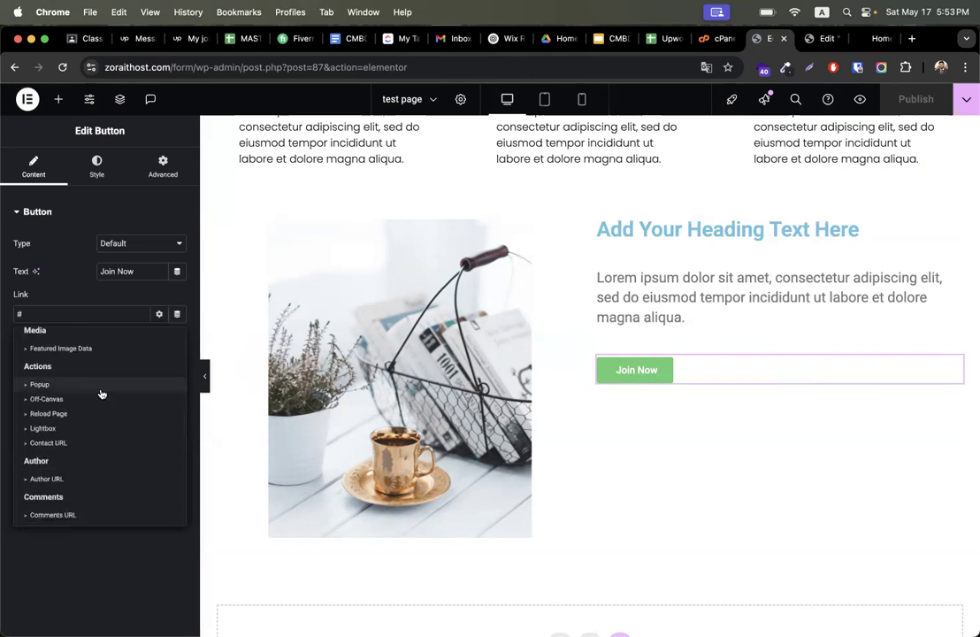
pyautogui.click(40, 385)
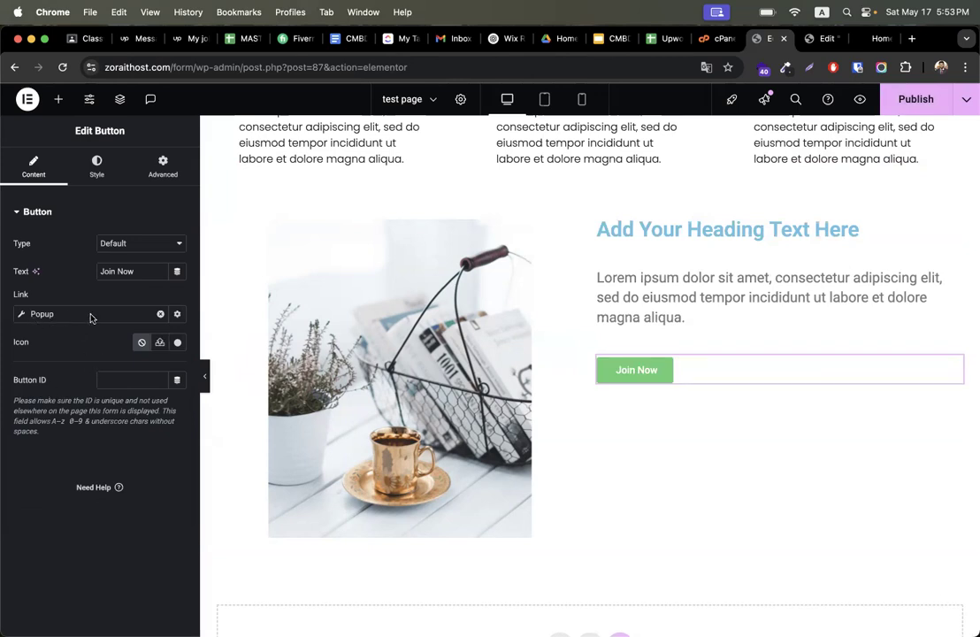
pyautogui.click(141, 318)
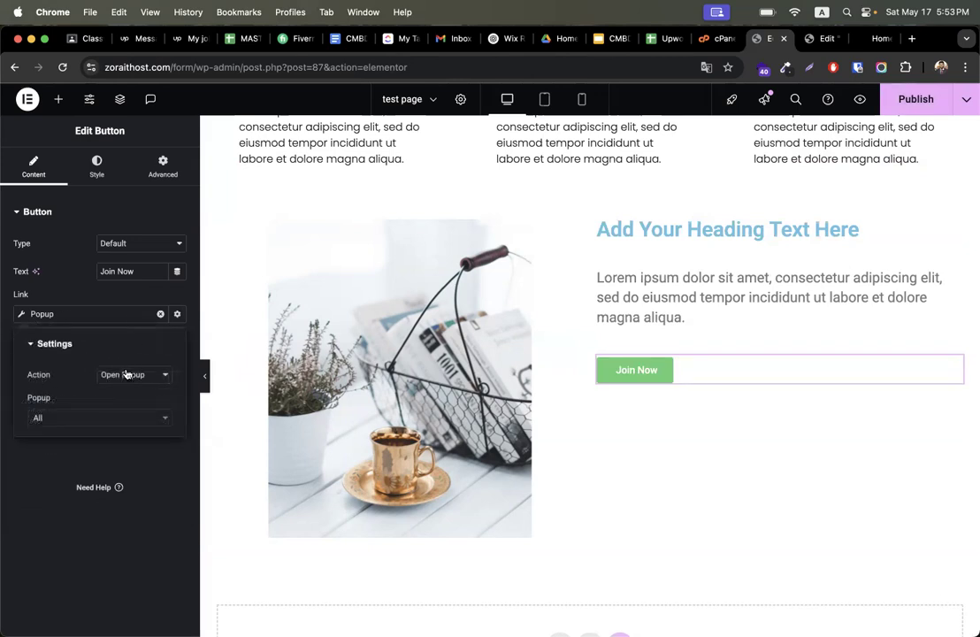
pyautogui.click(107, 423)
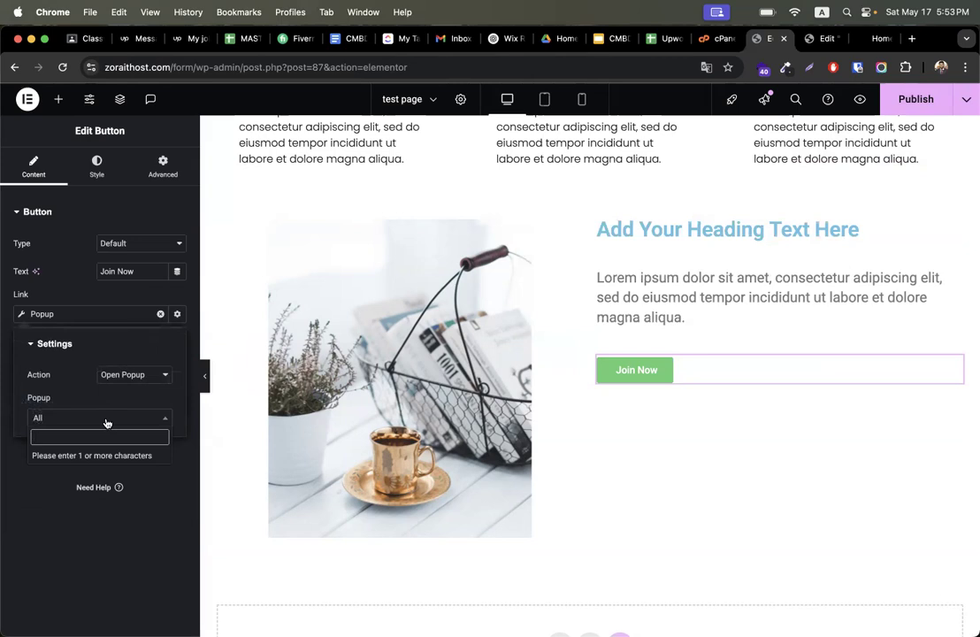
# - Publish the join now popup with the On Click trigger and the Show on devices rule enabled
pyautogui.click(808, 39)
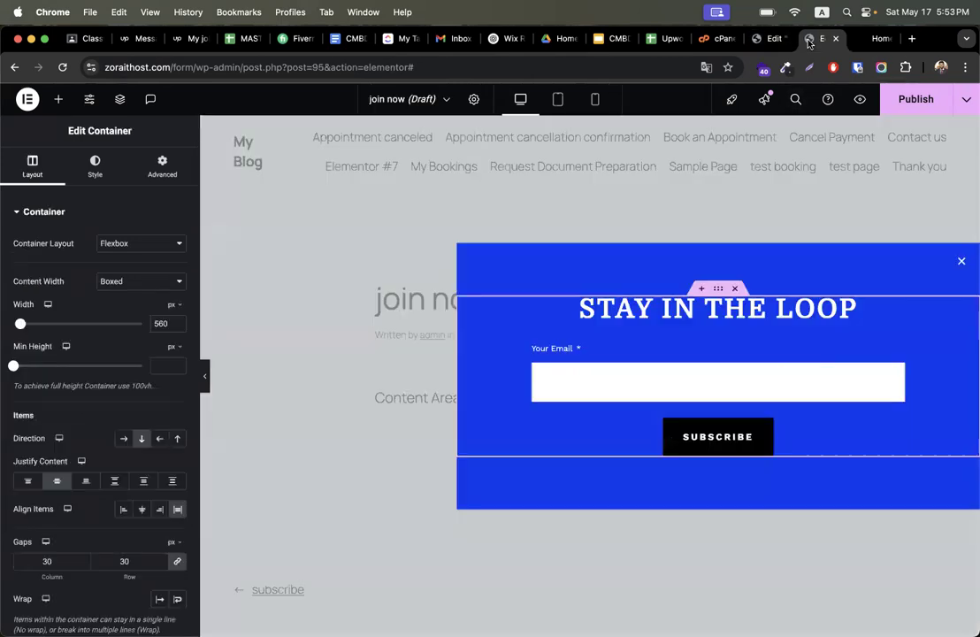
pyautogui.click(912, 99)
pyautogui.click(593, 400)
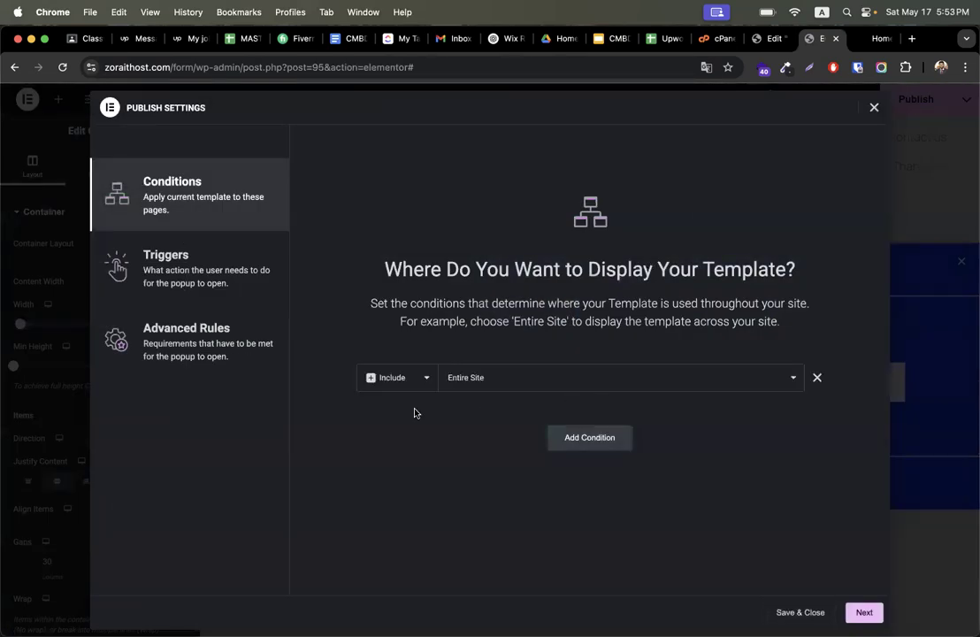
pyautogui.click(209, 275)
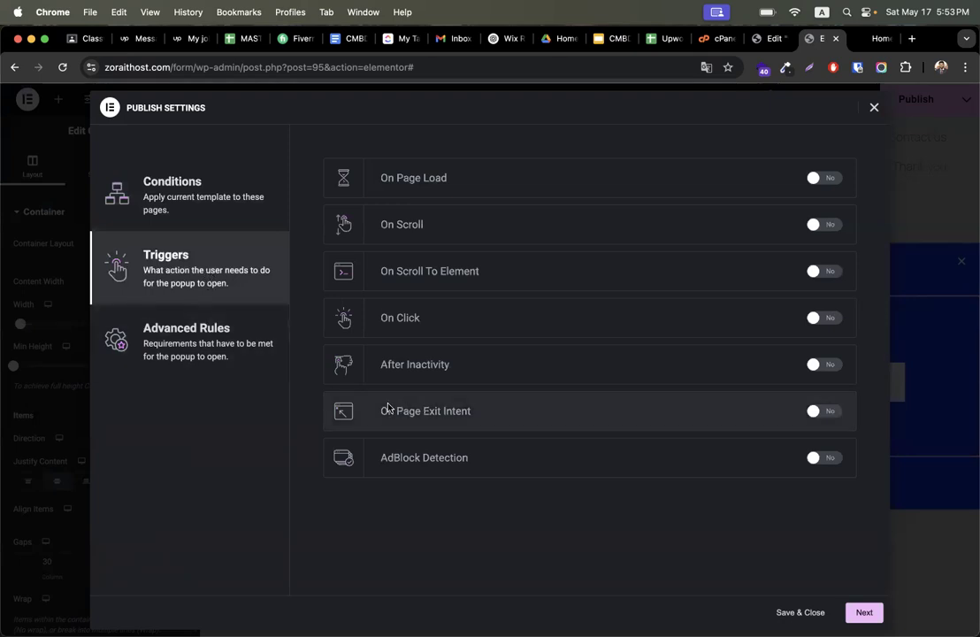
pyautogui.click(225, 355)
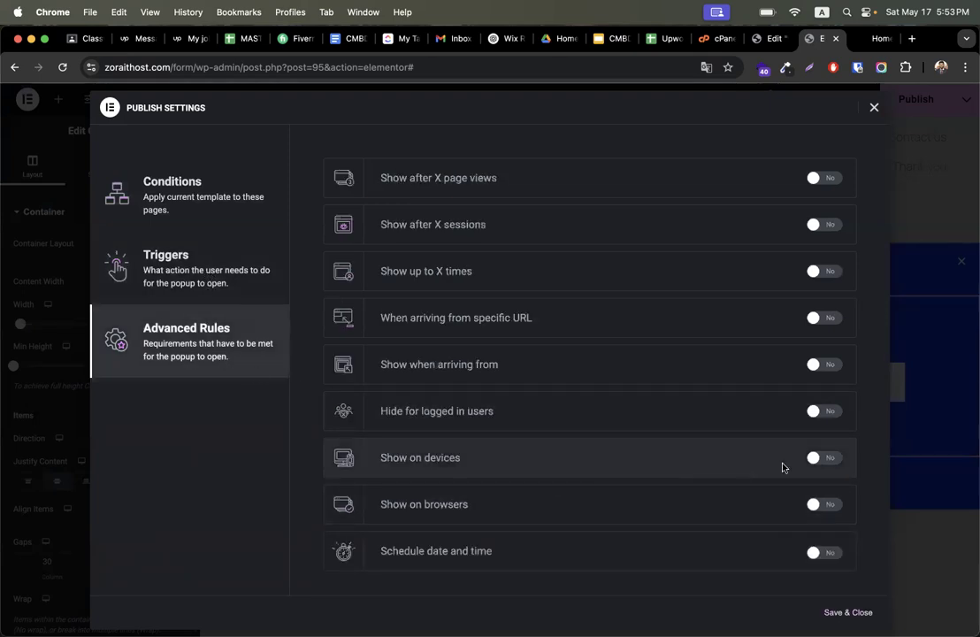
pyautogui.click(208, 287)
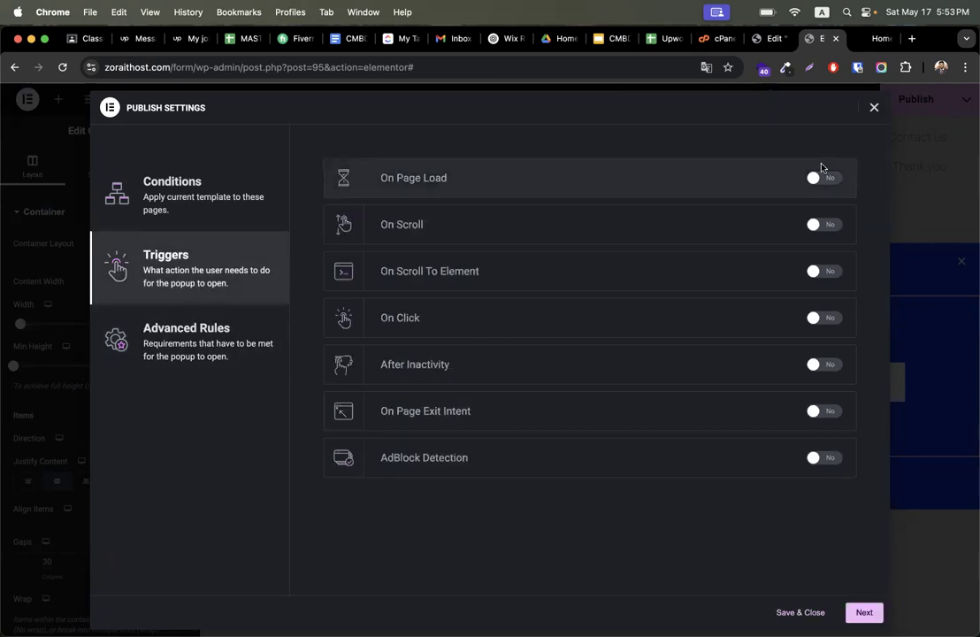
pyautogui.click(829, 318)
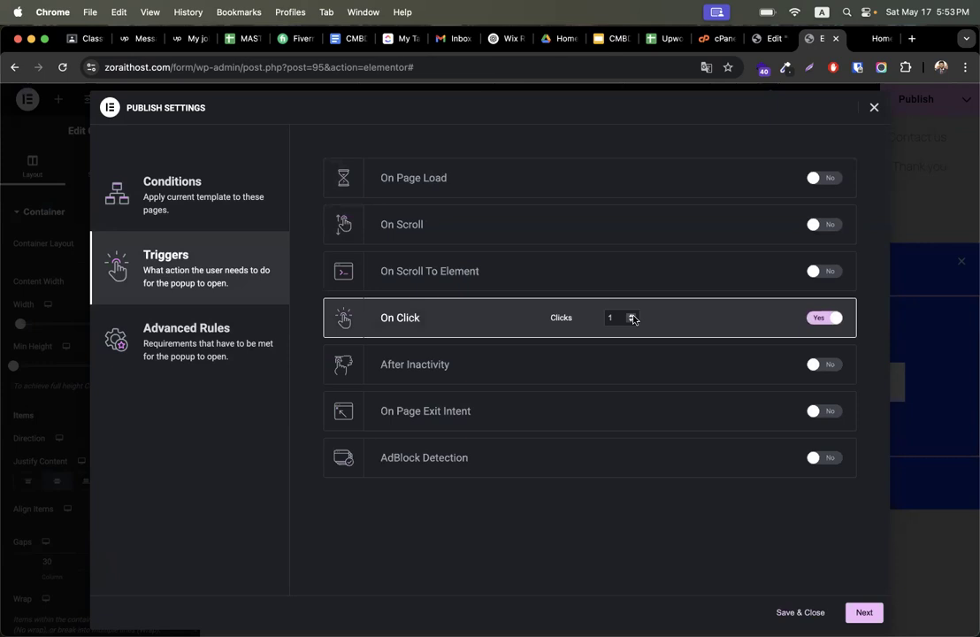
pyautogui.click(245, 320)
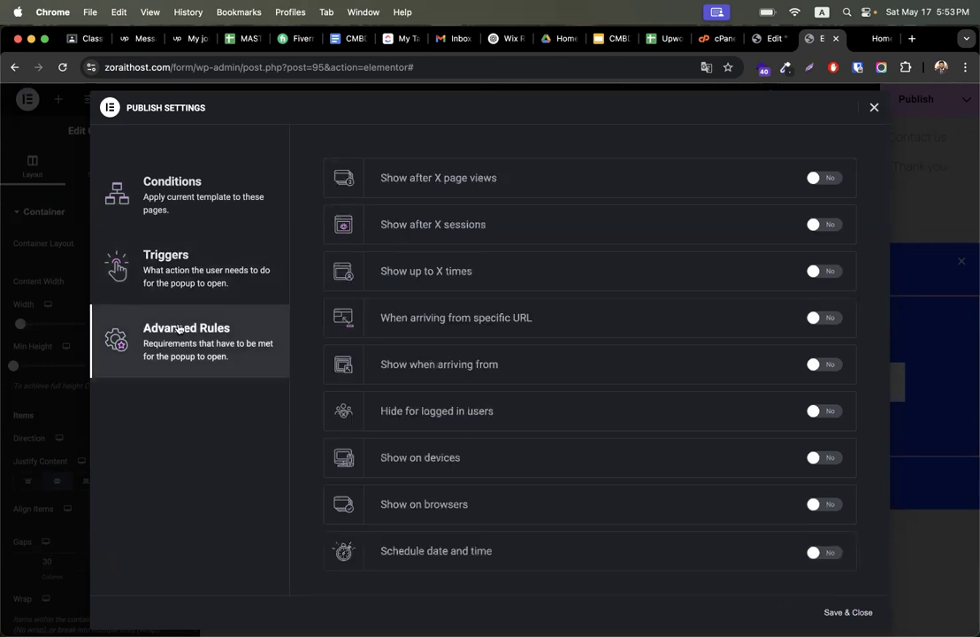
pyautogui.click(825, 457)
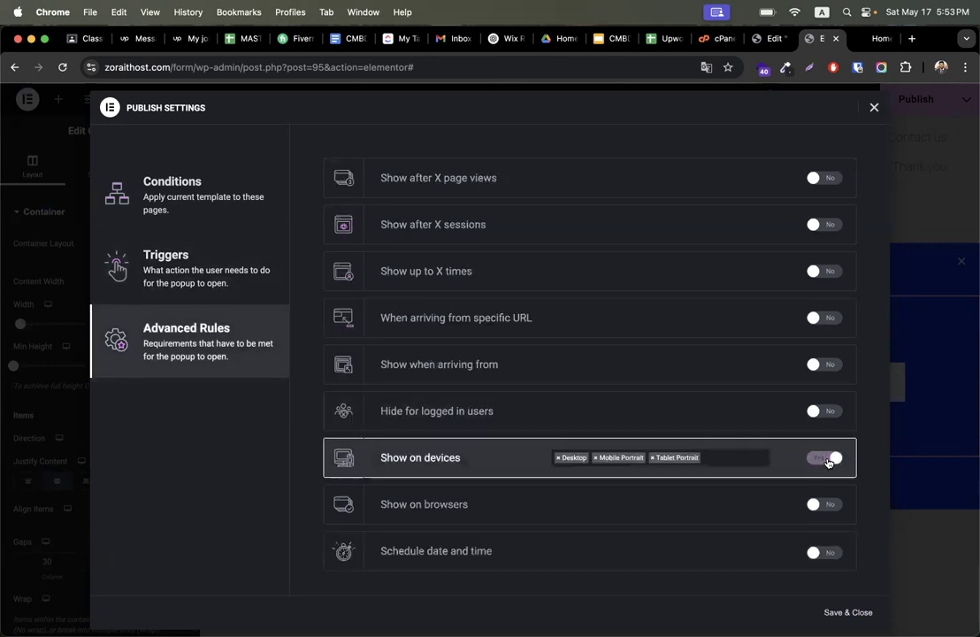
pyautogui.scroll(-1, 726, 420)
pyautogui.click(849, 613)
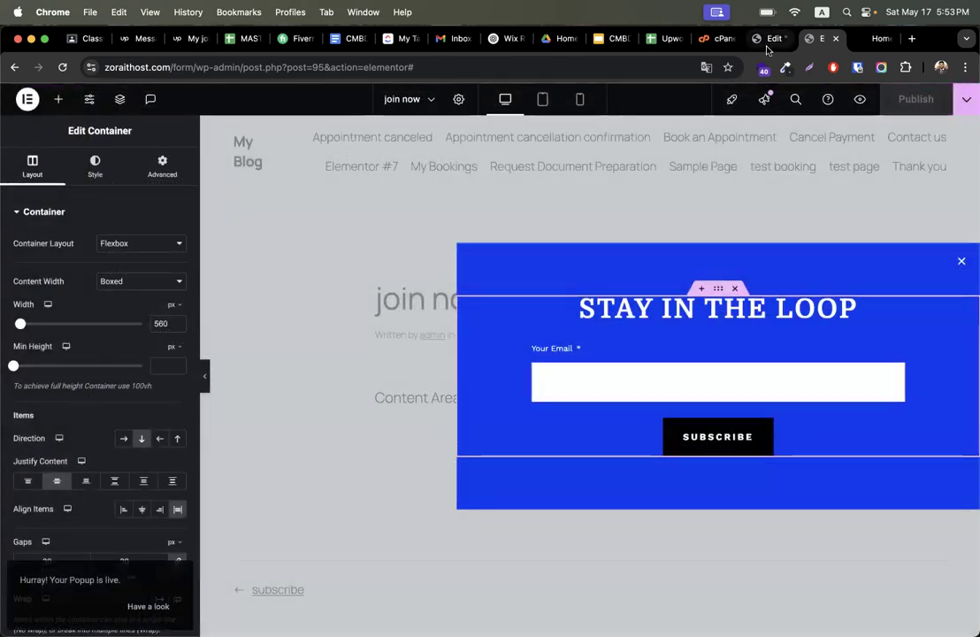
pyautogui.click(762, 39)
pyautogui.click(135, 466)
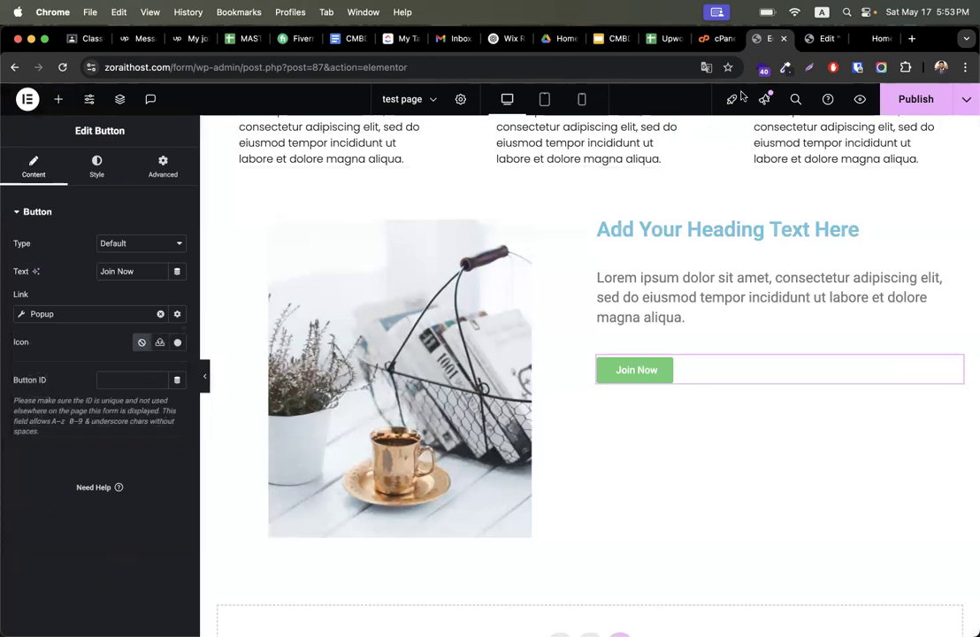
pyautogui.click(809, 38)
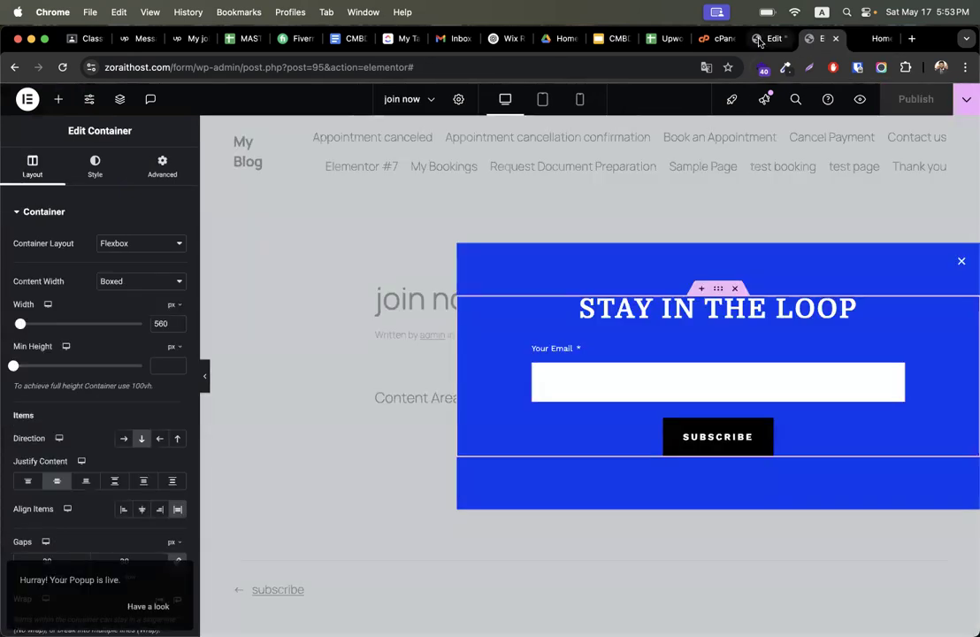
pyautogui.click(768, 38)
# - Link the Join Now button to the Popup dynamic action, opening the join now (Template) popup
pyautogui.click(160, 314)
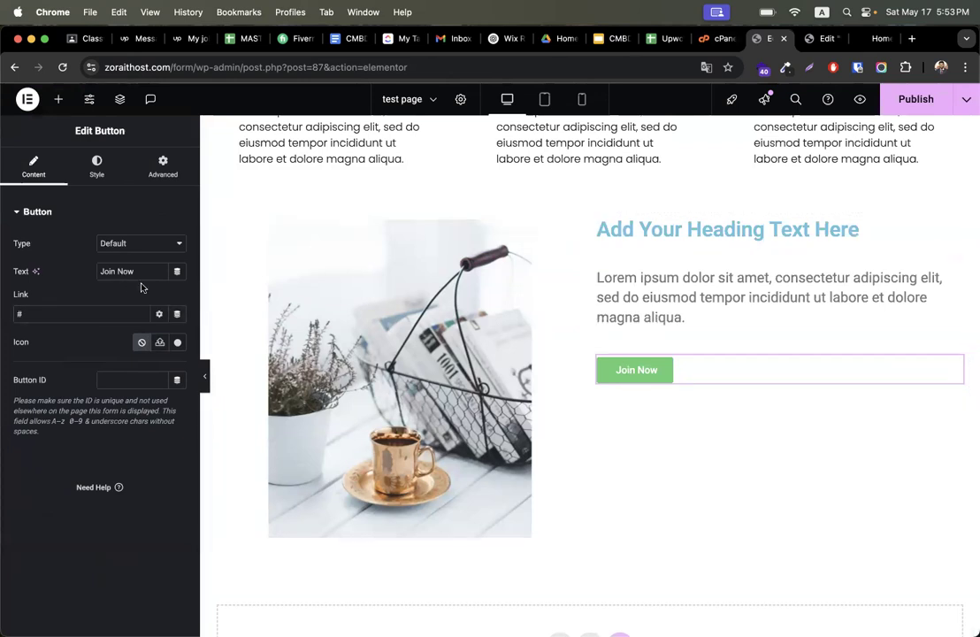
pyautogui.click(177, 315)
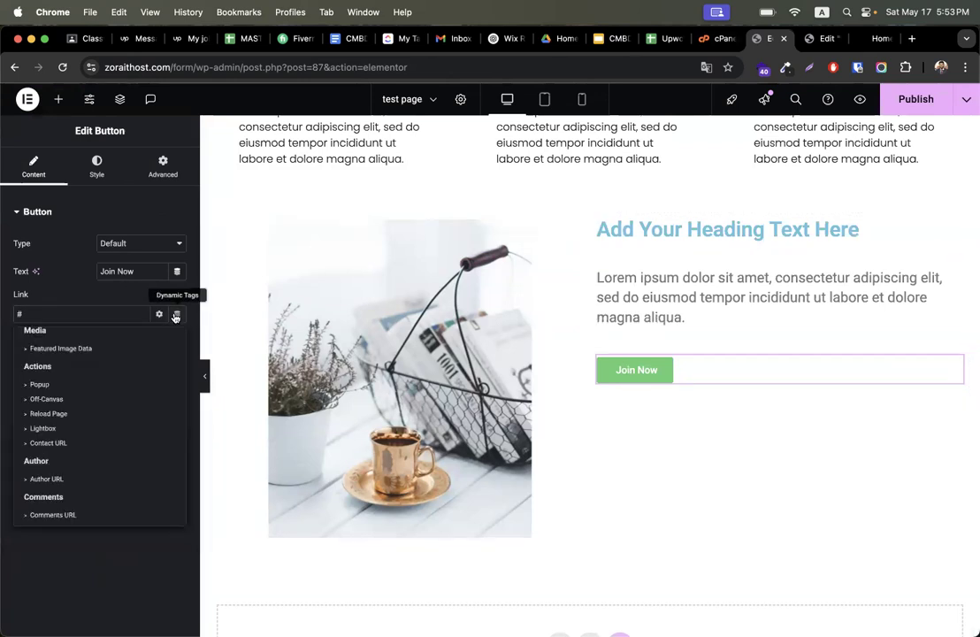
pyautogui.click(40, 384)
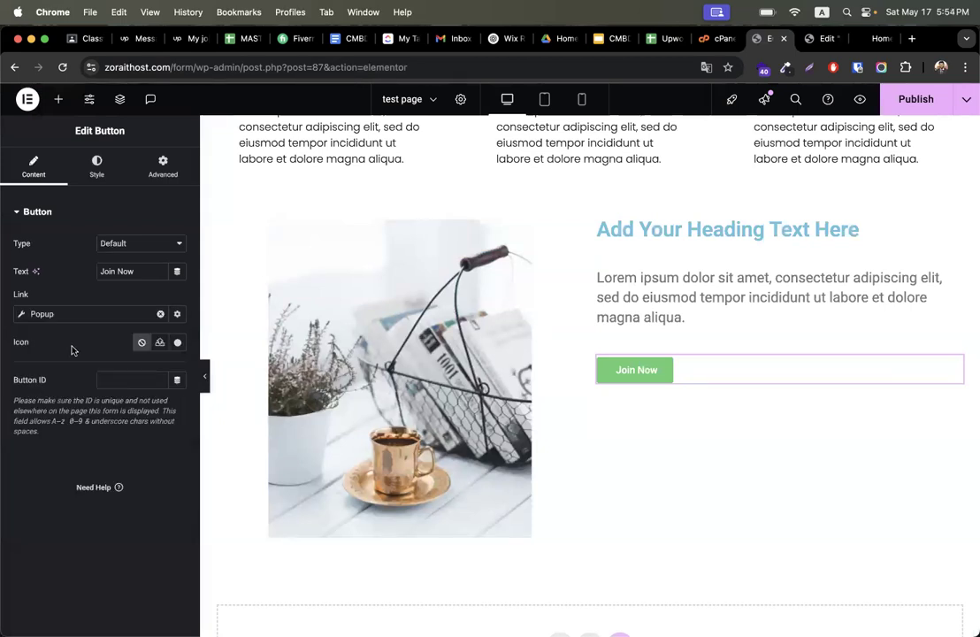
pyautogui.click(177, 314)
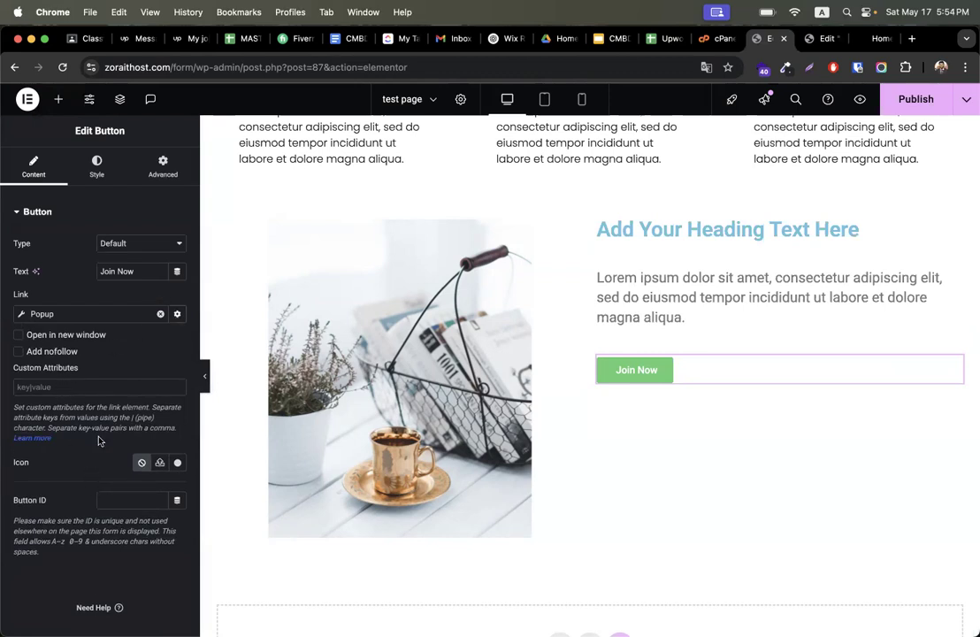
pyautogui.click(175, 316)
pyautogui.click(70, 315)
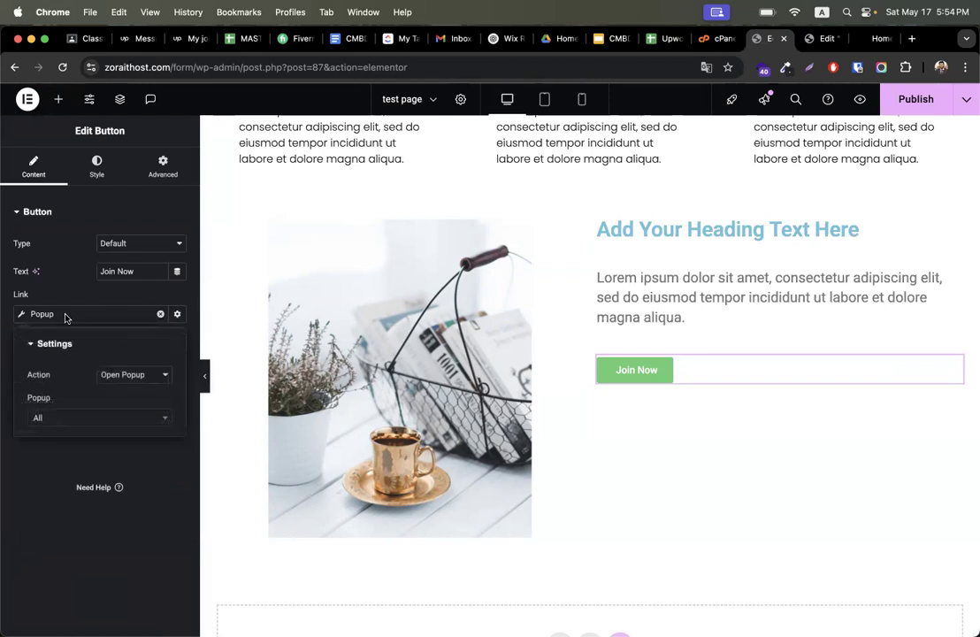
pyautogui.click(85, 316)
pyautogui.click(85, 316)
pyautogui.click(94, 418)
pyautogui.write('join')
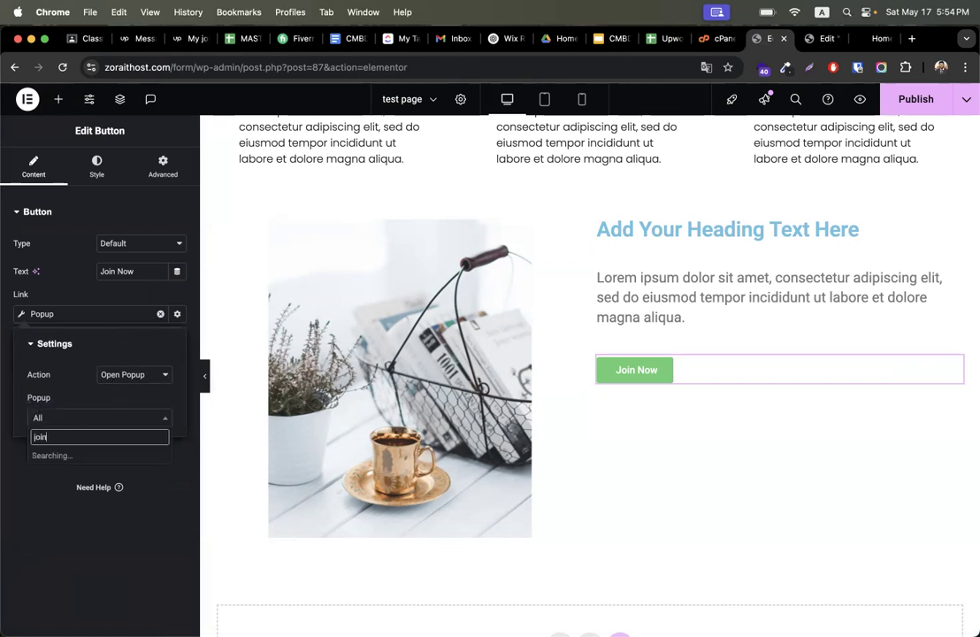
pyautogui.click(55, 456)
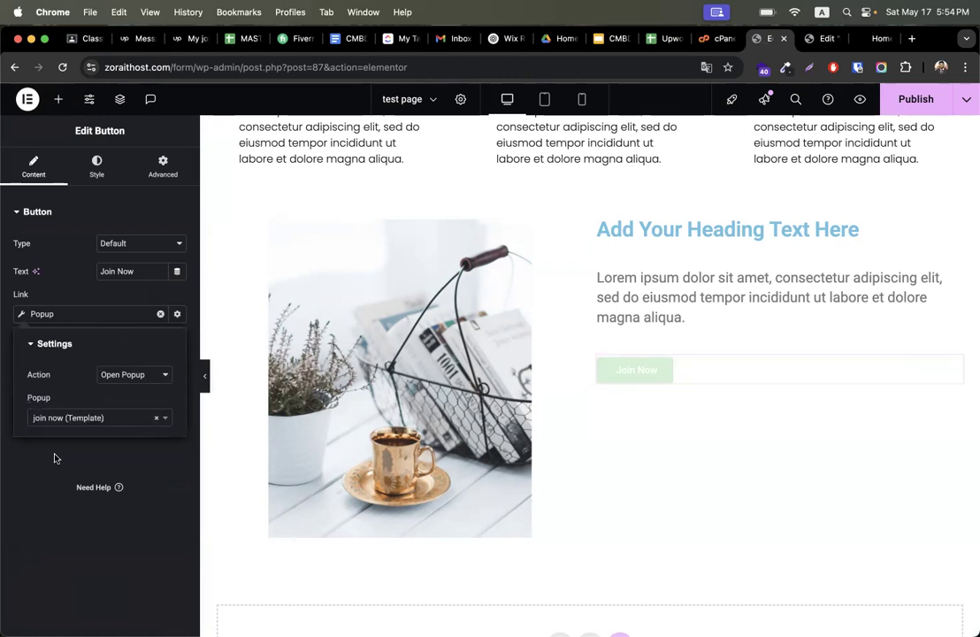
# - Publish the test page and open its preview
pyautogui.click(918, 103)
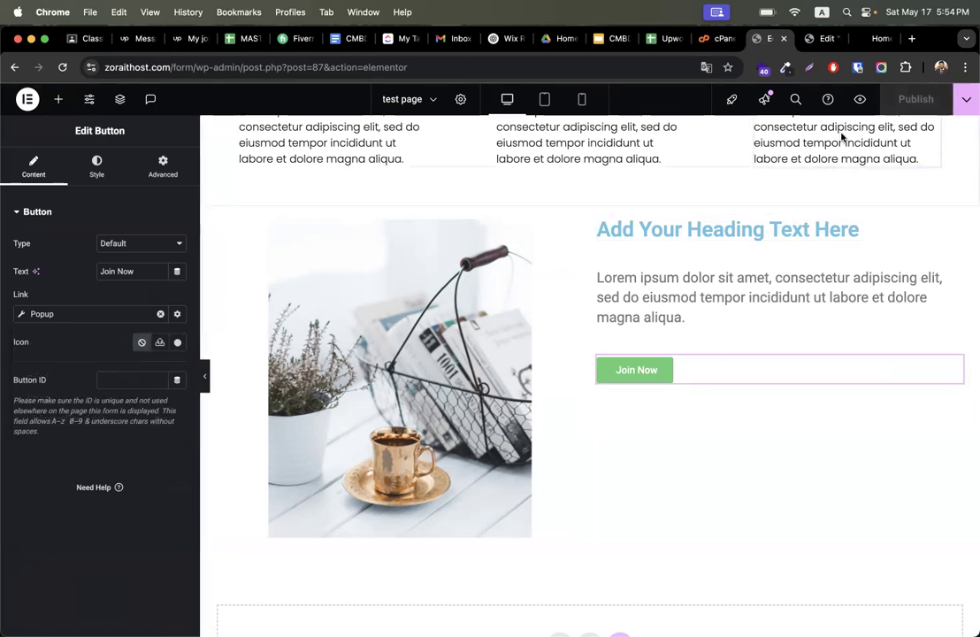
pyautogui.click(859, 100)
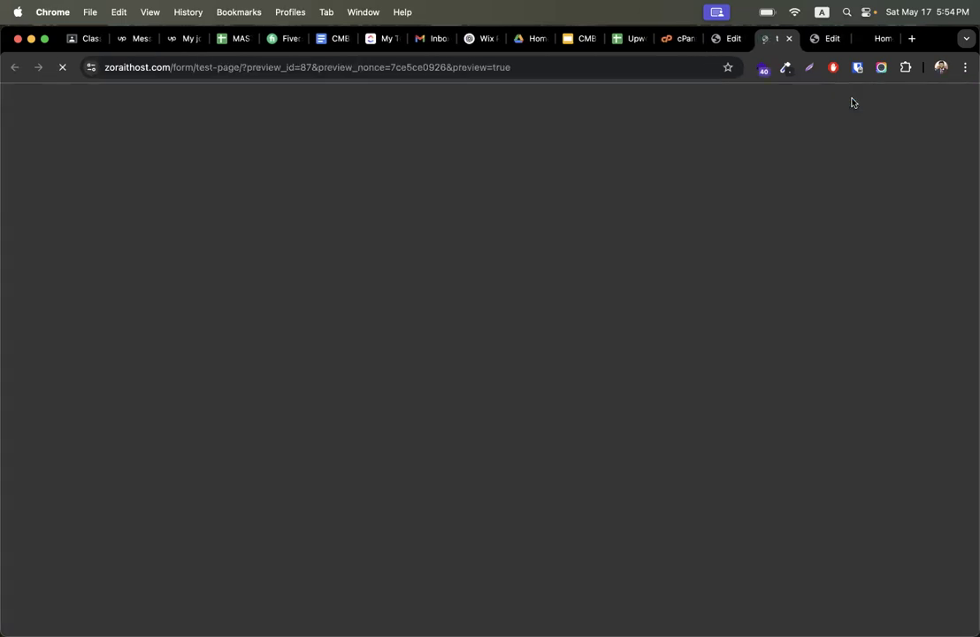
# - Scroll the test page preview and close the popups that open automatically
pyautogui.scroll(-5, 555, 412)
pyautogui.scroll(-3, 558, 412)
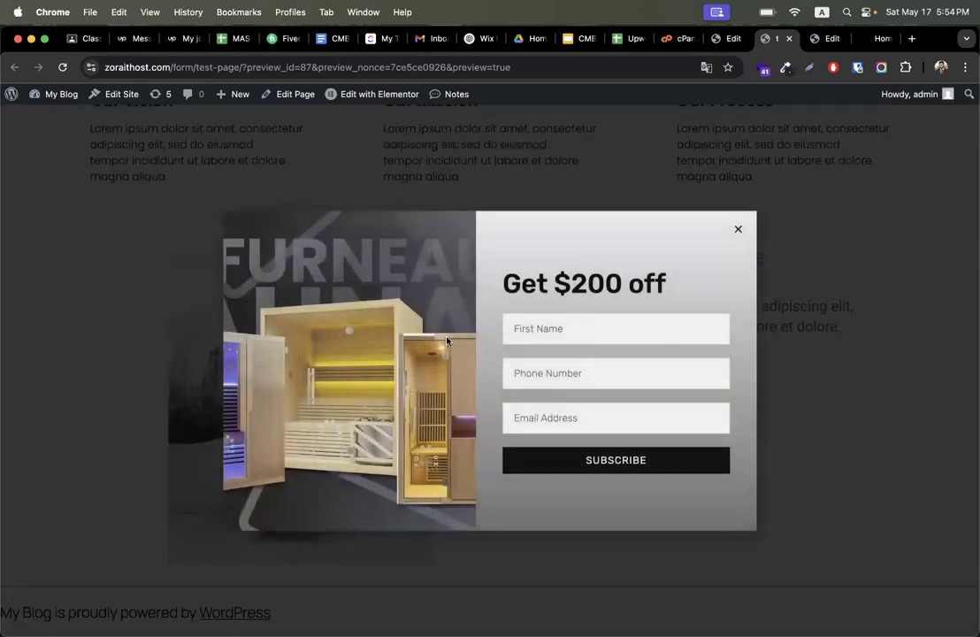
pyautogui.click(738, 232)
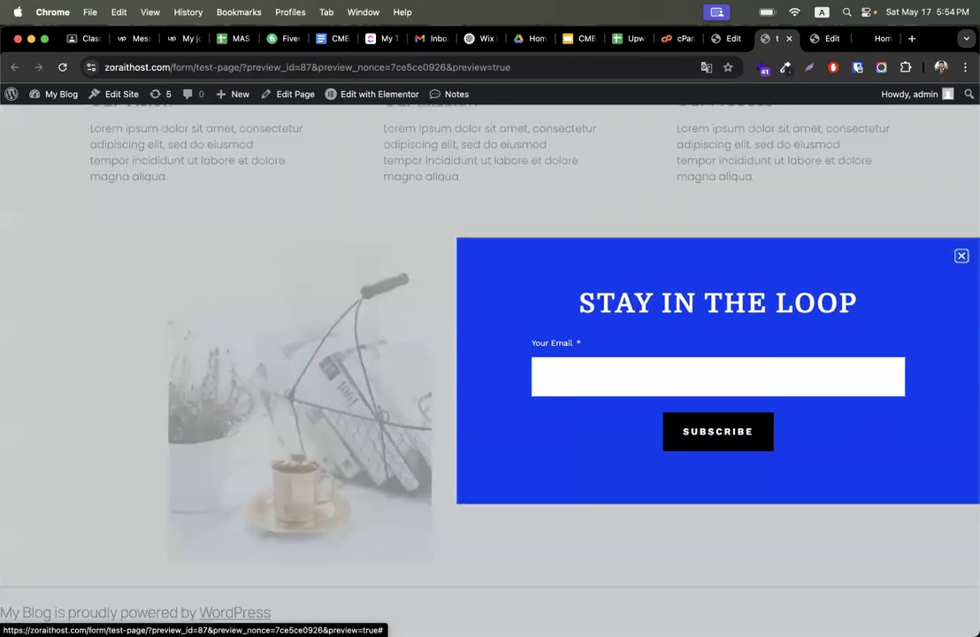
pyautogui.click(961, 256)
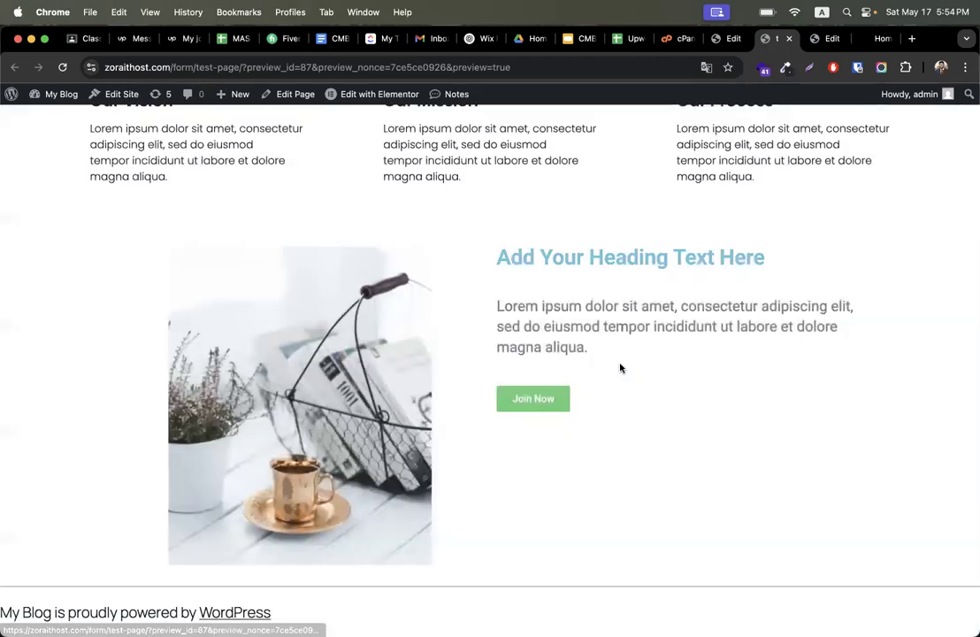
# - Test the Join Now button in the preview several times, closing the popup each time it opens
pyautogui.click(530, 403)
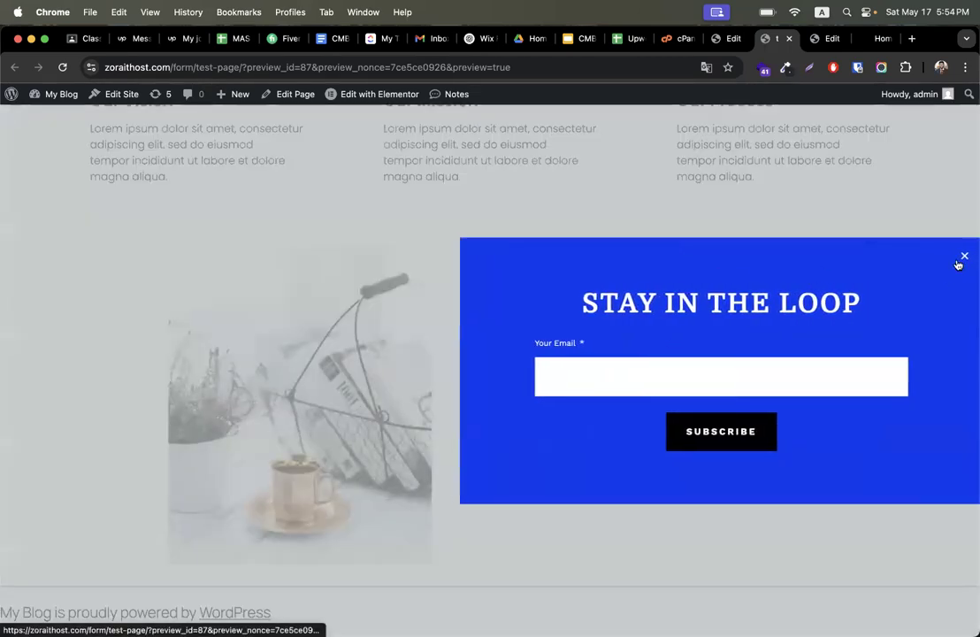
pyautogui.click(962, 256)
pyautogui.click(538, 399)
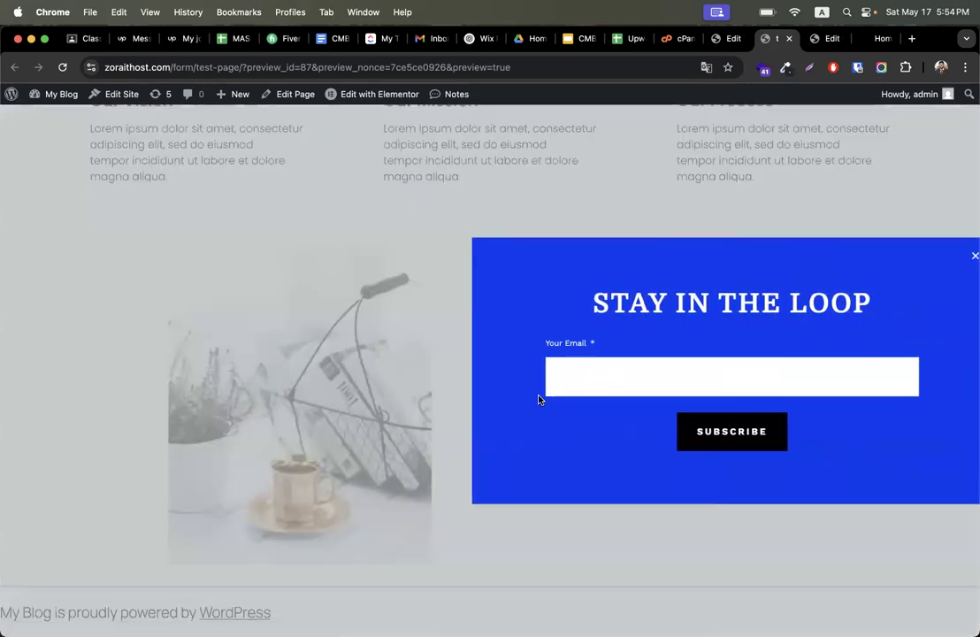
pyautogui.click(962, 257)
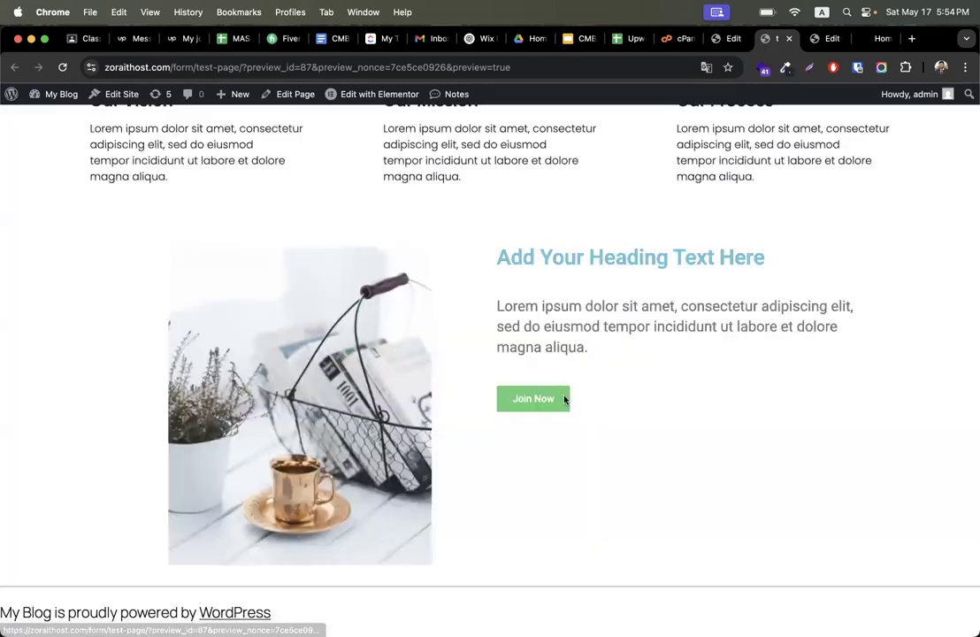
pyautogui.click(528, 406)
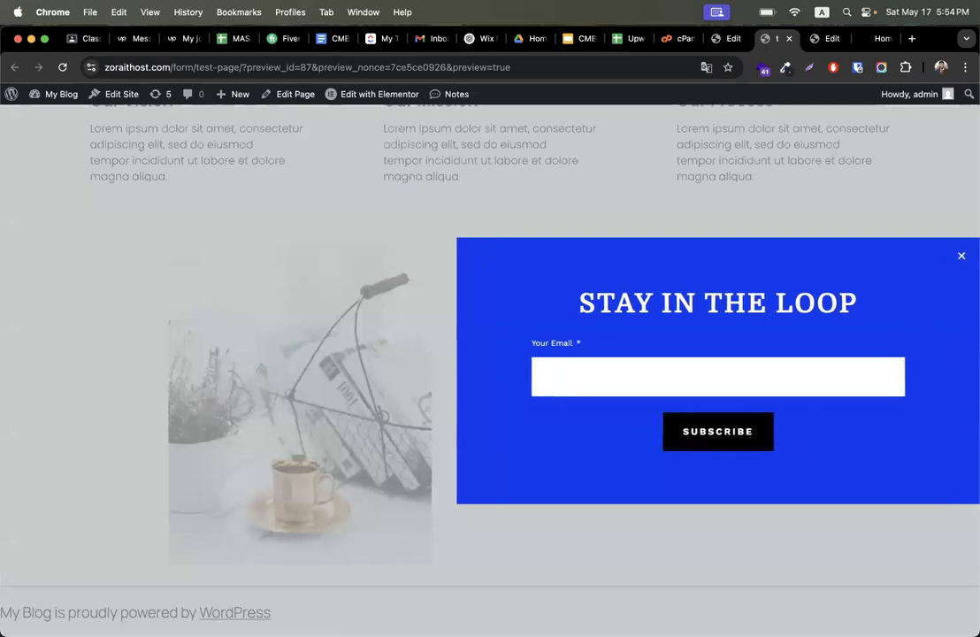
pyautogui.click(962, 256)
pyautogui.scroll(3, 622, 348)
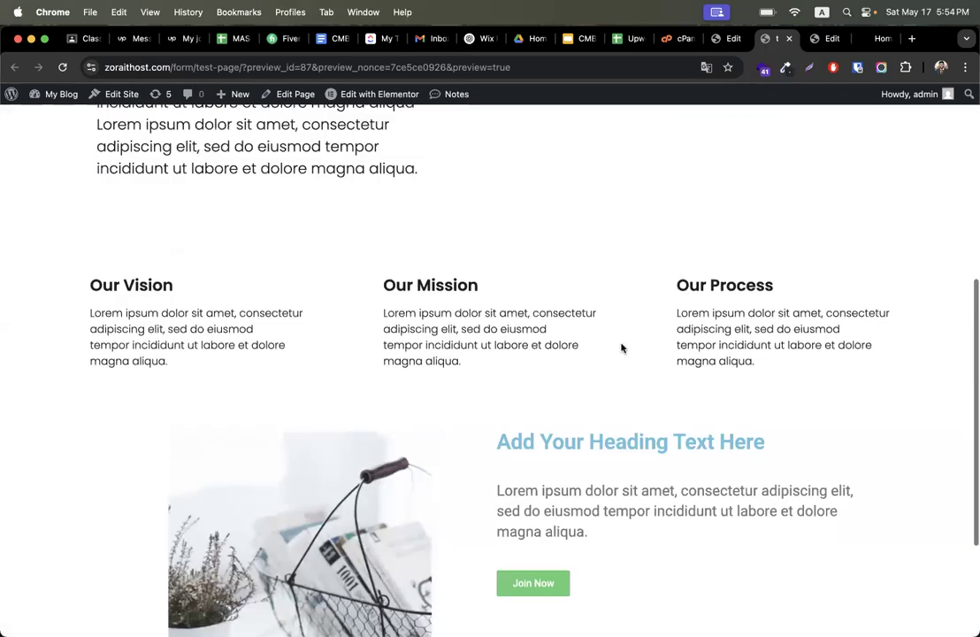
pyautogui.scroll(5, 622, 348)
pyautogui.scroll(-7, 622, 348)
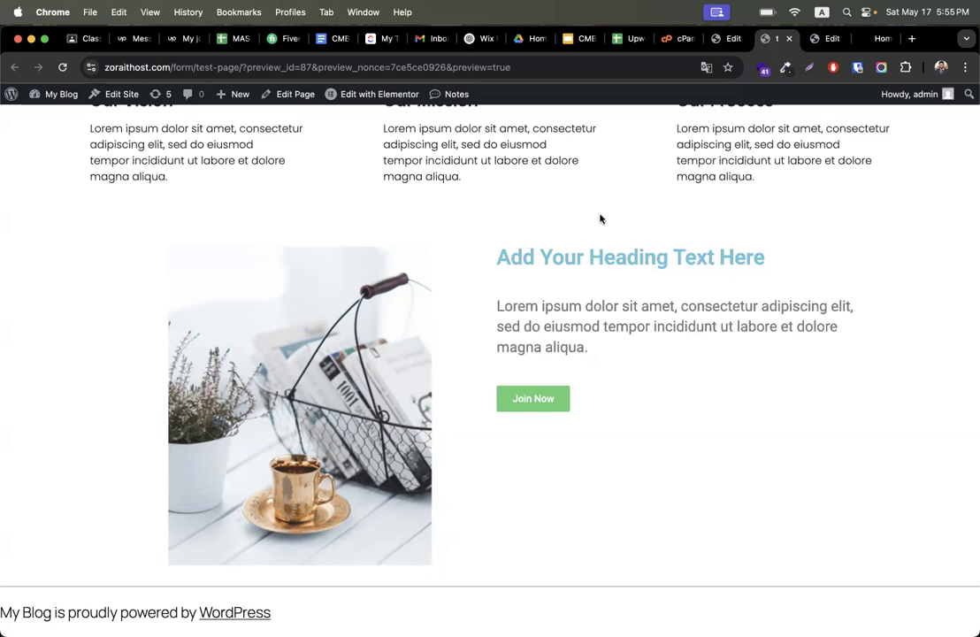
pyautogui.click(533, 400)
pyautogui.click(476, 199)
# - Return to WordPress and open the join now popup template in the Elementor editor
pyautogui.click(725, 41)
pyautogui.click(27, 99)
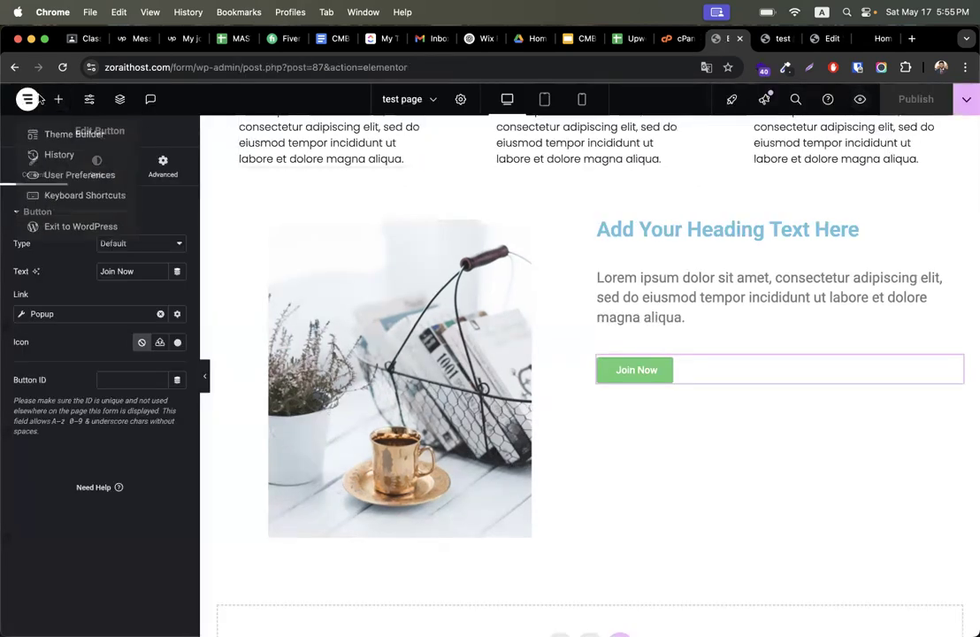
pyautogui.click(69, 231)
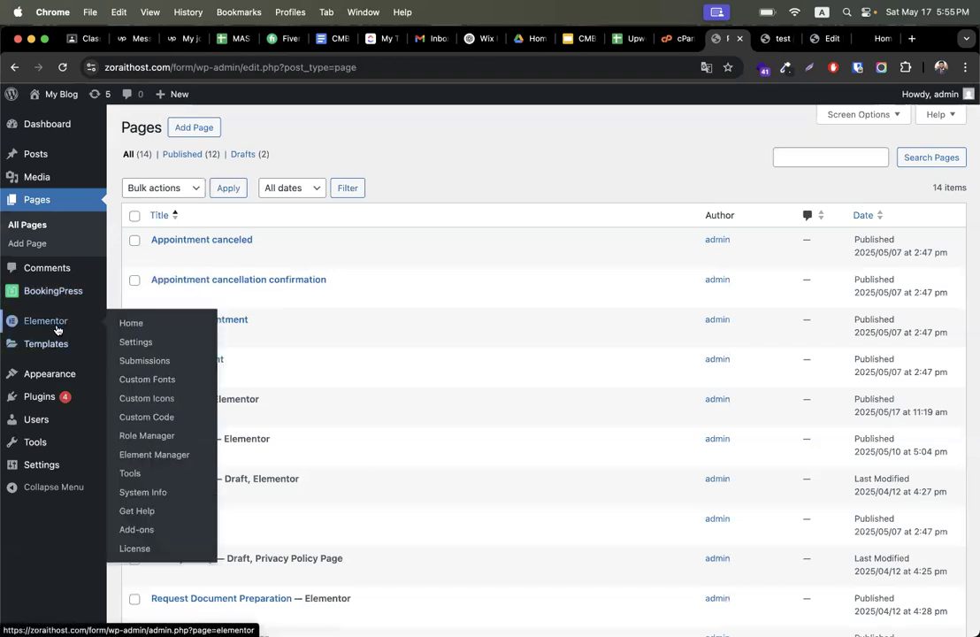
pyautogui.moveTo(53, 344)
pyautogui.click(136, 366)
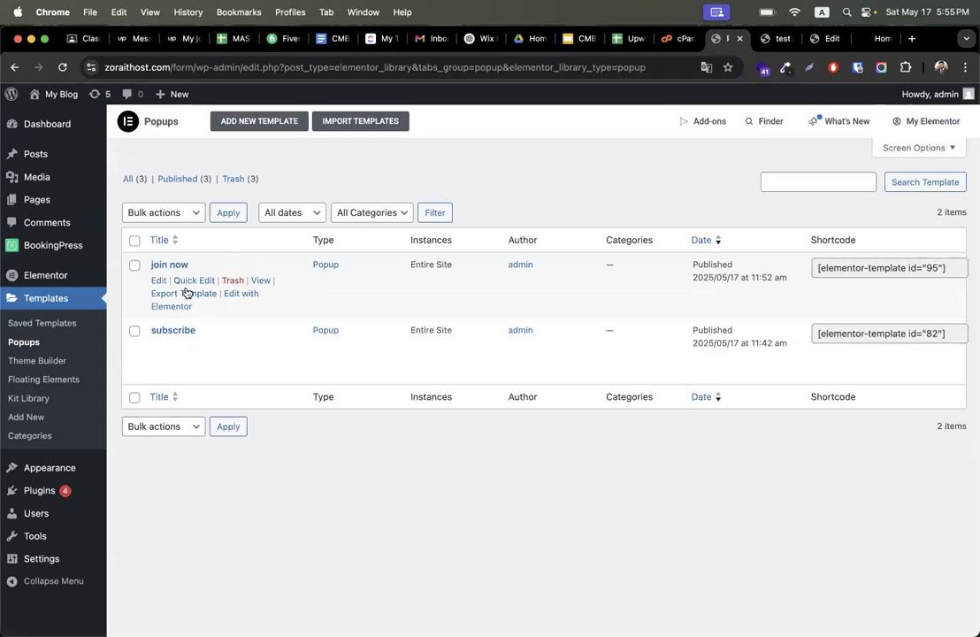
pyautogui.click(158, 280)
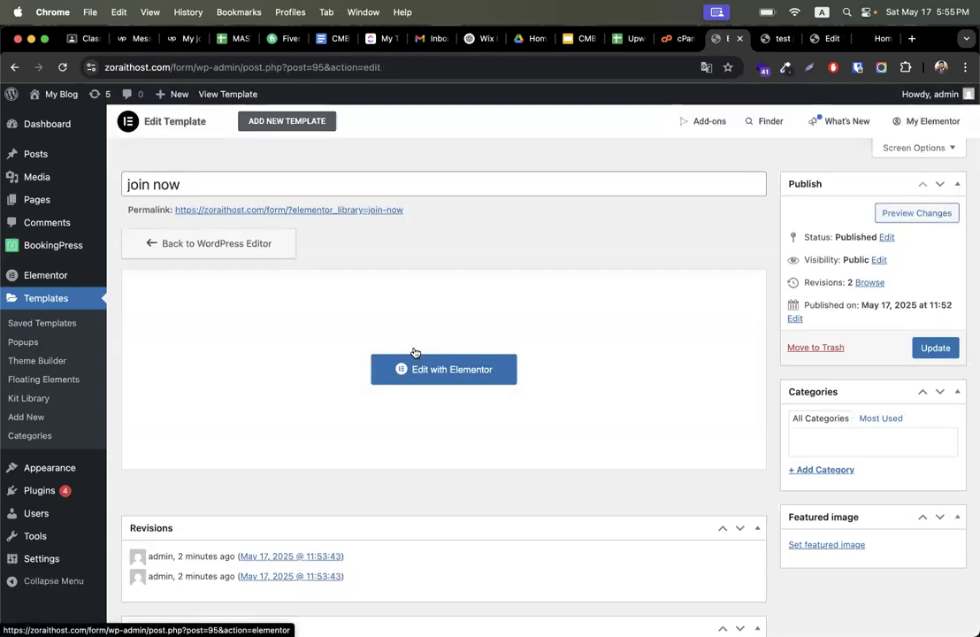
pyautogui.scroll(-2, 492, 385)
pyautogui.scroll(2, 477, 385)
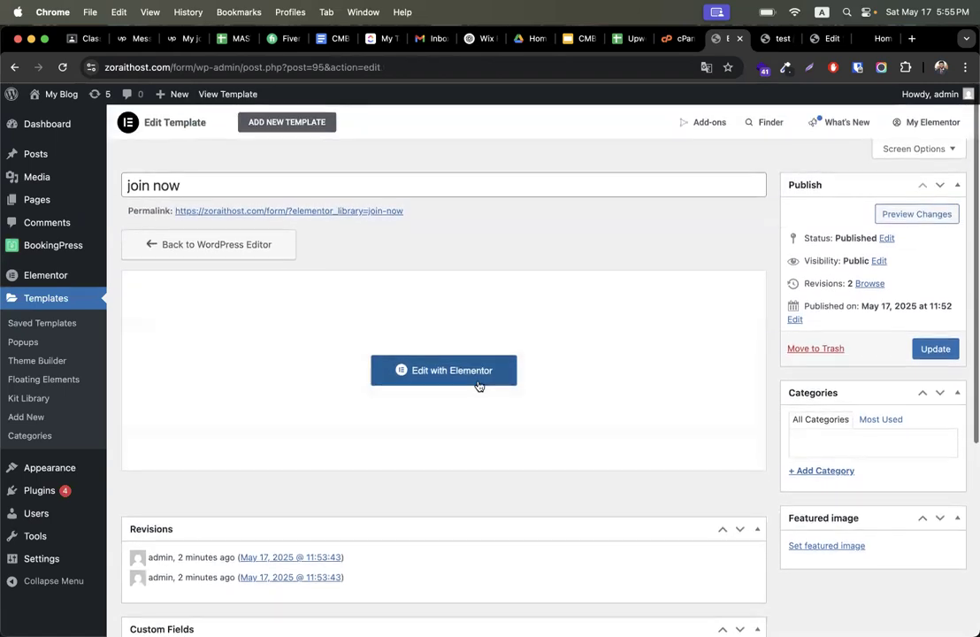
pyautogui.click(448, 387)
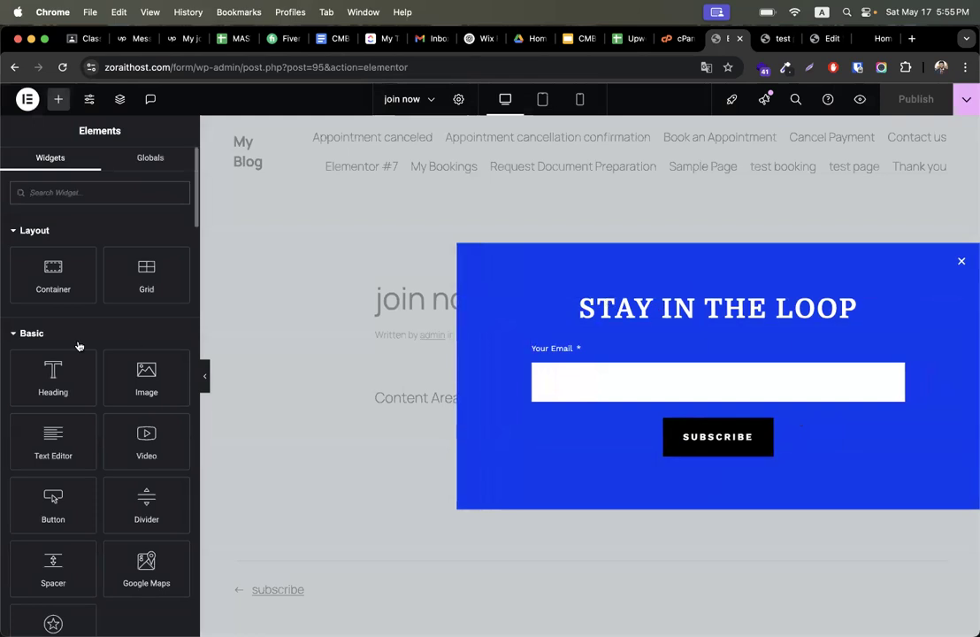
# - In the popup settings, set the entrance animation to Slide In Left and the exit animation to Rotate Out
pyautogui.click(458, 100)
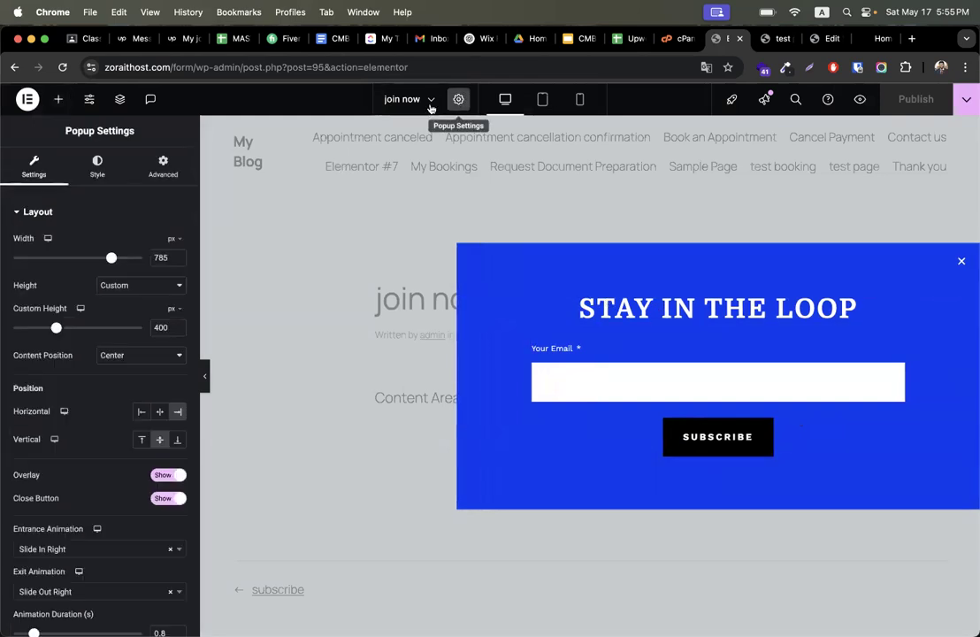
pyautogui.scroll(-3, 114, 452)
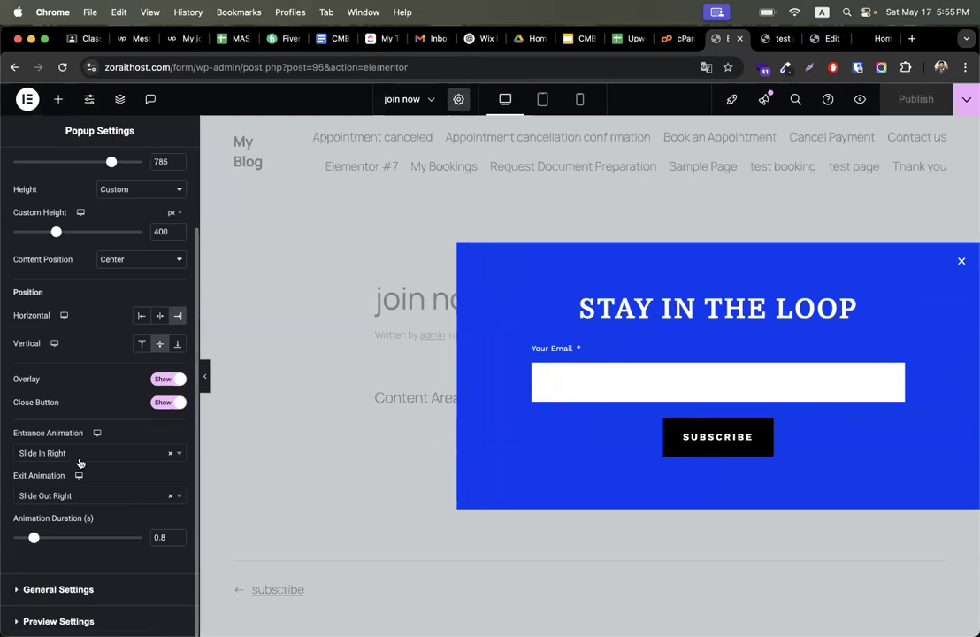
pyautogui.click(77, 459)
pyautogui.click(72, 492)
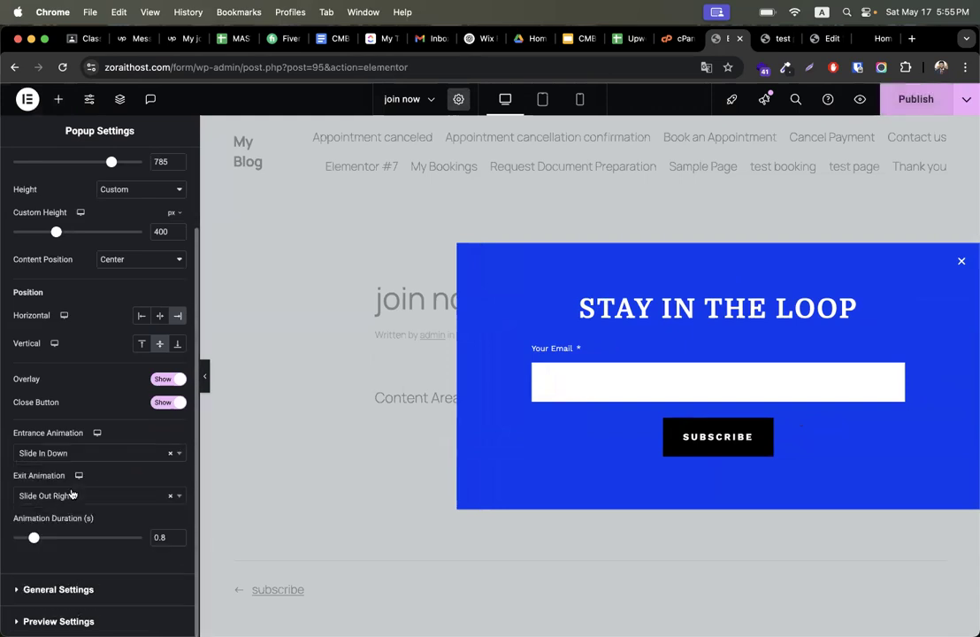
pyautogui.click(75, 455)
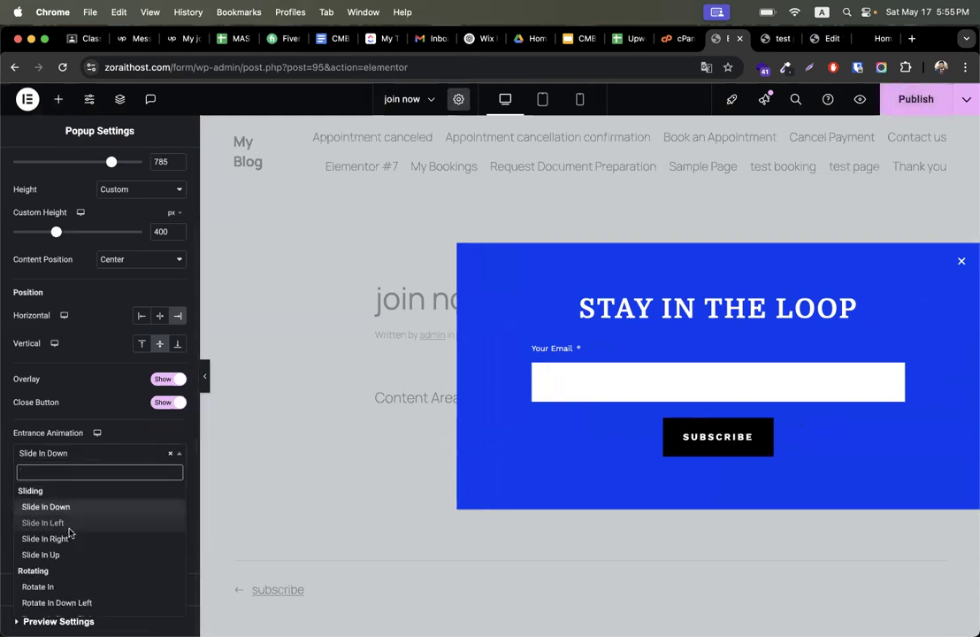
pyautogui.click(66, 522)
pyautogui.click(64, 497)
pyautogui.click(49, 440)
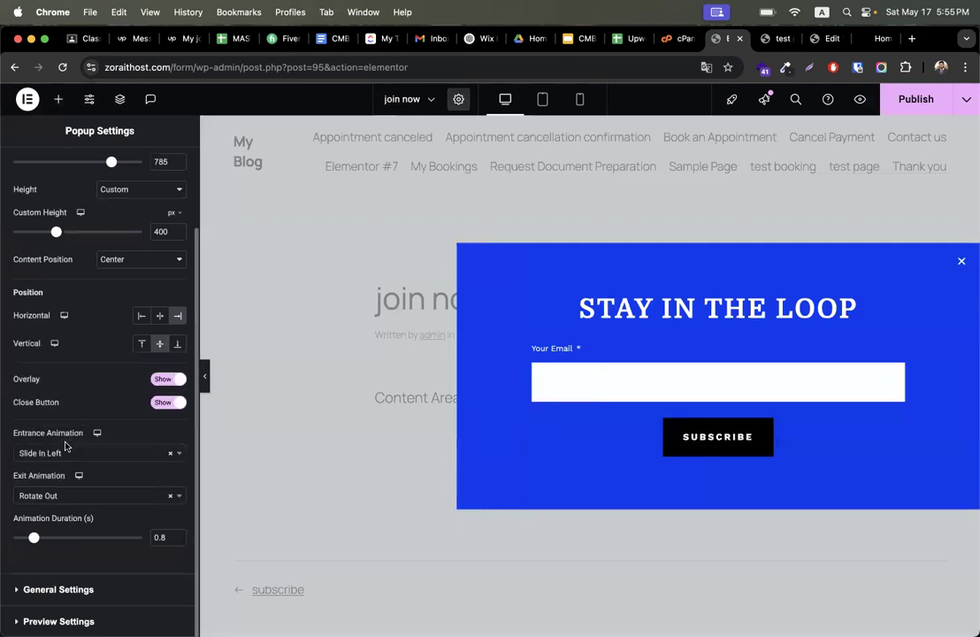
pyautogui.scroll(3, 77, 486)
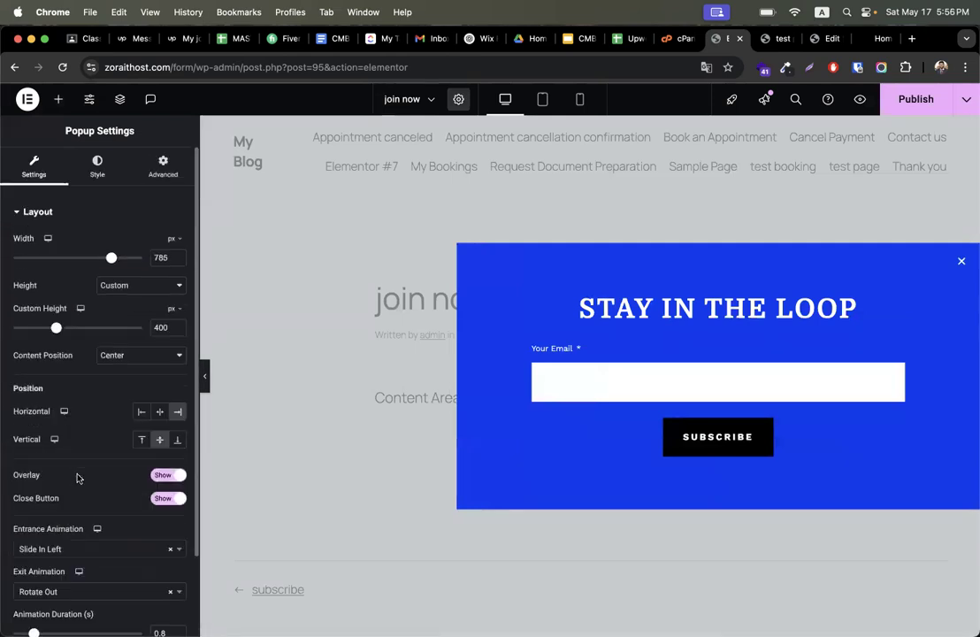
pyautogui.click(160, 172)
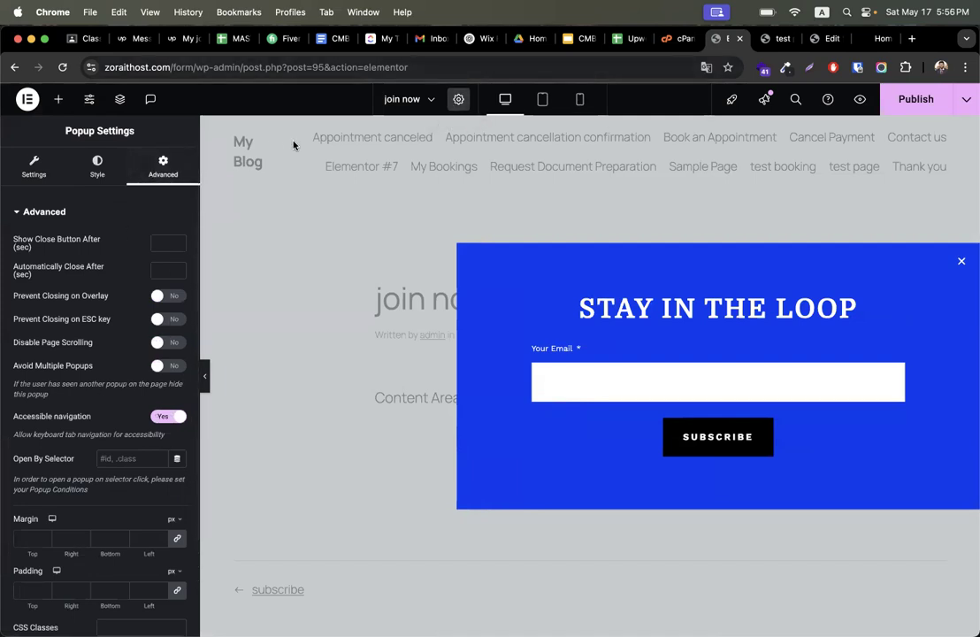
pyautogui.click(34, 165)
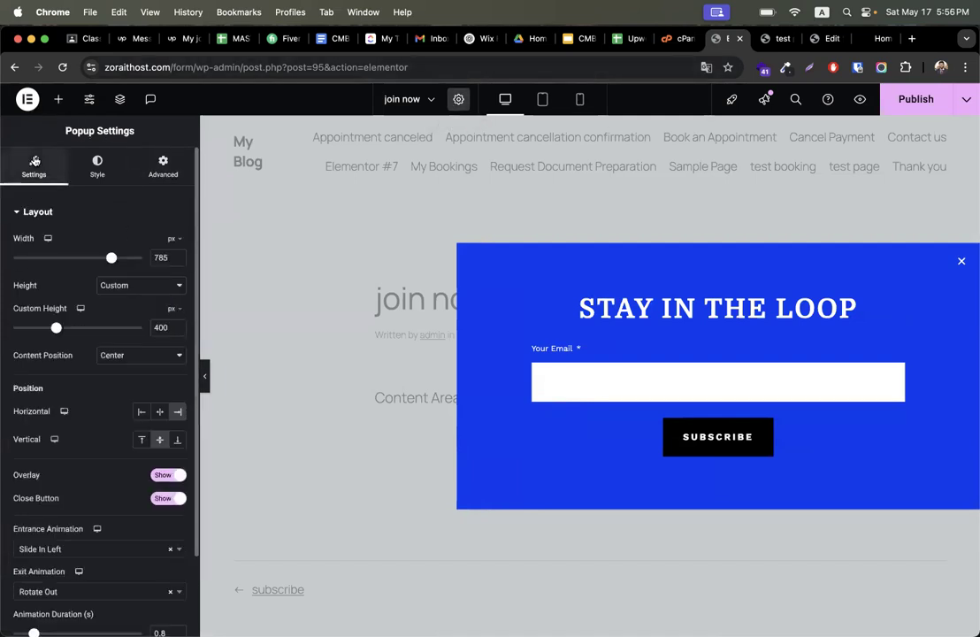
pyautogui.scroll(-2, 82, 464)
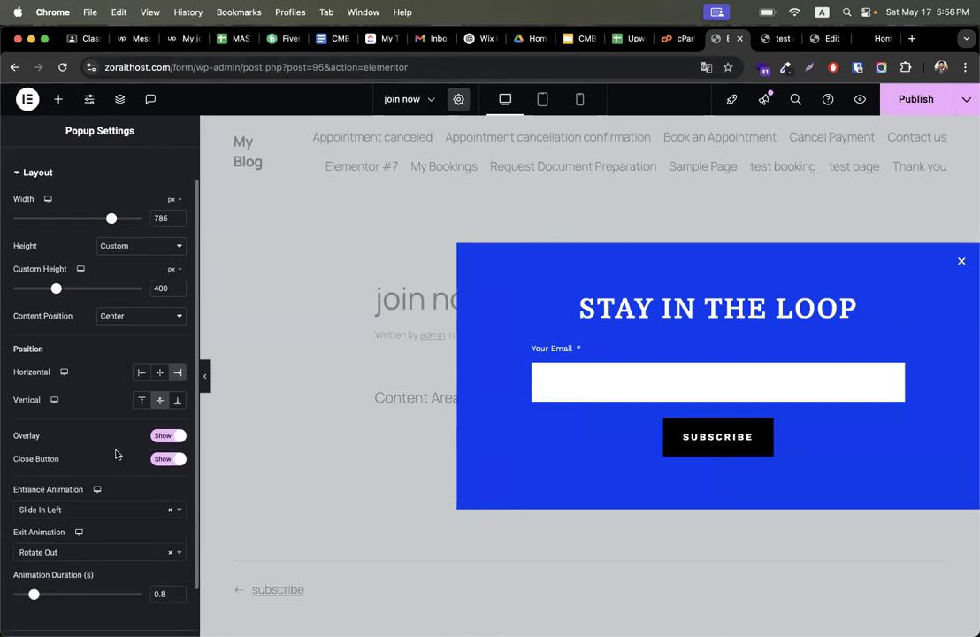
pyautogui.click(162, 437)
pyautogui.click(163, 437)
pyautogui.click(163, 437)
pyautogui.click(162, 438)
pyautogui.click(162, 438)
pyautogui.click(161, 438)
pyautogui.click(162, 438)
pyautogui.click(162, 438)
# - Review the popup's advanced settings and publish the updated join now popup
pyautogui.scroll(2, 104, 358)
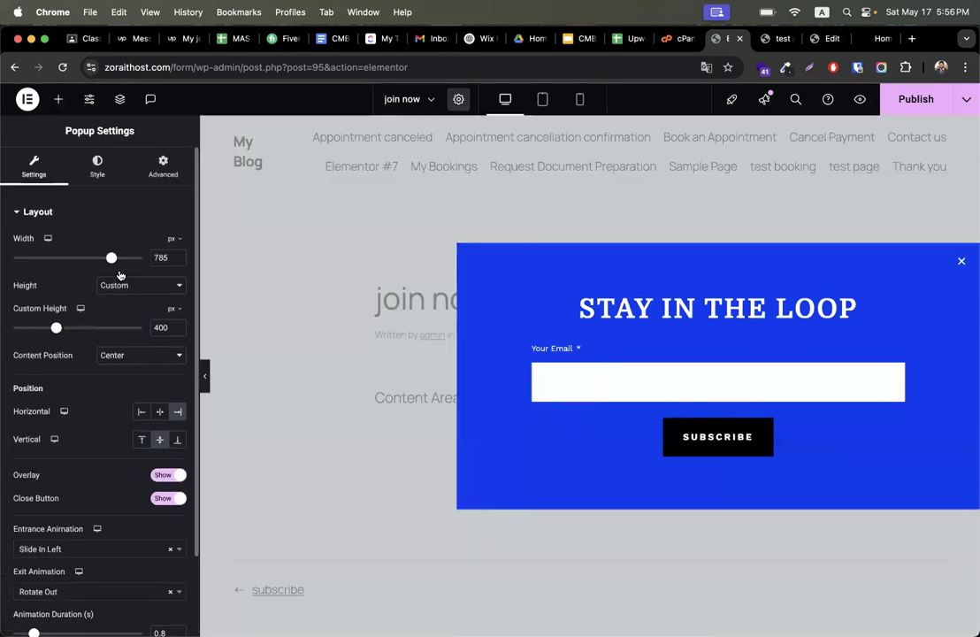
pyautogui.click(140, 157)
pyautogui.scroll(-2, 97, 449)
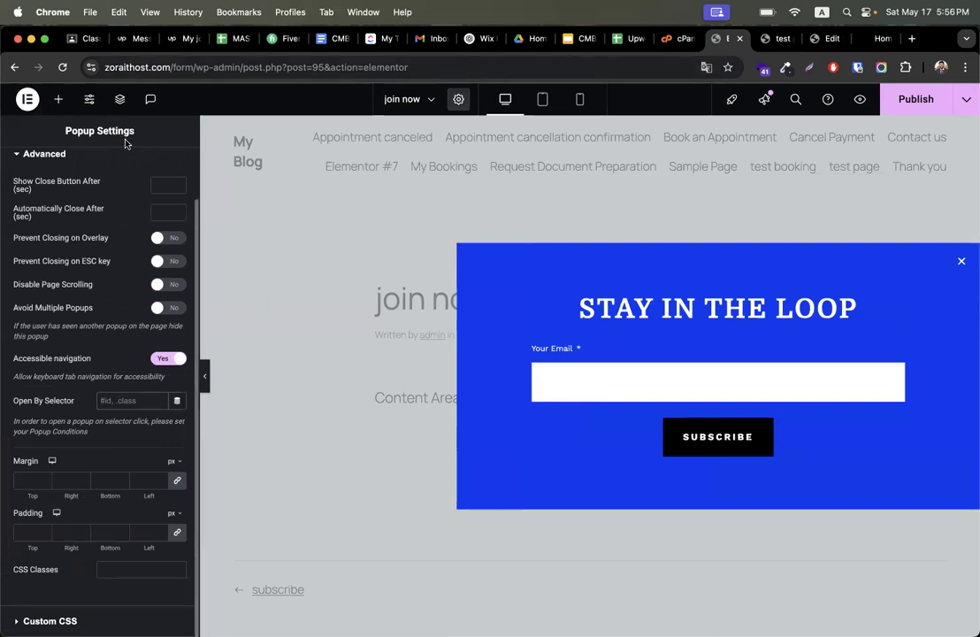
pyautogui.click(892, 106)
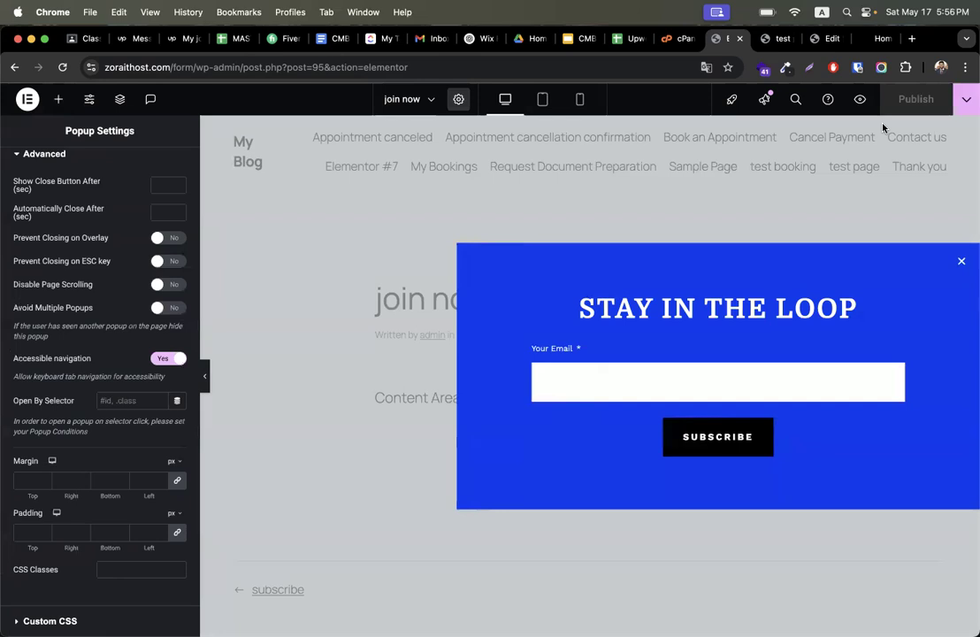
# - Create a new popup template named join now and insert the Stay in the Loop library design
pyautogui.click(26, 99)
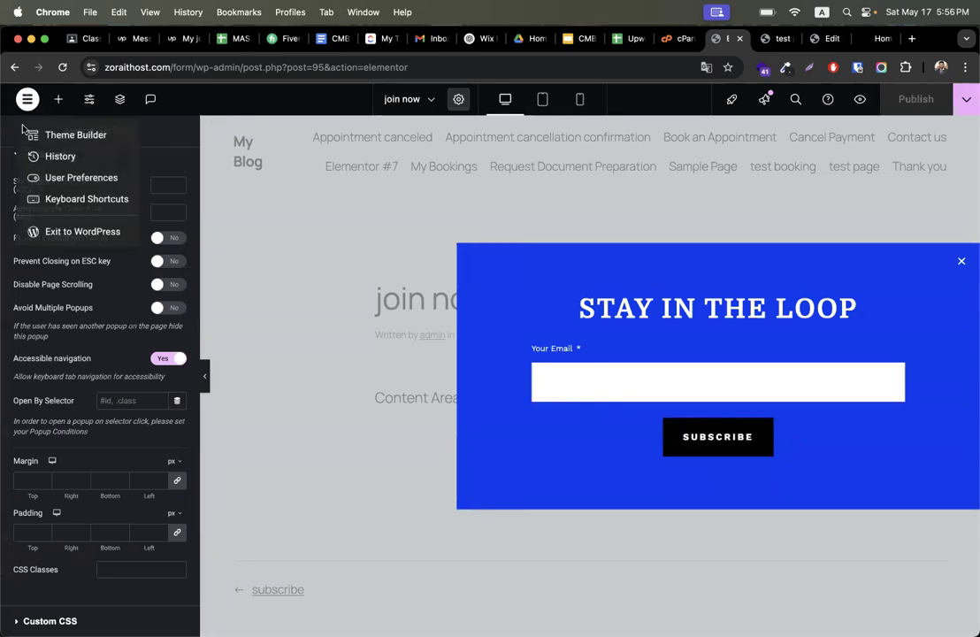
pyautogui.click(82, 234)
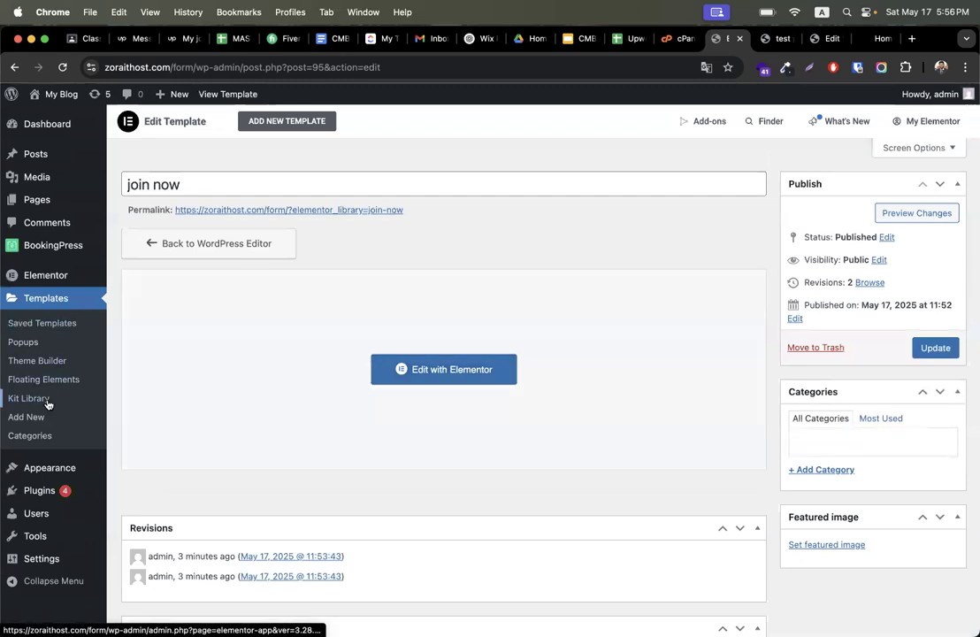
pyautogui.click(30, 345)
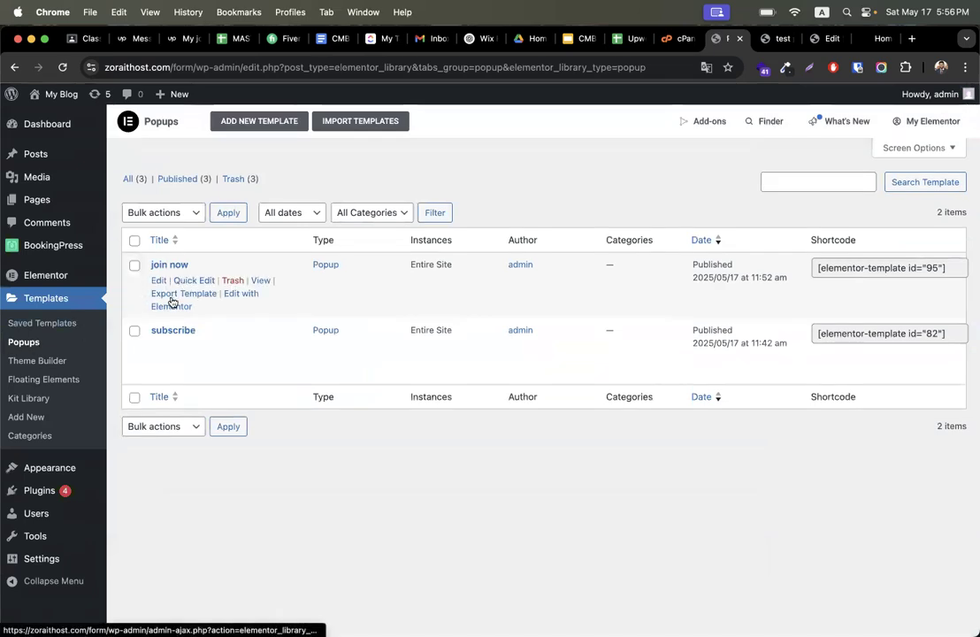
pyautogui.click(260, 122)
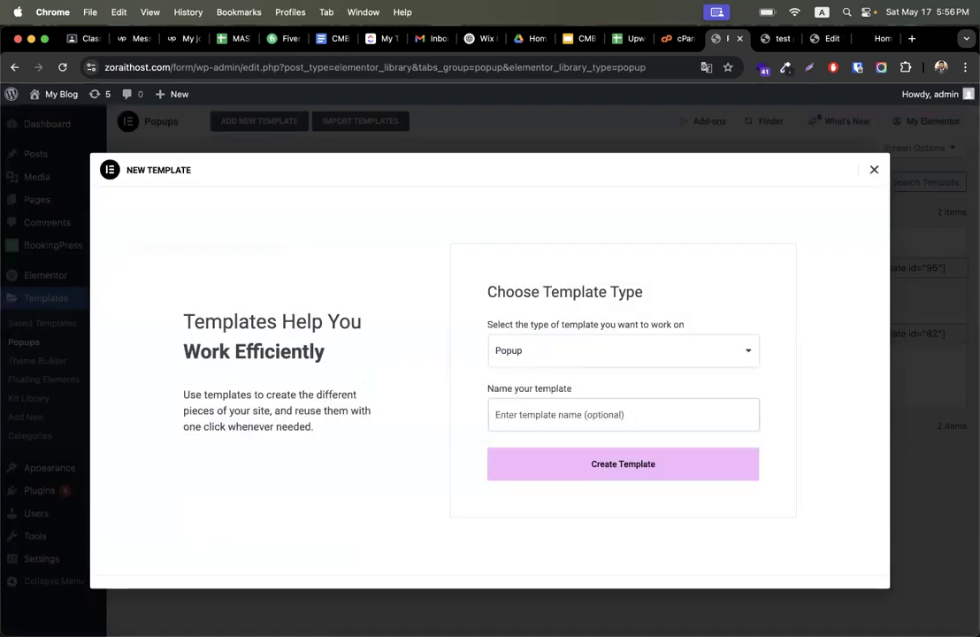
pyautogui.write('join now')
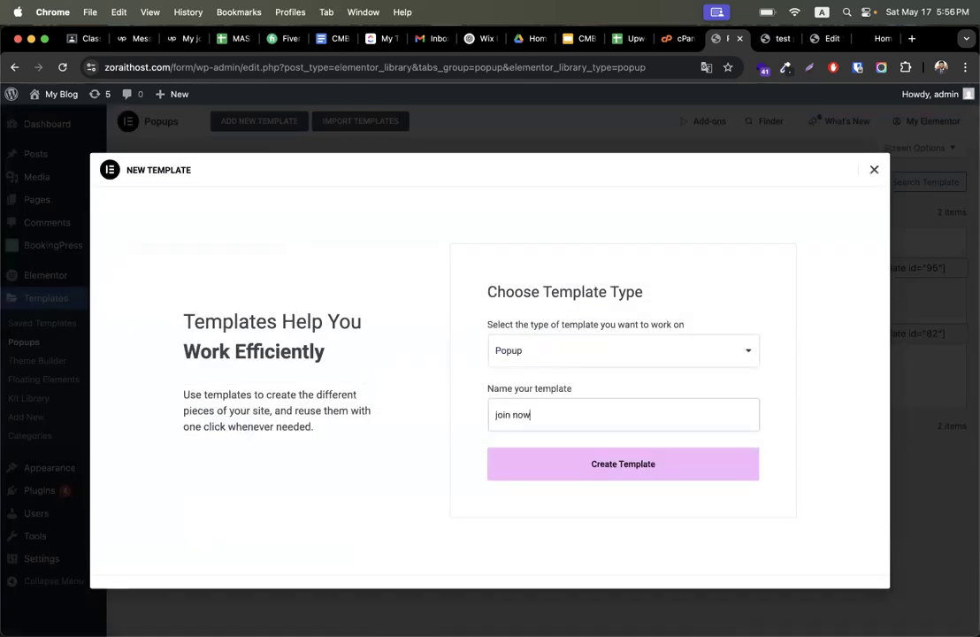
pyautogui.click(554, 462)
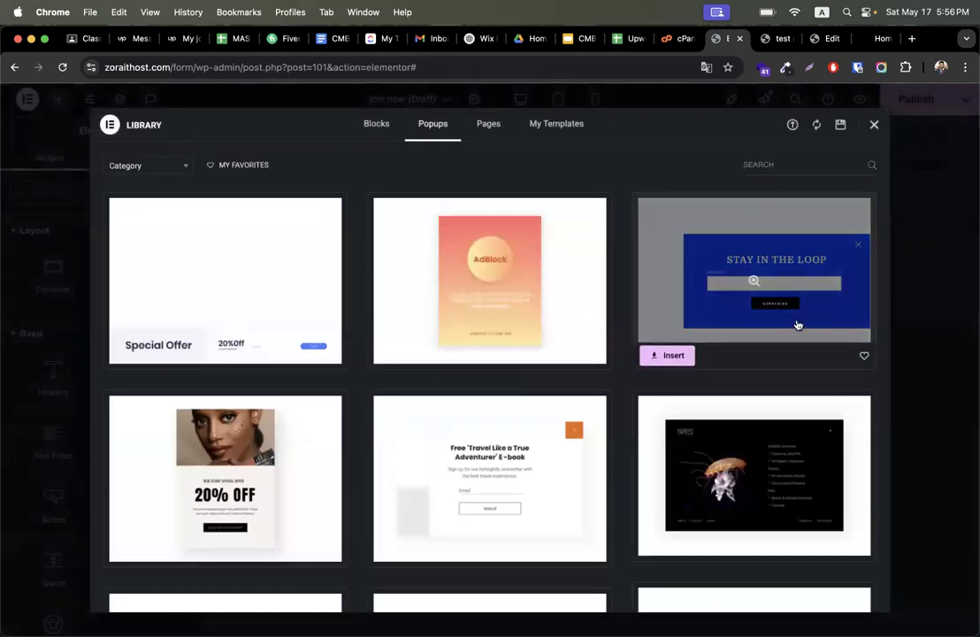
pyautogui.click(668, 361)
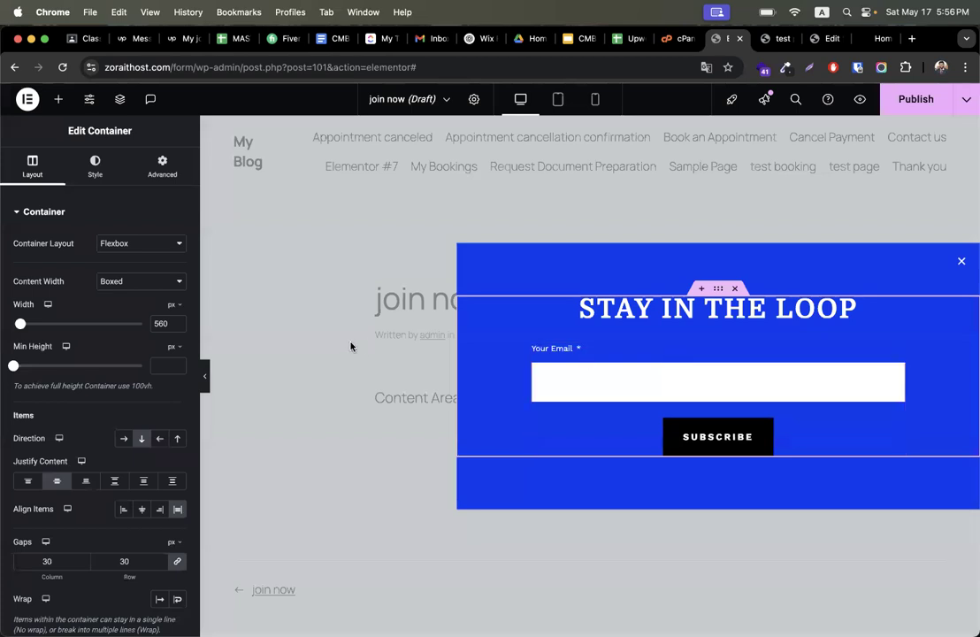
# - Publish the join now popup with an Entire Site display condition and the Show on devices rule enabled
pyautogui.click(911, 99)
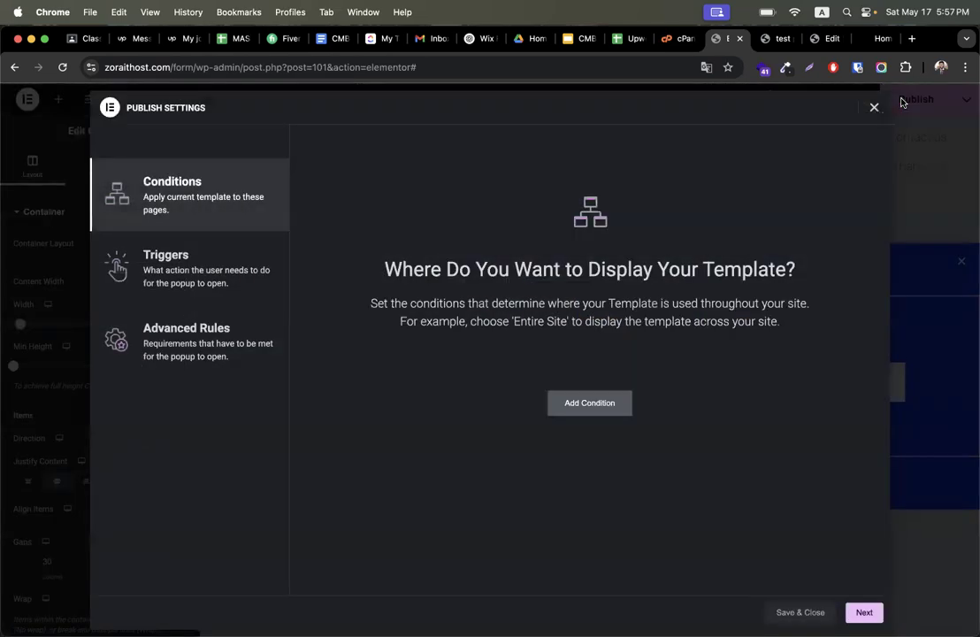
pyautogui.click(572, 398)
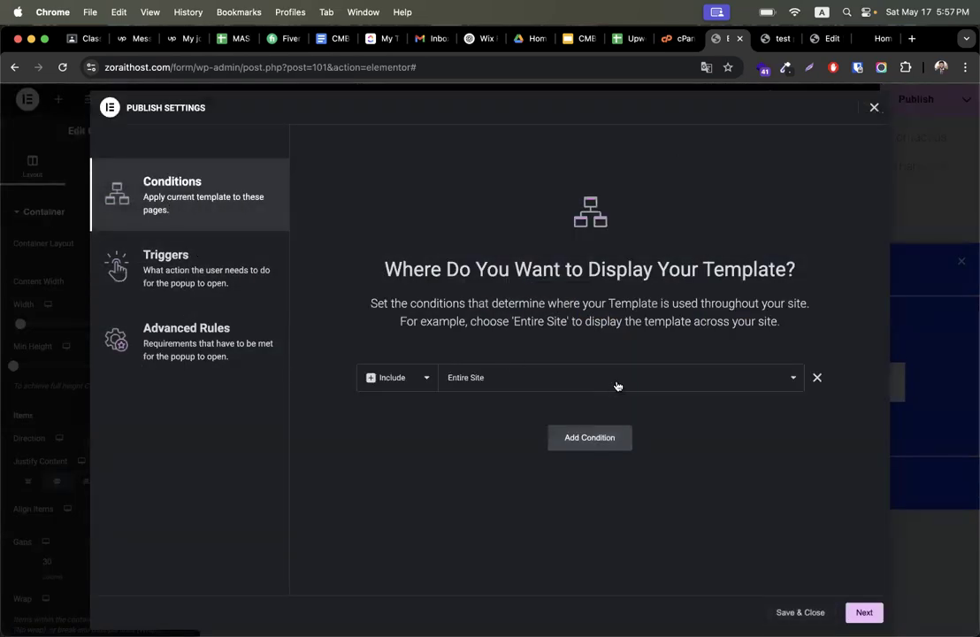
pyautogui.click(175, 324)
pyautogui.click(159, 254)
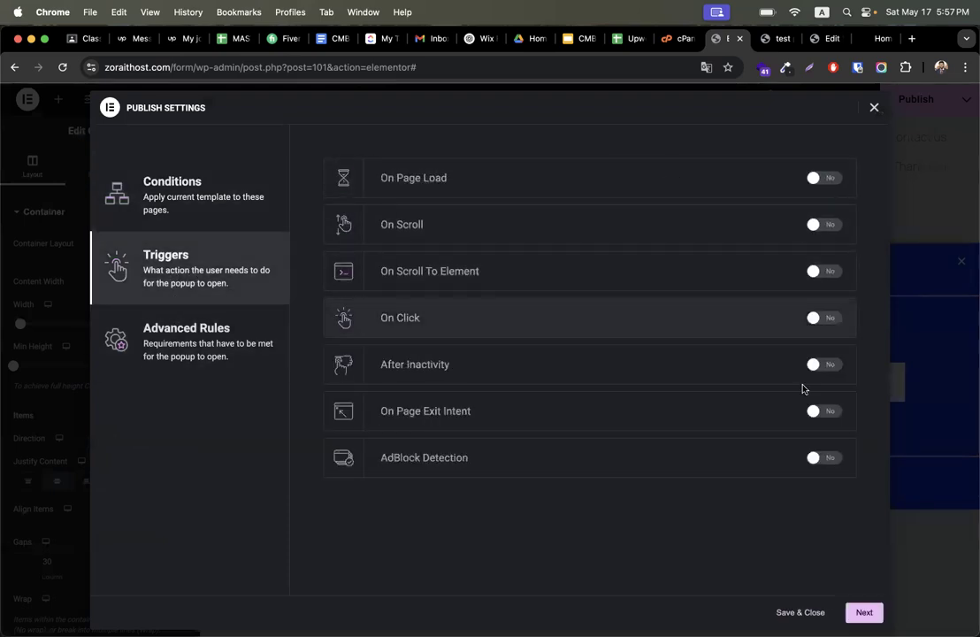
pyautogui.click(769, 40)
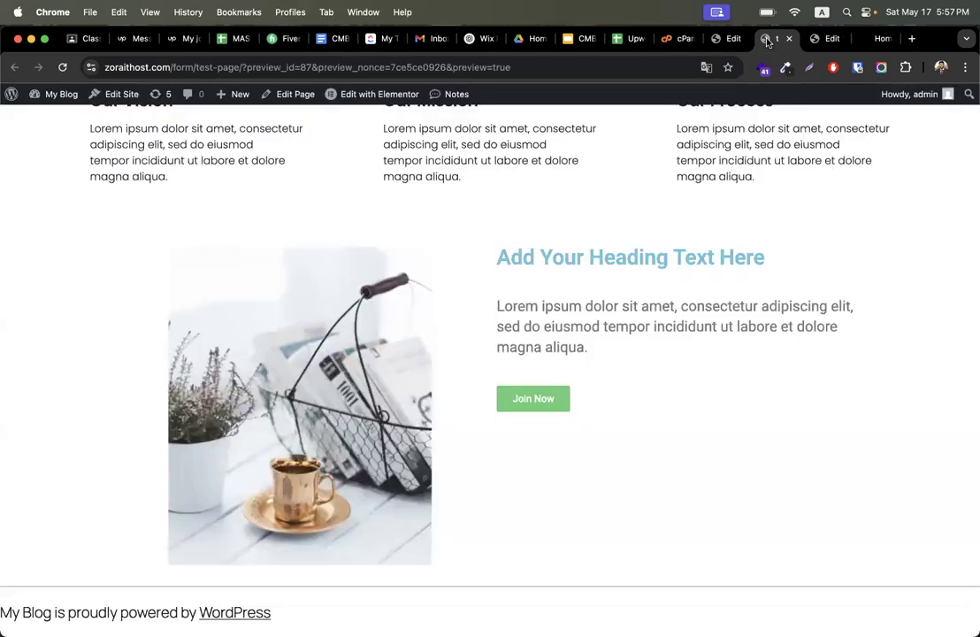
pyautogui.click(722, 42)
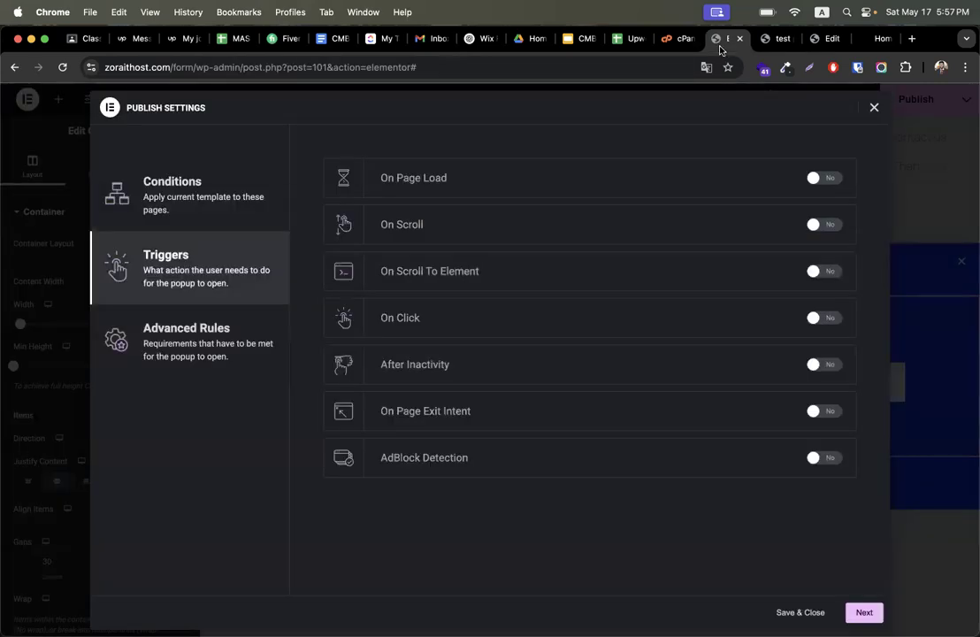
pyautogui.click(225, 328)
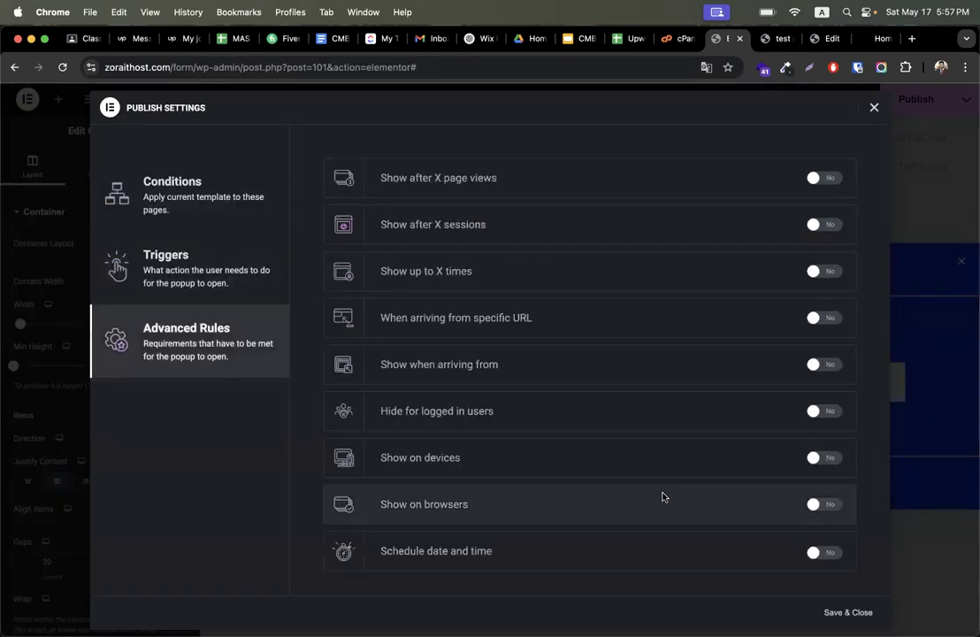
pyautogui.click(827, 459)
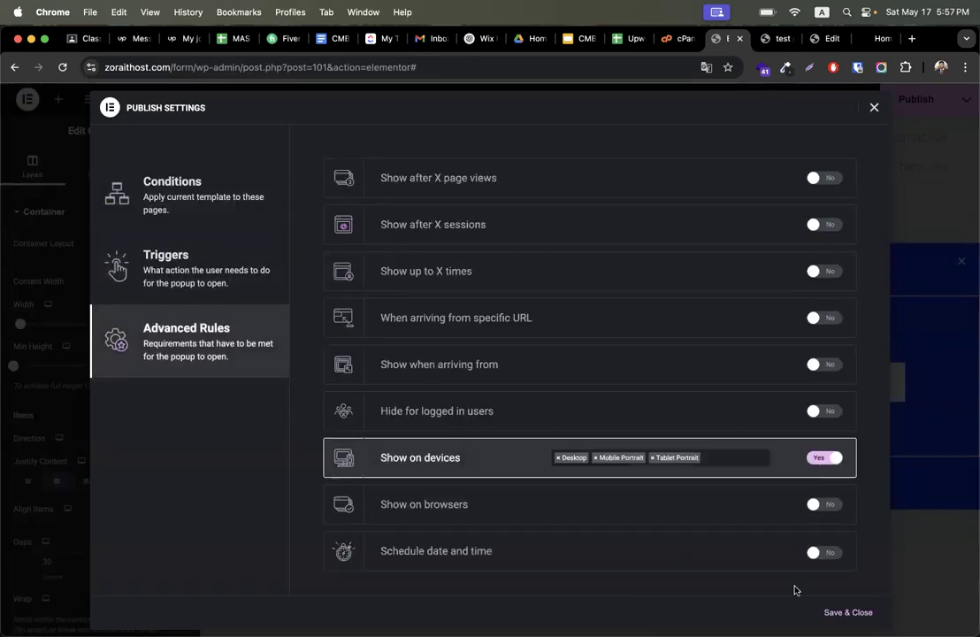
pyautogui.click(847, 613)
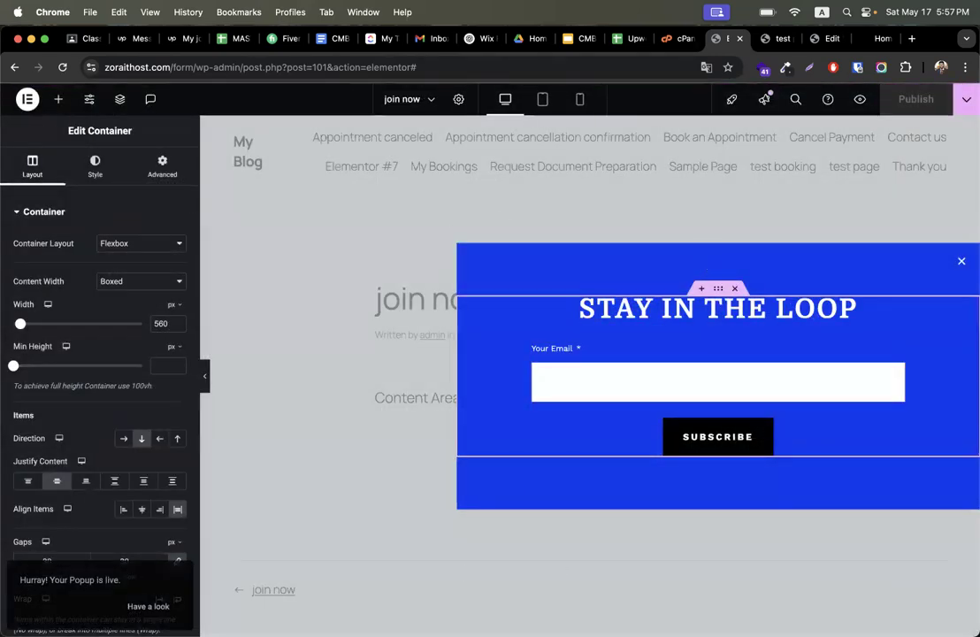
# - Copy the Furneaux Saunas home-v2 page address from the browser on the other desktop
pyautogui.hotkey('ctrl', 'Right')
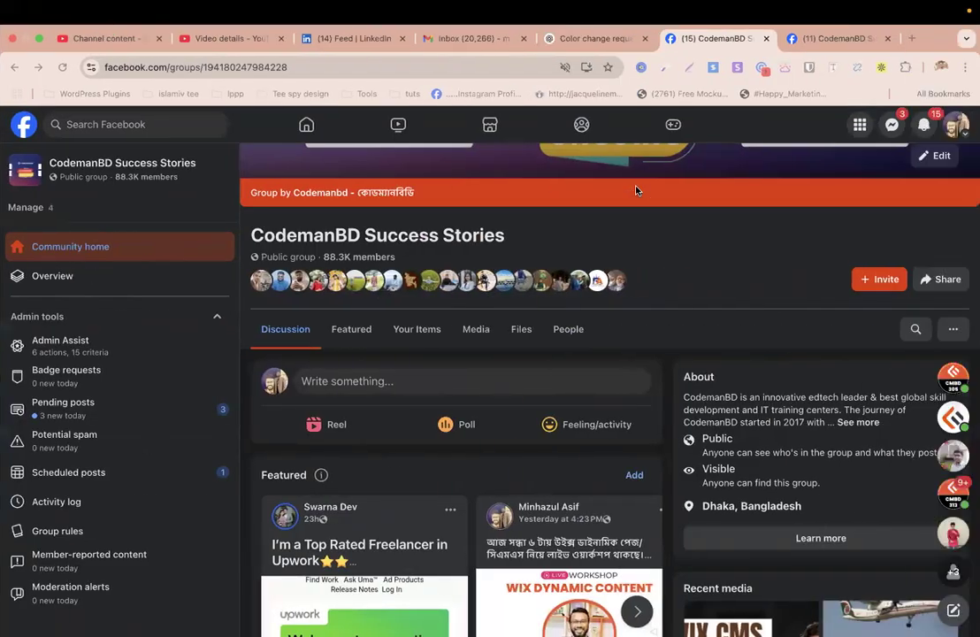
pyautogui.hotkey('ctrl', 'Right')
pyautogui.click(285, 64)
pyautogui.press('super+c')
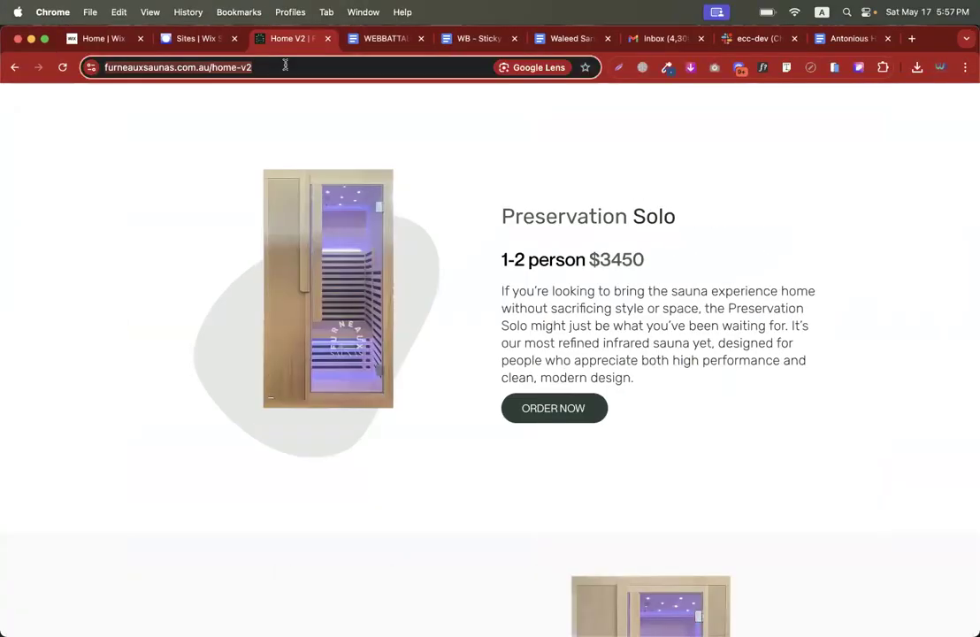
pyautogui.press('Return')
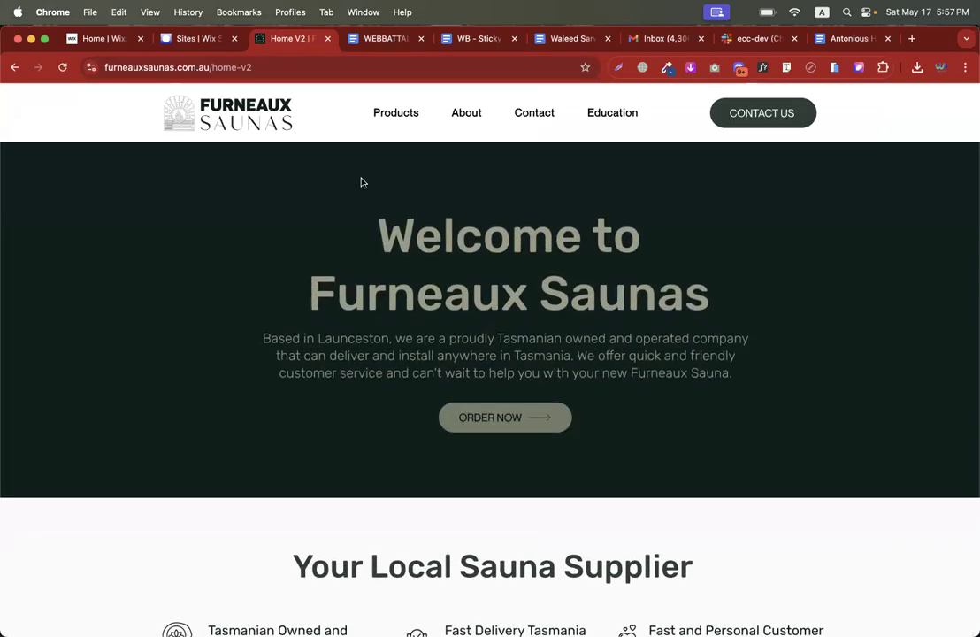
pyautogui.hotkey('ctrl', 'Left')
pyautogui.hotkey('ctrl', 'Left')
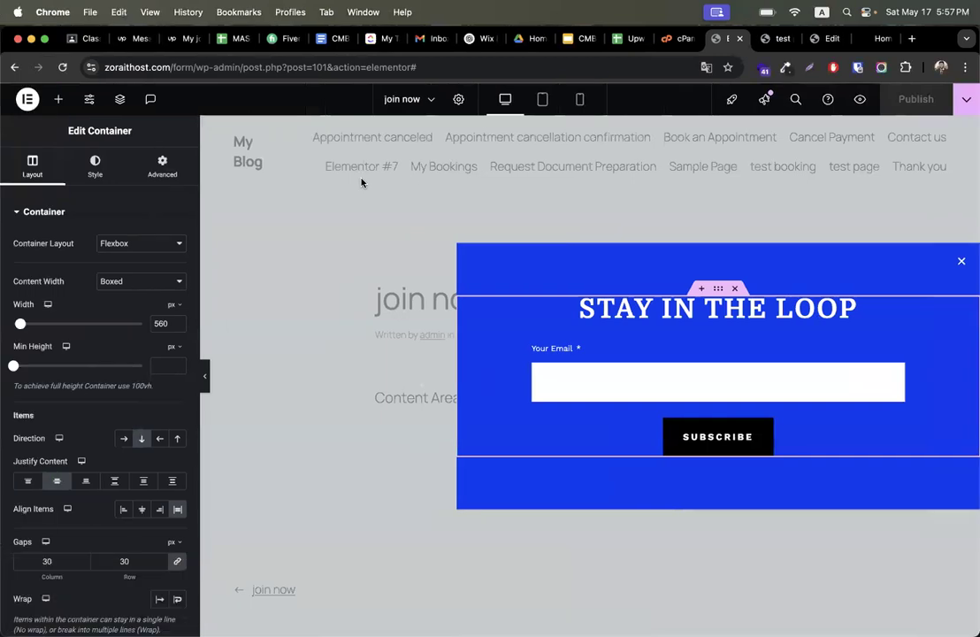
pyautogui.click(71, 40)
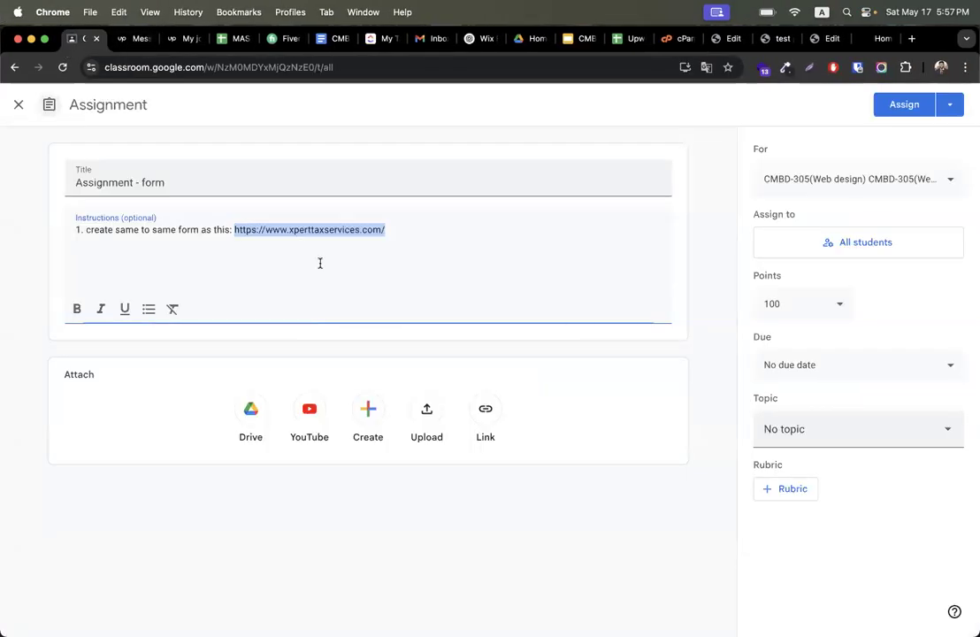
pyautogui.click(426, 234)
pyautogui.write('2. ')
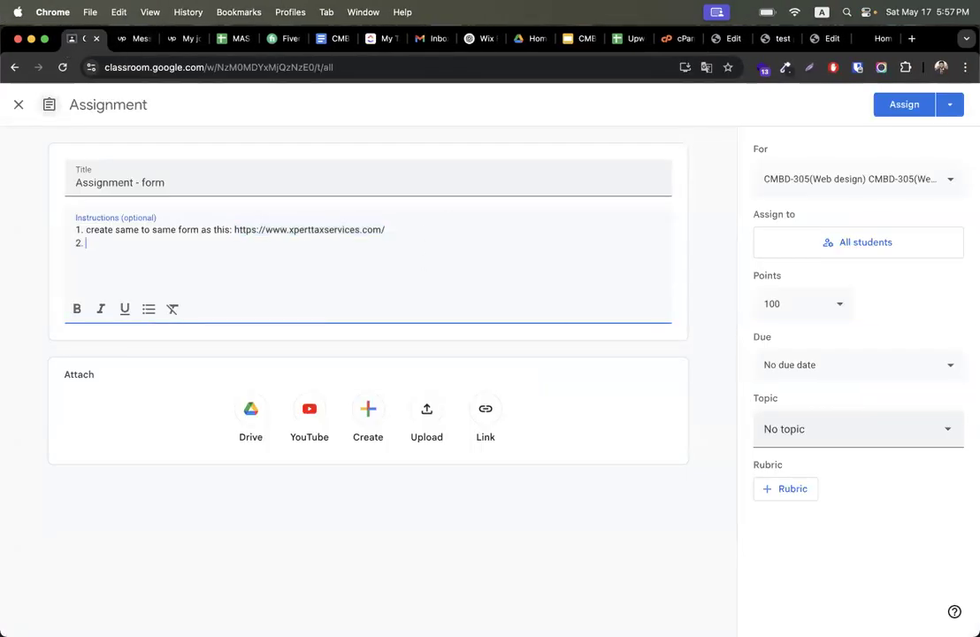
pyautogui.write('create same to same t')
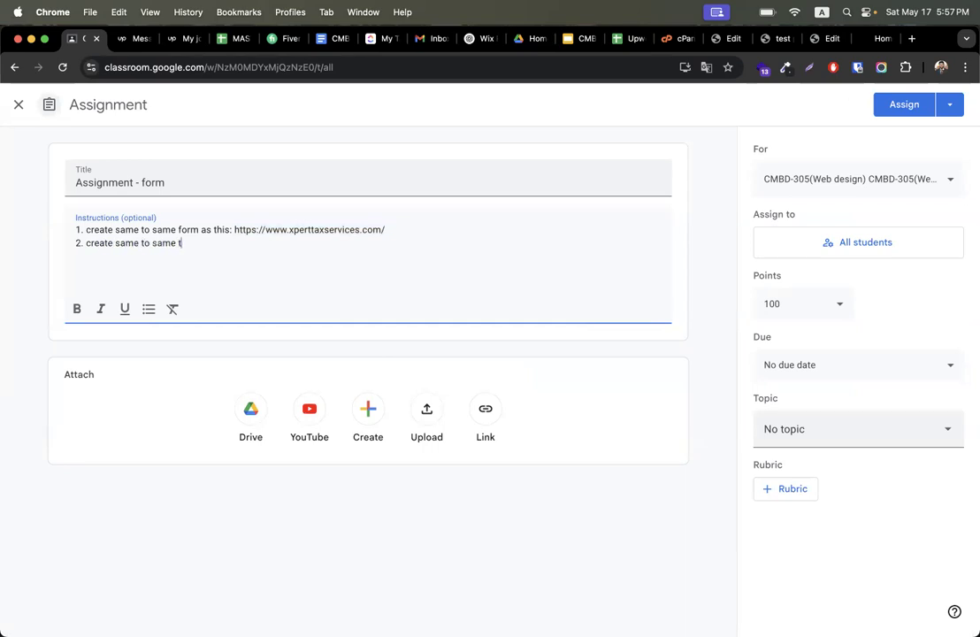
pyautogui.write('op up as this:')
pyautogui.press('super+v')
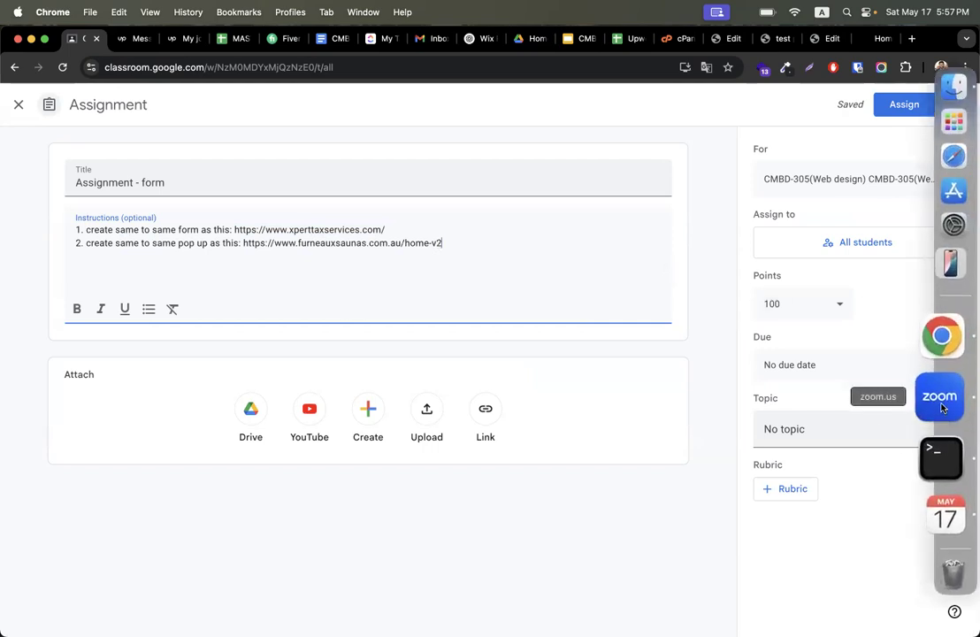
pyautogui.click(943, 407)
pyautogui.click(417, 538)
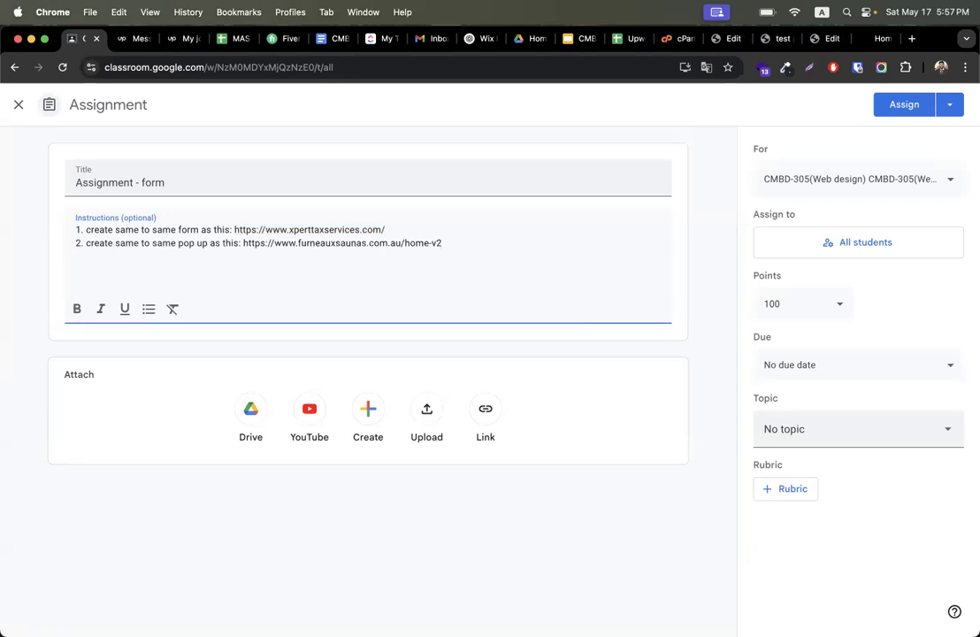